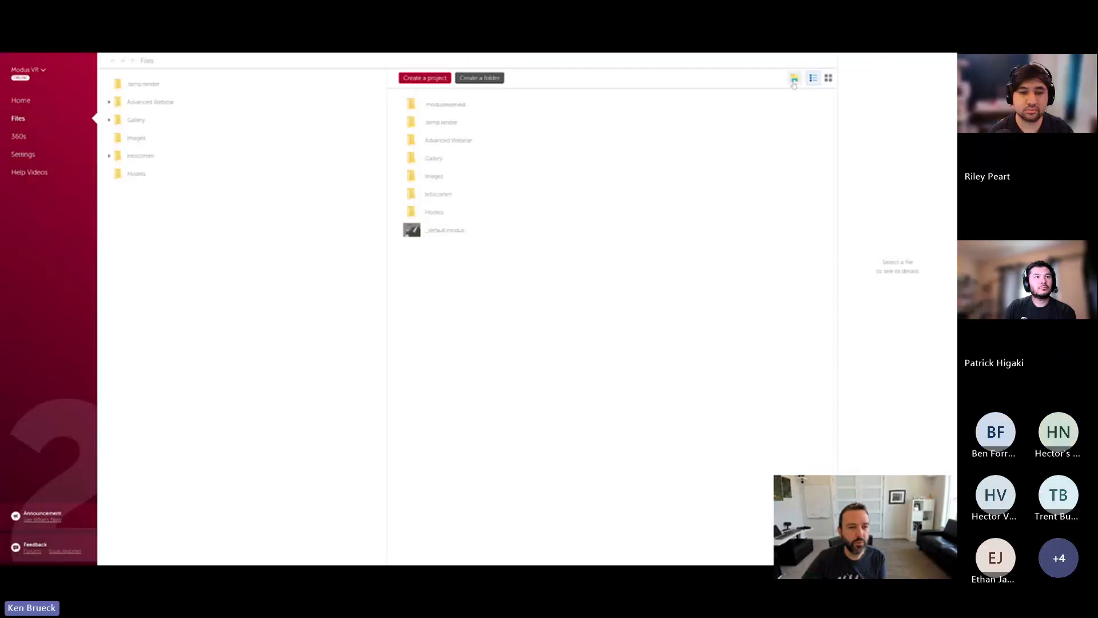
Look over the launcher's 360 images, design and VR settings, help videos and project files
{"action": "left_click", "coordinate": [22, 137]}
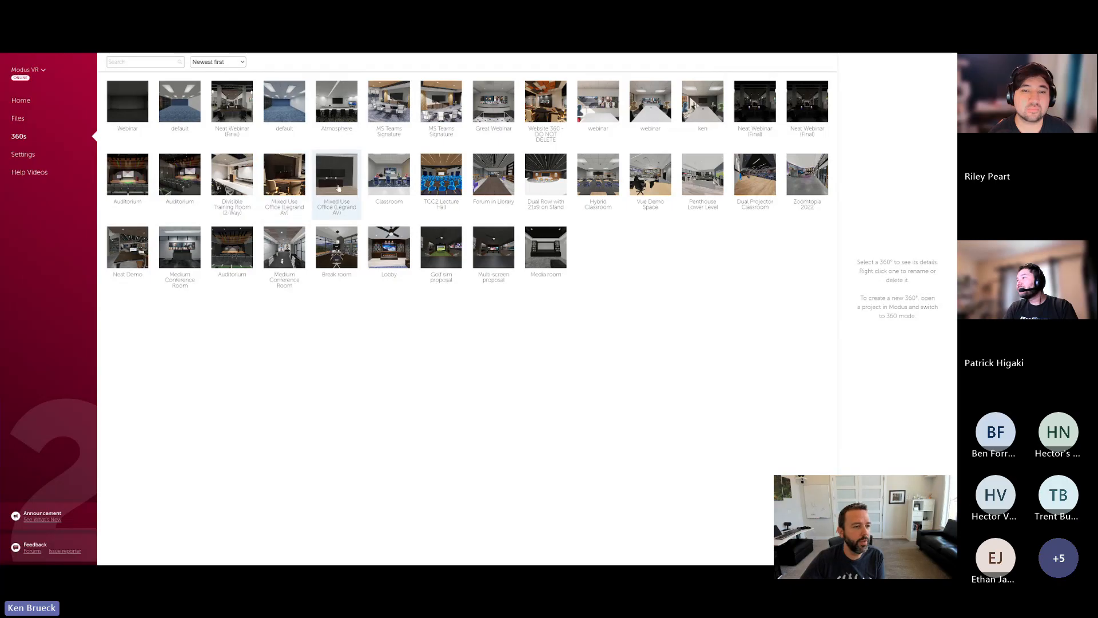
{"action": "left_click", "coordinate": [23, 154]}
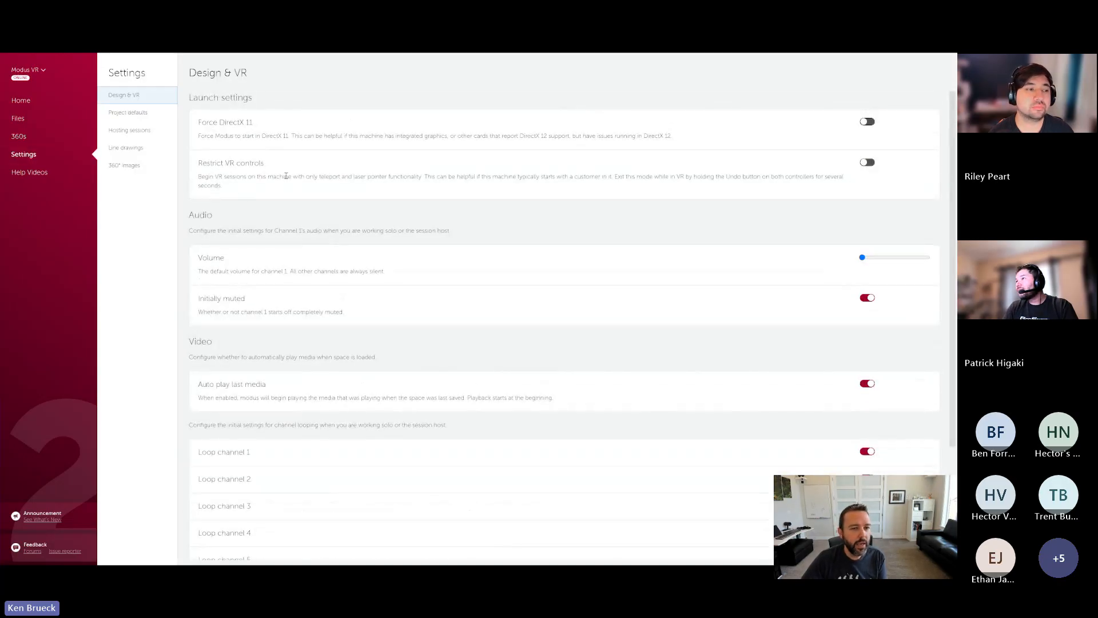
{"action": "left_click", "coordinate": [31, 173]}
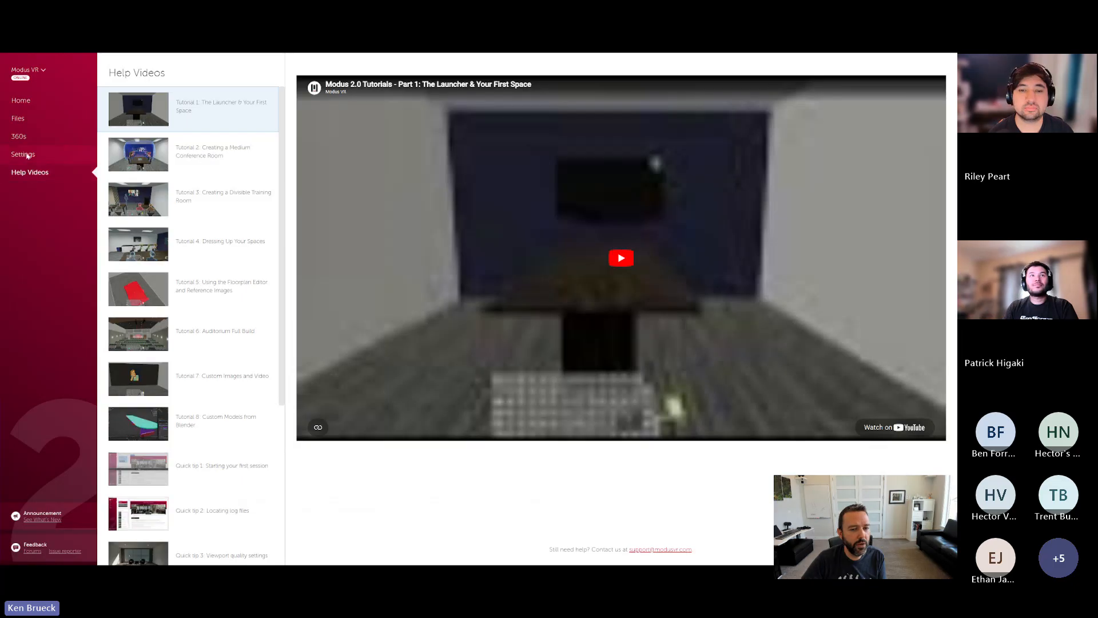
{"action": "left_click", "coordinate": [25, 119]}
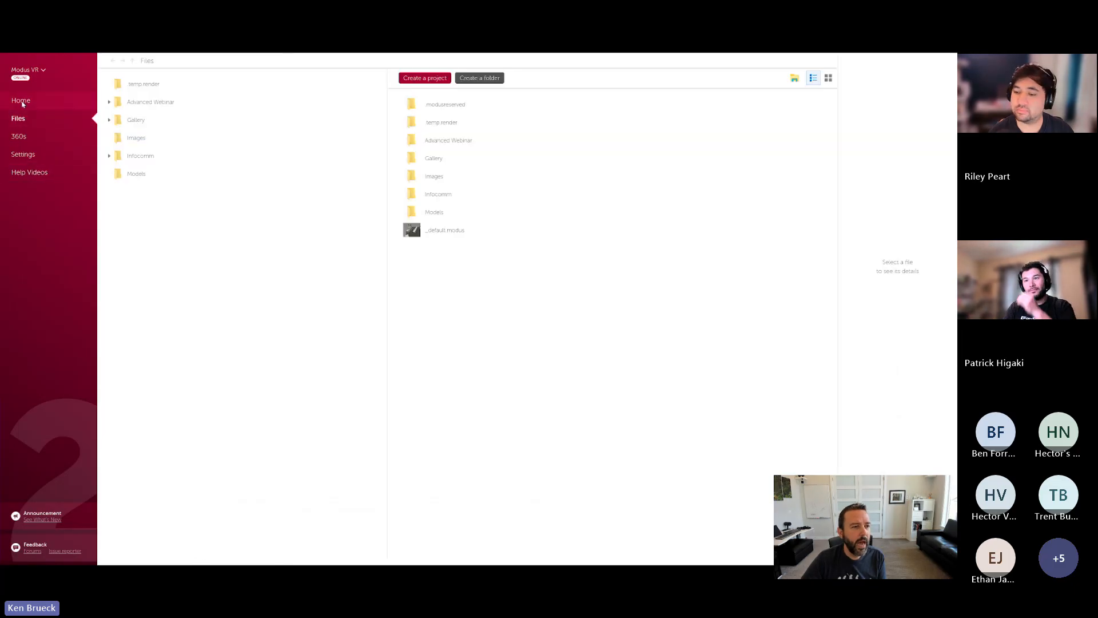
Return to the launcher's home page and start the Modus 2 default session
{"action": "left_click", "coordinate": [22, 102]}
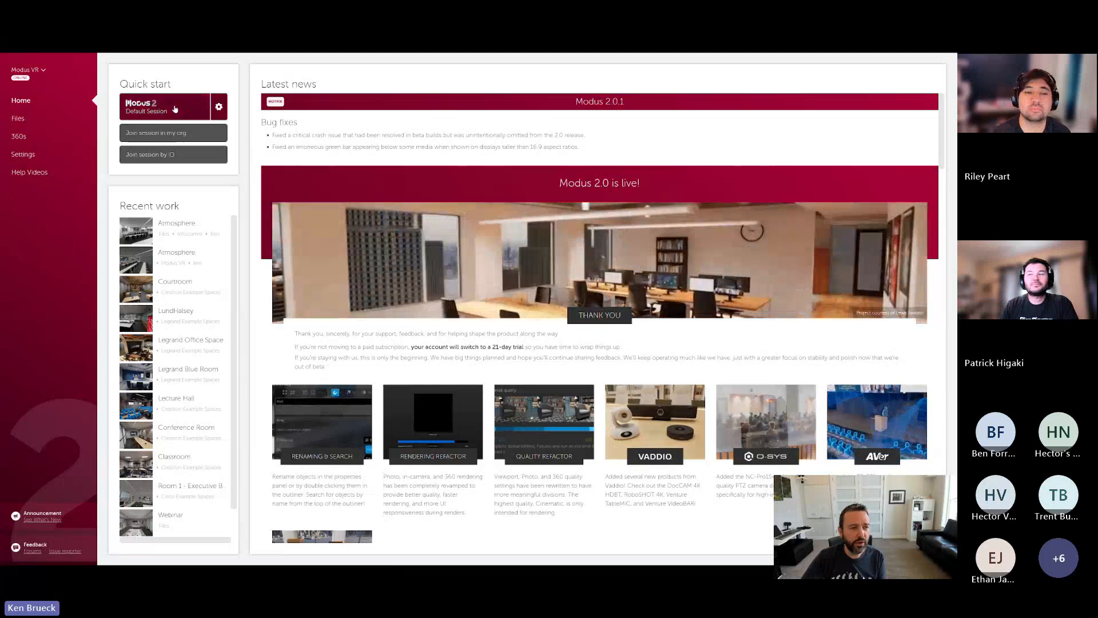
{"action": "left_click", "coordinate": [175, 107]}
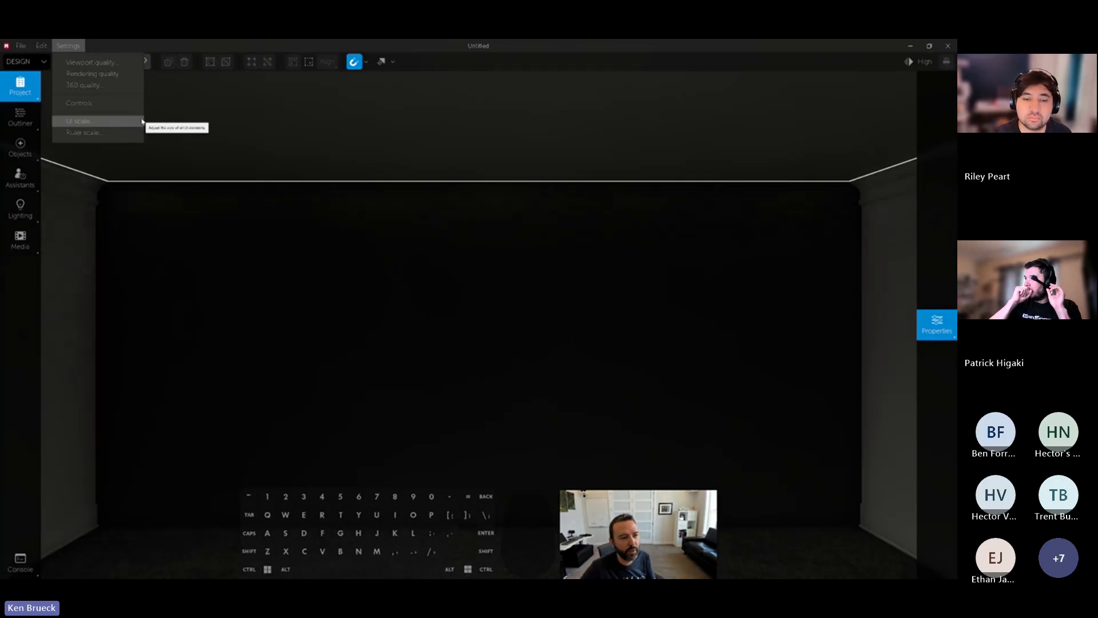
Increase the UI scale above 1.26x to enlarge all interface elements and text, and apply it
{"action": "left_click", "coordinate": [70, 48]}
{"action": "left_click", "coordinate": [71, 48]}
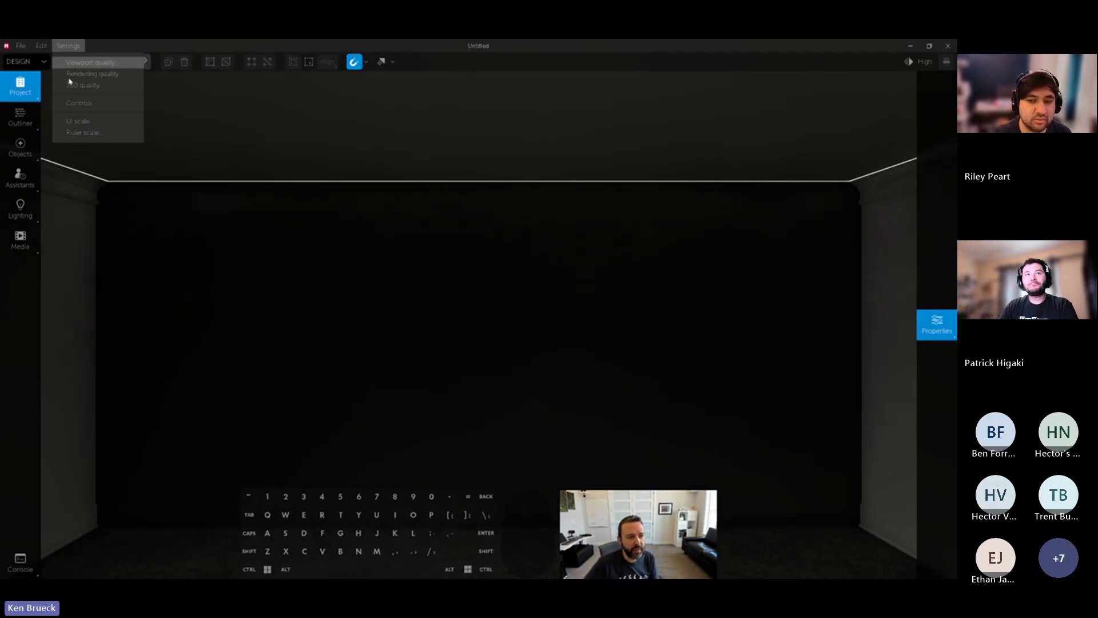
{"action": "left_click", "coordinate": [88, 121]}
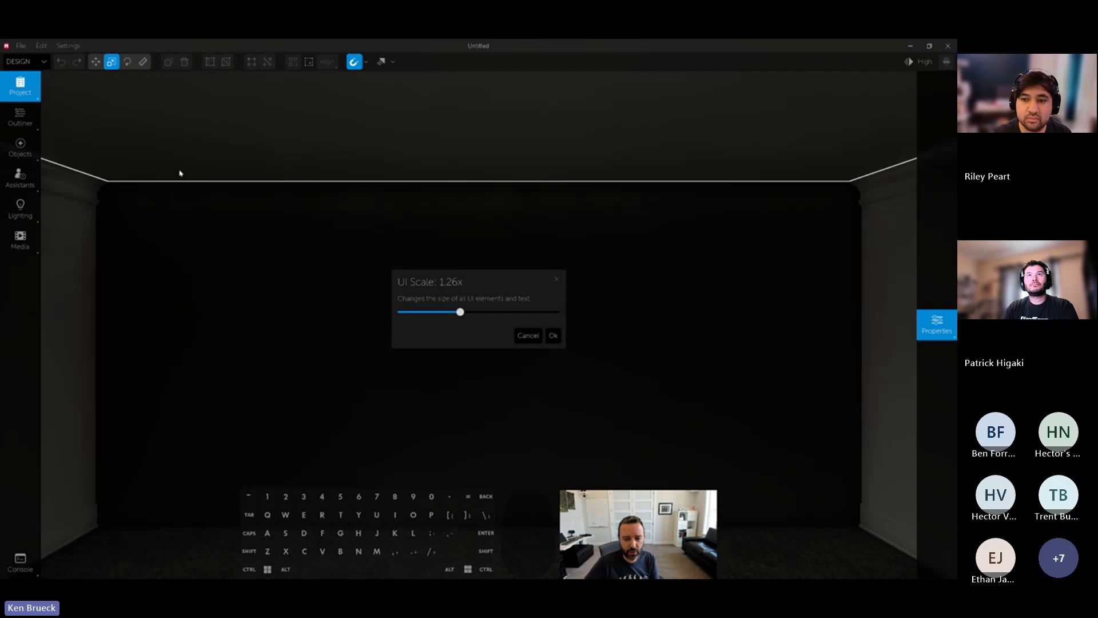
{"action": "left_click_drag", "start_coordinate": [458, 312], "coordinate": [489, 312]}
{"action": "mouse_move", "coordinate": [507, 311]}
{"action": "left_mouse_down"}
{"action": "mouse_move", "coordinate": [488, 314]}
{"action": "mouse_move", "coordinate": [500, 320]}
{"action": "left_mouse_up"}
{"action": "left_click", "coordinate": [551, 350]}
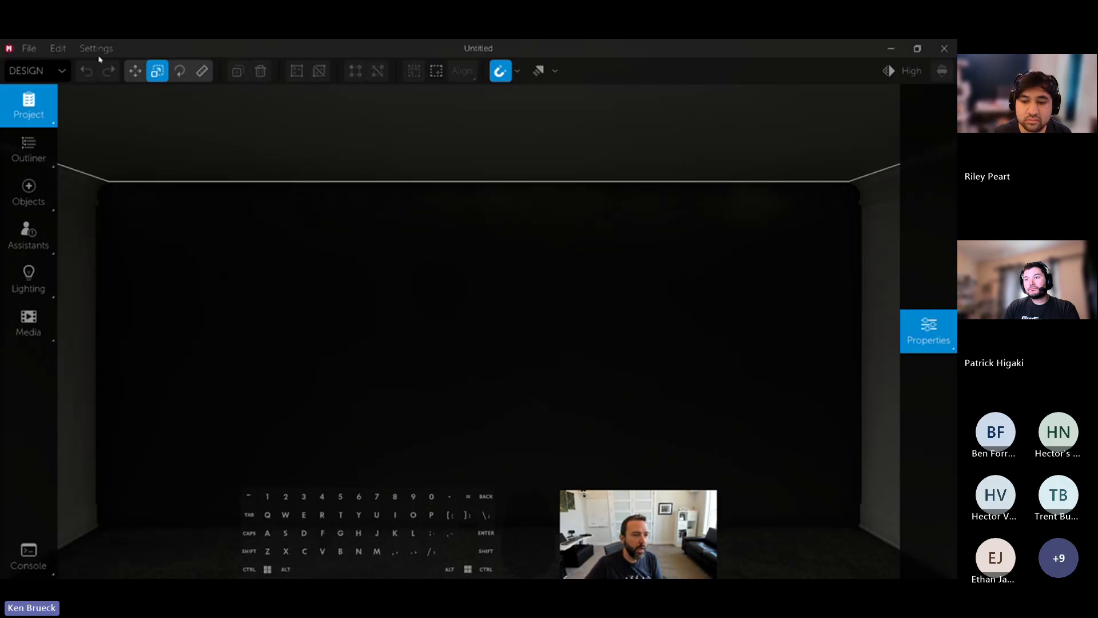
Increase the scale of the in-world rulers slightly, to about the middle of its range, and apply it
{"action": "left_click", "coordinate": [96, 50]}
{"action": "left_click", "coordinate": [122, 173]}
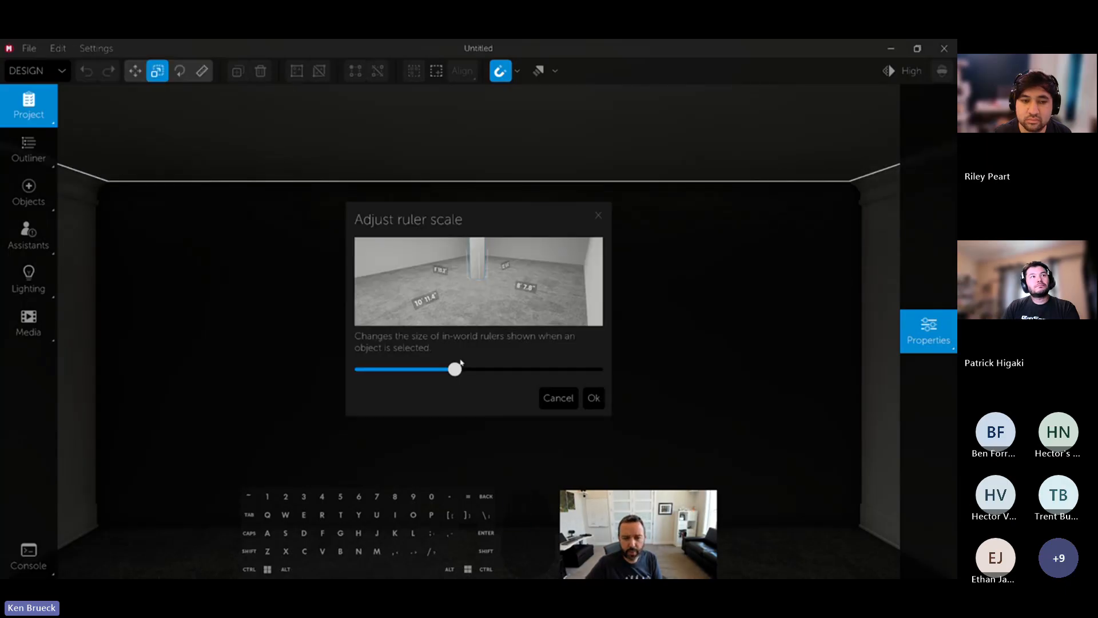
{"action": "left_click_drag", "start_coordinate": [457, 368], "coordinate": [481, 369]}
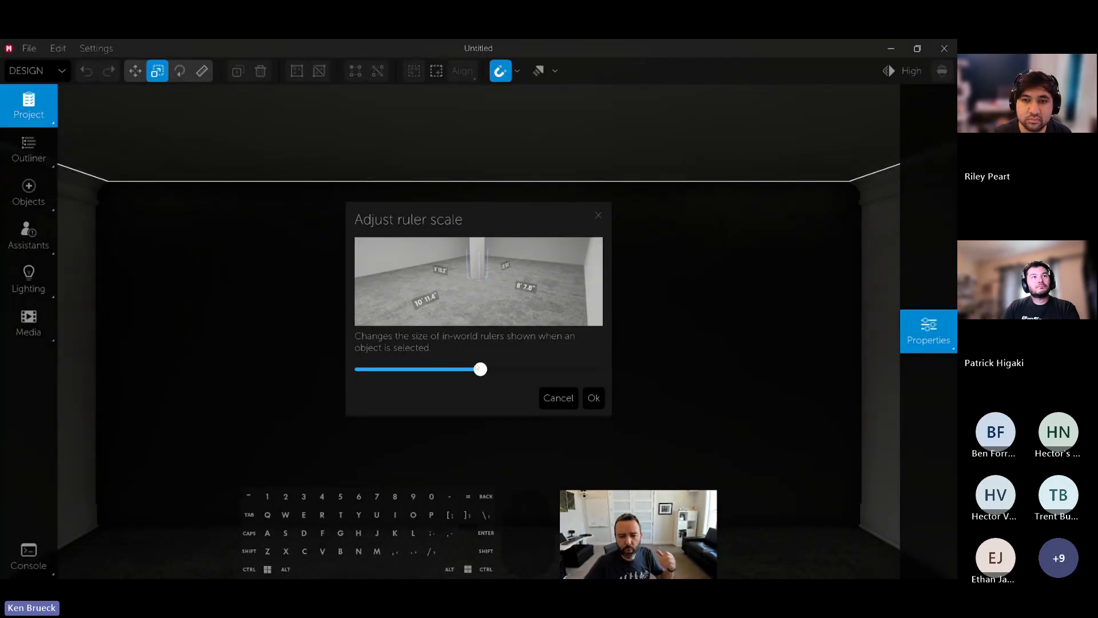
{"action": "left_click", "coordinate": [593, 398]}
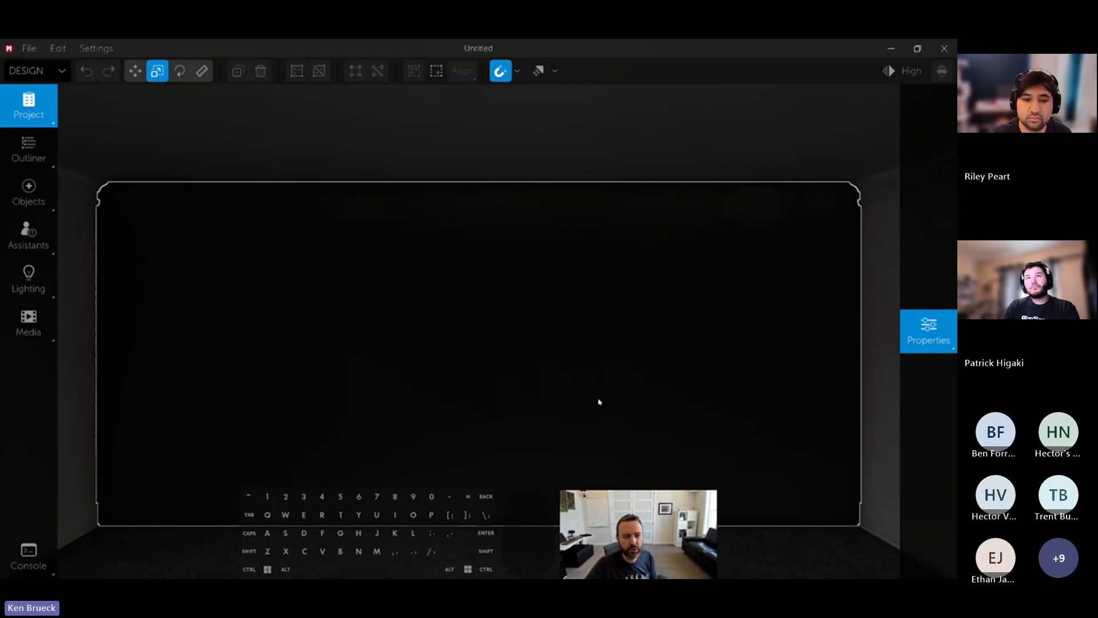
Examine the control bindings for General, Design, Photo and 360, including the General navigation speeds and movement keys, and close them
{"action": "left_click", "coordinate": [102, 49]}
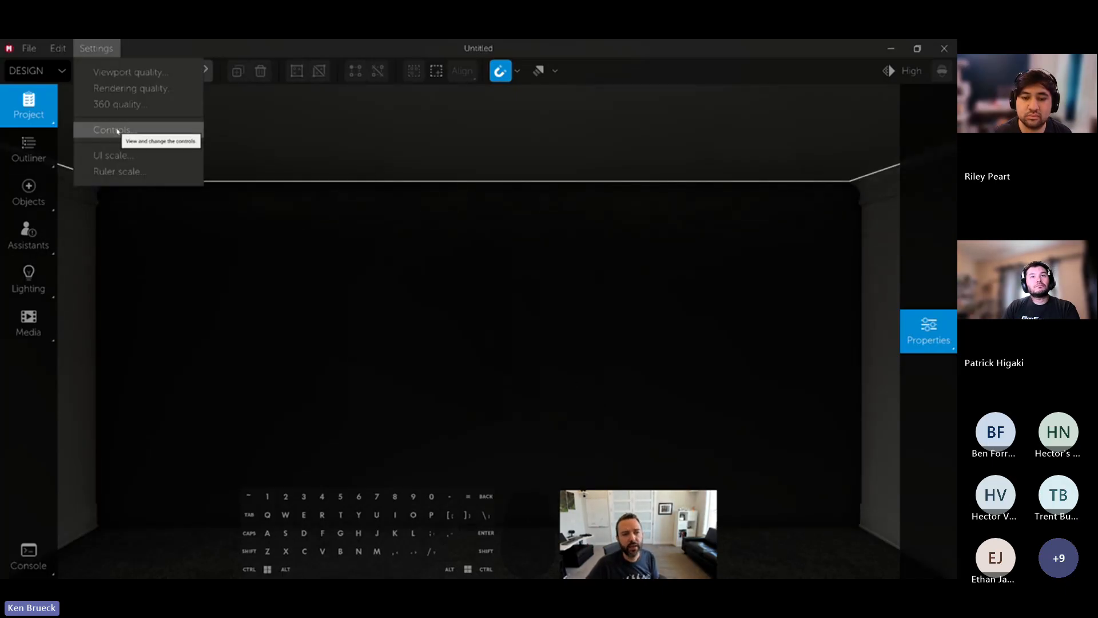
{"action": "left_click", "coordinate": [114, 130]}
{"action": "scroll", "coordinate": [424, 256], "scroll_direction": "down", "scroll_amount": 4}
{"action": "scroll", "coordinate": [424, 256], "scroll_direction": "up", "scroll_amount": 4}
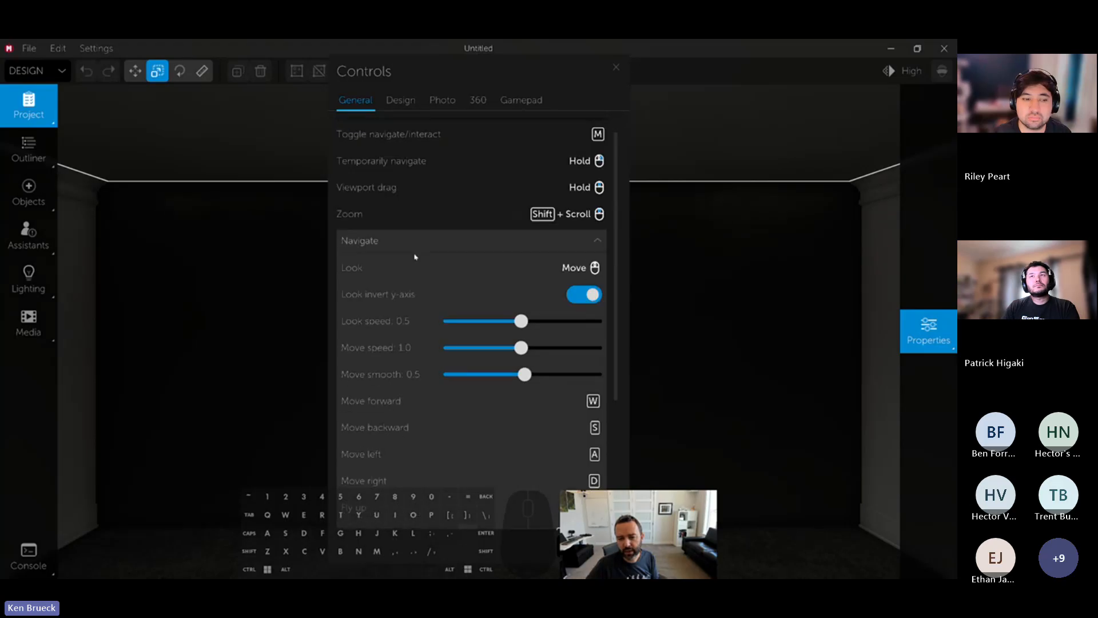
{"action": "left_click", "coordinate": [400, 101]}
{"action": "left_click", "coordinate": [442, 101]}
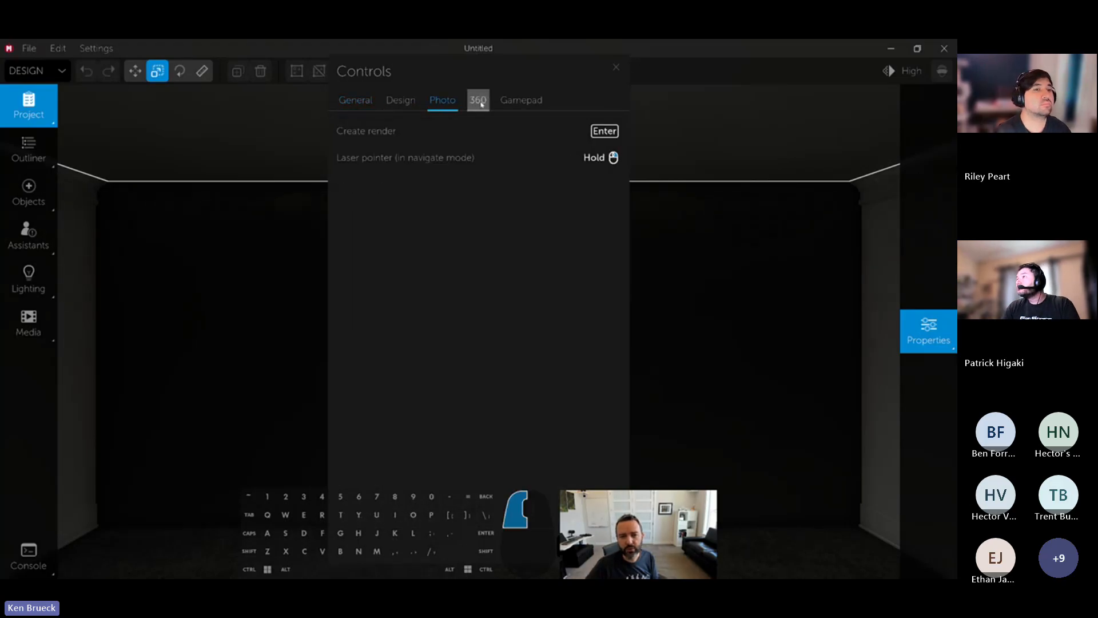
{"action": "left_click", "coordinate": [478, 101]}
{"action": "left_click", "coordinate": [400, 101]}
{"action": "left_click", "coordinate": [355, 101]}
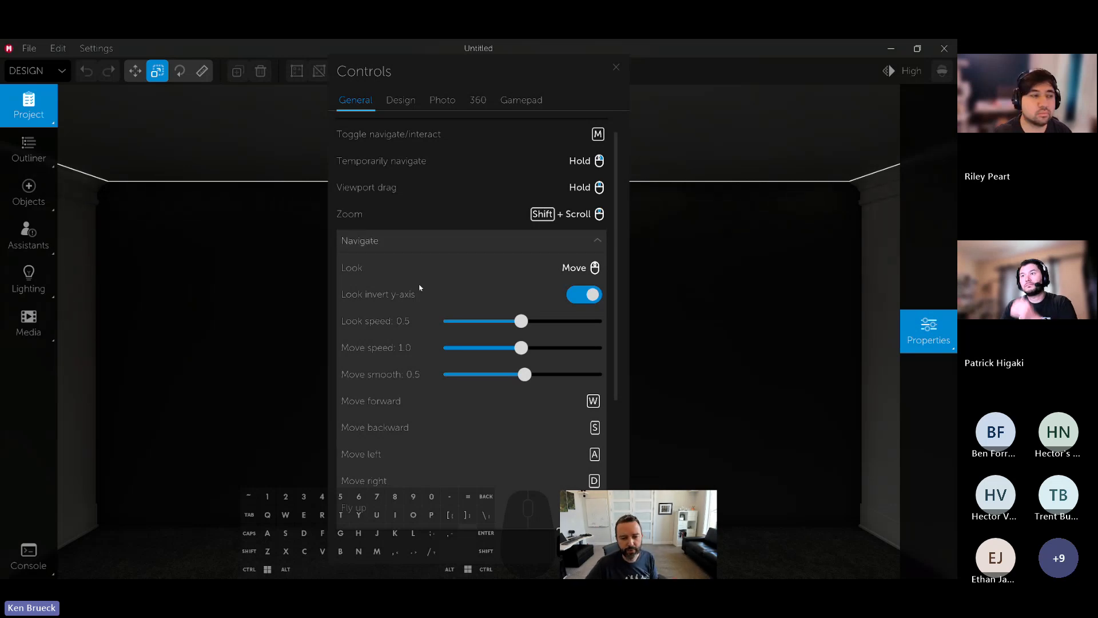
{"action": "scroll", "coordinate": [420, 287], "scroll_direction": "down", "scroll_amount": 4}
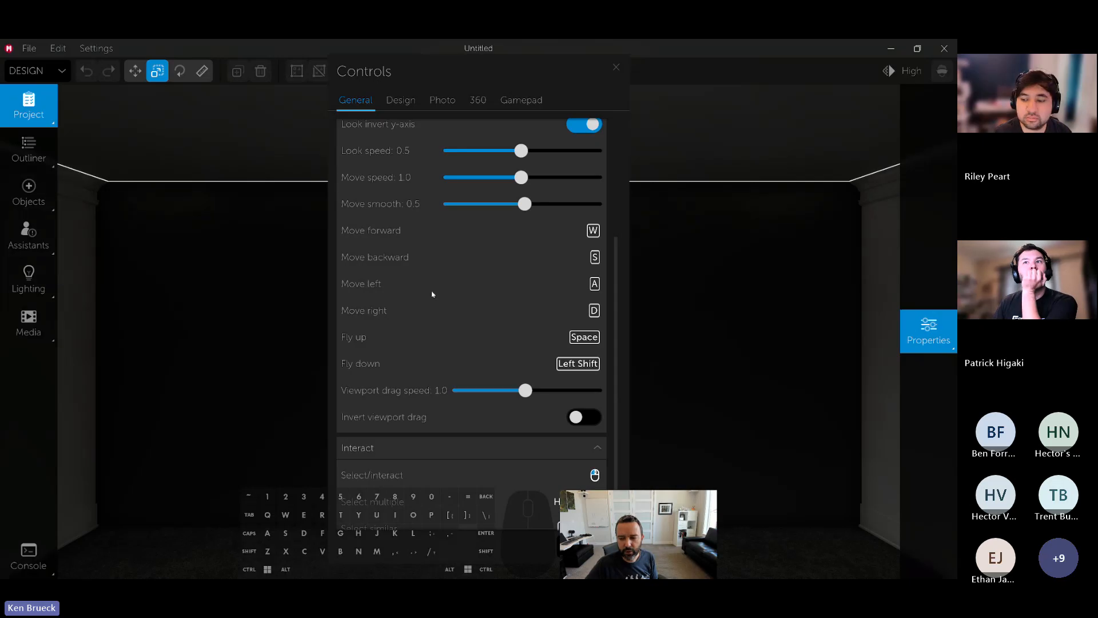
{"action": "scroll", "coordinate": [432, 293], "scroll_direction": "up", "scroll_amount": 3}
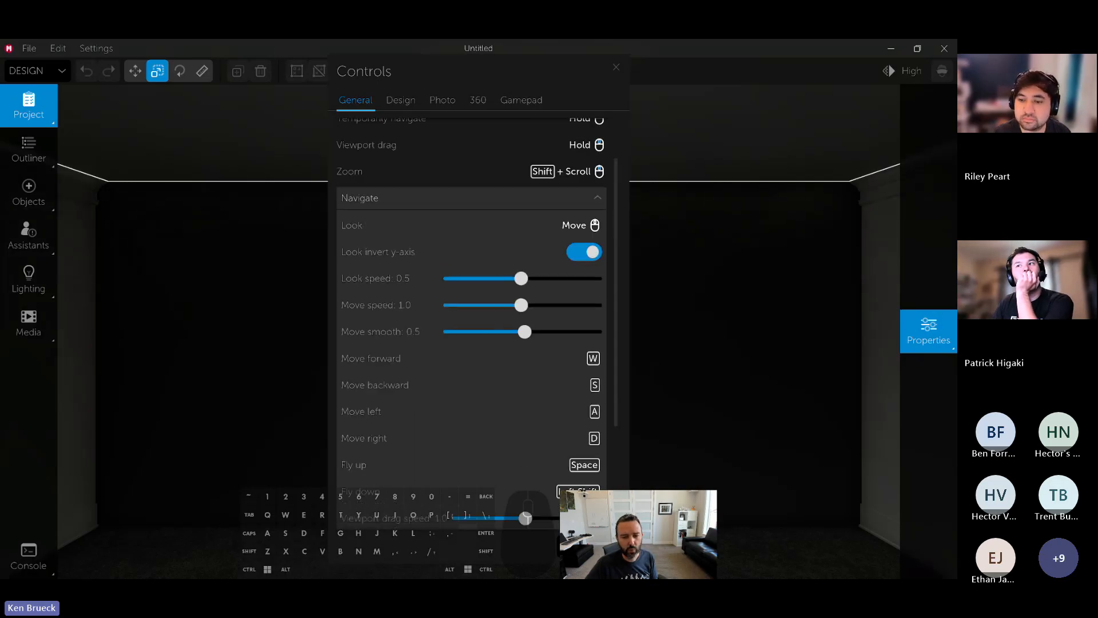
{"action": "key", "text": "Escape"}
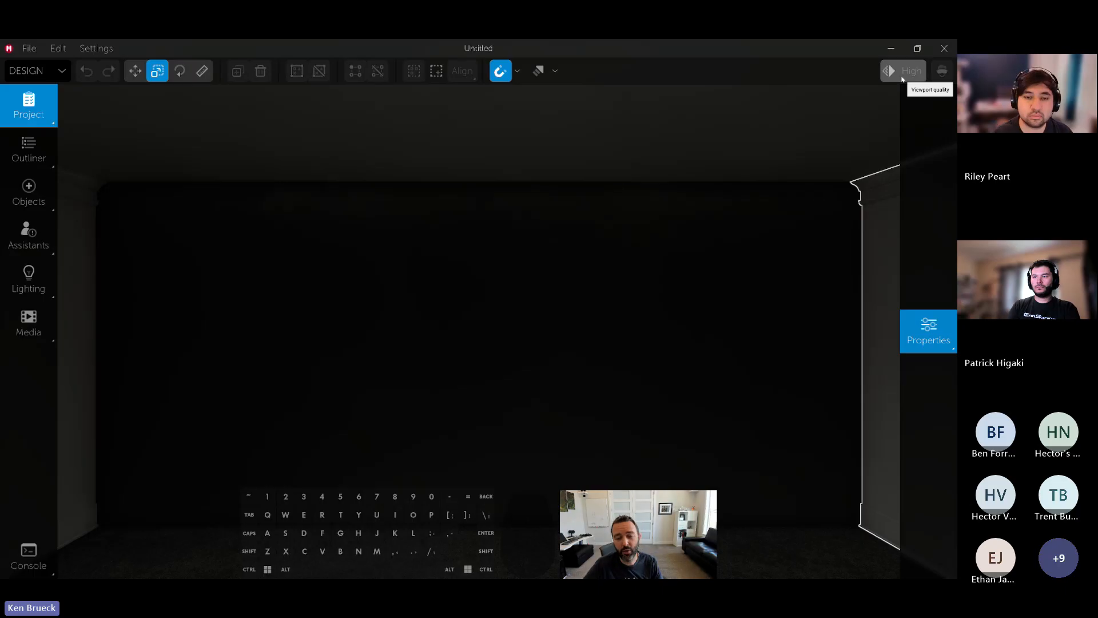
Lower the overall viewport quality to Medium High, keep the effective resolution at 70%, and apply the settings
{"action": "left_click", "coordinate": [902, 78]}
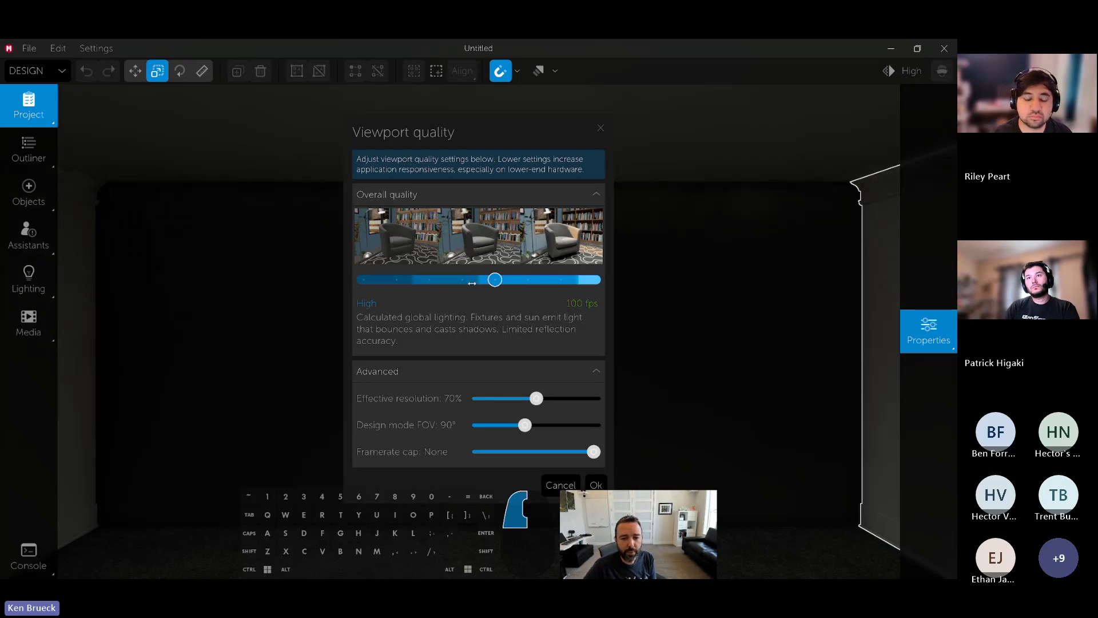
{"action": "left_click_drag", "start_coordinate": [494, 279], "coordinate": [467, 284]}
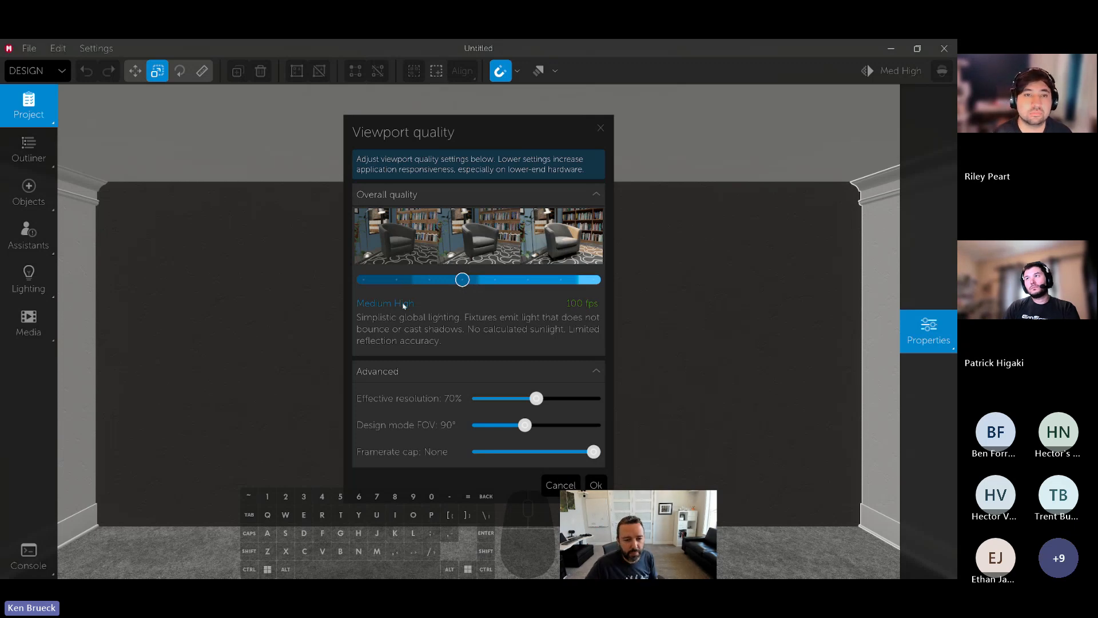
{"action": "left_click_drag", "start_coordinate": [462, 280], "coordinate": [476, 302]}
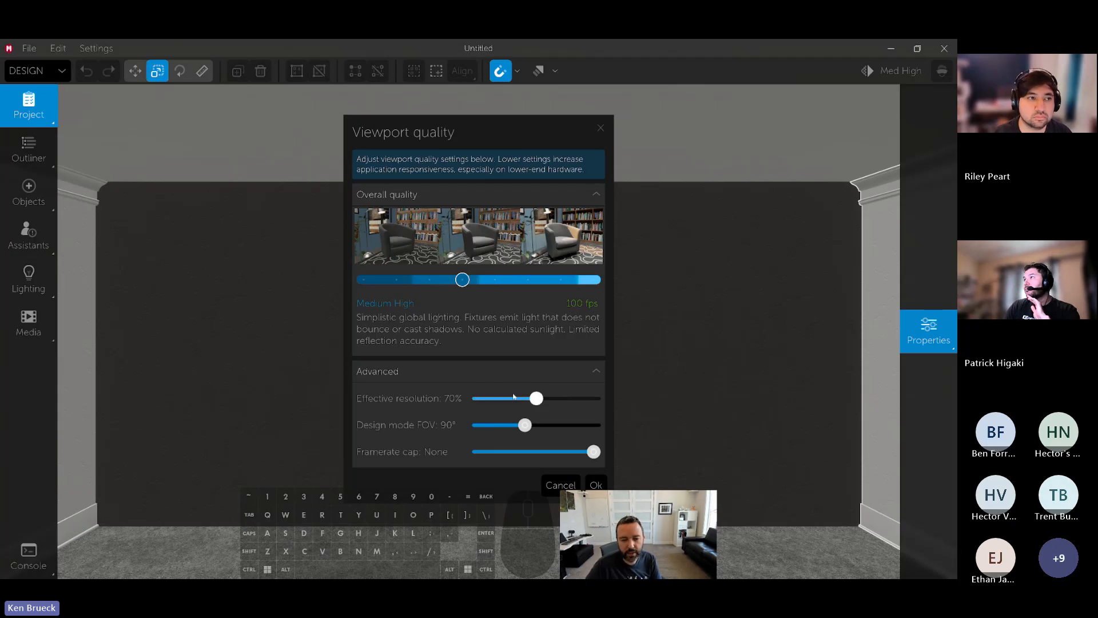
{"action": "mouse_move", "coordinate": [536, 398]}
{"action": "left_mouse_down"}
{"action": "mouse_move", "coordinate": [483, 400]}
{"action": "mouse_move", "coordinate": [535, 401]}
{"action": "left_mouse_up"}
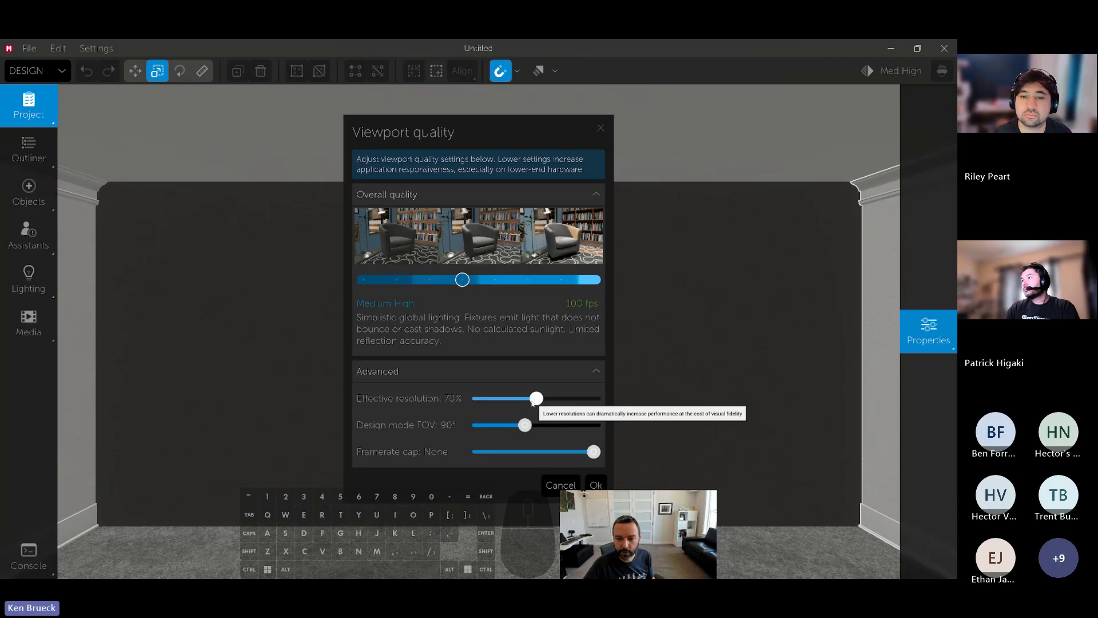
{"action": "left_click", "coordinate": [596, 485]}
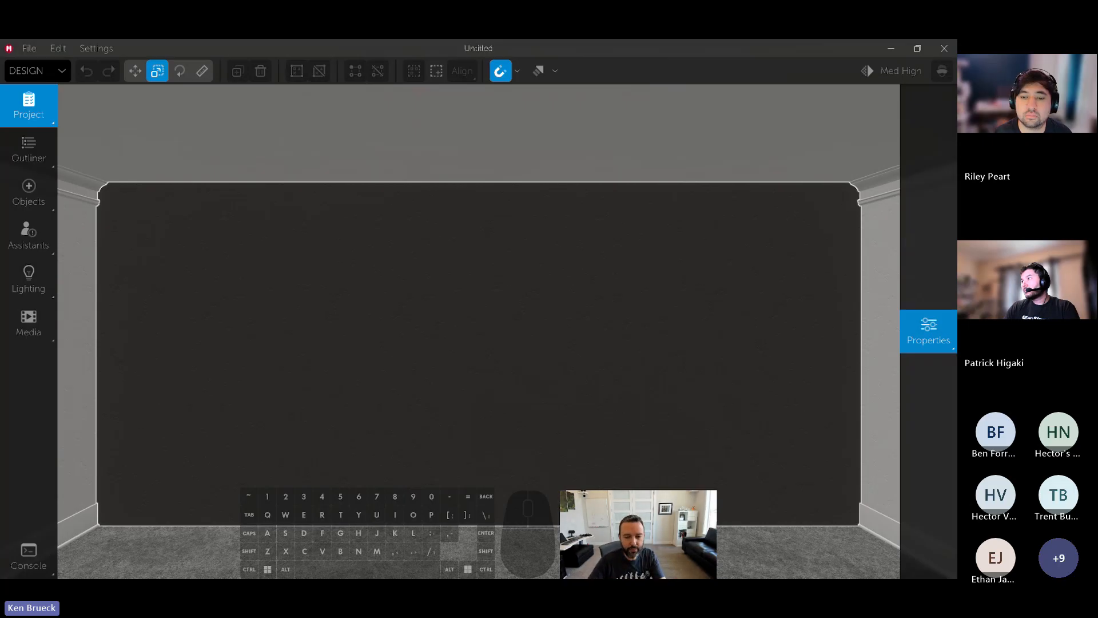
Walk and look around the empty room to examine the walls, floor and ceiling from several viewpoints
{"action": "key", "text": "s"}
{"action": "right_click_drag", "start_coordinate": [478, 308], "coordinate": [504, 372]}
{"action": "key", "text": "a"}
{"action": "key", "text": "w"}
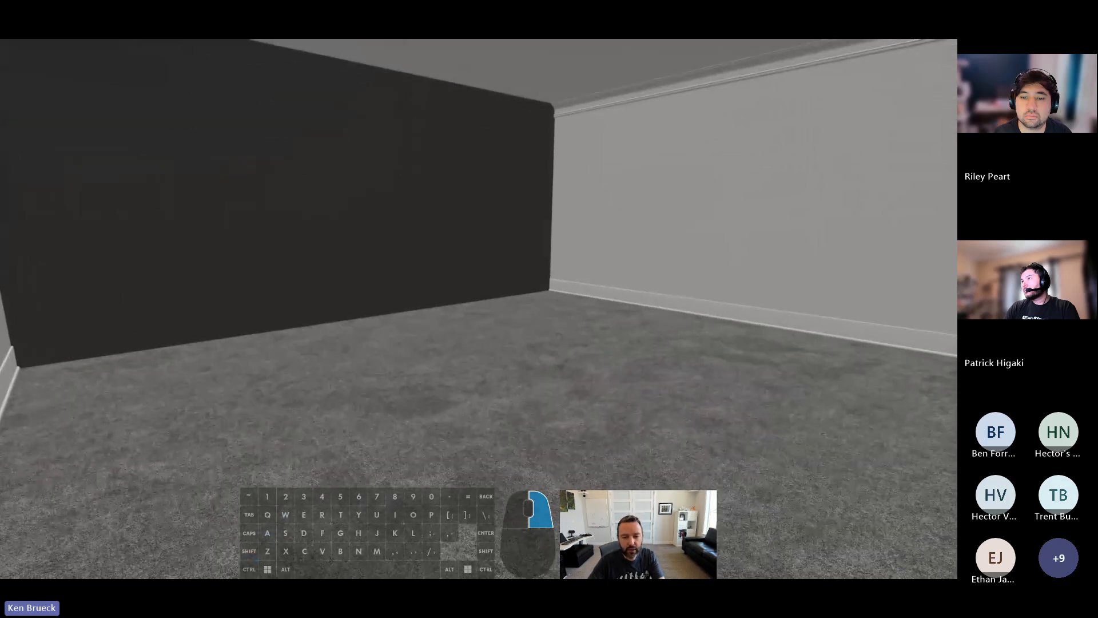
{"action": "key", "text": "s"}
{"action": "mouse_move", "coordinate": [658, 486]}
{"action": "right_mouse_down"}
{"action": "mouse_move", "coordinate": [674, 483]}
{"action": "mouse_move", "coordinate": [665, 489]}
{"action": "right_mouse_up"}
{"action": "key", "text": "w"}
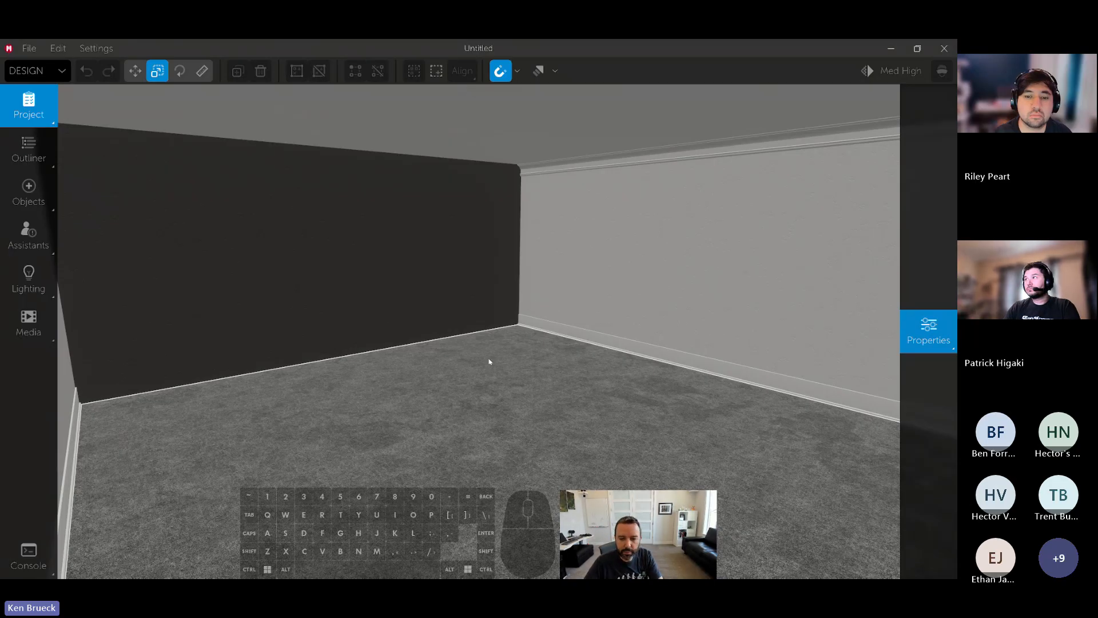
{"action": "right_click_drag", "start_coordinate": [490, 337], "coordinate": [490, 338]}
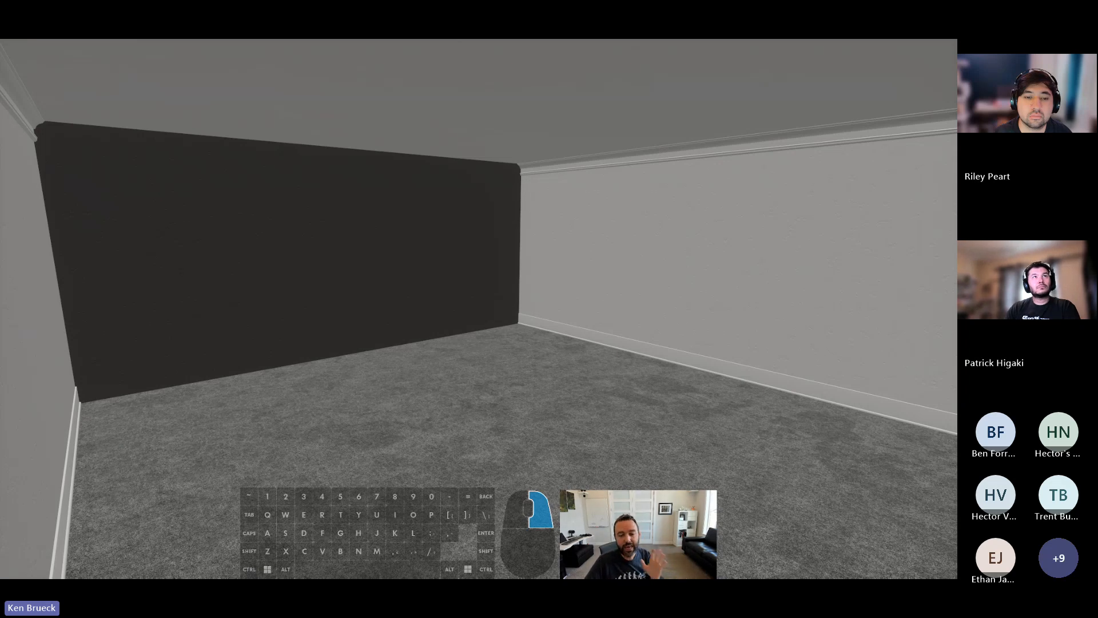
{"action": "right_click_drag", "start_coordinate": [490, 337], "coordinate": [161, 105]}
{"action": "key", "text": "w"}
{"action": "key", "text": "s"}
{"action": "key", "text": "w"}
{"action": "key", "text": "s"}
{"action": "key", "text": "a"}
{"action": "key", "text": "d"}
Set the navigation look speed to 0.3 and the move speed to 0.5, and close the control settings
{"action": "left_click", "coordinate": [96, 48]}
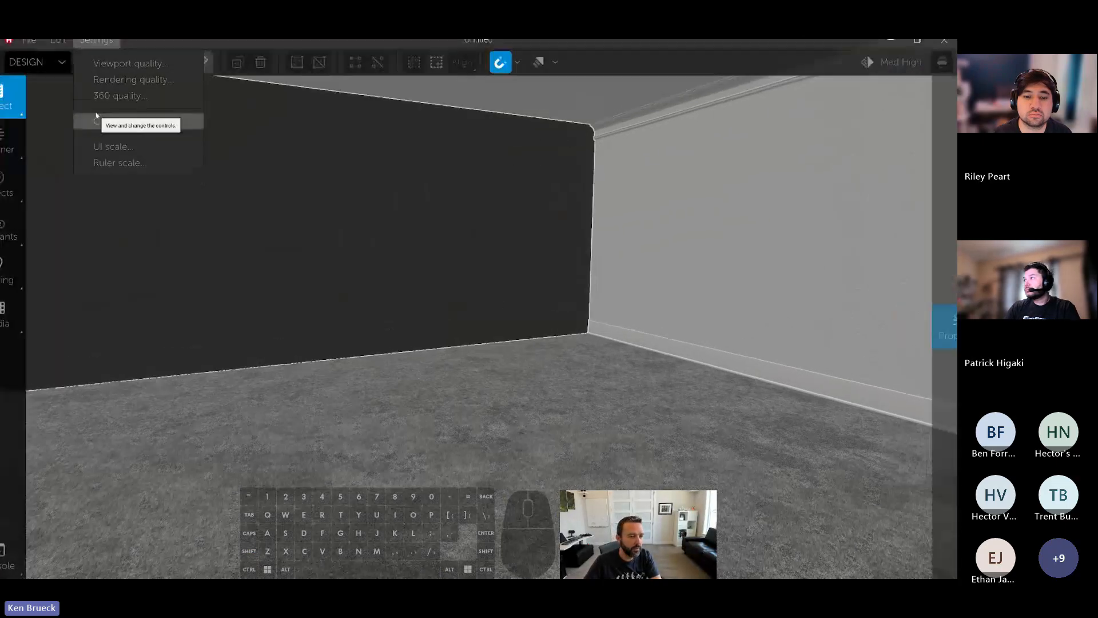
{"action": "left_click", "coordinate": [112, 130]}
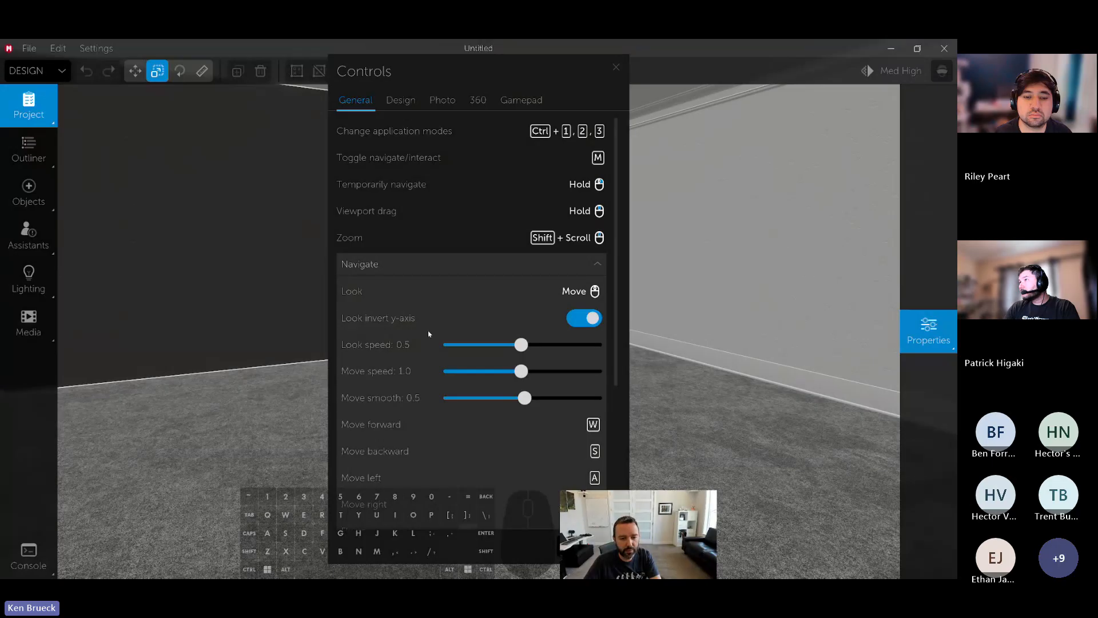
{"action": "left_click_drag", "start_coordinate": [508, 344], "coordinate": [483, 345]}
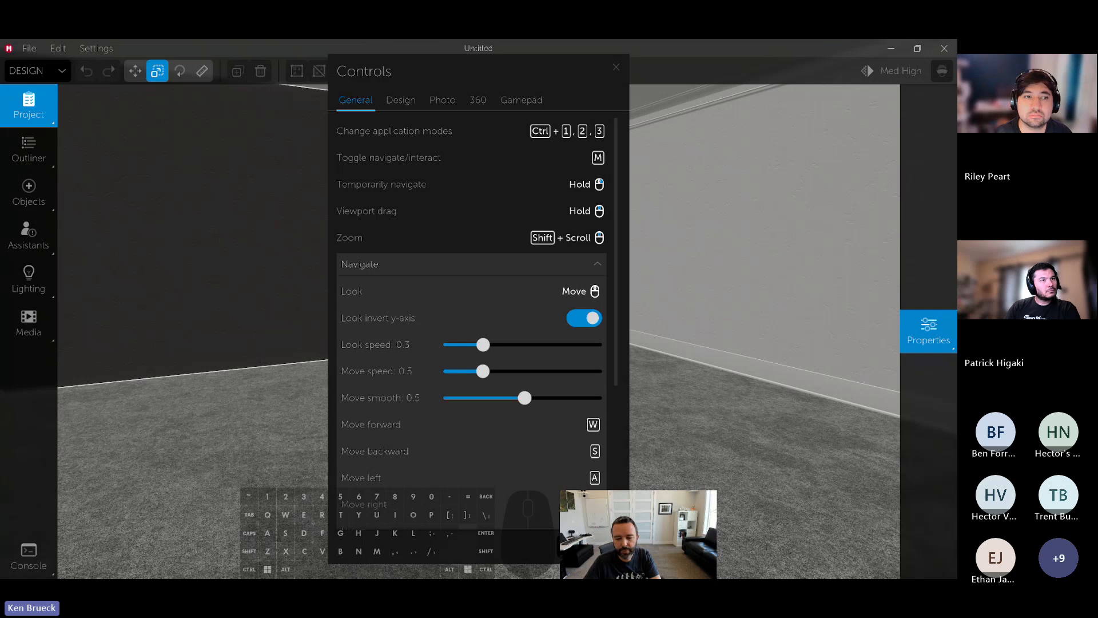
{"action": "left_click", "coordinate": [686, 343]}
Test the slower navigation by moving through the room in all directions and flying up and down
{"action": "right_click_drag", "start_coordinate": [686, 343], "coordinate": [566, 297]}
{"action": "key", "text": "d"}
{"action": "key", "text": "s"}
{"action": "key", "text": "w"}
{"action": "key", "text": "s"}
{"action": "key", "text": "a"}
{"action": "key", "text": "d"}
{"action": "key", "text": "space"}
{"action": "key", "text": "shift"}
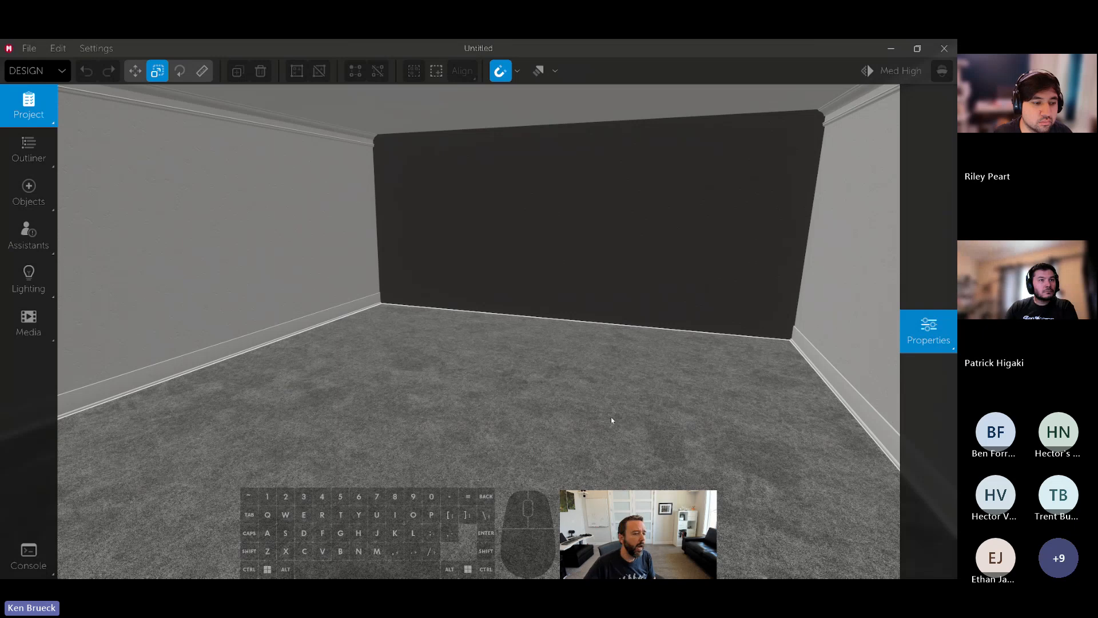
Look over the project dimensions and units, assistants, lighting and media settings, and the library of all objects
{"action": "mouse_move", "coordinate": [47, 211]}
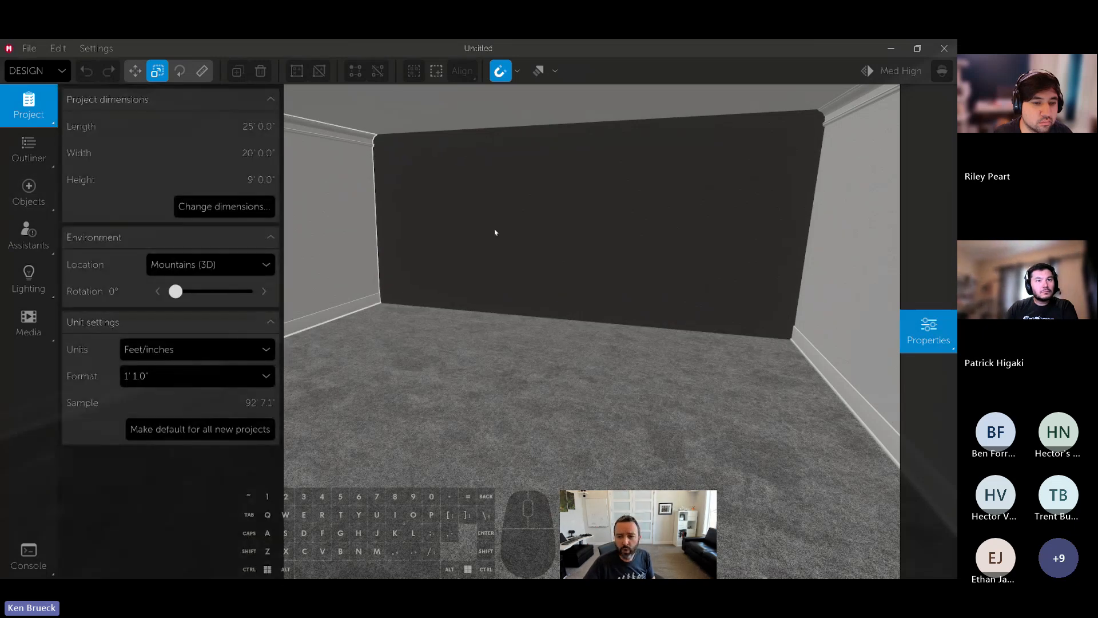
{"action": "mouse_move", "coordinate": [921, 262]}
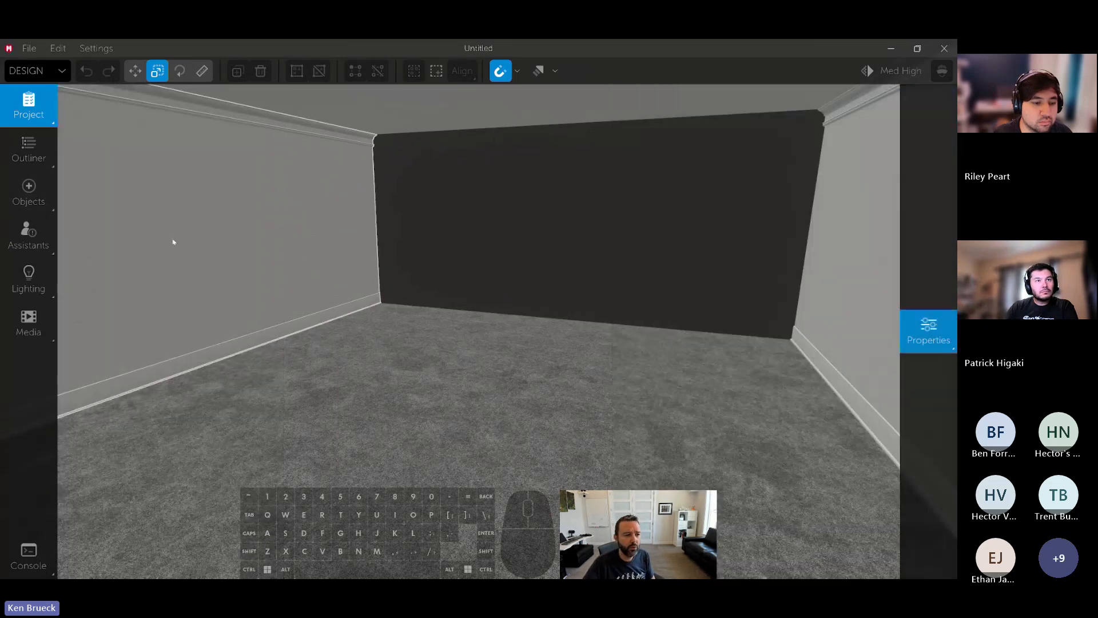
{"action": "left_click", "coordinate": [29, 255]}
{"action": "left_click", "coordinate": [29, 280]}
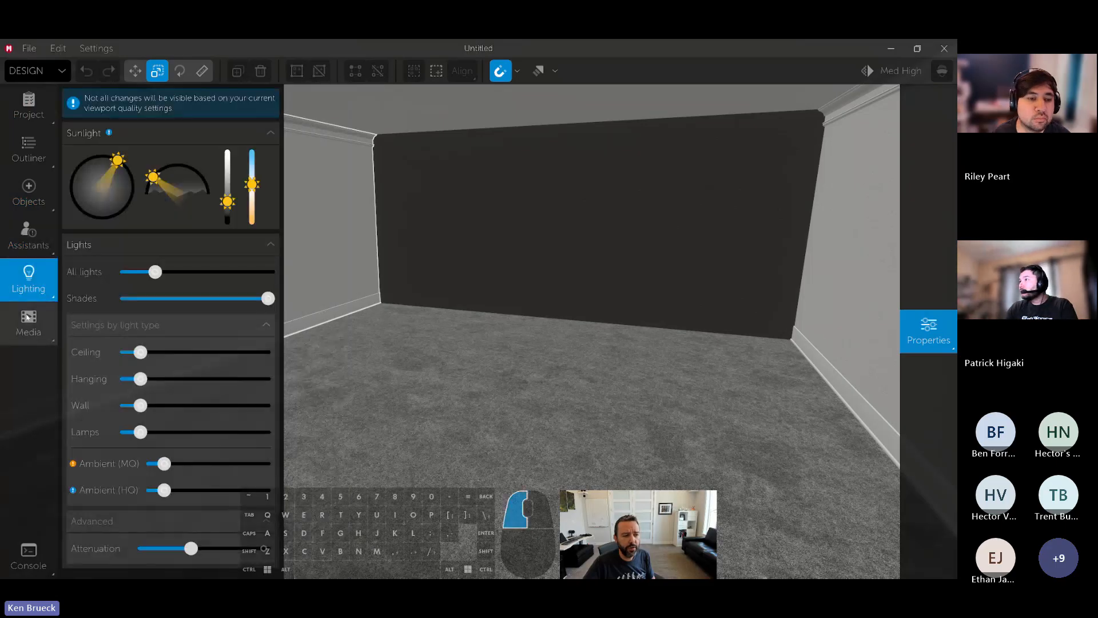
{"action": "left_click", "coordinate": [29, 323]}
{"action": "left_click", "coordinate": [33, 200]}
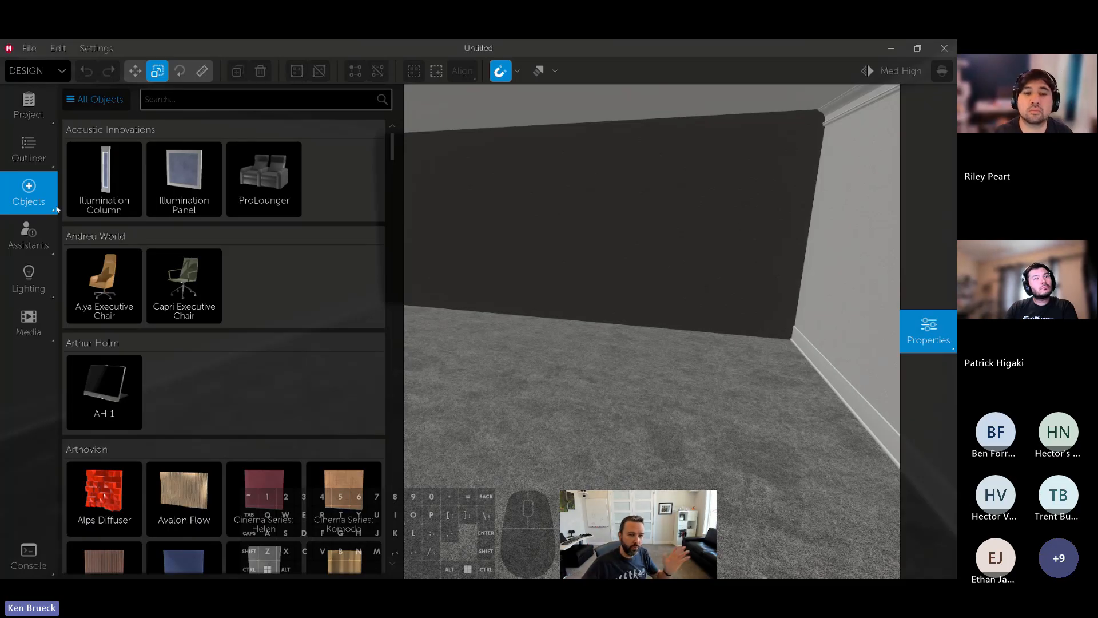
Browse the whole object library and its Tables & desks category under Furniture, and return to all objects
{"action": "scroll", "coordinate": [378, 409], "scroll_direction": "down", "scroll_amount": 20}
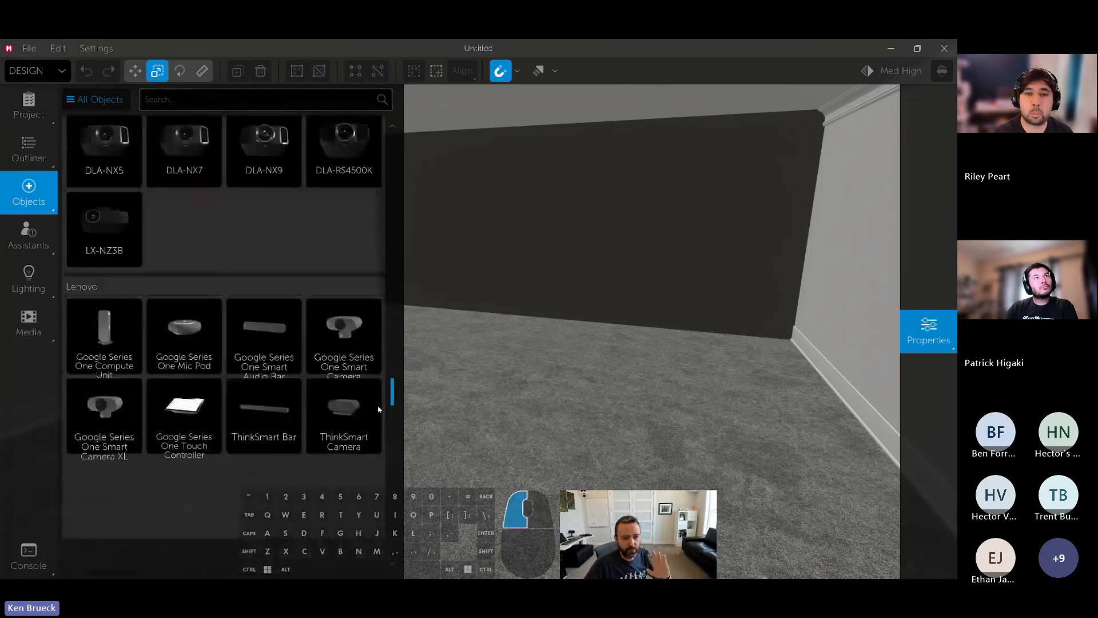
{"action": "left_click_drag", "start_coordinate": [393, 384], "coordinate": [403, 127]}
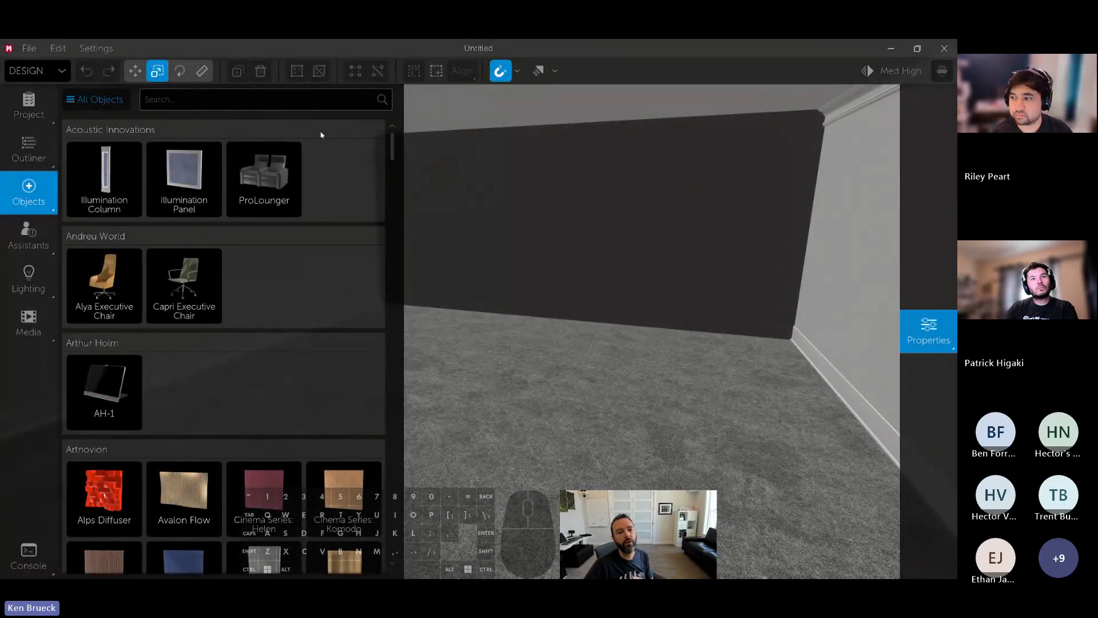
{"action": "left_click", "coordinate": [108, 100]}
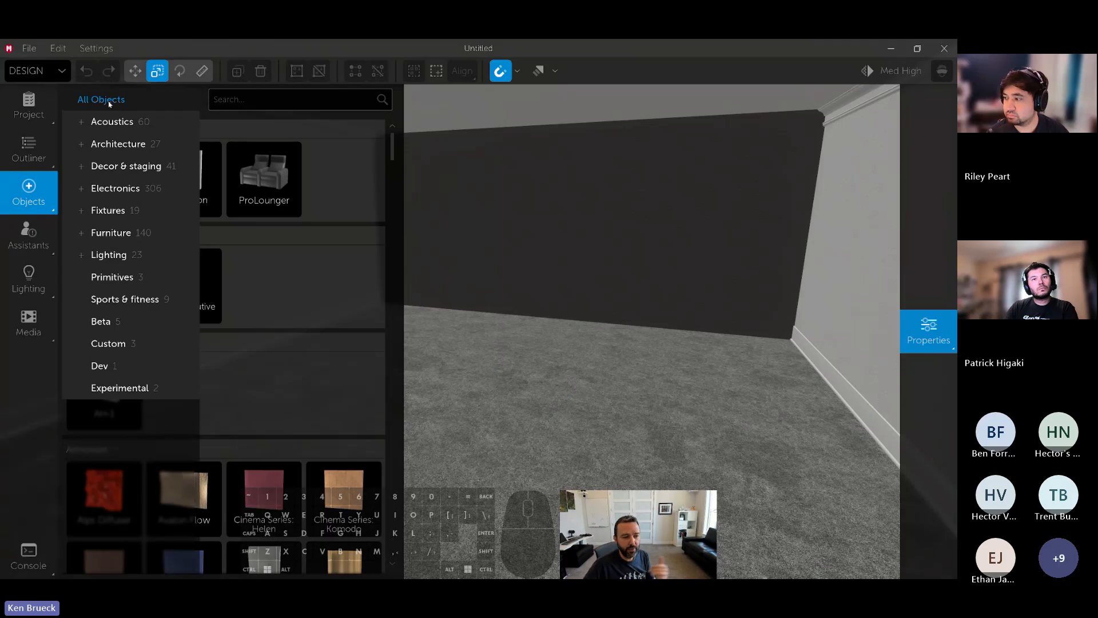
{"action": "left_click", "coordinate": [109, 232]}
{"action": "left_click", "coordinate": [136, 299]}
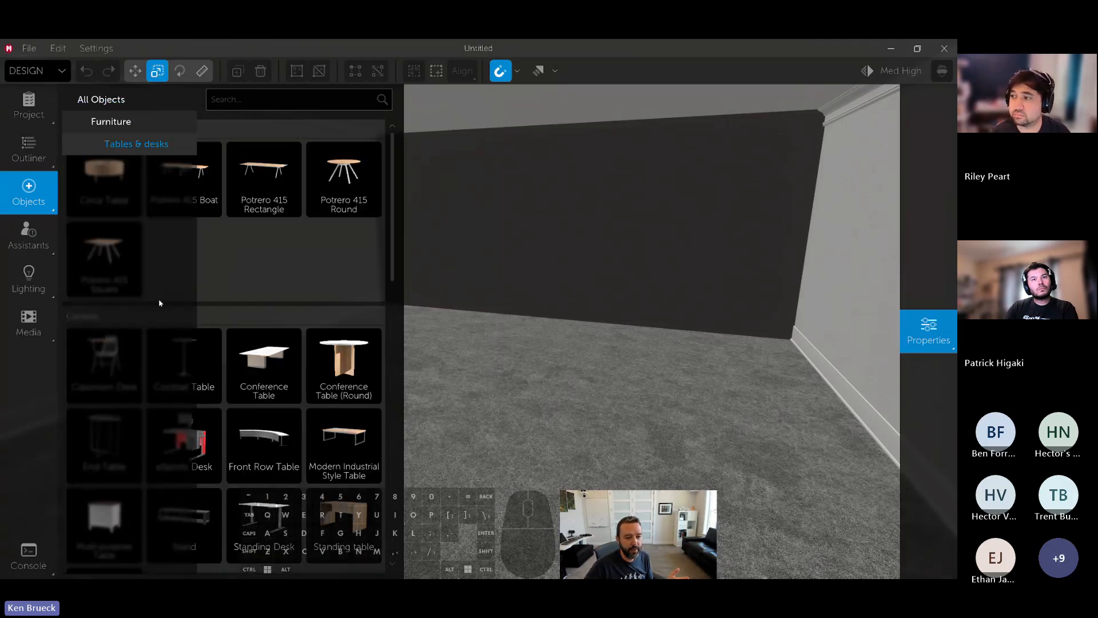
{"action": "scroll", "coordinate": [218, 309], "scroll_direction": "down", "scroll_amount": 3}
{"action": "scroll", "coordinate": [218, 312], "scroll_direction": "down", "scroll_amount": 3}
{"action": "scroll", "coordinate": [217, 311], "scroll_direction": "up", "scroll_amount": 10}
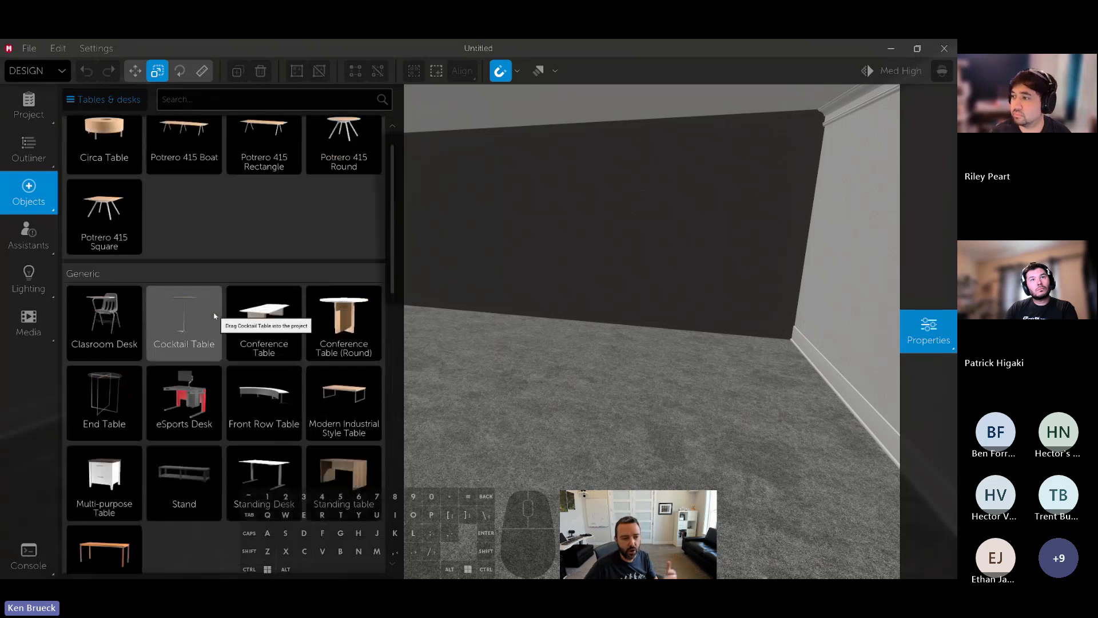
{"action": "left_click", "coordinate": [101, 99]}
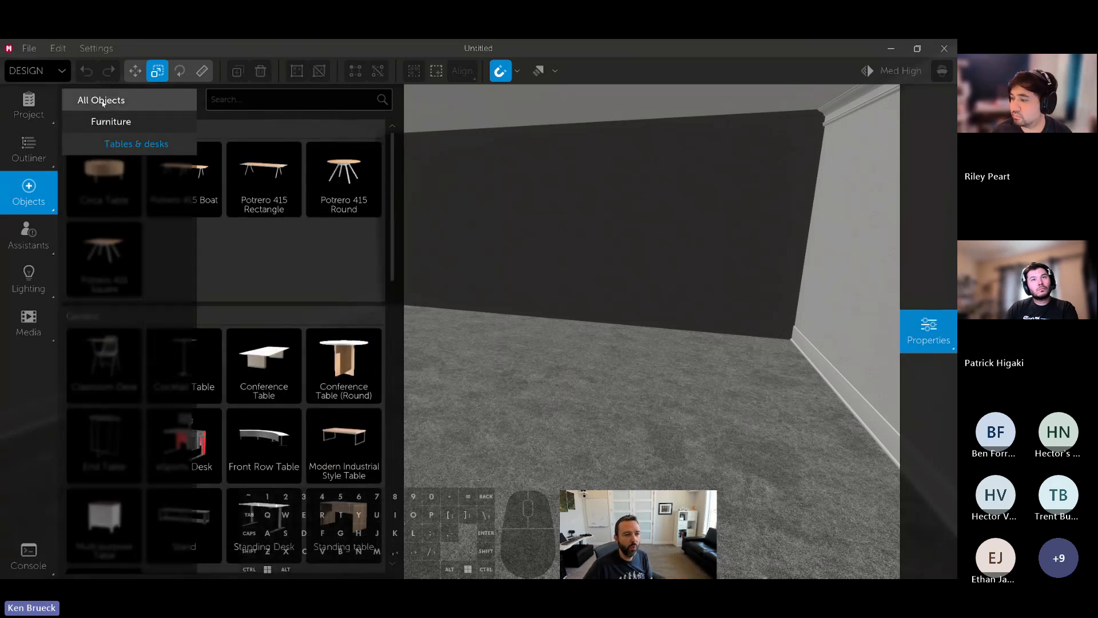
{"action": "left_click", "coordinate": [108, 98]}
Search the object library for "table" and place the generic Conference Table on the floor, about 8 ft from each side wall
{"action": "left_click", "coordinate": [252, 100]}
{"action": "type", "text": "table"}
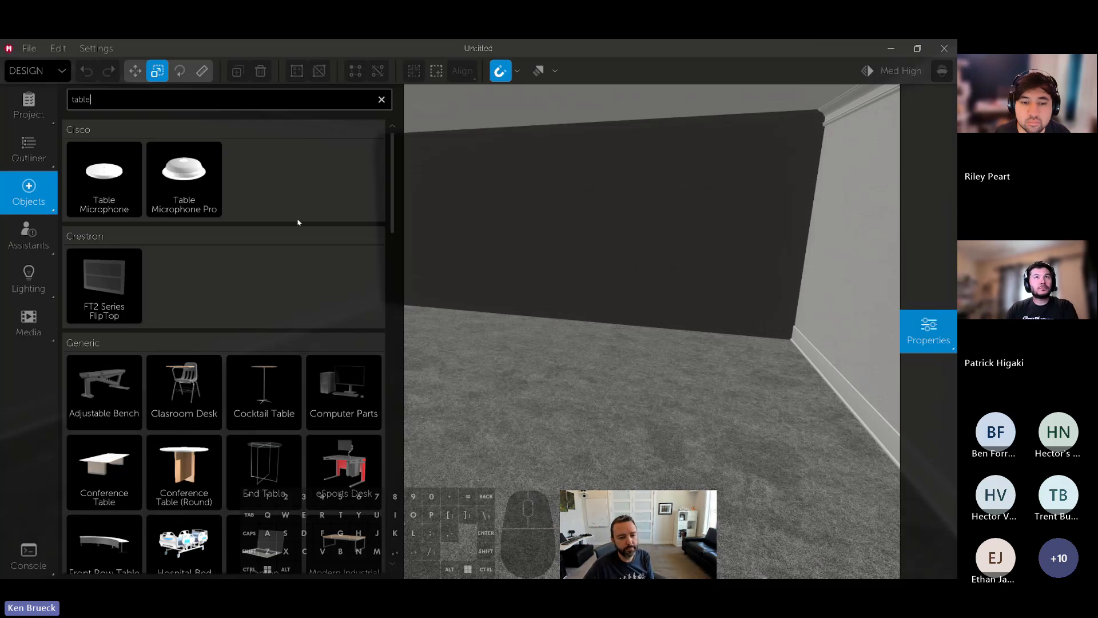
{"action": "scroll", "coordinate": [298, 222], "scroll_direction": "down", "scroll_amount": 1}
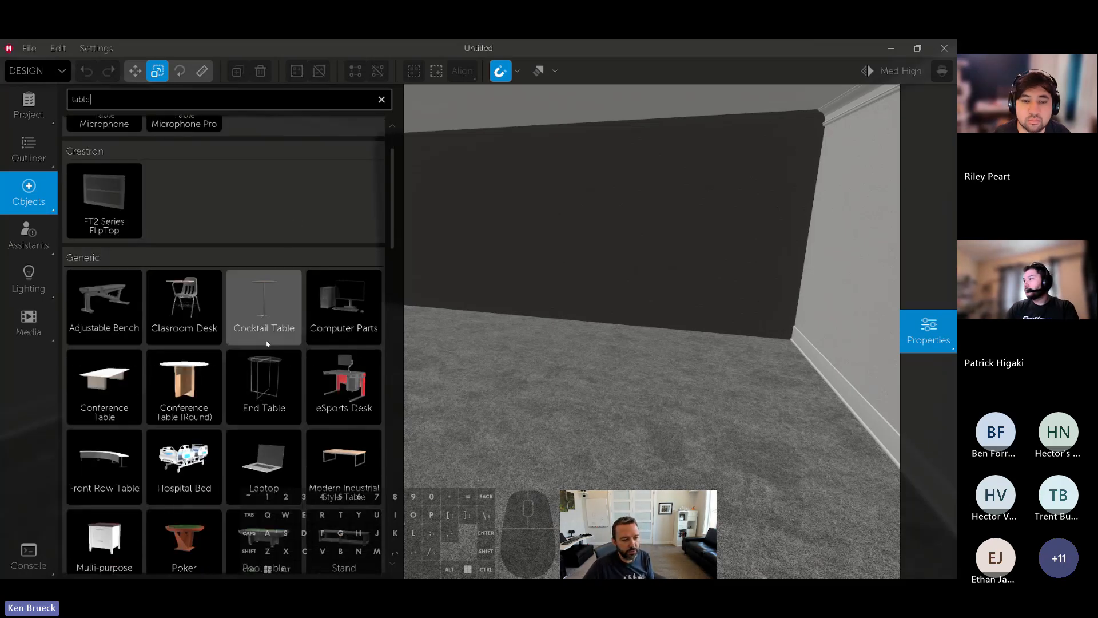
{"action": "scroll", "coordinate": [110, 345], "scroll_direction": "down", "scroll_amount": 1}
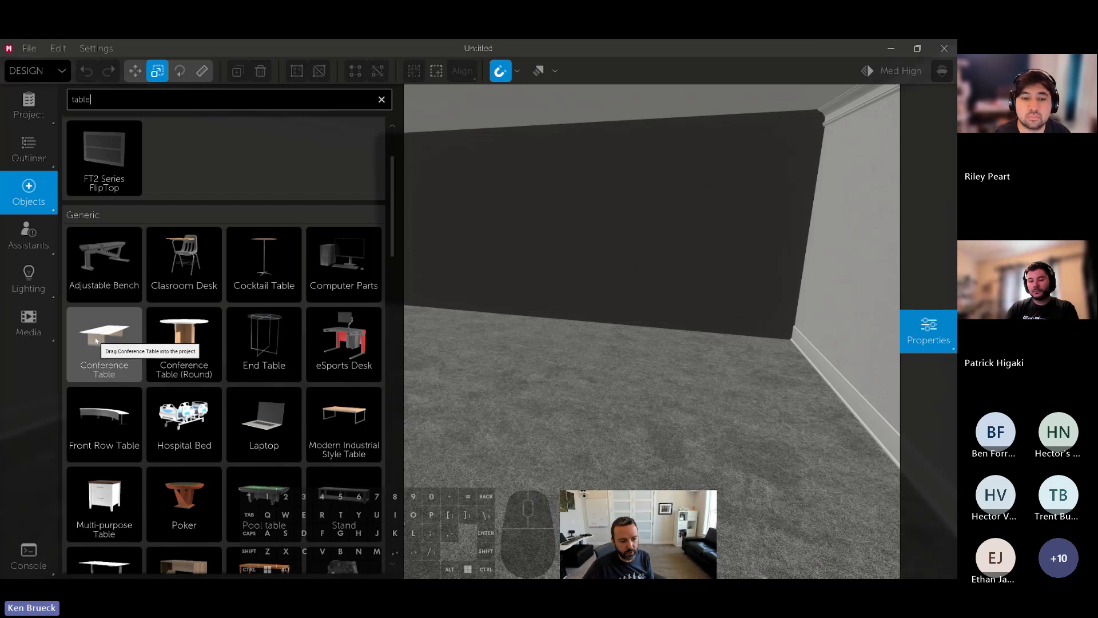
{"action": "left_click_drag", "start_coordinate": [95, 341], "coordinate": [466, 369]}
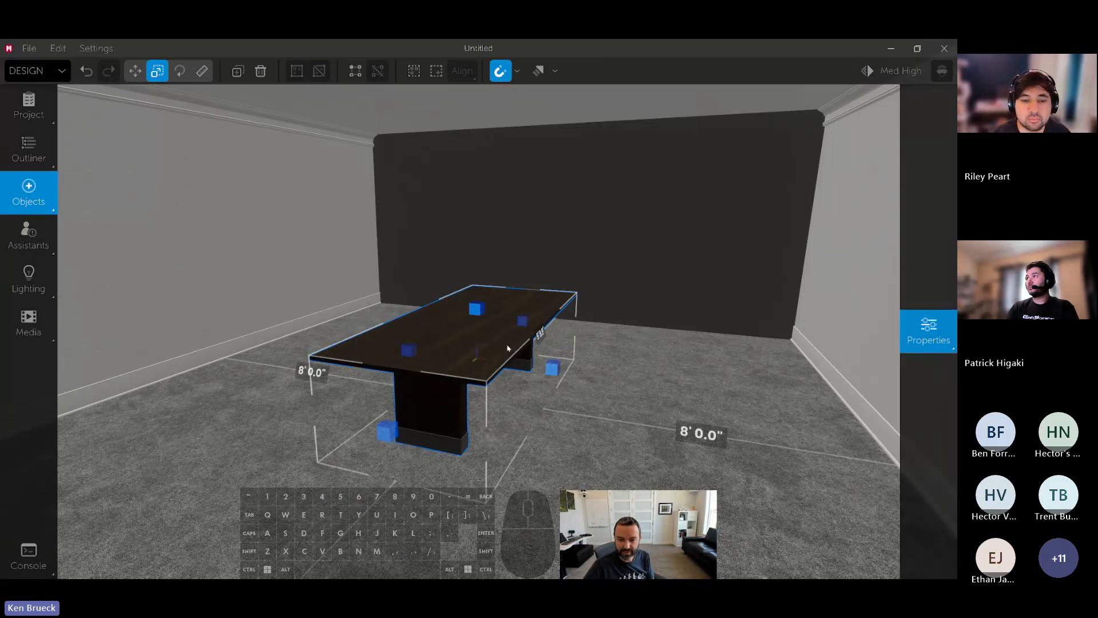
View the conference table from the other side and compare its axis movement, resize and rotation handles
{"action": "mouse_move", "coordinate": [521, 321]}
{"action": "right_mouse_down"}
{"action": "mouse_move", "coordinate": [618, 320]}
{"action": "mouse_move", "coordinate": [522, 318]}
{"action": "mouse_move", "coordinate": [521, 337]}
{"action": "right_mouse_up"}
{"action": "key", "text": "a"}
{"action": "key", "text": "s"}
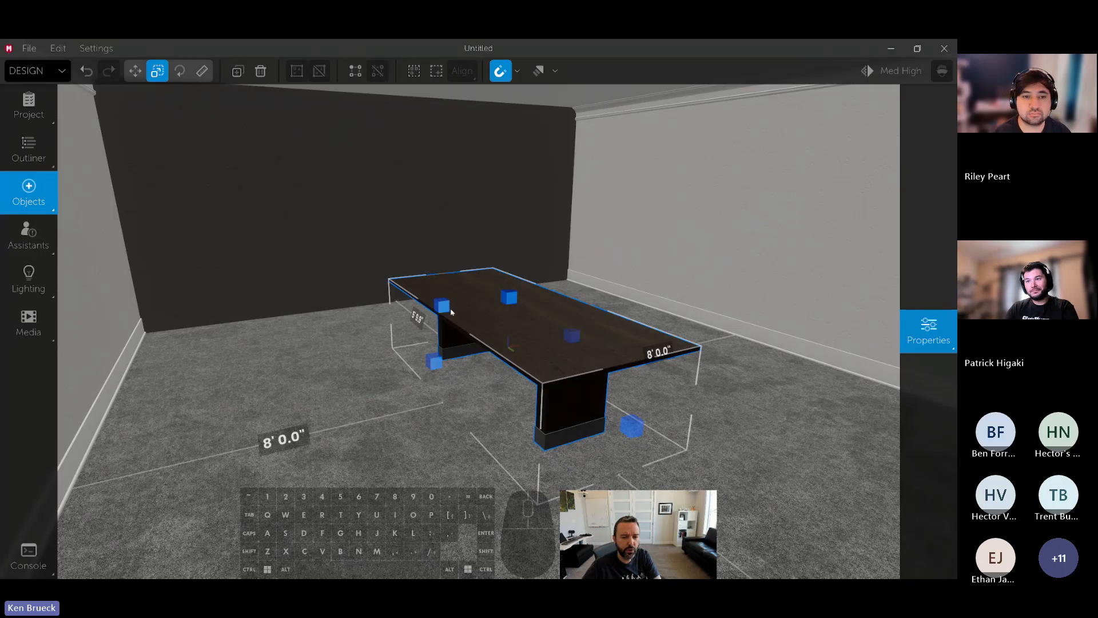
{"action": "key", "text": "a"}
{"action": "right_click_drag", "start_coordinate": [458, 319], "coordinate": [460, 318]}
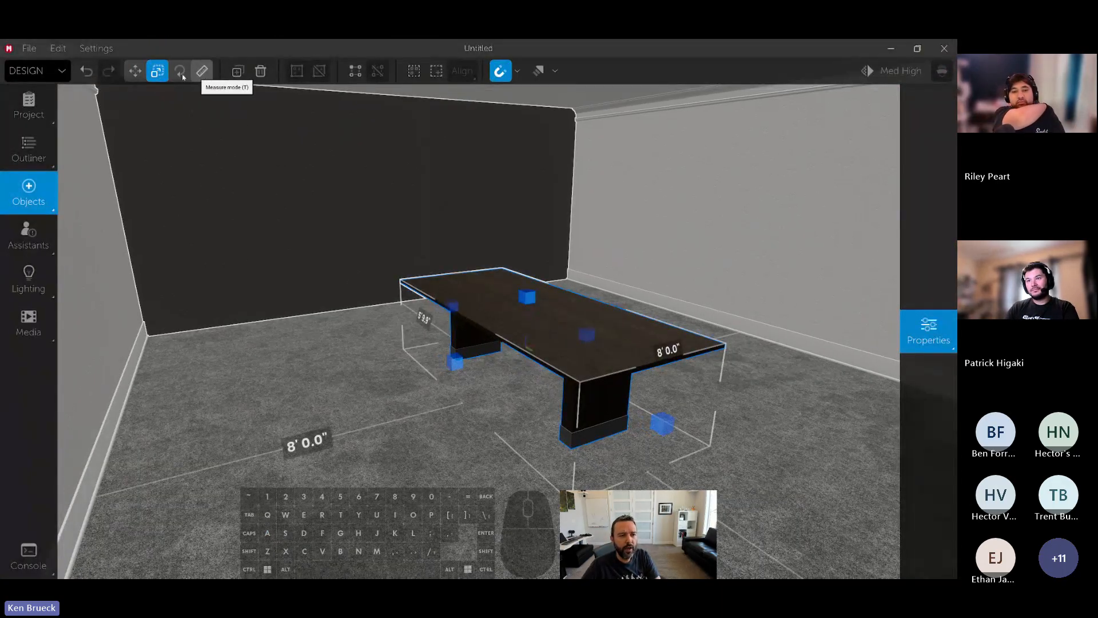
{"action": "left_click", "coordinate": [181, 76]}
{"action": "left_click", "coordinate": [135, 74]}
{"action": "left_click", "coordinate": [158, 75]}
{"action": "left_click", "coordinate": [182, 77]}
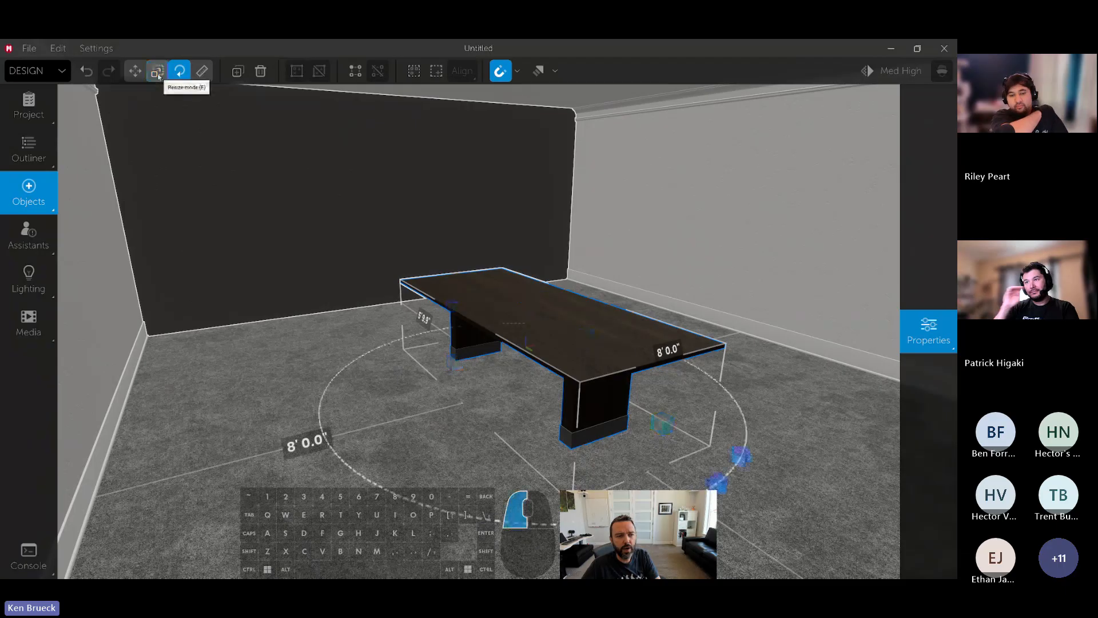
{"action": "left_click", "coordinate": [158, 76]}
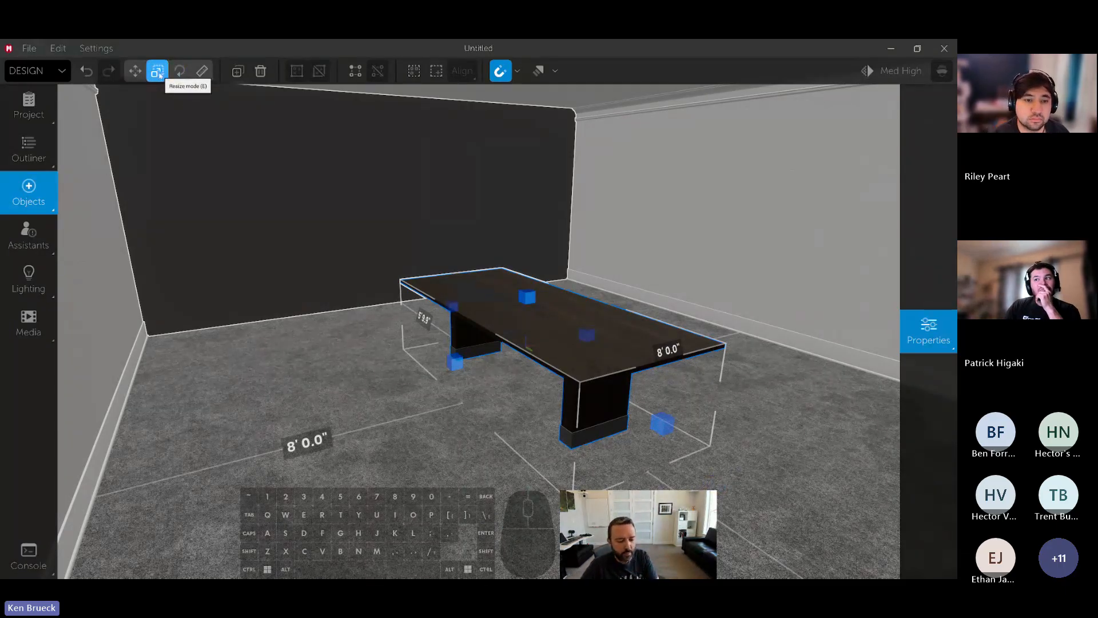
{"action": "left_click", "coordinate": [138, 73]}
{"action": "left_click", "coordinate": [159, 73]}
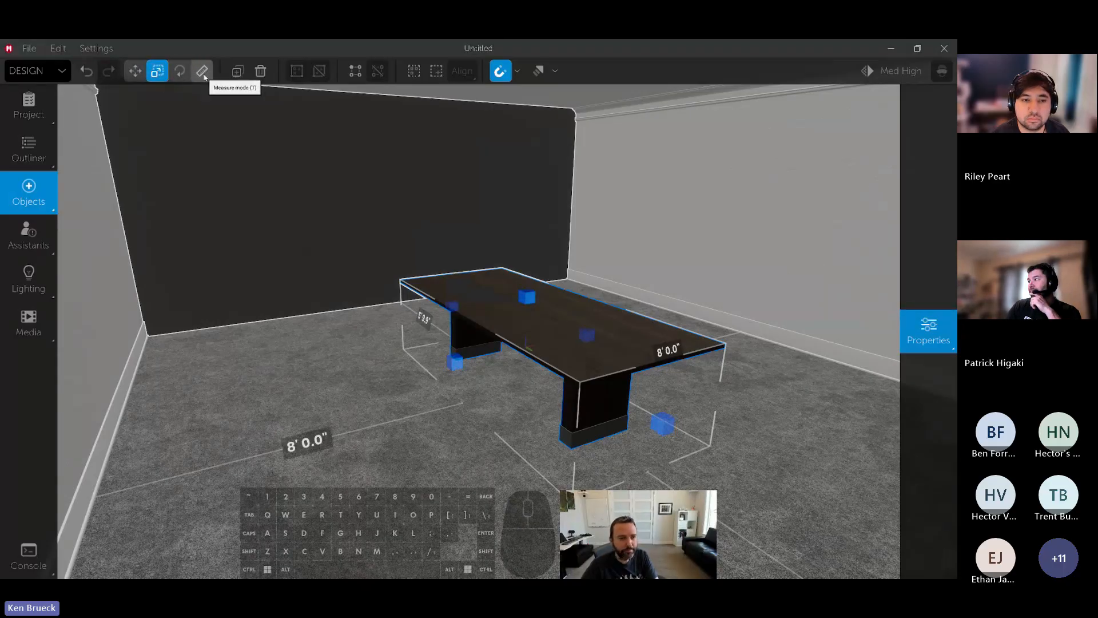
Try moving the conference table across the floor in Axis movement mode, using its handles for the individual directions
{"action": "key", "text": "w"}
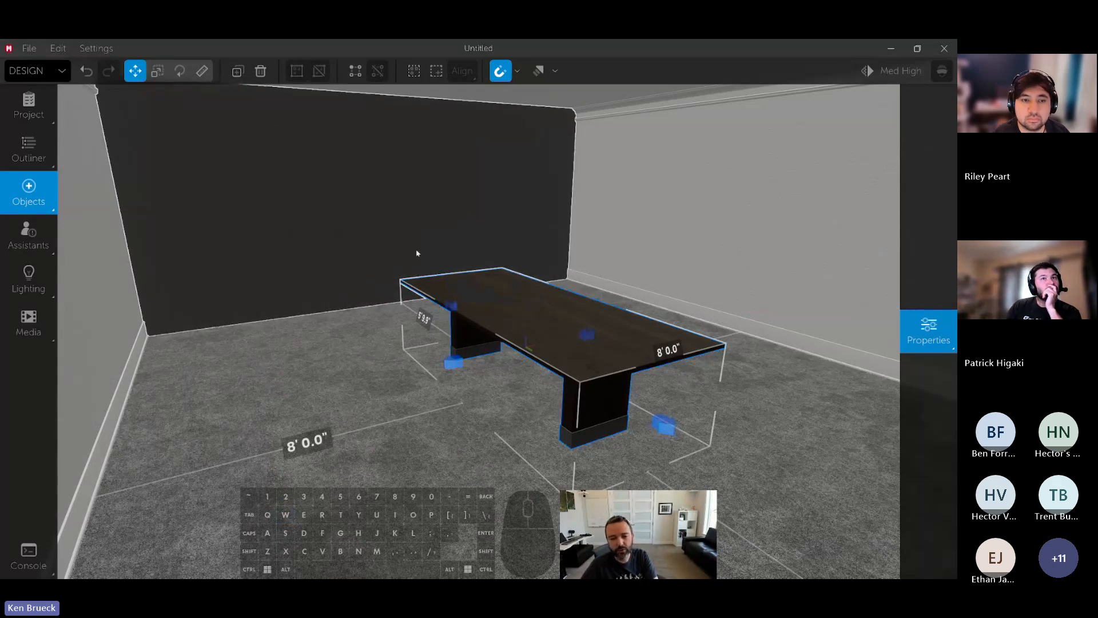
{"action": "left_click_drag", "start_coordinate": [512, 295], "coordinate": [552, 286]}
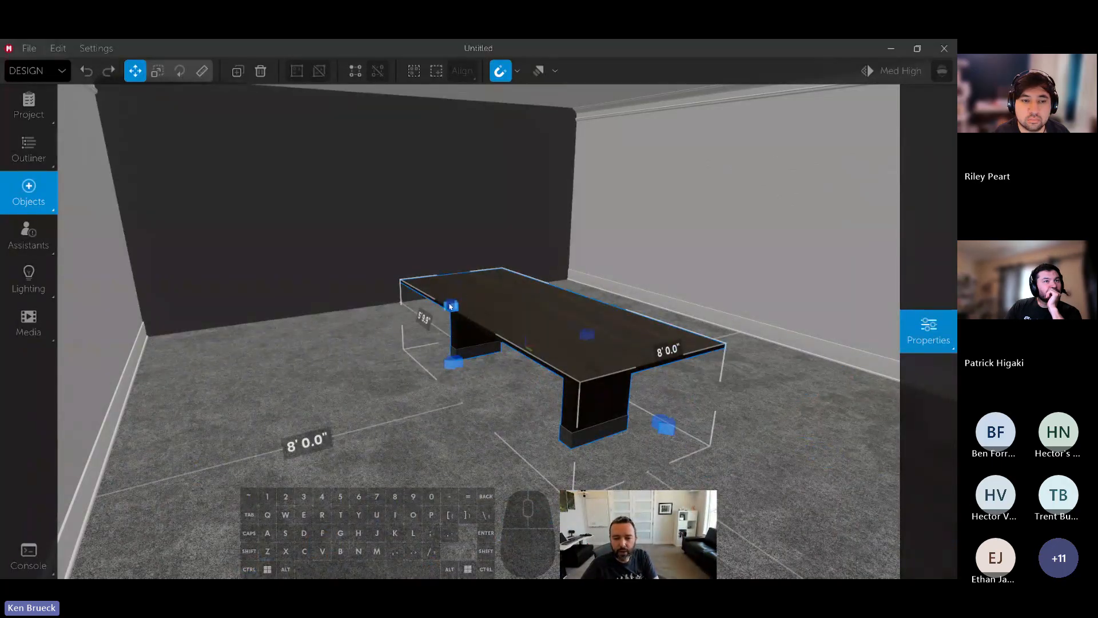
{"action": "left_click_drag", "start_coordinate": [451, 307], "coordinate": [459, 350]}
{"action": "scroll", "coordinate": [500, 345], "scroll_direction": "up", "scroll_amount": 3}
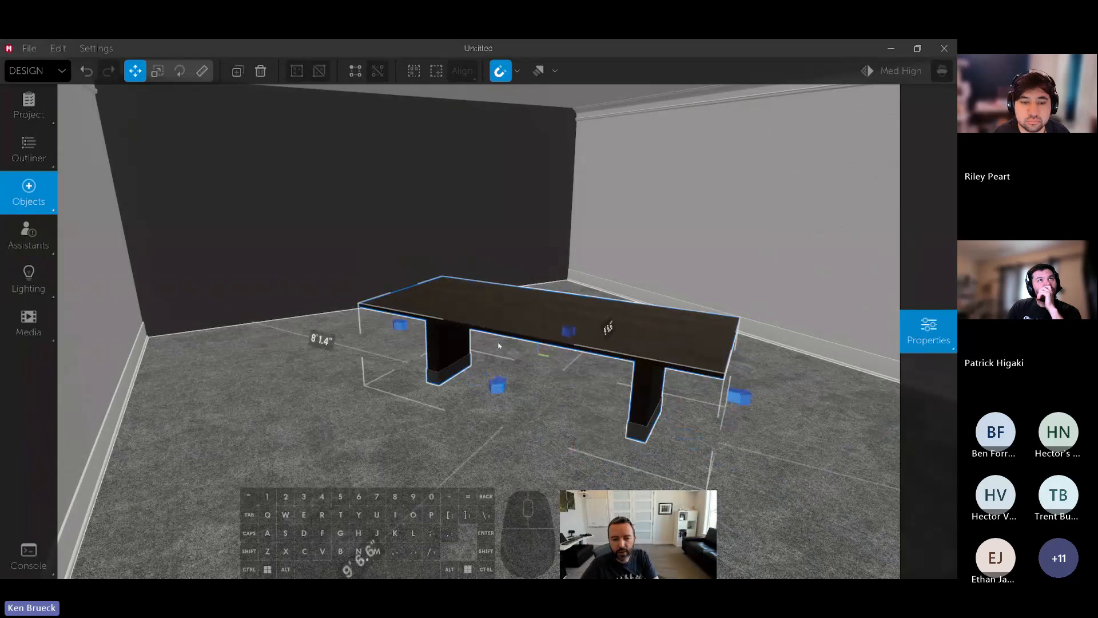
{"action": "right_click_drag", "start_coordinate": [500, 345], "coordinate": [502, 342]}
{"action": "key", "text": "space"}
{"action": "key", "text": "shift"}
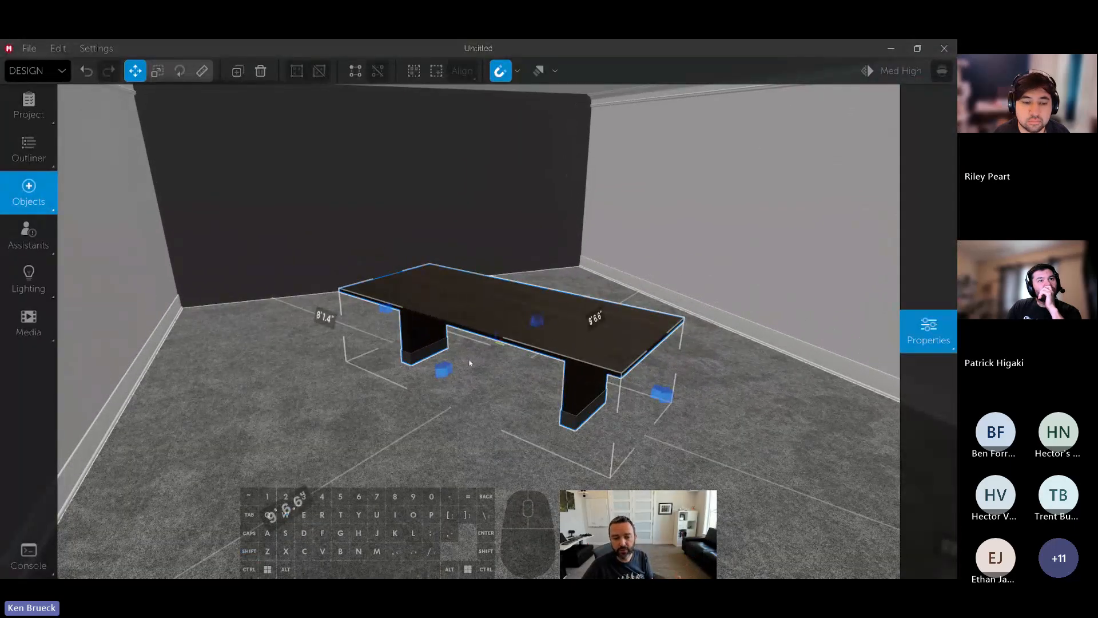
{"action": "mouse_move", "coordinate": [444, 370]}
{"action": "left_mouse_down"}
{"action": "mouse_move", "coordinate": [490, 353]}
{"action": "mouse_move", "coordinate": [399, 395]}
{"action": "mouse_move", "coordinate": [493, 355]}
{"action": "mouse_move", "coordinate": [378, 405]}
{"action": "mouse_move", "coordinate": [497, 358]}
{"action": "mouse_move", "coordinate": [394, 388]}
{"action": "mouse_move", "coordinate": [460, 370]}
{"action": "left_mouse_up"}
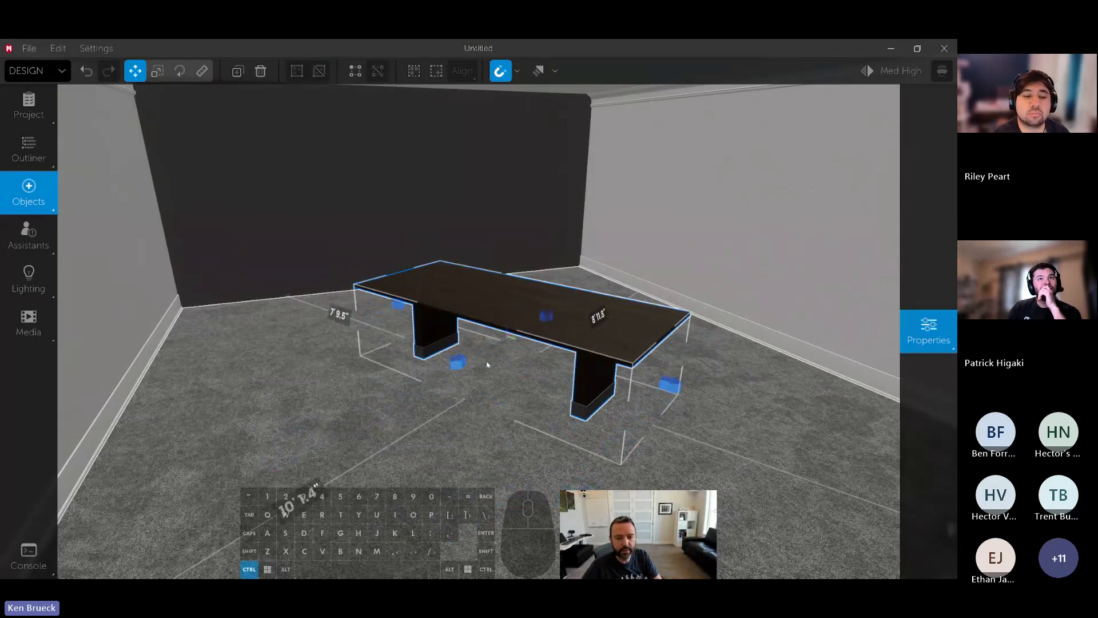
Undo the trial moves of the conference table
{"action": "key", "text": "ctrl+z"}
{"action": "key", "text": "ctrl+z"}
{"action": "key", "text": "ctrl+z"}
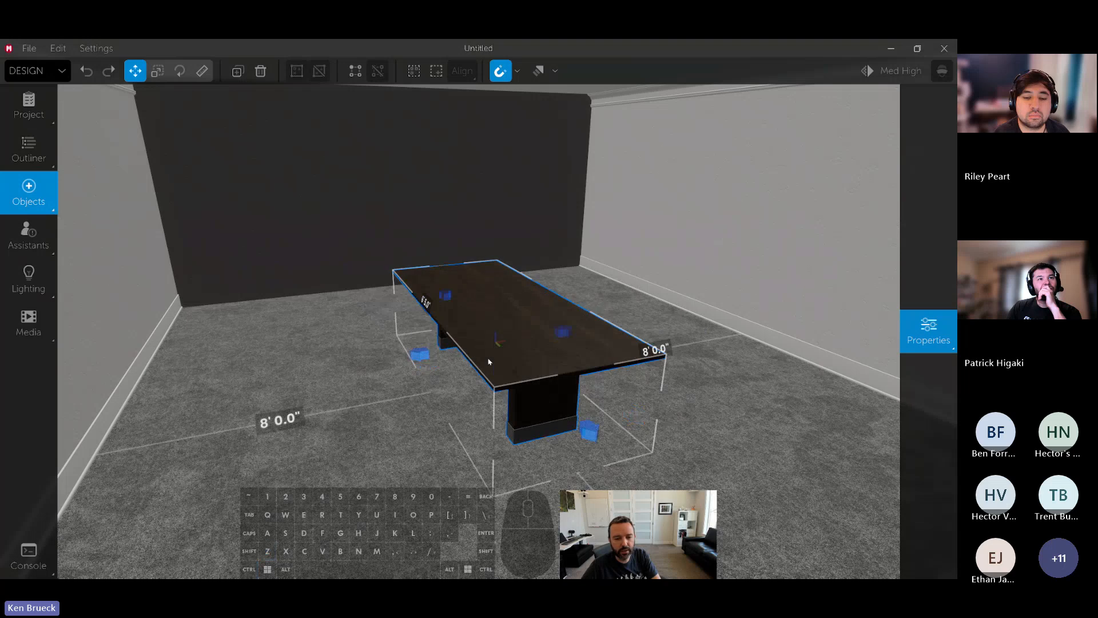
Resize the conference table, lengthening it at both ends and widening it to about 7' 11" from each side wall
{"action": "left_click", "coordinate": [158, 72]}
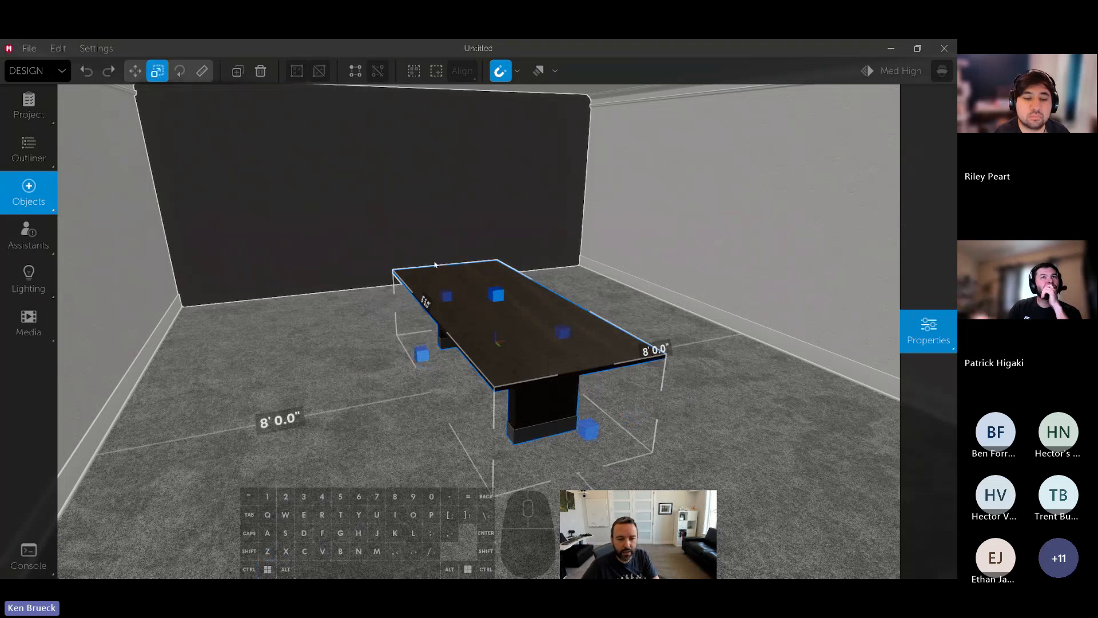
{"action": "key", "text": "w"}
{"action": "key", "text": "a"}
{"action": "right_click_drag", "start_coordinate": [431, 228], "coordinate": [480, 227]}
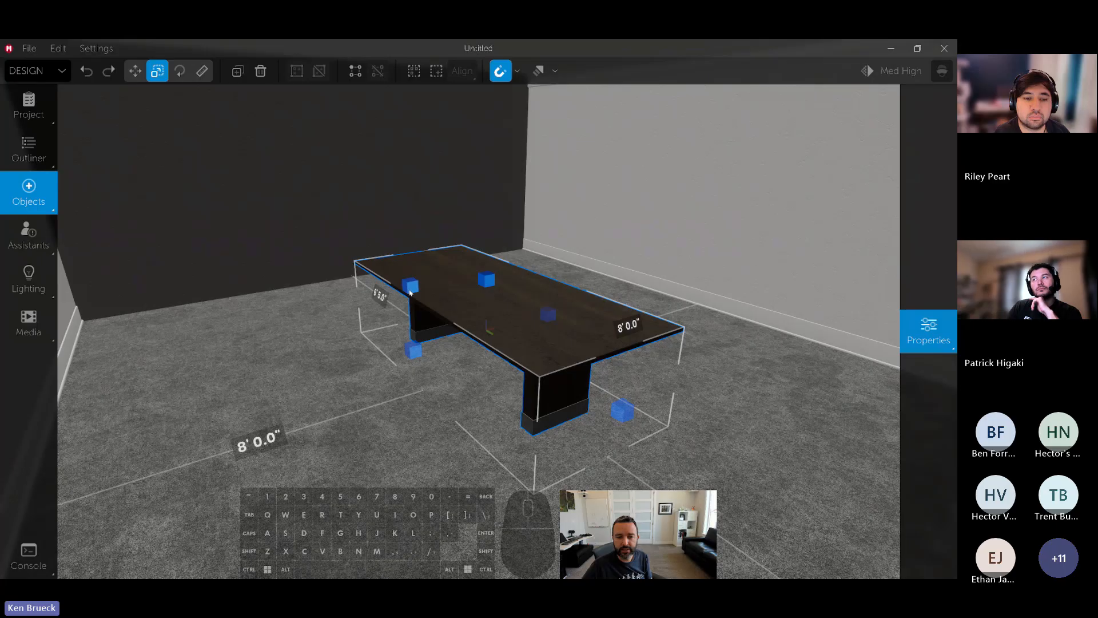
{"action": "mouse_move", "coordinate": [409, 291]}
{"action": "left_mouse_down"}
{"action": "mouse_move", "coordinate": [362, 254]}
{"action": "mouse_move", "coordinate": [472, 320]}
{"action": "mouse_move", "coordinate": [411, 282]}
{"action": "left_mouse_up"}
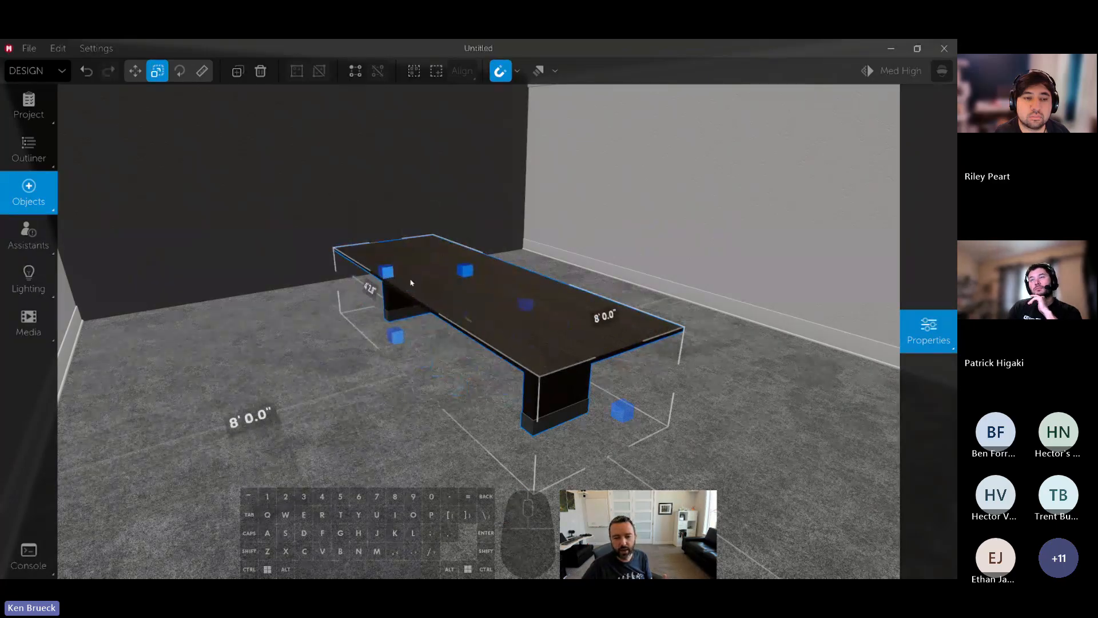
{"action": "left_click_drag", "start_coordinate": [625, 410], "coordinate": [725, 472]}
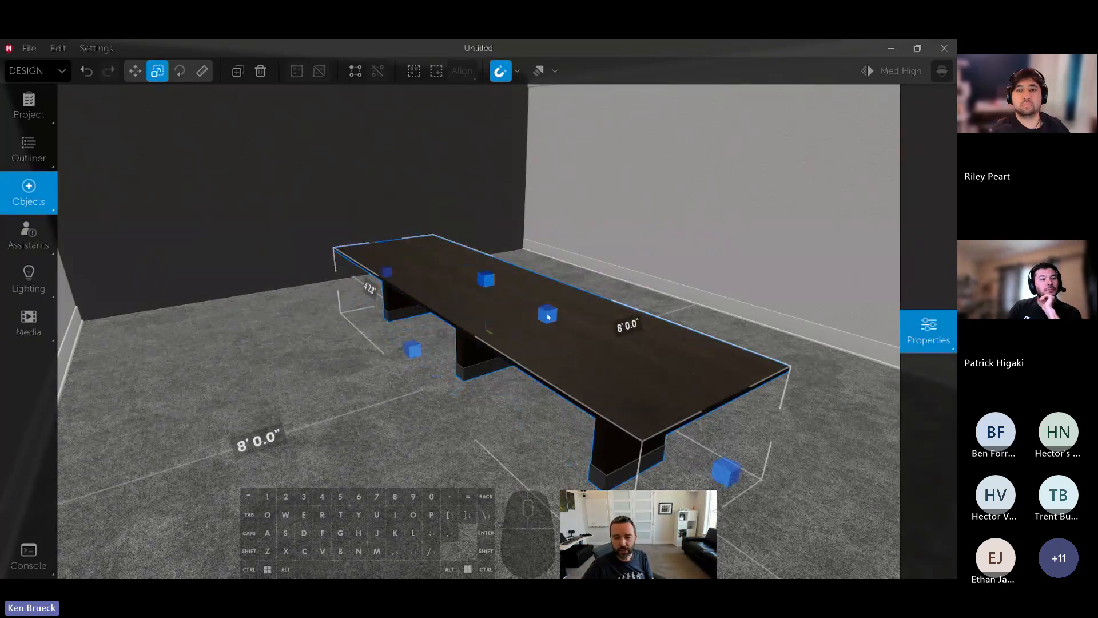
{"action": "mouse_move", "coordinate": [548, 315]}
{"action": "left_mouse_down"}
{"action": "mouse_move", "coordinate": [585, 304]}
{"action": "mouse_move", "coordinate": [550, 298]}
{"action": "left_mouse_up"}
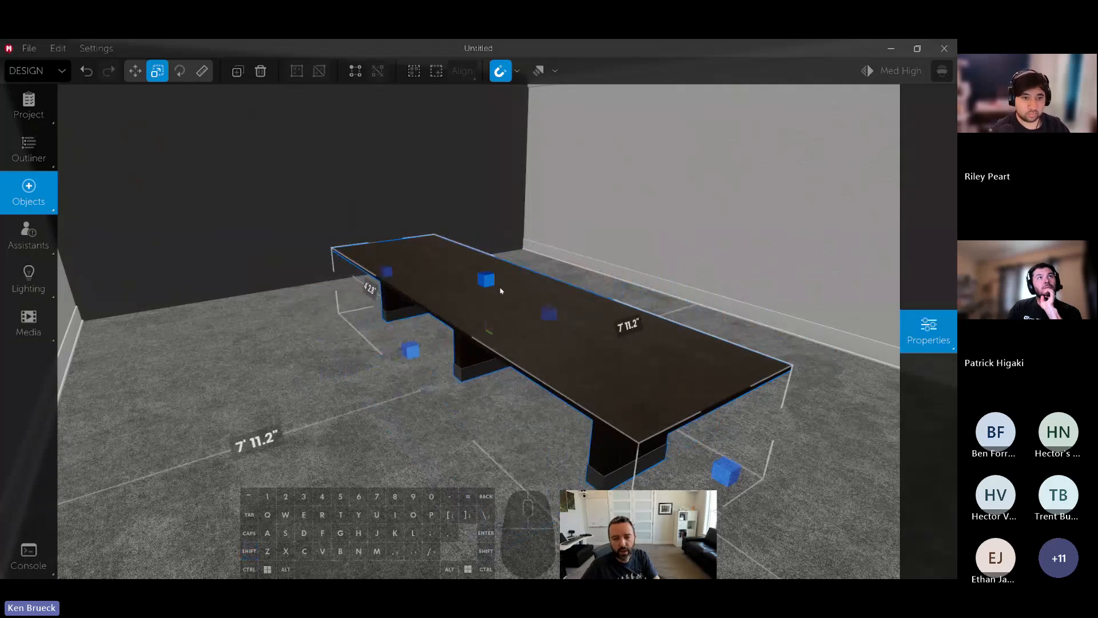
Try changing the conference table's height and width with its resize handles, undoing each attempt
{"action": "left_click_drag", "start_coordinate": [486, 279], "coordinate": [483, 216]}
{"action": "key", "text": "ctrl+z"}
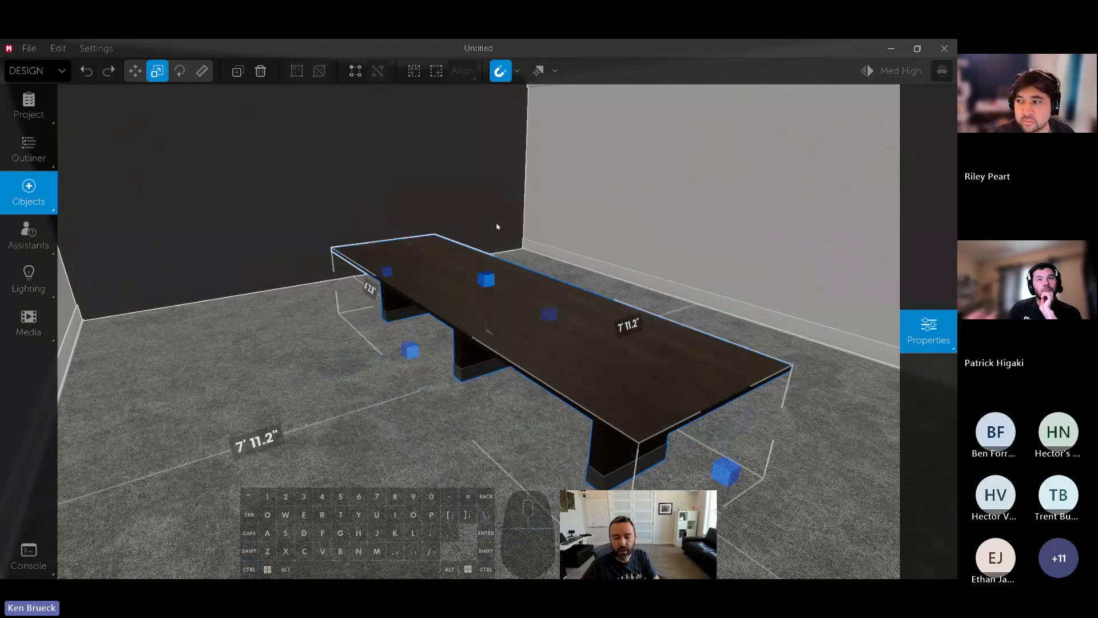
{"action": "right_click_drag", "start_coordinate": [503, 240], "coordinate": [561, 264]}
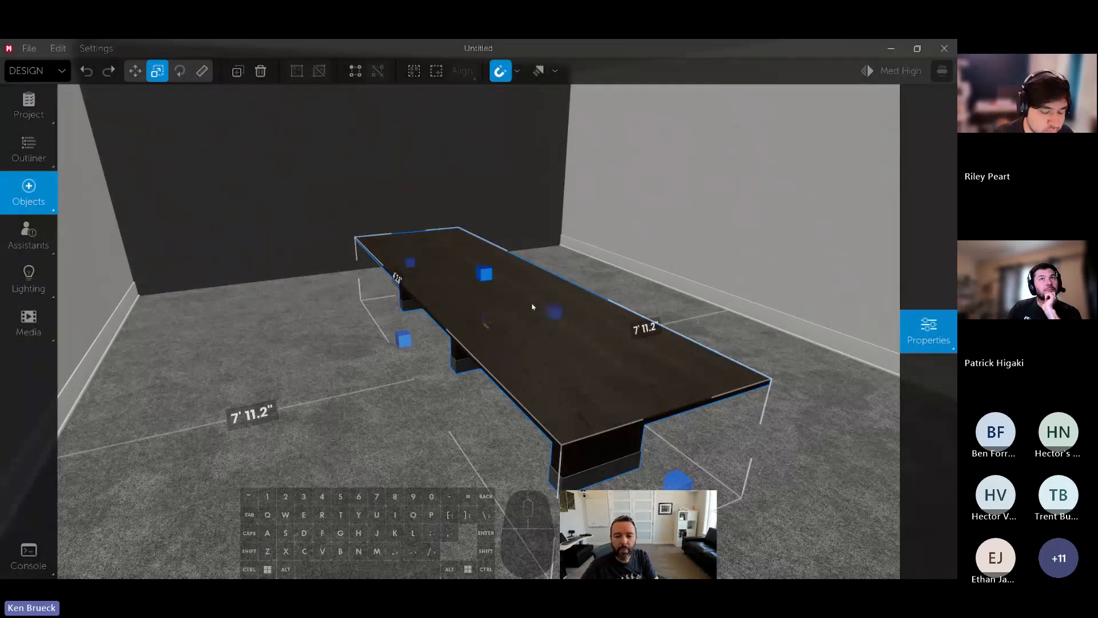
{"action": "mouse_move", "coordinate": [404, 339]}
{"action": "left_mouse_down"}
{"action": "mouse_move", "coordinate": [320, 359]}
{"action": "mouse_move", "coordinate": [437, 340]}
{"action": "mouse_move", "coordinate": [236, 379]}
{"action": "mouse_move", "coordinate": [435, 352]}
{"action": "mouse_move", "coordinate": [342, 362]}
{"action": "mouse_move", "coordinate": [389, 355]}
{"action": "mouse_move", "coordinate": [235, 403]}
{"action": "mouse_move", "coordinate": [428, 356]}
{"action": "mouse_move", "coordinate": [297, 394]}
{"action": "mouse_move", "coordinate": [394, 372]}
{"action": "mouse_move", "coordinate": [368, 364]}
{"action": "mouse_move", "coordinate": [419, 349]}
{"action": "mouse_move", "coordinate": [387, 354]}
{"action": "mouse_move", "coordinate": [396, 360]}
{"action": "left_mouse_up"}
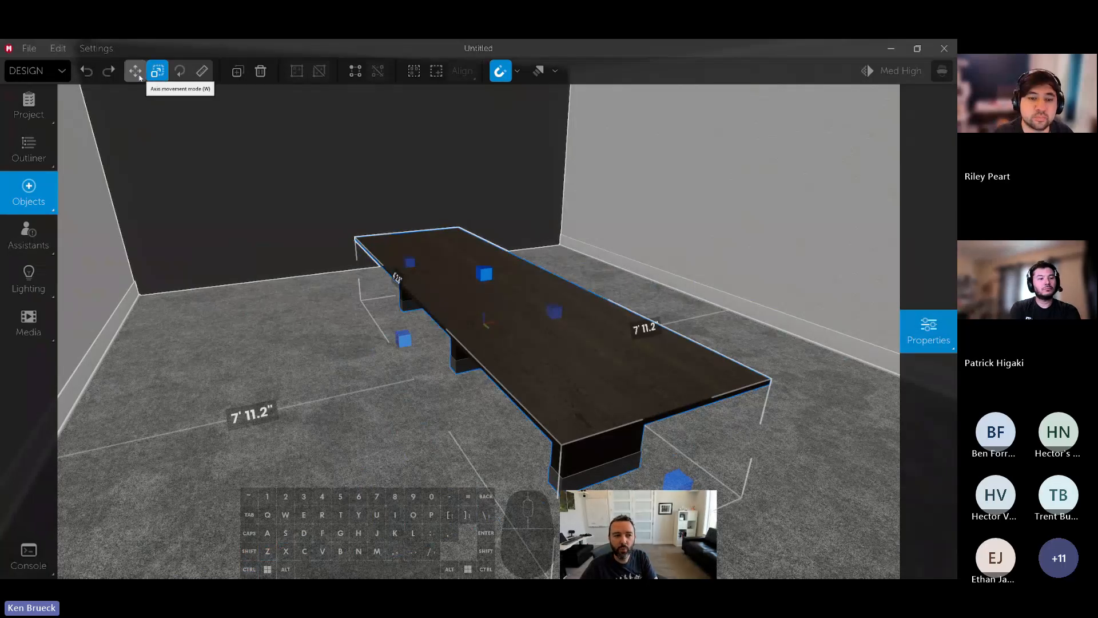
Rotate the conference table on the floor, first snapping to 90° and finishing at about 88.55°
{"action": "left_click", "coordinate": [180, 71]}
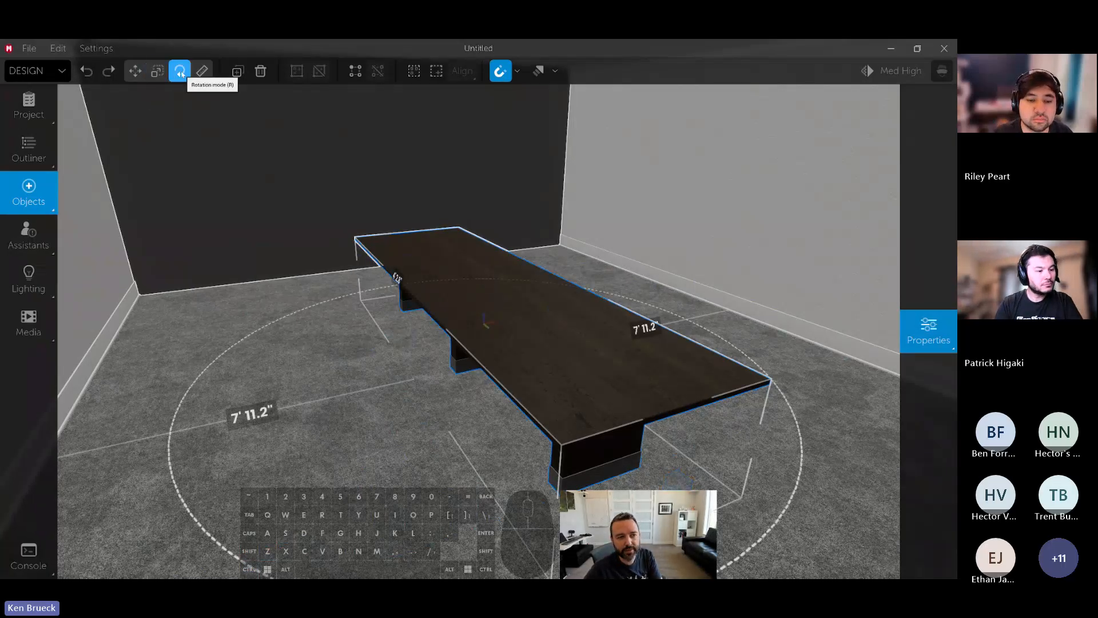
{"action": "right_click_drag", "start_coordinate": [483, 314], "coordinate": [486, 354]}
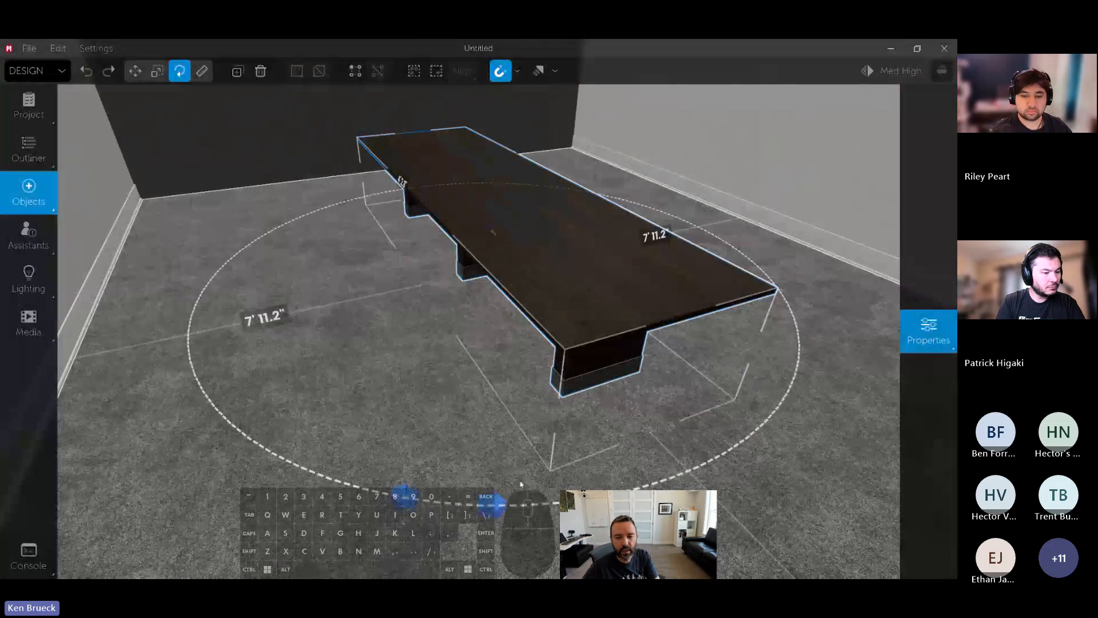
{"action": "left_click_drag", "start_coordinate": [492, 505], "coordinate": [521, 485]}
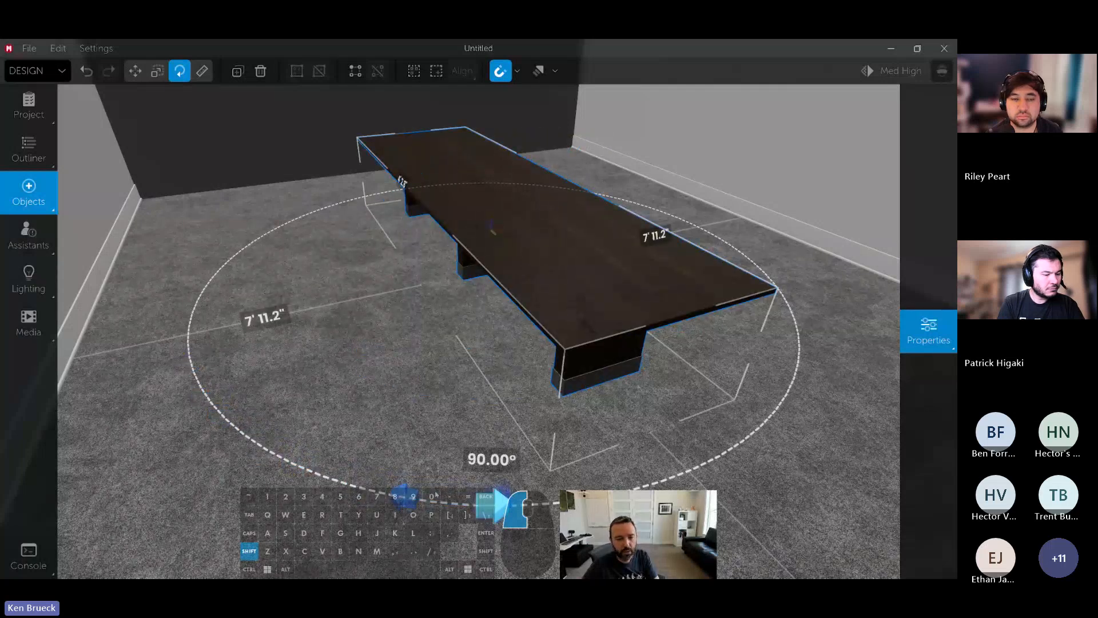
{"action": "mouse_move", "coordinate": [435, 495]}
{"action": "left_mouse_down"}
{"action": "mouse_move", "coordinate": [395, 493]}
{"action": "mouse_move", "coordinate": [451, 492]}
{"action": "left_mouse_up"}
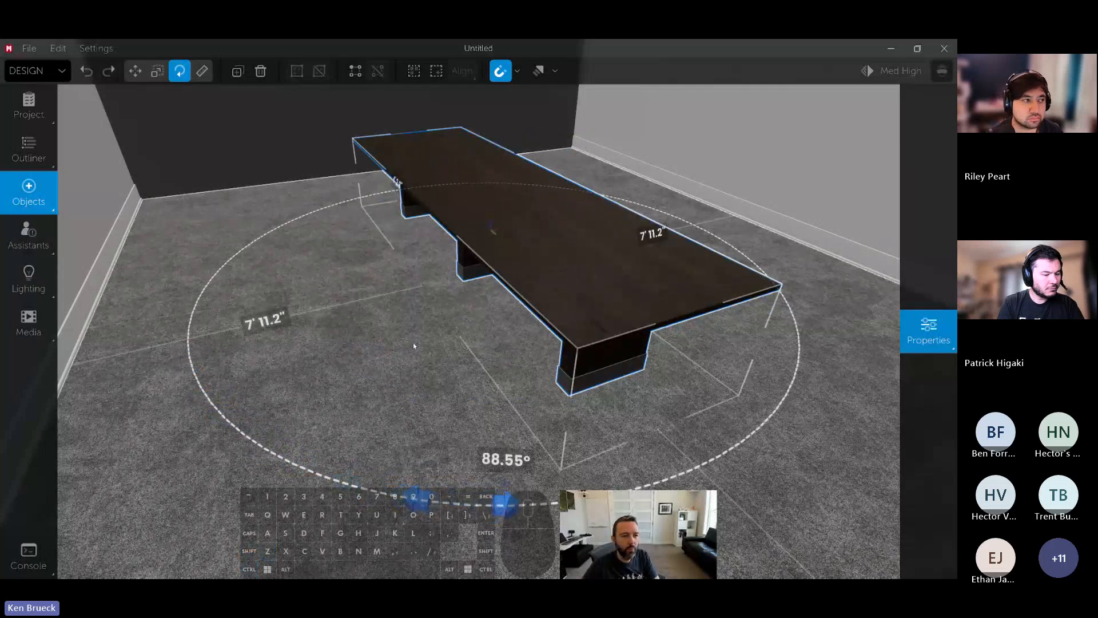
Measure the length of the room and the distance between its two side walls
{"action": "left_click", "coordinate": [202, 71]}
{"action": "right_click_drag", "start_coordinate": [483, 205], "coordinate": [480, 207]}
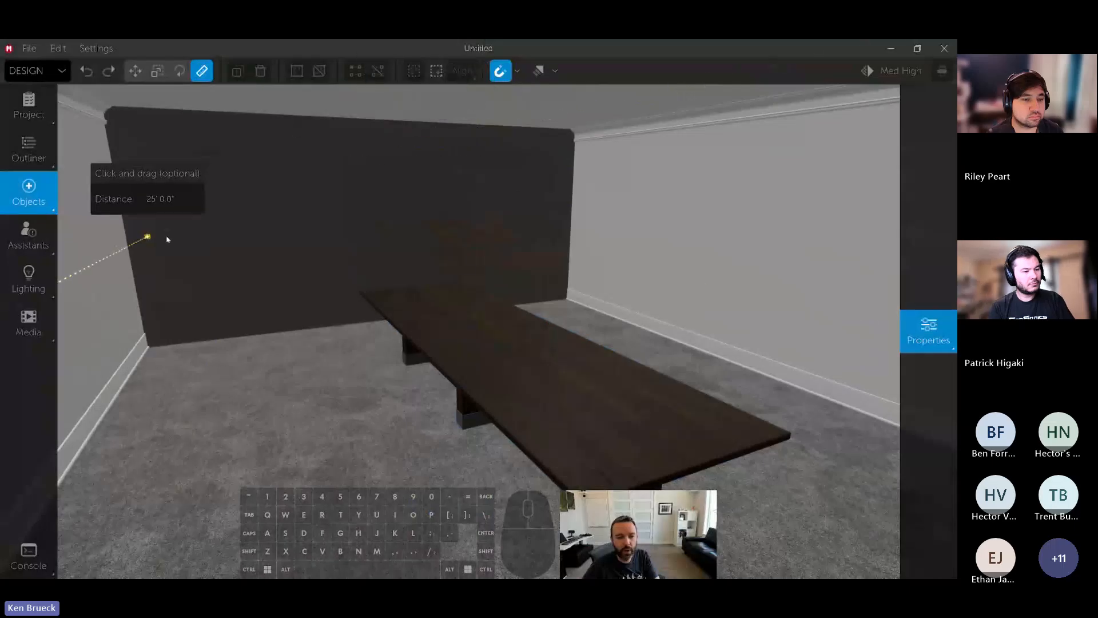
{"action": "right_click_drag", "start_coordinate": [637, 204], "coordinate": [470, 203]}
{"action": "right_click_drag", "start_coordinate": [594, 239], "coordinate": [593, 217]}
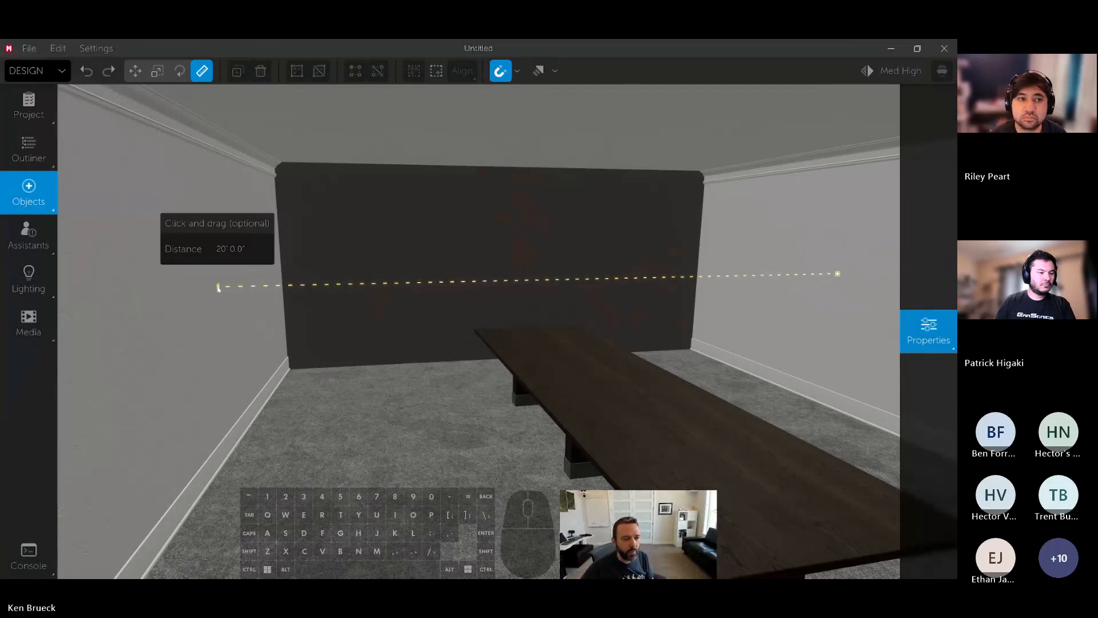
Measure the vertical distance from the ceiling to the conference table's top
{"action": "left_click_drag", "start_coordinate": [204, 225], "coordinate": [626, 404]}
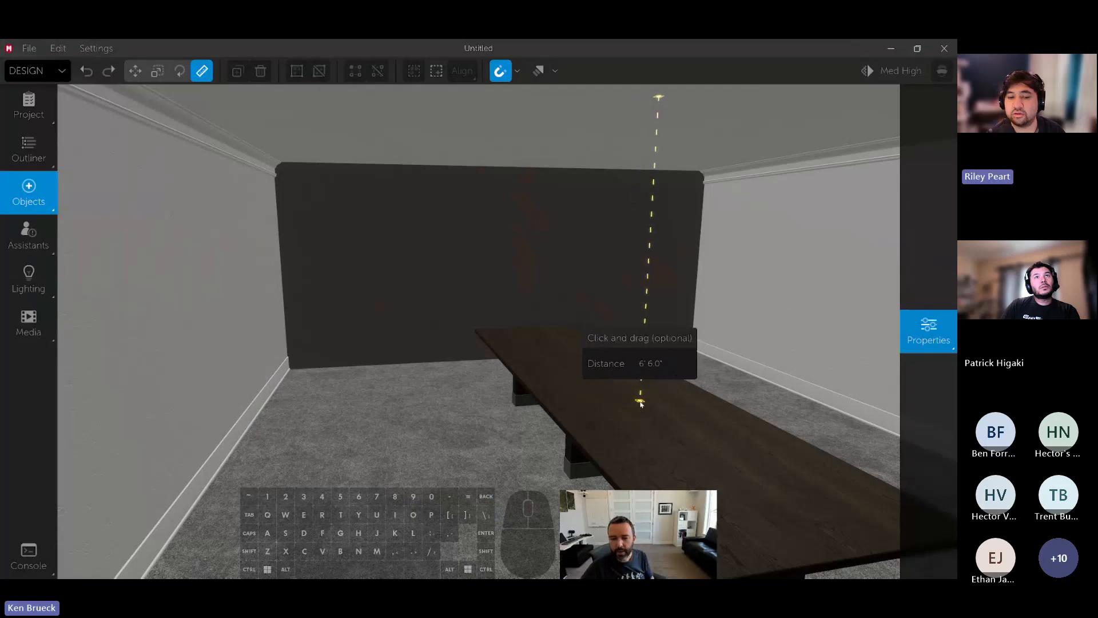
{"action": "key", "text": "Escape"}
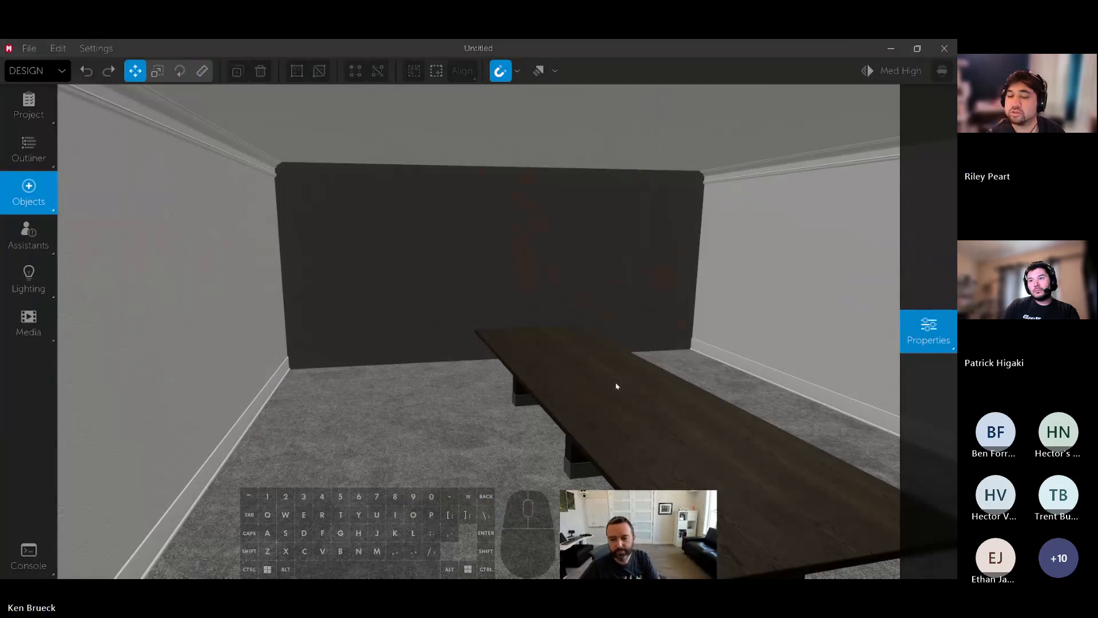
Nudge the conference table slightly and shorten it from its near end
{"action": "left_click", "coordinate": [614, 393]}
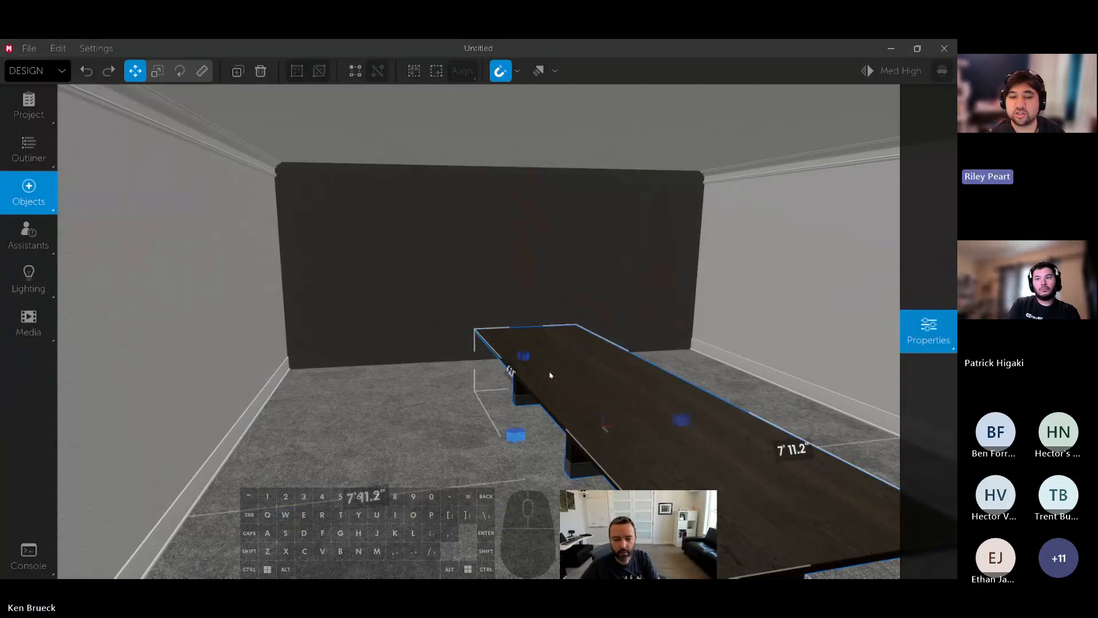
{"action": "left_click_drag", "start_coordinate": [525, 358], "coordinate": [516, 348]}
{"action": "key", "text": "r"}
{"action": "left_click_drag", "start_coordinate": [755, 561], "coordinate": [703, 452]}
{"action": "key", "text": "w"}
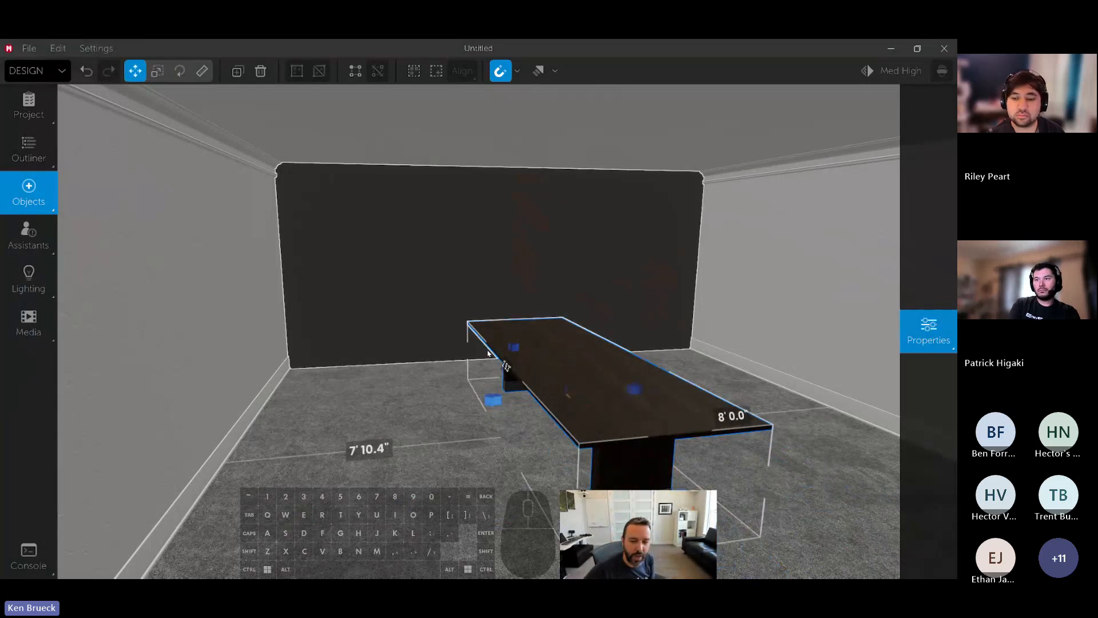
Change the project's environment location to City (2D) and set its rotation to 100°
{"action": "left_click", "coordinate": [21, 199]}
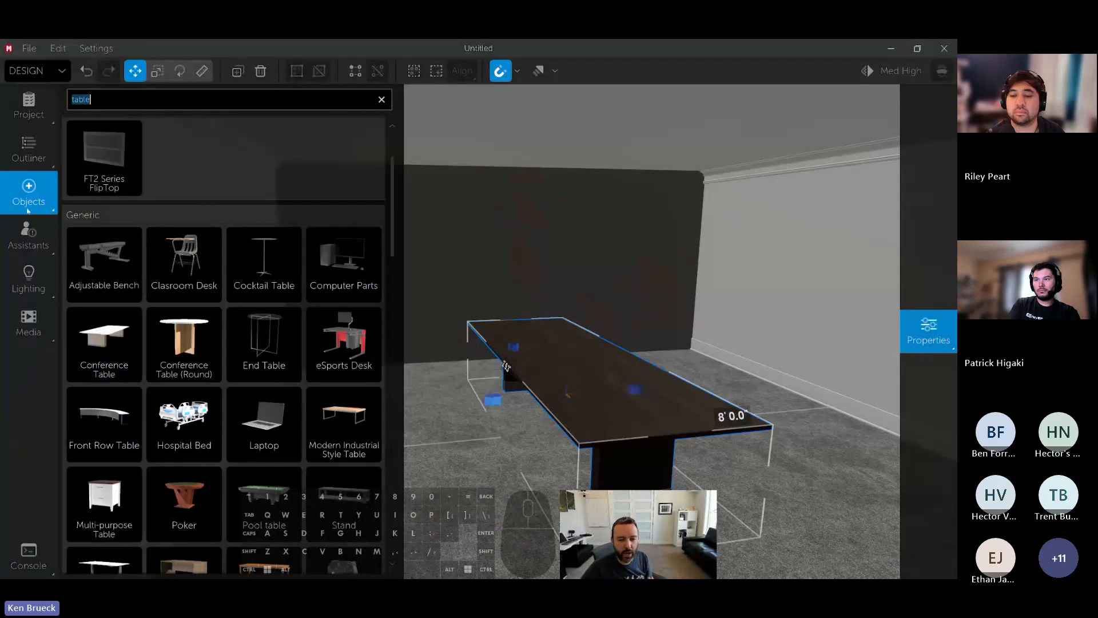
{"action": "left_click", "coordinate": [28, 108]}
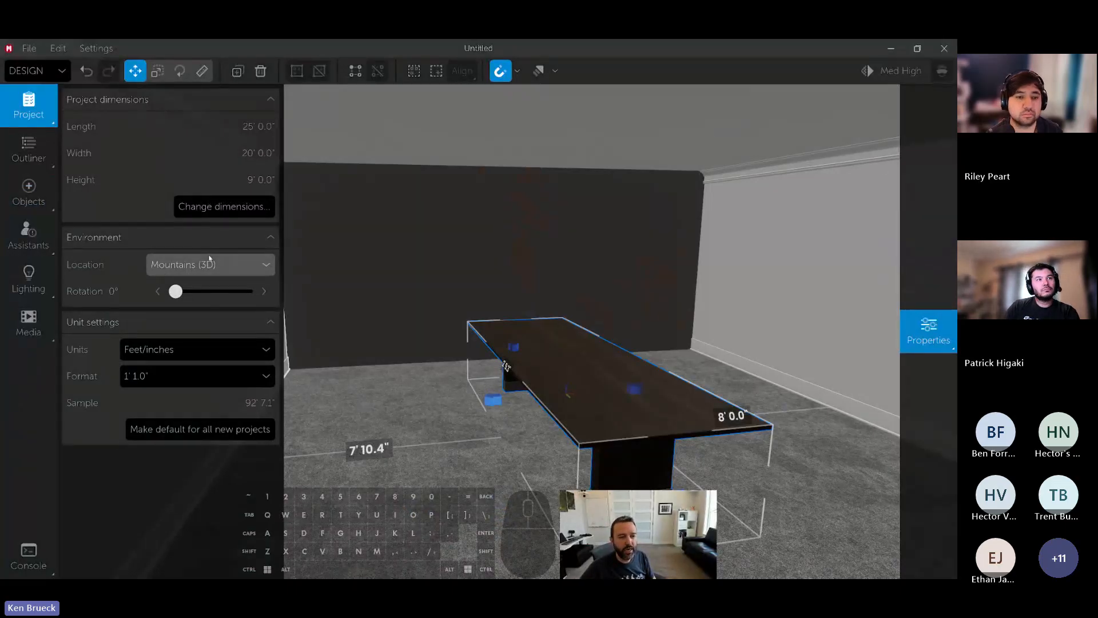
{"action": "key", "text": "a"}
{"action": "right_click_drag", "start_coordinate": [447, 280], "coordinate": [448, 280]}
{"action": "right_click_drag", "start_coordinate": [288, 234], "coordinate": [296, 238]}
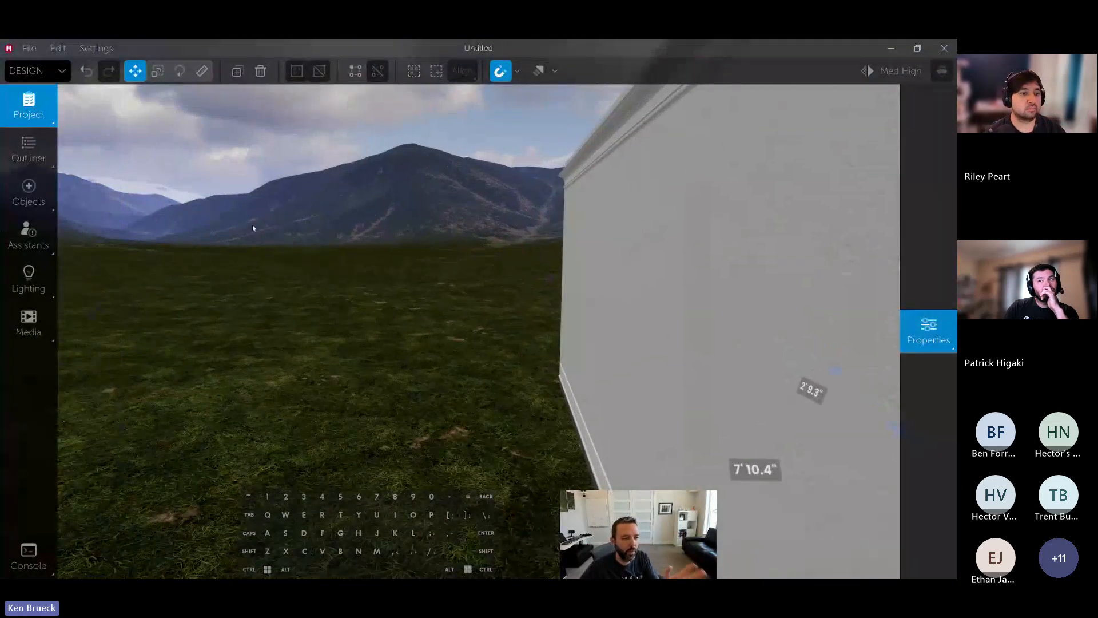
{"action": "left_click", "coordinate": [209, 263]}
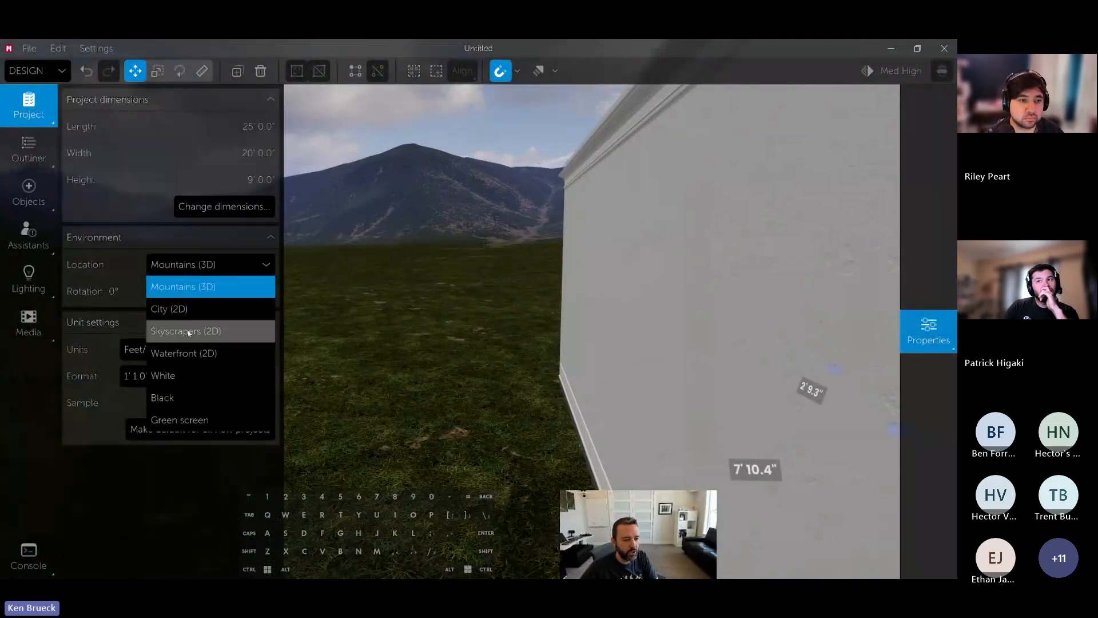
{"action": "left_click", "coordinate": [185, 314]}
{"action": "right_click_drag", "start_coordinate": [393, 345], "coordinate": [393, 345]}
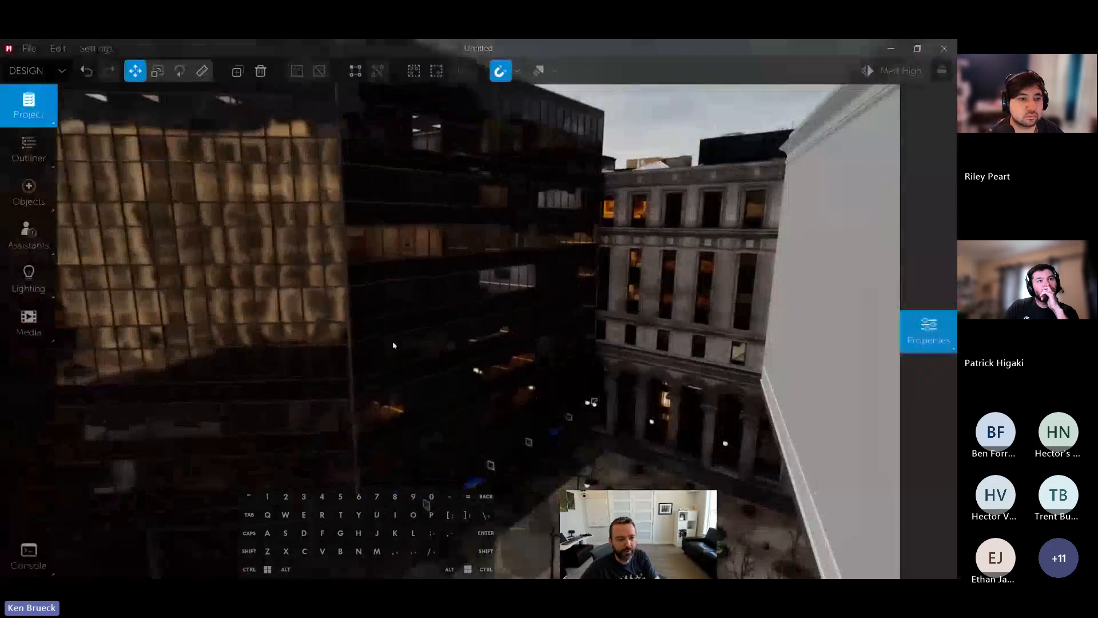
{"action": "left_click_drag", "start_coordinate": [174, 291], "coordinate": [196, 291]}
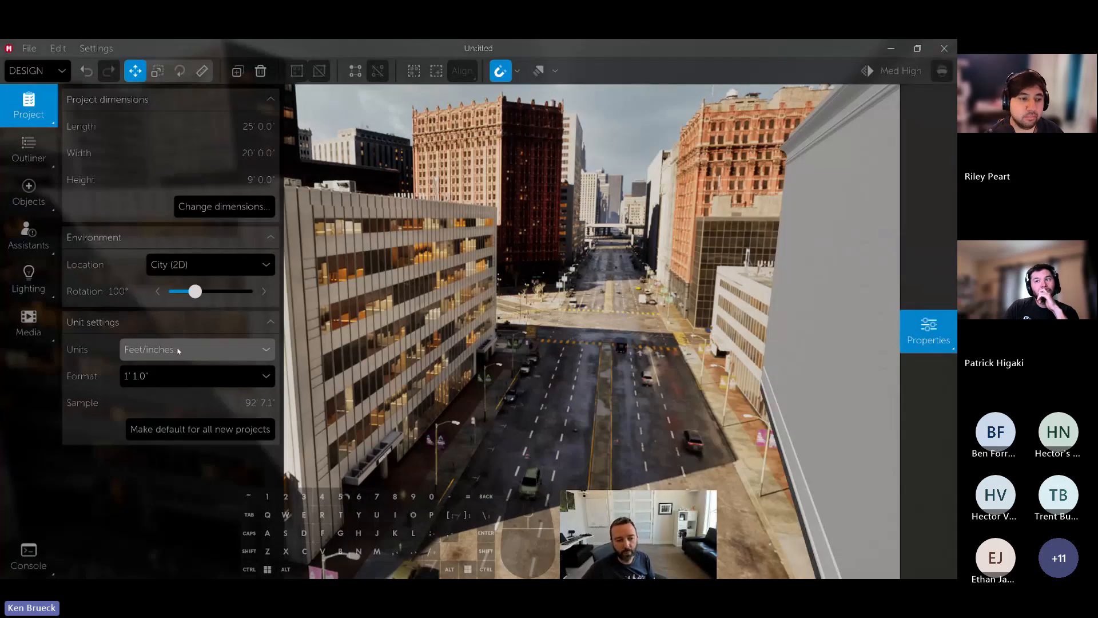
Keep the project units in feet/inches and set the unit format to 1' 1/2"
{"action": "left_click", "coordinate": [178, 351]}
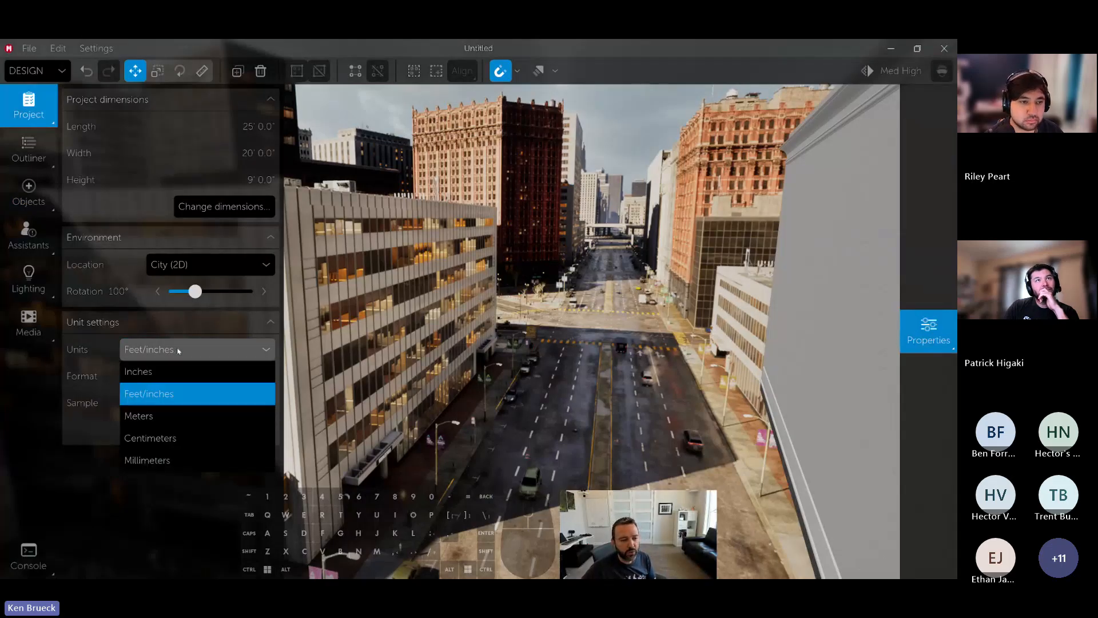
{"action": "left_click", "coordinate": [162, 396]}
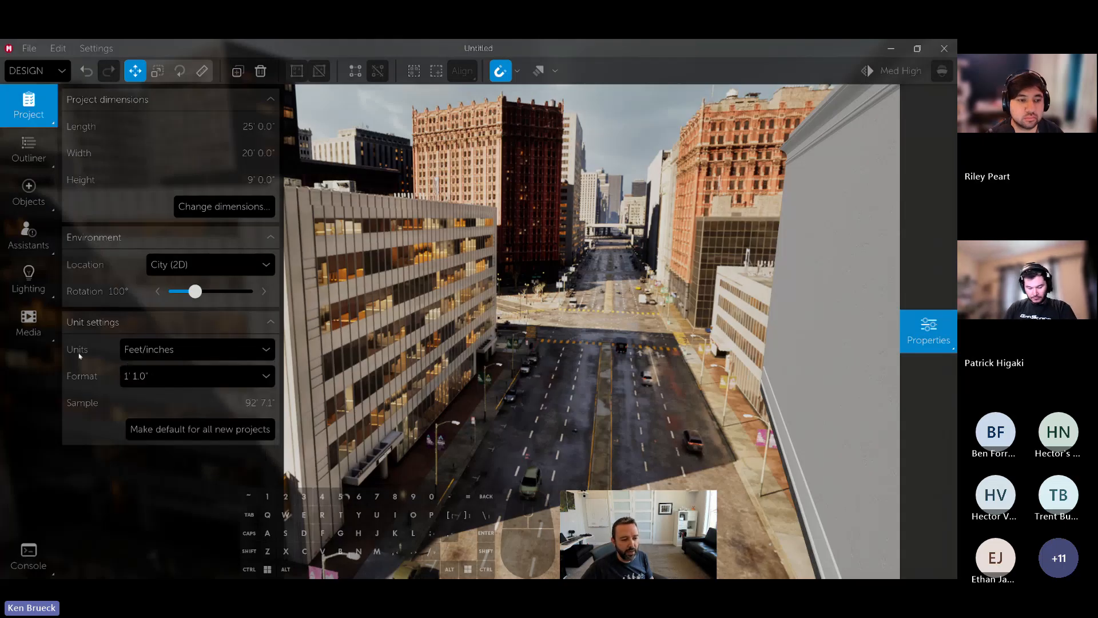
{"action": "left_click", "coordinate": [166, 382]}
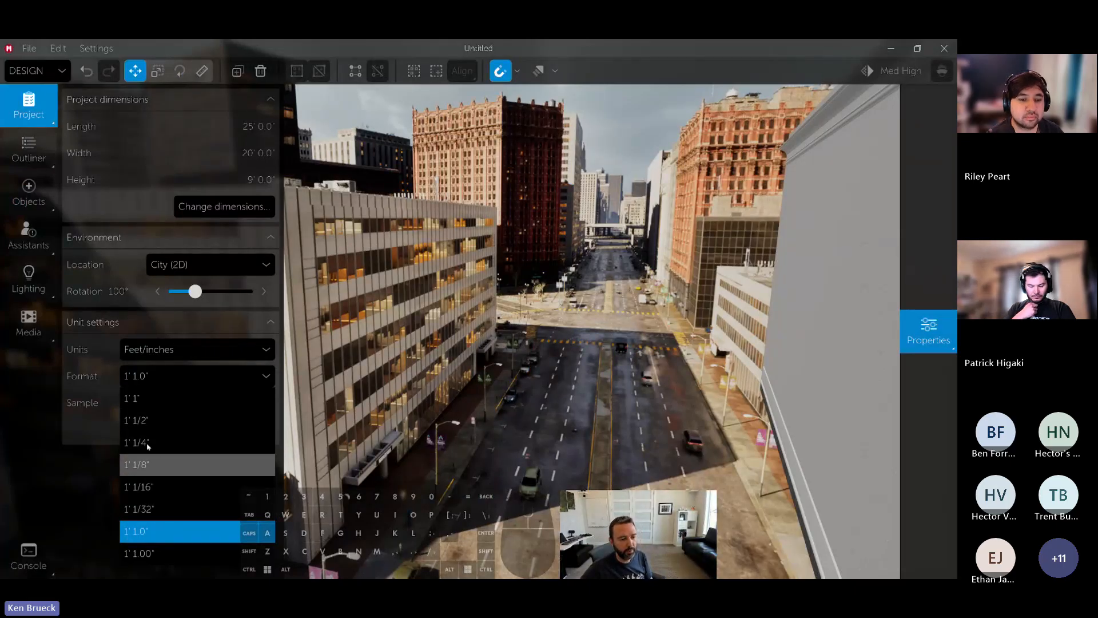
{"action": "left_click", "coordinate": [146, 421]}
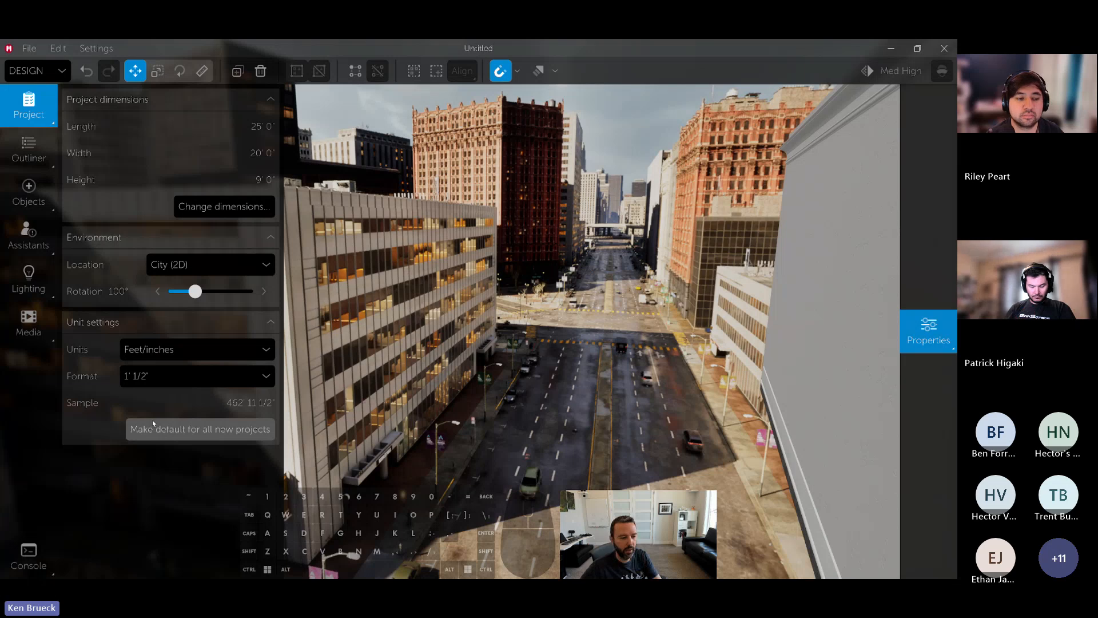
Shorten the conference table from its near end and narrow it to about 8' 11 1/2" from the left wall
{"action": "right_click_drag", "start_coordinate": [577, 328], "coordinate": [577, 328]}
{"action": "key", "text": "d"}
{"action": "left_click_drag", "start_coordinate": [628, 335], "coordinate": [632, 336]}
{"action": "right_click_drag", "start_coordinate": [639, 329], "coordinate": [639, 330]}
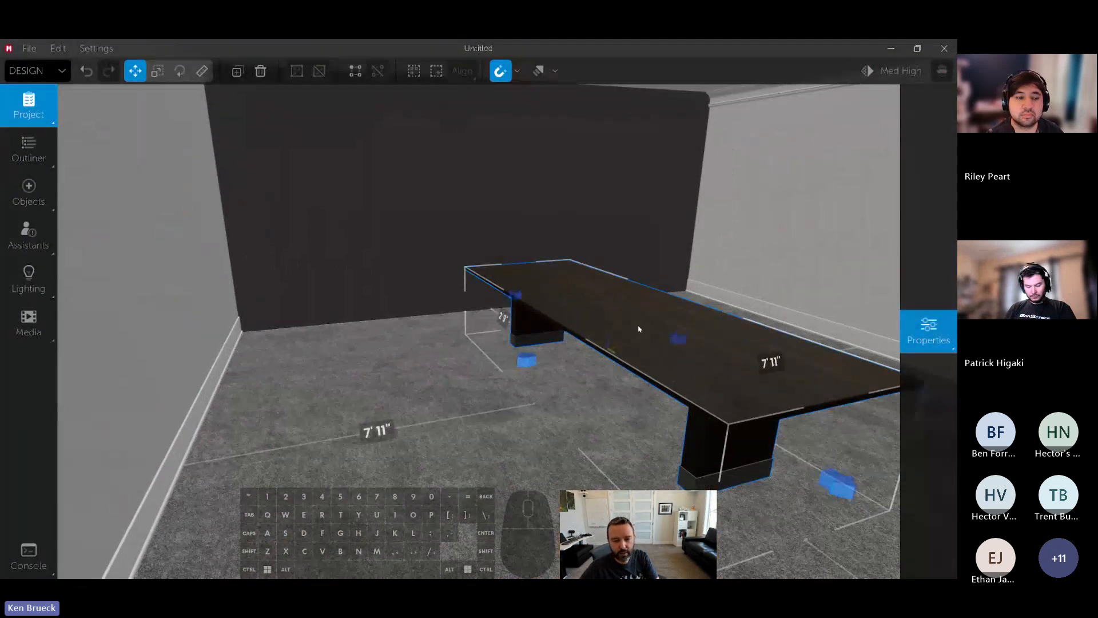
{"action": "key", "text": "e"}
{"action": "left_click_drag", "start_coordinate": [832, 477], "coordinate": [772, 443]}
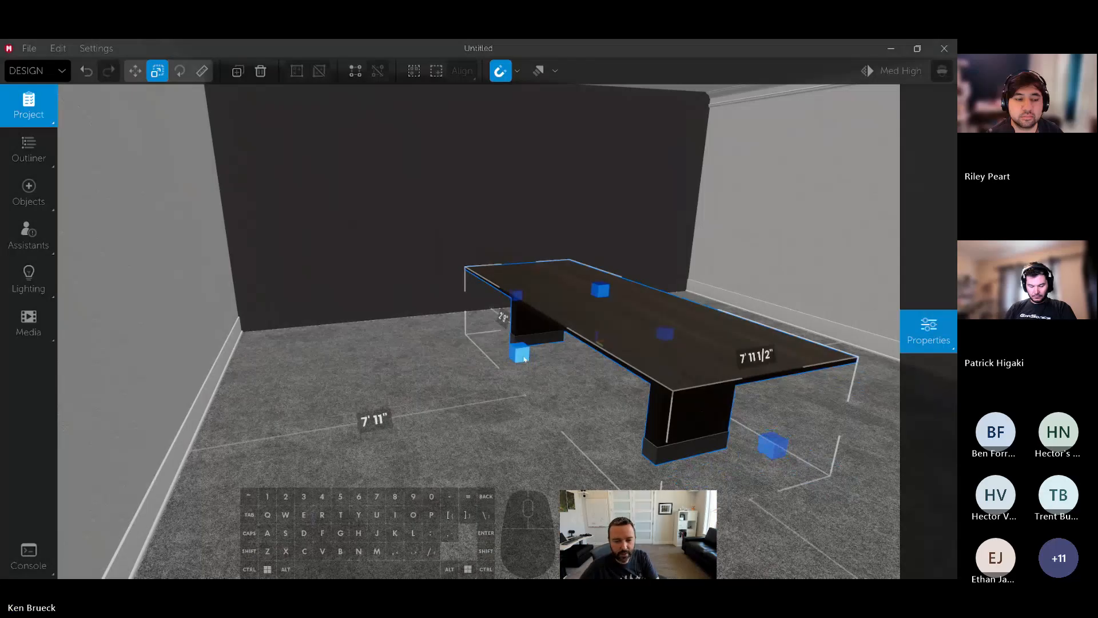
{"action": "left_click_drag", "start_coordinate": [522, 356], "coordinate": [554, 352]}
Keep the project units in feet/inches and set the unit format to 1' 1.0"
{"action": "mouse_move", "coordinate": [30, 111]}
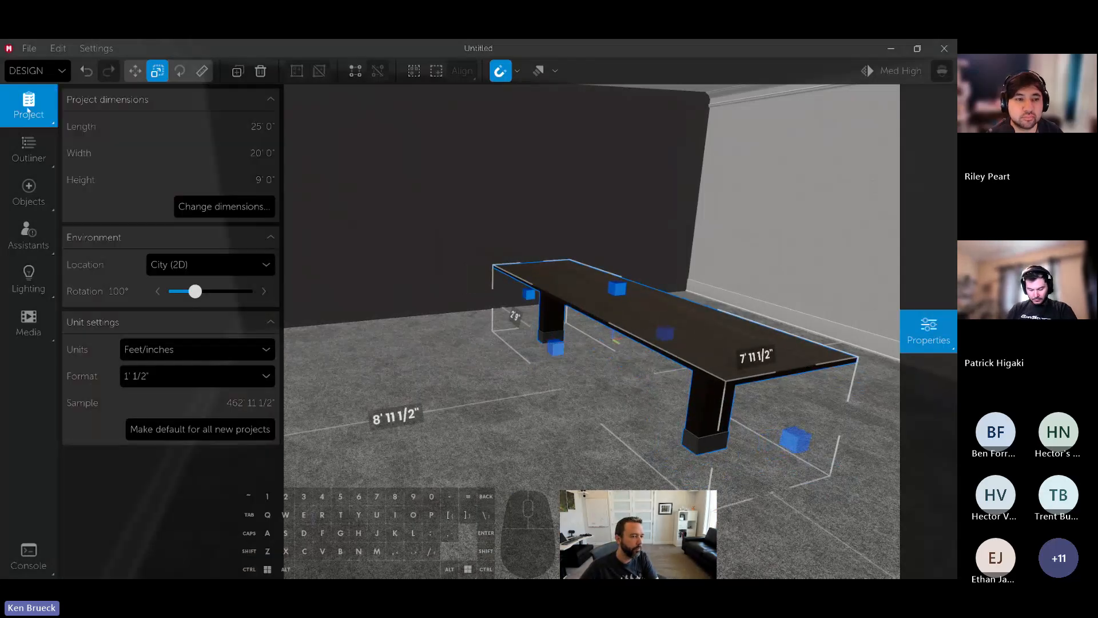
{"action": "left_click", "coordinate": [166, 349]}
{"action": "left_click", "coordinate": [166, 392]}
{"action": "left_click", "coordinate": [165, 376]}
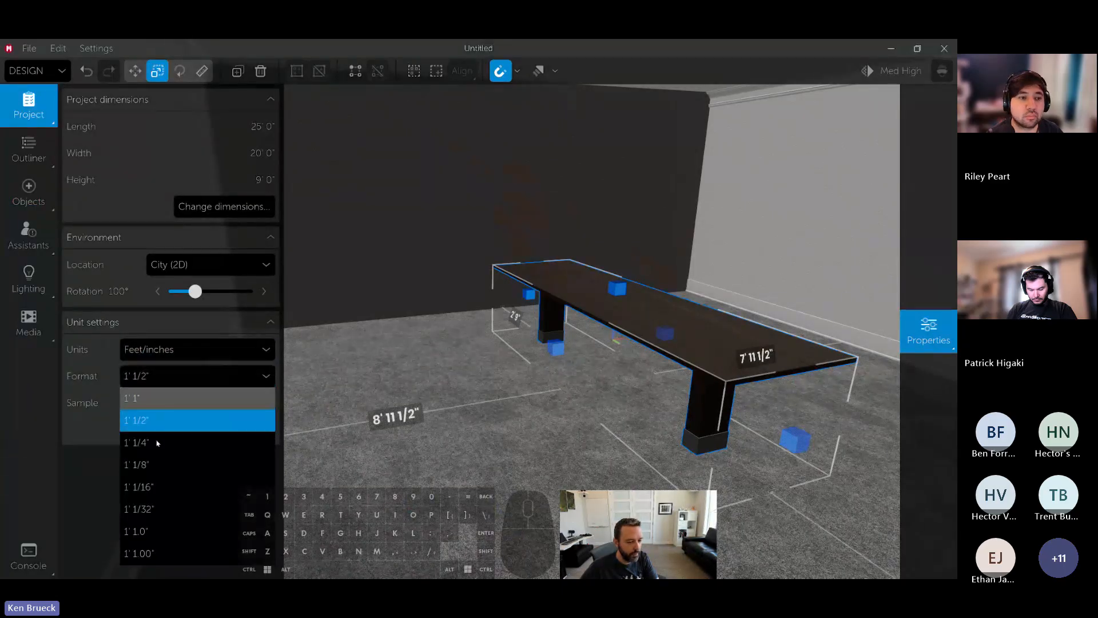
{"action": "left_click", "coordinate": [137, 531]}
Move and widen the conference table so it sits about 7' 4.0" from each side wall
{"action": "key", "text": "w"}
{"action": "left_click_drag", "start_coordinate": [707, 442], "coordinate": [714, 444]}
{"action": "key", "text": "d"}
{"action": "right_click_drag", "start_coordinate": [489, 372], "coordinate": [488, 373]}
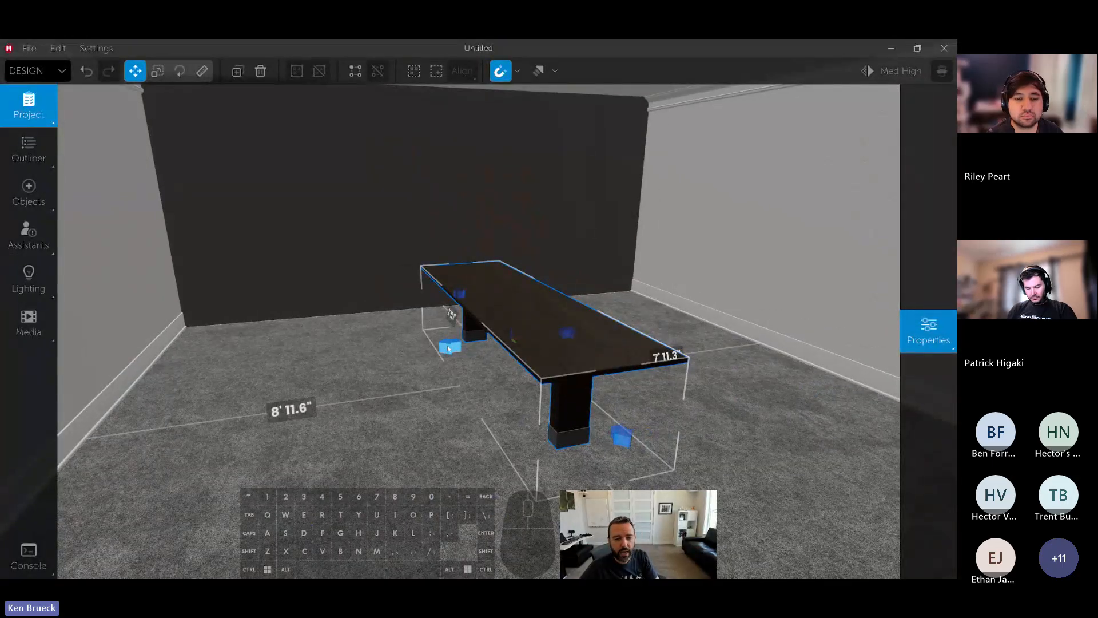
{"action": "left_click_drag", "start_coordinate": [447, 345], "coordinate": [390, 355]}
{"action": "key", "text": "e"}
{"action": "right_click_drag", "start_coordinate": [568, 345], "coordinate": [568, 345]}
{"action": "key", "text": "a"}
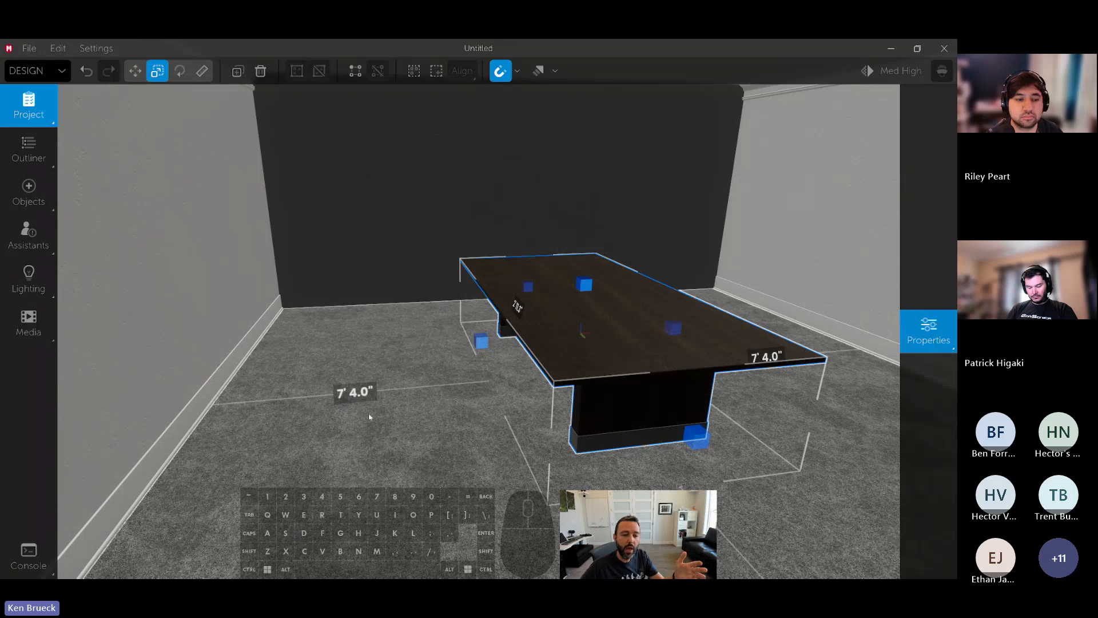
Position the conference table by exact wall dimensions, first 4' from the left wall and finally 3 m from the right wall
{"action": "left_click", "coordinate": [365, 396]}
{"action": "type", "text": "4"}
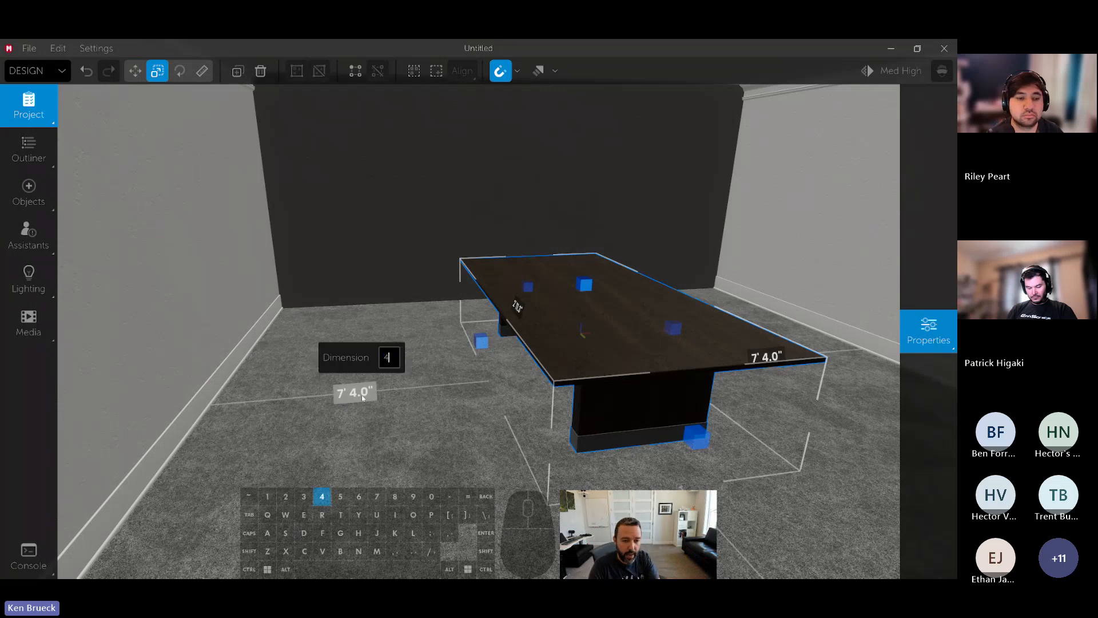
{"action": "key", "text": "Return"}
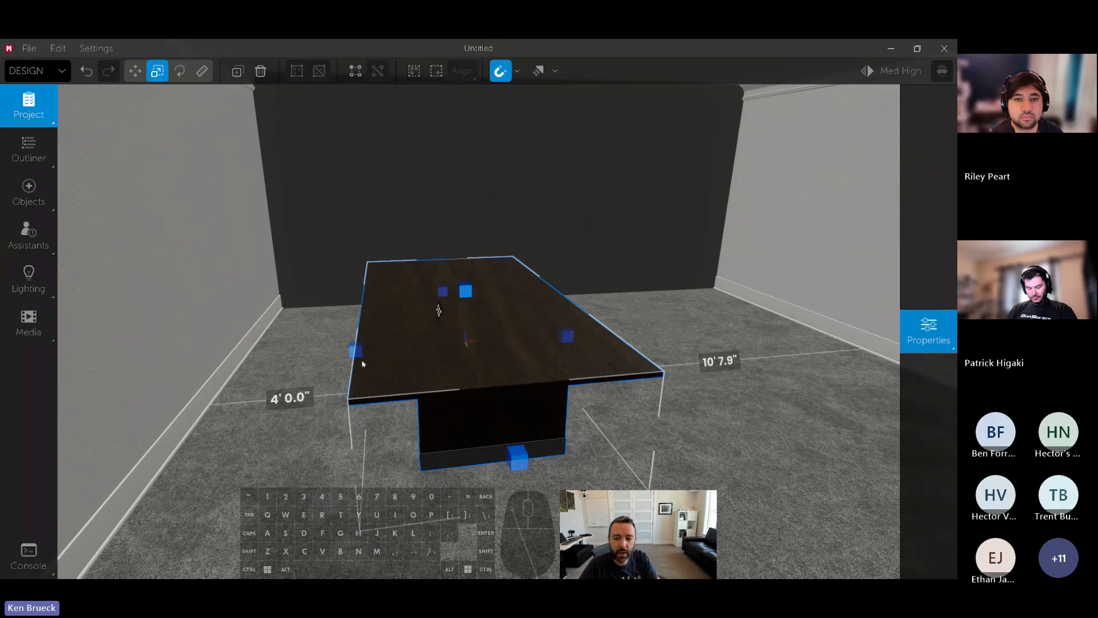
{"action": "left_click", "coordinate": [716, 367]}
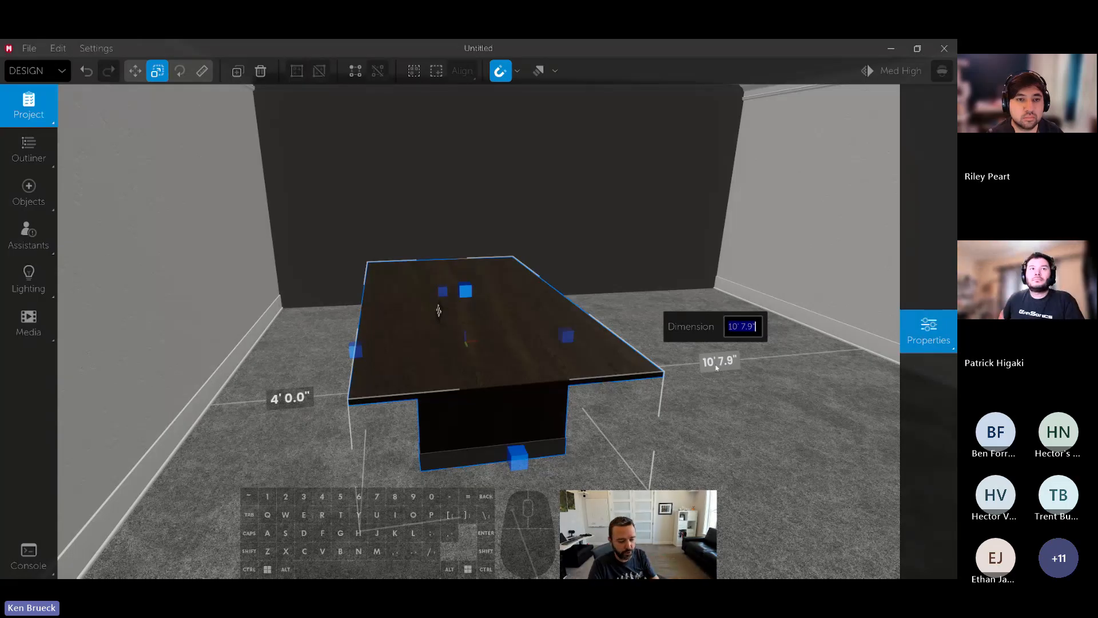
{"action": "type", "text": "3m"}
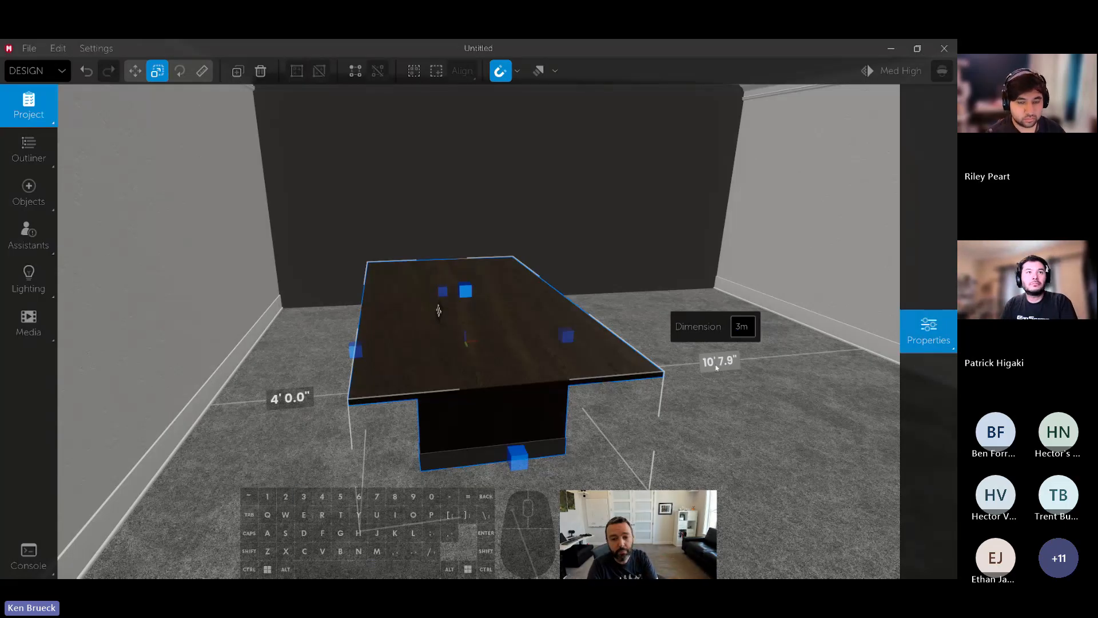
{"action": "key", "text": "Return"}
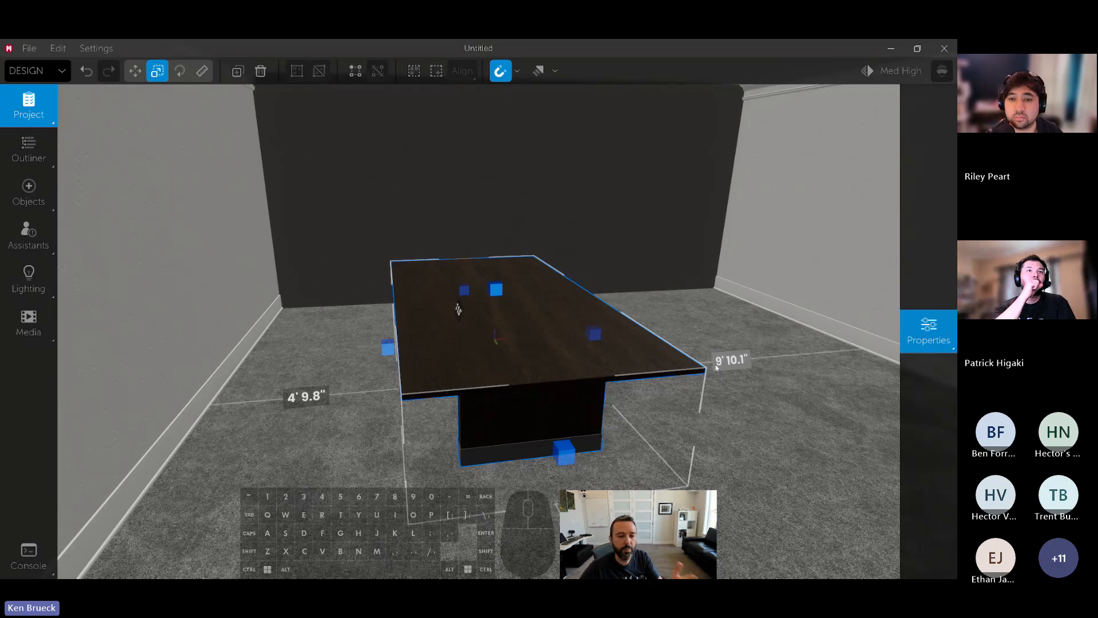
Move the conference table back to about 7' 4" from each side wall and lengthen it at its near end
{"action": "key", "text": "w"}
{"action": "left_click_drag", "start_coordinate": [594, 334], "coordinate": [681, 327]}
{"action": "key", "text": "e"}
{"action": "left_click_drag", "start_coordinate": [698, 438], "coordinate": [732, 462]}
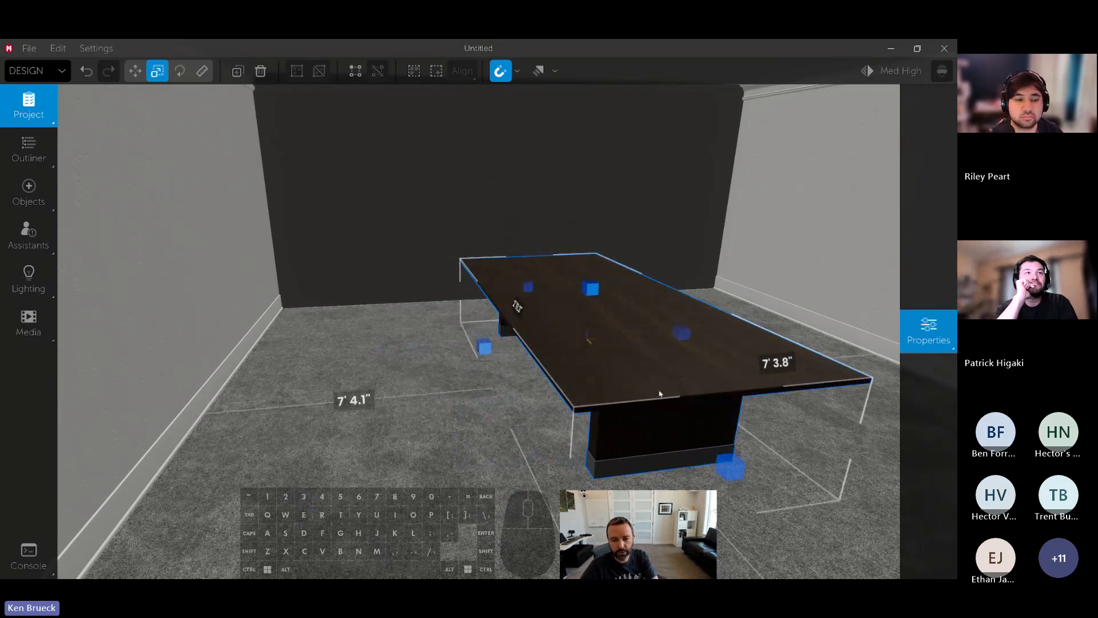
Change the conference table's wood material, trying American cherry before applying Andorra hickory
{"action": "right_click_drag", "start_coordinate": [660, 392], "coordinate": [655, 391]}
{"action": "key", "text": "w"}
{"action": "key", "text": "d"}
{"action": "key", "text": "w"}
{"action": "left_click_drag", "start_coordinate": [520, 362], "coordinate": [516, 346]}
{"action": "key", "text": "d"}
{"action": "right_click_drag", "start_coordinate": [516, 346], "coordinate": [585, 466]}
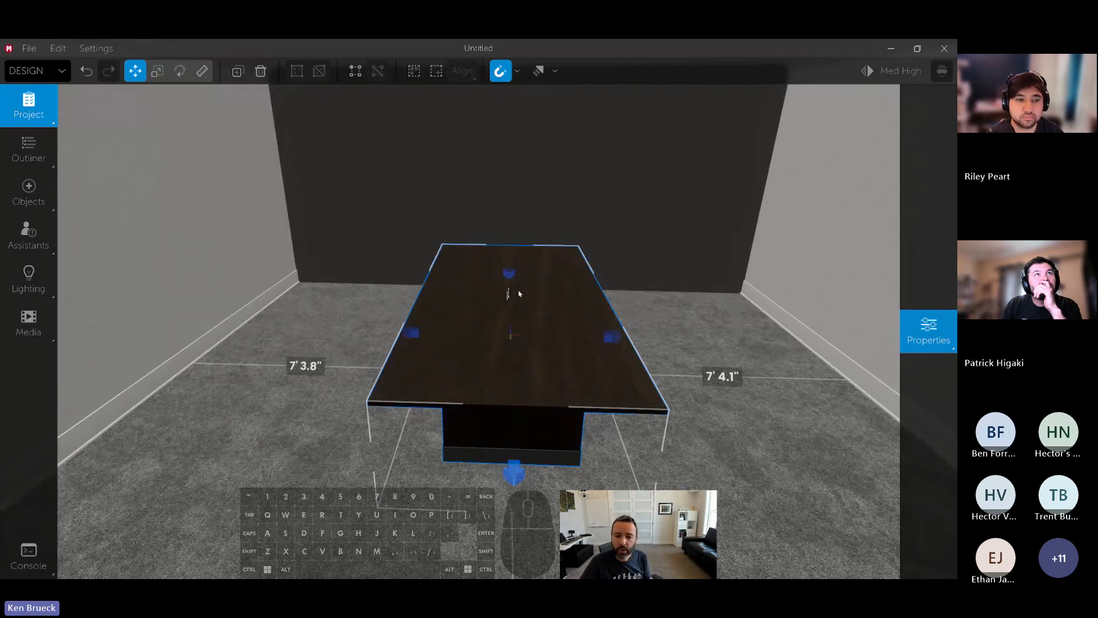
{"action": "left_click", "coordinate": [921, 327]}
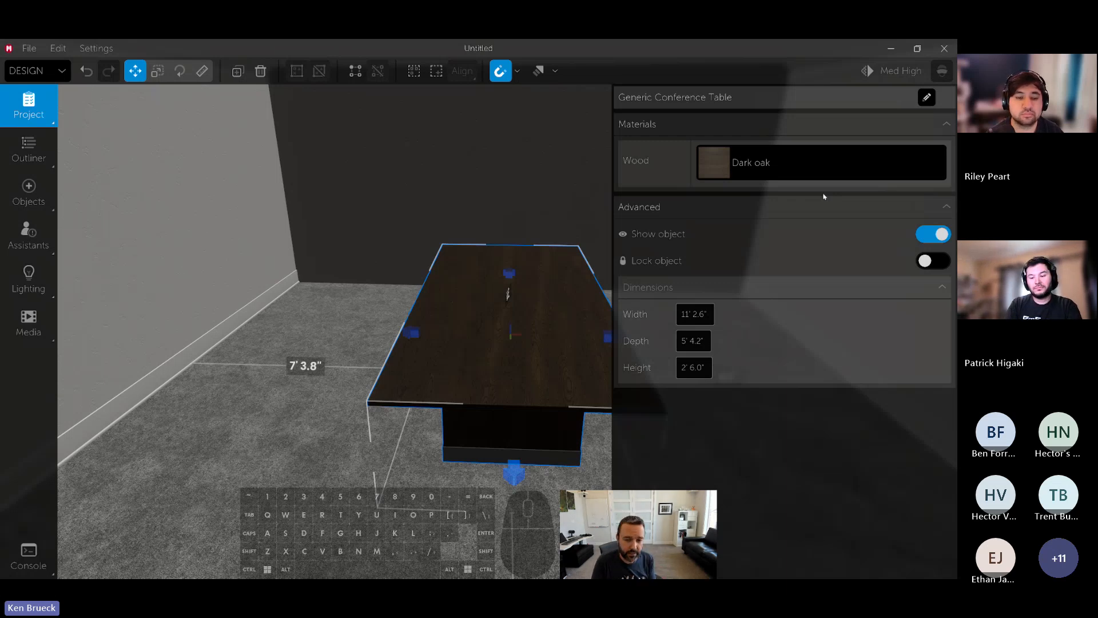
{"action": "left_click", "coordinate": [781, 162]}
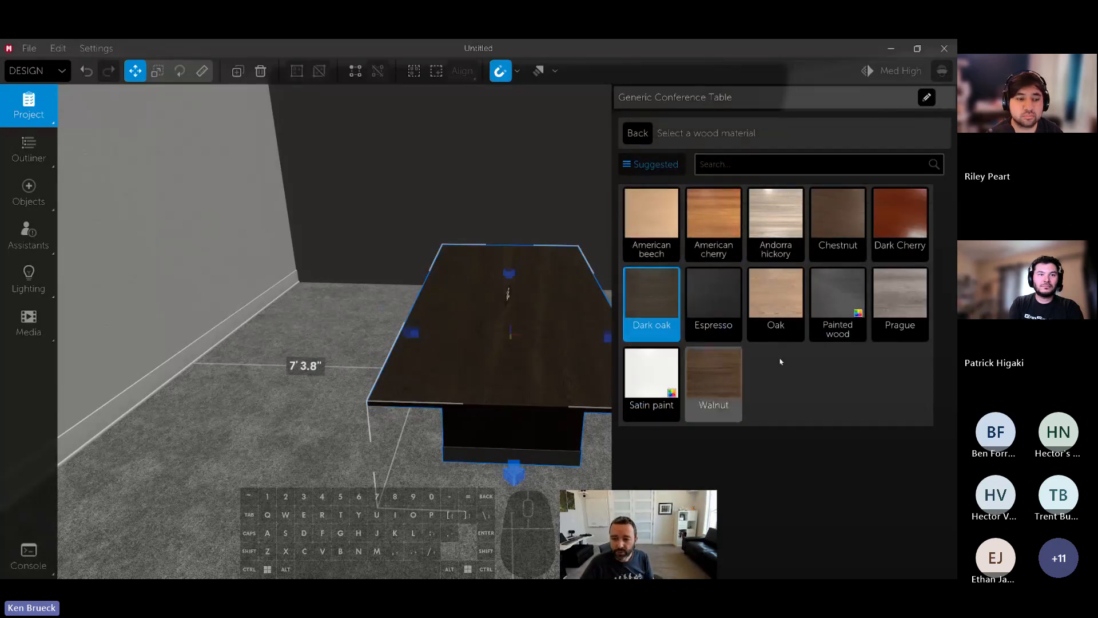
{"action": "left_click", "coordinate": [714, 220]}
{"action": "left_click", "coordinate": [769, 221]}
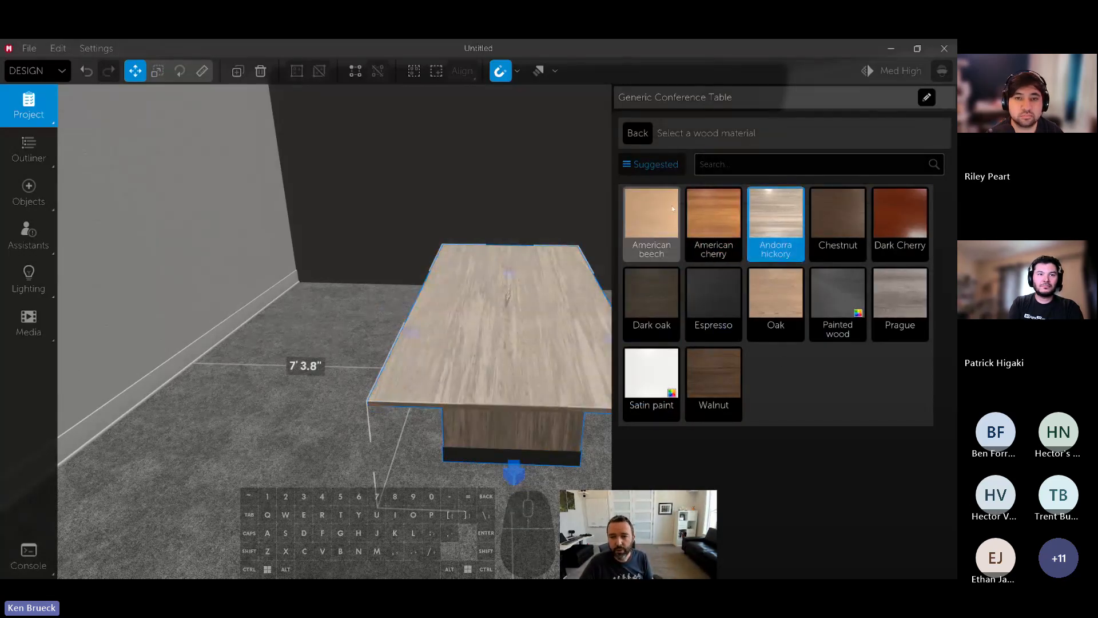
Apply Brushed aluminum from the Metal materials to the conference table, after trying Brushed nickel
{"action": "left_click", "coordinate": [652, 165]}
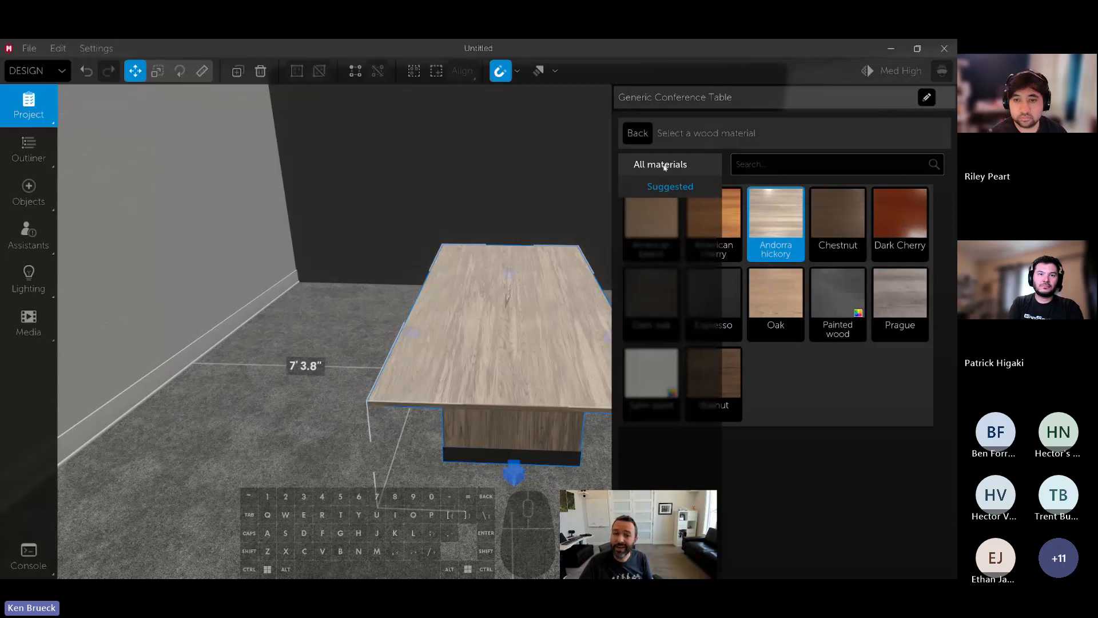
{"action": "left_click", "coordinate": [664, 165]}
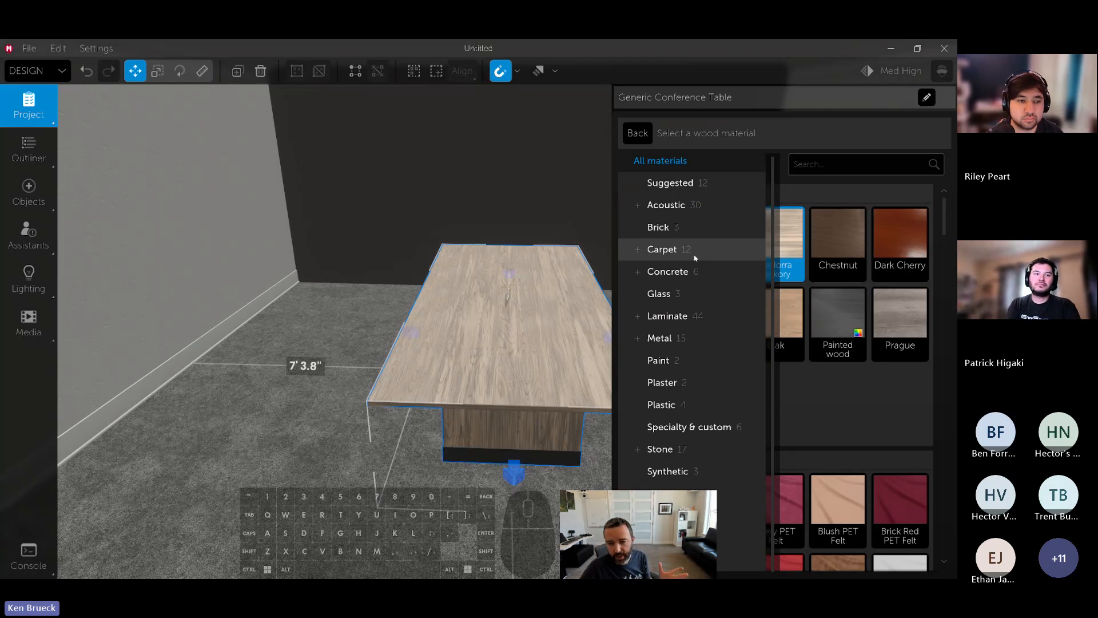
{"action": "left_click", "coordinate": [694, 338]}
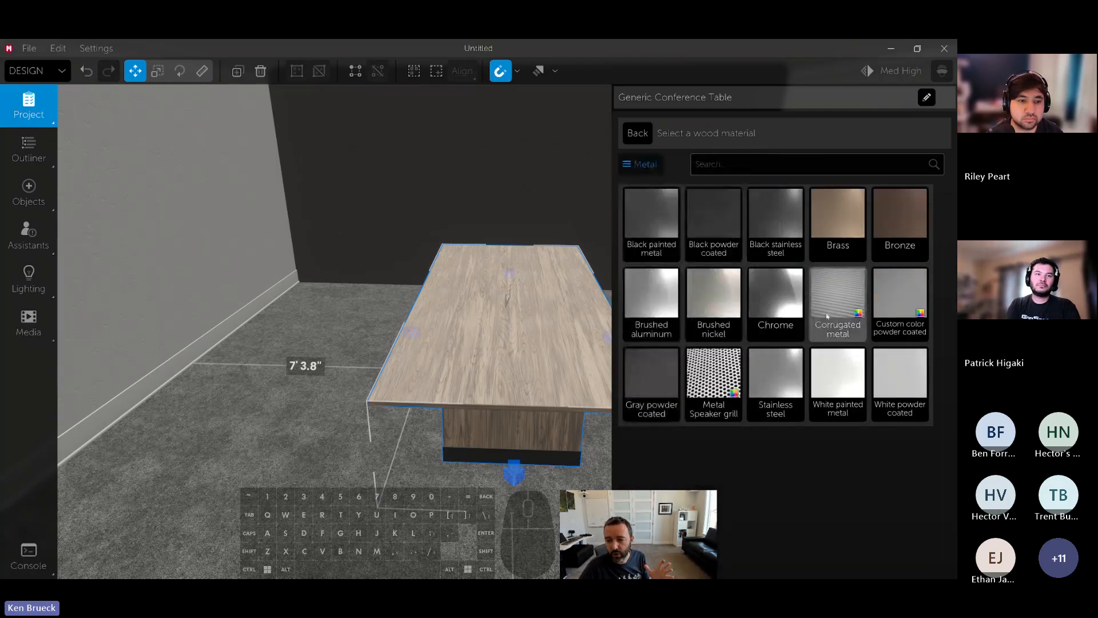
{"action": "left_click", "coordinate": [713, 303]}
{"action": "left_click", "coordinate": [652, 300]}
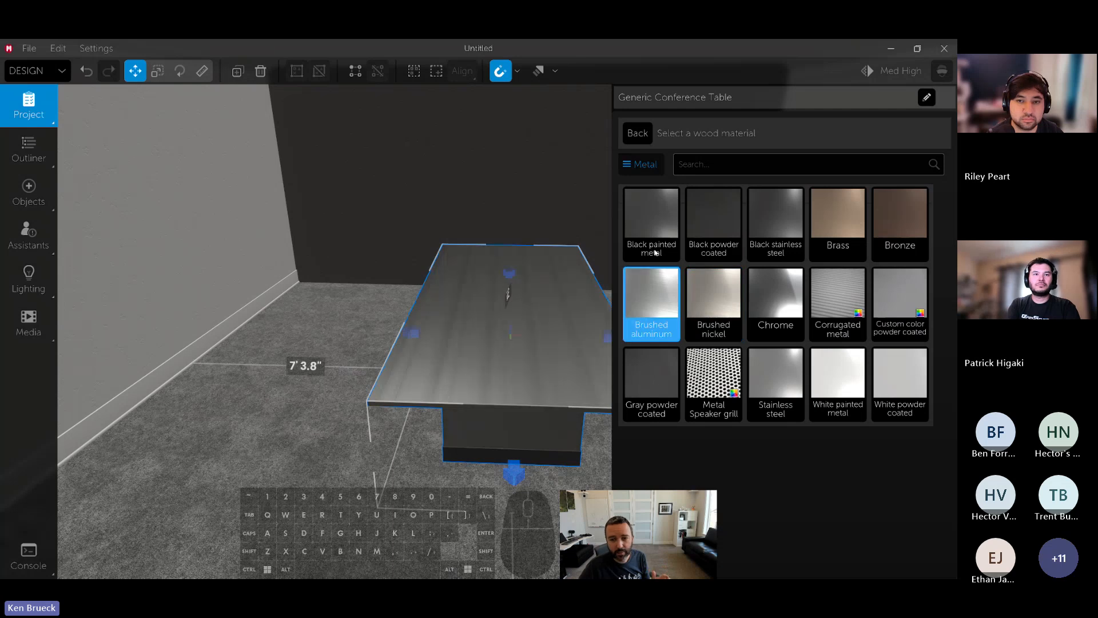
Try the Rough brick material on the conference table
{"action": "left_click", "coordinate": [640, 164]}
{"action": "left_click", "coordinate": [657, 162]}
{"action": "left_click", "coordinate": [680, 223]}
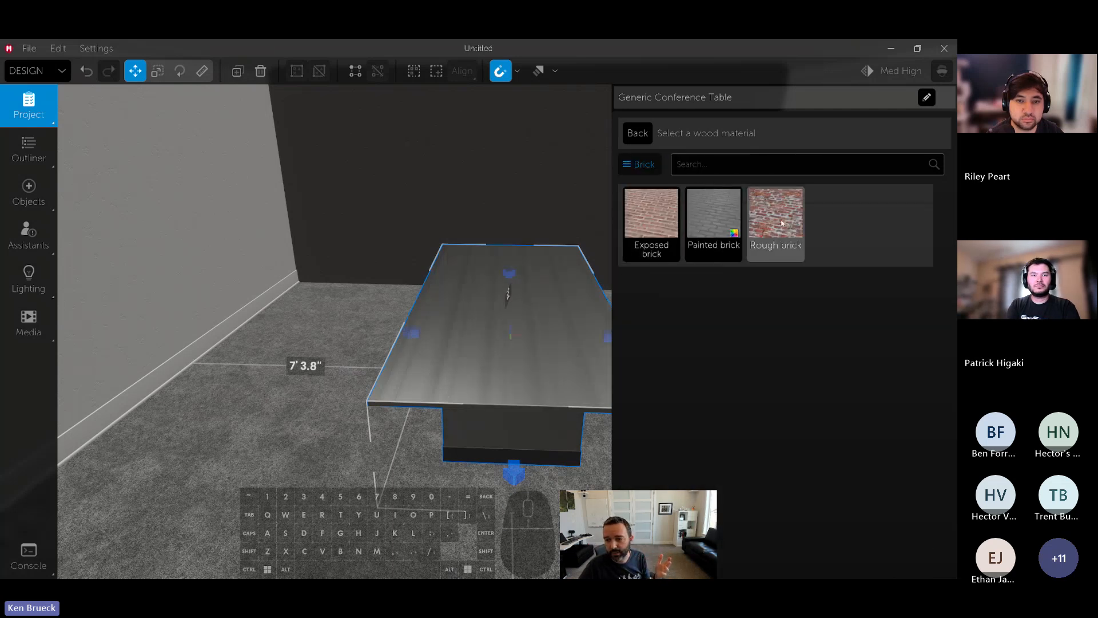
{"action": "left_click", "coordinate": [782, 223]}
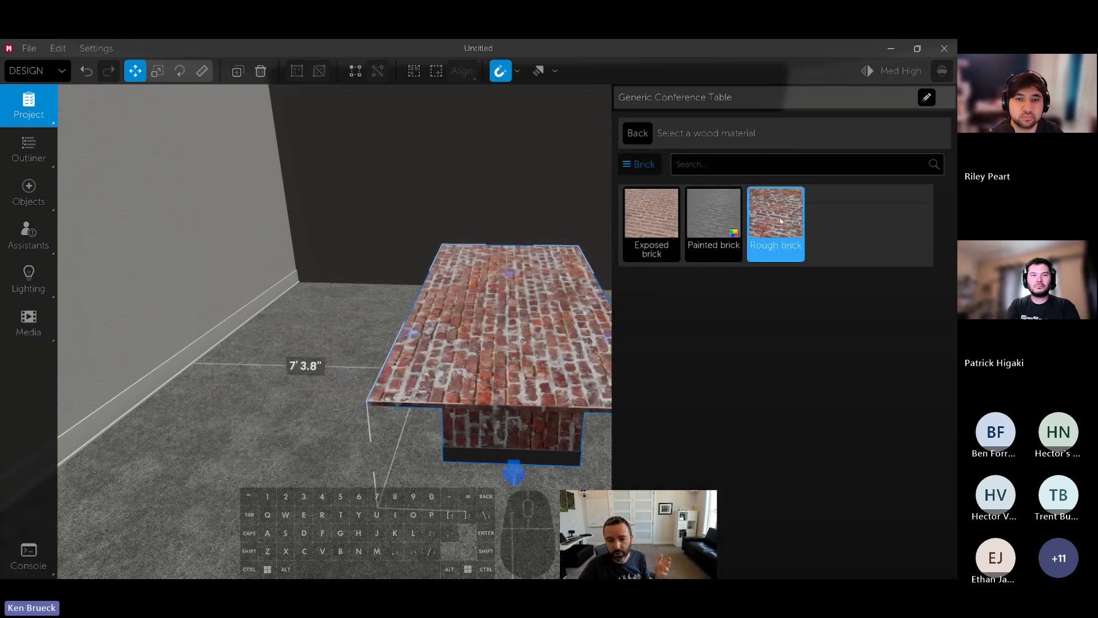
Change the conference table's wood material to the Iconic Maple wood laminate
{"action": "left_click", "coordinate": [641, 164]}
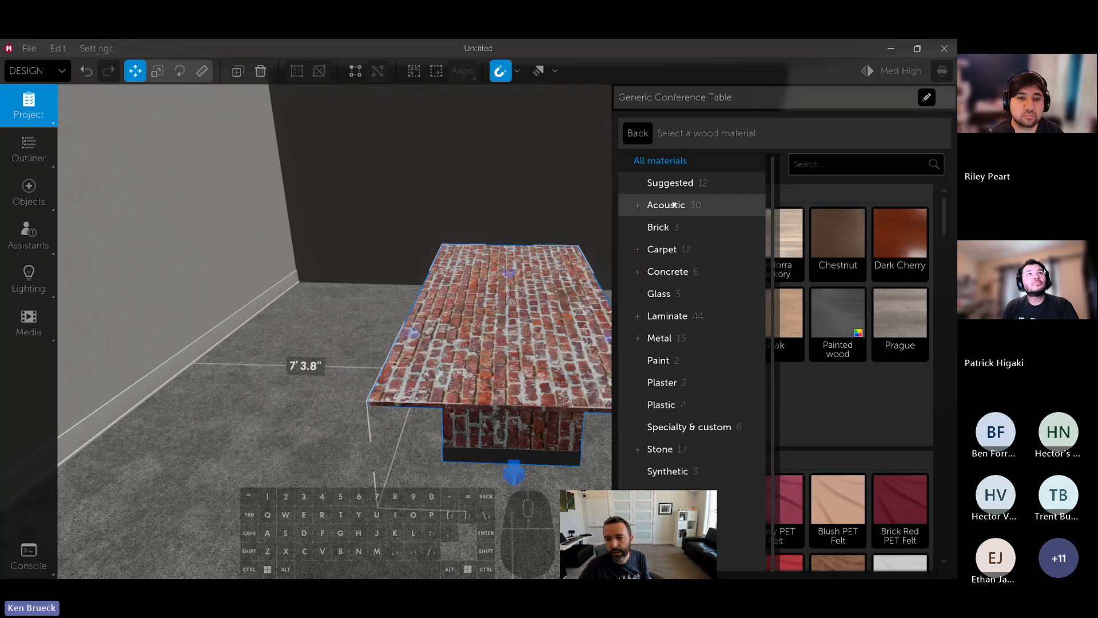
{"action": "left_click", "coordinate": [686, 537]}
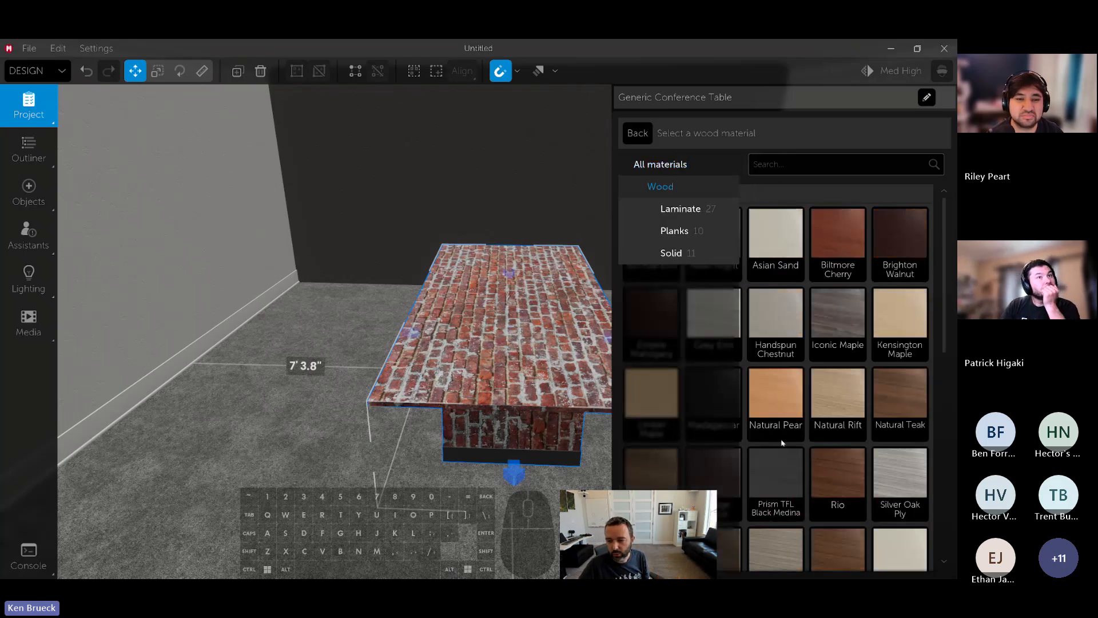
{"action": "left_click", "coordinate": [831, 326]}
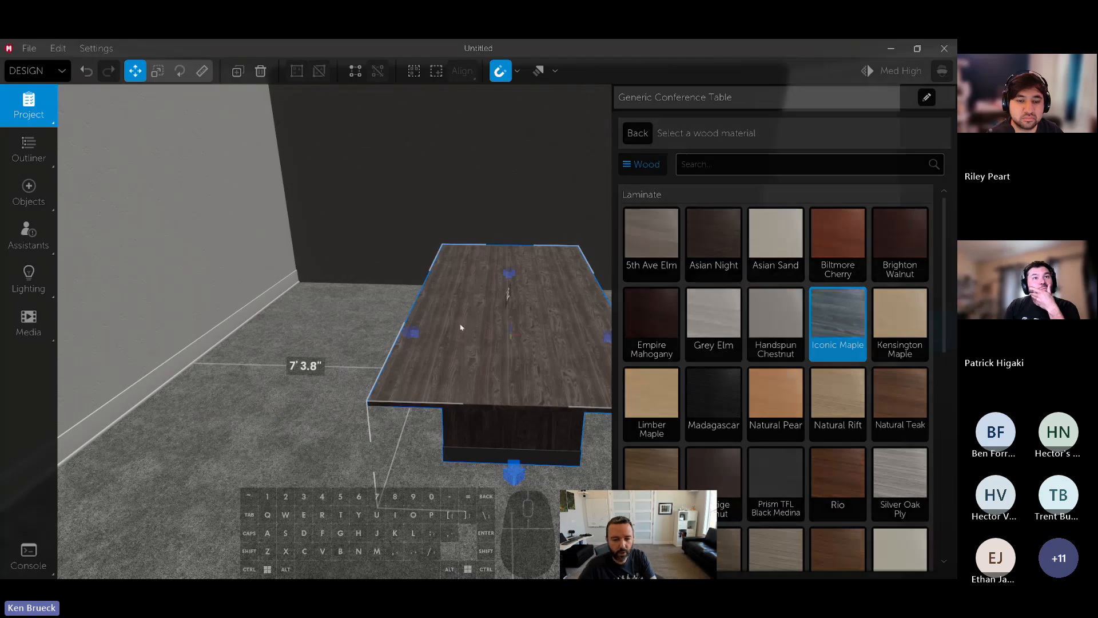
Move the conference table slightly toward the dark back wall
{"action": "key", "text": "d"}
{"action": "right_click_drag", "start_coordinate": [459, 327], "coordinate": [498, 322]}
{"action": "key", "text": "s"}
{"action": "key", "text": "d"}
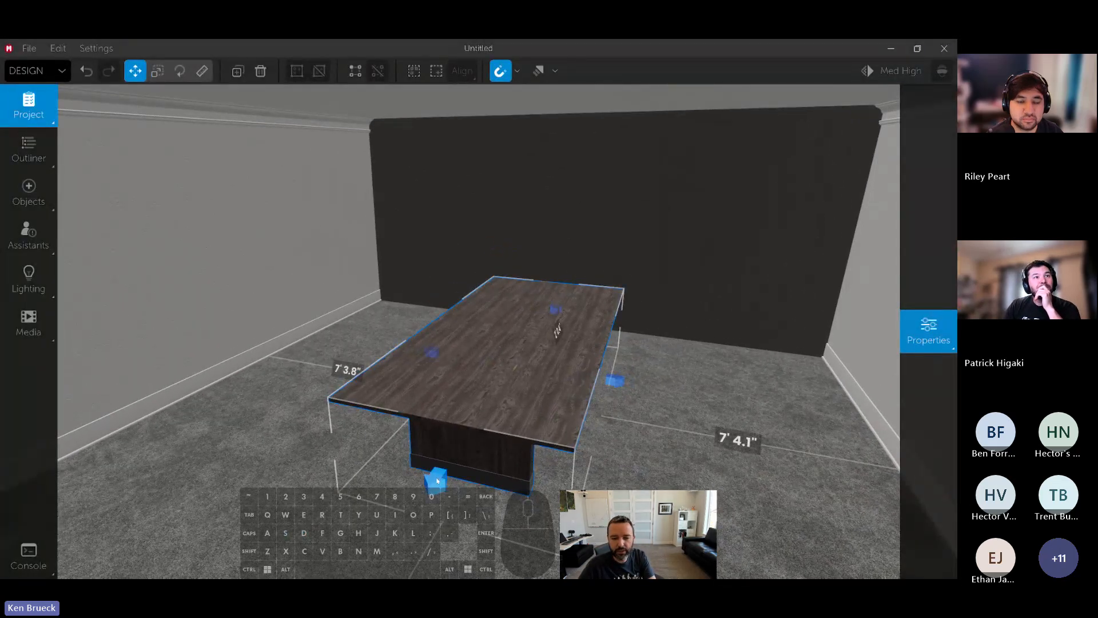
{"action": "left_click_drag", "start_coordinate": [436, 478], "coordinate": [446, 467]}
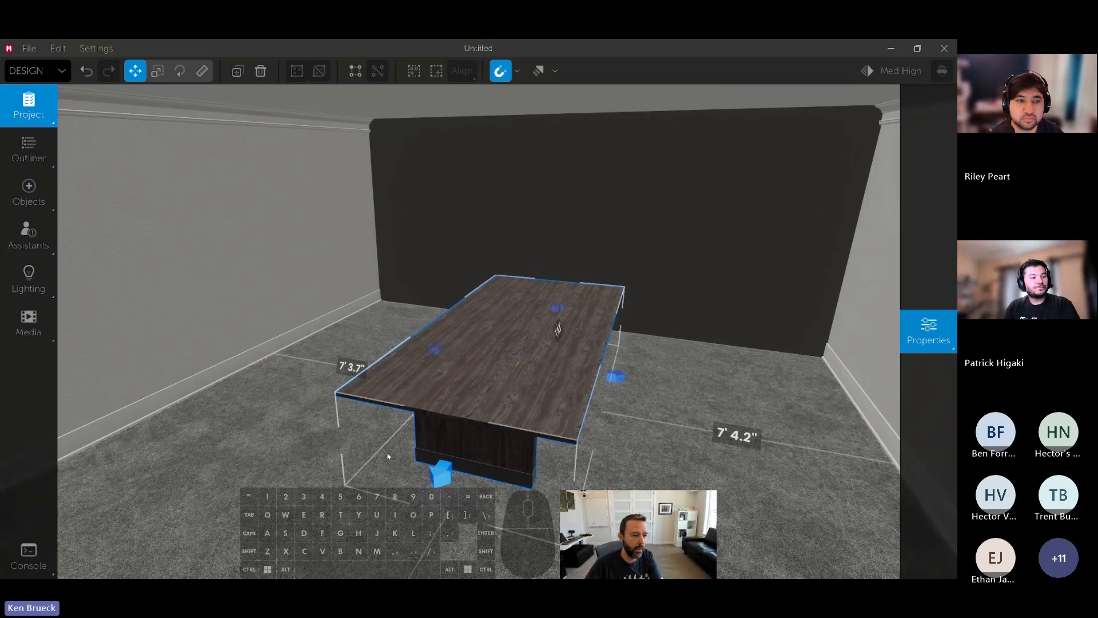
Search the object library for "chair" and place a Herman Miller Setu Chair on the floor to the right of the conference table
{"action": "left_click", "coordinate": [34, 201]}
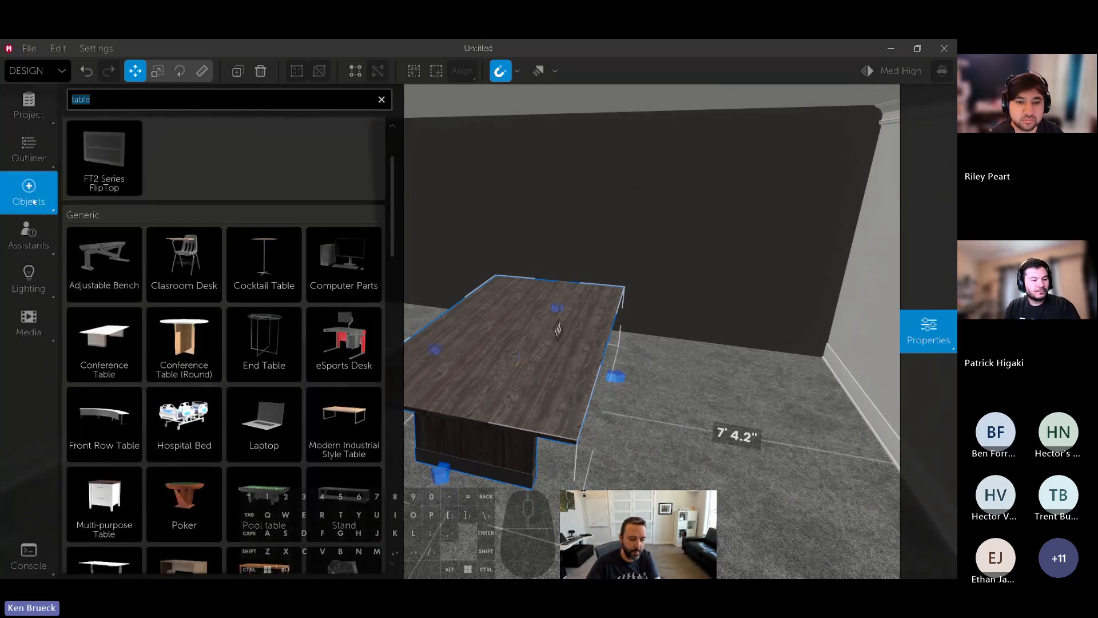
{"action": "type", "text": "chair"}
{"action": "scroll", "coordinate": [209, 262], "scroll_direction": "down", "scroll_amount": 2}
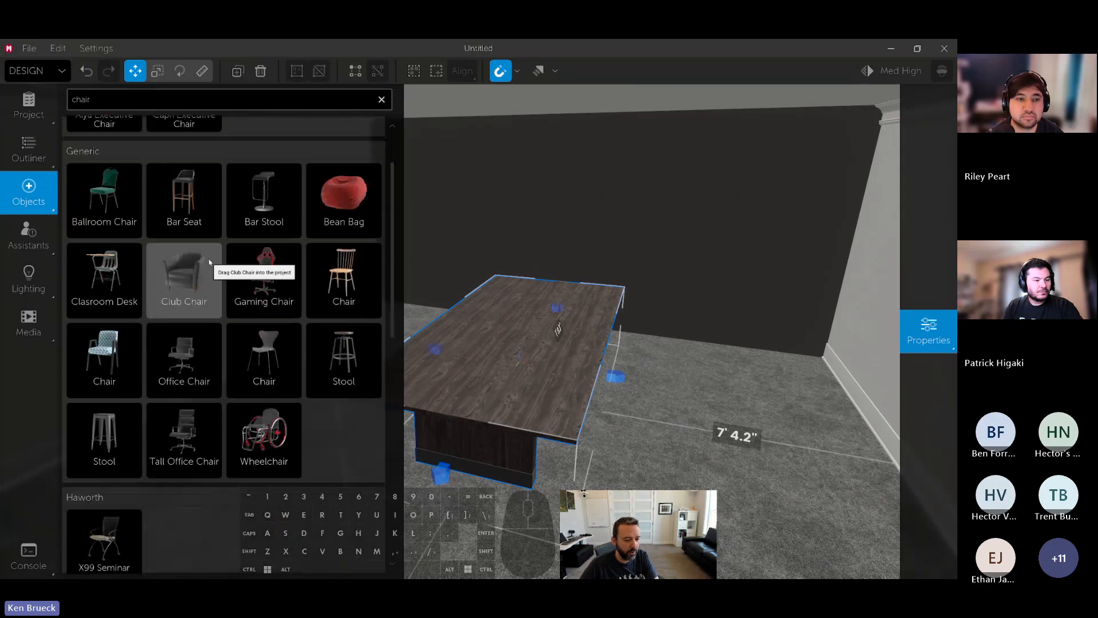
{"action": "scroll", "coordinate": [209, 262], "scroll_direction": "down", "scroll_amount": 8}
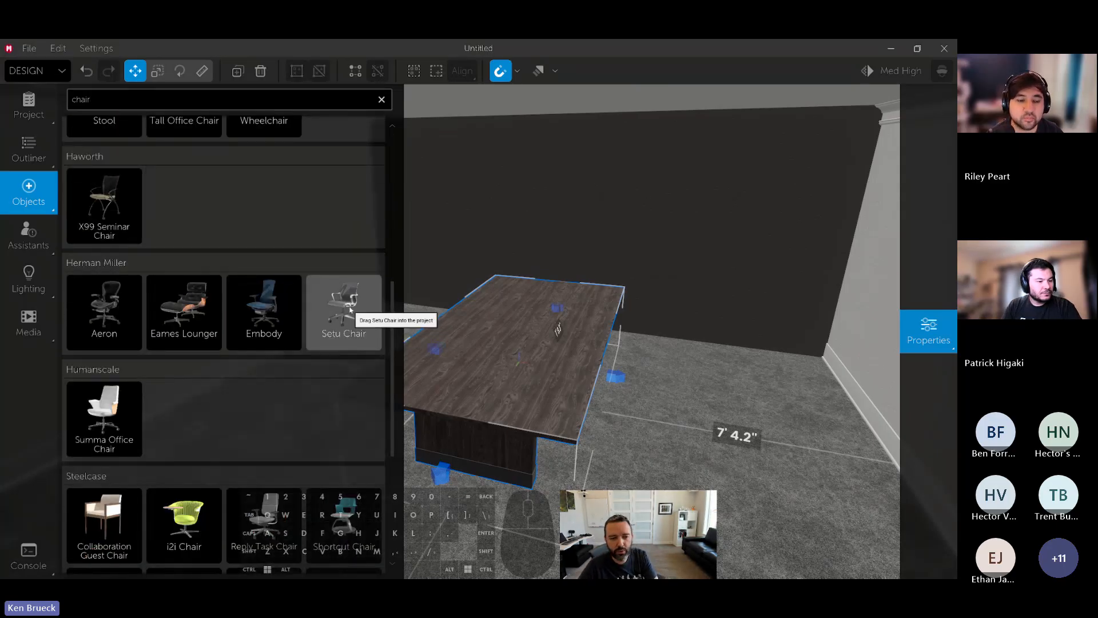
{"action": "left_click_drag", "start_coordinate": [343, 313], "coordinate": [653, 370]}
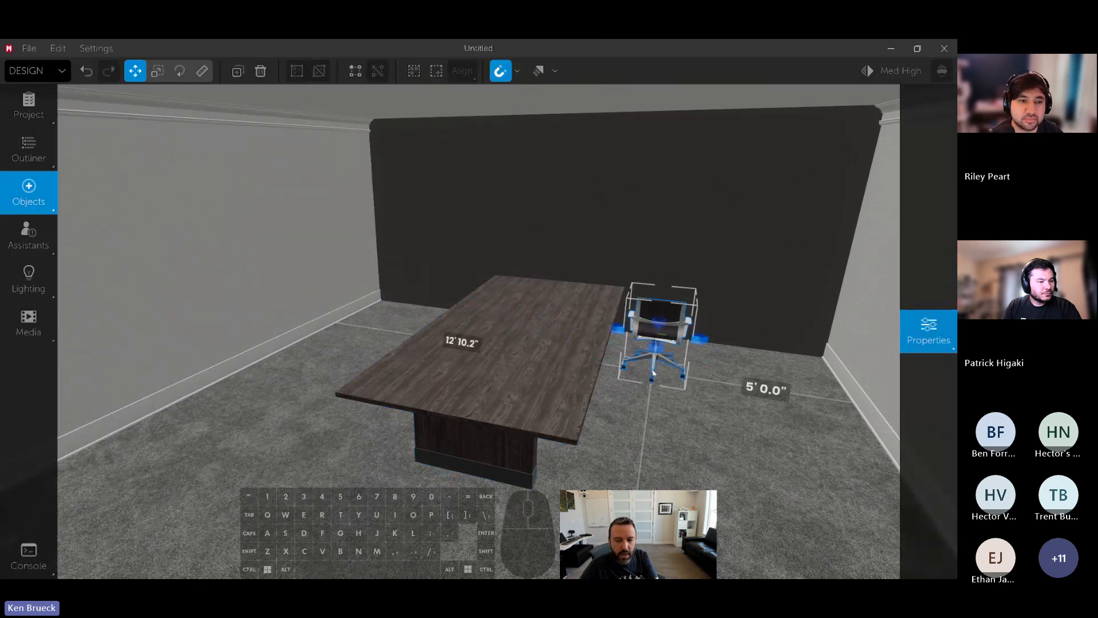
Move the Setu chair to about 5' 2" from the right wall and rotate it to about 343.7°
{"action": "key", "text": "d"}
{"action": "right_click_drag", "start_coordinate": [653, 370], "coordinate": [652, 372]}
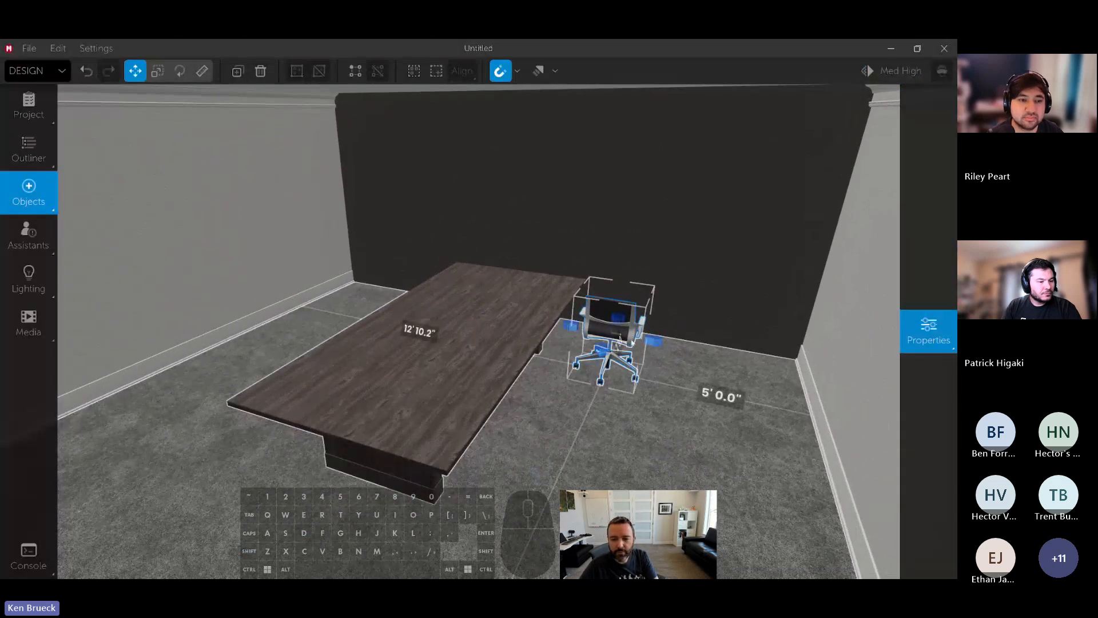
{"action": "left_click_drag", "start_coordinate": [630, 341], "coordinate": [618, 354], "text": "shift"}
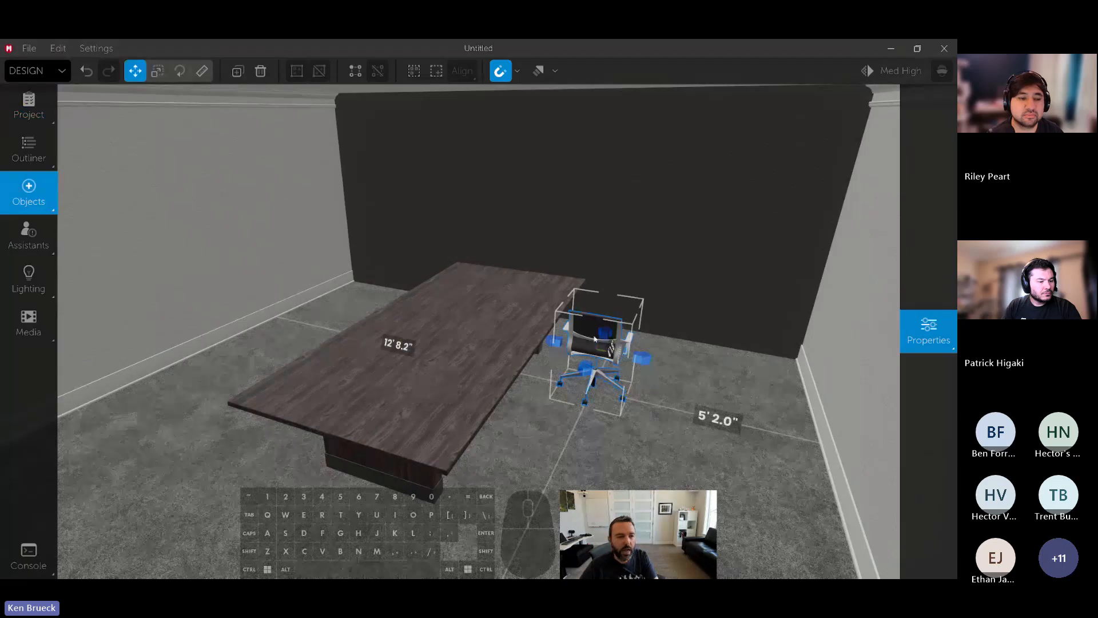
{"action": "left_click", "coordinate": [181, 70]}
{"action": "left_click_drag", "start_coordinate": [588, 426], "coordinate": [629, 423]}
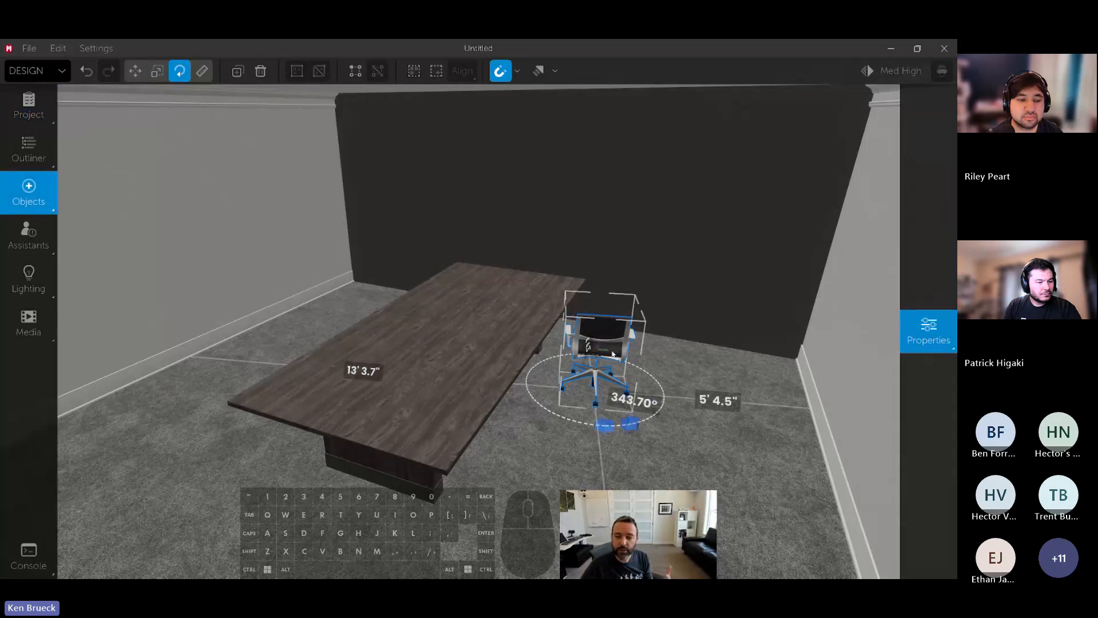
Spin the Setu chair through several orientations while holding it and place it beside the table about 5' 5.5" from the right wall
{"action": "left_click", "coordinate": [157, 71]}
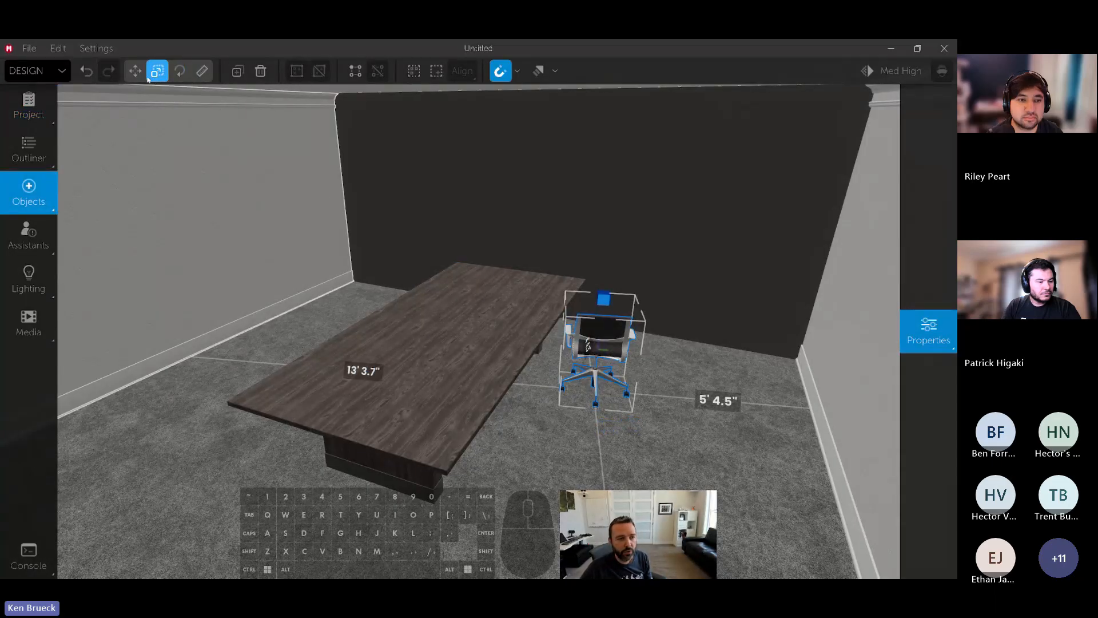
{"action": "scroll", "coordinate": [610, 336], "scroll_direction": "up", "scroll_amount": 8}
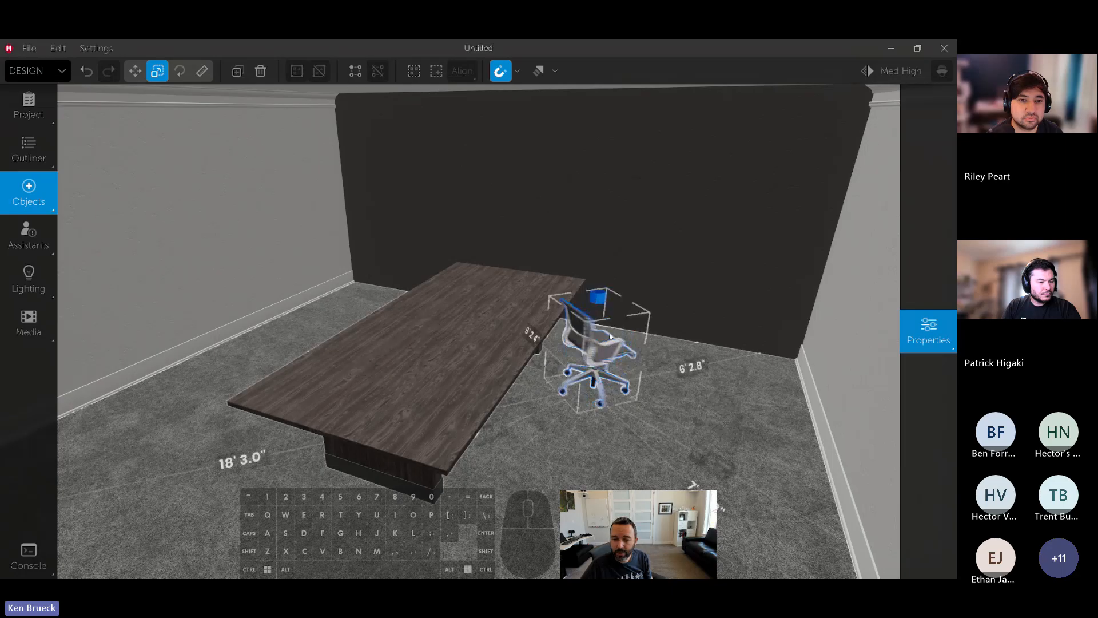
{"action": "scroll", "coordinate": [611, 335], "scroll_direction": "up", "scroll_amount": 8}
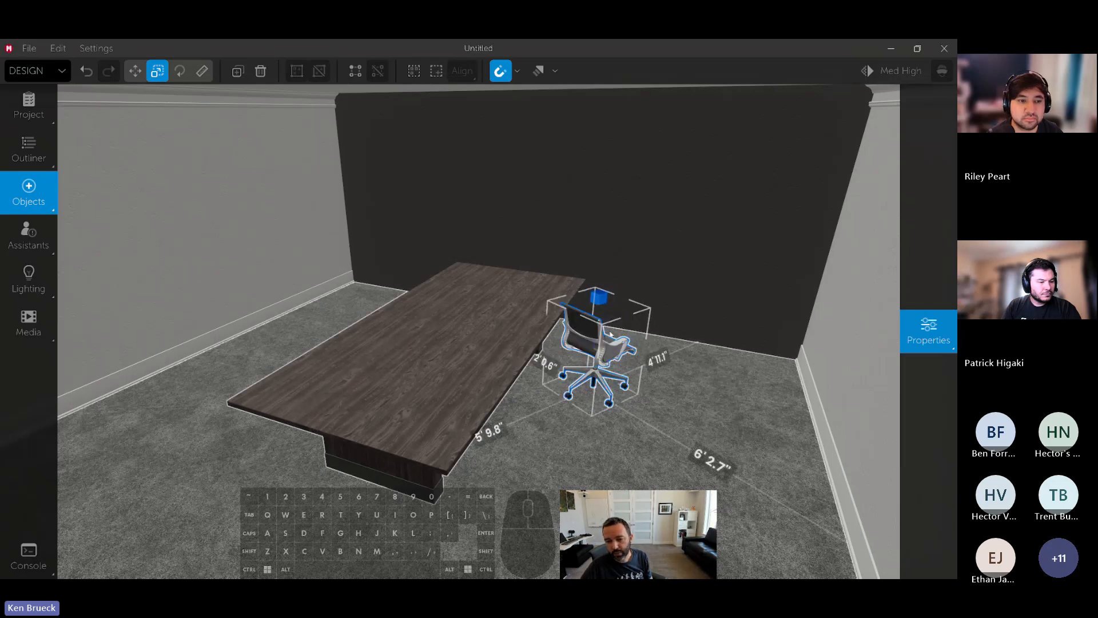
{"action": "scroll", "coordinate": [611, 334], "scroll_direction": "up", "scroll_amount": 2}
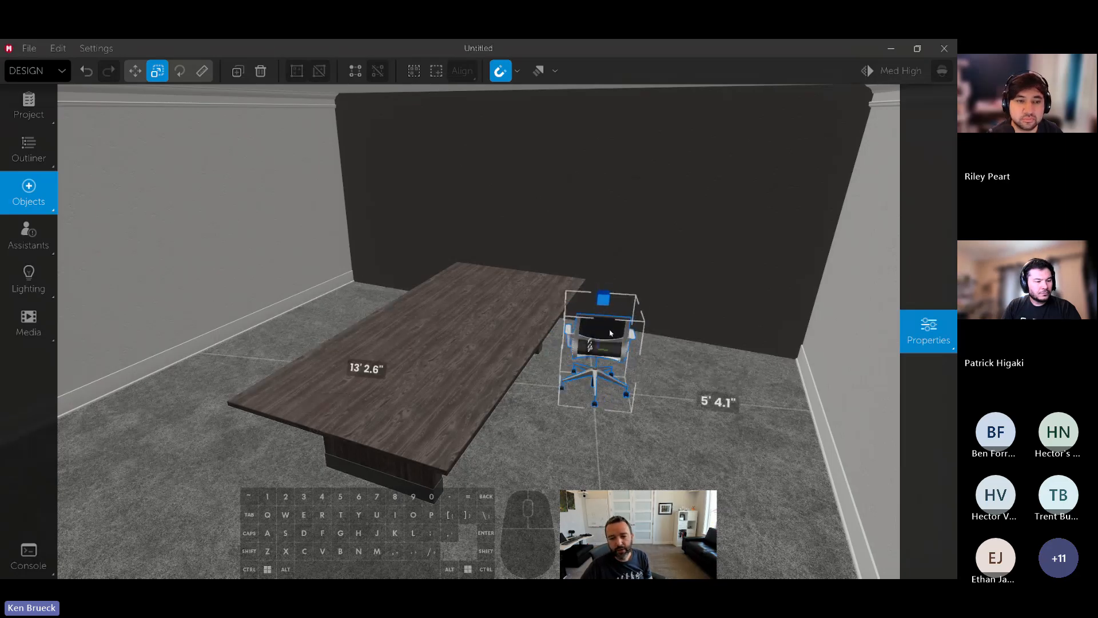
{"action": "left_click_drag", "start_coordinate": [617, 347], "coordinate": [615, 340]}
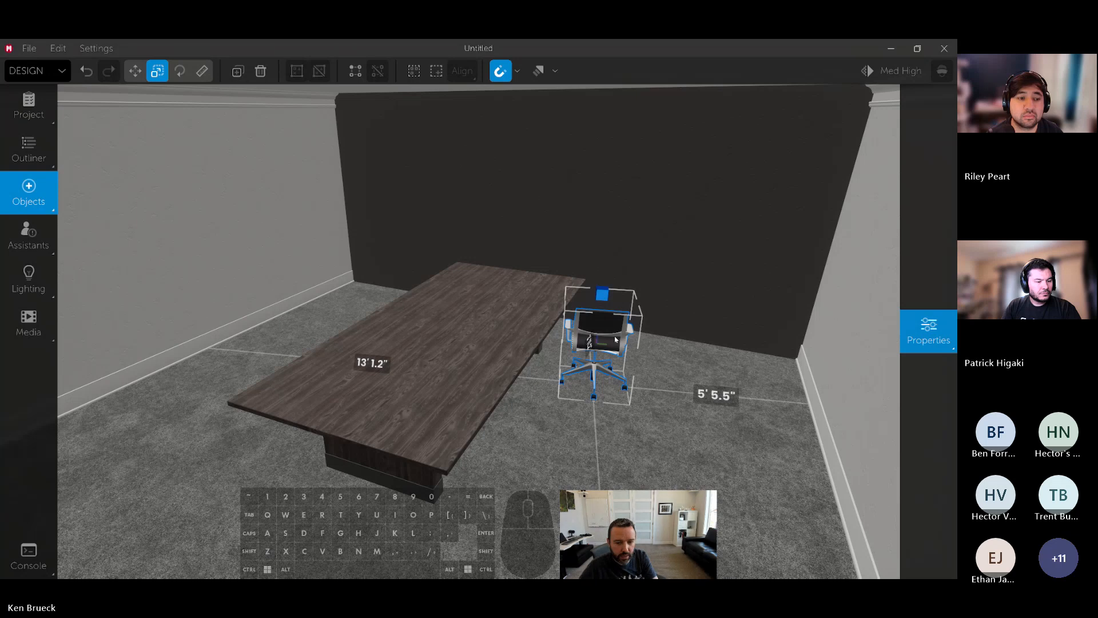
Copy the Setu chair and paste several duplicates around the room, including one on the back wall
{"action": "left_click", "coordinate": [449, 372]}
{"action": "right_click_drag", "start_coordinate": [560, 350], "coordinate": [561, 367]}
{"action": "left_click", "coordinate": [601, 318]}
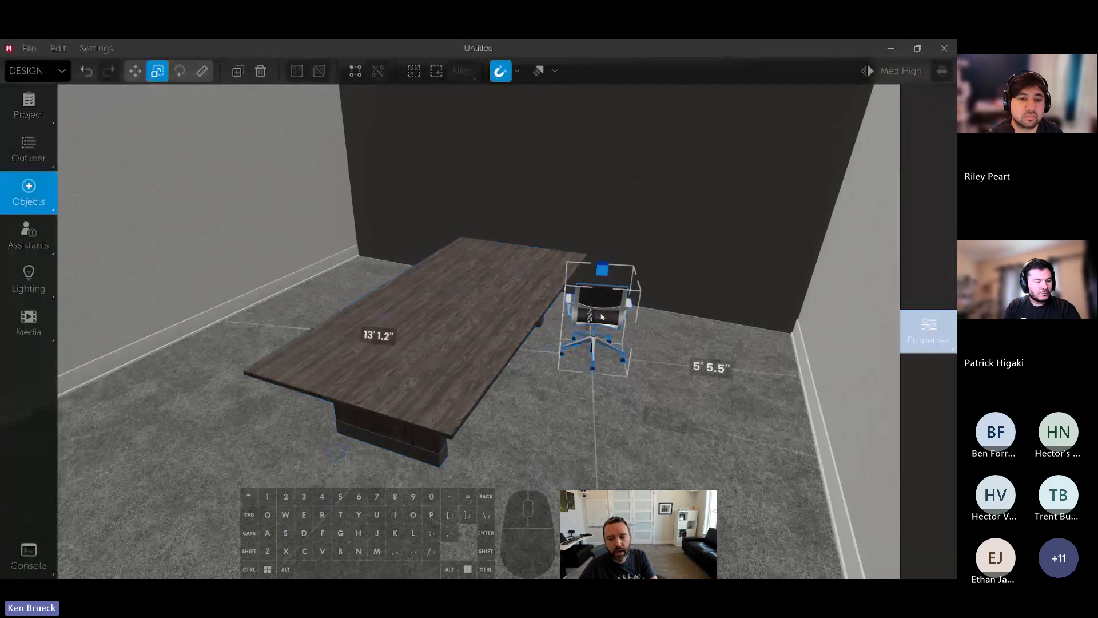
{"action": "left_click", "coordinate": [28, 193]}
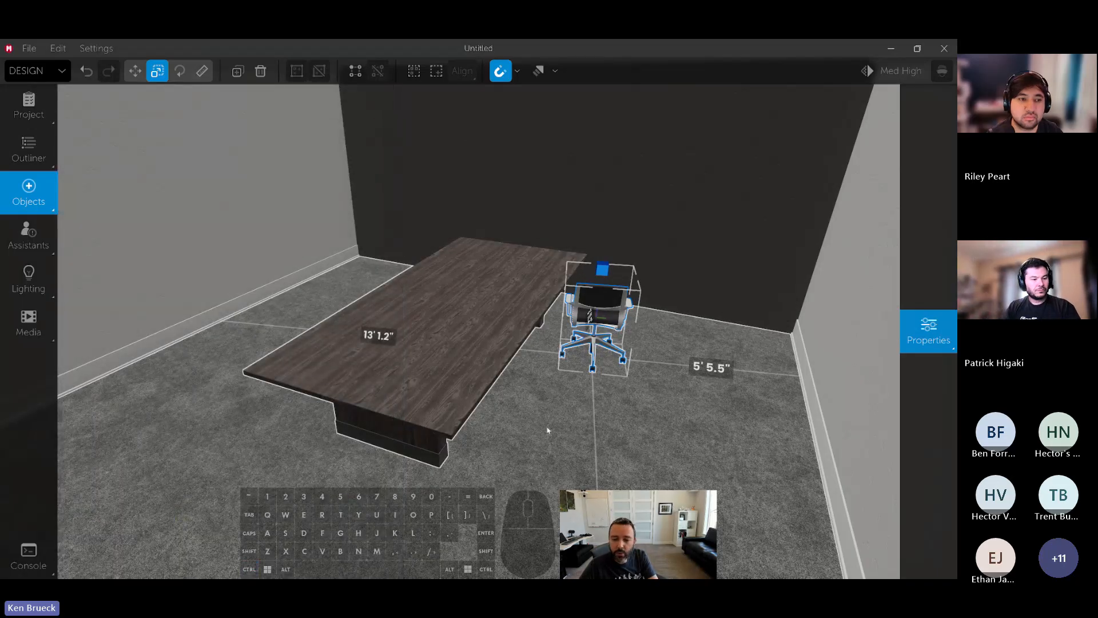
{"action": "key", "text": "ctrl"}
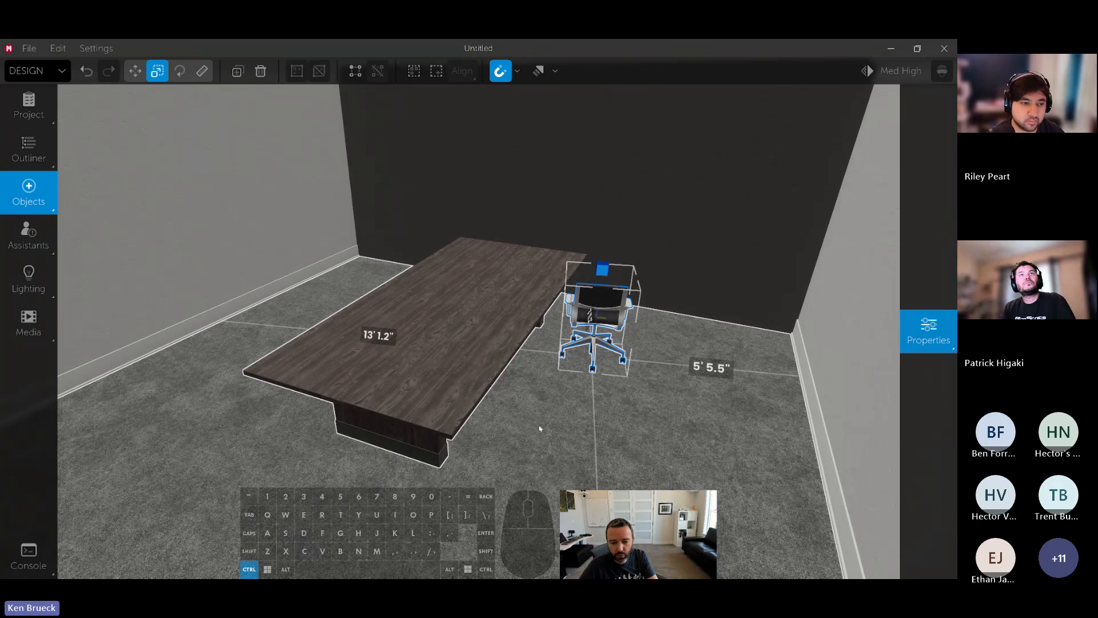
{"action": "key", "text": "ctrl+v"}
{"action": "key", "text": "ctrl+v"}
{"action": "key", "text": "ctrl+v"}
{"action": "key", "text": "ctrl+v"}
Undo all the pasted chair copies so that only the original chair remains
{"action": "key", "text": "ctrl+z"}
{"action": "key", "text": "ctrl+z"}
{"action": "key", "text": "ctrl+z"}
{"action": "key", "text": "ctrl+z"}
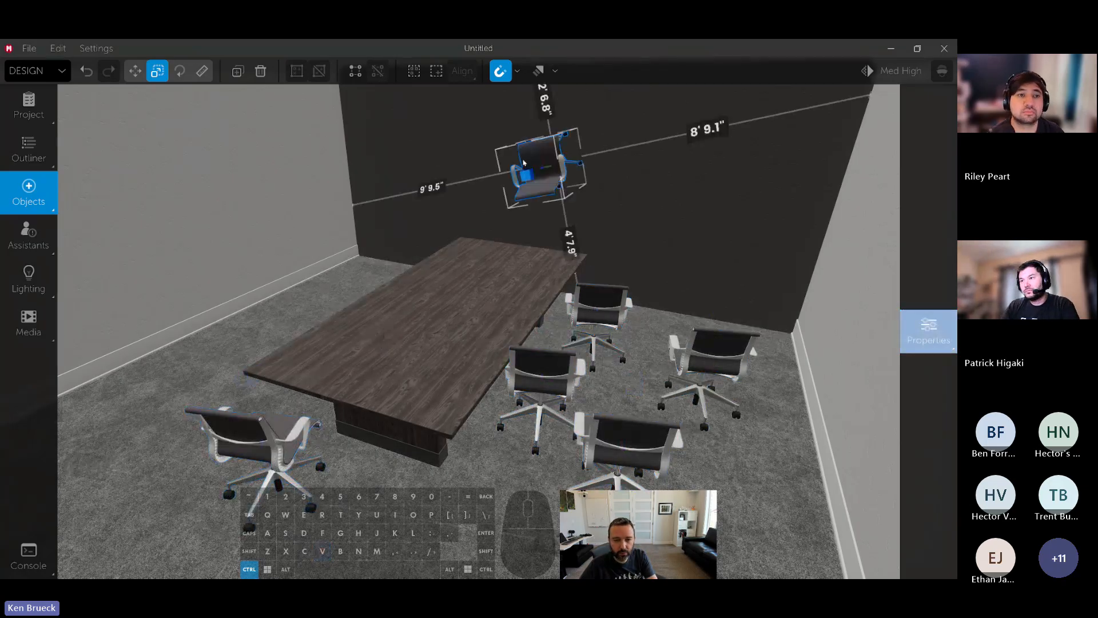
{"action": "key", "text": "ctrl+z"}
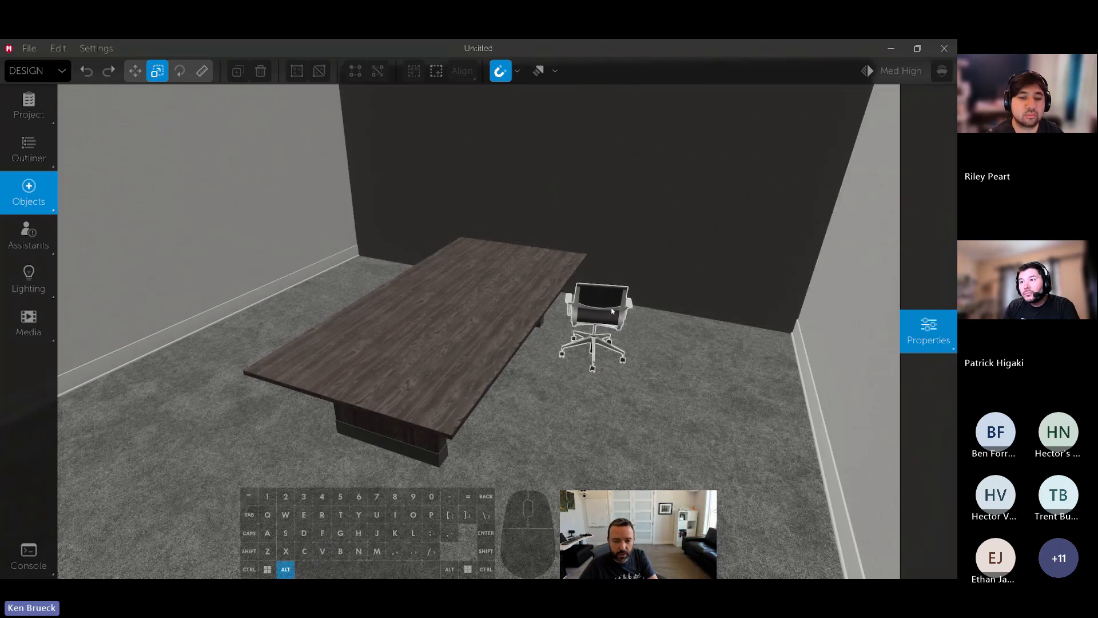
Duplicate the Setu chair around the conference table, giving three chairs along each long side and one at the near end
{"action": "left_click_drag", "start_coordinate": [614, 308], "coordinate": [359, 455], "text": "alt"}
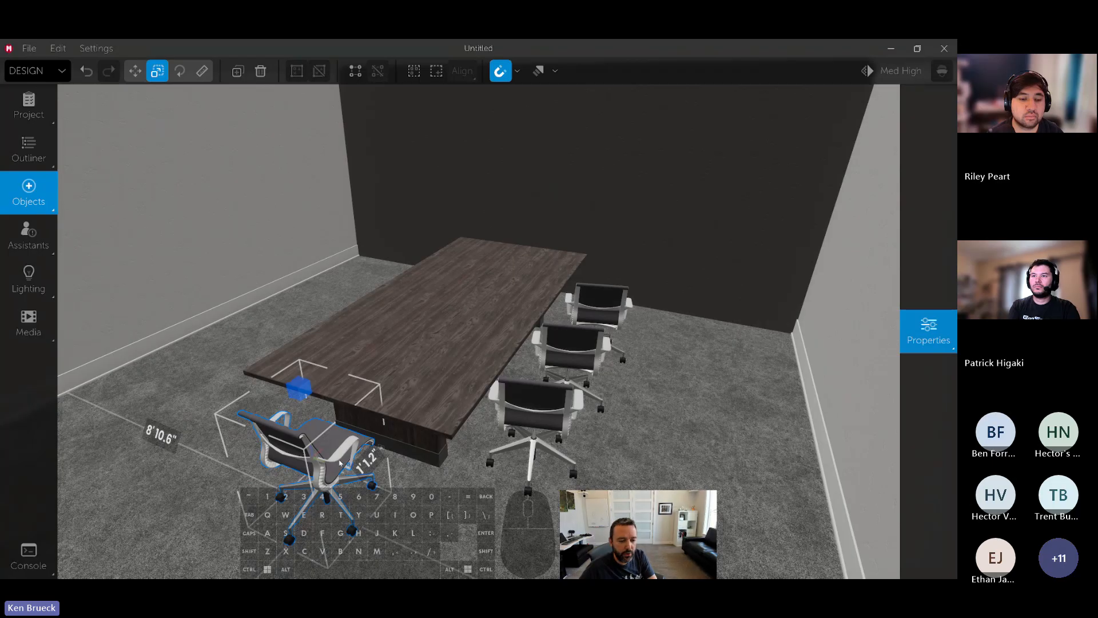
{"action": "left_click_drag", "start_coordinate": [334, 464], "coordinate": [369, 272], "text": "alt"}
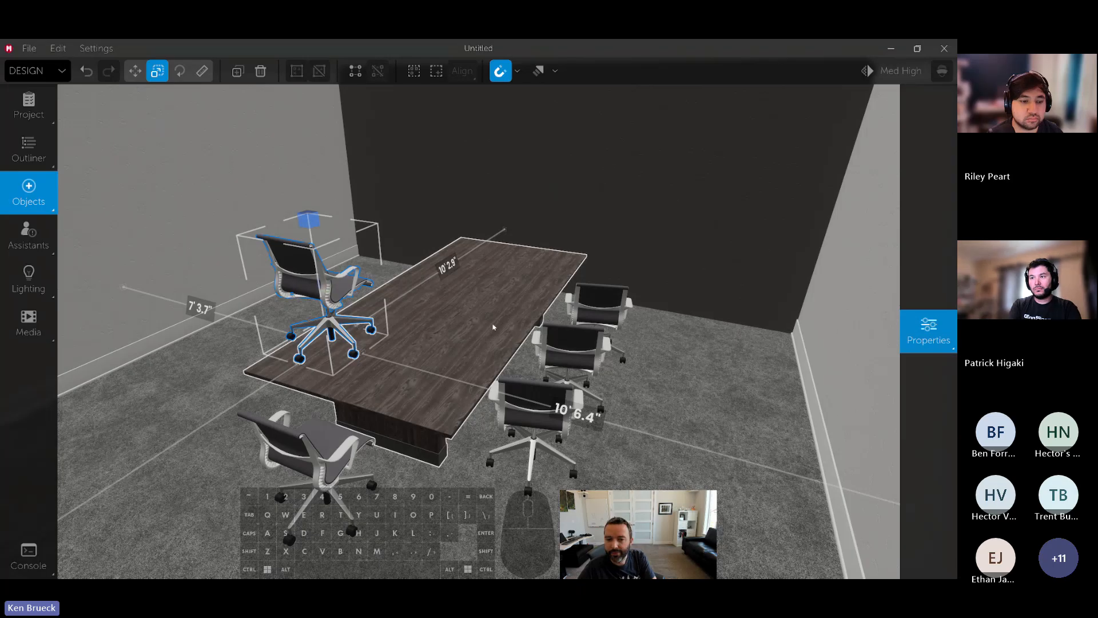
{"action": "right_click_drag", "start_coordinate": [518, 341], "coordinate": [571, 349]}
{"action": "key", "text": "a"}
{"action": "left_click_drag", "start_coordinate": [577, 336], "coordinate": [452, 456]}
{"action": "left_click", "coordinate": [350, 321]}
{"action": "key", "text": "w"}
{"action": "key", "text": "d"}
{"action": "right_click_drag", "start_coordinate": [520, 386], "coordinate": [371, 387]}
{"action": "key", "text": "s"}
{"action": "right_click_drag", "start_coordinate": [552, 366], "coordinate": [549, 367]}
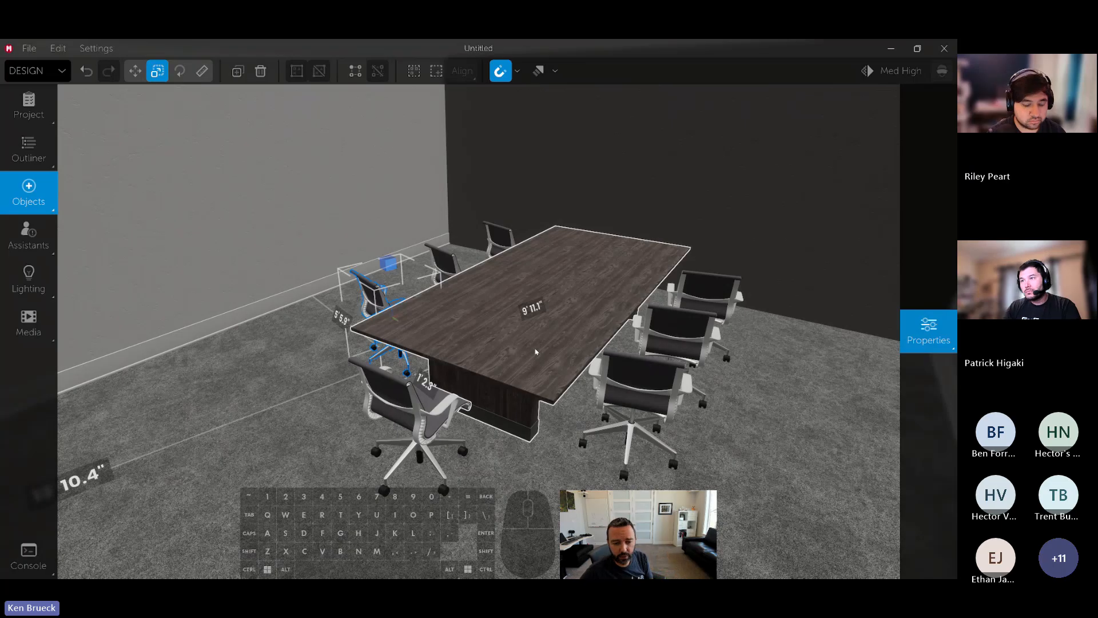
Set the fabric of the selected Setu chair nearest on the table's left side to Canyon
{"action": "left_click", "coordinate": [928, 330]}
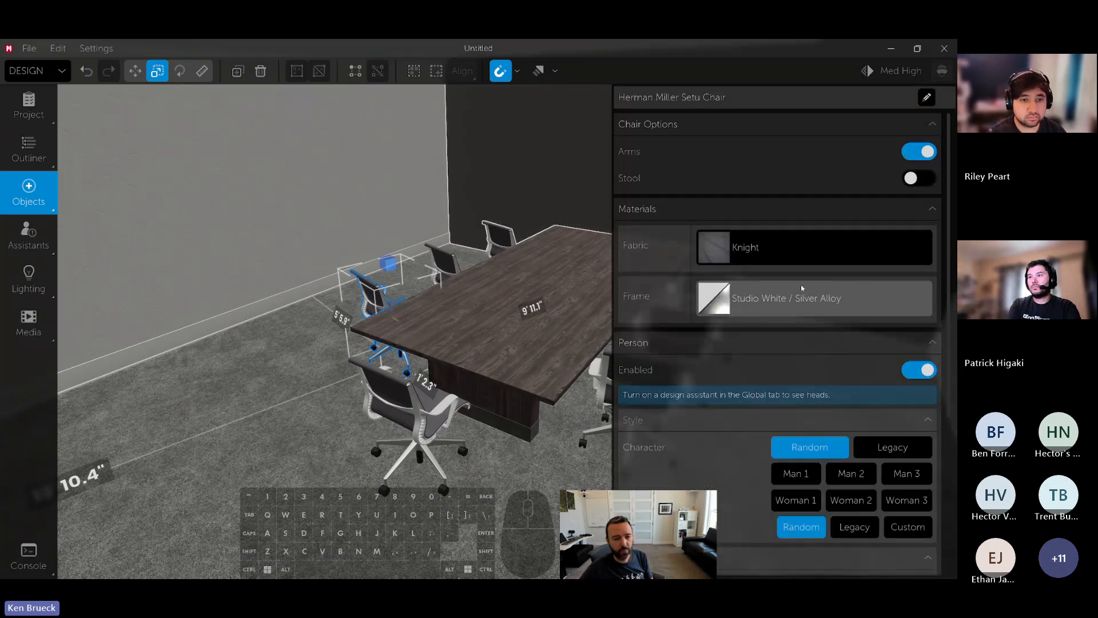
{"action": "left_click", "coordinate": [740, 255]}
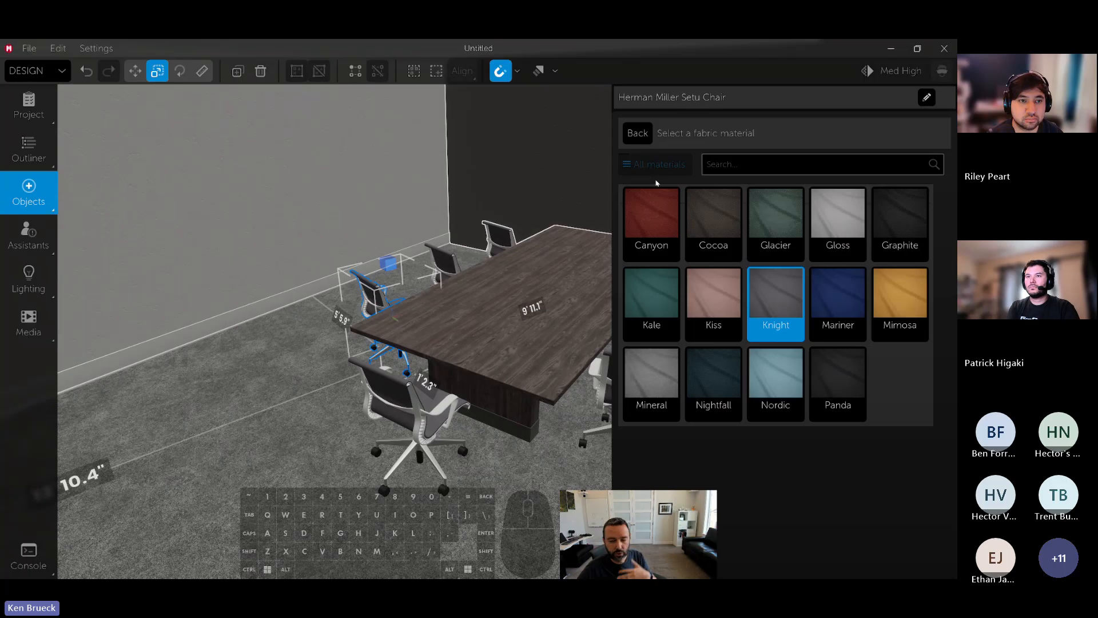
{"action": "left_click", "coordinate": [662, 215]}
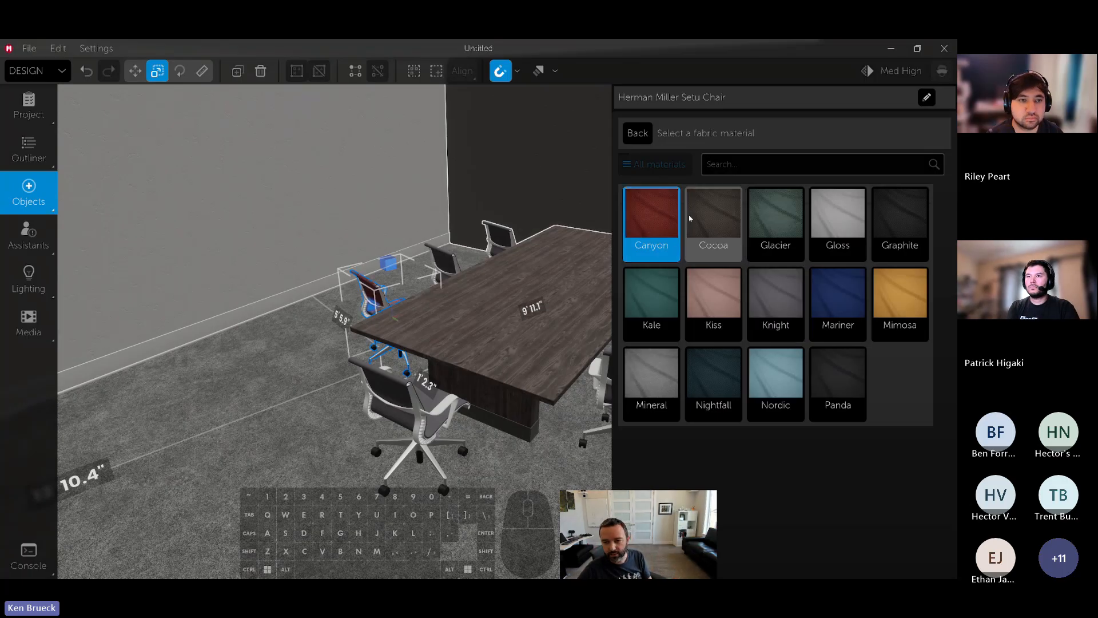
{"action": "left_click", "coordinate": [636, 133]}
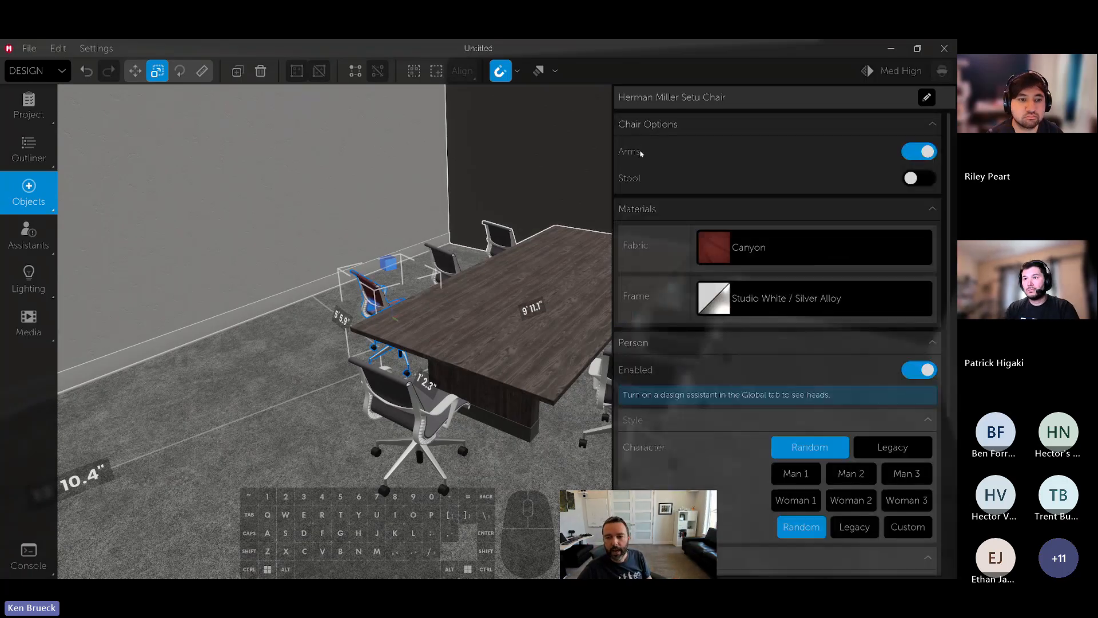
Try Graphite / Silver Alloy and Canyon as the selected chair's frame material
{"action": "left_click", "coordinate": [715, 289]}
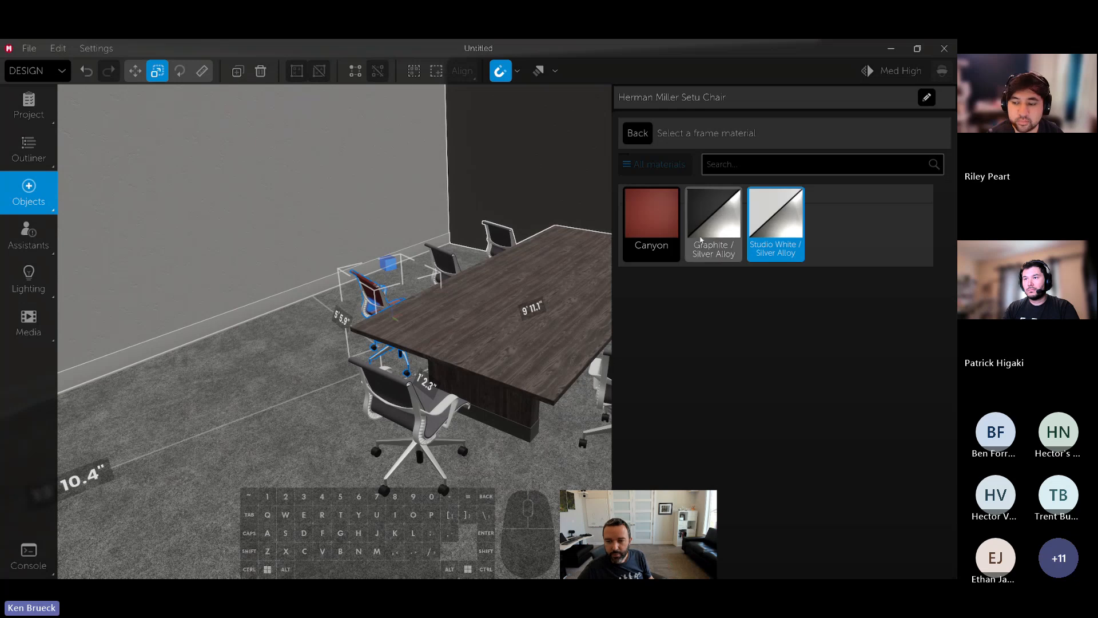
{"action": "left_click", "coordinate": [714, 220]}
{"action": "left_click", "coordinate": [670, 226]}
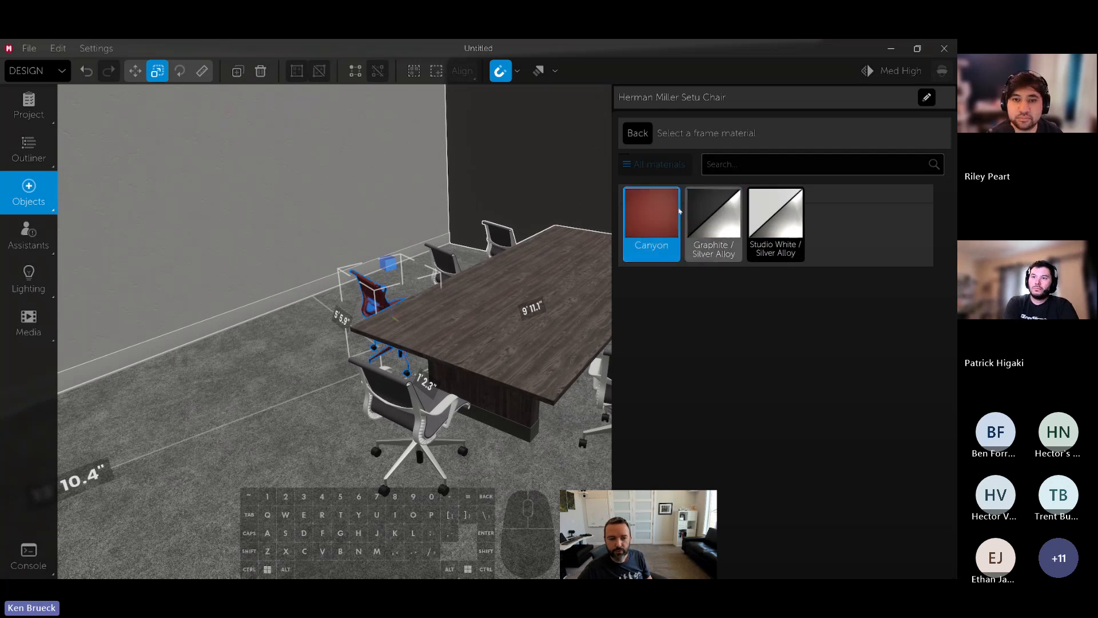
{"action": "left_click", "coordinate": [641, 136]}
Set the selected chair's frame material to Graphite / Silver Alloy
{"action": "right_click_drag", "start_coordinate": [549, 217], "coordinate": [578, 220]}
{"action": "key", "text": "a"}
{"action": "mouse_move", "coordinate": [451, 235]}
{"action": "right_mouse_down"}
{"action": "mouse_move", "coordinate": [486, 235]}
{"action": "mouse_move", "coordinate": [451, 235]}
{"action": "right_mouse_up"}
{"action": "mouse_move", "coordinate": [850, 215]}
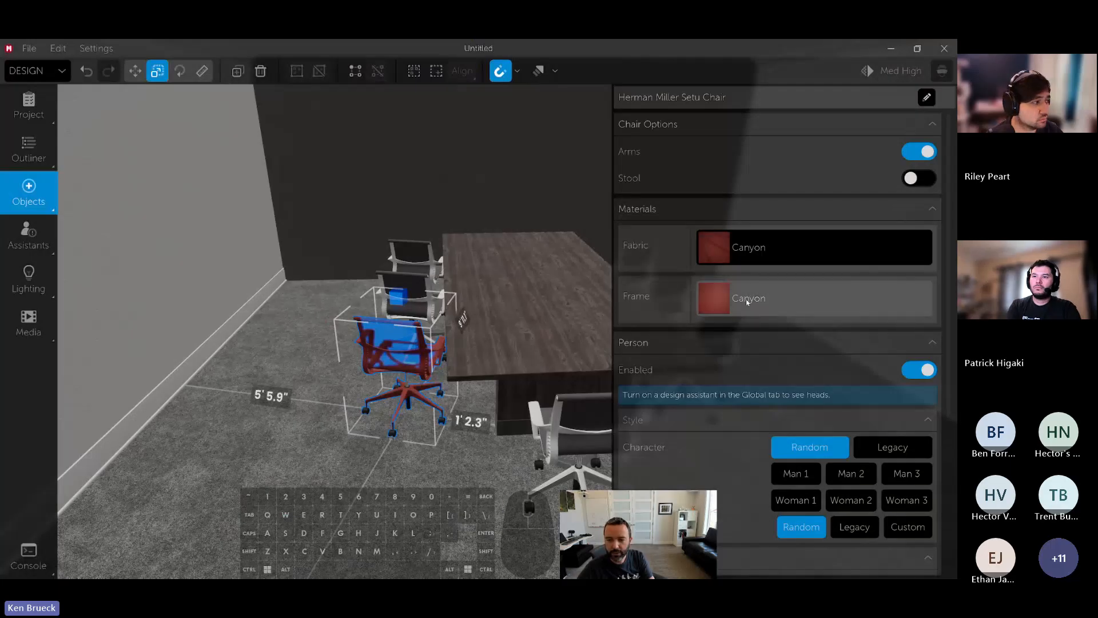
{"action": "left_click", "coordinate": [813, 298]}
{"action": "left_click", "coordinate": [714, 220]}
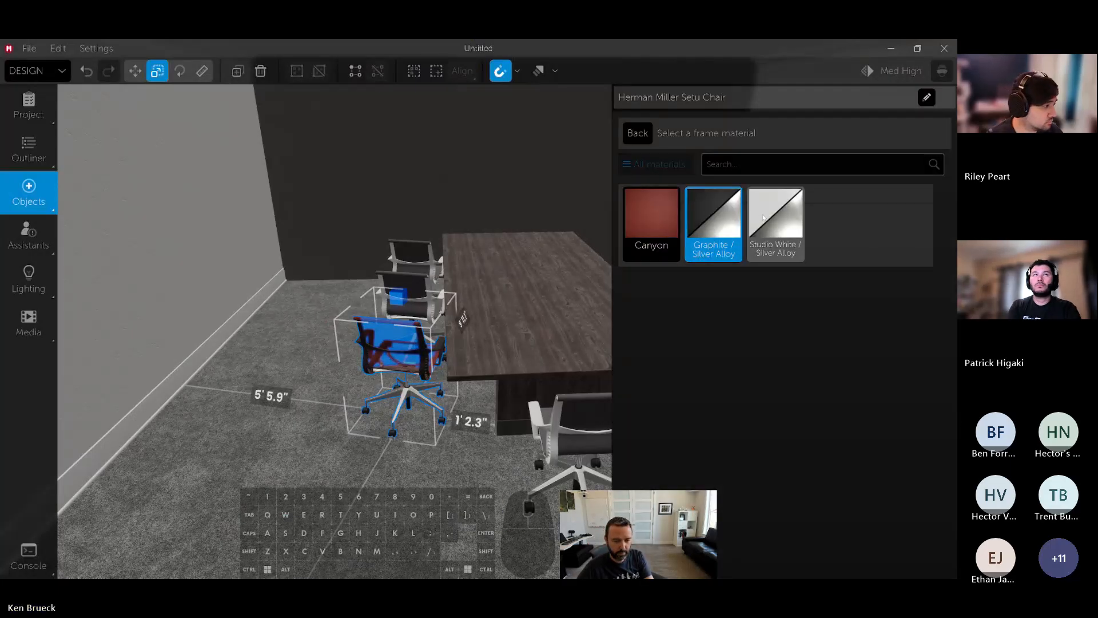
Select the Canyon chair nearest on the table's left side, and extend the selection to all similar Setu chairs
{"action": "key", "text": "d"}
{"action": "mouse_move", "coordinate": [537, 238]}
{"action": "right_mouse_down"}
{"action": "mouse_move", "coordinate": [495, 238]}
{"action": "mouse_move", "coordinate": [519, 238]}
{"action": "right_mouse_up"}
{"action": "key", "text": "d"}
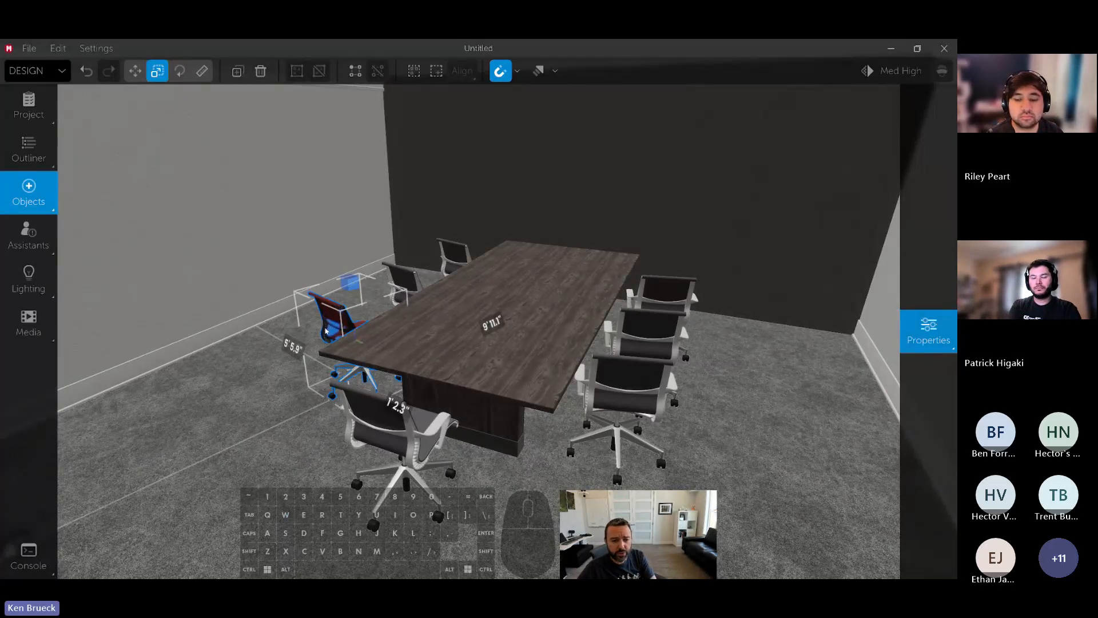
{"action": "left_click_drag", "start_coordinate": [333, 328], "coordinate": [237, 403], "text": "alt"}
{"action": "key", "text": "Delete"}
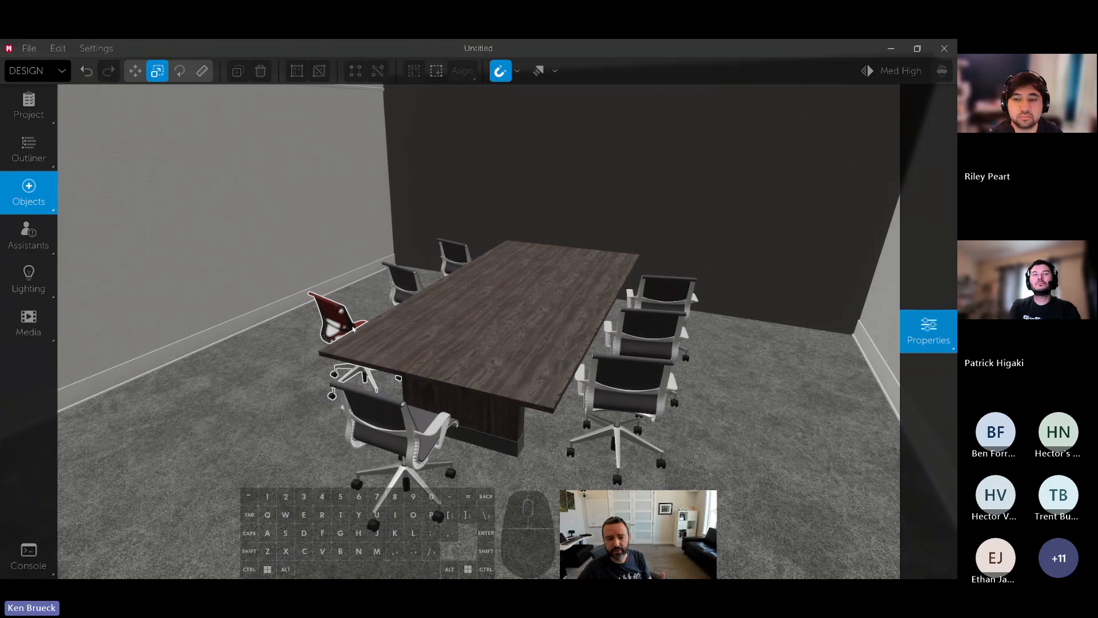
{"action": "left_click", "coordinate": [334, 317]}
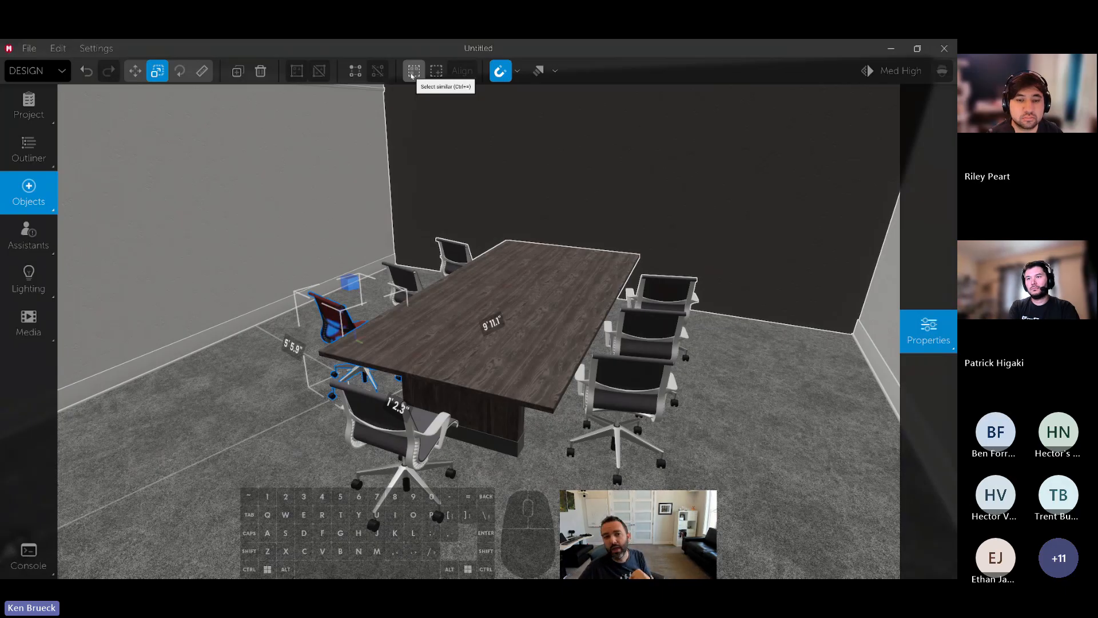
{"action": "left_click", "coordinate": [412, 73]}
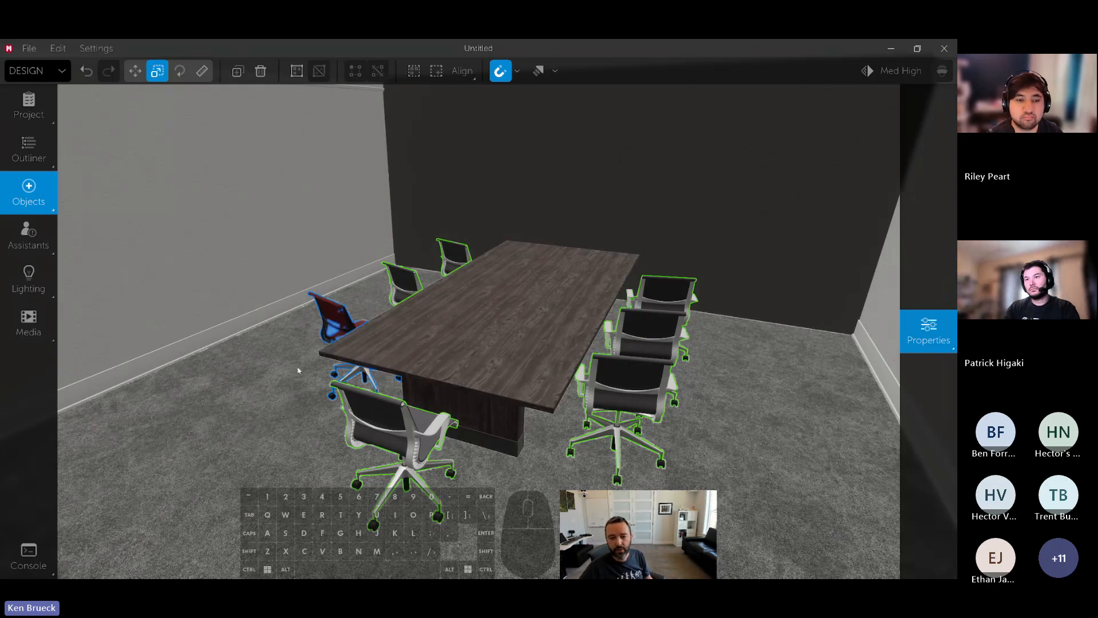
Set the fabric of all seven selected chairs to Canyon and their frame material to Graphite / Silver Alloy
{"action": "mouse_move", "coordinate": [928, 331]}
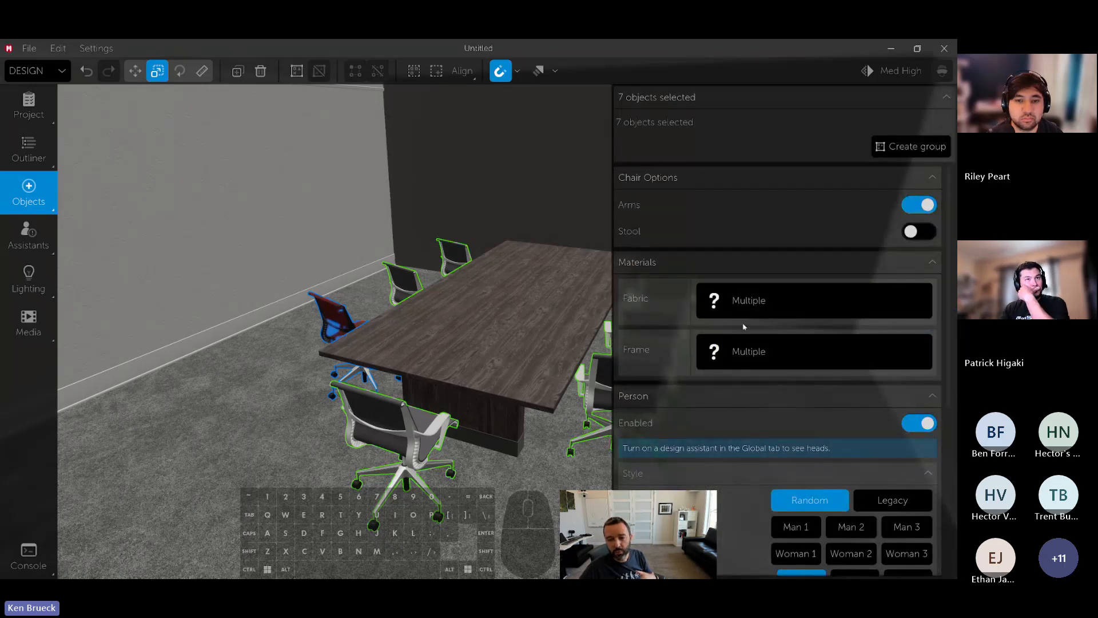
{"action": "left_click", "coordinate": [746, 311]}
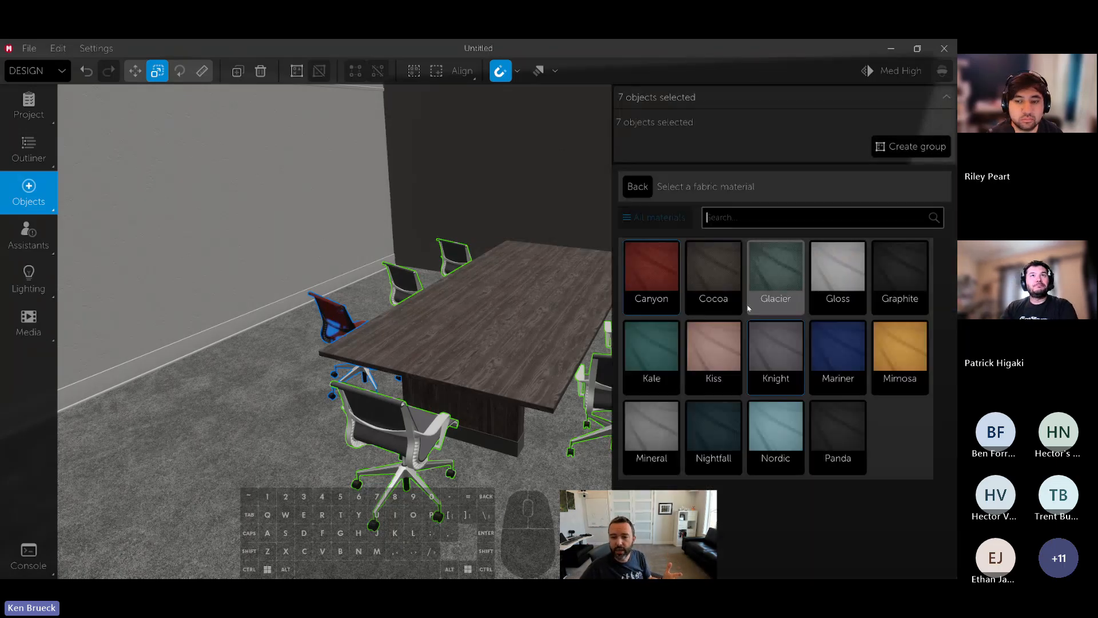
{"action": "left_click", "coordinate": [650, 279]}
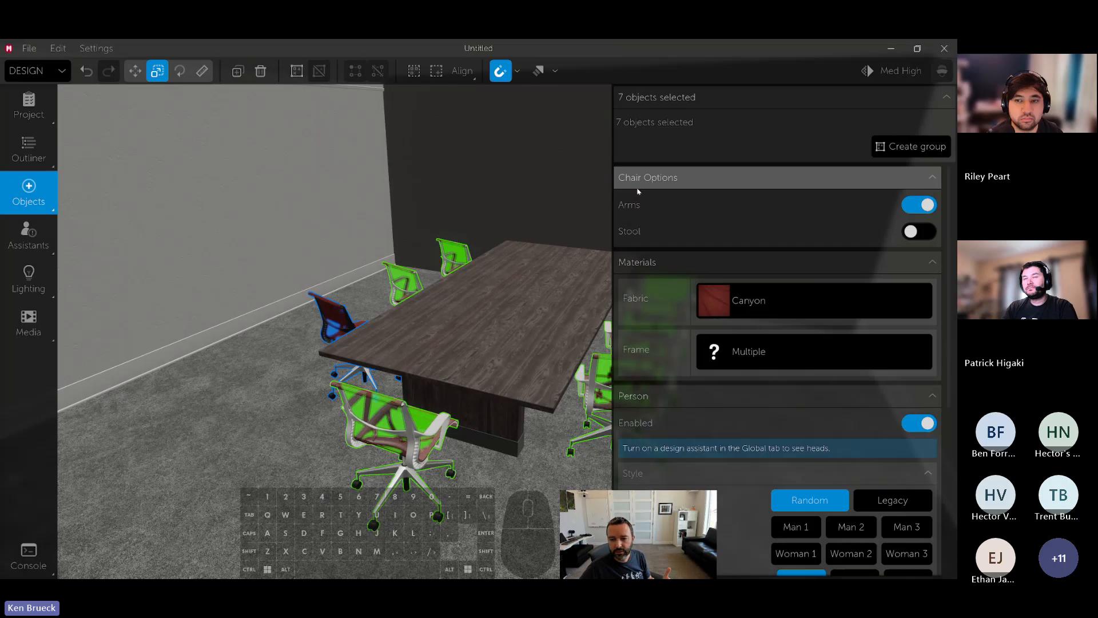
{"action": "left_click", "coordinate": [769, 351]}
{"action": "left_click", "coordinate": [702, 272]}
{"action": "right_click", "coordinate": [702, 272]}
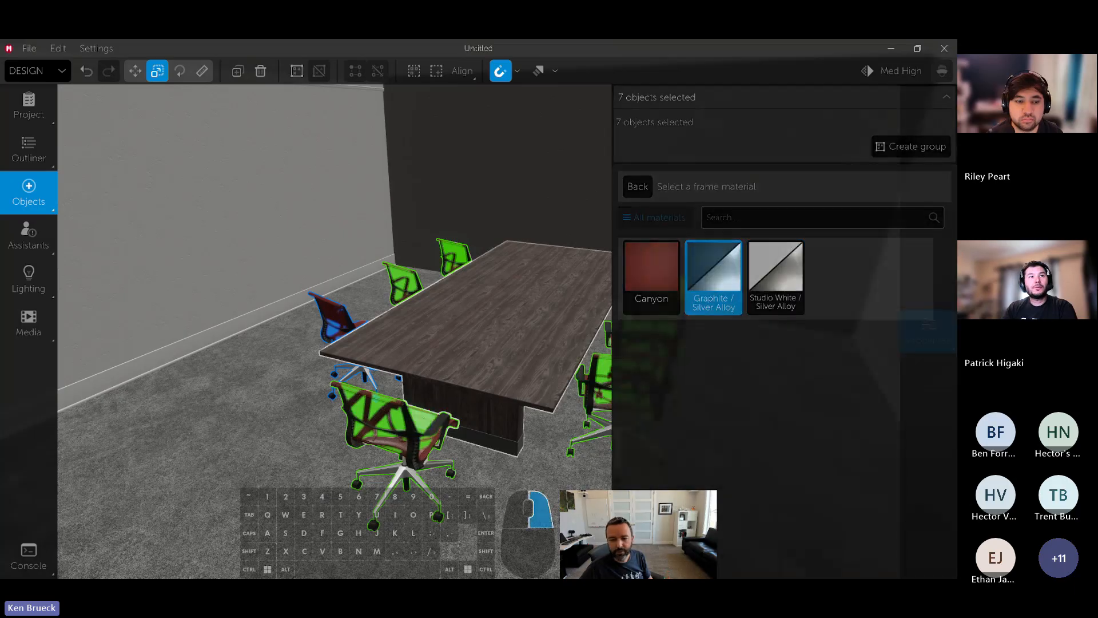
Select together the middle and nearest chairs on the table's left side, the near-end chair and the nearest right-side chair
{"action": "right_click_drag", "start_coordinate": [702, 272], "coordinate": [809, 276]}
{"action": "key", "text": "w"}
{"action": "key", "text": "a"}
{"action": "key", "text": "d"}
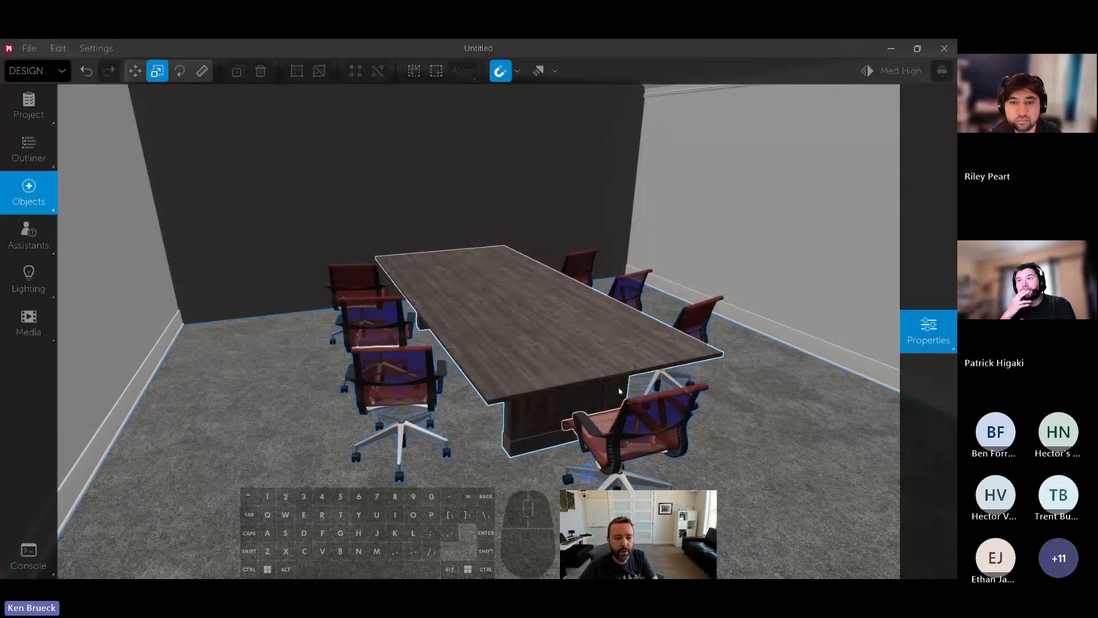
{"action": "left_click", "coordinate": [393, 333]}
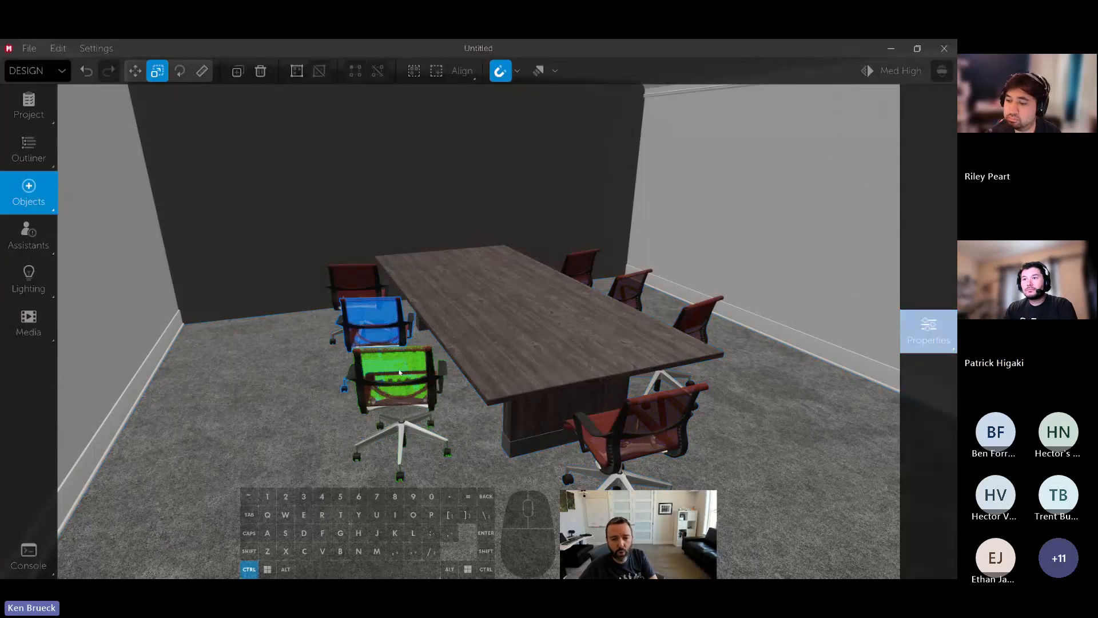
{"action": "left_click", "coordinate": [651, 421], "text": "ctrl"}
{"action": "left_click", "coordinate": [696, 323], "text": "ctrl"}
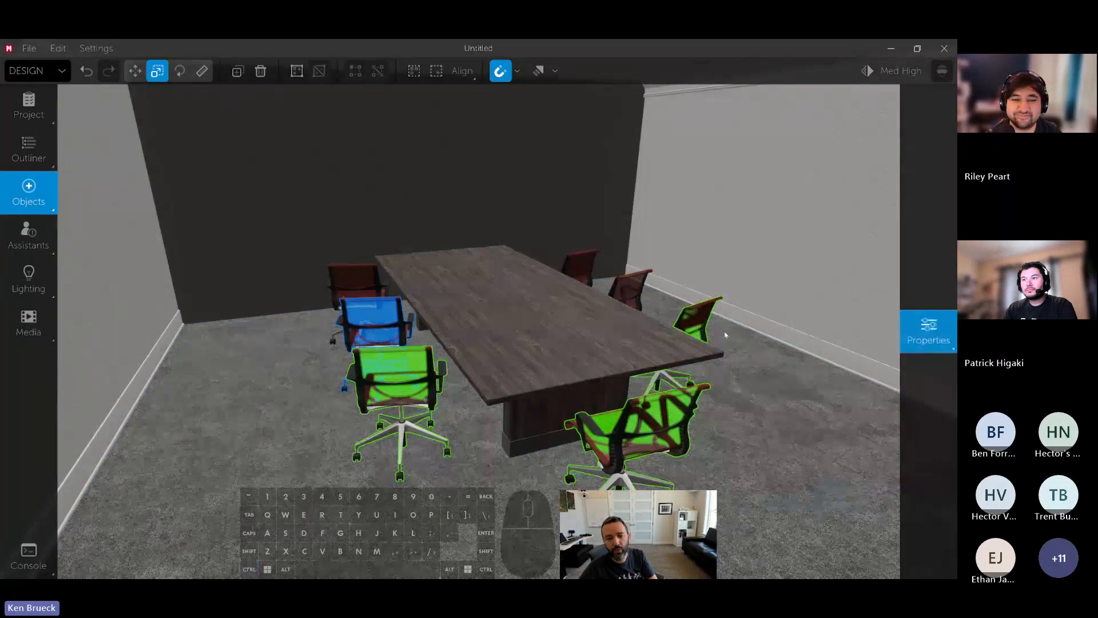
Clear the multiple selection and select the farthest chair on the table's right side
{"action": "mouse_move", "coordinate": [725, 334]}
{"action": "right_mouse_down"}
{"action": "mouse_move", "coordinate": [787, 351]}
{"action": "mouse_move", "coordinate": [715, 321]}
{"action": "mouse_move", "coordinate": [699, 328]}
{"action": "mouse_move", "coordinate": [720, 335]}
{"action": "right_mouse_up"}
{"action": "key", "text": "s"}
{"action": "key", "text": "d"}
{"action": "left_click", "coordinate": [690, 326]}
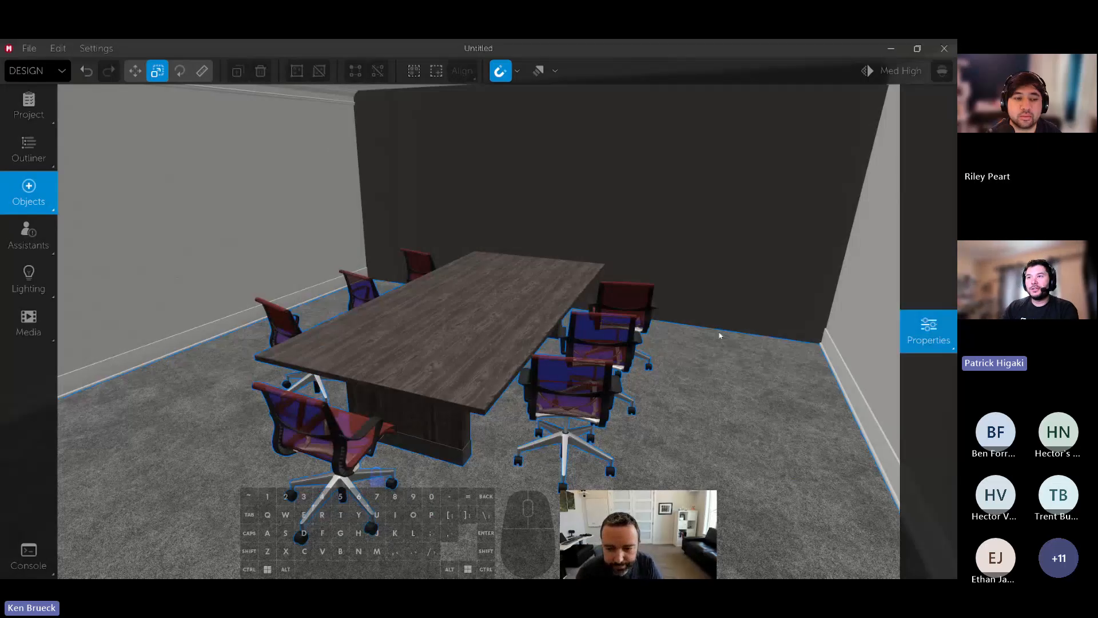
{"action": "left_click", "coordinate": [649, 316]}
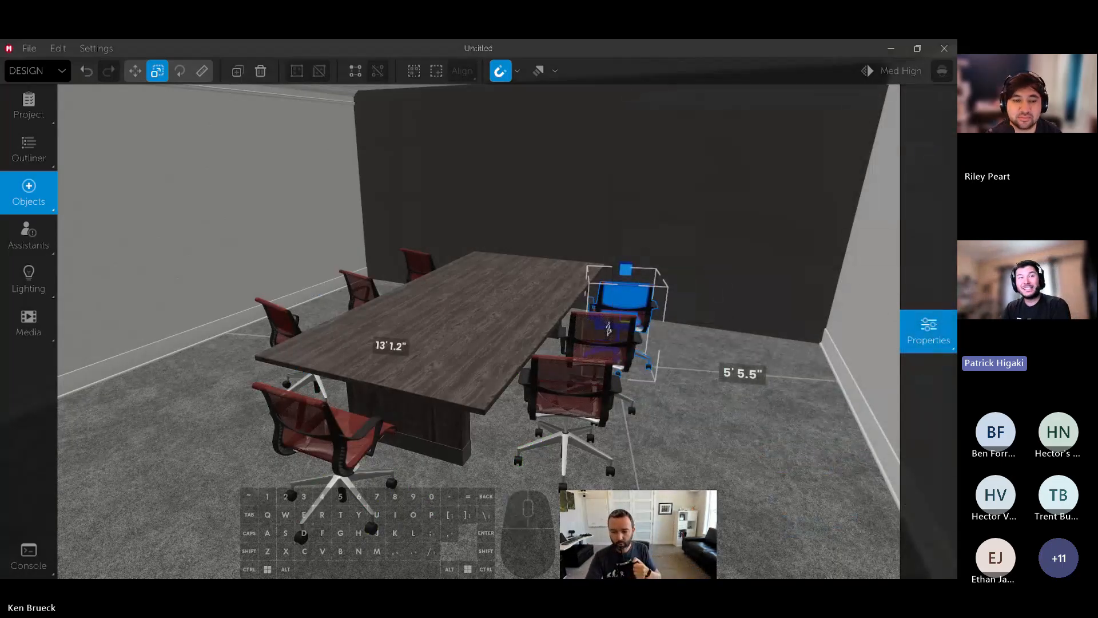
{"action": "left_click", "coordinate": [608, 328]}
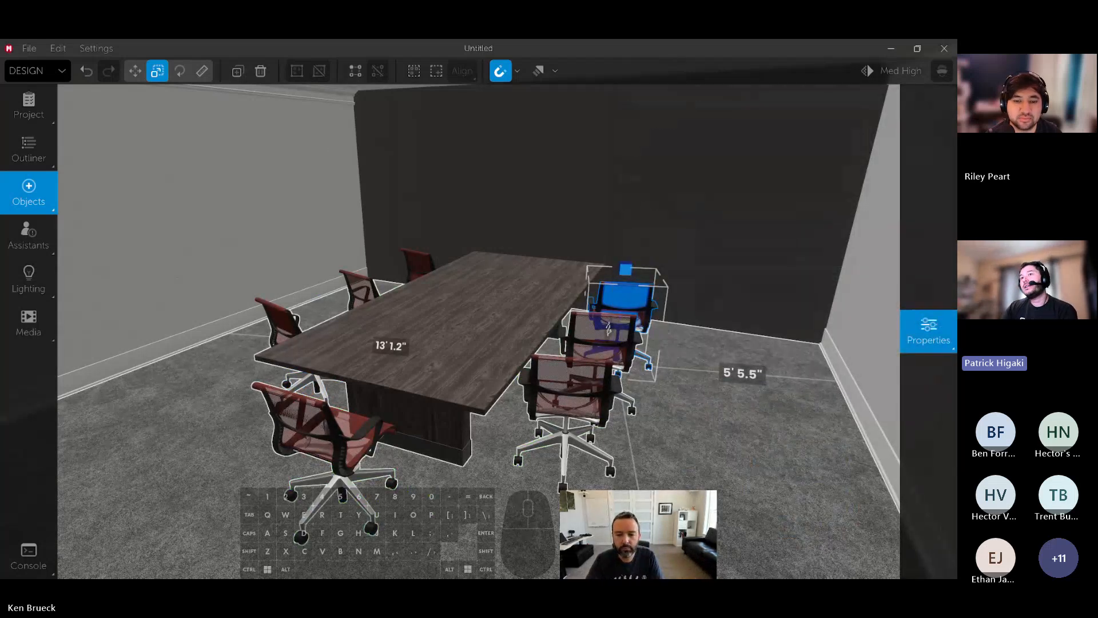
Select the ceiling, search all materials for glass, and apply Transparent glass as its material
{"action": "left_click", "coordinate": [553, 187]}
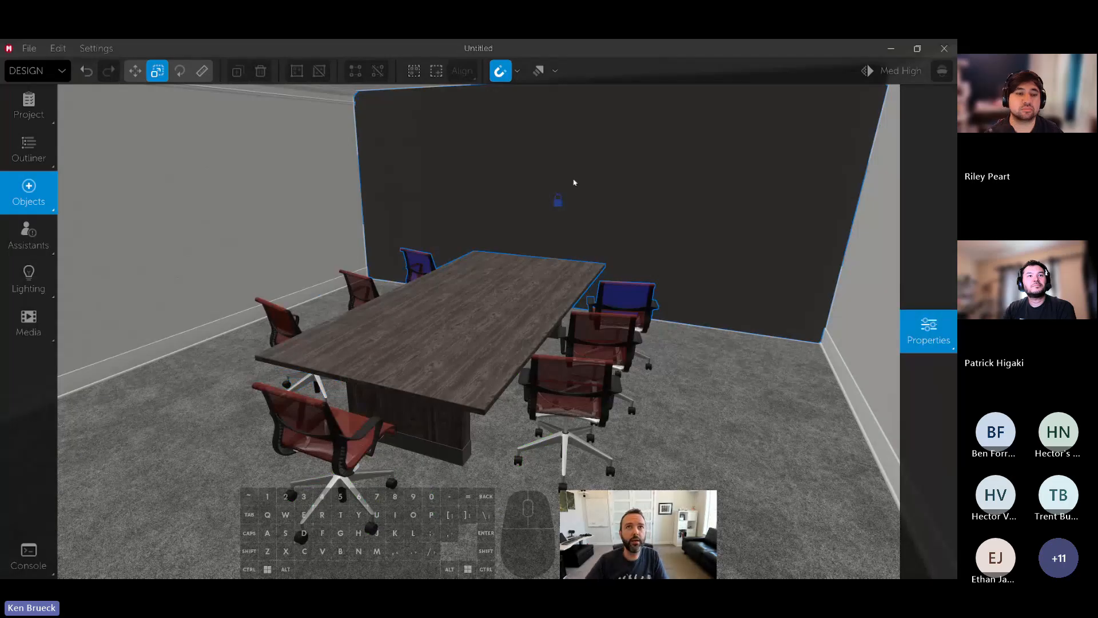
{"action": "mouse_move", "coordinate": [589, 187]}
{"action": "right_mouse_down", "text": "shift"}
{"action": "mouse_move", "coordinate": [589, 214]}
{"action": "mouse_move", "coordinate": [589, 187]}
{"action": "right_mouse_up", "text": "shift"}
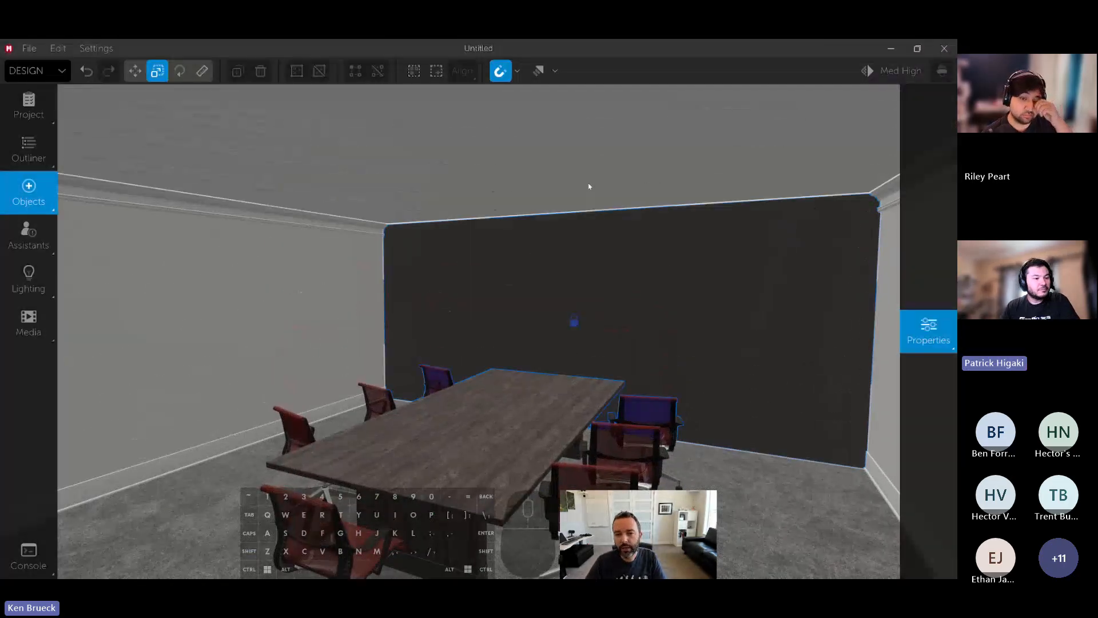
{"action": "left_click", "coordinate": [514, 173]}
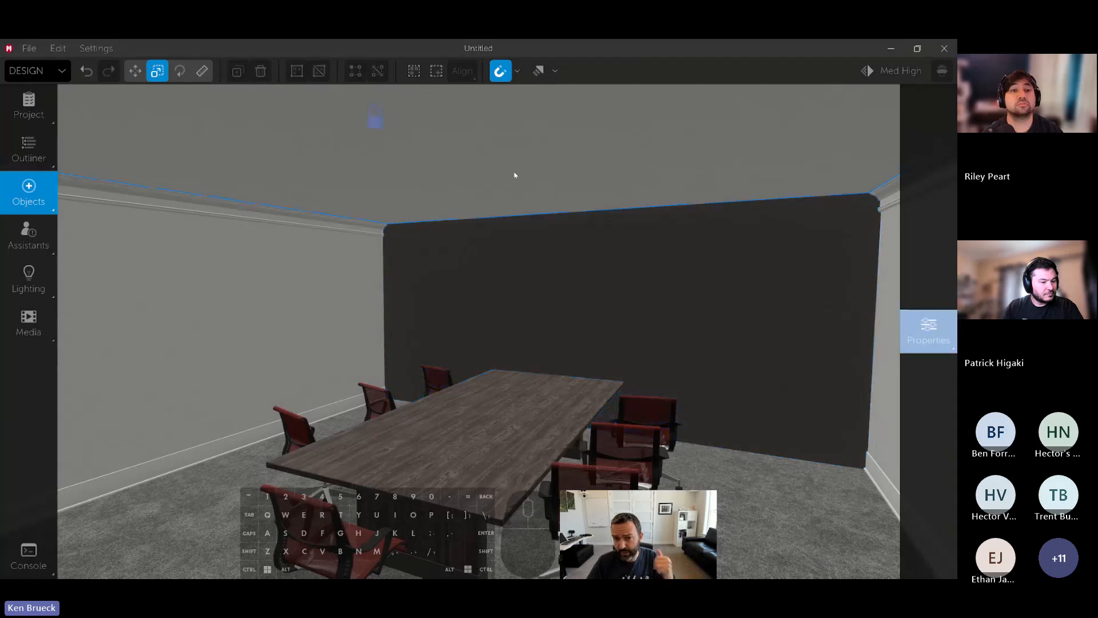
{"action": "mouse_move", "coordinate": [920, 329]}
{"action": "left_click", "coordinate": [767, 164]}
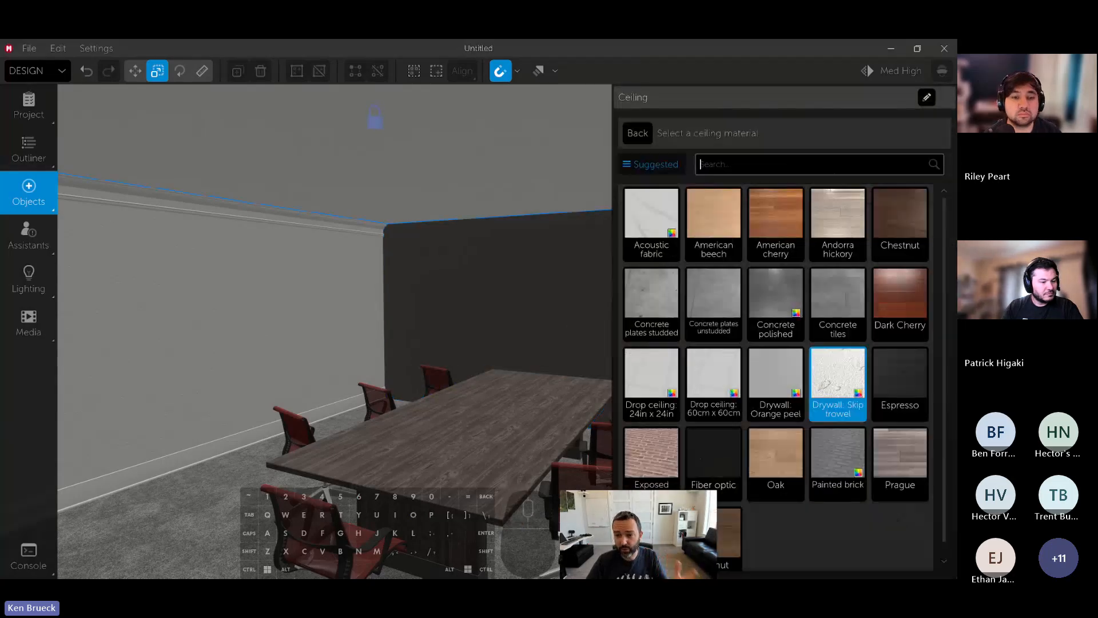
{"action": "left_click", "coordinate": [686, 165]}
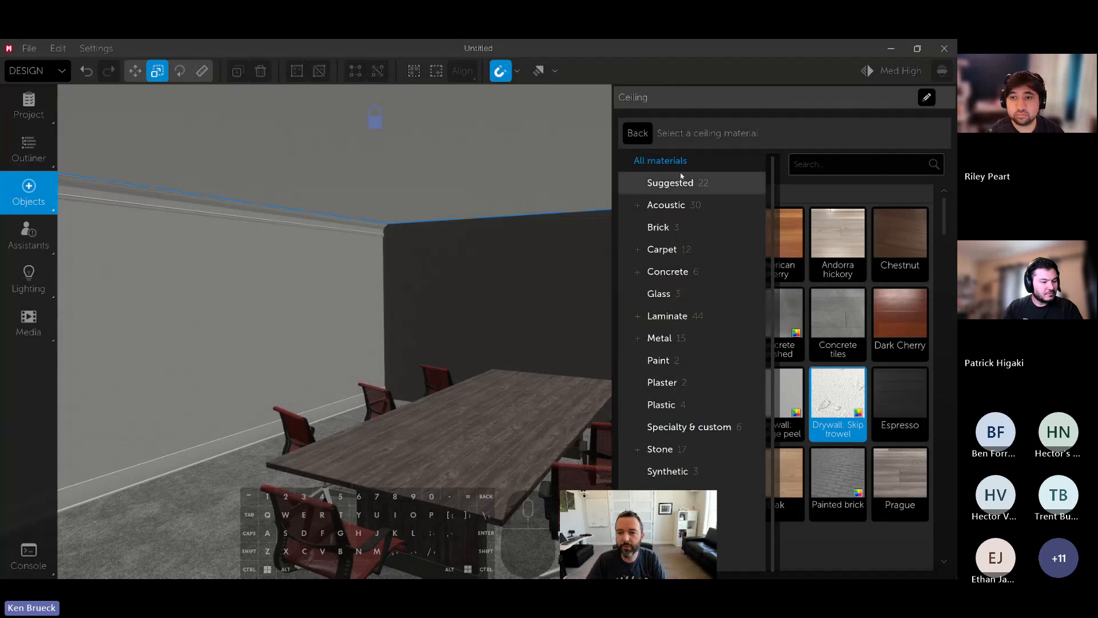
{"action": "left_click", "coordinate": [806, 165]}
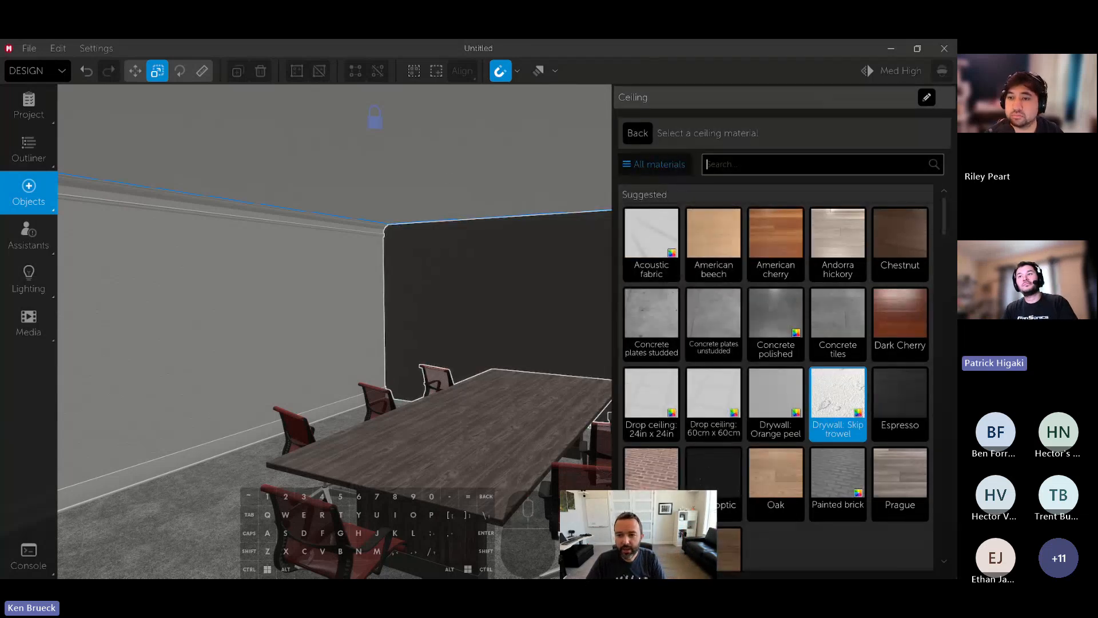
{"action": "type", "text": "glass"}
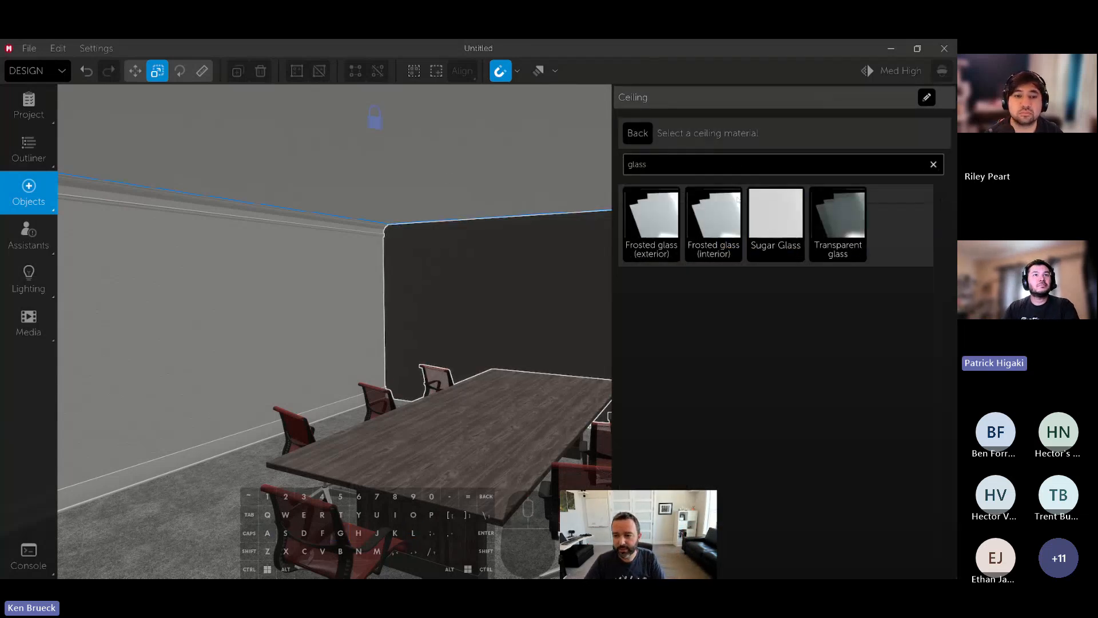
{"action": "left_click", "coordinate": [829, 218]}
Examine the room from above through the ceiling, and undo the ceiling material change
{"action": "right_click_drag", "start_coordinate": [552, 225], "coordinate": [458, 259]}
{"action": "key", "text": "space"}
{"action": "key", "text": "s"}
{"action": "key", "text": "a"}
{"action": "key", "text": "space"}
{"action": "key", "text": "s"}
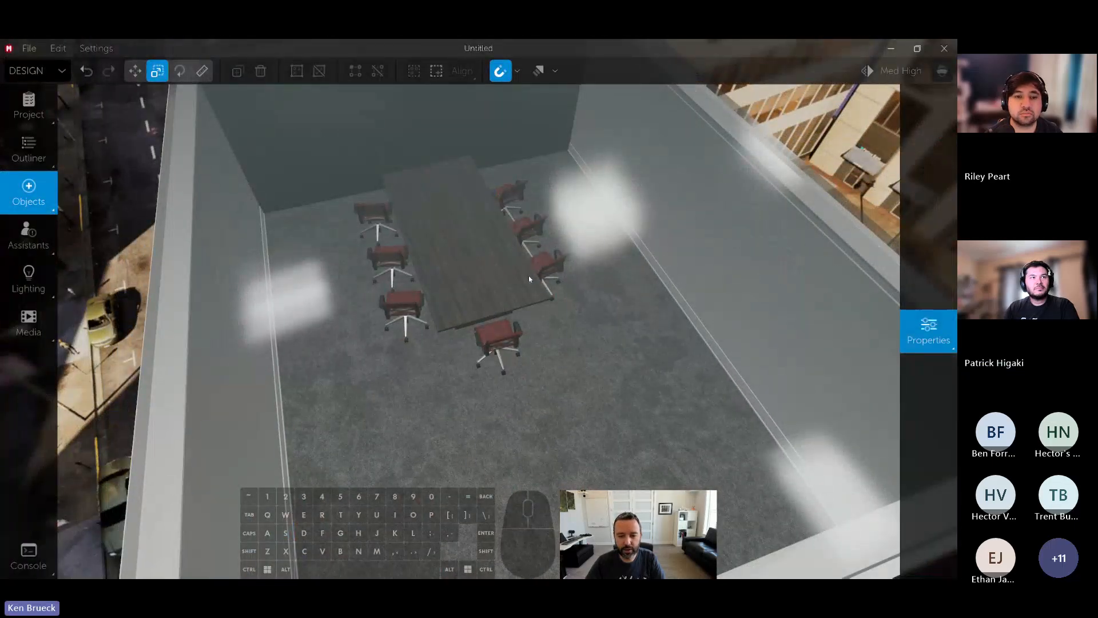
{"action": "key", "text": "w"}
{"action": "right_click_drag", "start_coordinate": [529, 279], "coordinate": [548, 257]}
{"action": "key", "text": "d"}
{"action": "key", "text": "shift"}
{"action": "key", "text": "w"}
{"action": "key", "text": "ctrl+z"}
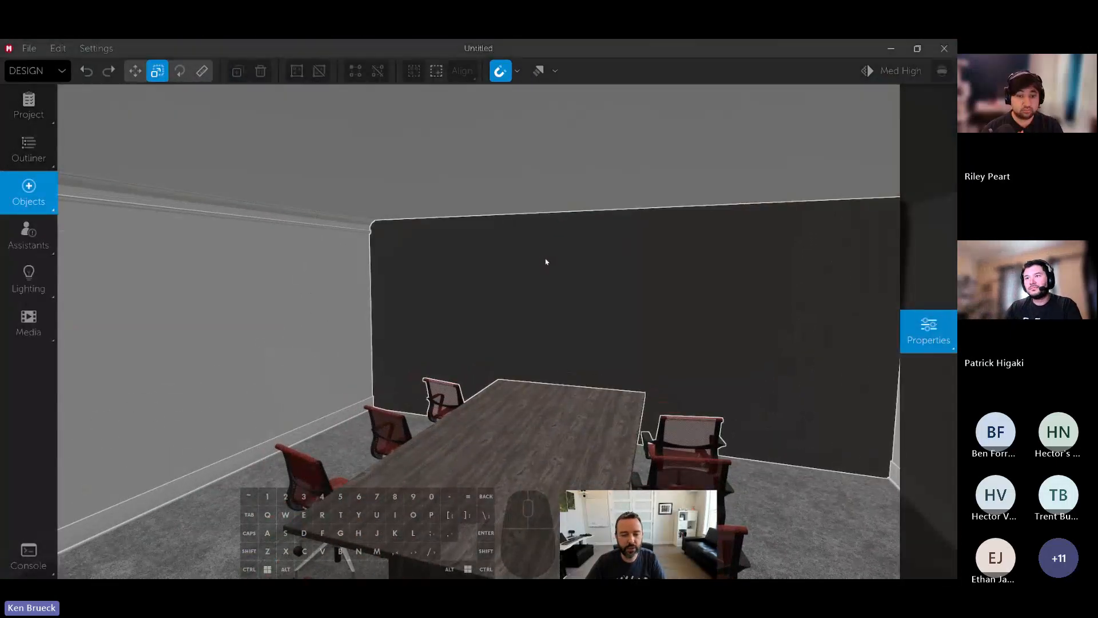
Hide the ceiling and undo the hiding
{"action": "left_click", "coordinate": [437, 178]}
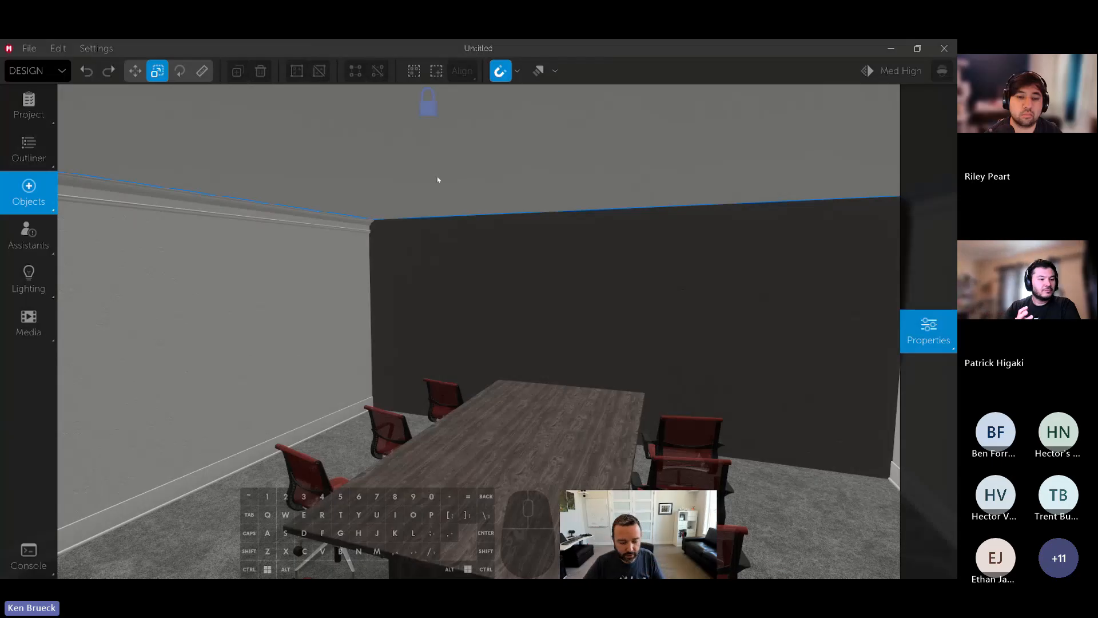
{"action": "key", "text": "ctrl+h"}
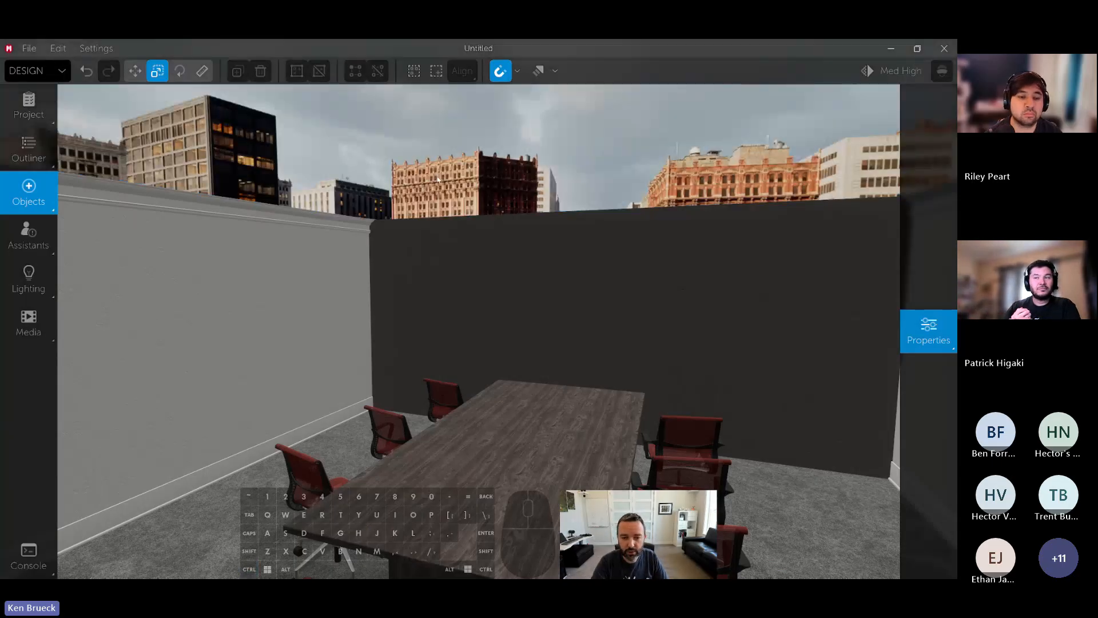
{"action": "key", "text": "ctrl+z"}
Switch the ceiling's Show object option off and back on
{"action": "left_click", "coordinate": [928, 330]}
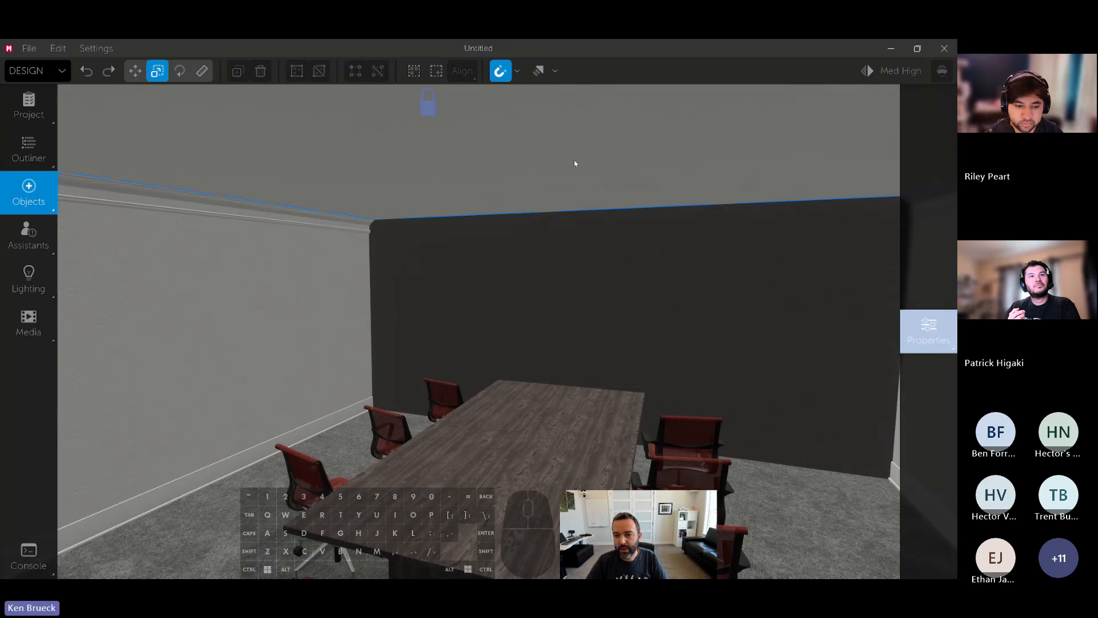
{"action": "mouse_move", "coordinate": [940, 197]}
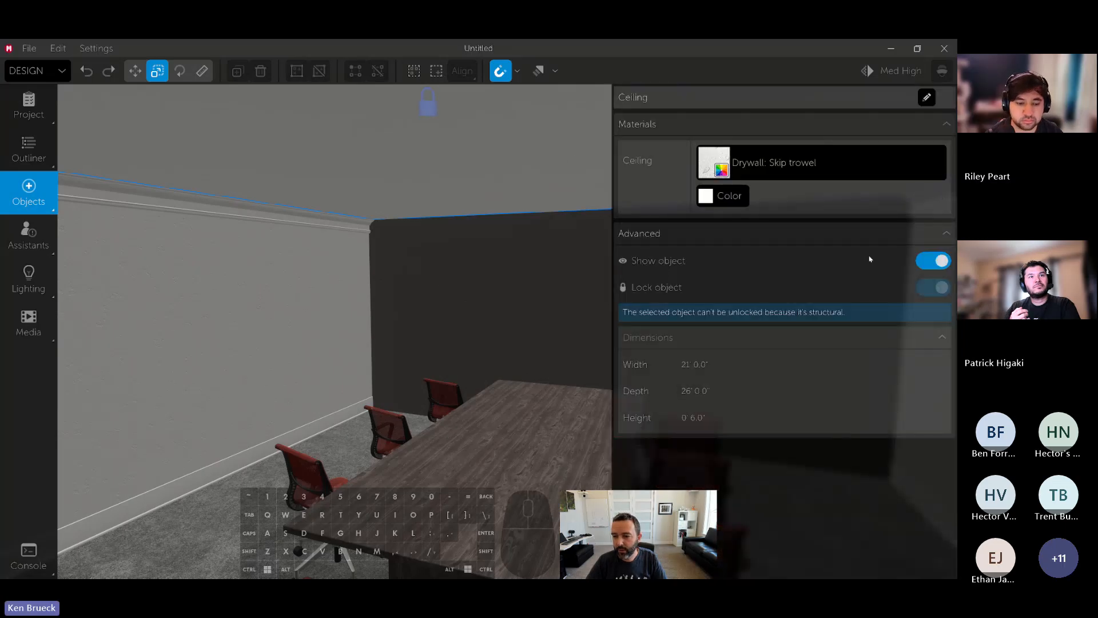
{"action": "left_click", "coordinate": [924, 261]}
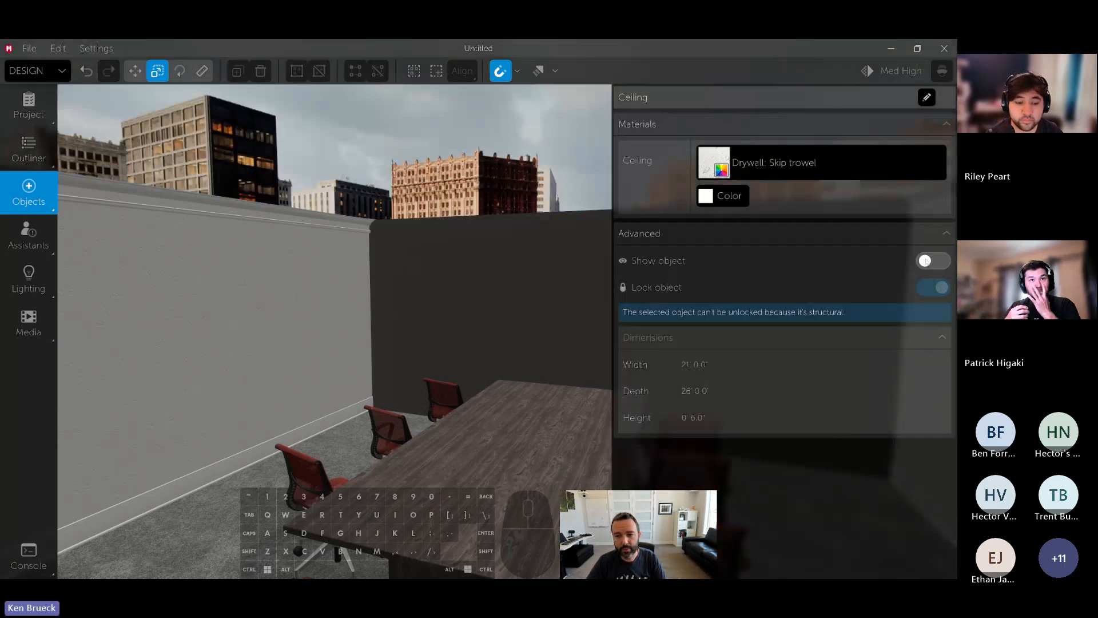
{"action": "left_click", "coordinate": [926, 260]}
{"action": "right_click_drag", "start_coordinate": [587, 262], "coordinate": [603, 261]}
{"action": "key", "text": "d"}
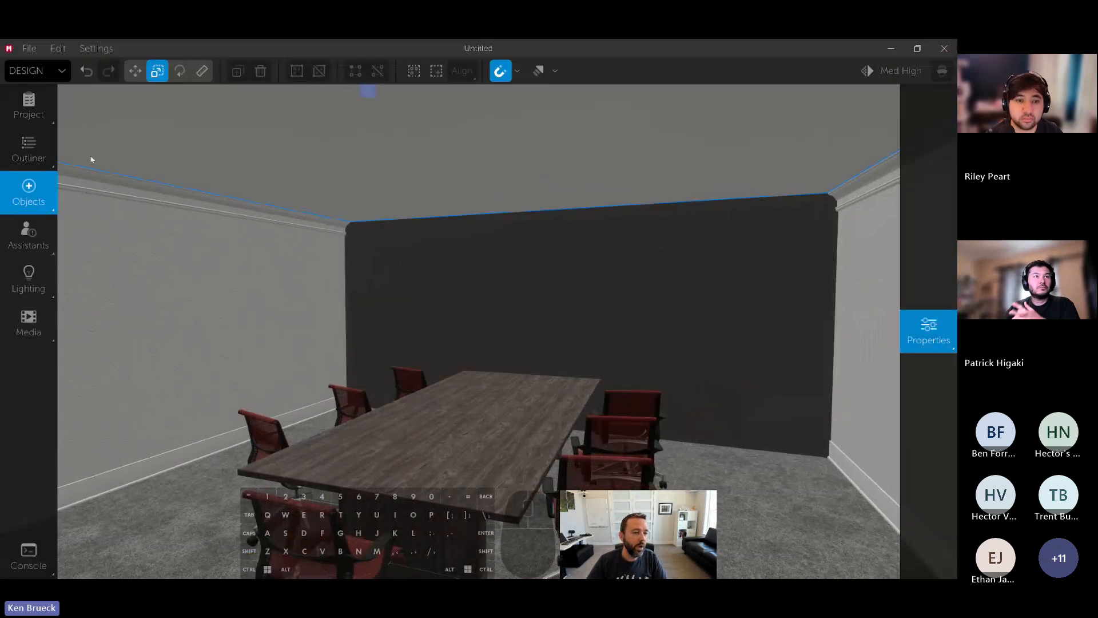
Expand the Floor entry to list the room's objects, and switch the ceiling's visibility off and back on in that list
{"action": "left_click", "coordinate": [29, 150]}
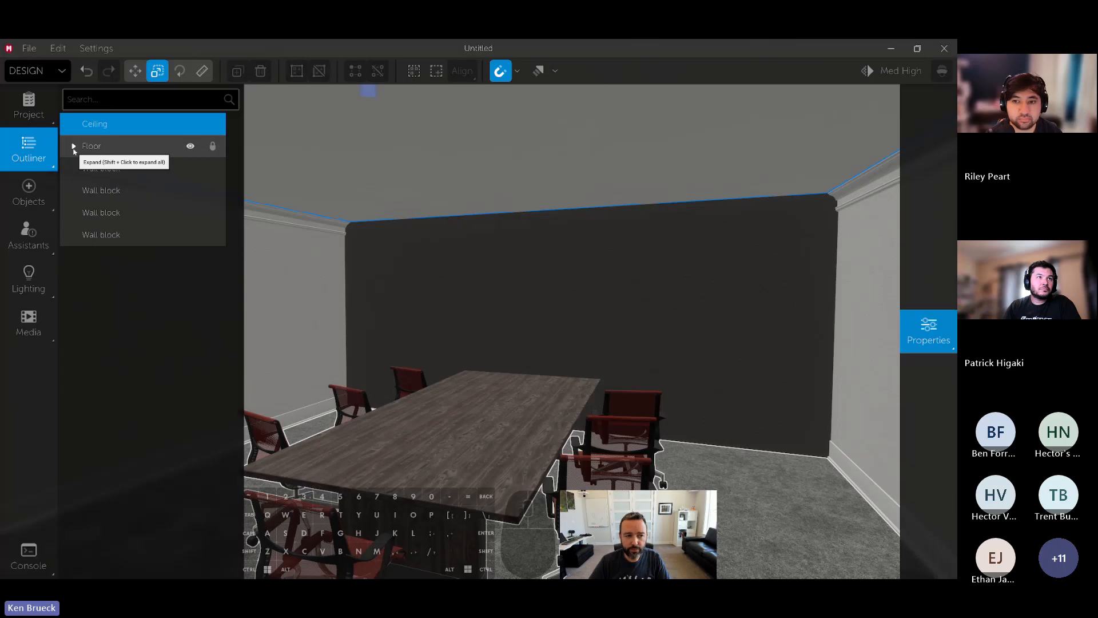
{"action": "right_click_drag", "start_coordinate": [527, 301], "coordinate": [366, 318]}
{"action": "key", "text": "a"}
{"action": "key", "text": "d"}
{"action": "key", "text": "s"}
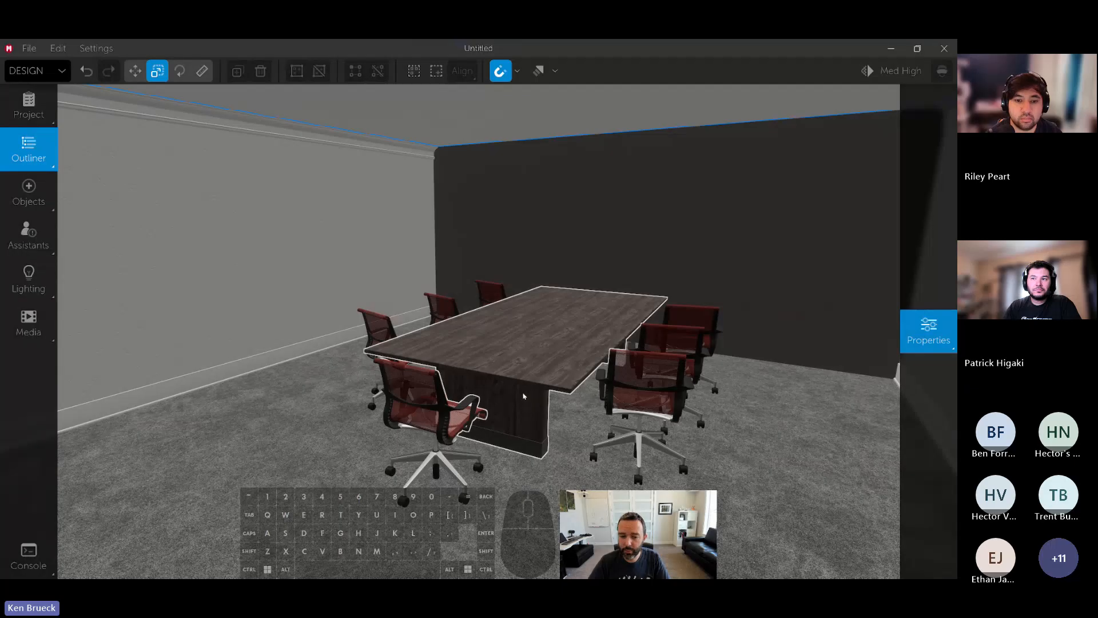
{"action": "left_click", "coordinate": [74, 147]}
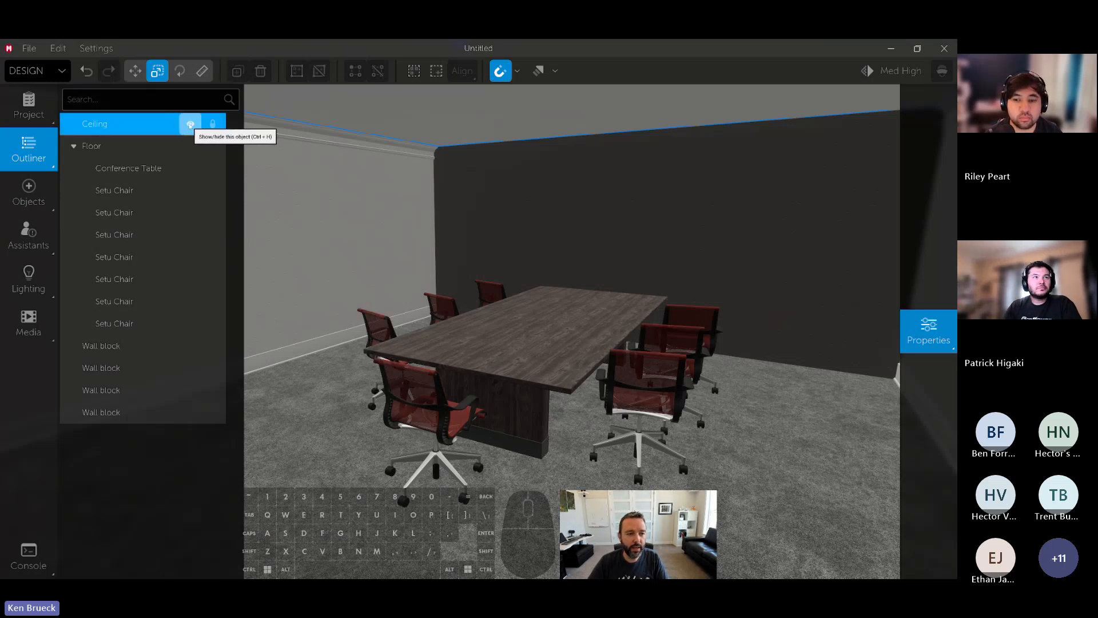
{"action": "left_click", "coordinate": [190, 124]}
{"action": "left_click", "coordinate": [191, 124]}
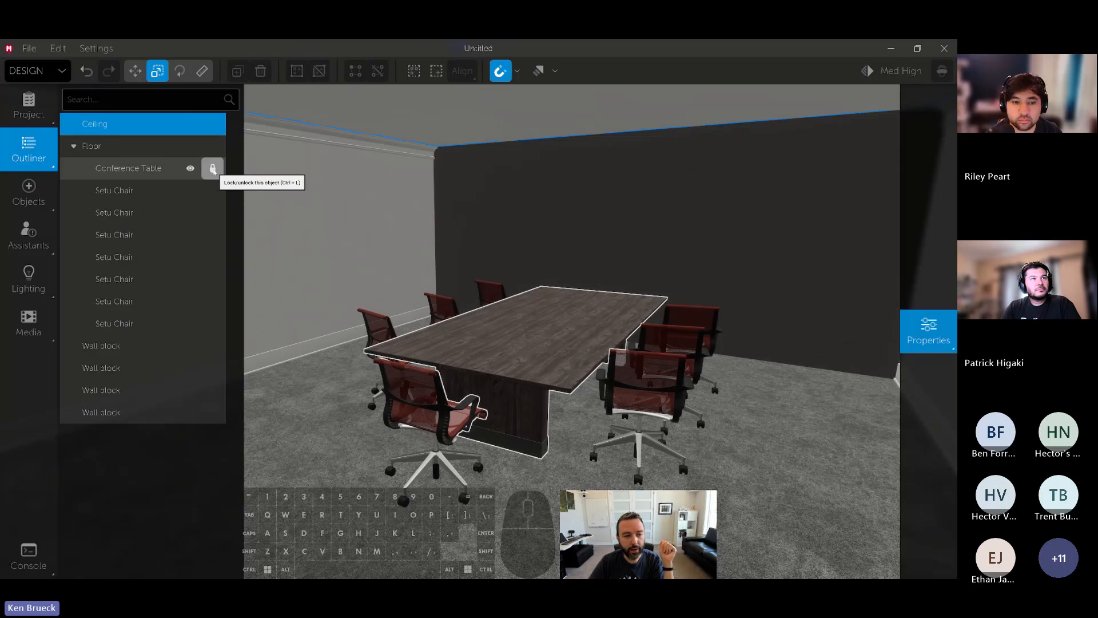
Select the conference table in the room
{"action": "left_click", "coordinate": [529, 351]}
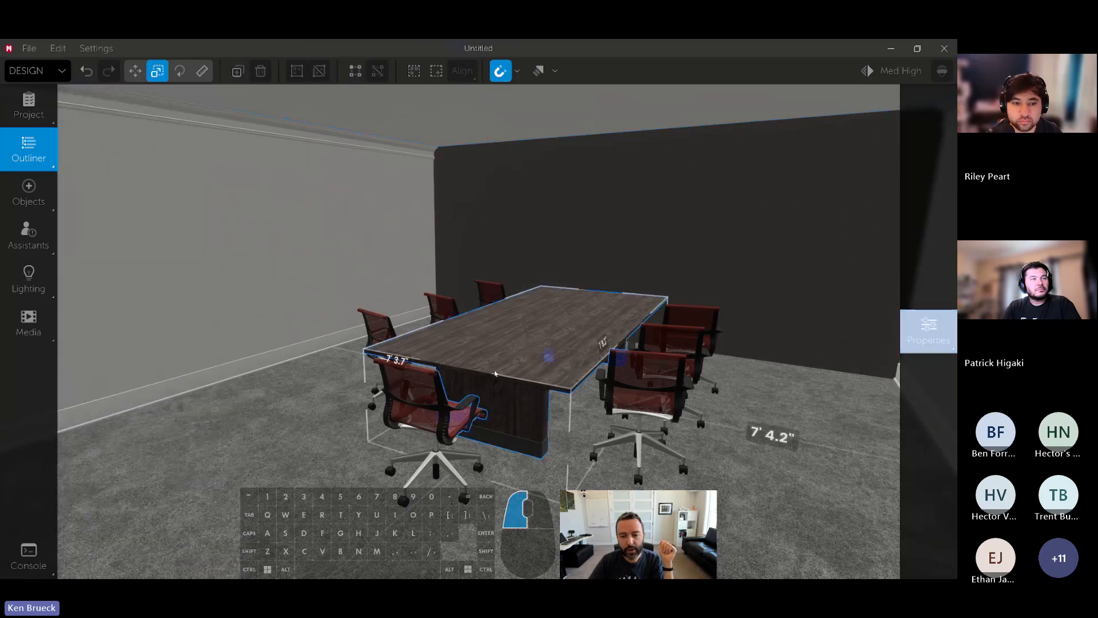
{"action": "left_click", "coordinate": [528, 352]}
{"action": "left_click", "coordinate": [517, 384]}
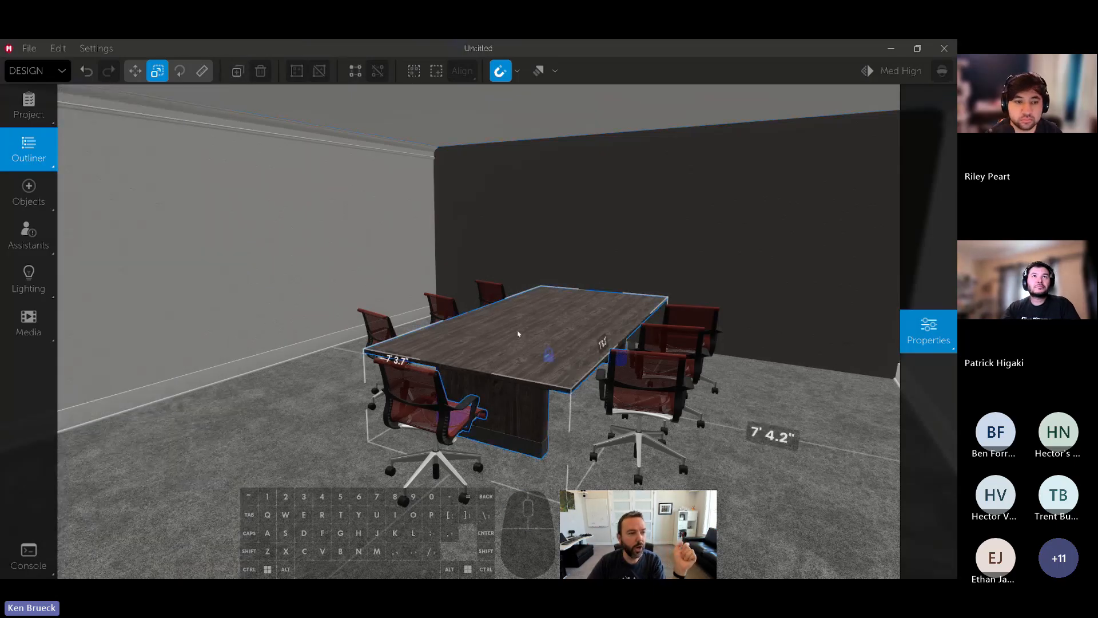
Switch the conference table's visibility off and back on in the room's object list
{"action": "mouse_move", "coordinate": [28, 156]}
{"action": "left_click", "coordinate": [191, 172]}
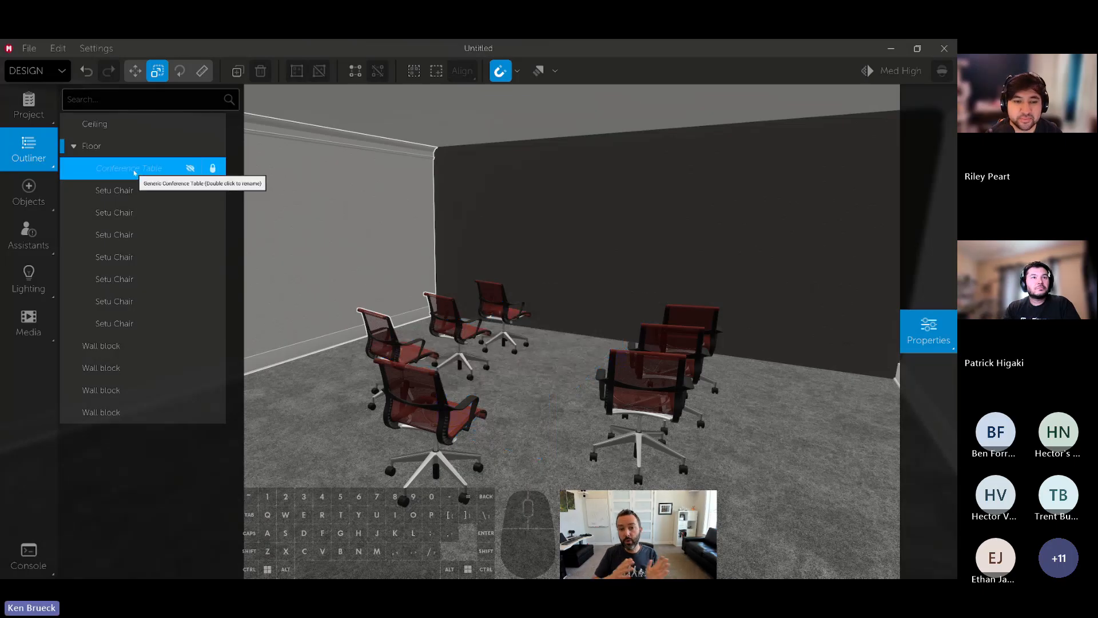
{"action": "left_click", "coordinate": [191, 168]}
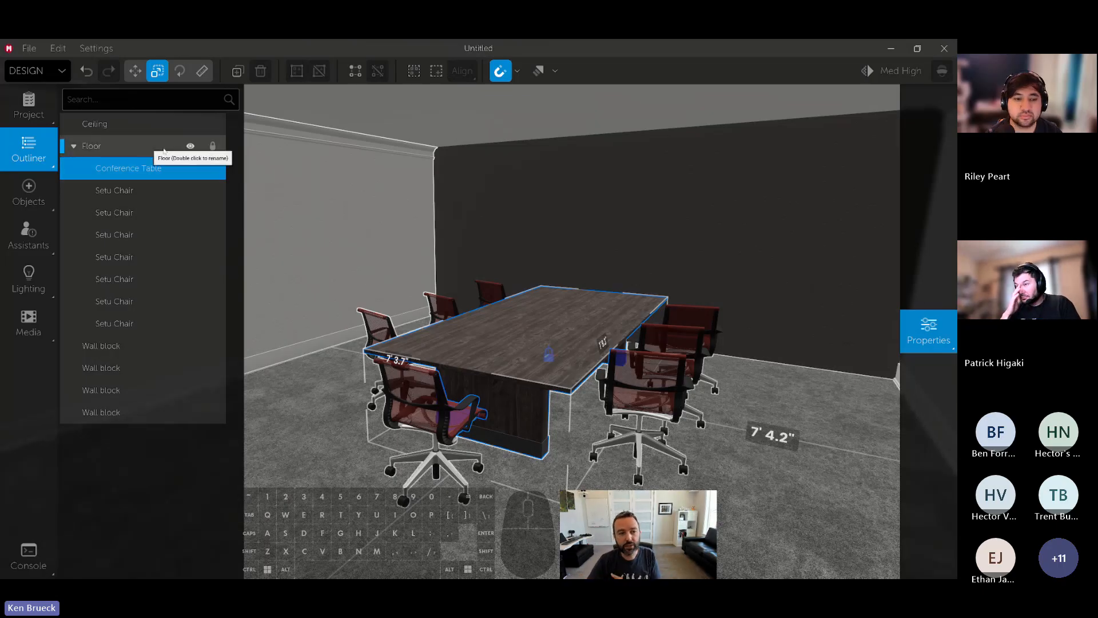
Hide the floor together with the furniture nested under it in the object list, and show it again
{"action": "left_click", "coordinate": [191, 147]}
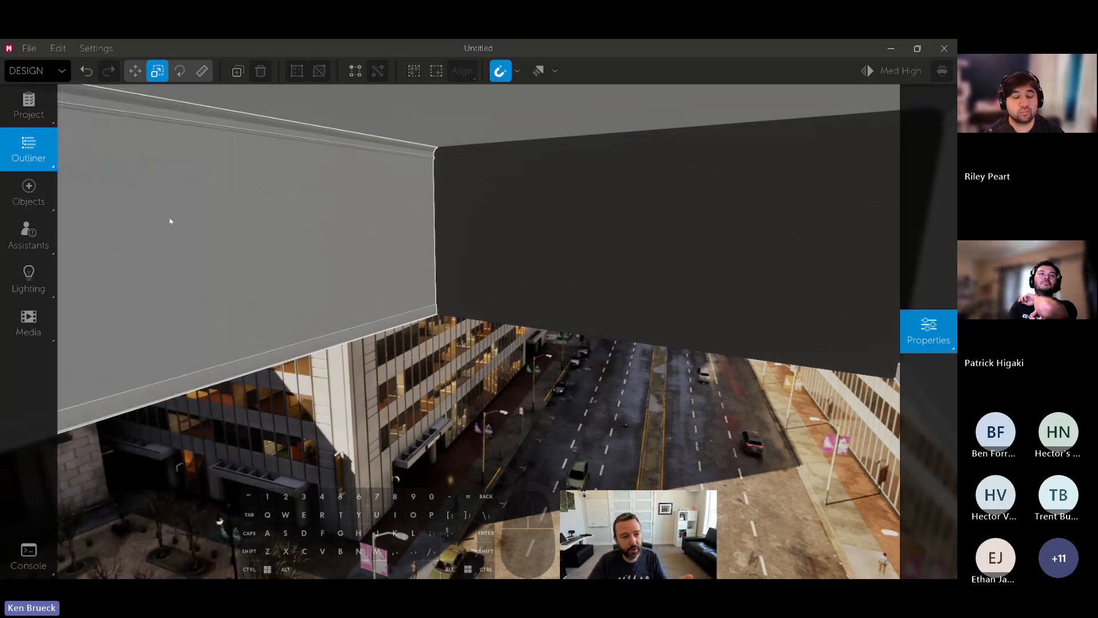
{"action": "left_click", "coordinate": [35, 158]}
{"action": "left_click", "coordinate": [190, 147]}
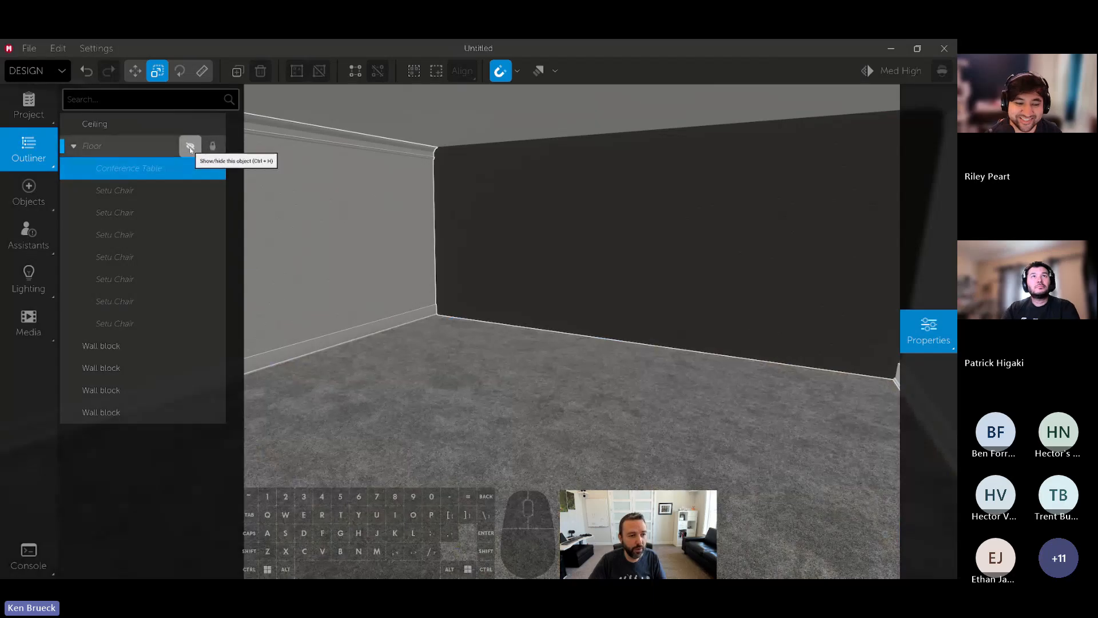
{"action": "left_click", "coordinate": [190, 148]}
{"action": "right_click_drag", "start_coordinate": [355, 229], "coordinate": [598, 311]}
{"action": "key", "text": "w"}
{"action": "key", "text": "a"}
{"action": "key", "text": "s"}
{"action": "key", "text": "shift"}
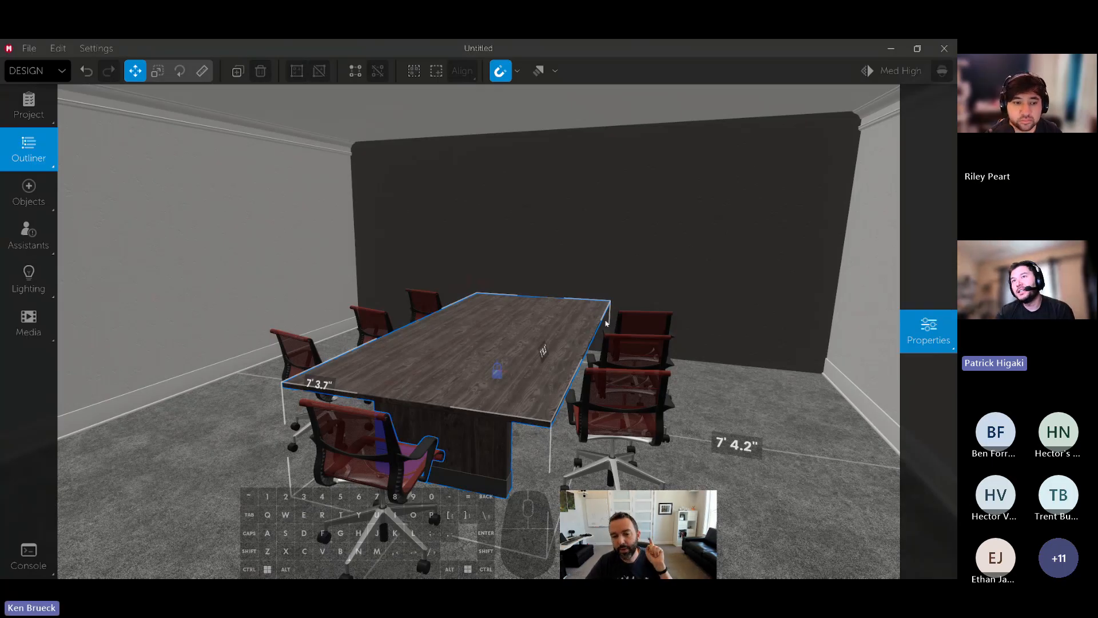
{"action": "right_click_drag", "start_coordinate": [606, 323], "coordinate": [624, 305]}
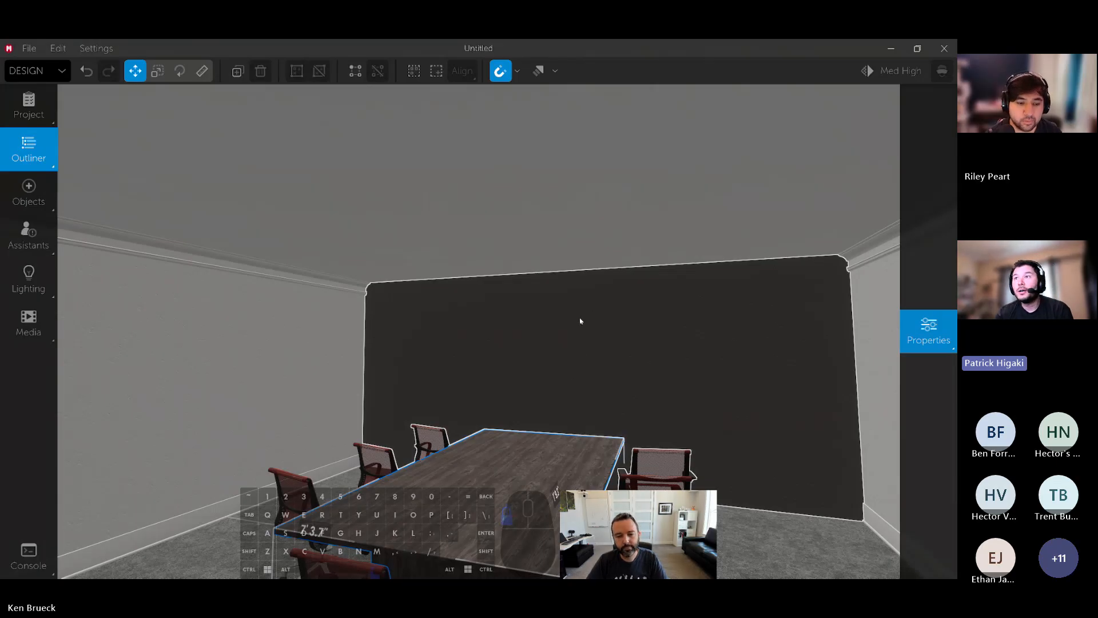
{"action": "right_click_drag", "start_coordinate": [580, 321], "coordinate": [599, 355]}
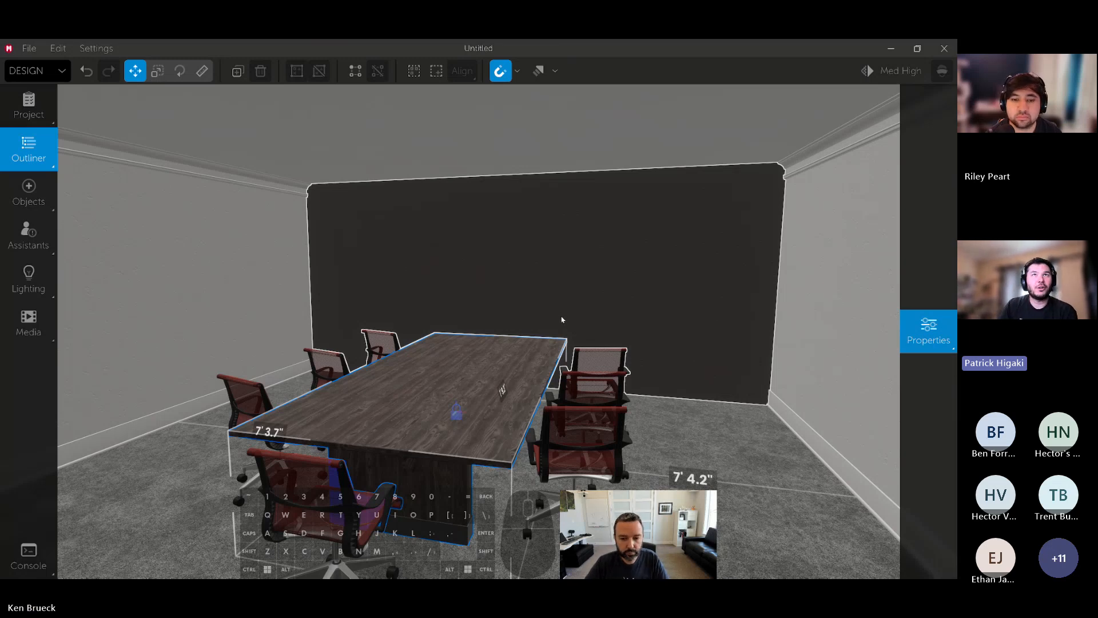
Move the nearest chair on the table's right side onto the dark wall, rotate it there, and return it to the floor beside the table
{"action": "left_click", "coordinate": [596, 357]}
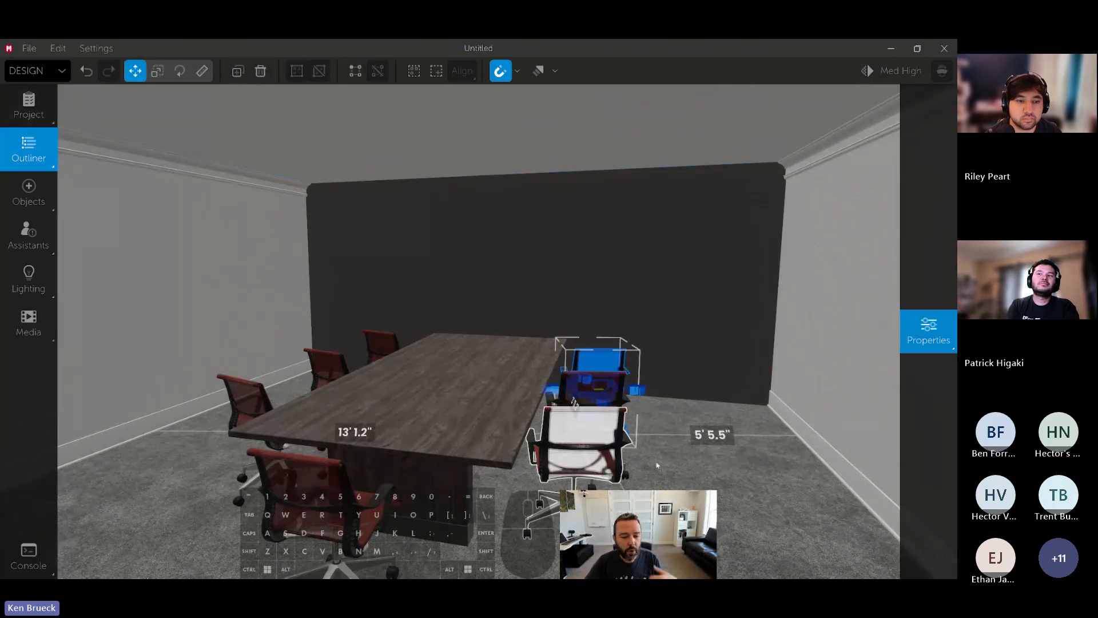
{"action": "left_click_drag", "start_coordinate": [574, 402], "coordinate": [609, 247]}
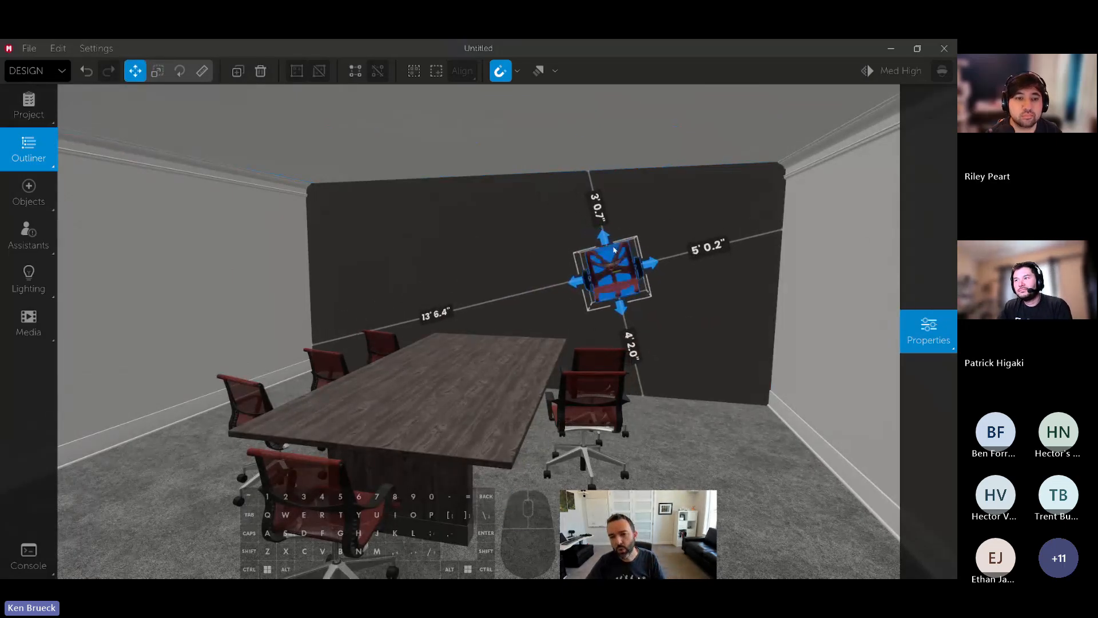
{"action": "scroll", "coordinate": [626, 271], "scroll_direction": "down", "scroll_amount": 1}
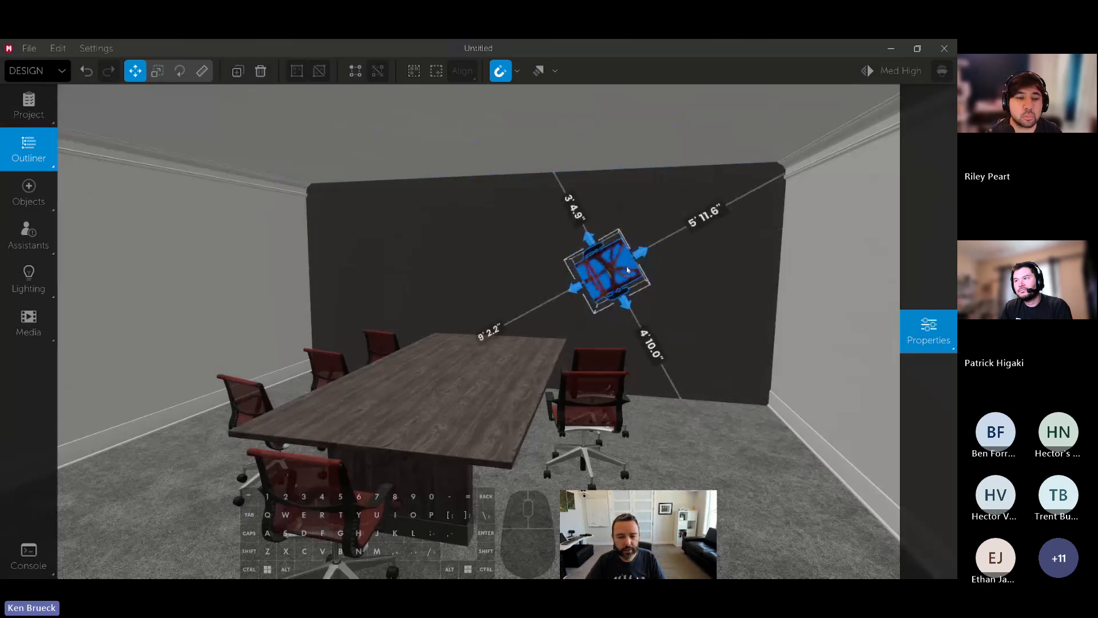
{"action": "scroll", "coordinate": [626, 271], "scroll_direction": "up", "scroll_amount": 2}
{"action": "scroll", "coordinate": [626, 271], "scroll_direction": "down", "scroll_amount": 3}
{"action": "scroll", "coordinate": [601, 280], "scroll_direction": "up", "scroll_amount": 3}
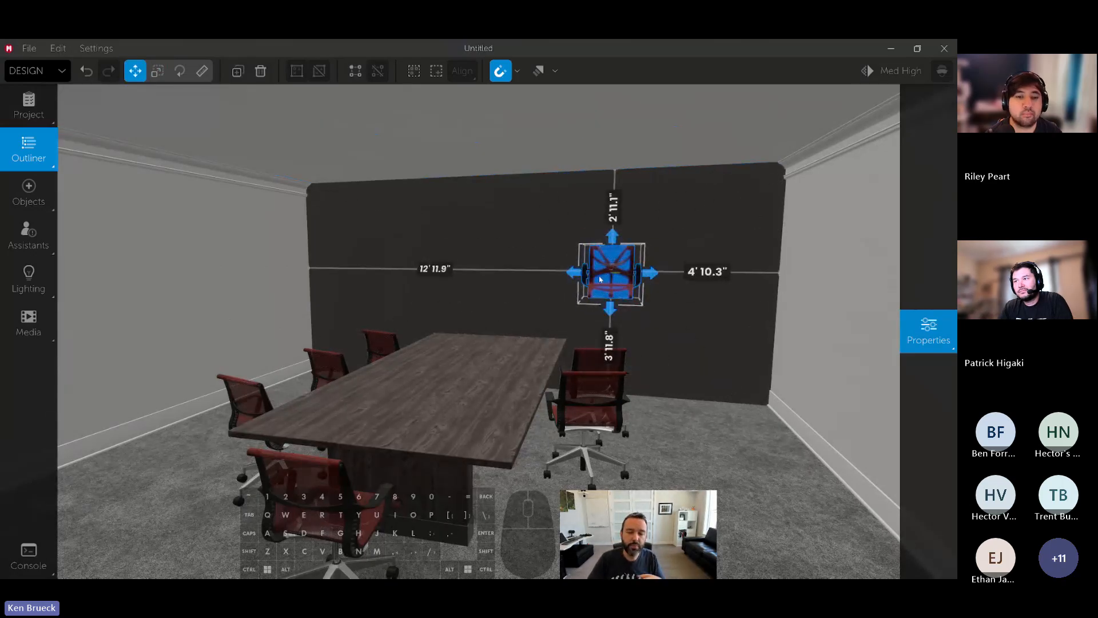
{"action": "left_click_drag", "start_coordinate": [608, 279], "coordinate": [589, 440]}
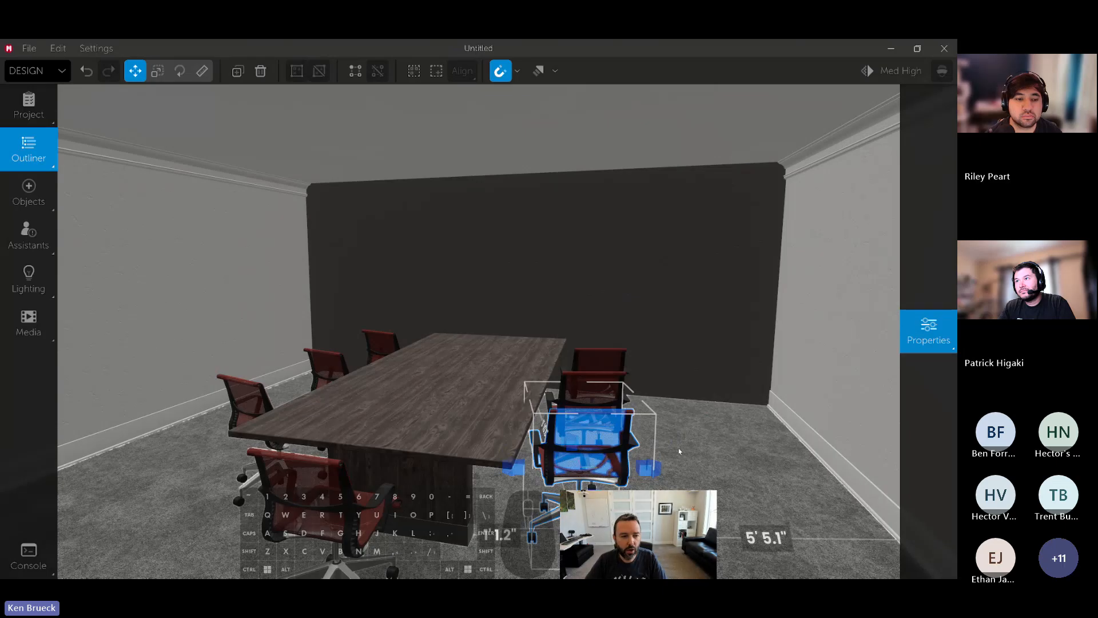
Search the object library for "tv" and place the generic Flat Panel TV centred on the dark wall
{"action": "left_click", "coordinate": [54, 192]}
{"action": "type", "text": "tv"}
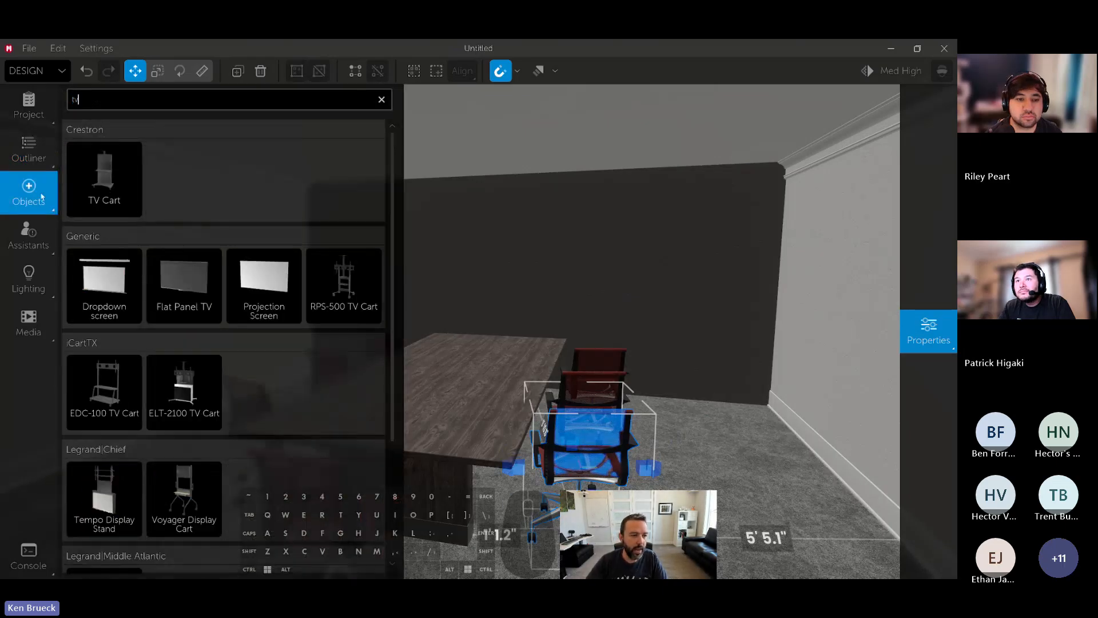
{"action": "left_click_drag", "start_coordinate": [181, 289], "coordinate": [512, 250]}
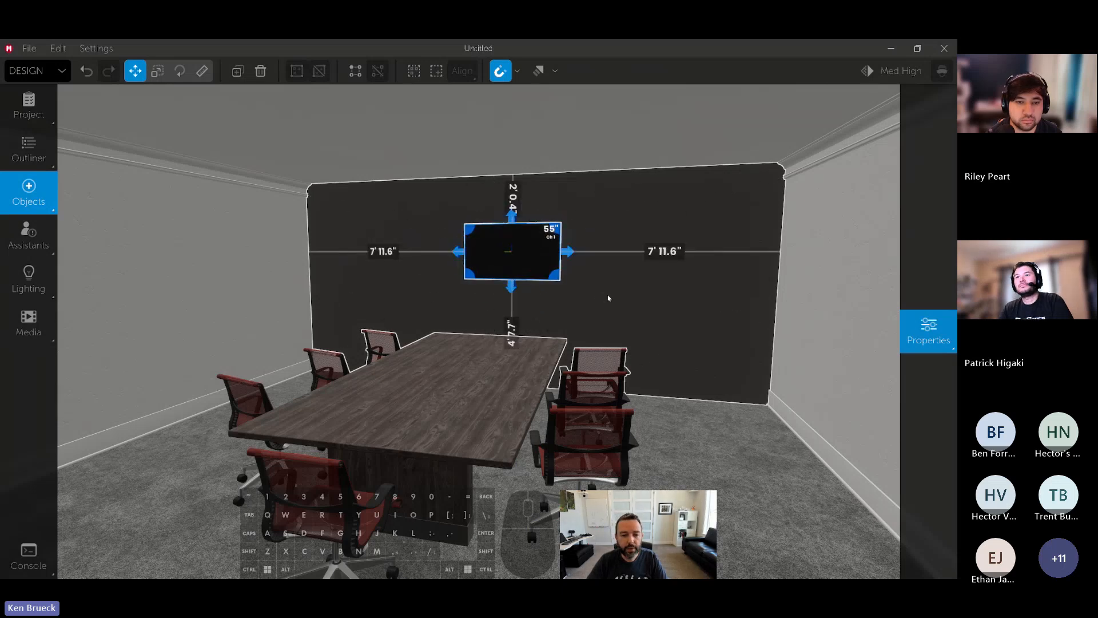
Enlarge the wall-mounted TV to 86 inches and scale it back down to 62.2 inches
{"action": "left_click_drag", "start_coordinate": [558, 277], "coordinate": [586, 295]}
{"action": "key", "text": "w"}
{"action": "key", "text": "a"}
{"action": "right_click_drag", "start_coordinate": [617, 309], "coordinate": [697, 312]}
{"action": "key", "text": "w"}
{"action": "key", "text": "a"}
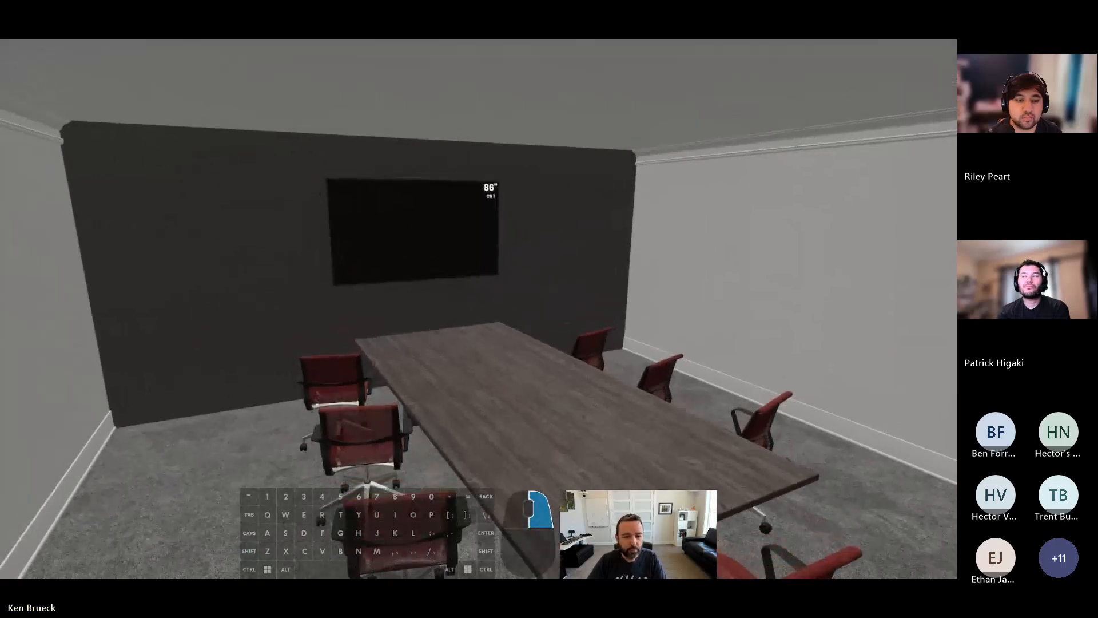
{"action": "left_click_drag", "start_coordinate": [497, 271], "coordinate": [478, 263]}
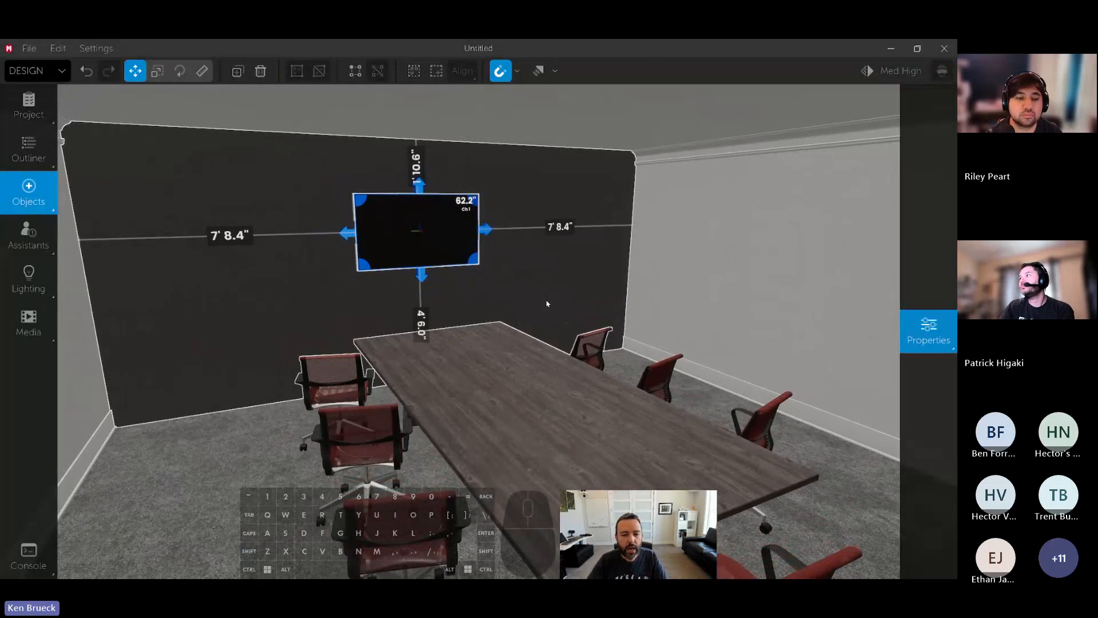
{"action": "right_click_drag", "start_coordinate": [551, 307], "coordinate": [553, 306]}
Move the TV from the dark wall onto the conference table and rotate it in place
{"action": "left_click", "coordinate": [427, 230]}
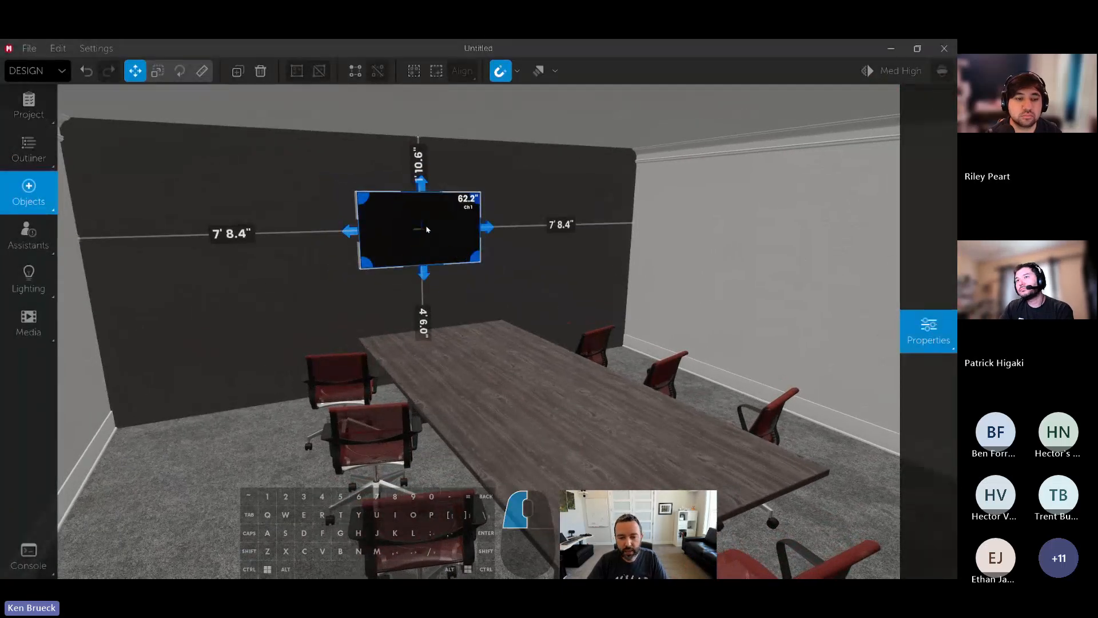
{"action": "left_click_drag", "start_coordinate": [426, 229], "coordinate": [502, 382]}
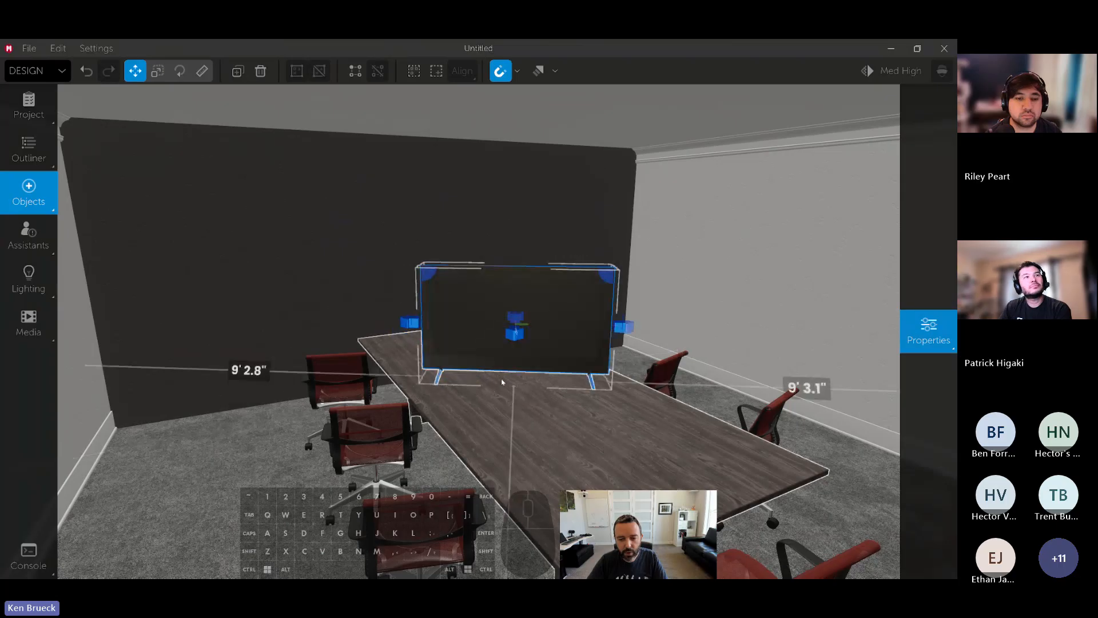
{"action": "key", "text": "w"}
{"action": "key", "text": "d"}
{"action": "right_click_drag", "start_coordinate": [593, 408], "coordinate": [519, 419]}
{"action": "key", "text": "r"}
{"action": "key", "text": "r"}
{"action": "key", "text": "r"}
{"action": "key", "text": "r"}
{"action": "key", "text": "w"}
{"action": "key", "text": "s"}
{"action": "key", "text": "space"}
Rotate the TV further on the table and move it back to the dark wall, centred horizontally about 4' 0.6" above the floor
{"action": "left_click", "coordinate": [623, 107]}
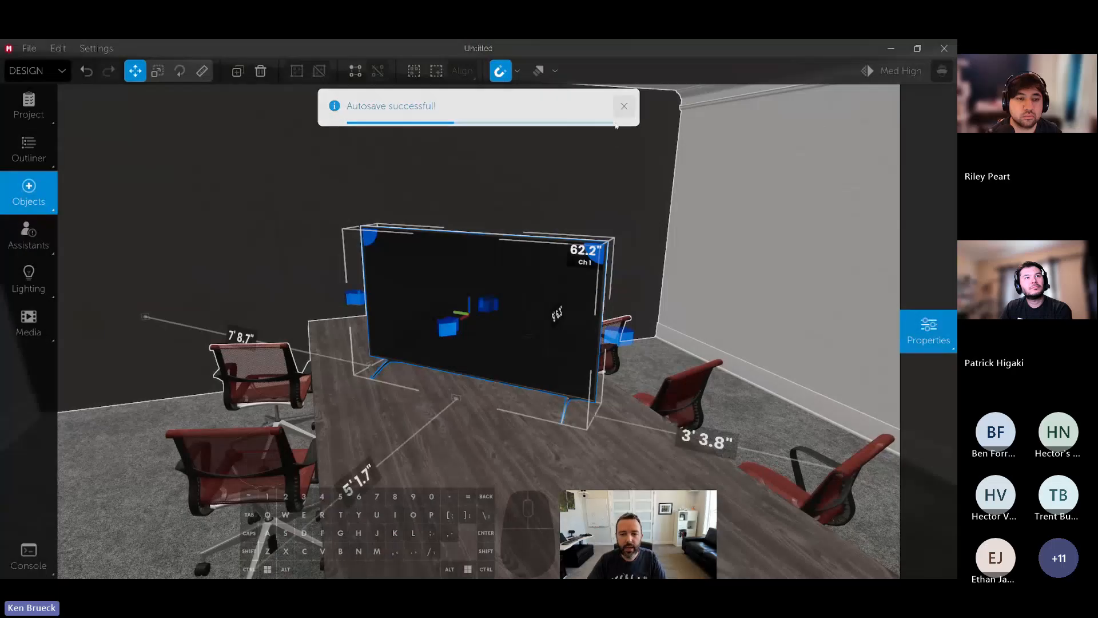
{"action": "key", "text": "r"}
{"action": "key", "text": "r"}
{"action": "key", "text": "r"}
{"action": "key", "text": "r"}
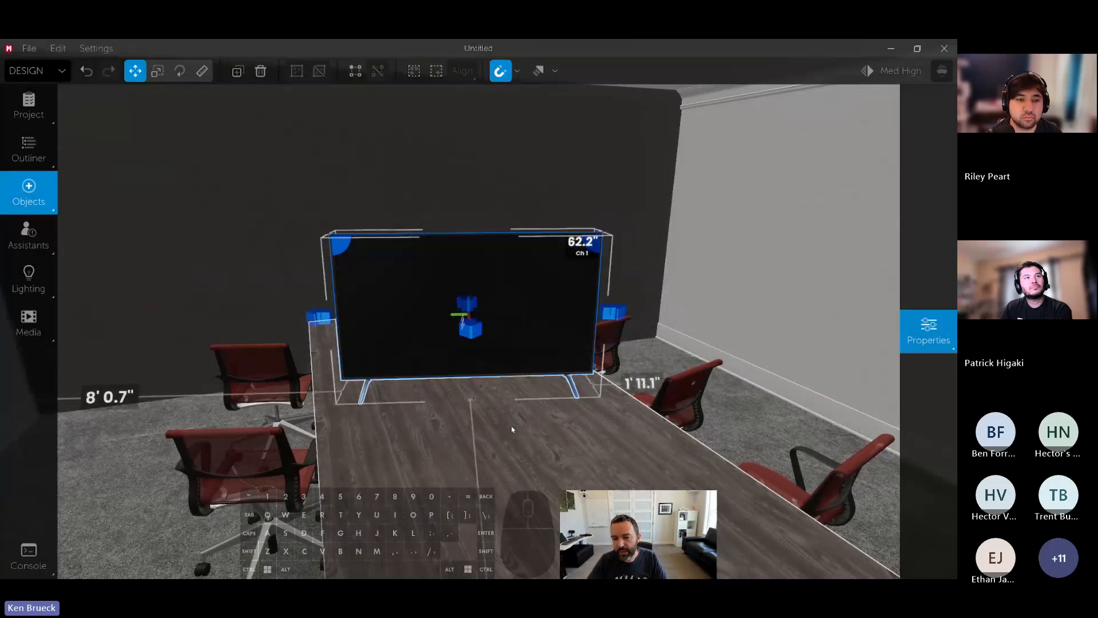
{"action": "key", "text": "r"}
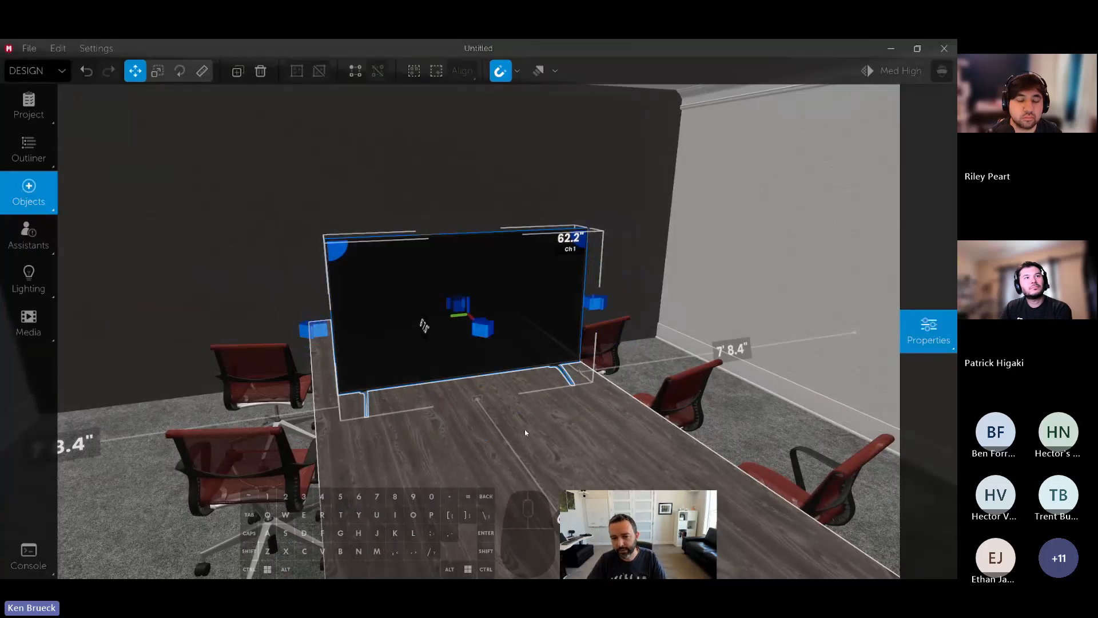
{"action": "left_click_drag", "start_coordinate": [530, 408], "coordinate": [400, 221]}
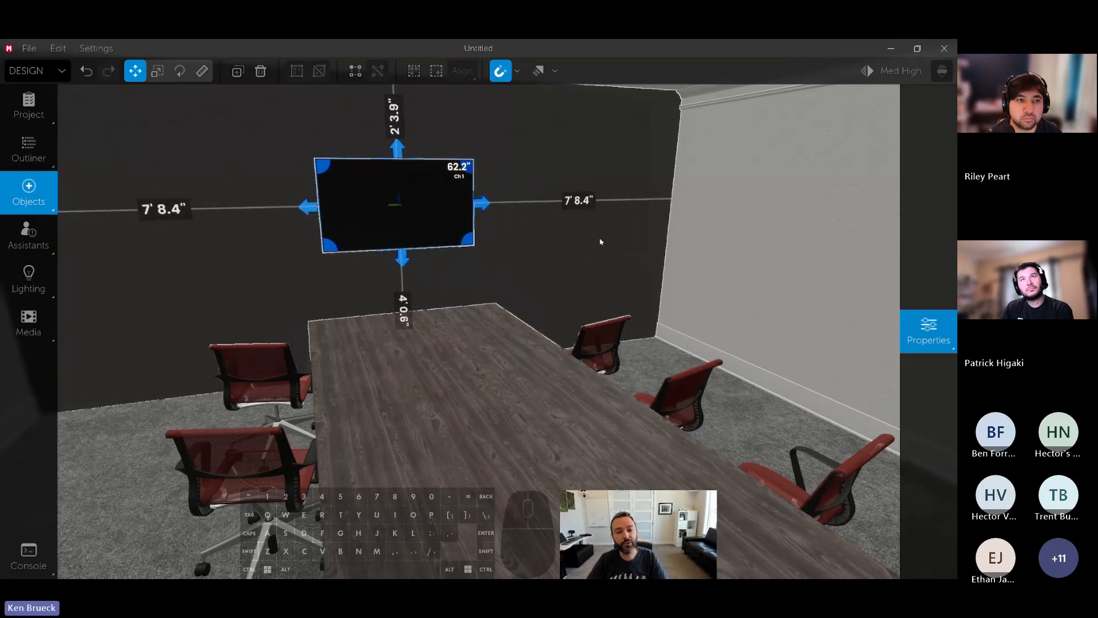
Open the TV's properties and examine its screen size and mount options
{"action": "left_click", "coordinate": [928, 329]}
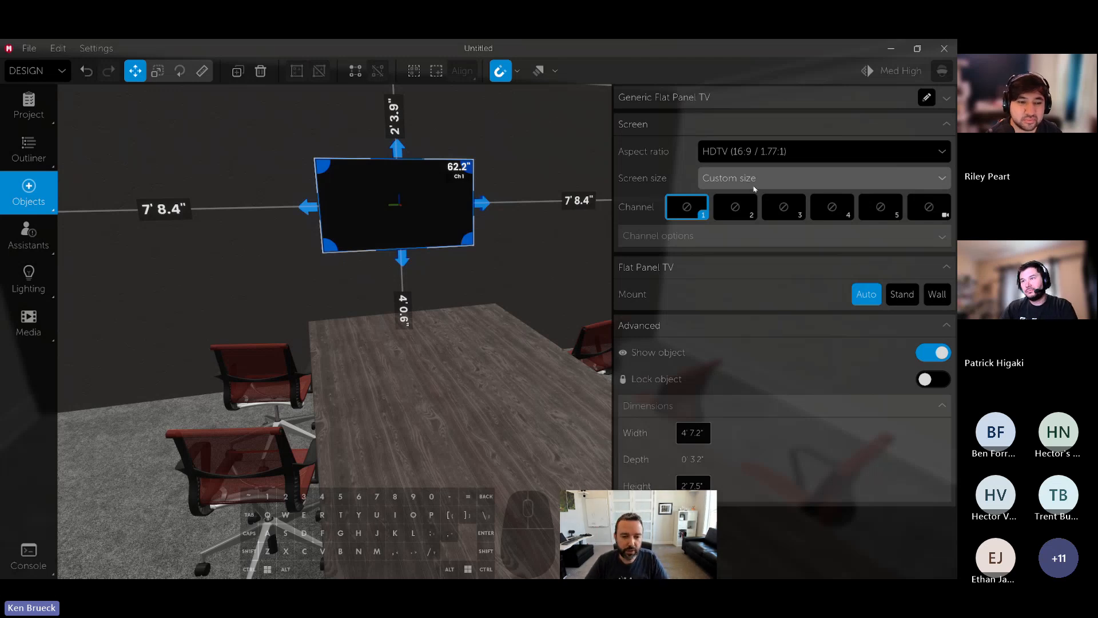
{"action": "key", "text": "s"}
{"action": "right_click_drag", "start_coordinate": [515, 286], "coordinate": [513, 286]}
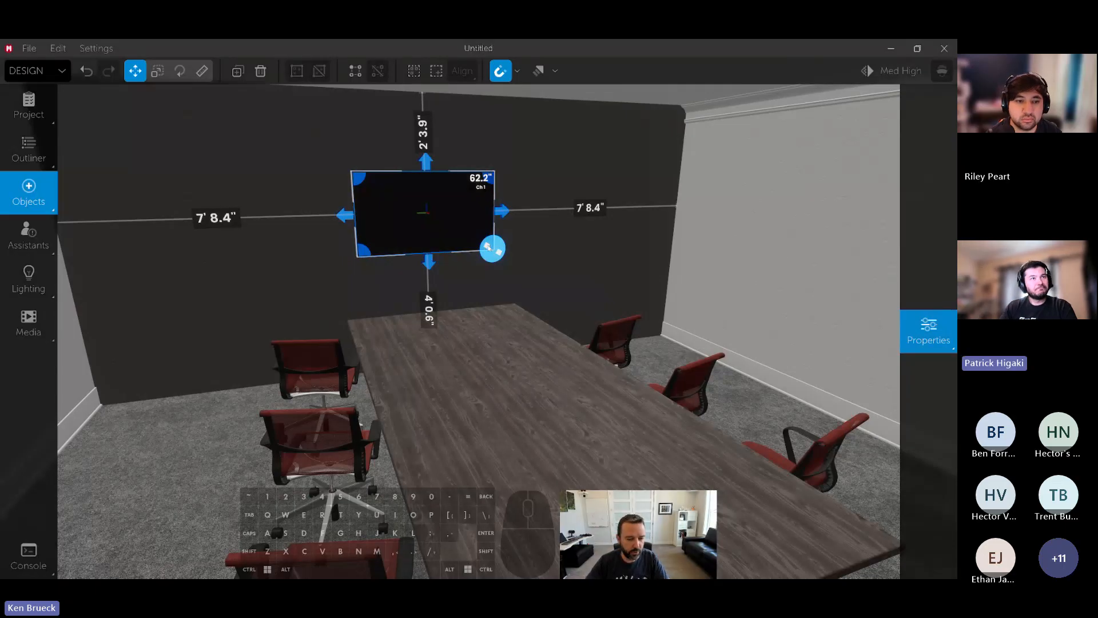
{"action": "key", "text": "s"}
{"action": "right_click_drag", "start_coordinate": [528, 246], "coordinate": [528, 246]}
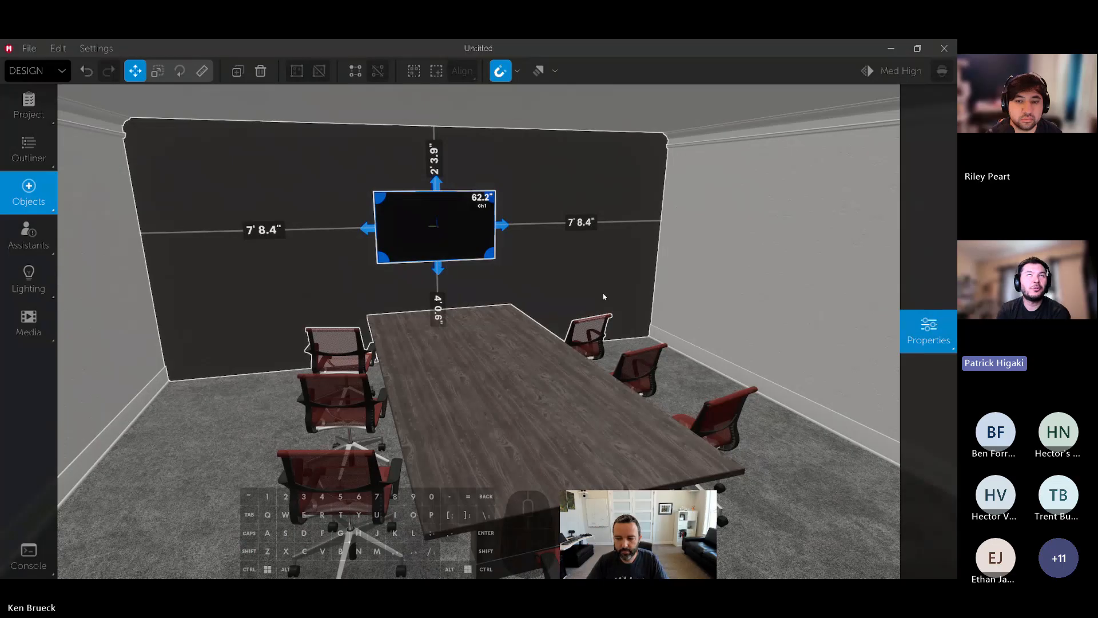
Search the object library for "cameras" and browse the available models
{"action": "right_click_drag", "start_coordinate": [633, 295], "coordinate": [634, 295]}
{"action": "key", "text": "s"}
{"action": "key", "text": "a"}
{"action": "left_click", "coordinate": [36, 206]}
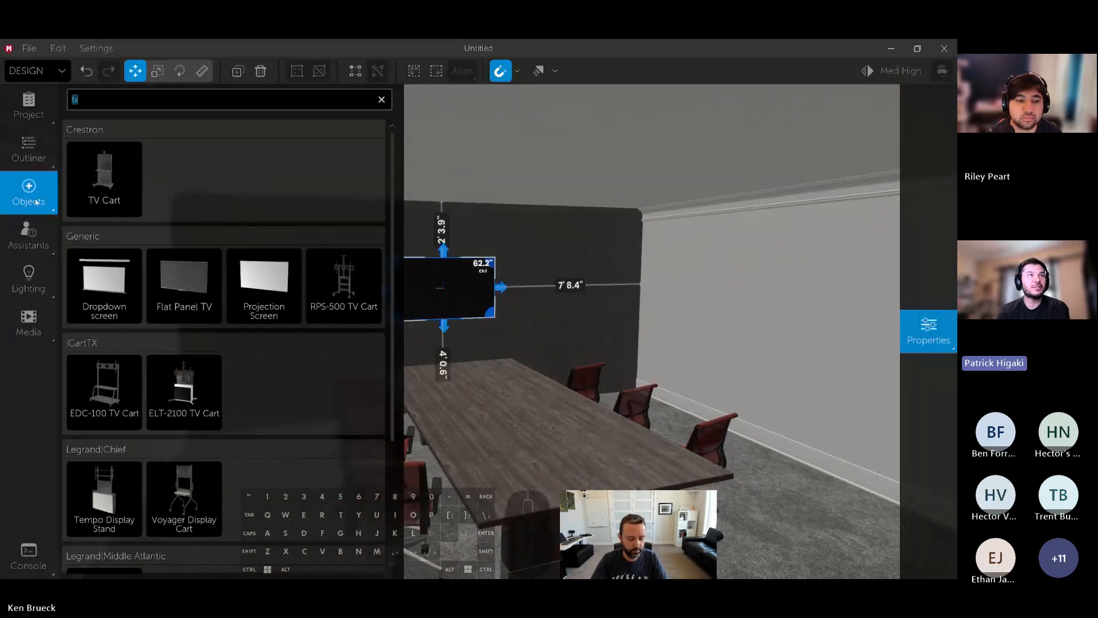
{"action": "type", "text": "cameras"}
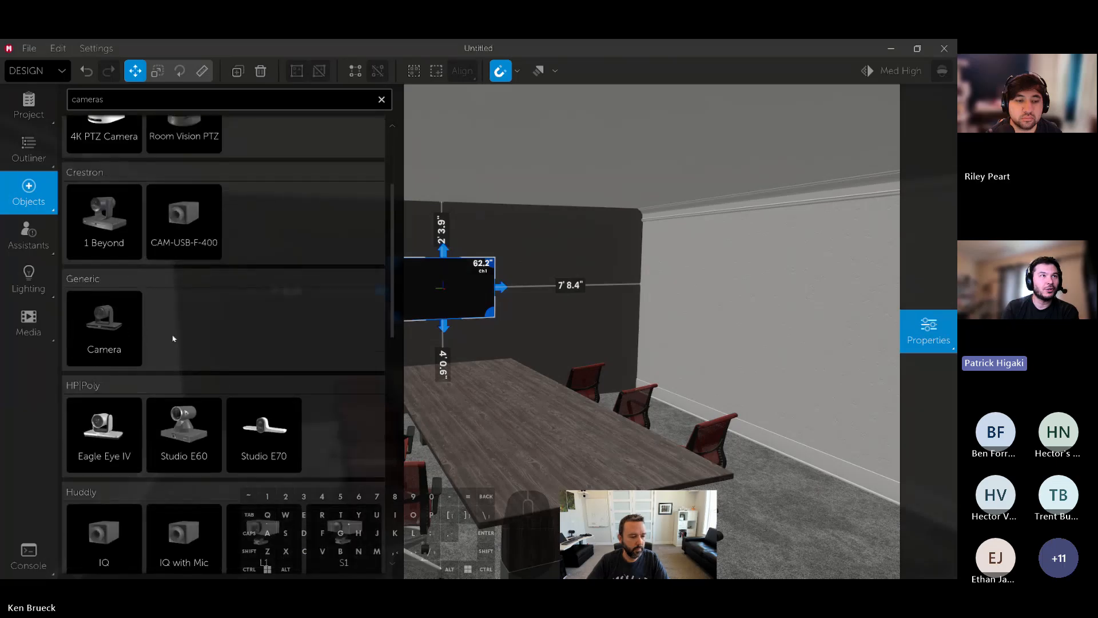
{"action": "scroll", "coordinate": [172, 338], "scroll_direction": "down", "scroll_amount": 6}
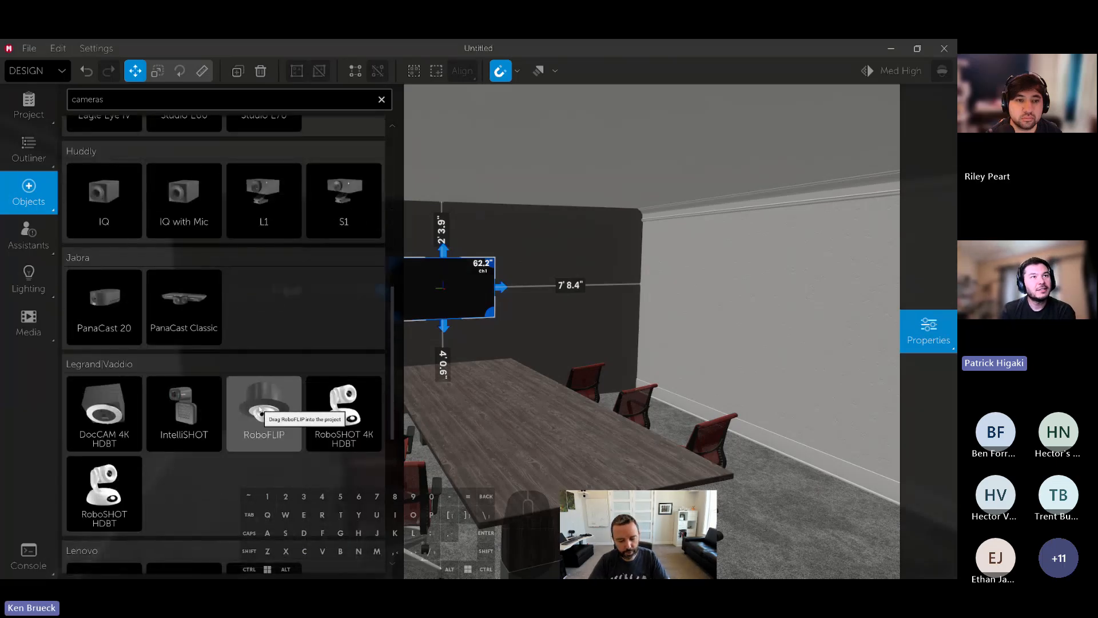
Search the object library for "mic", place the Cisco Ceiling Microphone Pro on the ceiling, and reposition it above the conference table
{"action": "key", "text": "ctrl+a"}
{"action": "type", "text": "mic"}
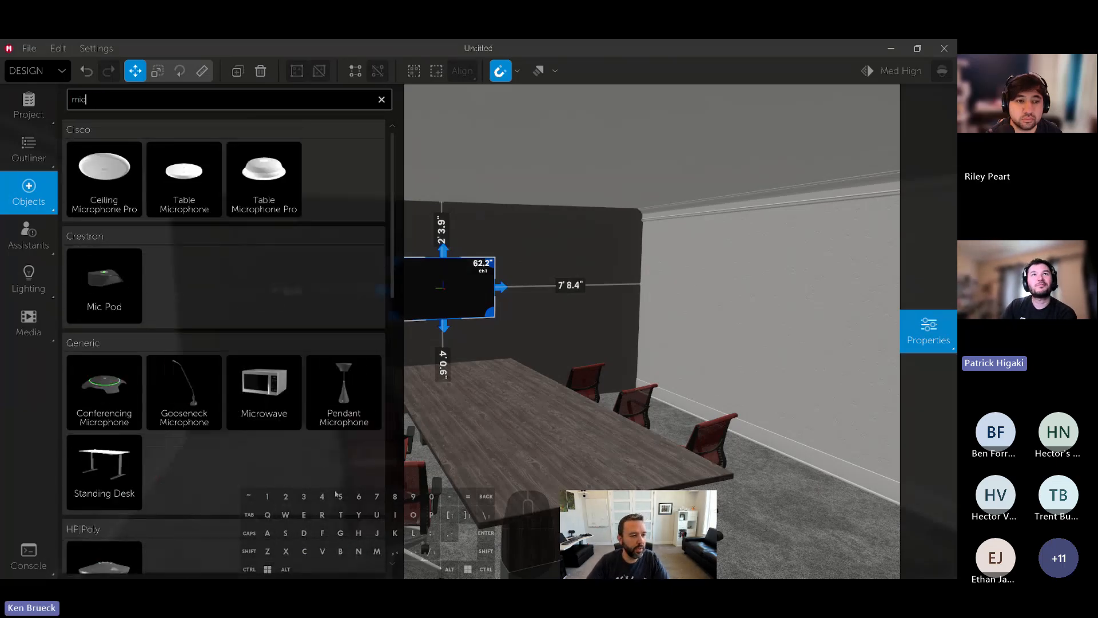
{"action": "left_click_drag", "start_coordinate": [104, 172], "coordinate": [430, 228]}
{"action": "key", "text": "r"}
{"action": "key", "text": "w"}
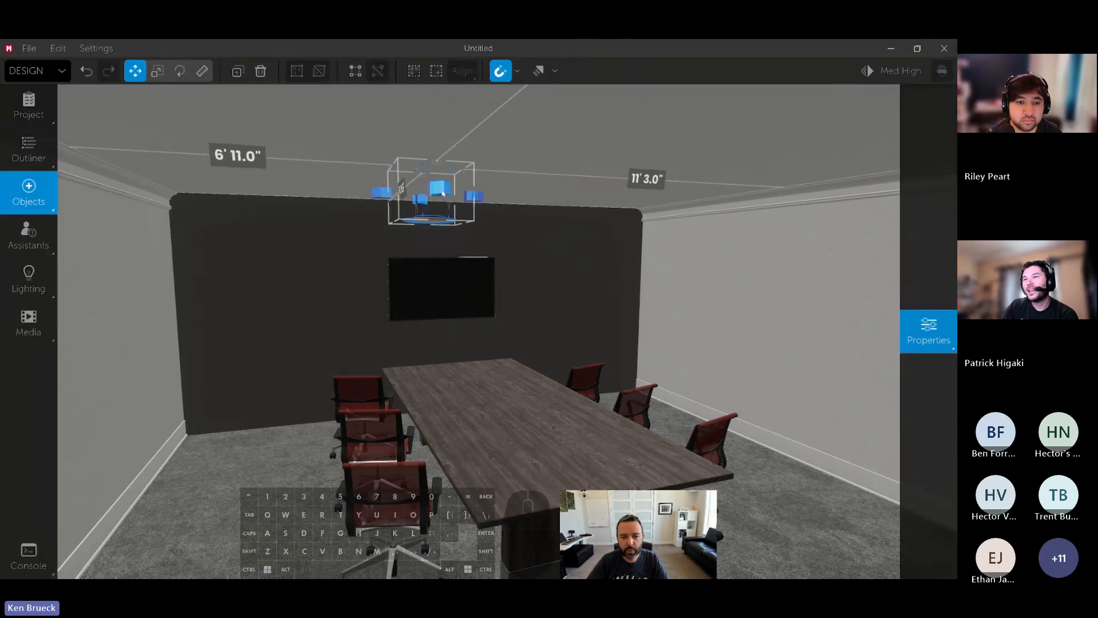
{"action": "left_click_drag", "start_coordinate": [439, 188], "coordinate": [469, 221]}
{"action": "key", "text": "e"}
{"action": "key", "text": "a"}
Hide the ceiling, including its attached microphone, and undo the hiding
{"action": "right_click_drag", "start_coordinate": [593, 259], "coordinate": [609, 260]}
{"action": "left_click", "coordinate": [567, 156]}
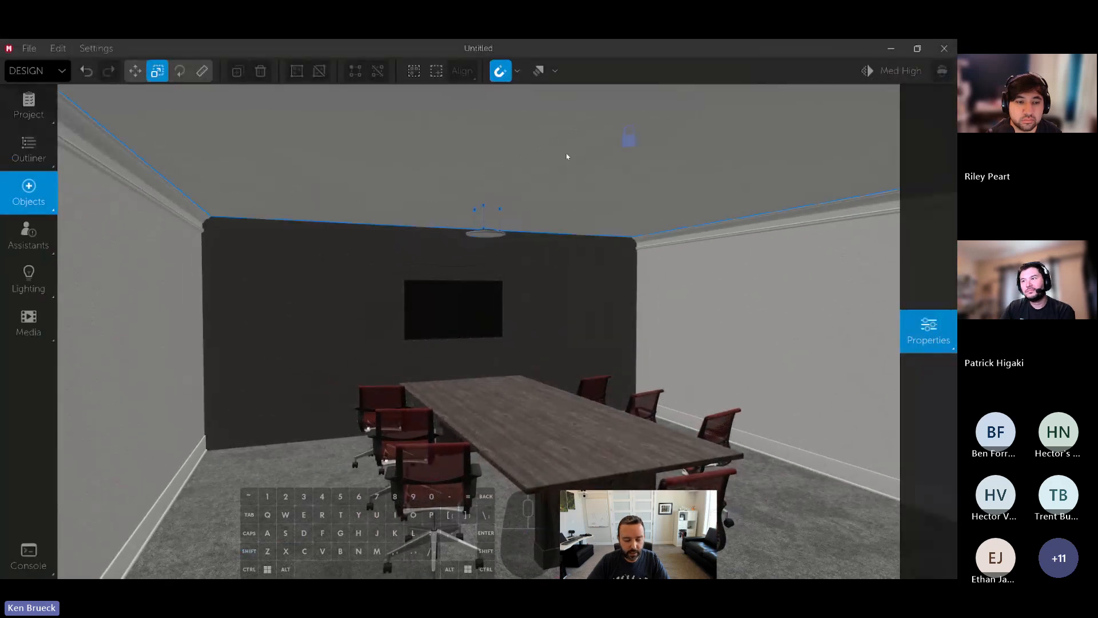
{"action": "key", "text": "Delete"}
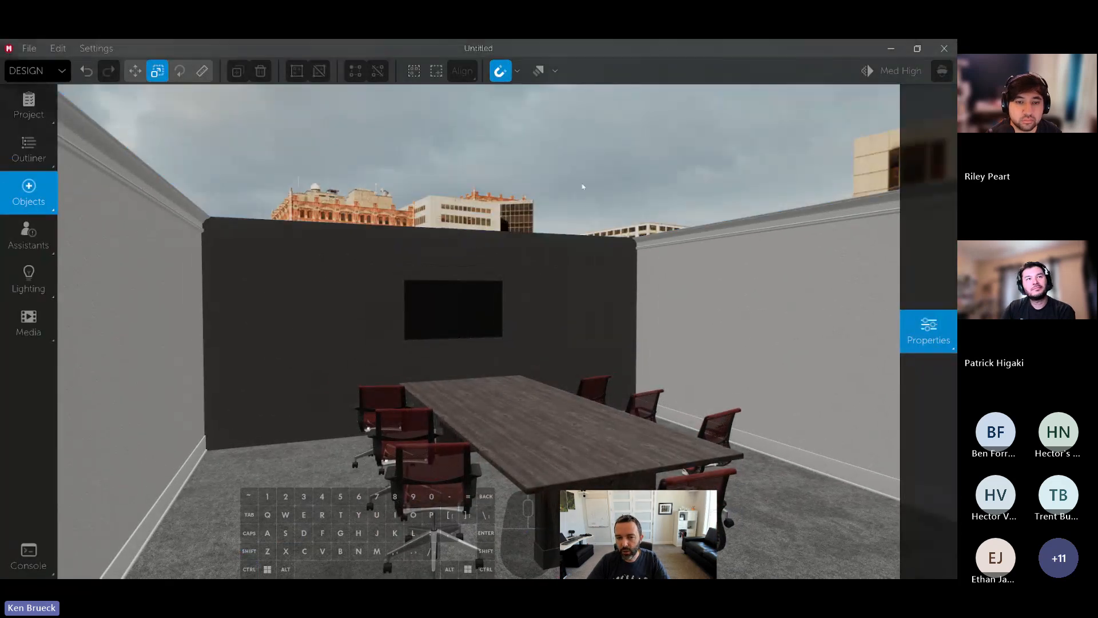
{"action": "key", "text": "w"}
{"action": "key", "text": "a"}
{"action": "right_click_drag", "start_coordinate": [583, 186], "coordinate": [591, 192]}
{"action": "key", "text": "ctrl+z"}
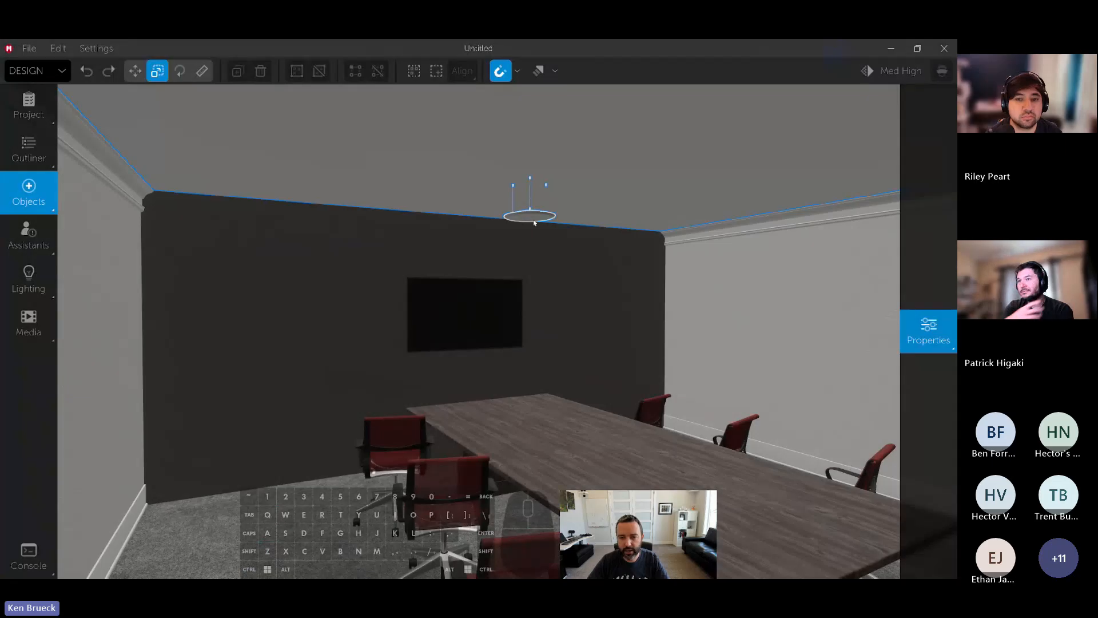
Hide the ceiling with its attached microphone again and open the list of the room's objects
{"action": "key", "text": "Delete"}
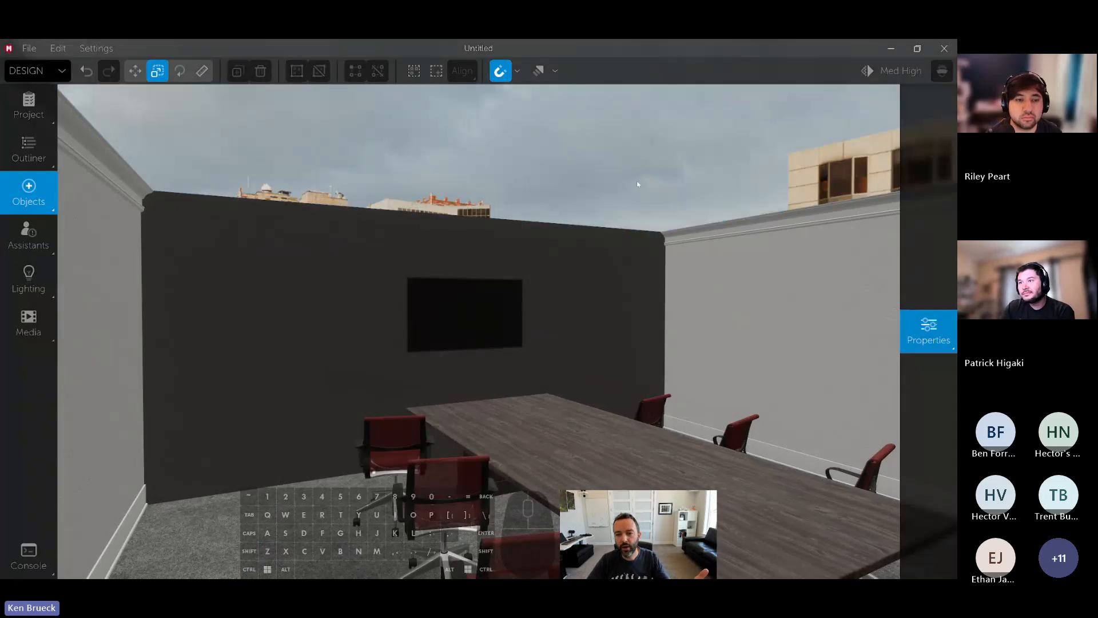
{"action": "left_click", "coordinate": [28, 153]}
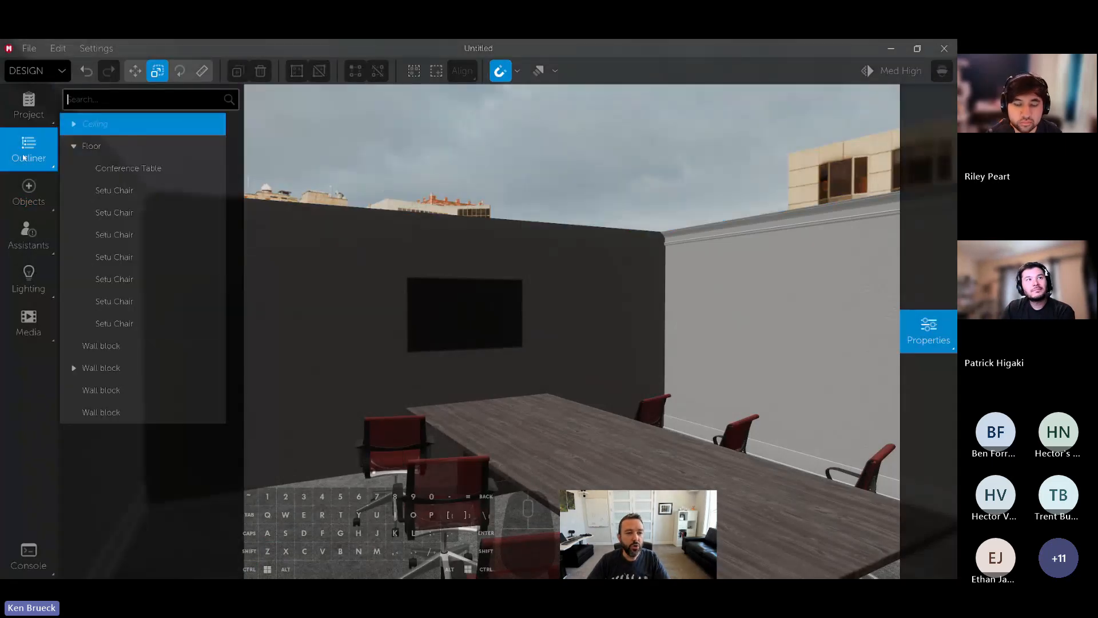
Expand the hidden ceiling's entry in the object list and show only its Ceiling Microphone Pro
{"action": "left_click", "coordinate": [74, 124]}
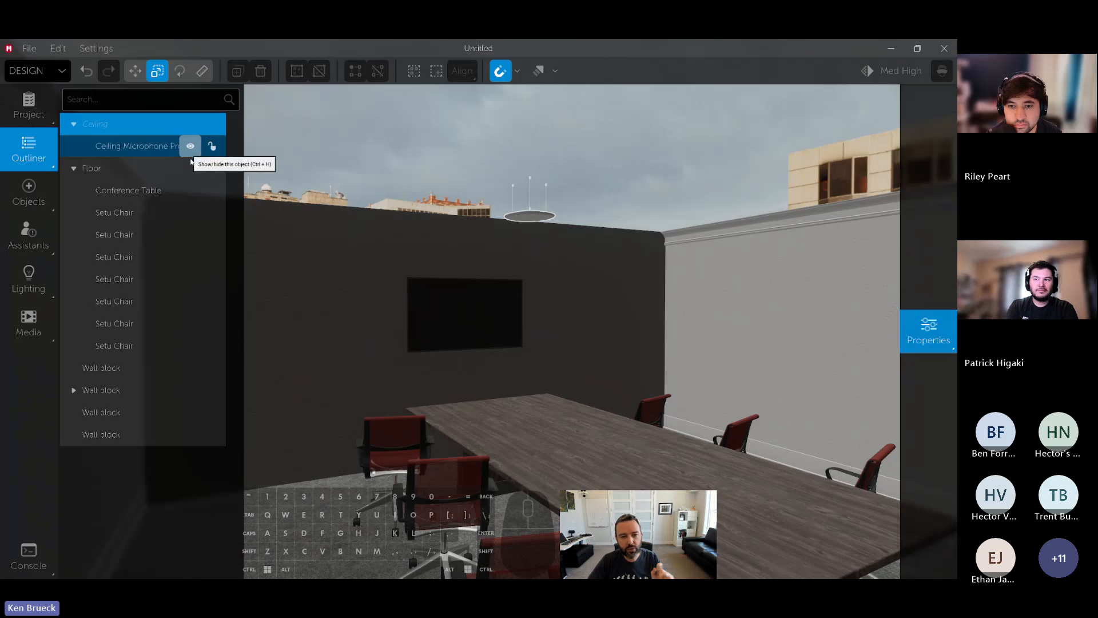
Select the two adjoining grey walls at the blank corner away from the display and hide both
{"action": "right_click_drag", "start_coordinate": [464, 315], "coordinate": [783, 338]}
{"action": "key", "text": "w"}
{"action": "key", "text": "a"}
{"action": "key", "text": "d"}
{"action": "key", "text": "space"}
{"action": "key", "text": "s"}
{"action": "key", "text": "shift"}
{"action": "key", "text": "w"}
{"action": "key", "text": "shift"}
{"action": "key", "text": "s"}
{"action": "key", "text": "d"}
{"action": "key", "text": "s"}
{"action": "key", "text": "a"}
{"action": "right_click_drag", "start_coordinate": [482, 289], "coordinate": [572, 287]}
{"action": "left_click", "coordinate": [482, 290]}
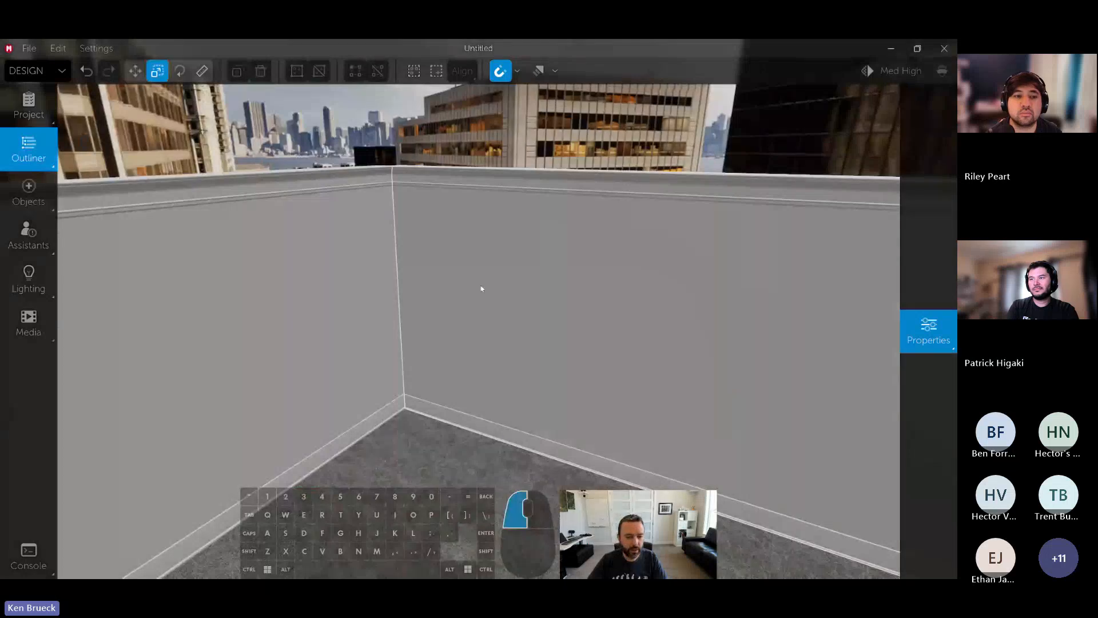
{"action": "left_click", "coordinate": [342, 299], "text": "ctrl"}
{"action": "key", "text": "ctrl+h"}
{"action": "key", "text": "s"}
{"action": "key", "text": "a"}
{"action": "right_click_drag", "start_coordinate": [341, 299], "coordinate": [560, 341]}
{"action": "key", "text": "d"}
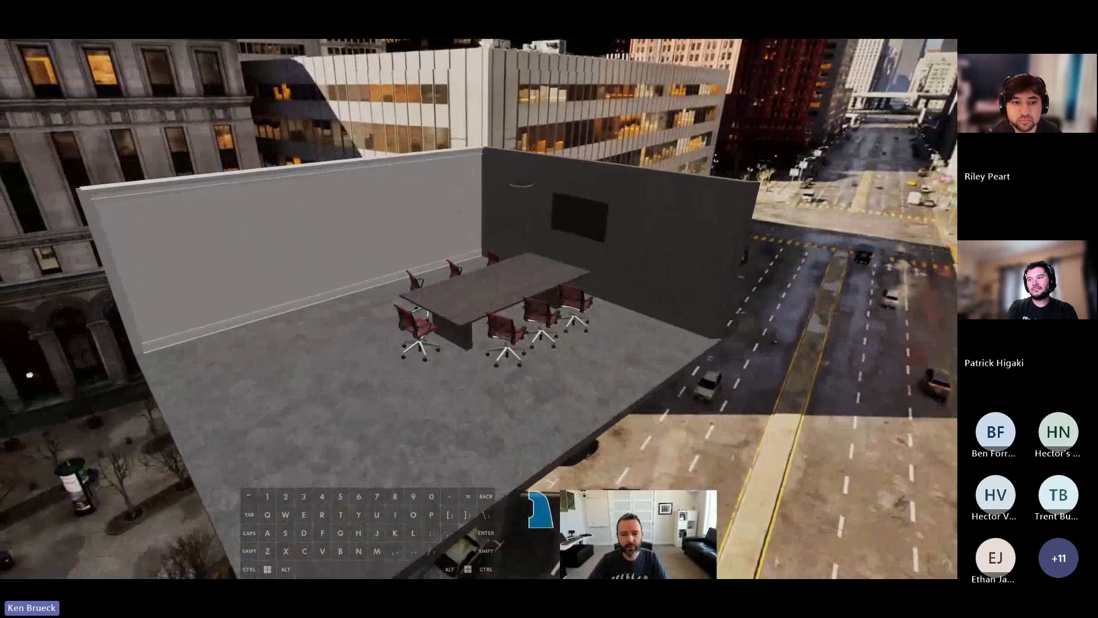
{"action": "key", "text": "w"}
{"action": "key", "text": "d"}
{"action": "key", "text": "ctrl+h"}
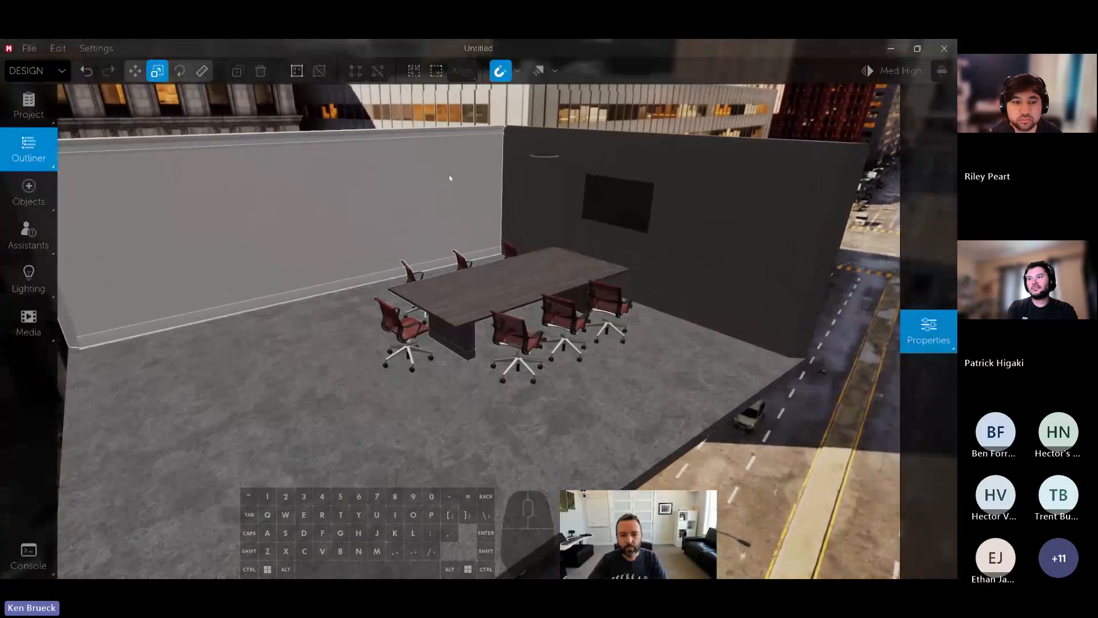
Select all four walls and turn off their crown and baseboard trim
{"action": "left_click", "coordinate": [928, 330]}
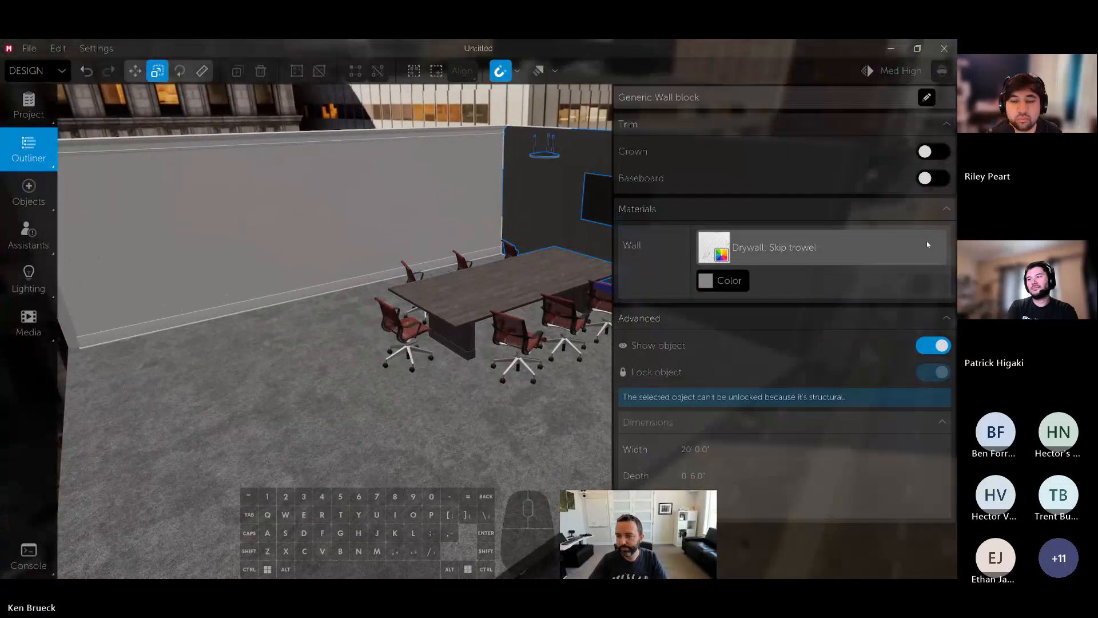
{"action": "key", "text": "ctrl+a"}
{"action": "left_click", "coordinate": [923, 155]}
{"action": "left_click", "coordinate": [922, 154]}
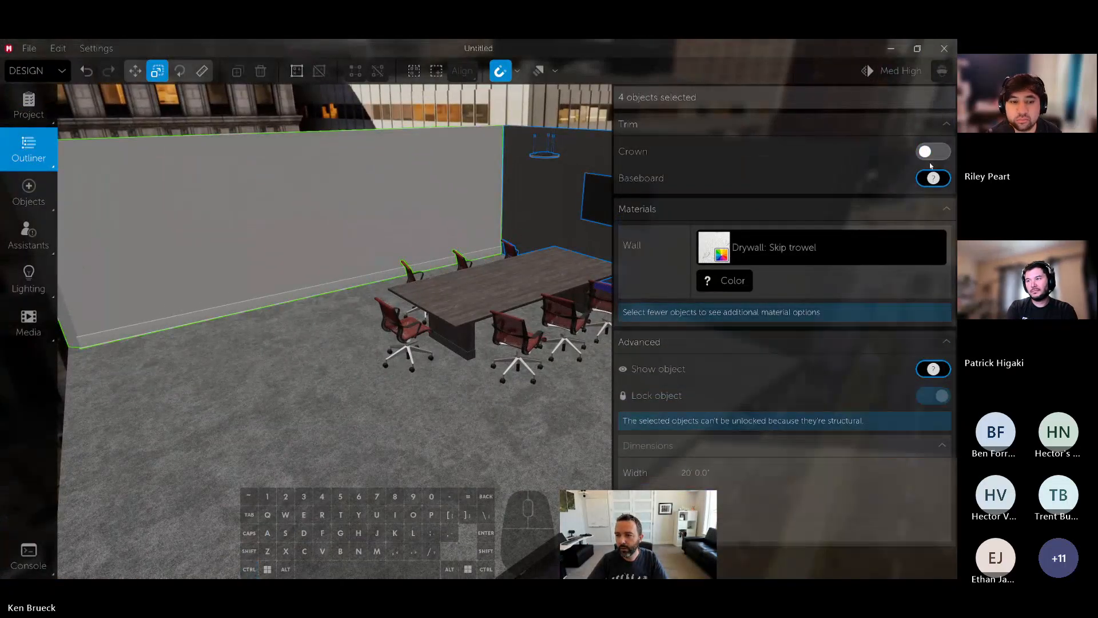
{"action": "left_click", "coordinate": [922, 182]}
{"action": "left_click", "coordinate": [922, 183]}
Change the color of all four selected walls to white
{"action": "left_click", "coordinate": [729, 281]}
{"action": "left_click_drag", "start_coordinate": [740, 256], "coordinate": [656, 186]}
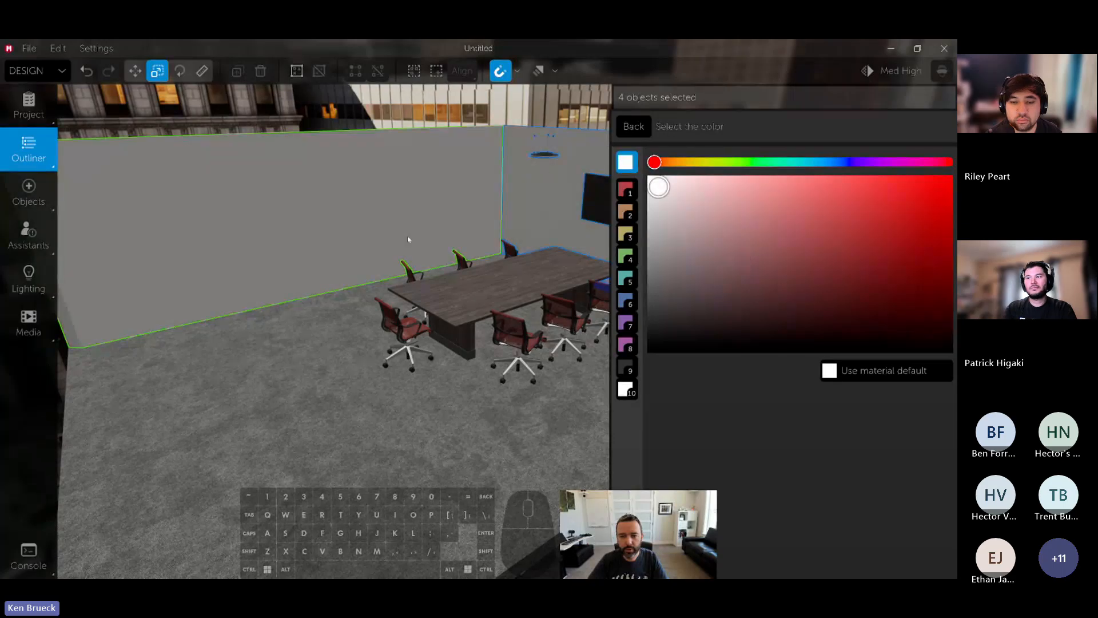
{"action": "key", "text": "s"}
{"action": "right_click_drag", "start_coordinate": [409, 240], "coordinate": [544, 241]}
{"action": "key", "text": "w"}
{"action": "key", "text": "d"}
{"action": "key", "text": "a"}
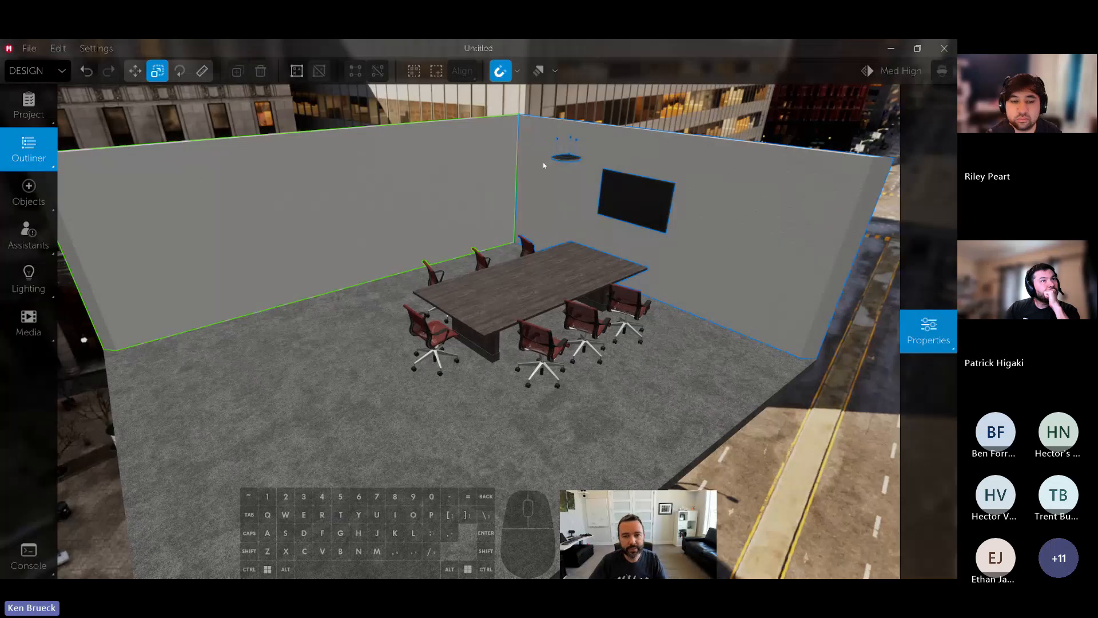
Set the project's environment location to White
{"action": "left_click", "coordinate": [31, 114]}
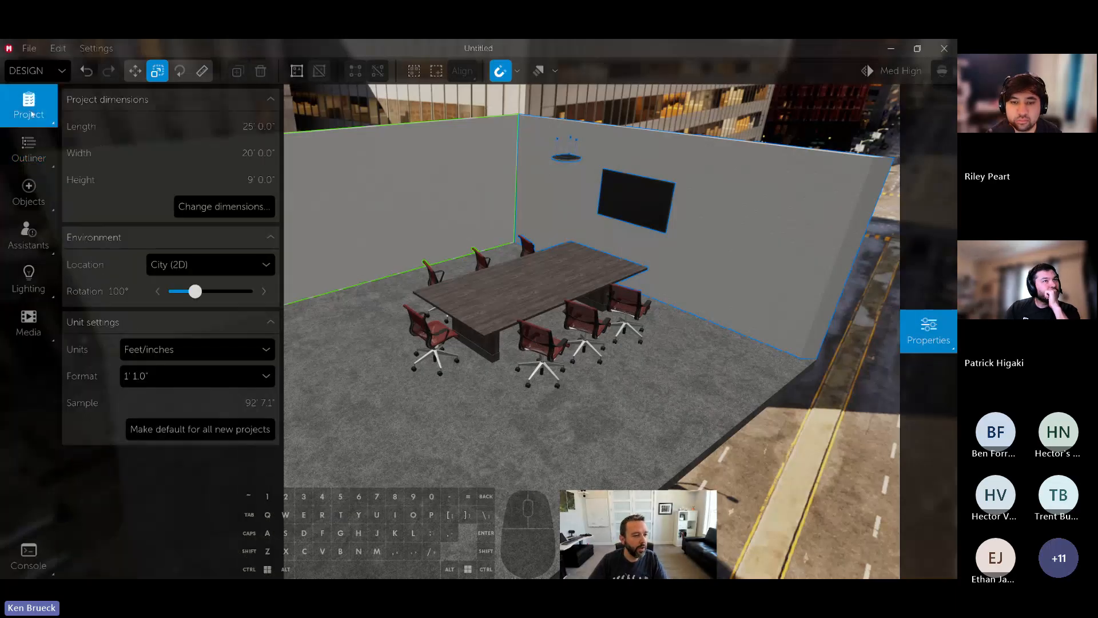
{"action": "left_click", "coordinate": [191, 268]}
{"action": "left_click", "coordinate": [183, 375]}
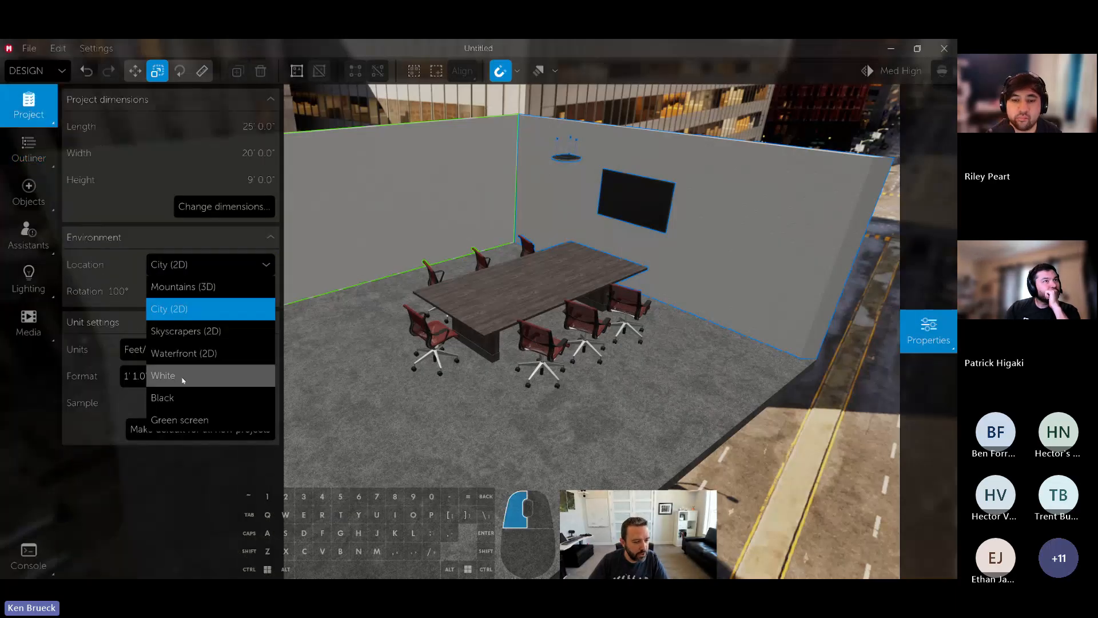
Show the hidden ceiling again from the list of the room's objects
{"action": "key", "text": "s"}
{"action": "right_click_drag", "start_coordinate": [410, 240], "coordinate": [392, 249]}
{"action": "key", "text": "shift"}
{"action": "key", "text": "w"}
{"action": "key", "text": "d"}
{"action": "left_click", "coordinate": [29, 148]}
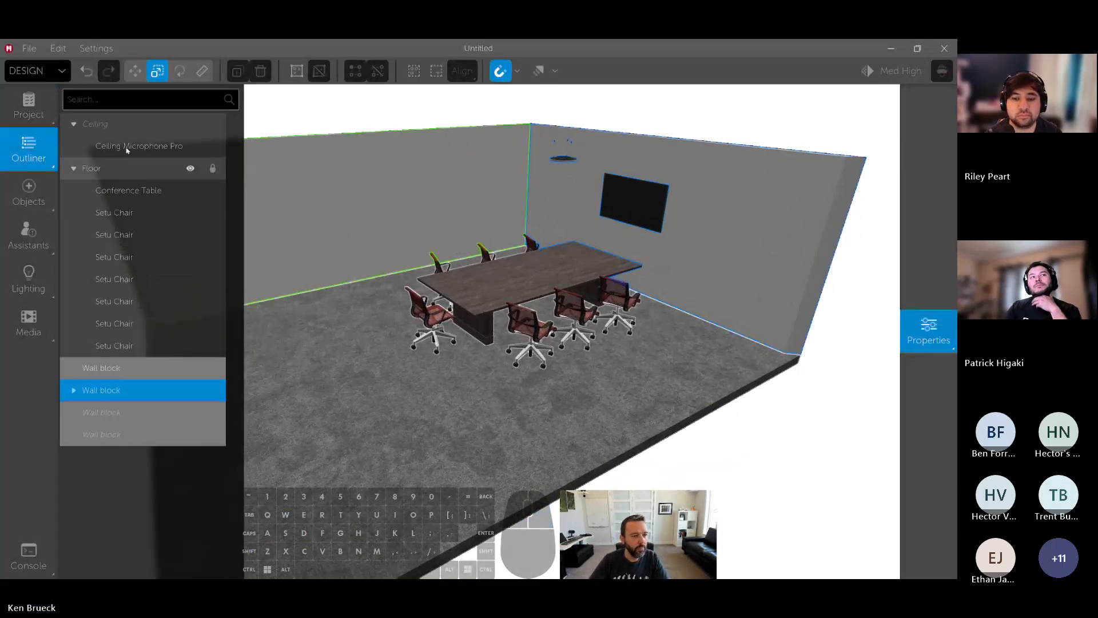
{"action": "left_click", "coordinate": [190, 124]}
{"action": "left_click", "coordinate": [189, 123]}
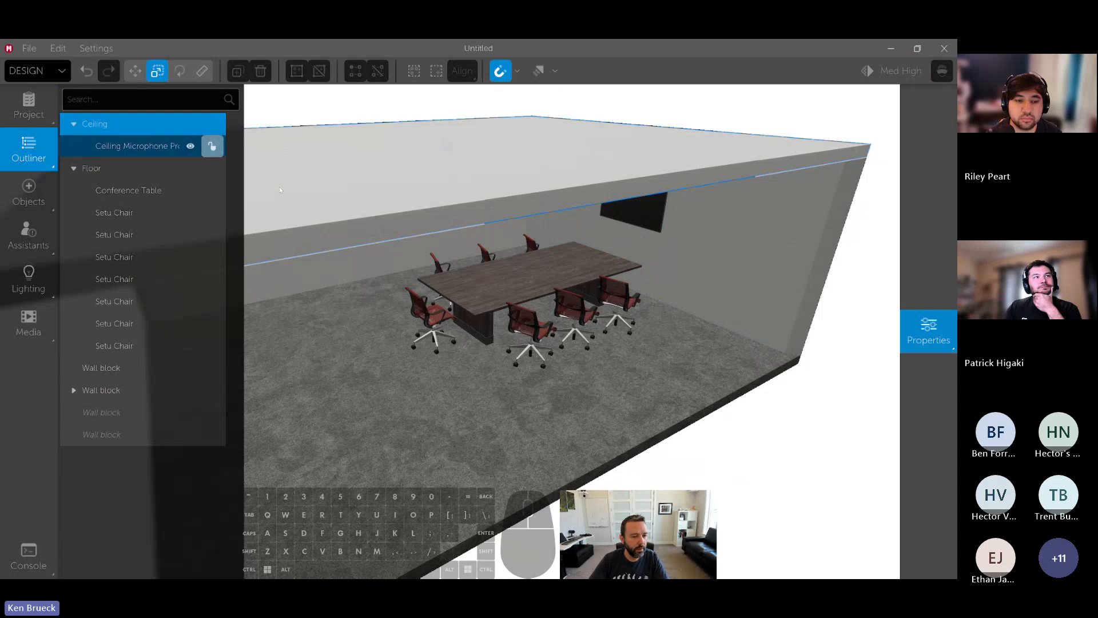
Show the two hidden wall blocks again to enclose the room
{"action": "key", "text": "w"}
{"action": "key", "text": "a"}
{"action": "right_click_drag", "start_coordinate": [320, 188], "coordinate": [403, 242]}
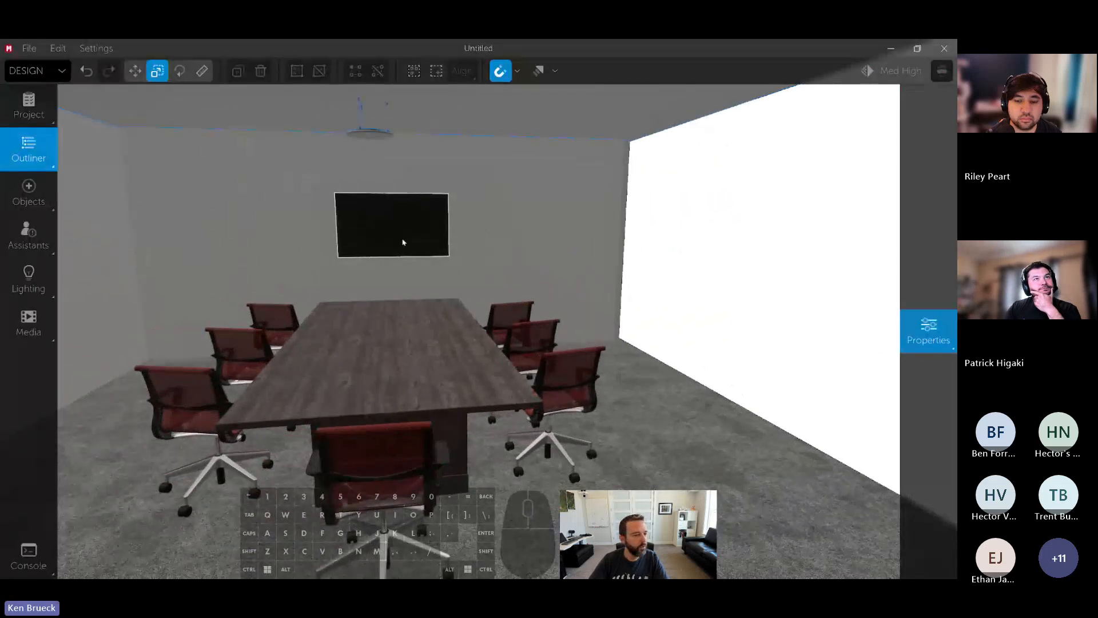
{"action": "left_click", "coordinate": [190, 412]}
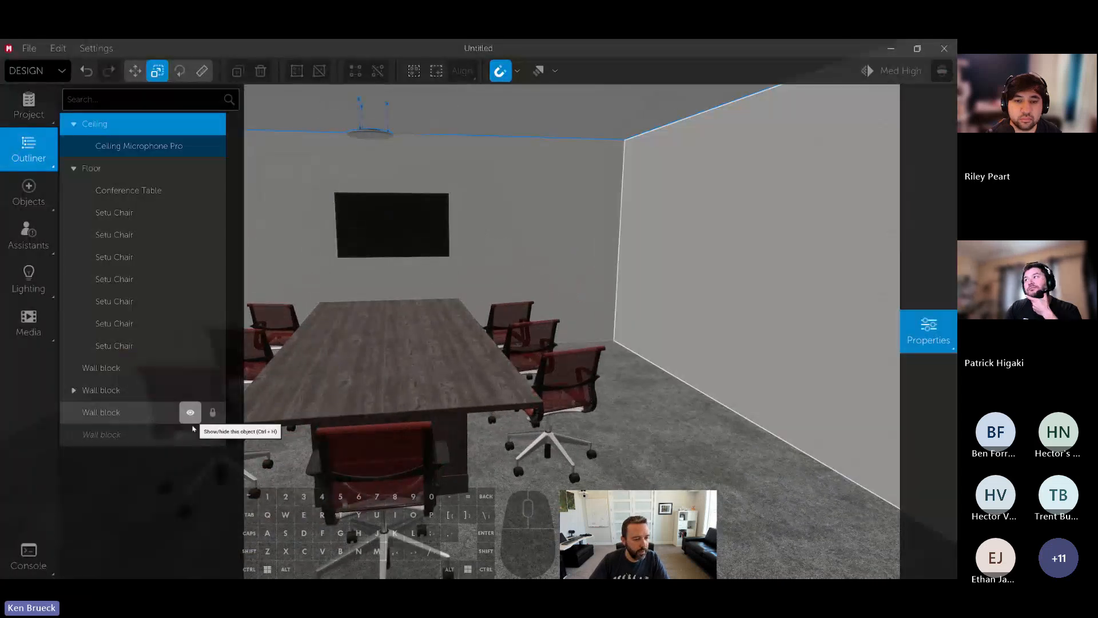
{"action": "left_click", "coordinate": [189, 434]}
Delete the Ceiling Microphone Pro above the conference table
{"action": "key", "text": "d"}
{"action": "mouse_move", "coordinate": [354, 320]}
{"action": "right_mouse_down"}
{"action": "mouse_move", "coordinate": [320, 314]}
{"action": "mouse_move", "coordinate": [366, 315]}
{"action": "right_mouse_up"}
{"action": "key", "text": "a"}
{"action": "right_click_drag", "start_coordinate": [629, 261], "coordinate": [595, 260]}
{"action": "key", "text": "d"}
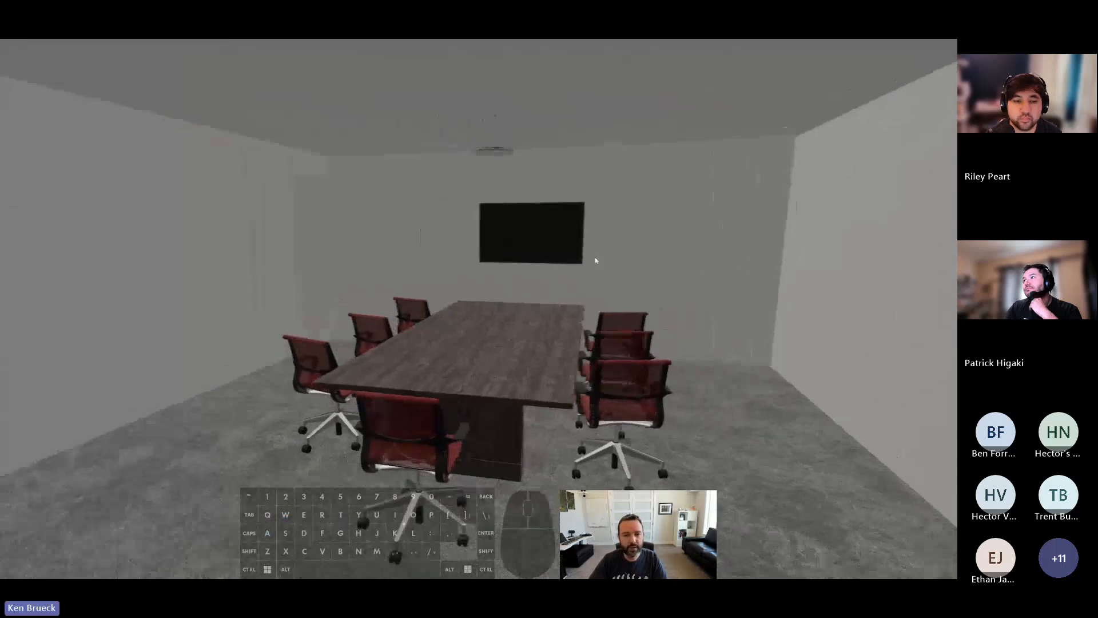
{"action": "left_click", "coordinate": [503, 155]}
{"action": "key", "text": "Delete"}
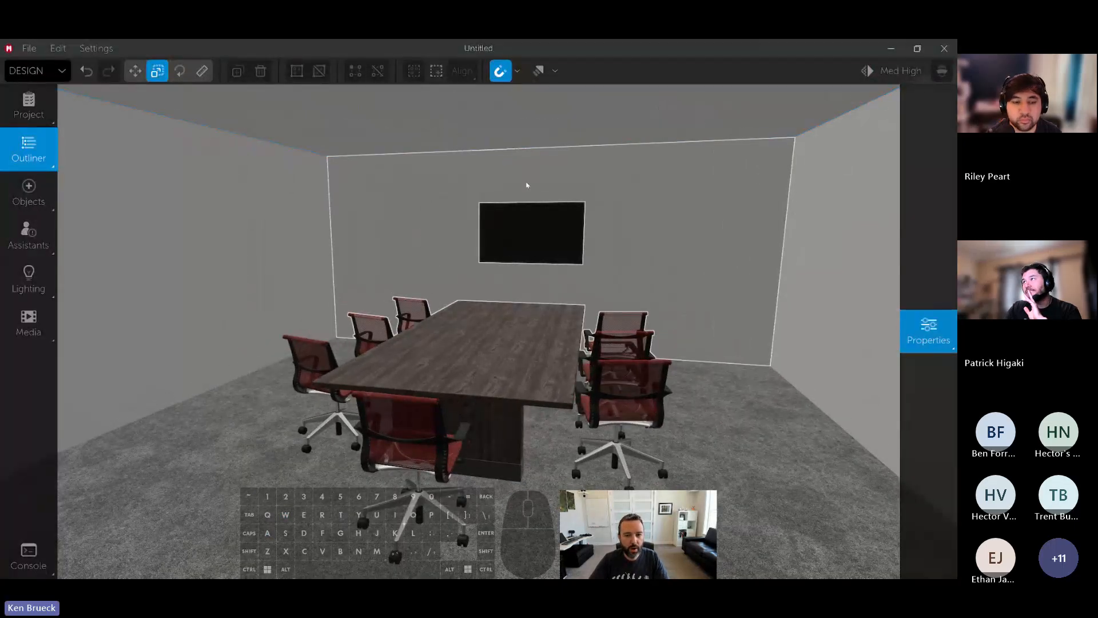
Search the object library for "windo" and place a Commercial glass wall on the long wall beside the conference table
{"action": "left_click", "coordinate": [532, 228]}
{"action": "right_click_drag", "start_coordinate": [558, 234], "coordinate": [560, 240]}
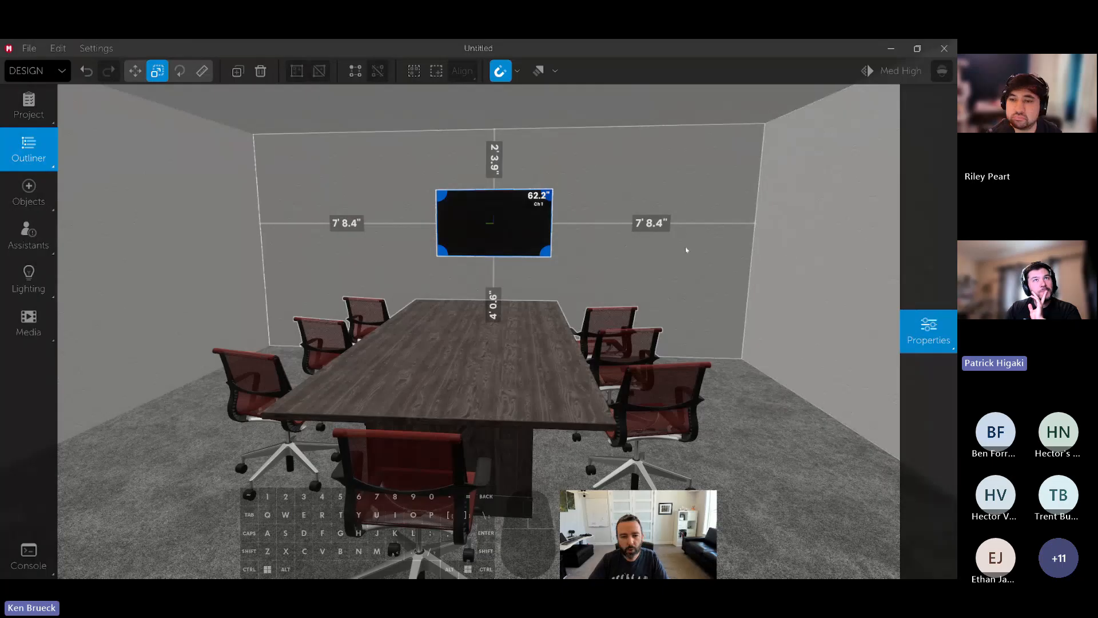
{"action": "key", "text": "a"}
{"action": "right_click_drag", "start_coordinate": [678, 249], "coordinate": [740, 261]}
{"action": "key", "text": "d"}
{"action": "left_click", "coordinate": [25, 197]}
{"action": "right_click_drag", "start_coordinate": [548, 269], "coordinate": [313, 147]}
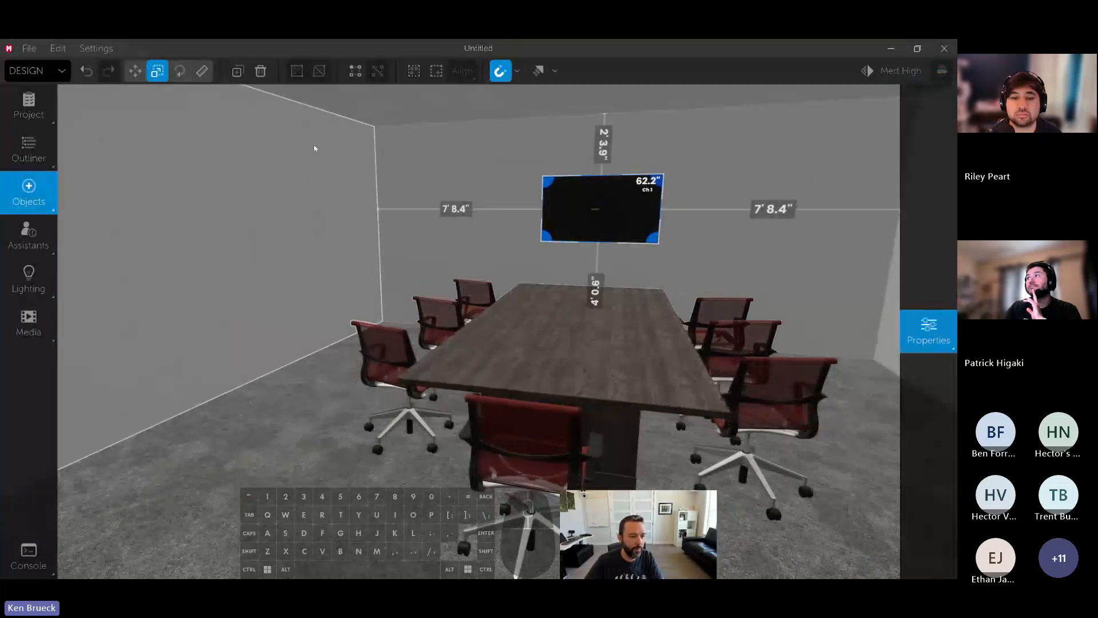
{"action": "left_click", "coordinate": [28, 191]}
{"action": "type", "text": "windo"}
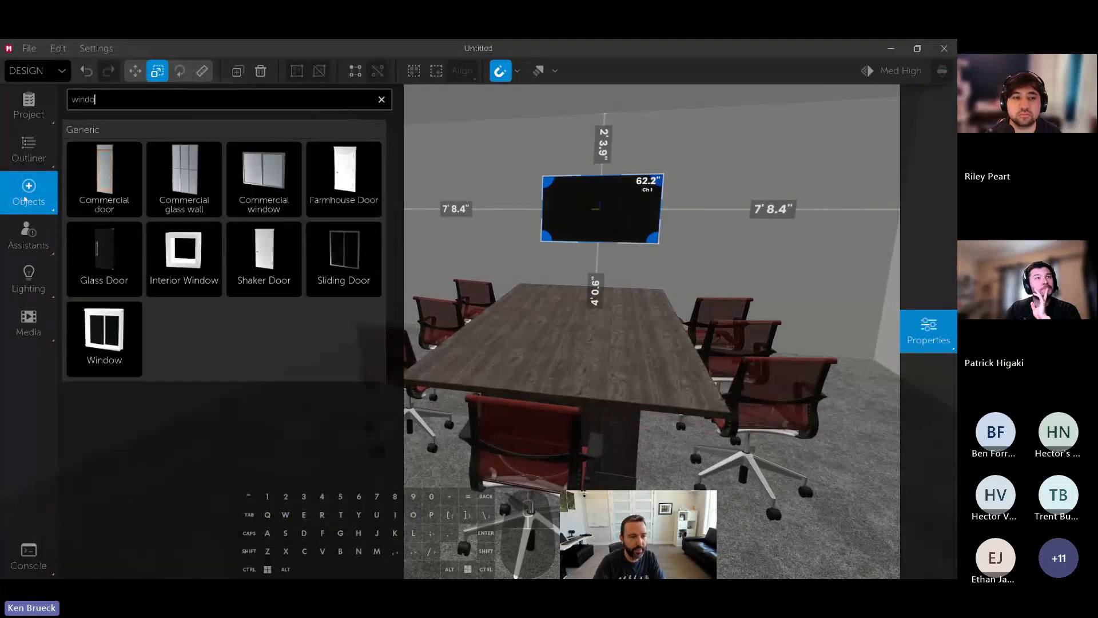
{"action": "left_click_drag", "start_coordinate": [194, 184], "coordinate": [315, 240]}
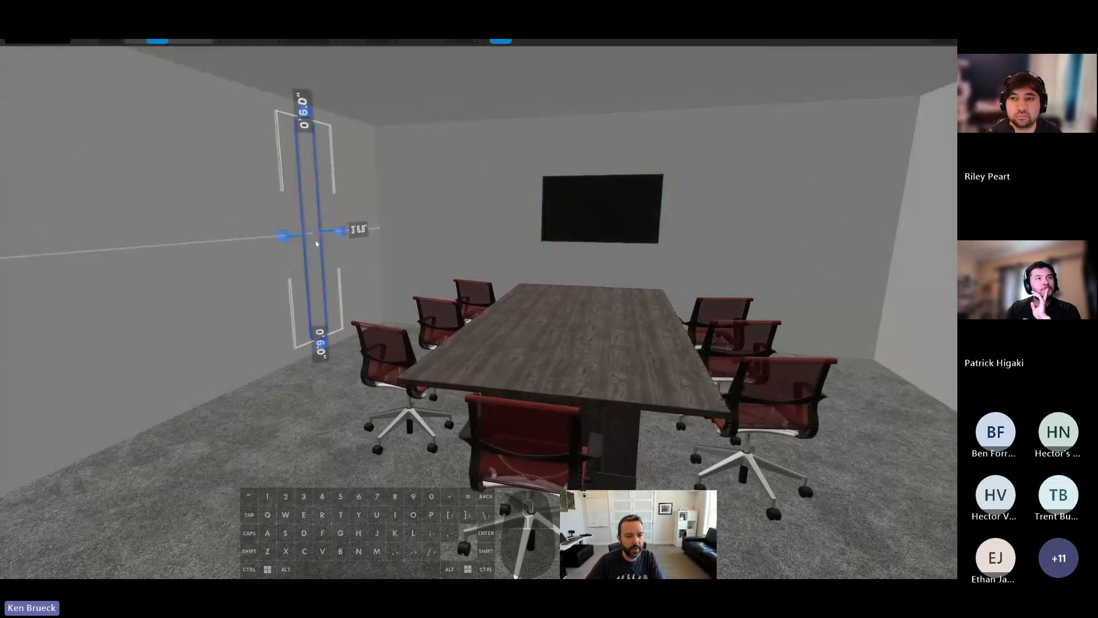
Stretch the glass wall across almost the entire long wall, to about 22' 9.3" wide and nearly full room height
{"action": "right_click_drag", "start_coordinate": [315, 240], "coordinate": [430, 245]}
{"action": "left_click_drag", "start_coordinate": [542, 232], "coordinate": [64, 279]}
{"action": "key", "text": "s"}
{"action": "right_click_drag", "start_coordinate": [64, 279], "coordinate": [302, 257]}
{"action": "left_click_drag", "start_coordinate": [277, 255], "coordinate": [121, 258]}
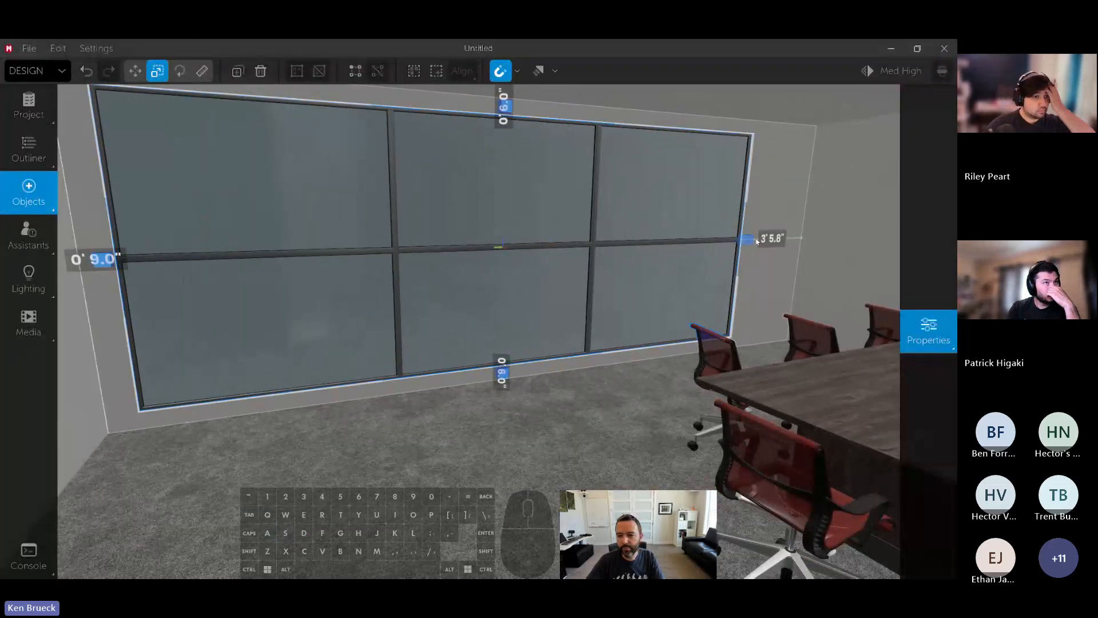
{"action": "left_click_drag", "start_coordinate": [757, 240], "coordinate": [781, 238]}
{"action": "left_click_drag", "start_coordinate": [540, 116], "coordinate": [536, 98]}
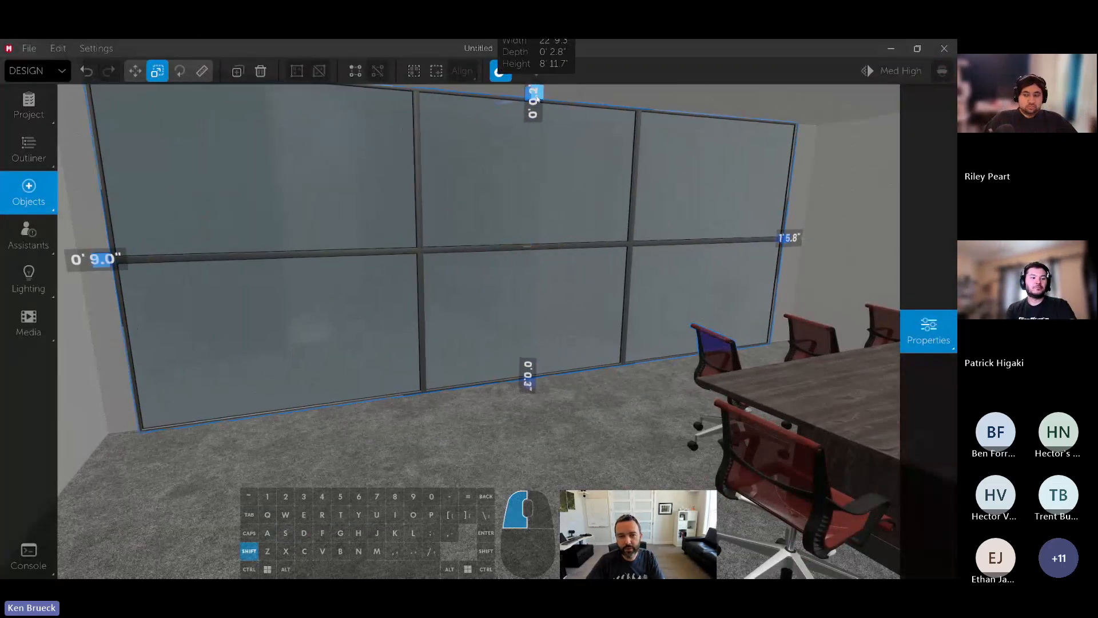
Set the glass wall's dividers to 0 horizontal and 5 vertical
{"action": "left_click", "coordinate": [928, 330]}
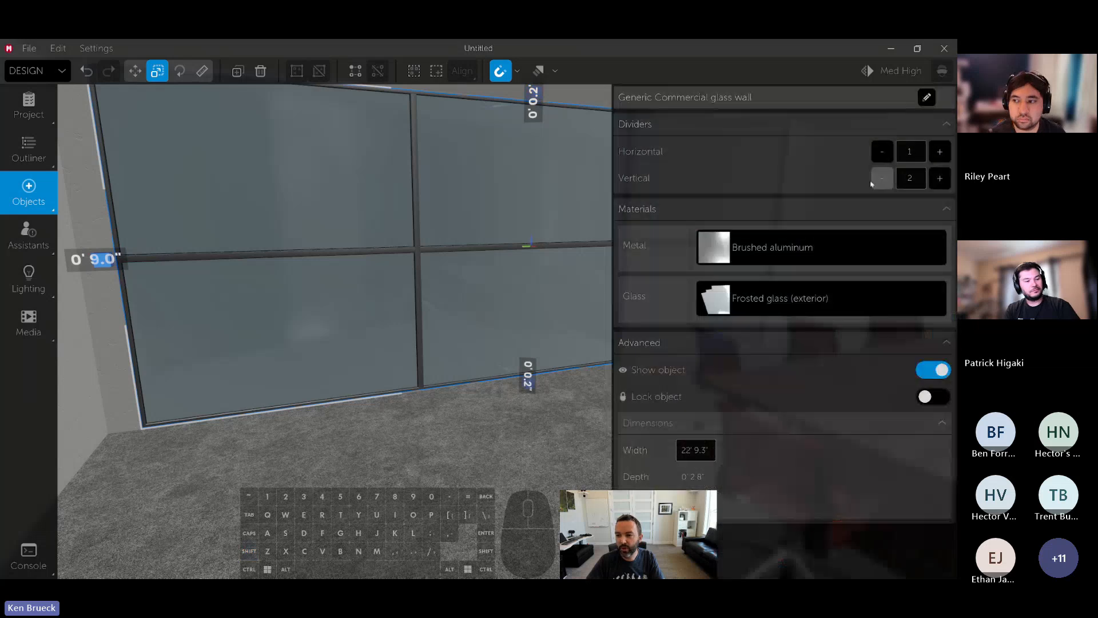
{"action": "left_click", "coordinate": [881, 179]}
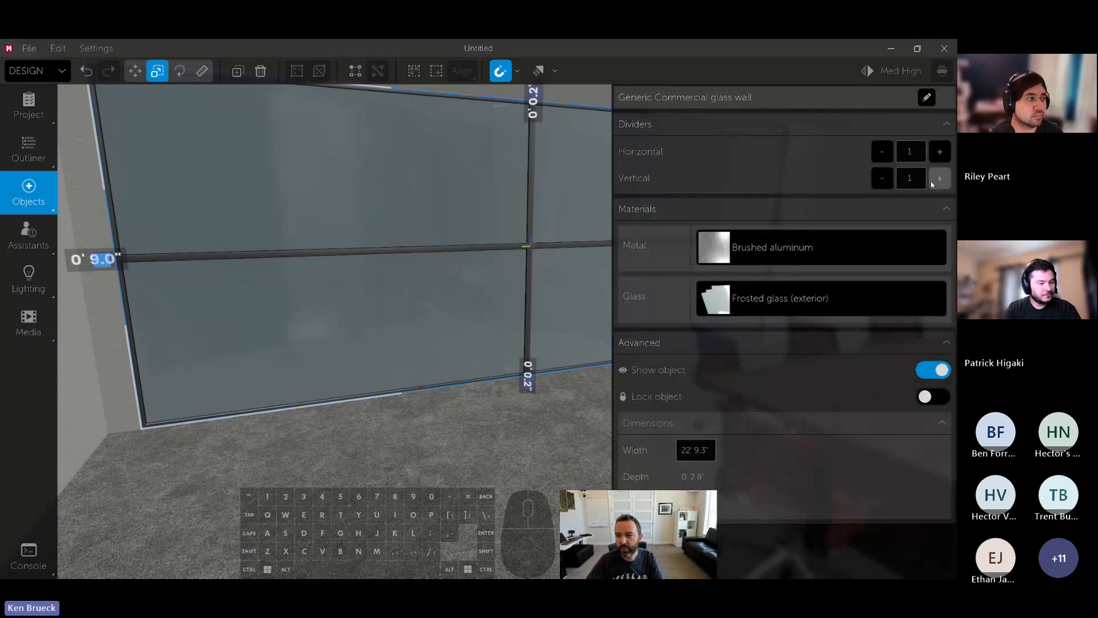
{"action": "left_click", "coordinate": [938, 179]}
{"action": "left_click", "coordinate": [938, 179]}
{"action": "left_click", "coordinate": [882, 152]}
{"action": "left_click", "coordinate": [938, 179]}
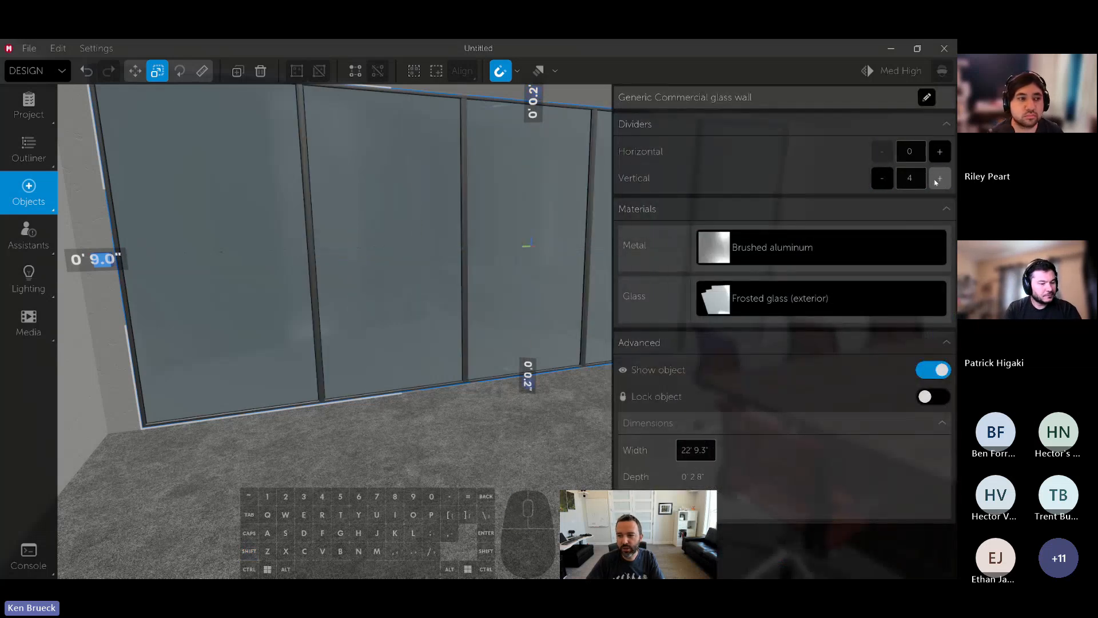
Change the glass wall's glass material to Transparent glass
{"action": "left_click", "coordinate": [779, 300]}
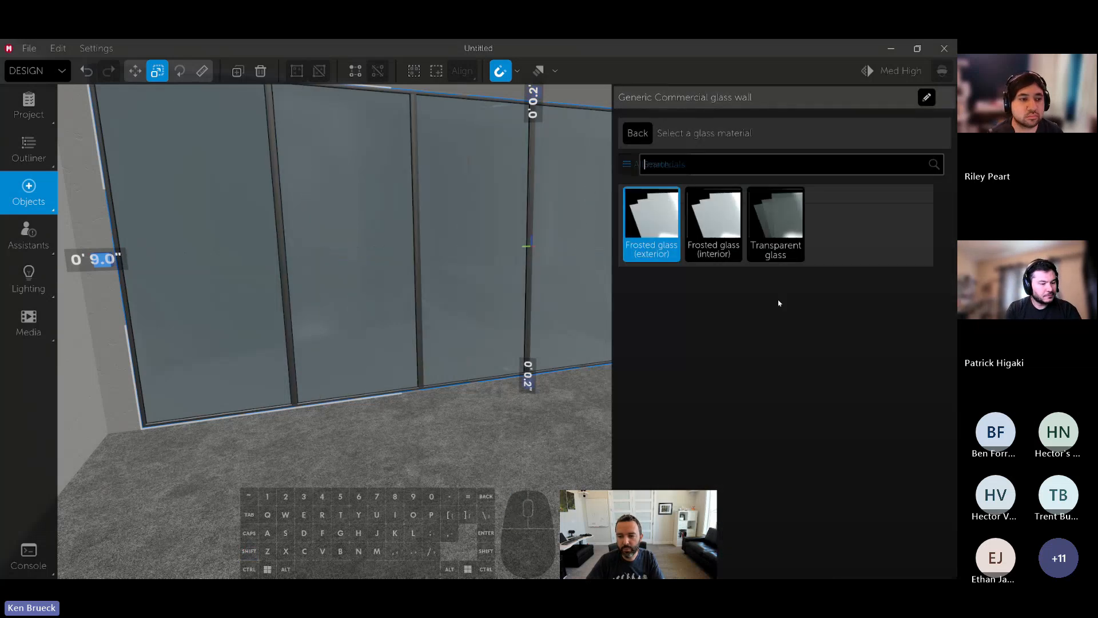
{"action": "left_click", "coordinate": [772, 227]}
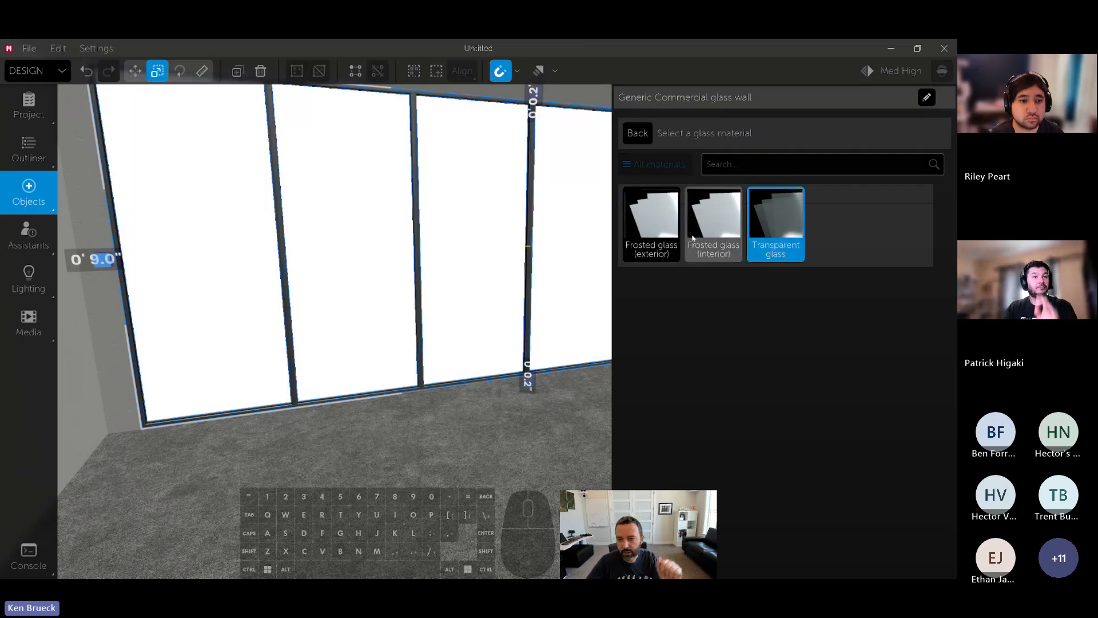
{"action": "left_click", "coordinate": [636, 132]}
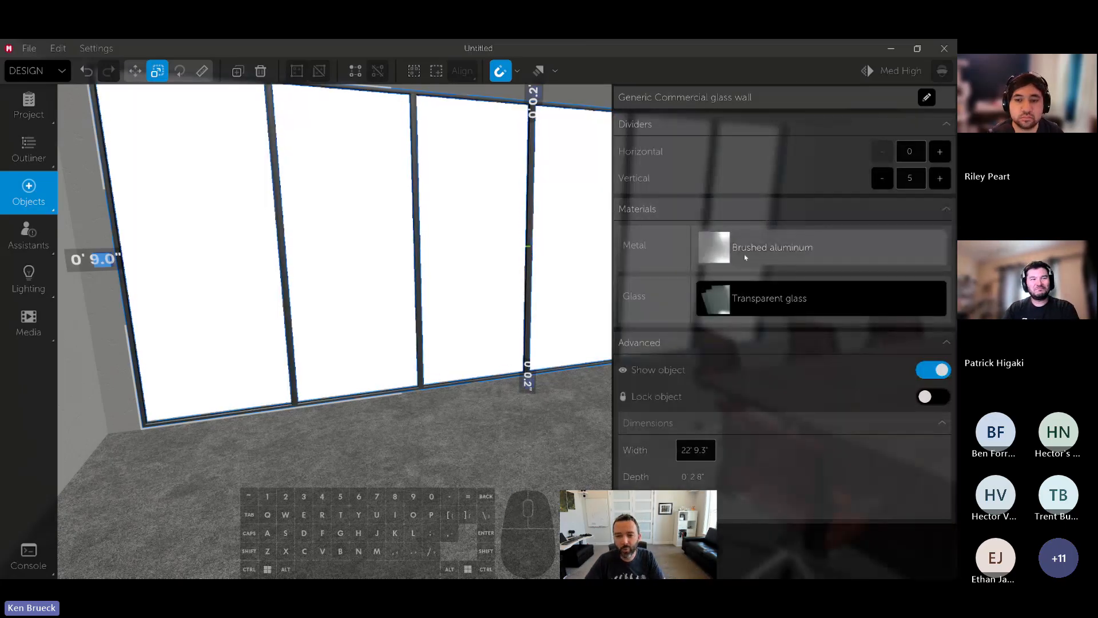
Set the project's environment location to Skyscrapers (2D)
{"action": "right_click_drag", "start_coordinate": [417, 254], "coordinate": [548, 254]}
{"action": "key", "text": "s"}
{"action": "key", "text": "a"}
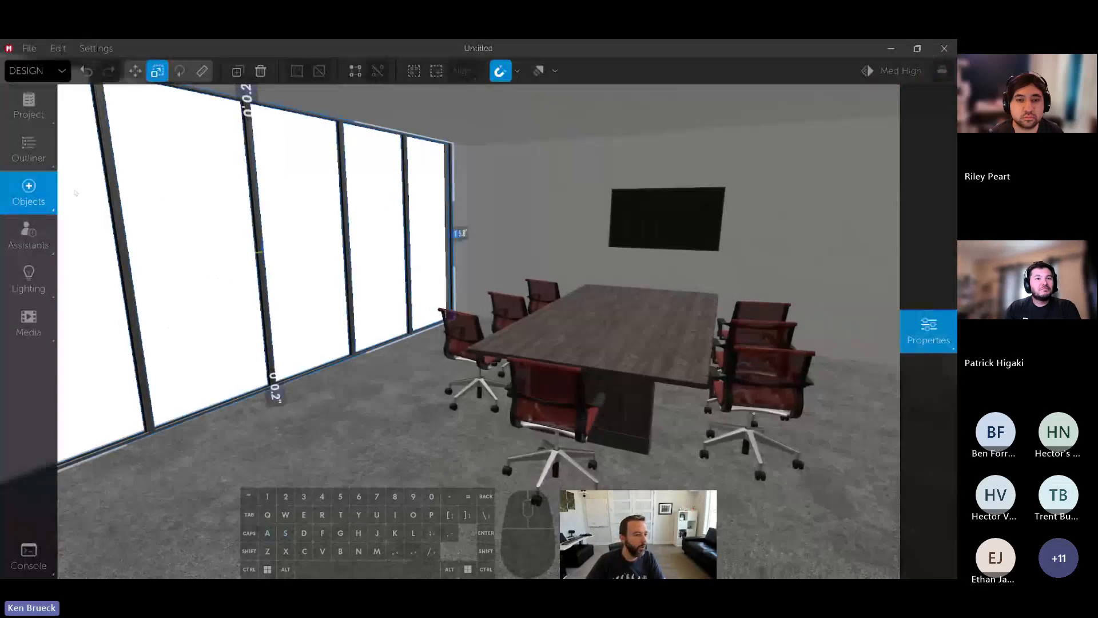
{"action": "left_click", "coordinate": [26, 112]}
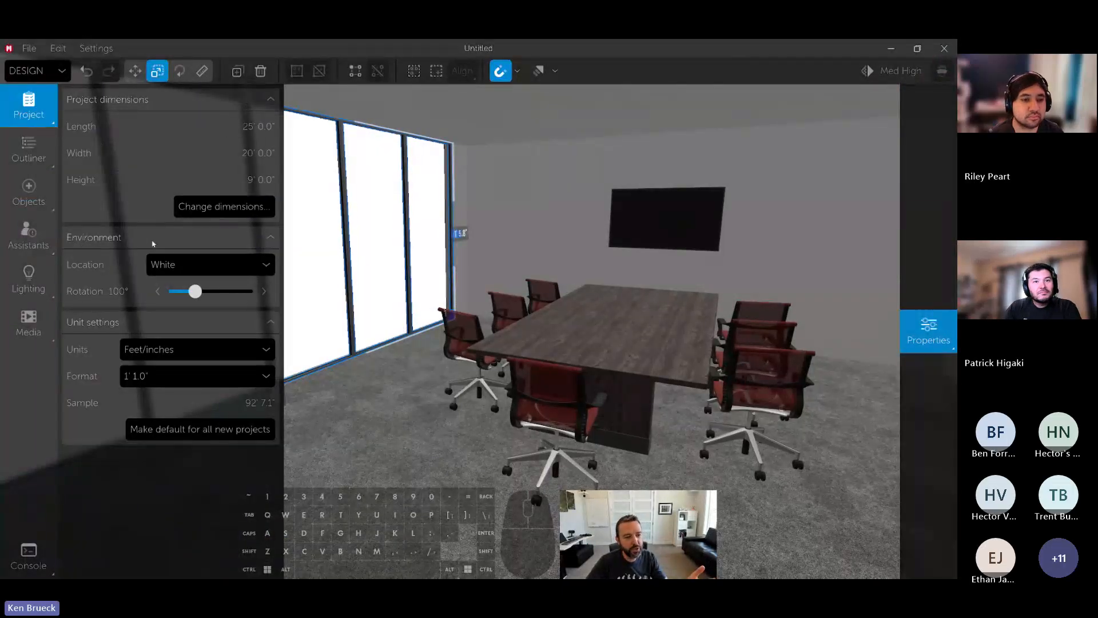
{"action": "left_click", "coordinate": [189, 265]}
{"action": "left_click", "coordinate": [193, 338]}
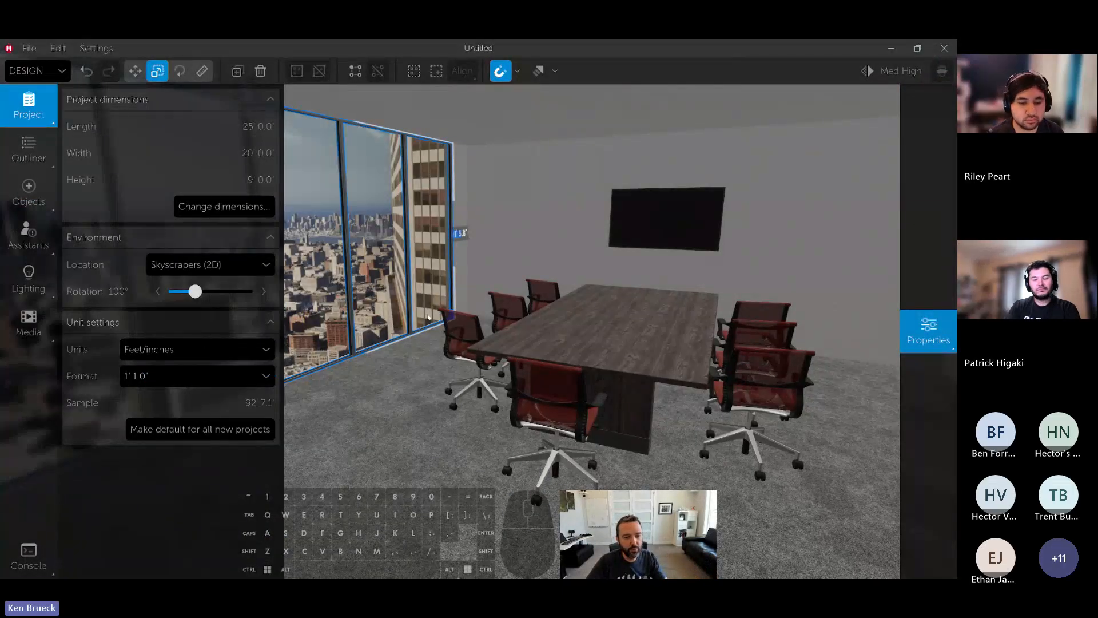
Change the ceiling's material to Drop ceiling: 24in x 24in
{"action": "right_click_drag", "start_coordinate": [405, 281], "coordinate": [366, 277]}
{"action": "key", "text": "w"}
{"action": "key", "text": "d"}
{"action": "left_click", "coordinate": [513, 154]}
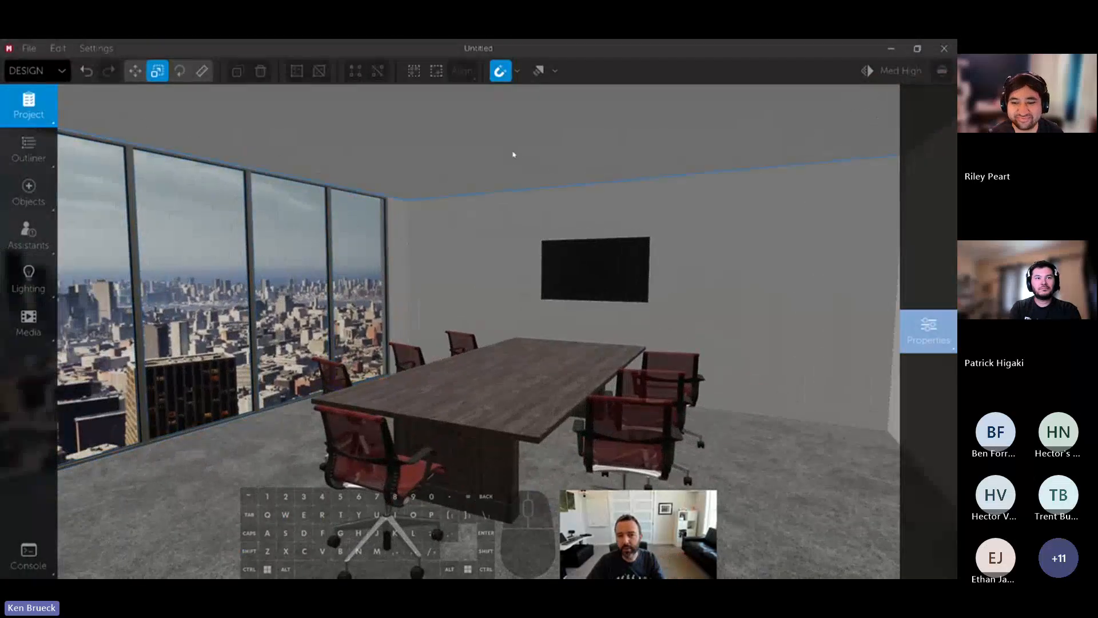
{"action": "mouse_move", "coordinate": [928, 331]}
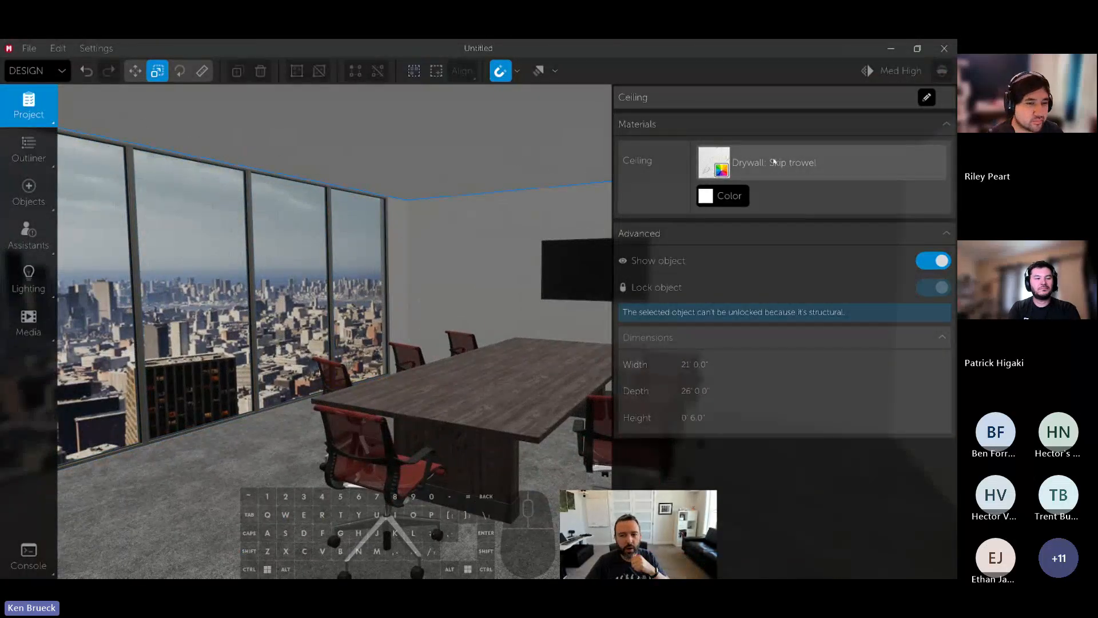
{"action": "left_click", "coordinate": [775, 162]}
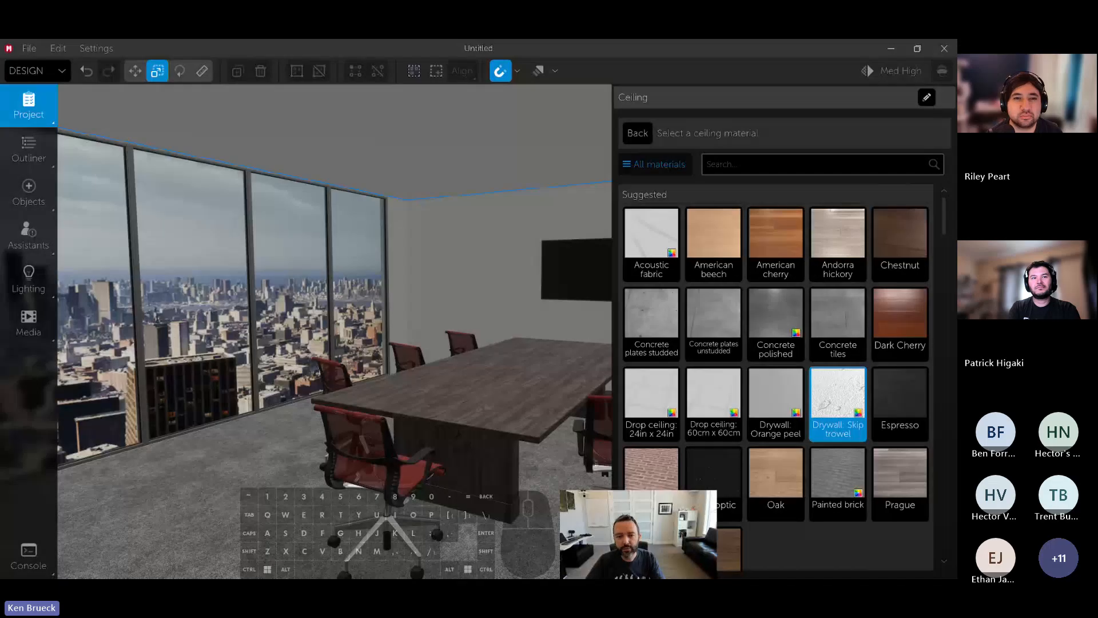
{"action": "left_click", "coordinate": [647, 384]}
Place a Generic Commercial door on the blank wall about 1' 2.4" from the room corner
{"action": "right_click_drag", "start_coordinate": [503, 321], "coordinate": [526, 314]}
{"action": "key", "text": "a"}
{"action": "key", "text": "s"}
{"action": "right_click_drag", "start_coordinate": [423, 228], "coordinate": [634, 227]}
{"action": "mouse_move", "coordinate": [10, 211]}
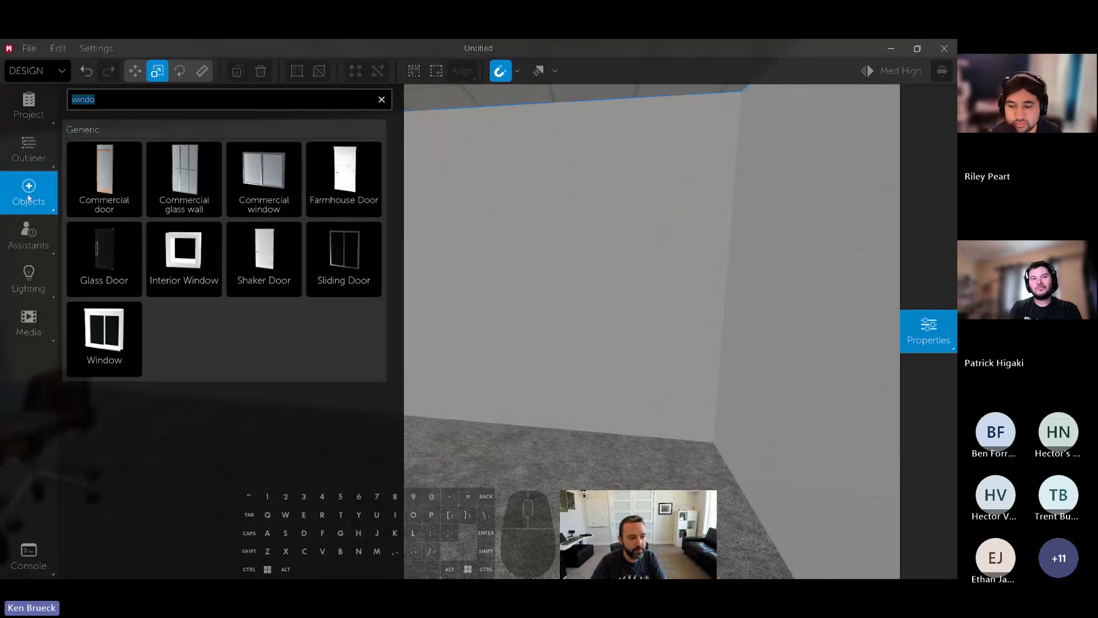
{"action": "left_click_drag", "start_coordinate": [104, 174], "coordinate": [627, 297]}
Change the commercial door's layout to a single door with the handle on its opposite edge
{"action": "mouse_move", "coordinate": [925, 327]}
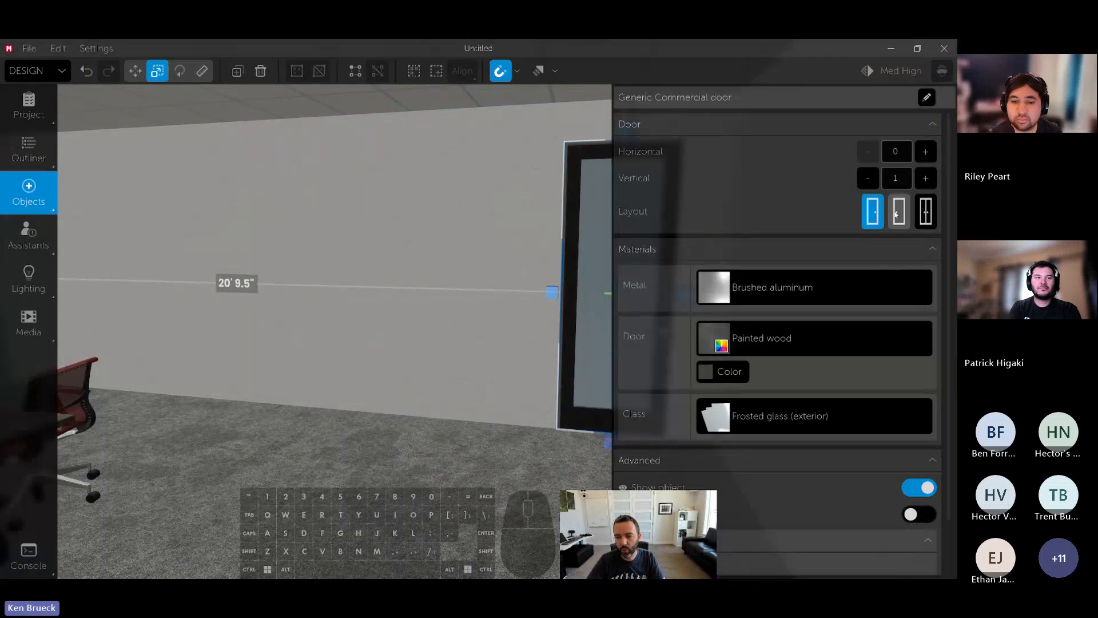
{"action": "key", "text": "w"}
{"action": "right_click_drag", "start_coordinate": [879, 223], "coordinate": [875, 231]}
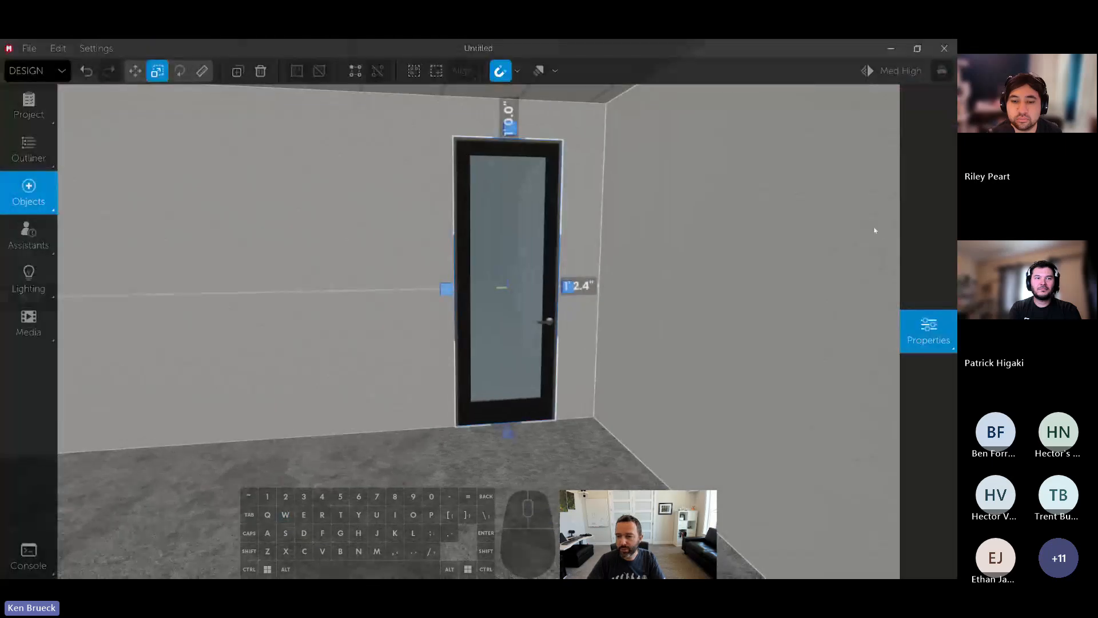
{"action": "mouse_move", "coordinate": [925, 327]}
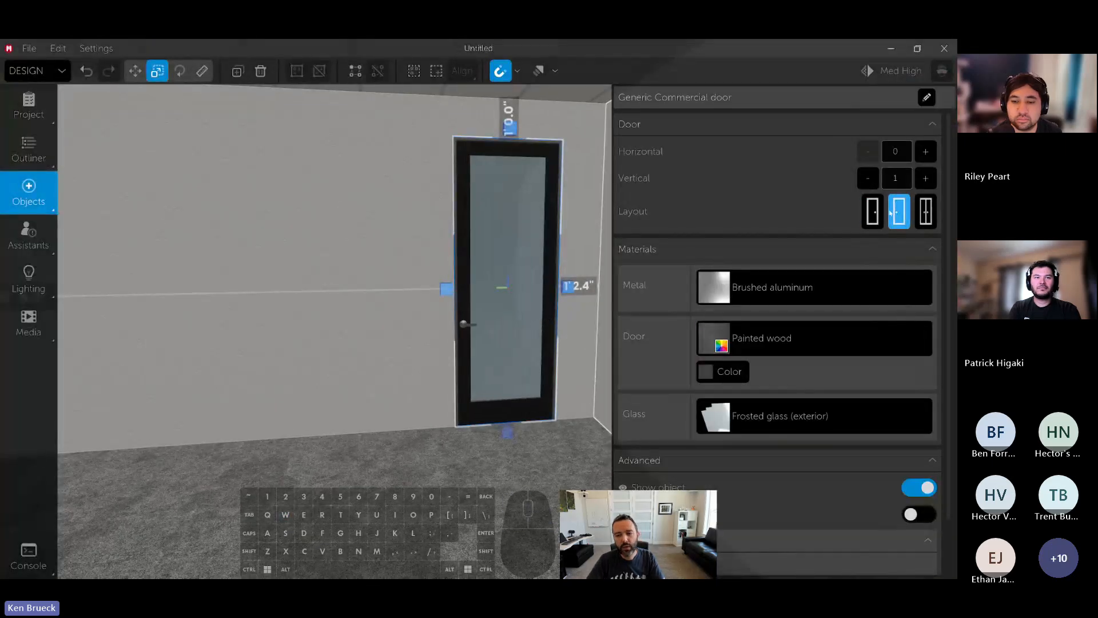
Search the objects for "led" and place a Drop Ceiling LED about 5' 11.9" from the glass wall, near the display wall
{"action": "key", "text": "d"}
{"action": "mouse_move", "coordinate": [524, 309]}
{"action": "right_mouse_down"}
{"action": "mouse_move", "coordinate": [211, 308]}
{"action": "mouse_move", "coordinate": [191, 274]}
{"action": "mouse_move", "coordinate": [527, 307]}
{"action": "right_mouse_up"}
{"action": "key", "text": "a"}
{"action": "key", "text": "d"}
{"action": "key", "text": "w"}
{"action": "mouse_move", "coordinate": [47, 204]}
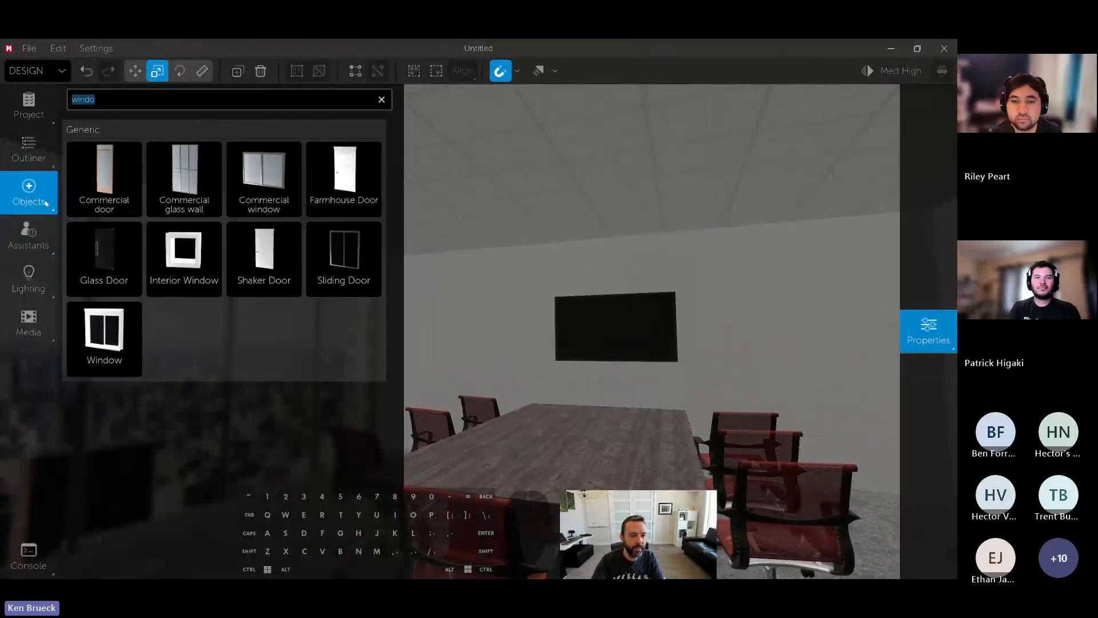
{"action": "type", "text": "led"}
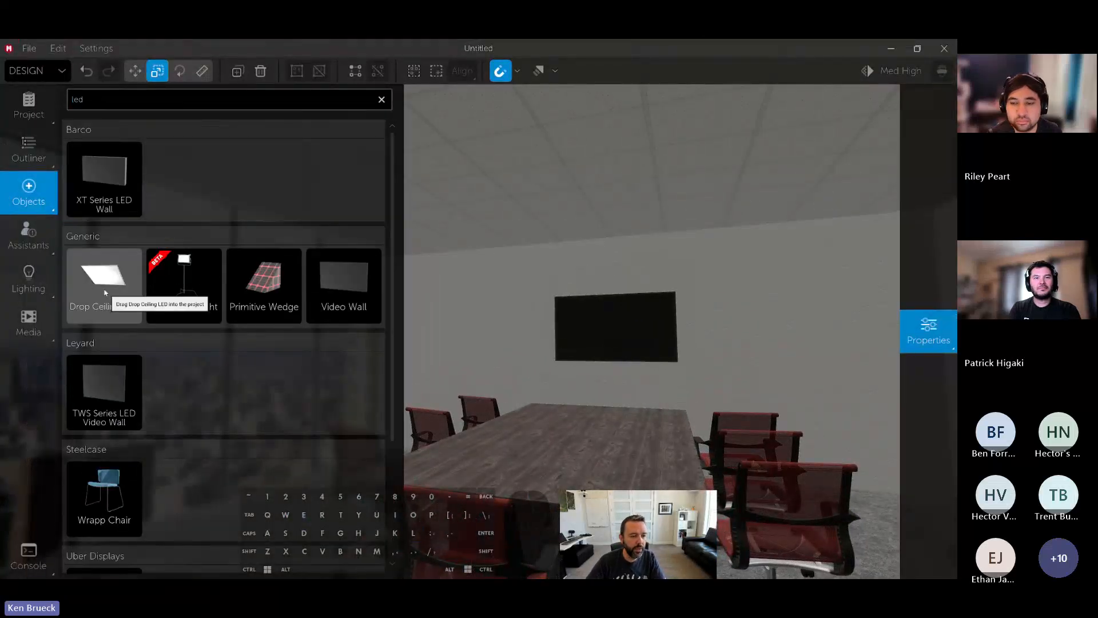
{"action": "left_click_drag", "start_coordinate": [104, 293], "coordinate": [489, 213]}
Keep the viewport quality at Medium High and widen the ceiling light to about 6' 2.2" from the wall opposite the windows
{"action": "left_click", "coordinate": [892, 70]}
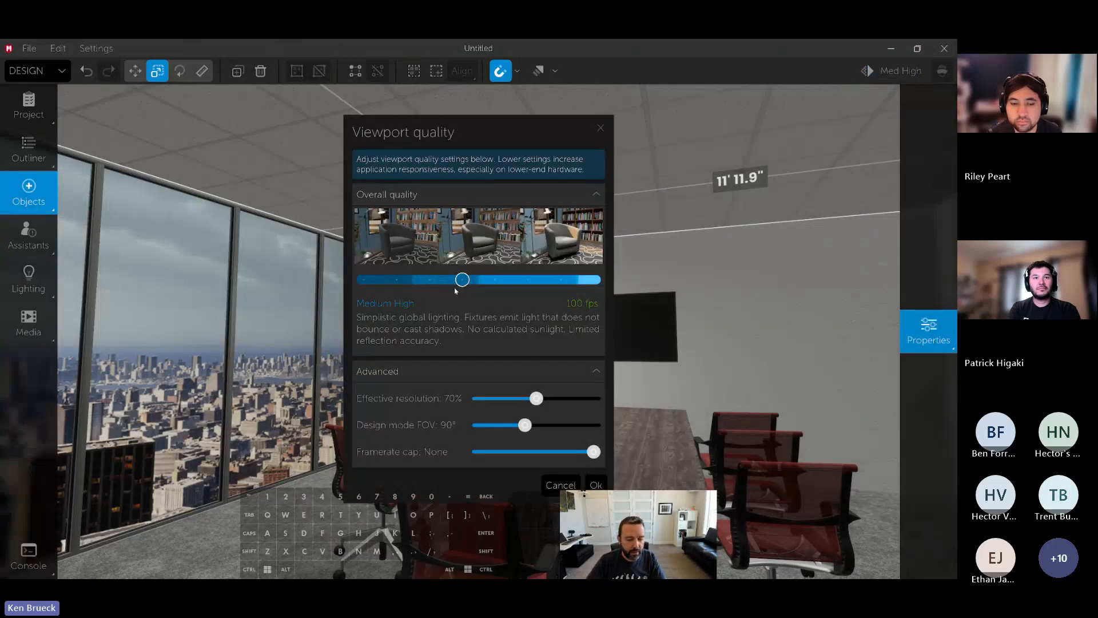
{"action": "left_click", "coordinate": [599, 485]}
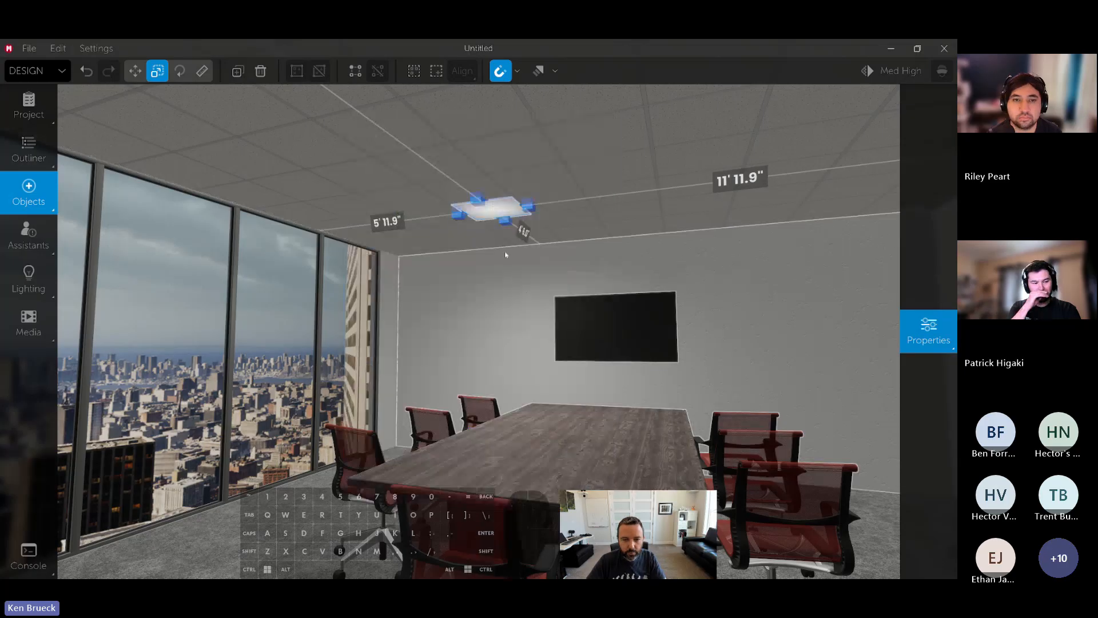
{"action": "left_click_drag", "start_coordinate": [508, 226], "coordinate": [721, 223]}
{"action": "right_click_drag", "start_coordinate": [720, 223], "coordinate": [651, 176]}
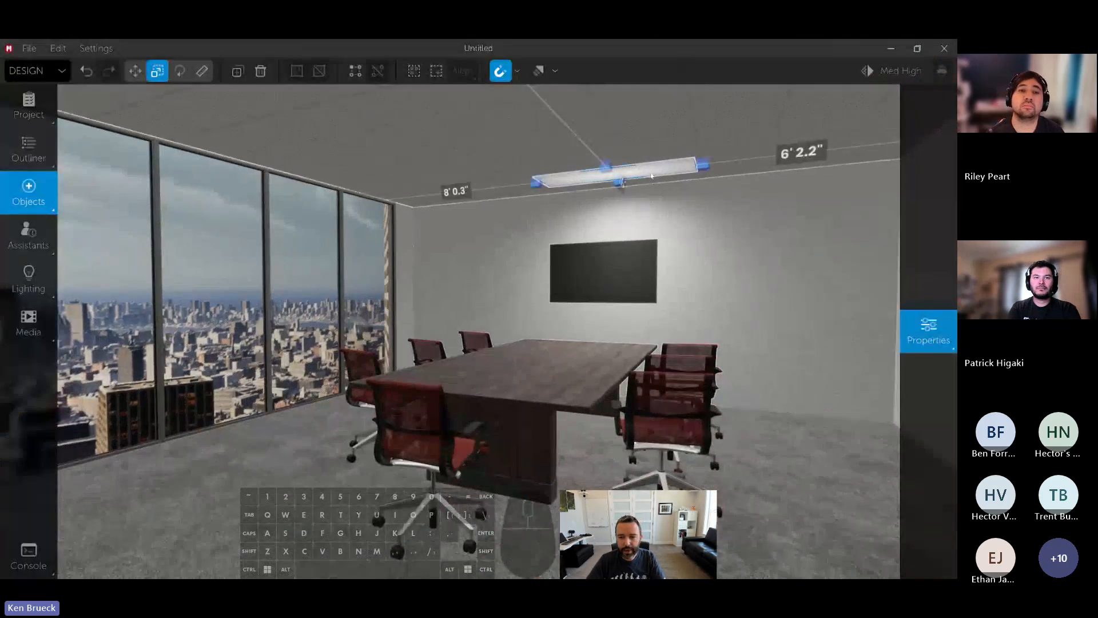
Try moving the long ceiling light, undo the move, and set the overall viewport quality to Low
{"action": "left_click_drag", "start_coordinate": [650, 176], "coordinate": [578, 159]}
{"action": "key", "text": "ctrl+z"}
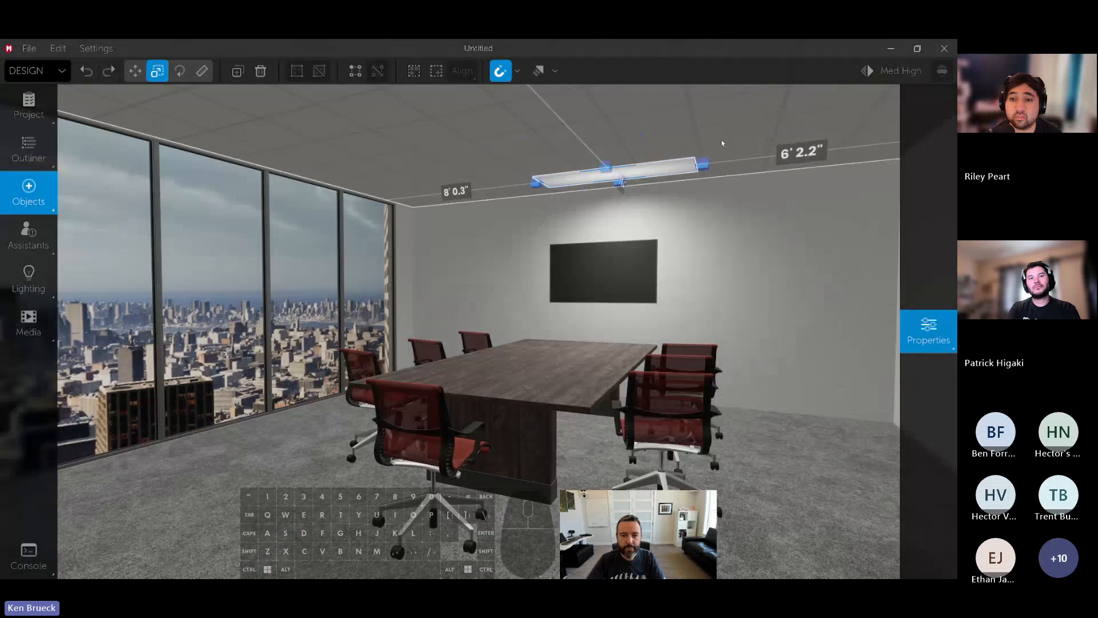
{"action": "left_click", "coordinate": [892, 70]}
{"action": "left_click", "coordinate": [396, 280]}
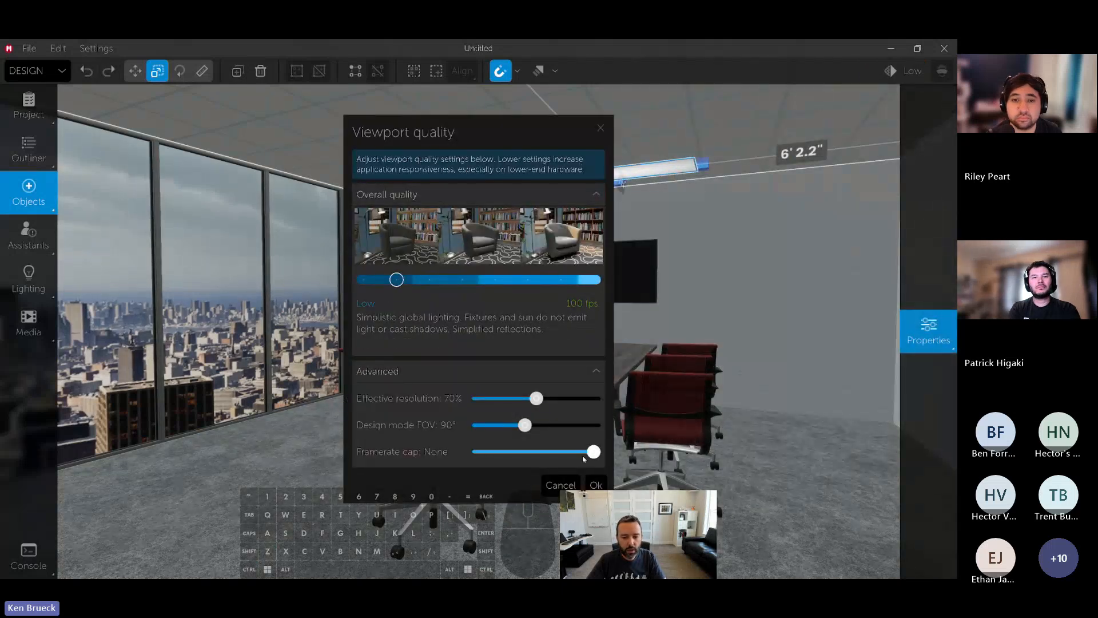
{"action": "left_click", "coordinate": [595, 485]}
Move the ceiling light to about 4' 1.7" from the glass wall and shorten it to 13' 11.0" from the opposite wall
{"action": "left_click_drag", "start_coordinate": [658, 167], "coordinate": [512, 179]}
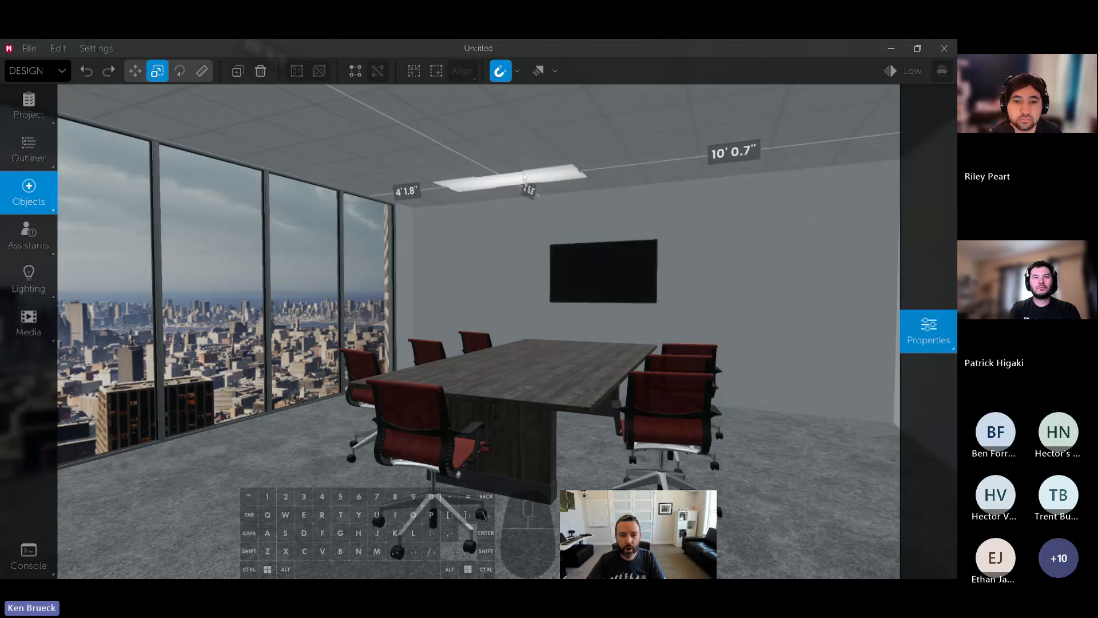
{"action": "right_click_drag", "start_coordinate": [654, 189], "coordinate": [681, 189]}
{"action": "left_click_drag", "start_coordinate": [611, 173], "coordinate": [513, 194]}
Set the overall viewport quality to High
{"action": "left_click", "coordinate": [903, 71]}
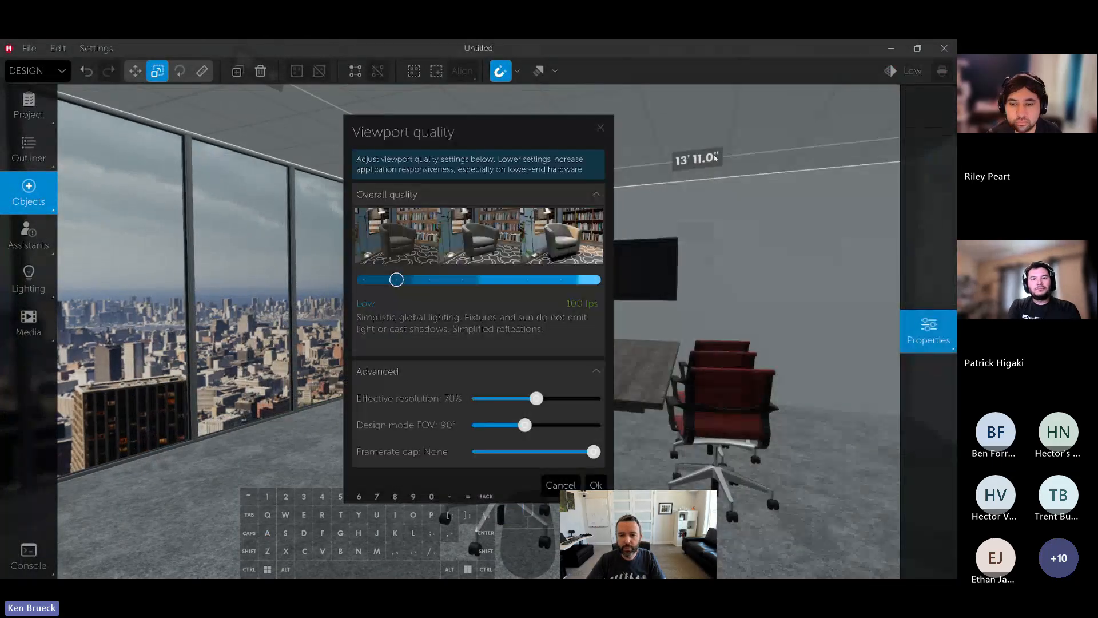
{"action": "left_click", "coordinate": [496, 279]}
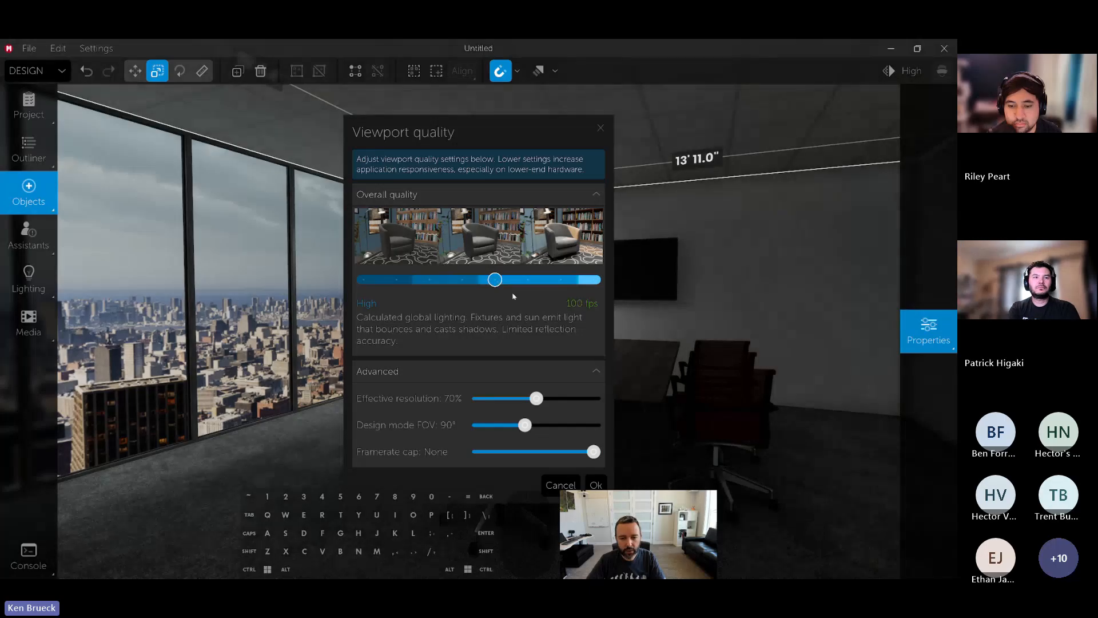
{"action": "left_click", "coordinate": [596, 486]}
Examine how the single ceiling light illuminates the conference room at High viewport quality
{"action": "key", "text": "s"}
{"action": "key", "text": "d"}
{"action": "right_click_drag", "start_coordinate": [622, 435], "coordinate": [612, 448]}
{"action": "key", "text": "space"}
{"action": "key", "text": "a"}
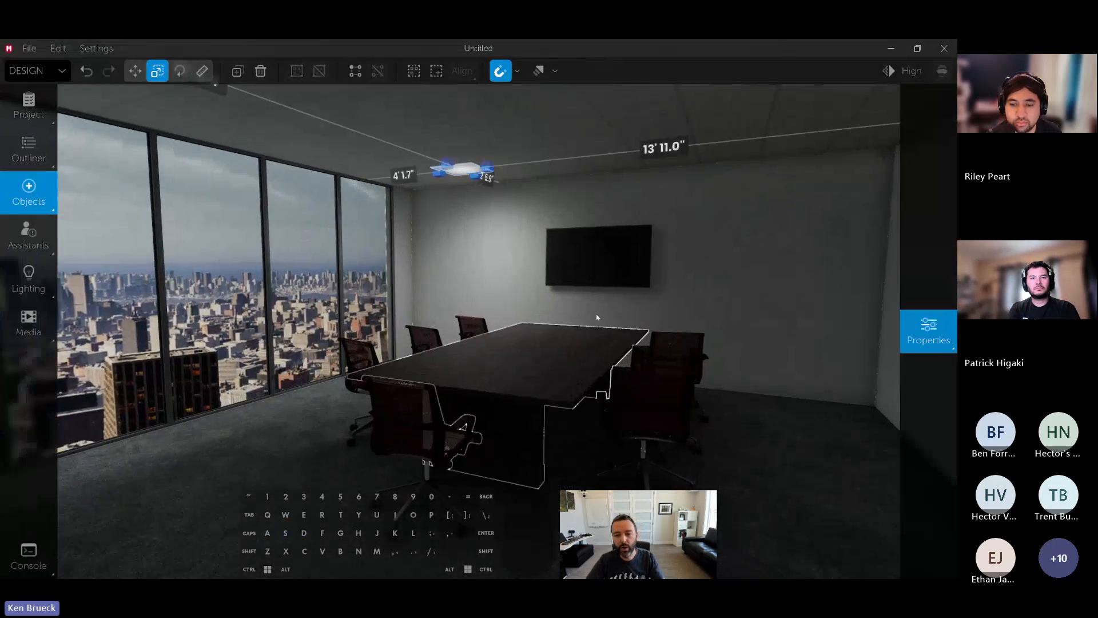
{"action": "right_click_drag", "start_coordinate": [589, 296], "coordinate": [540, 299]}
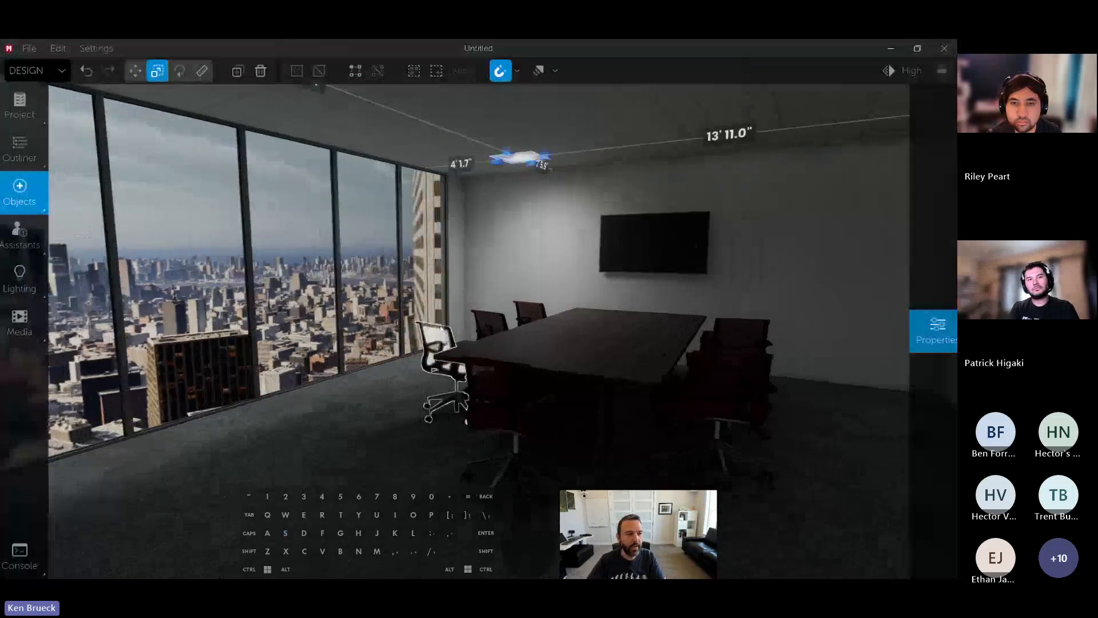
{"action": "key", "text": "s"}
{"action": "right_click_drag", "start_coordinate": [443, 327], "coordinate": [442, 323]}
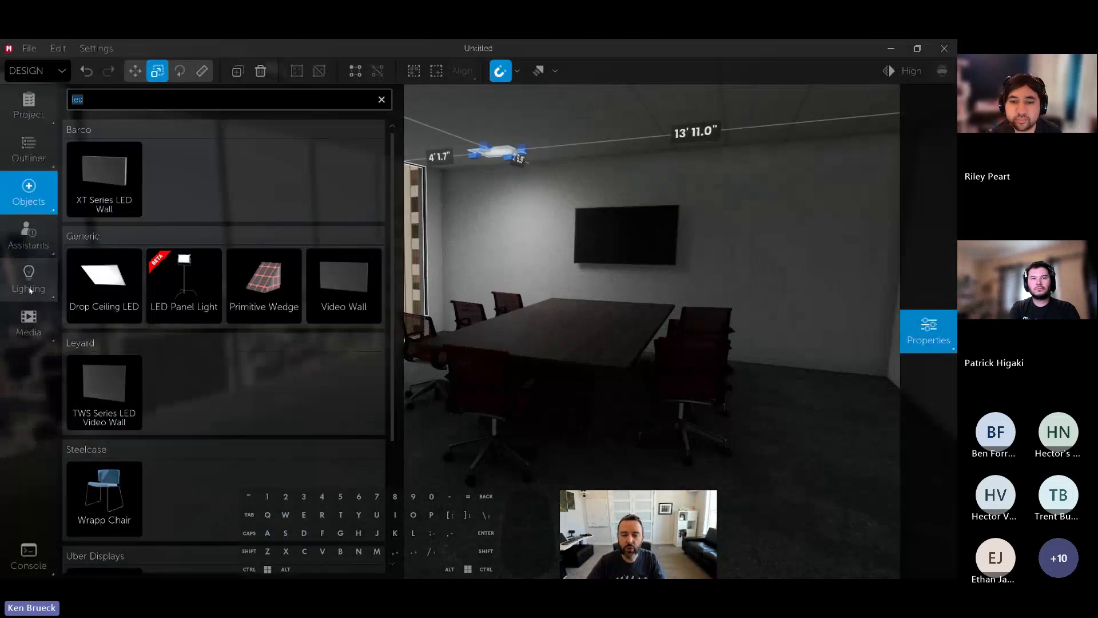
Adjust the sunlight's direction, elevation, intensity and color temperature so slightly dimmer, warmer light enters through the glass wall
{"action": "left_click", "coordinate": [30, 289]}
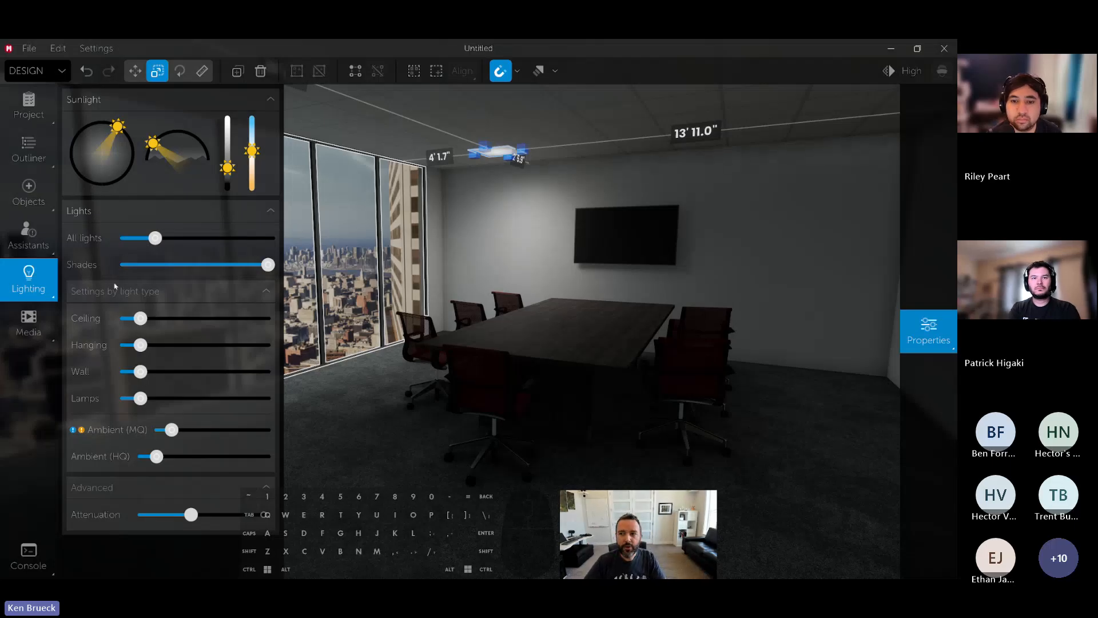
{"action": "key", "text": "s"}
{"action": "right_click_drag", "start_coordinate": [330, 198], "coordinate": [330, 198]}
{"action": "mouse_move", "coordinate": [22, 292]}
{"action": "left_click_drag", "start_coordinate": [116, 135], "coordinate": [84, 170]}
{"action": "left_click_drag", "start_coordinate": [156, 147], "coordinate": [151, 155]}
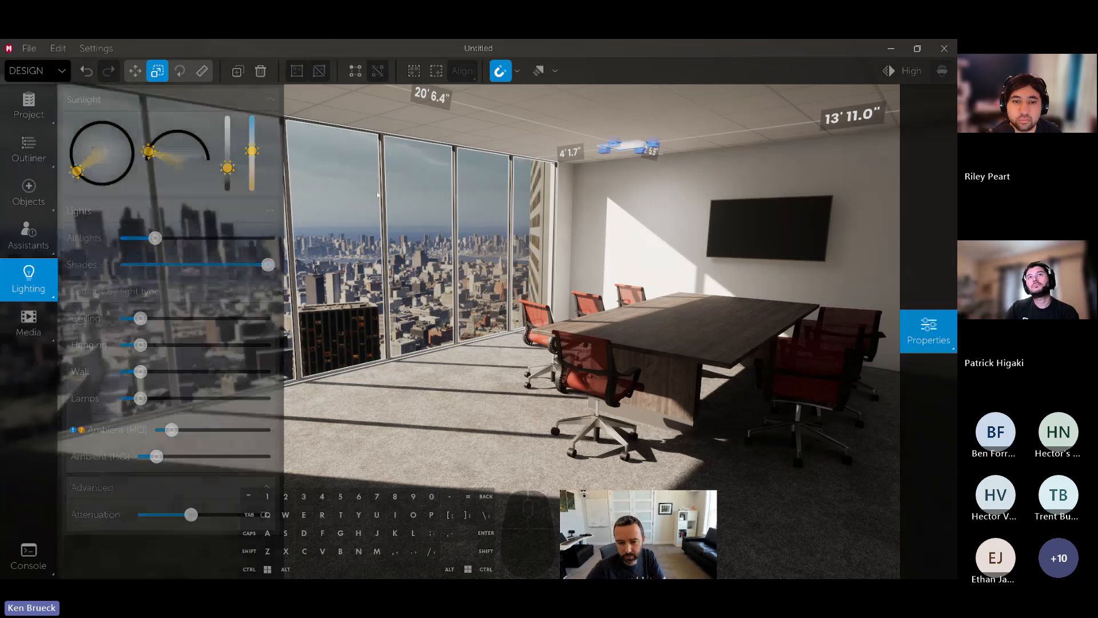
{"action": "left_click_drag", "start_coordinate": [228, 168], "coordinate": [228, 172]}
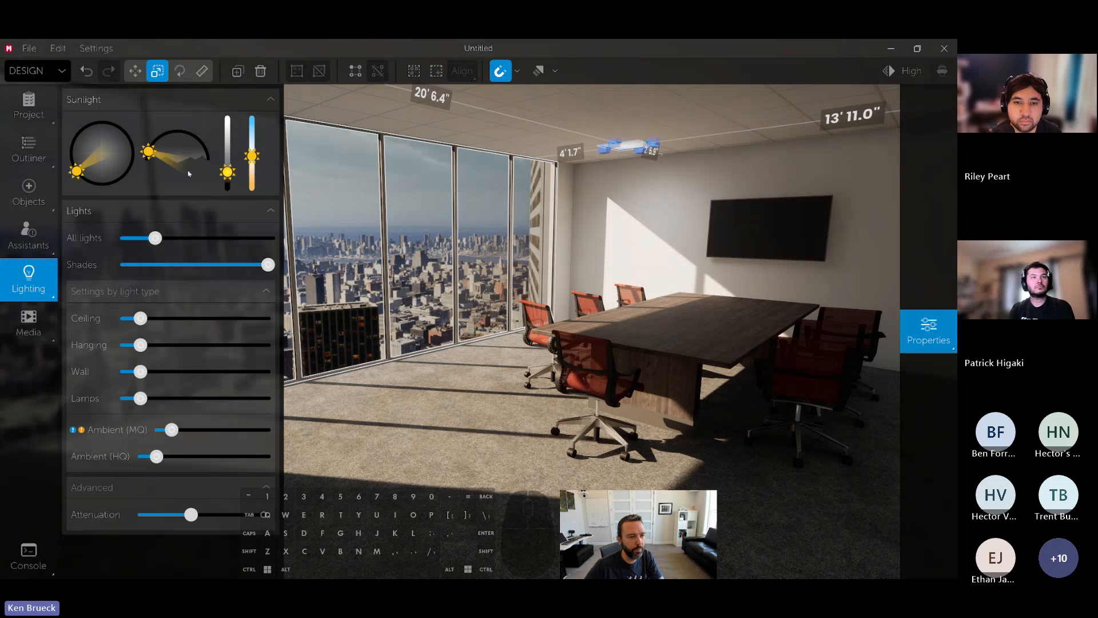
{"action": "left_click_drag", "start_coordinate": [148, 151], "coordinate": [153, 145]}
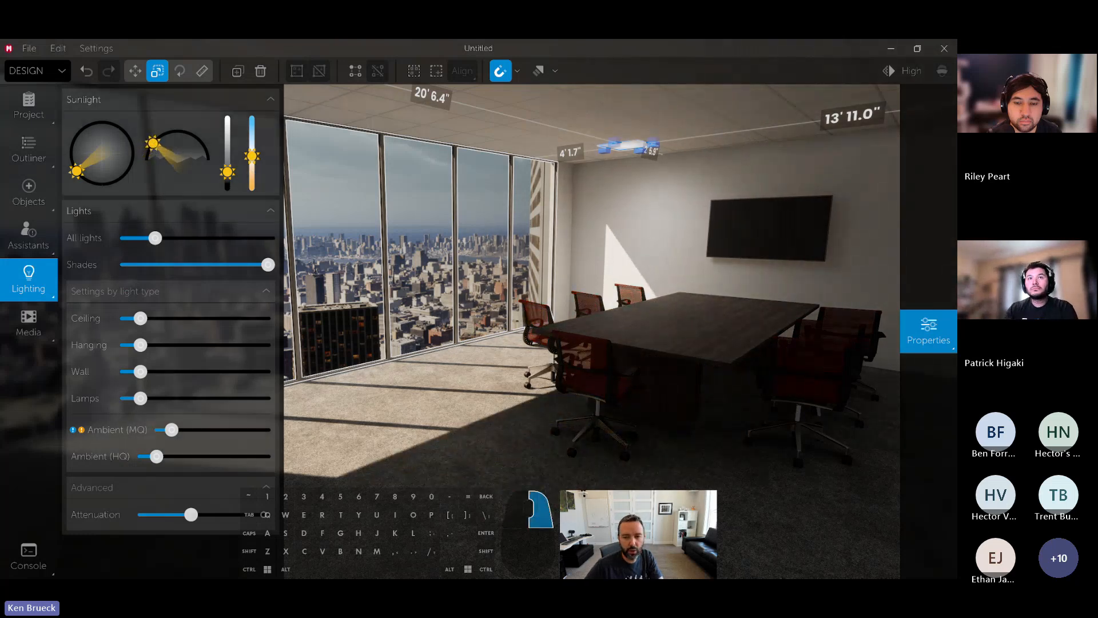
Set the ceiling light's width and depth to 2' 0.0" and align it with the ceiling grid, 3' 11.5" from the glass wall
{"action": "key", "text": "w"}
{"action": "right_click_drag", "start_coordinate": [458, 236], "coordinate": [543, 238]}
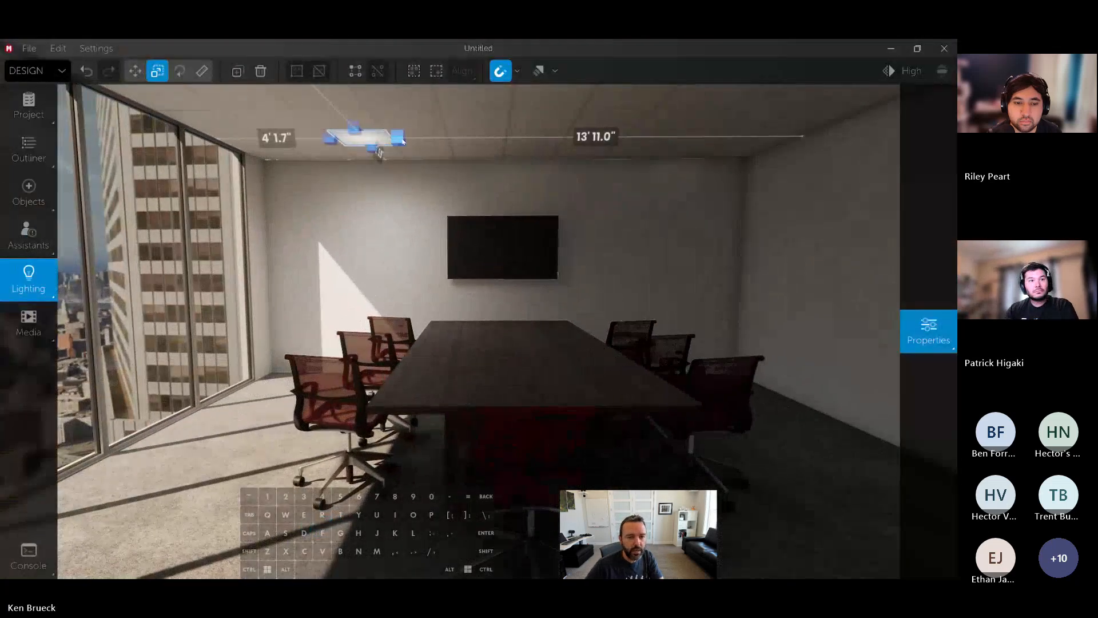
{"action": "mouse_move", "coordinate": [404, 141]}
{"action": "left_mouse_down"}
{"action": "mouse_move", "coordinate": [789, 137]}
{"action": "mouse_move", "coordinate": [394, 140]}
{"action": "left_mouse_up"}
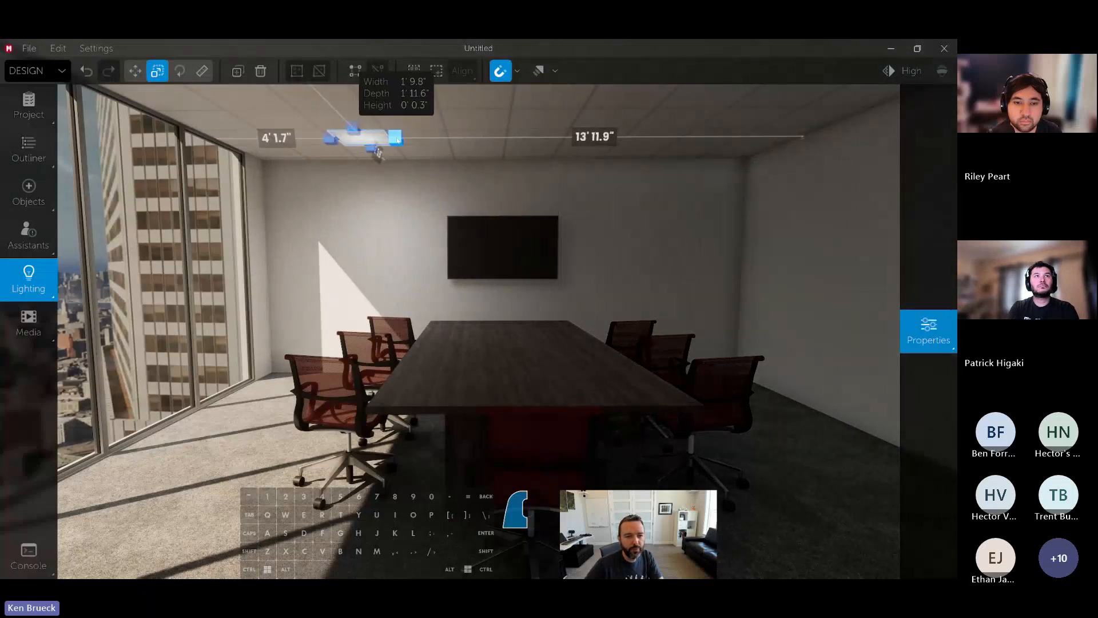
{"action": "key", "text": "w"}
{"action": "key", "text": "a"}
{"action": "right_click_drag", "start_coordinate": [397, 140], "coordinate": [545, 188]}
{"action": "key", "text": "s"}
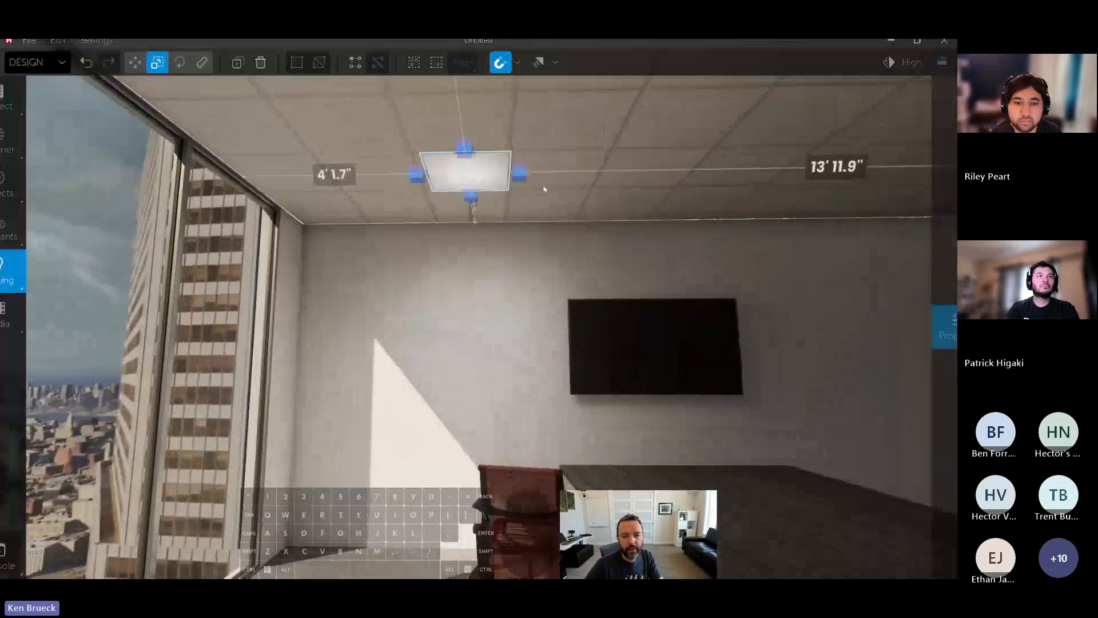
{"action": "left_click_drag", "start_coordinate": [416, 174], "coordinate": [395, 174]}
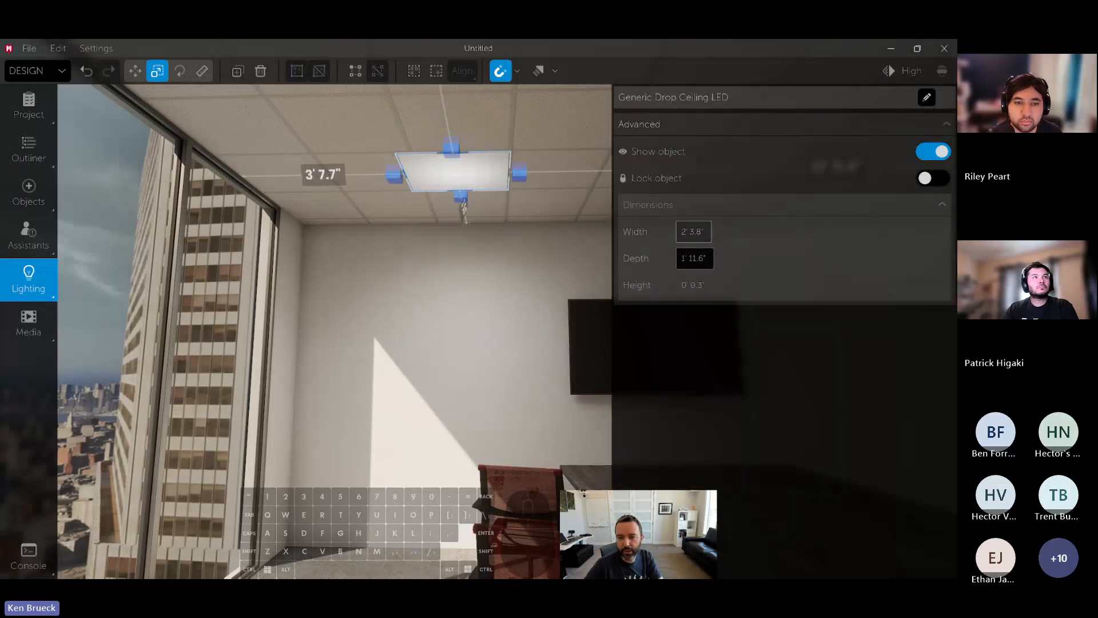
{"action": "key", "text": "ctrl+a"}
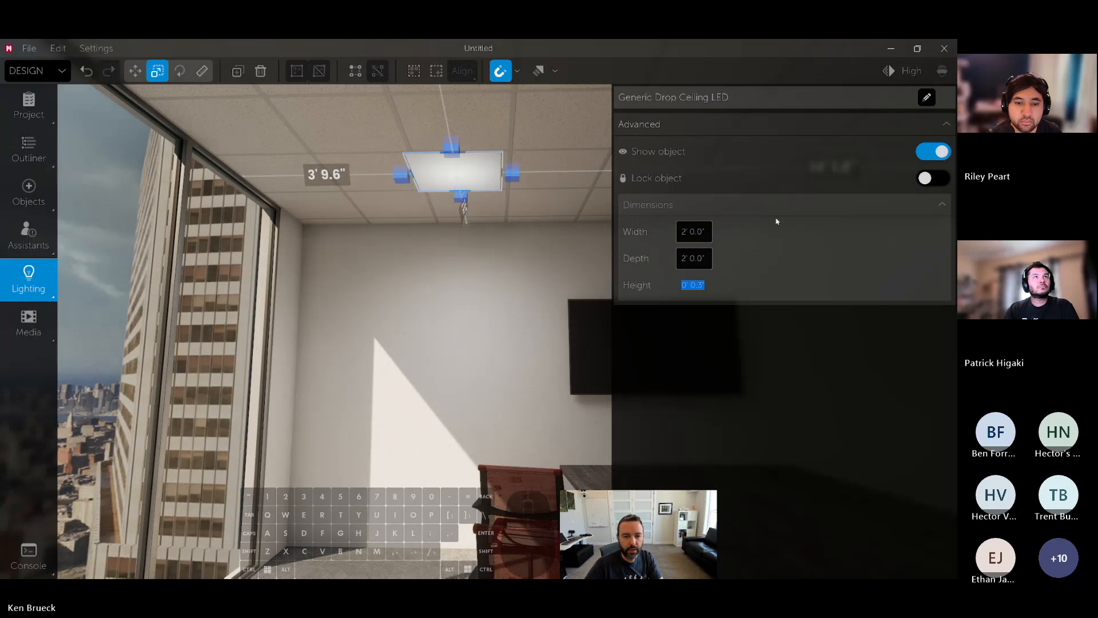
{"action": "key", "text": "w"}
{"action": "left_click_drag", "start_coordinate": [508, 174], "coordinate": [508, 174]}
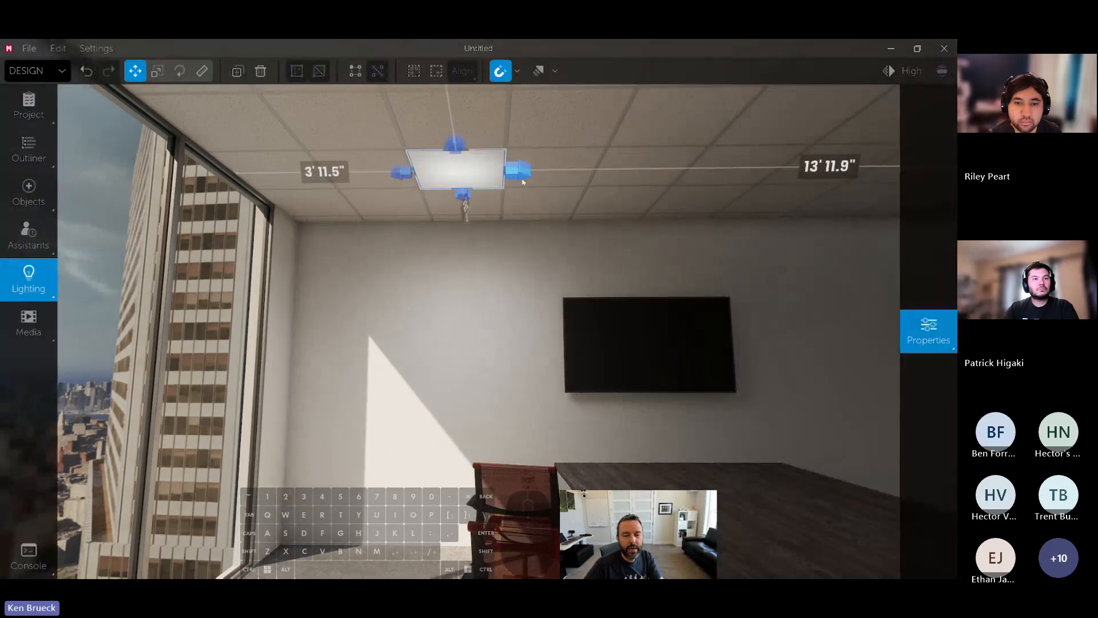
Try duplicating the ceiling light toward the middle of the ceiling and delete the copy
{"action": "key", "text": "s"}
{"action": "key", "text": "d"}
{"action": "right_click_drag", "start_coordinate": [522, 182], "coordinate": [486, 181]}
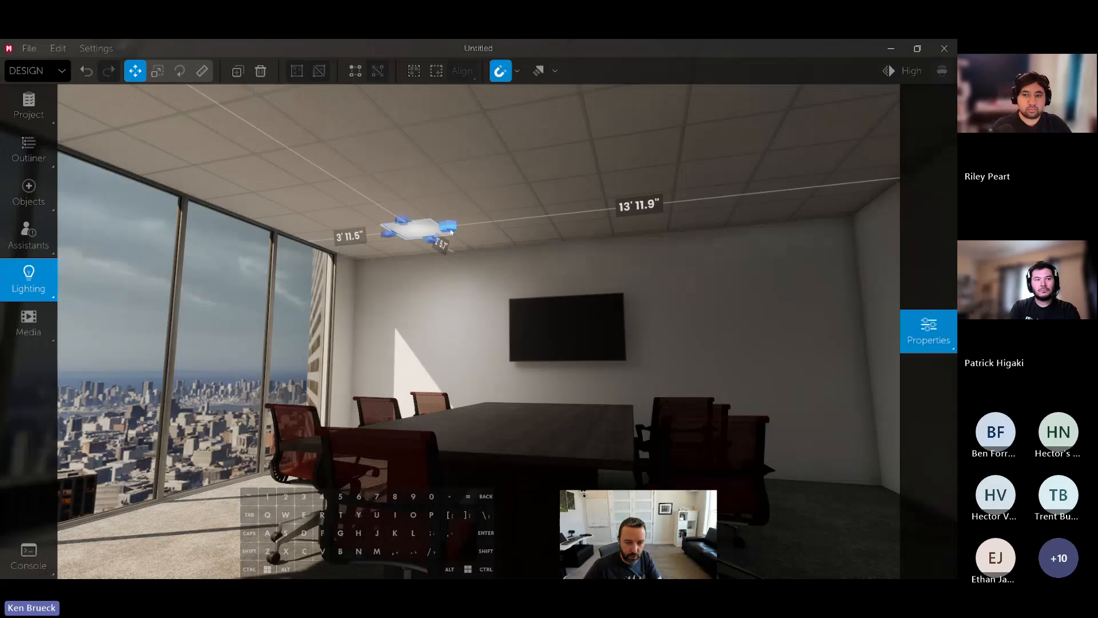
{"action": "left_click_drag", "start_coordinate": [419, 231], "coordinate": [544, 213], "text": "alt"}
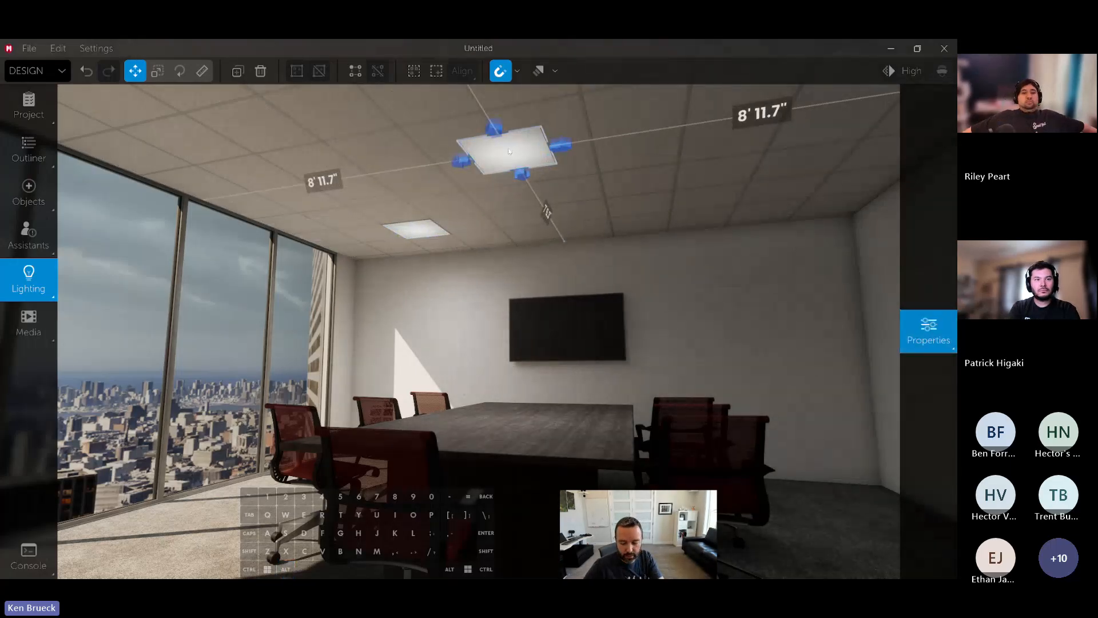
{"action": "key", "text": "Delete"}
Duplicate the ceiling light into a row of three along the display wall and group the three lights
{"action": "left_click", "coordinate": [433, 236]}
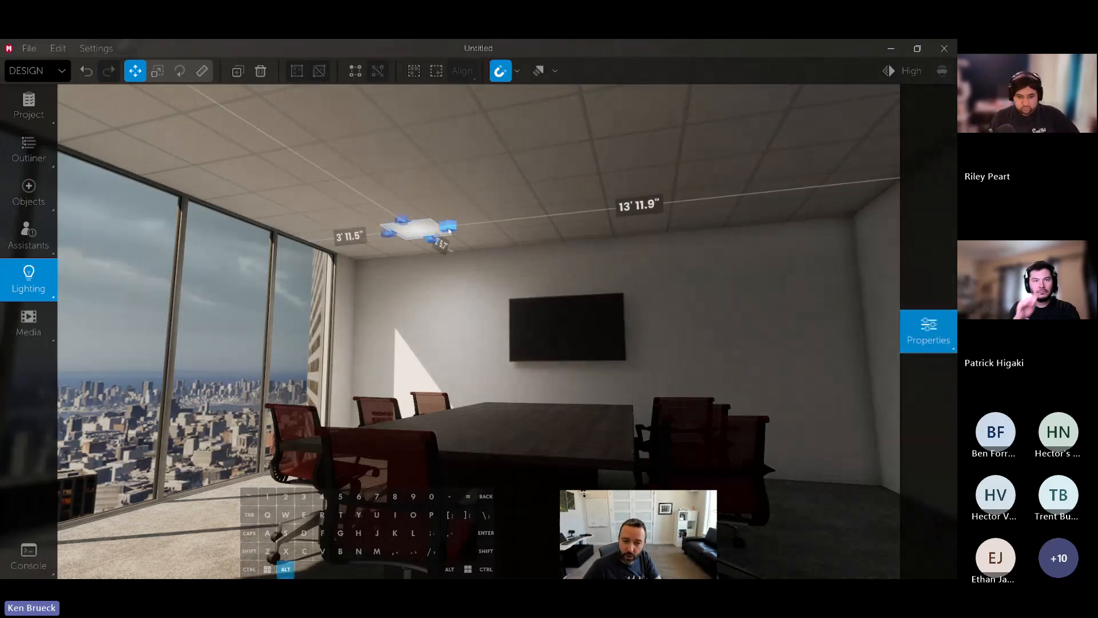
{"action": "left_click_drag", "start_coordinate": [449, 231], "coordinate": [829, 184], "text": "alt"}
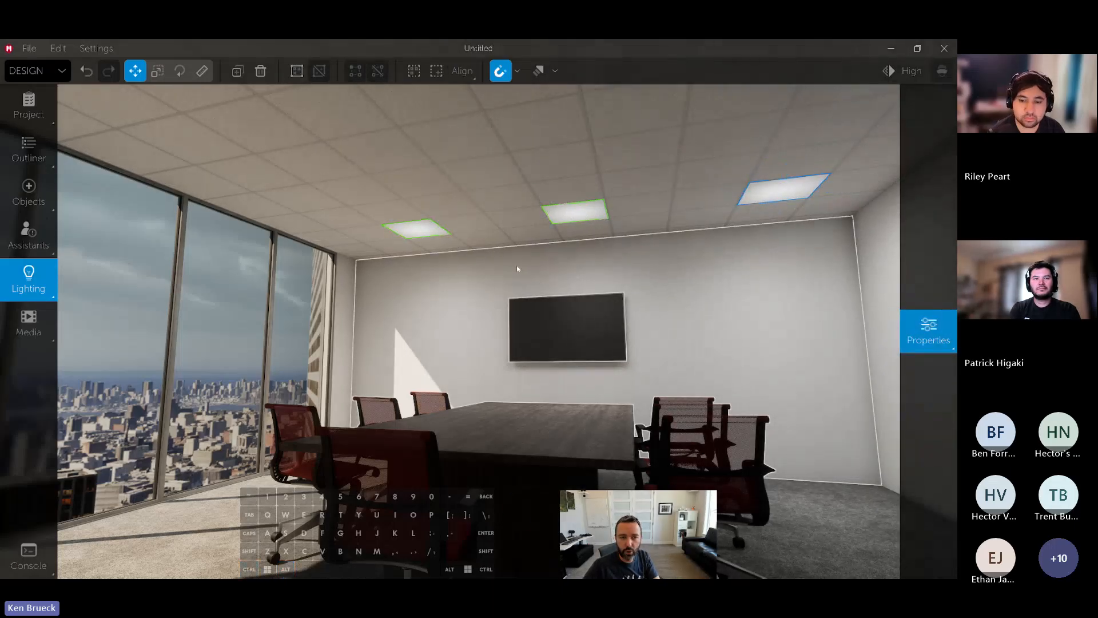
{"action": "left_click", "coordinate": [297, 72]}
Try moving the grouped ceiling lights and undo the move
{"action": "key", "text": "s"}
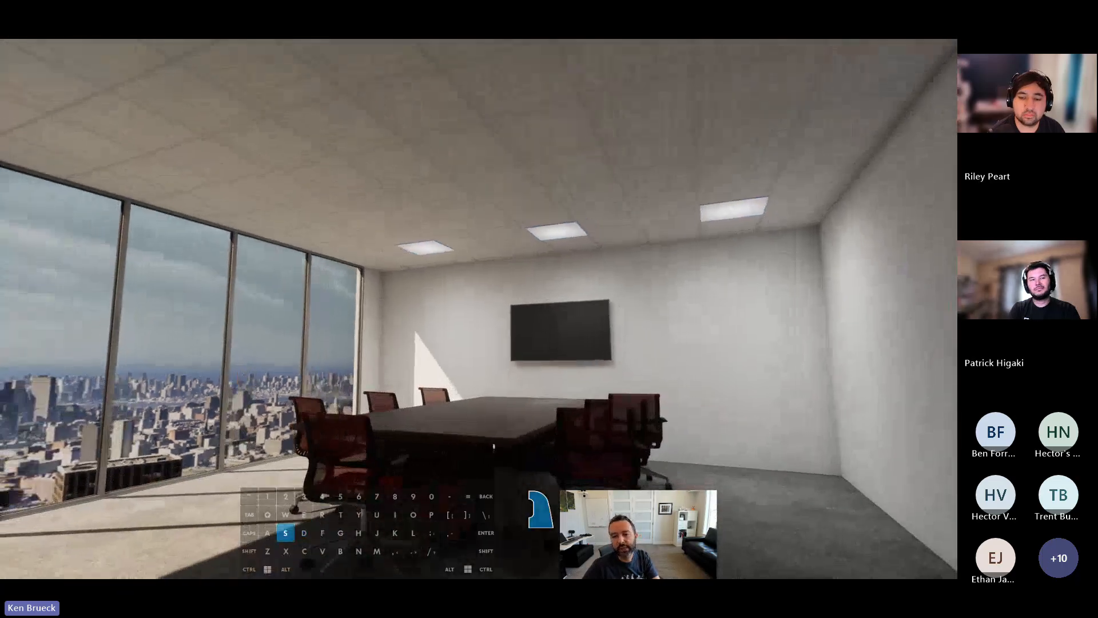
{"action": "right_click_drag", "start_coordinate": [684, 261], "coordinate": [691, 268]}
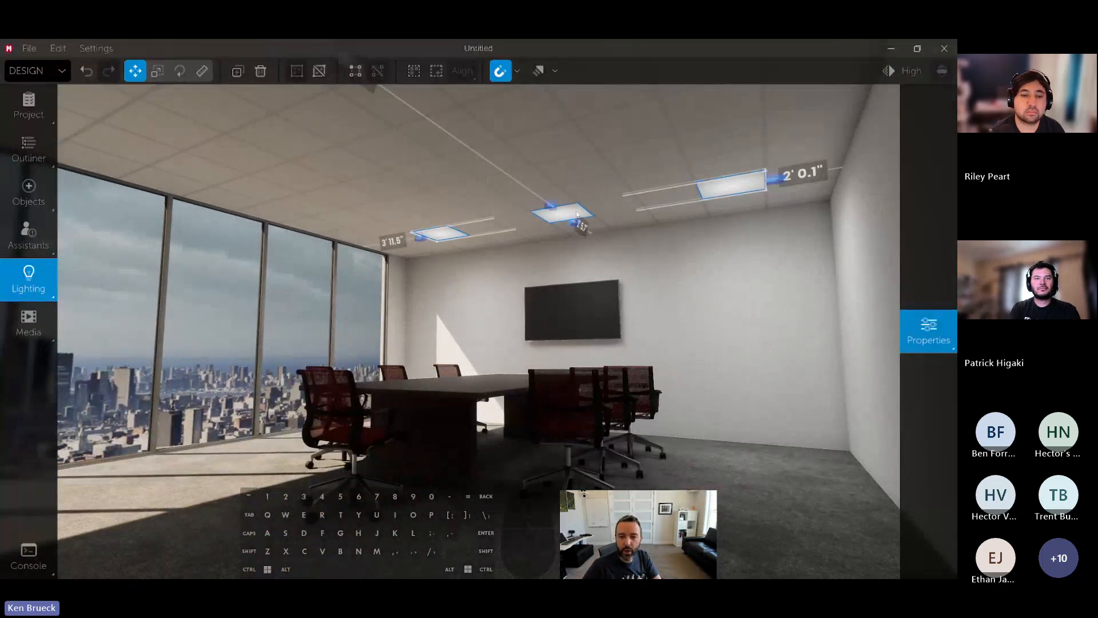
{"action": "mouse_move", "coordinate": [576, 214]}
{"action": "left_mouse_down"}
{"action": "mouse_move", "coordinate": [383, 144]}
{"action": "mouse_move", "coordinate": [497, 188]}
{"action": "mouse_move", "coordinate": [515, 149]}
{"action": "mouse_move", "coordinate": [536, 200]}
{"action": "mouse_move", "coordinate": [575, 211]}
{"action": "left_mouse_up"}
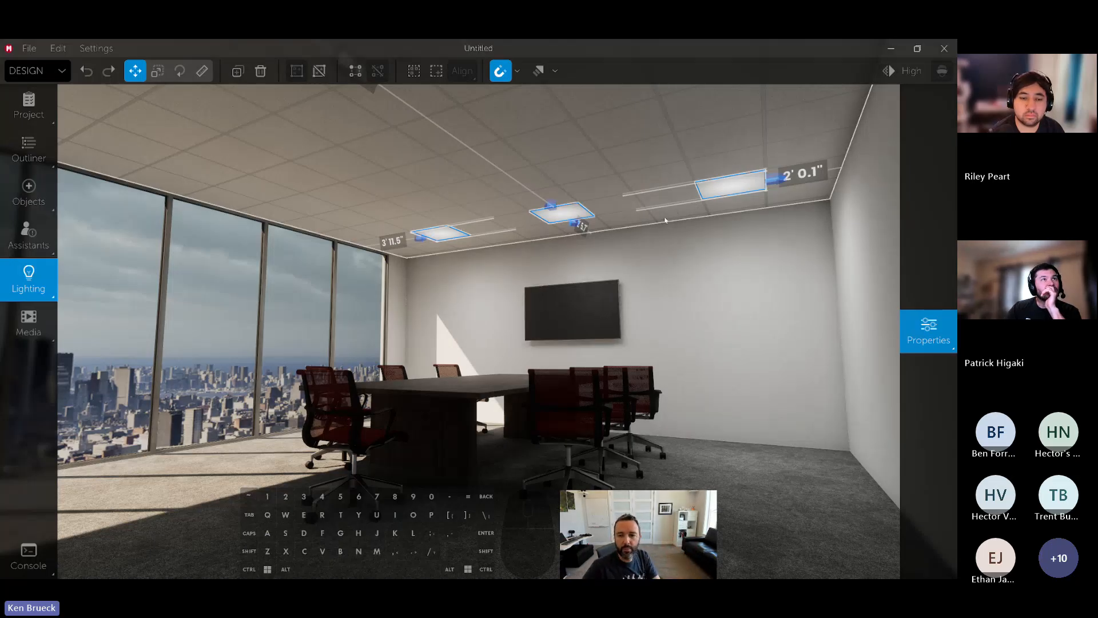
{"action": "right_click_drag", "start_coordinate": [647, 211], "coordinate": [595, 213]}
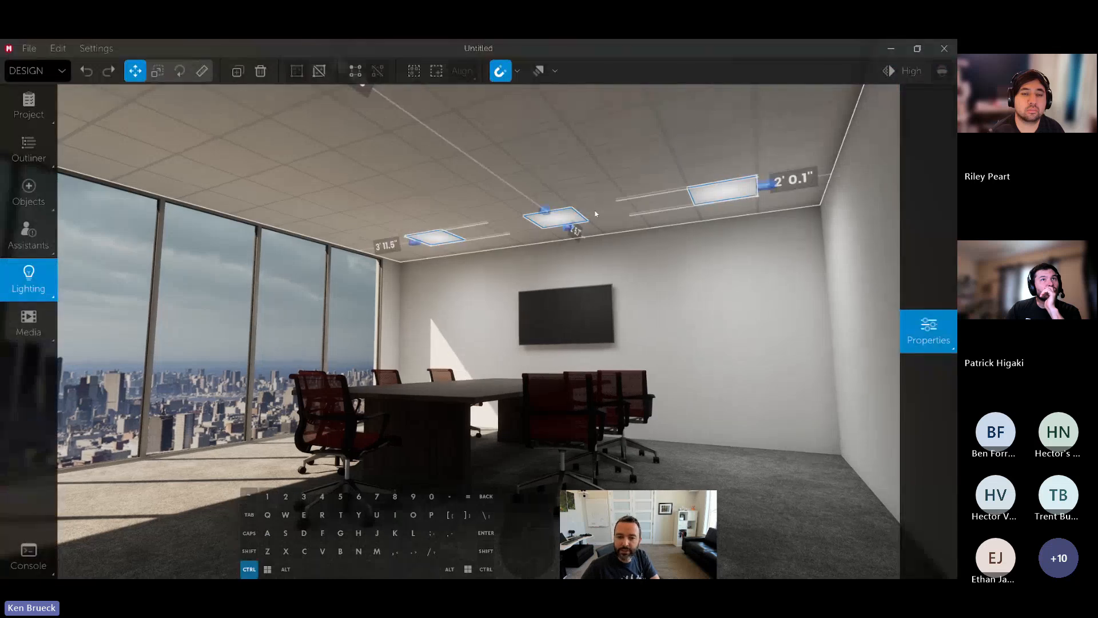
Ungroup the three ceiling lights and delete the middle one and the one farthest from the windows
{"action": "key", "text": "ctrl+g"}
{"action": "left_click", "coordinate": [563, 220]}
{"action": "key", "text": "Delete"}
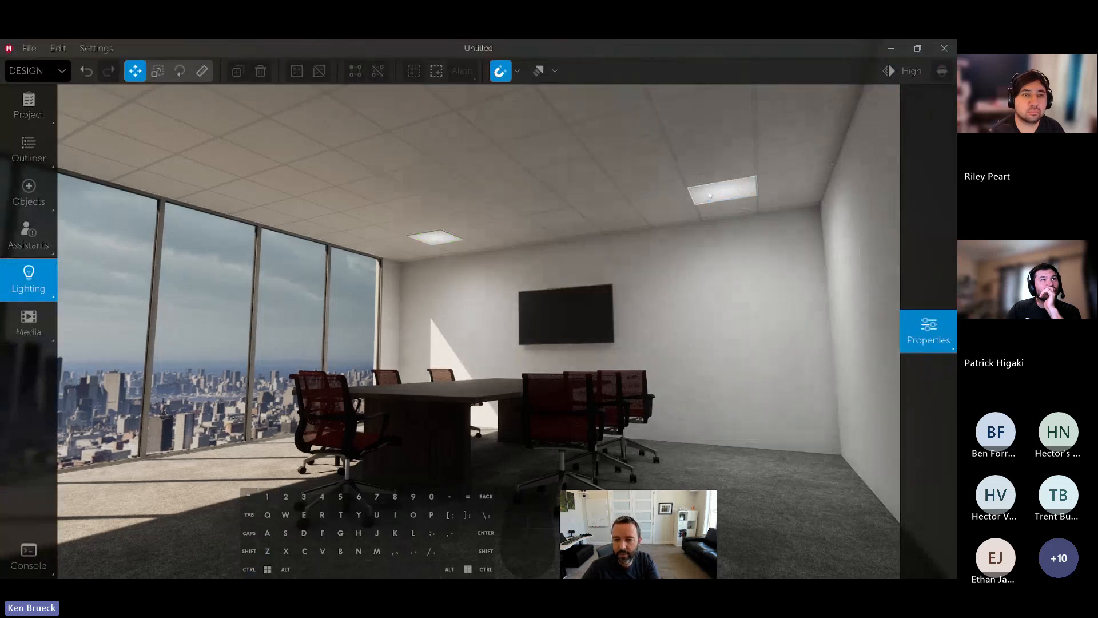
{"action": "left_click", "coordinate": [708, 190]}
{"action": "key", "text": "Delete"}
Create an array from the remaining ceiling light near the window wall
{"action": "left_click", "coordinate": [435, 237]}
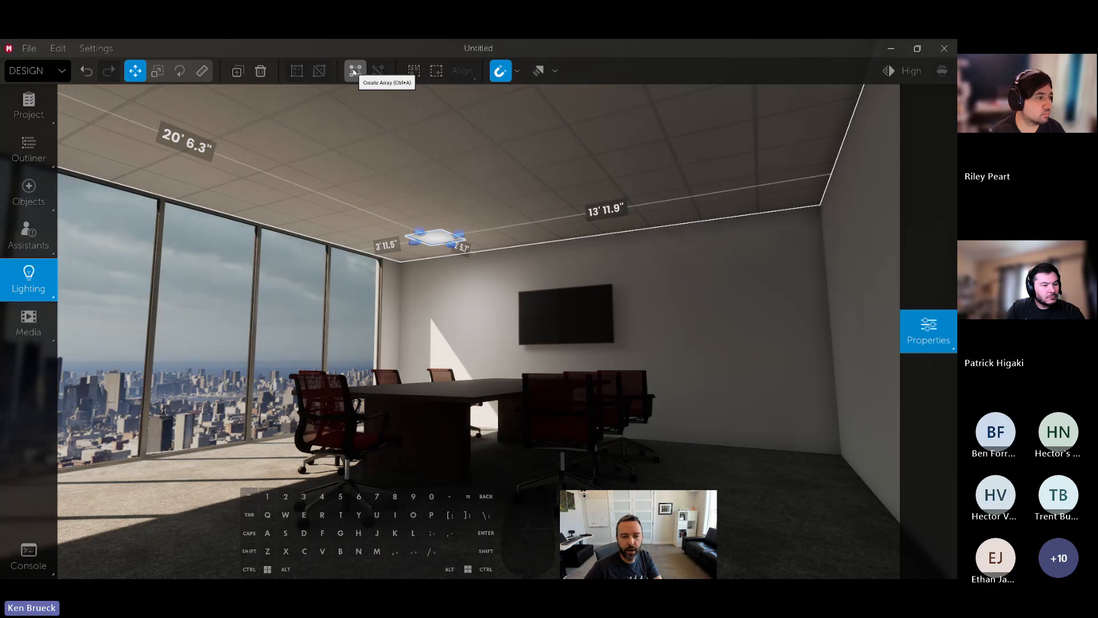
{"action": "left_click", "coordinate": [353, 72]}
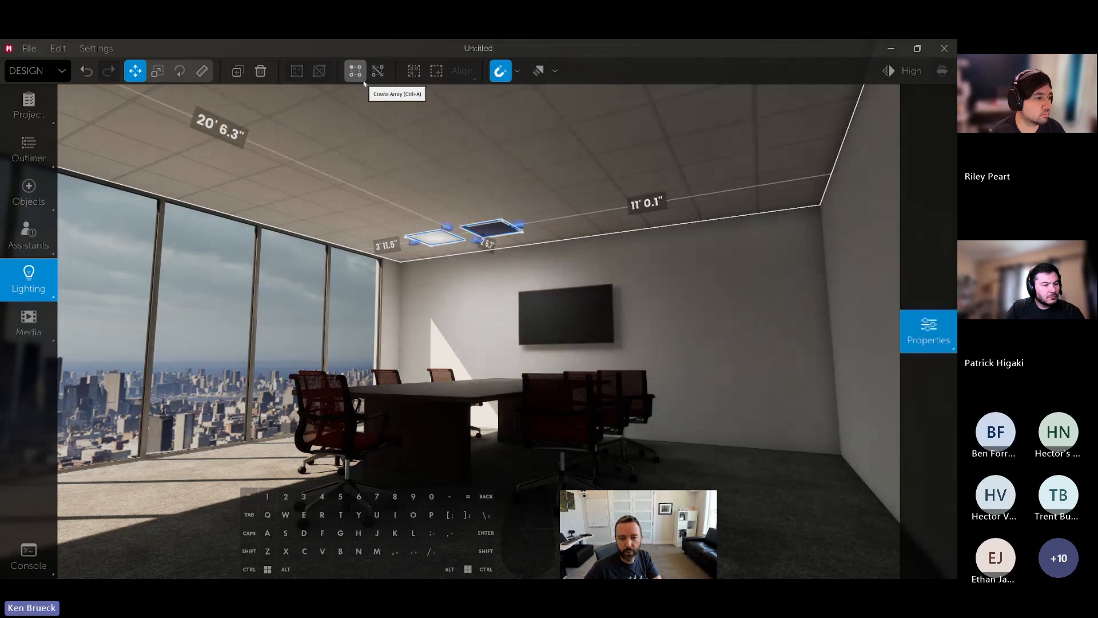
{"action": "key", "text": "w"}
{"action": "key", "text": "a"}
{"action": "key", "text": "space"}
{"action": "right_click_drag", "start_coordinate": [366, 109], "coordinate": [366, 112]}
{"action": "key", "text": "shift"}
{"action": "right_click_drag", "start_coordinate": [400, 225], "coordinate": [404, 228]}
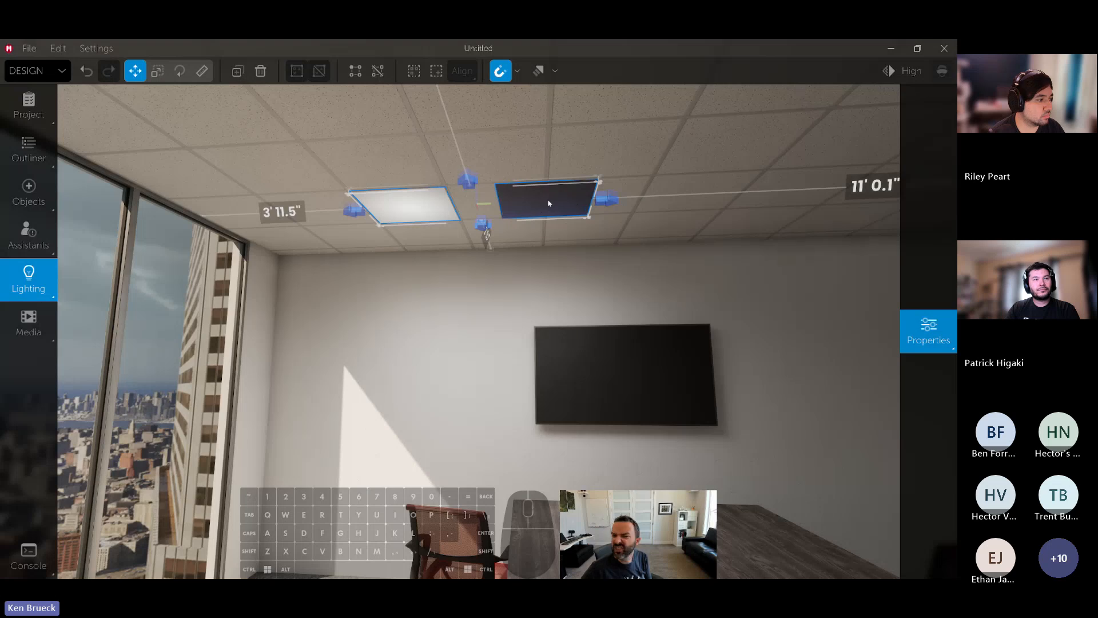
Reselect the ceiling light array and examine its spacing, axis and jitter settings
{"action": "left_click", "coordinate": [613, 362]}
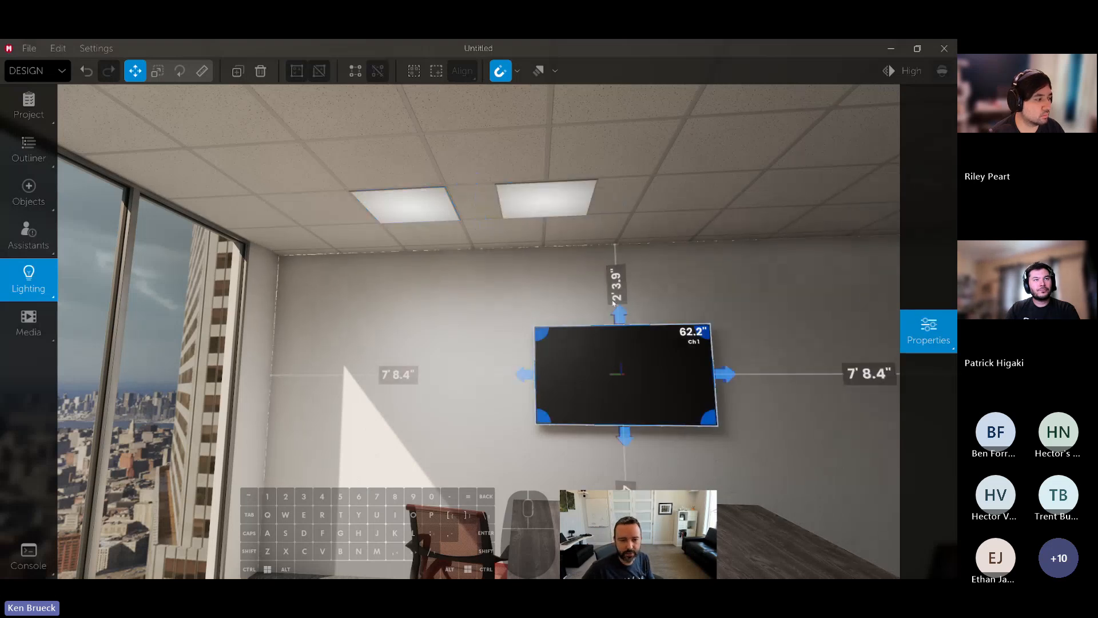
{"action": "left_click", "coordinate": [529, 211]}
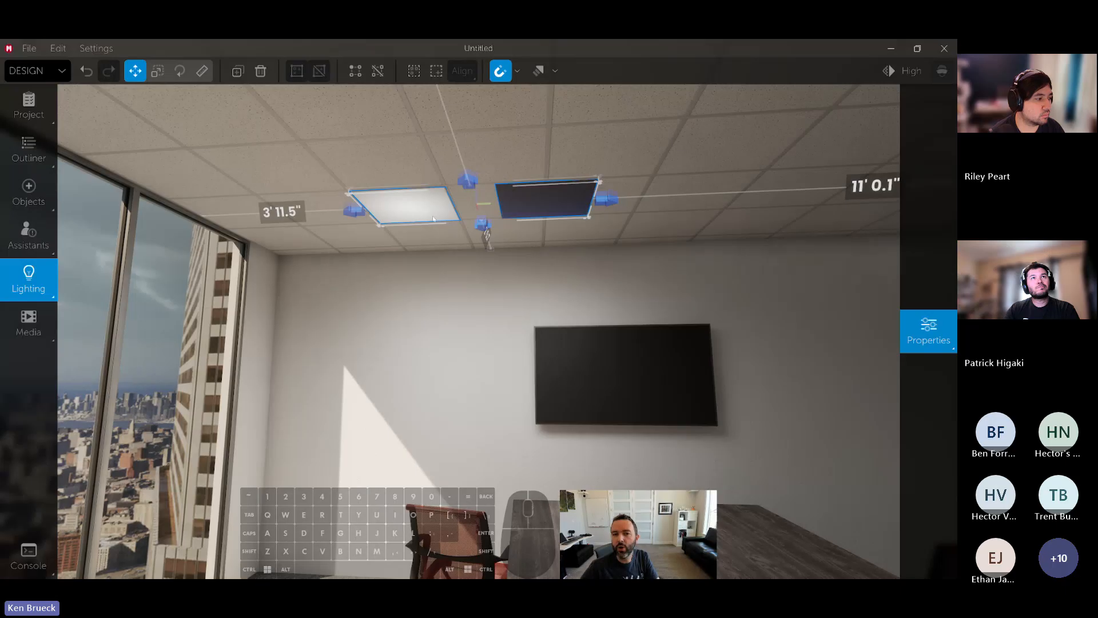
{"action": "key", "text": "s"}
{"action": "mouse_move", "coordinate": [541, 225]}
{"action": "right_mouse_down"}
{"action": "mouse_move", "coordinate": [534, 246]}
{"action": "mouse_move", "coordinate": [517, 246]}
{"action": "mouse_move", "coordinate": [529, 260]}
{"action": "mouse_move", "coordinate": [548, 221]}
{"action": "right_mouse_up"}
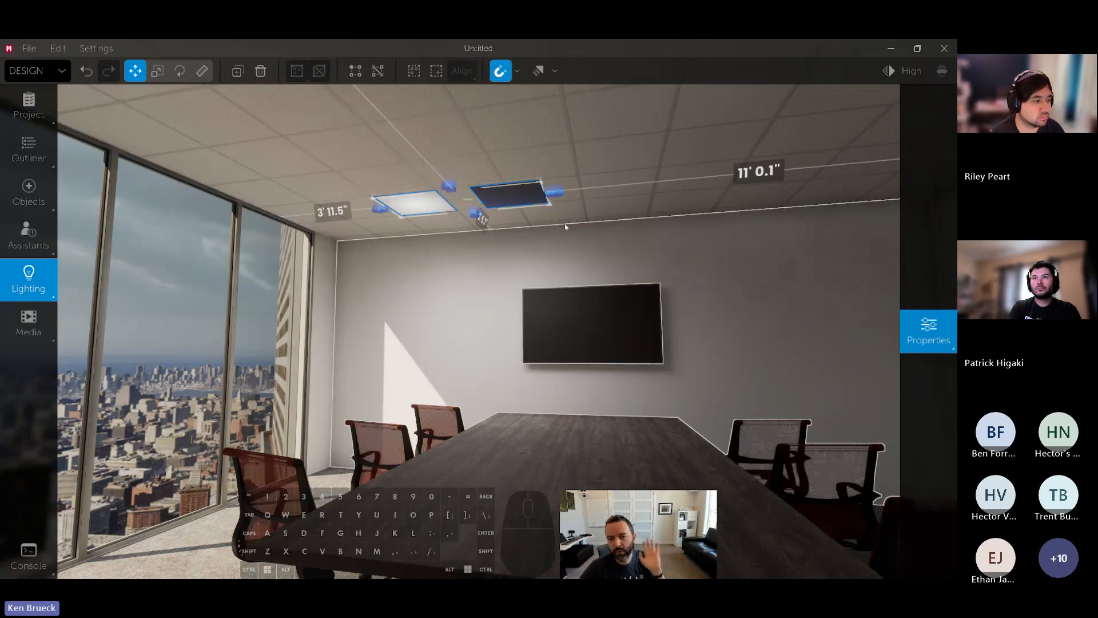
{"action": "right_click_drag", "start_coordinate": [570, 231], "coordinate": [595, 243]}
{"action": "key", "text": "s"}
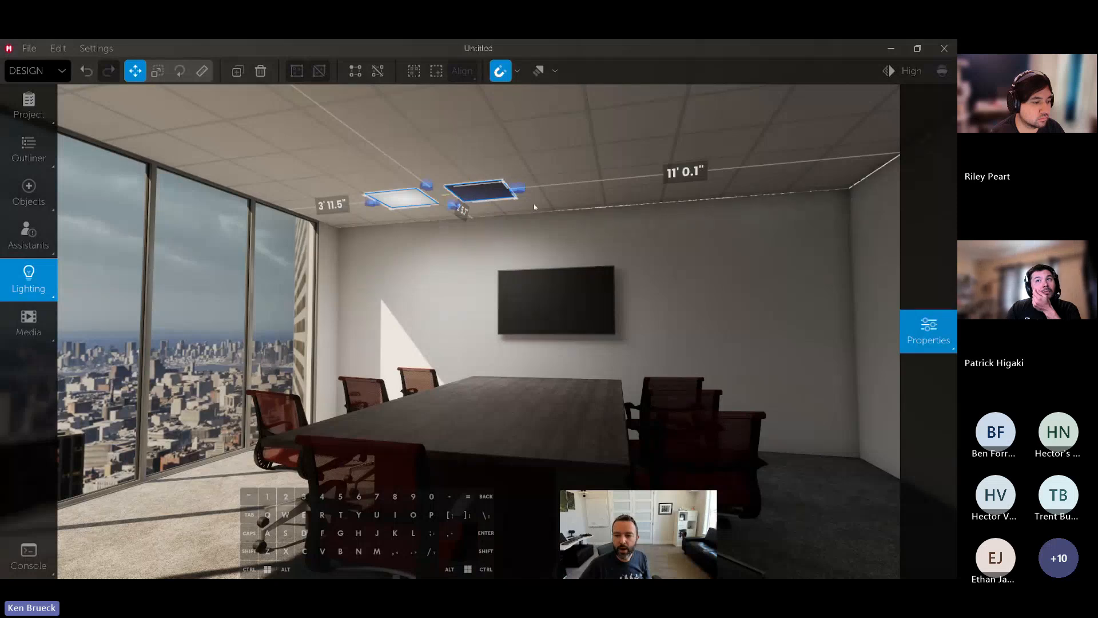
{"action": "mouse_move", "coordinate": [926, 229]}
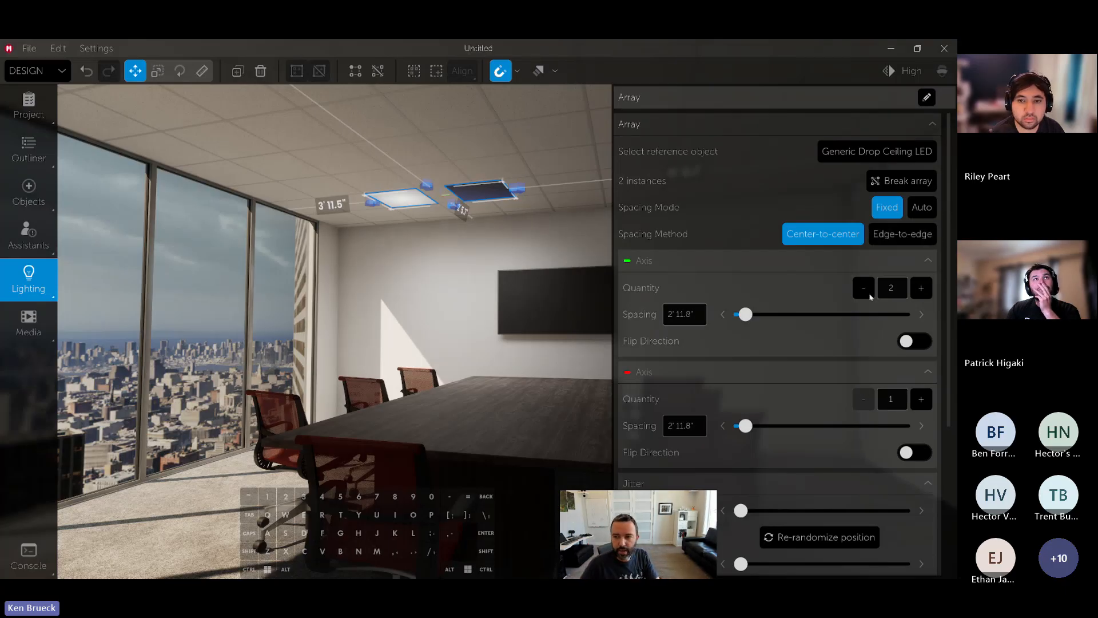
{"action": "scroll", "coordinate": [840, 176], "scroll_direction": "down", "scroll_amount": 2}
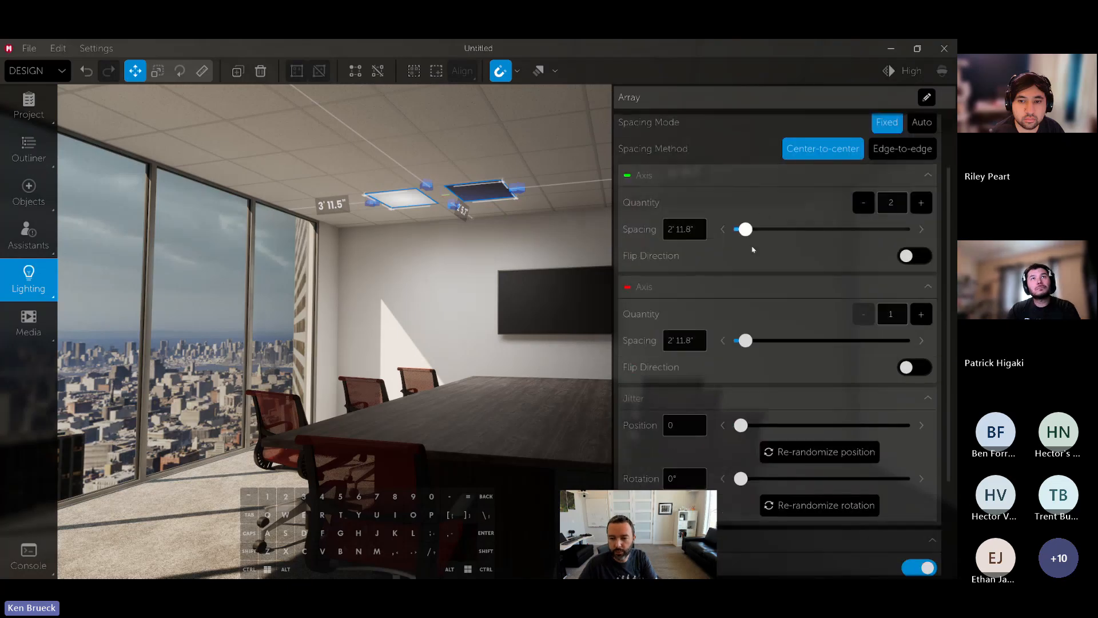
{"action": "scroll", "coordinate": [801, 212], "scroll_direction": "up", "scroll_amount": 2}
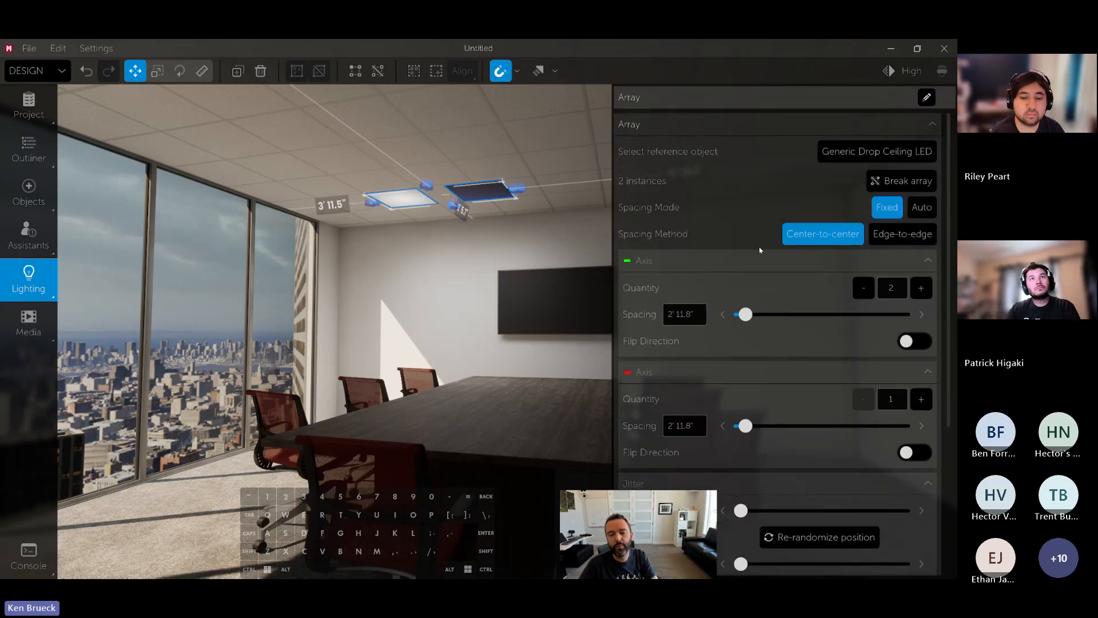
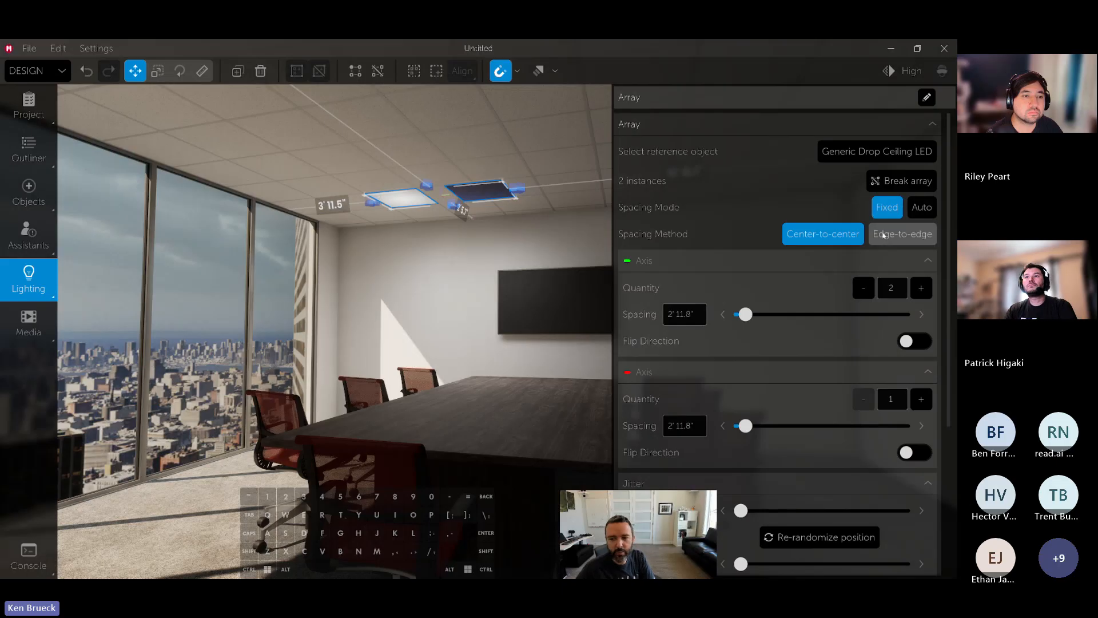
Set the light array's green axis to a quantity of 3 with 6' 0.0" center-to-center spacing
{"action": "left_click_drag", "start_coordinate": [745, 314], "coordinate": [759, 314]}
{"action": "key", "text": "s"}
{"action": "right_click_drag", "start_coordinate": [407, 257], "coordinate": [439, 277]}
{"action": "key", "text": "s"}
{"action": "key", "text": "d"}
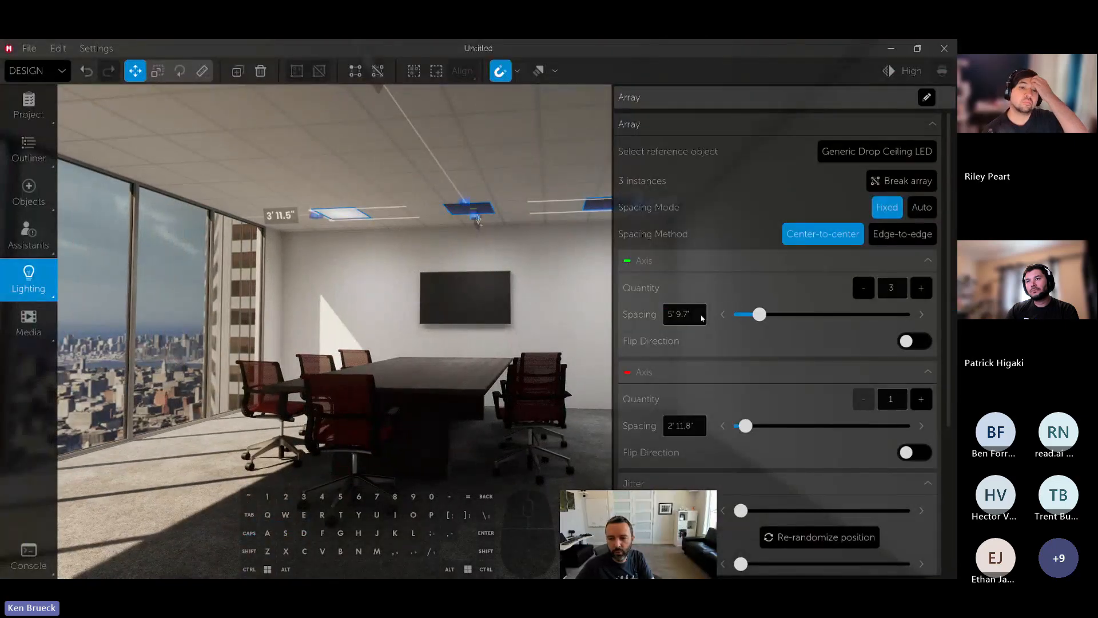
{"action": "left_click", "coordinate": [702, 316]}
{"action": "type", "text": "6"}
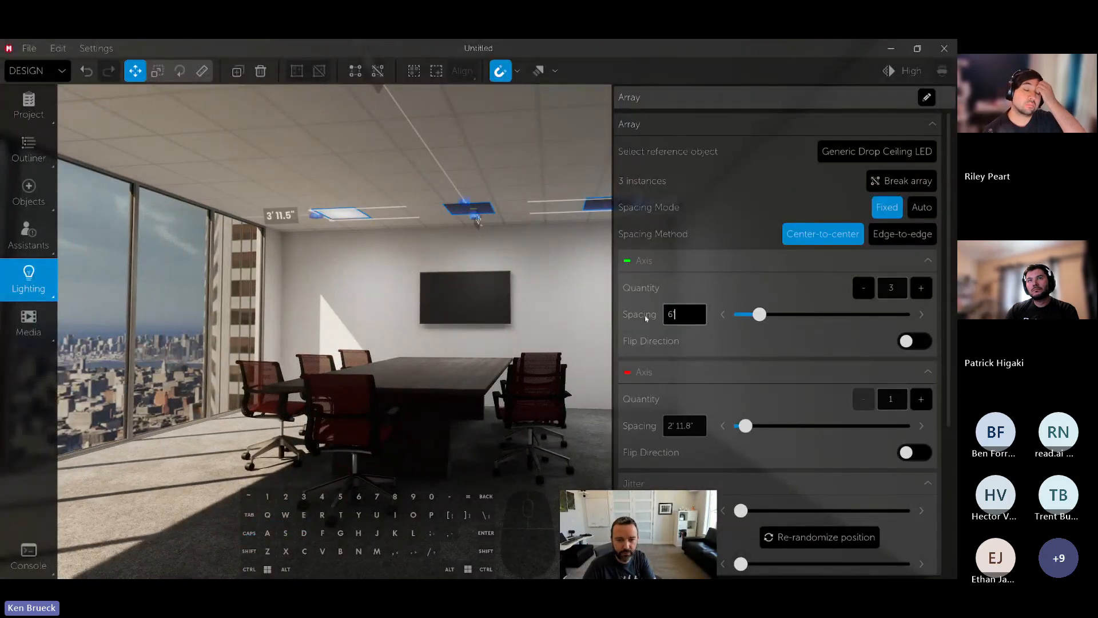
{"action": "key", "text": "Return"}
{"action": "key", "text": "a"}
{"action": "right_click_drag", "start_coordinate": [532, 280], "coordinate": [555, 281]}
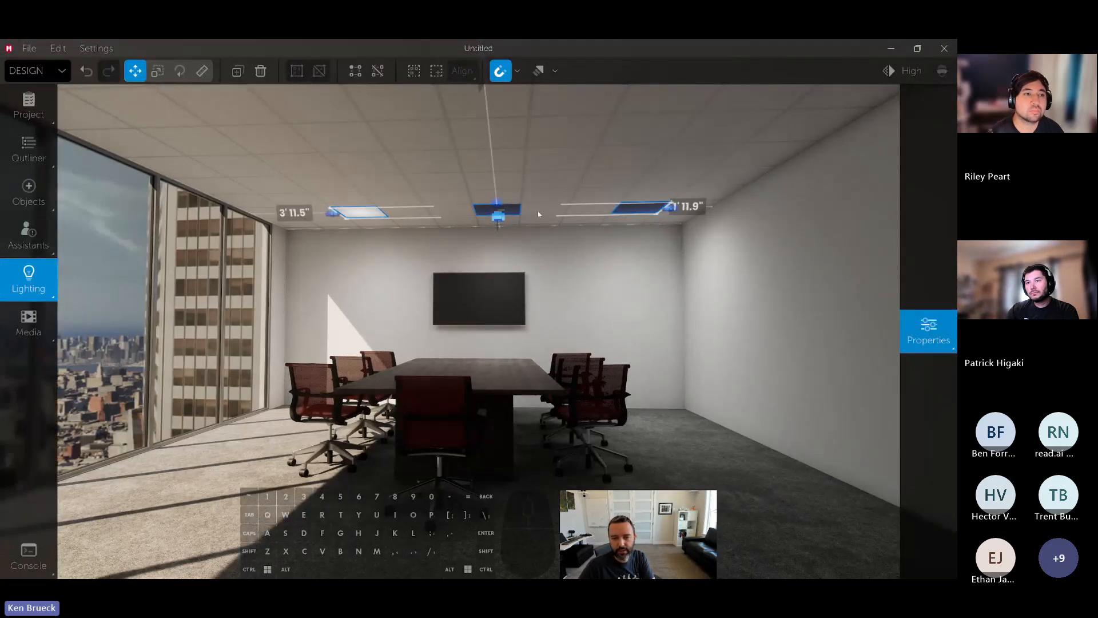
Open the ceiling light array's properties at the axis direction settings
{"action": "key", "text": "s"}
{"action": "key", "text": "d"}
{"action": "right_click_drag", "start_coordinate": [538, 214], "coordinate": [486, 215]}
{"action": "mouse_move", "coordinate": [919, 342]}
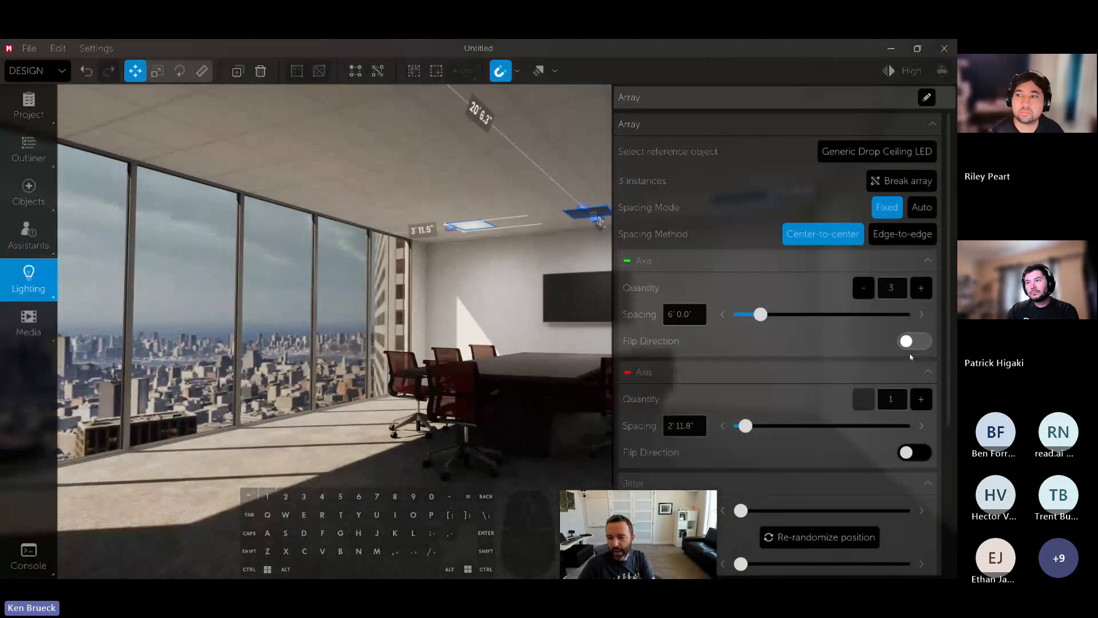
Set the drop-ceiling LED array's quantity along the red axis to 5
{"action": "left_click", "coordinate": [920, 399]}
{"action": "left_click", "coordinate": [920, 399]}
{"action": "left_click", "coordinate": [921, 398]}
{"action": "left_click", "coordinate": [921, 398]}
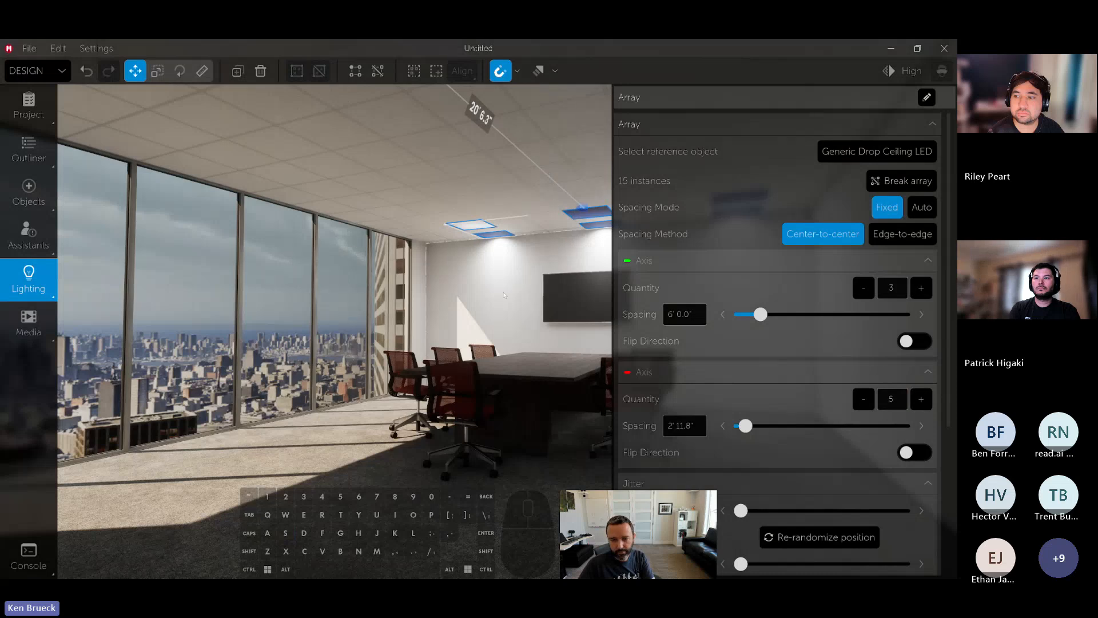
Flip the direction of the ceiling light array along the red axis
{"action": "key", "text": "w"}
{"action": "mouse_move", "coordinate": [505, 295]}
{"action": "right_mouse_down"}
{"action": "mouse_move", "coordinate": [529, 292]}
{"action": "mouse_move", "coordinate": [480, 257]}
{"action": "mouse_move", "coordinate": [438, 254]}
{"action": "mouse_move", "coordinate": [451, 226]}
{"action": "mouse_move", "coordinate": [457, 263]}
{"action": "mouse_move", "coordinate": [505, 295]}
{"action": "right_mouse_up"}
{"action": "key", "text": "d"}
{"action": "key", "text": "a"}
{"action": "key", "text": "s"}
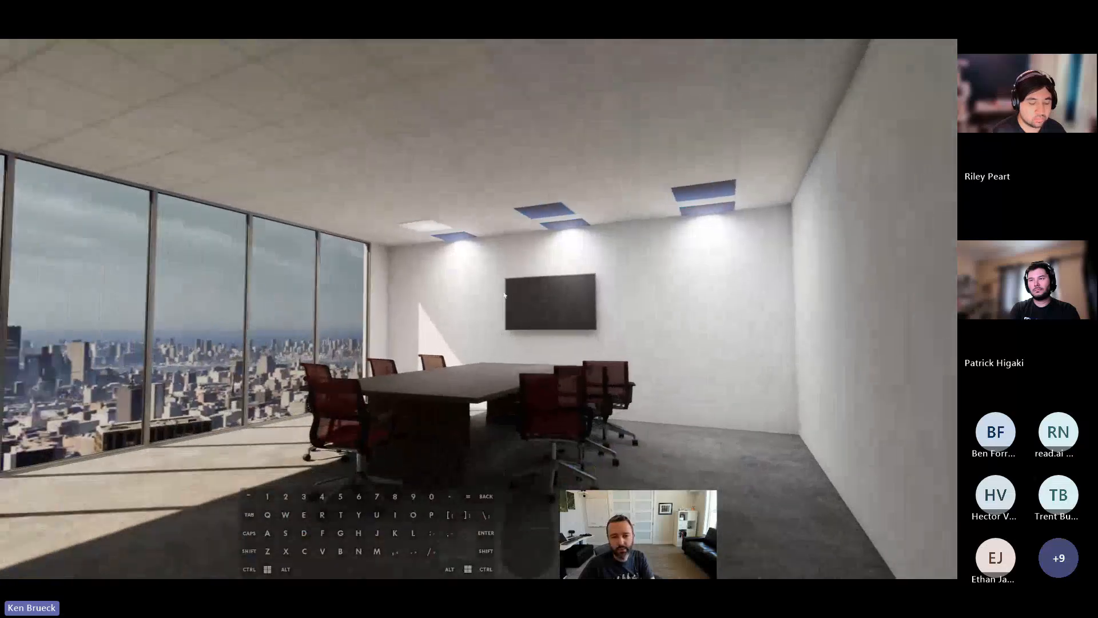
{"action": "left_click", "coordinate": [947, 321]}
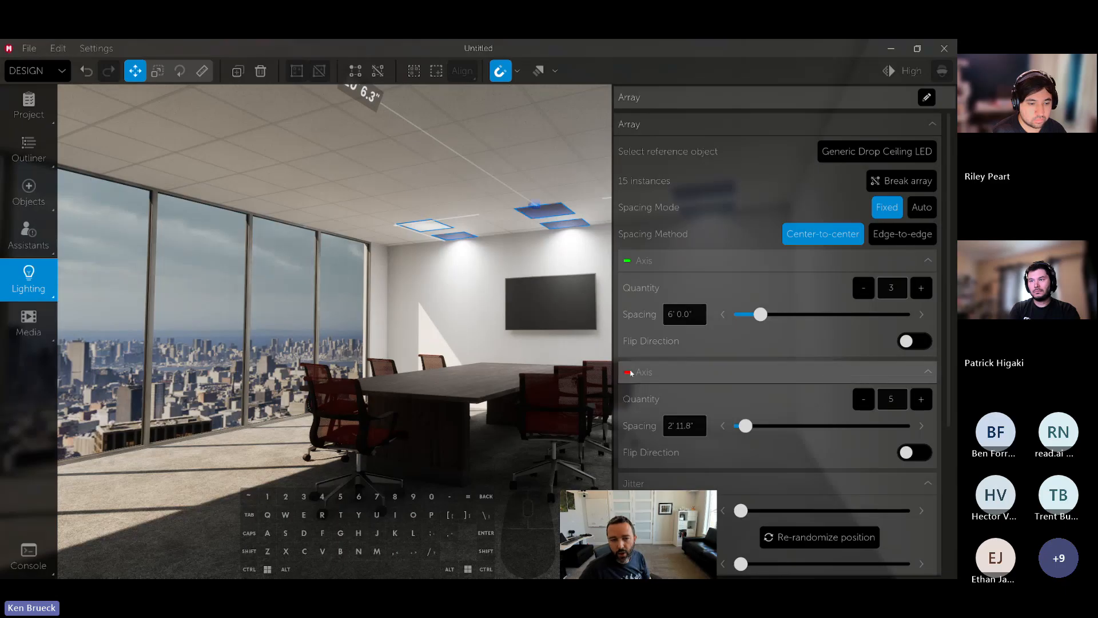
{"action": "left_click", "coordinate": [898, 452]}
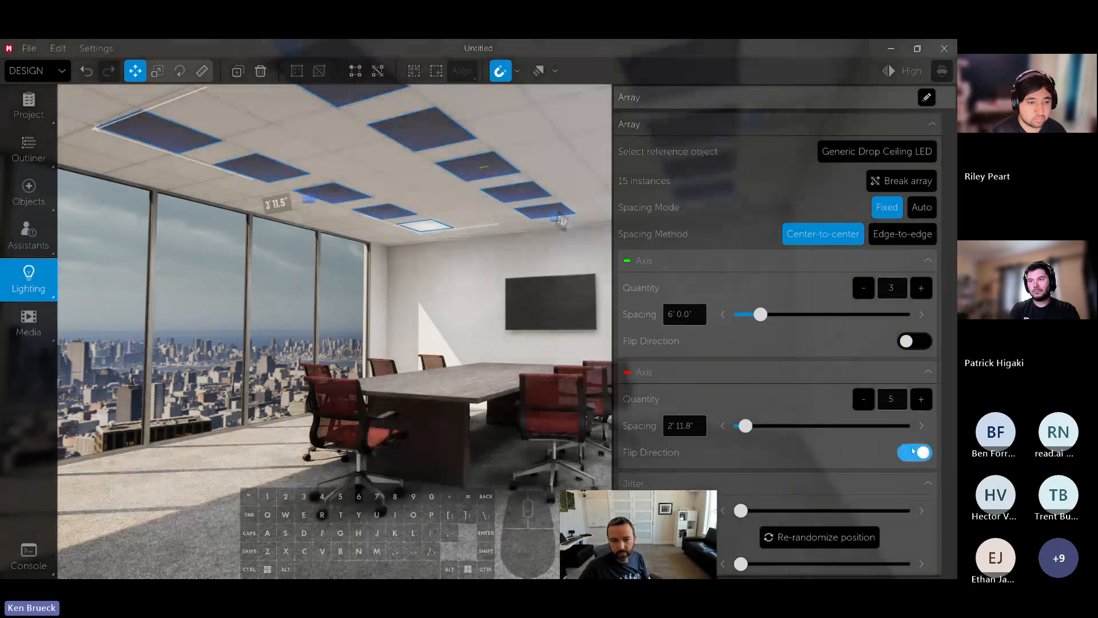
Reduce the light array's red-axis quantity to 2 and set its spacing on that axis to 6'
{"action": "right_click_drag", "start_coordinate": [572, 366], "coordinate": [495, 346]}
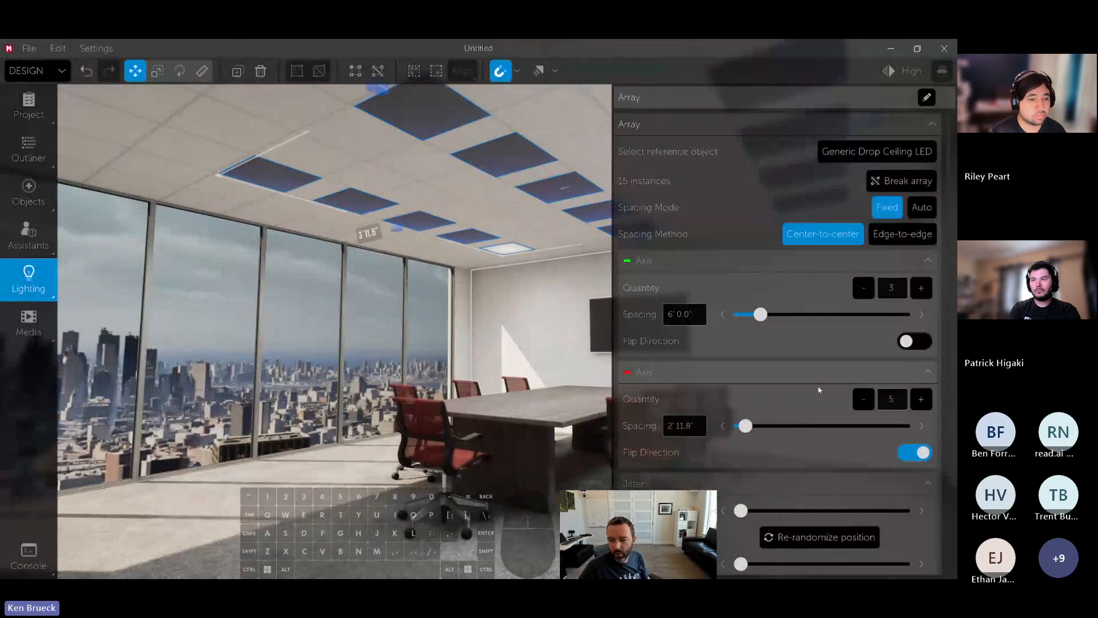
{"action": "left_click", "coordinate": [863, 399]}
{"action": "left_click", "coordinate": [863, 399]}
{"action": "left_click", "coordinate": [863, 399]}
{"action": "left_click", "coordinate": [685, 425]}
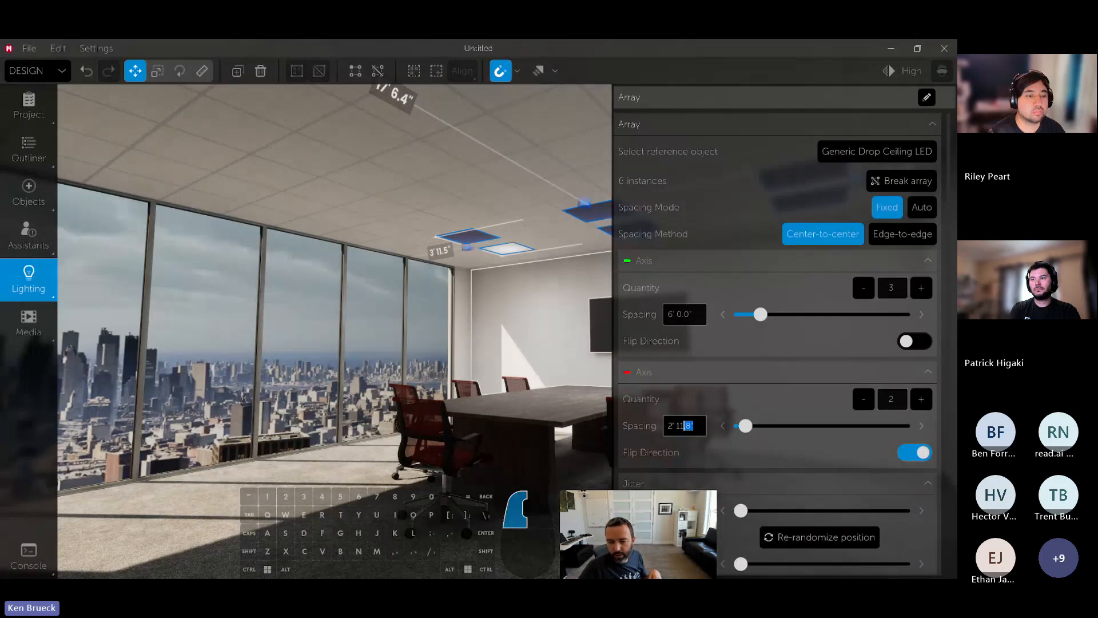
{"action": "type", "text": "6'"}
{"action": "key", "text": "Return"}
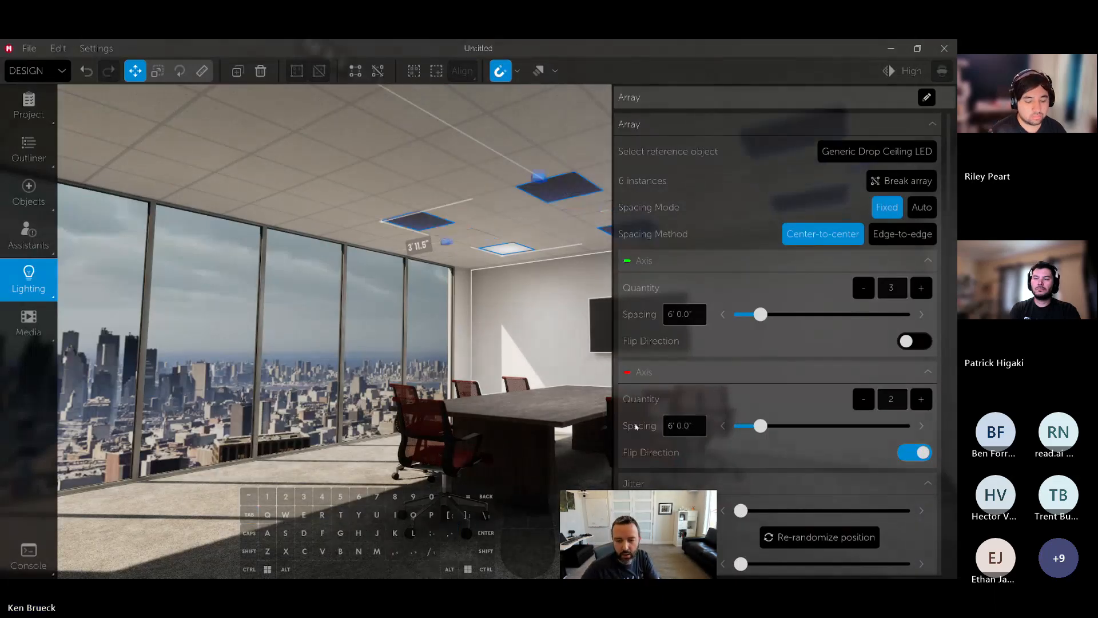
Raise the ceiling light array's quantity along the red axis to 4
{"action": "right_click_drag", "start_coordinate": [517, 352], "coordinate": [484, 334]}
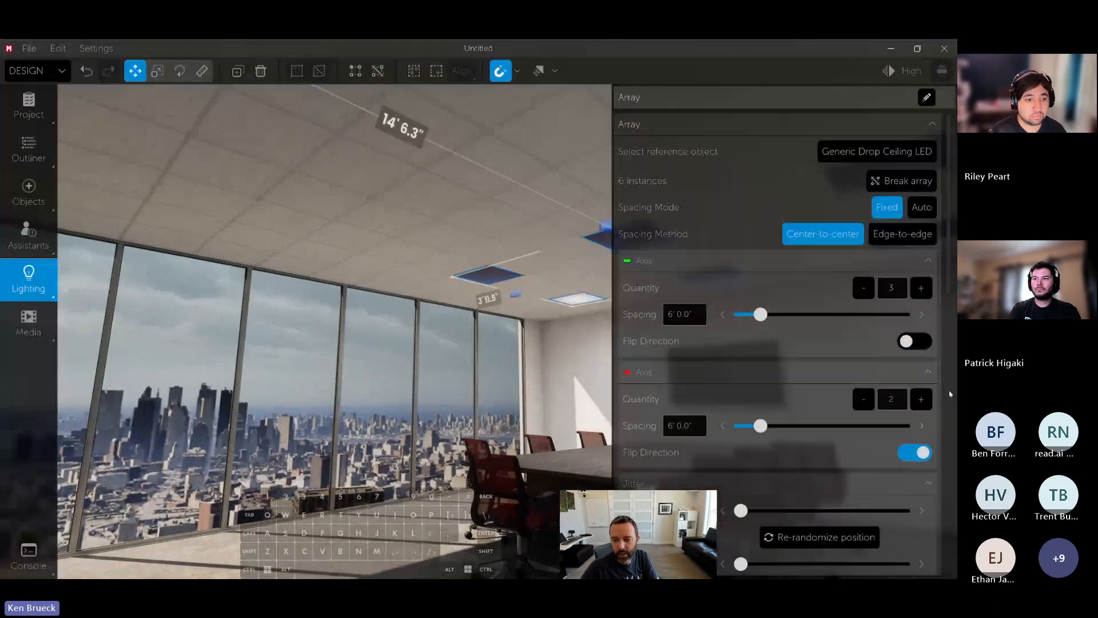
{"action": "left_click", "coordinate": [921, 403]}
{"action": "left_click", "coordinate": [922, 403]}
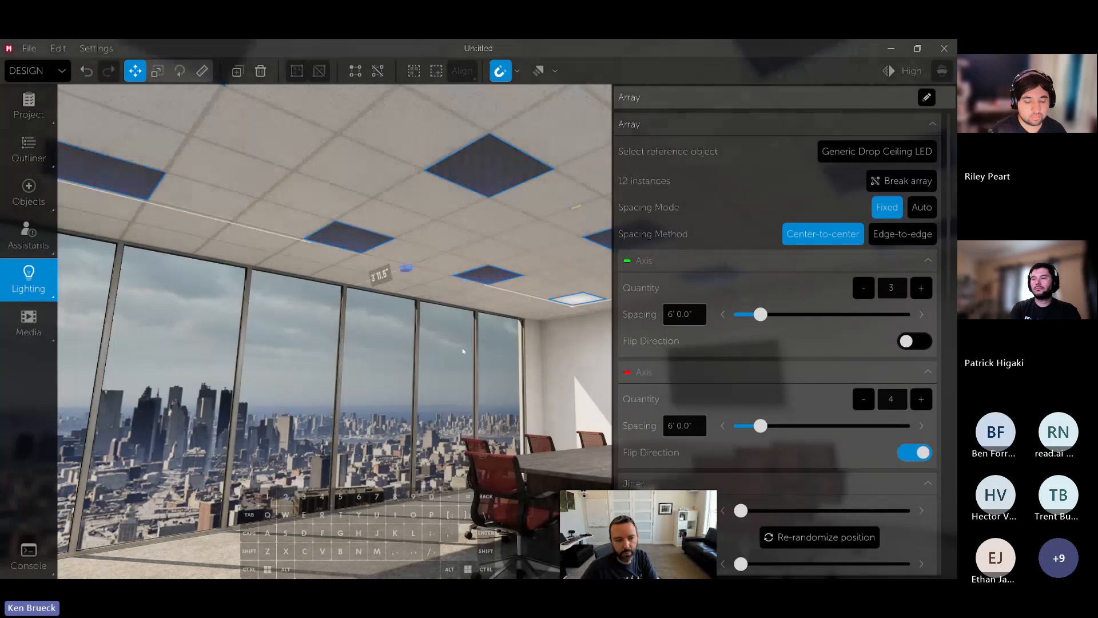
Look over the ceiling light grid from the end of the conference table, and deselect the array
{"action": "right_click_drag", "start_coordinate": [461, 348], "coordinate": [526, 367]}
{"action": "key", "text": "a"}
{"action": "key", "text": "s"}
{"action": "key", "text": "d"}
{"action": "key", "text": "a"}
{"action": "key", "text": "d"}
{"action": "key", "text": "shift"}
{"action": "key", "text": "Escape"}
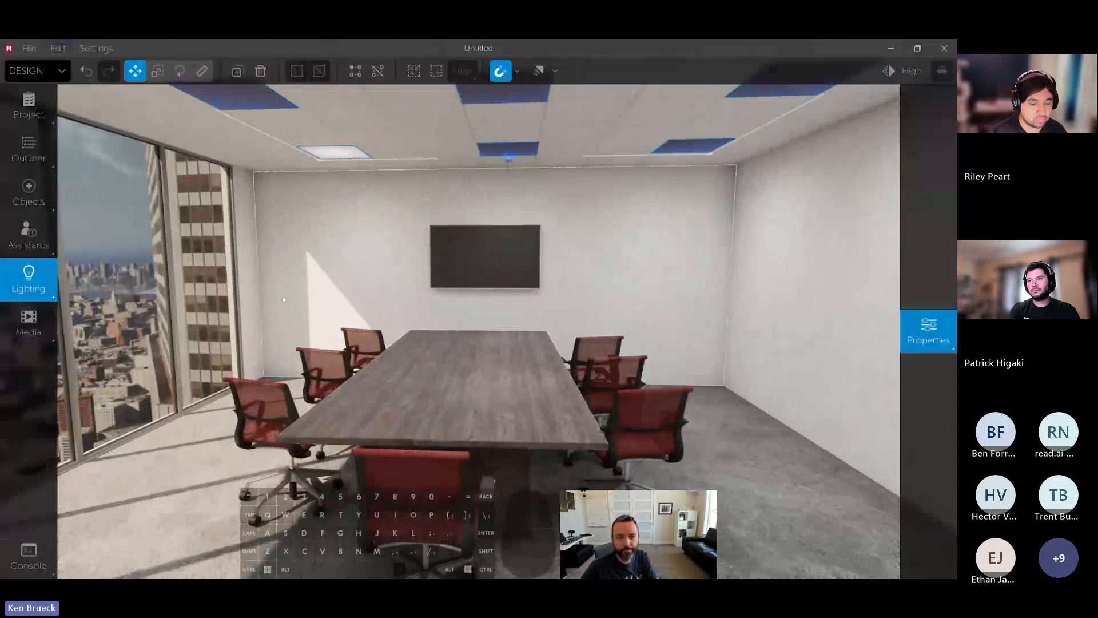
Select the wall-mounted flat panel TV and examine its placement on the wall and its properties
{"action": "left_click", "coordinate": [503, 261]}
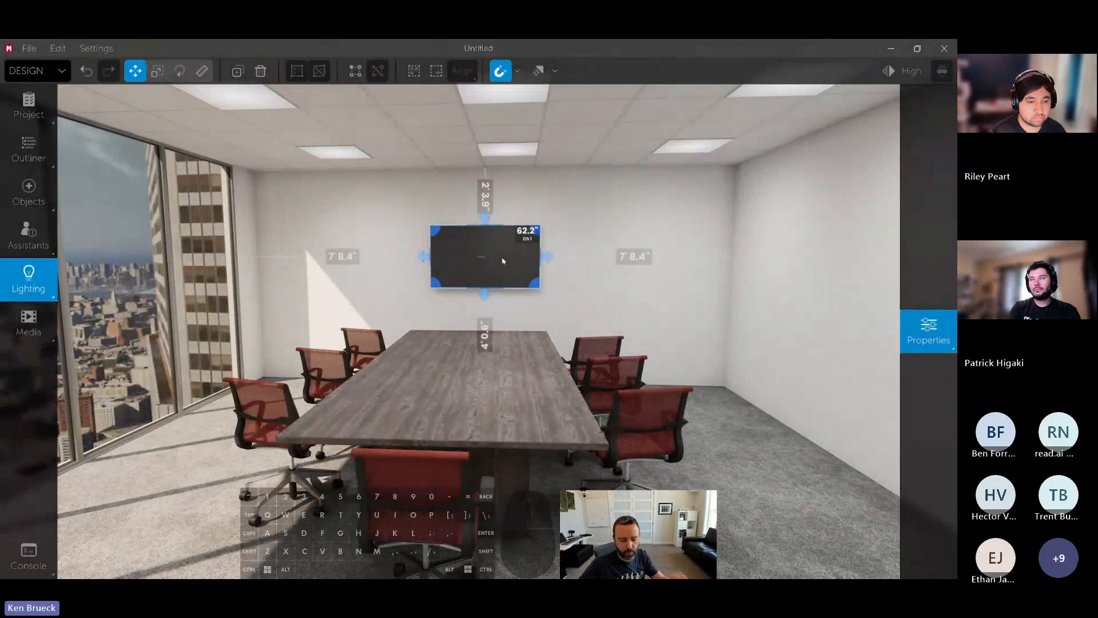
{"action": "scroll", "coordinate": [515, 262], "scroll_direction": "up", "scroll_amount": 2}
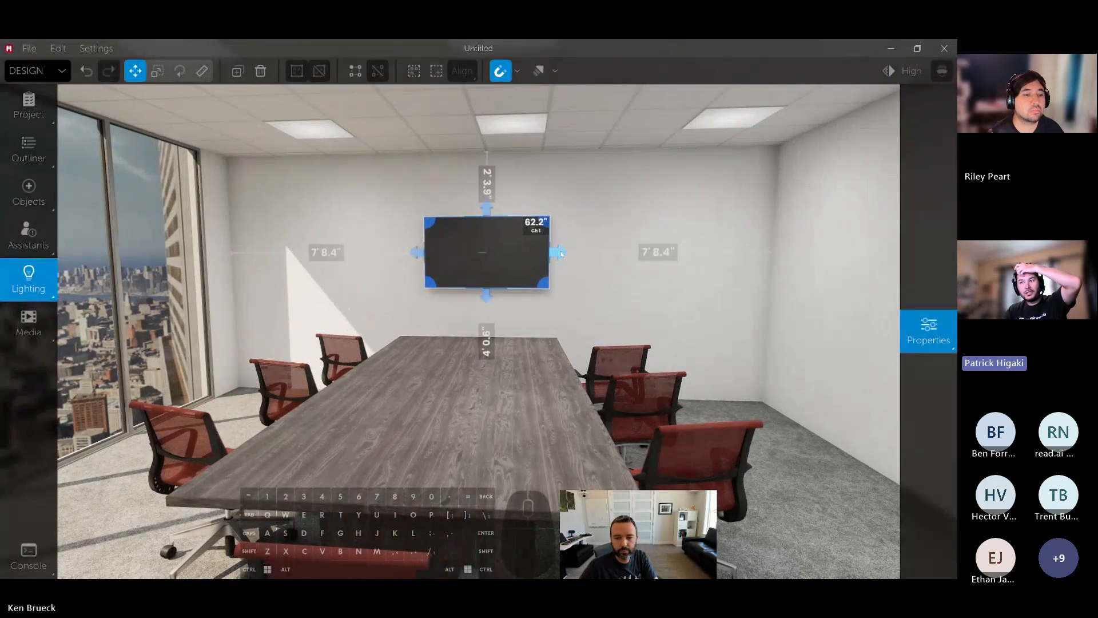
{"action": "right_click_drag", "start_coordinate": [561, 253], "coordinate": [504, 203]}
{"action": "key", "text": "s"}
{"action": "key", "text": "s"}
{"action": "key", "text": "s"}
{"action": "key", "text": "w"}
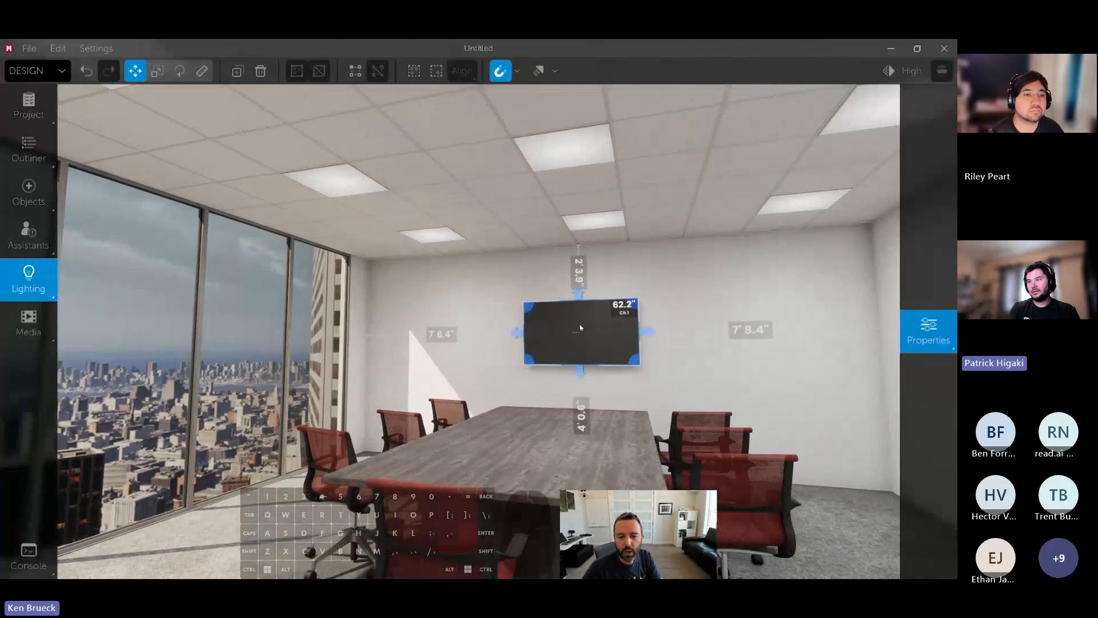
{"action": "key", "text": "w"}
{"action": "key", "text": "a"}
{"action": "right_click_drag", "start_coordinate": [573, 354], "coordinate": [572, 354]}
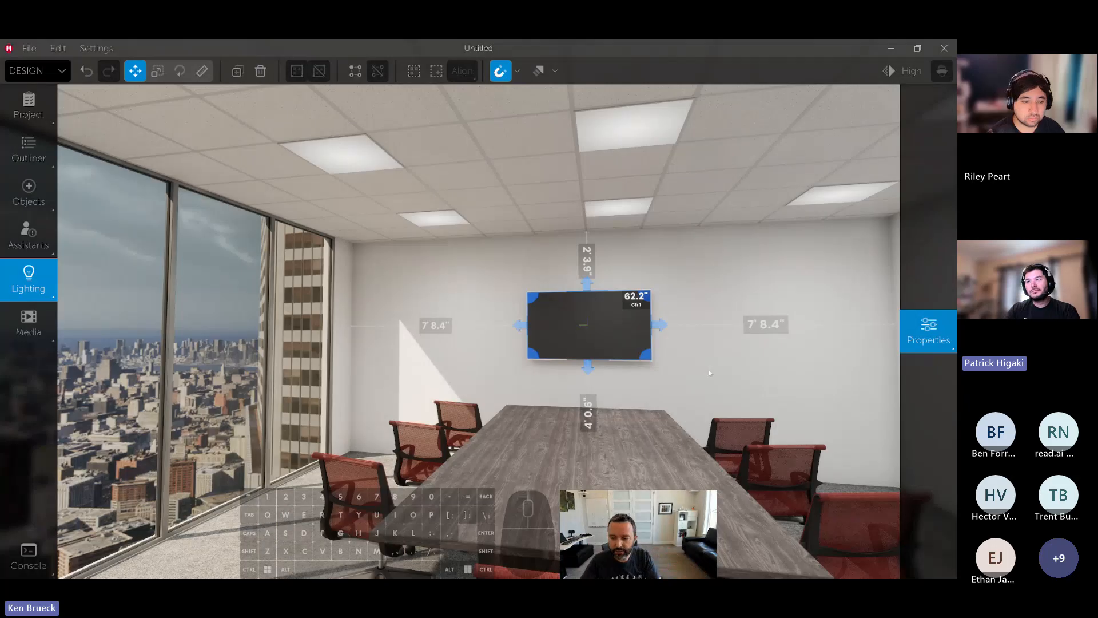
{"action": "mouse_move", "coordinate": [932, 343]}
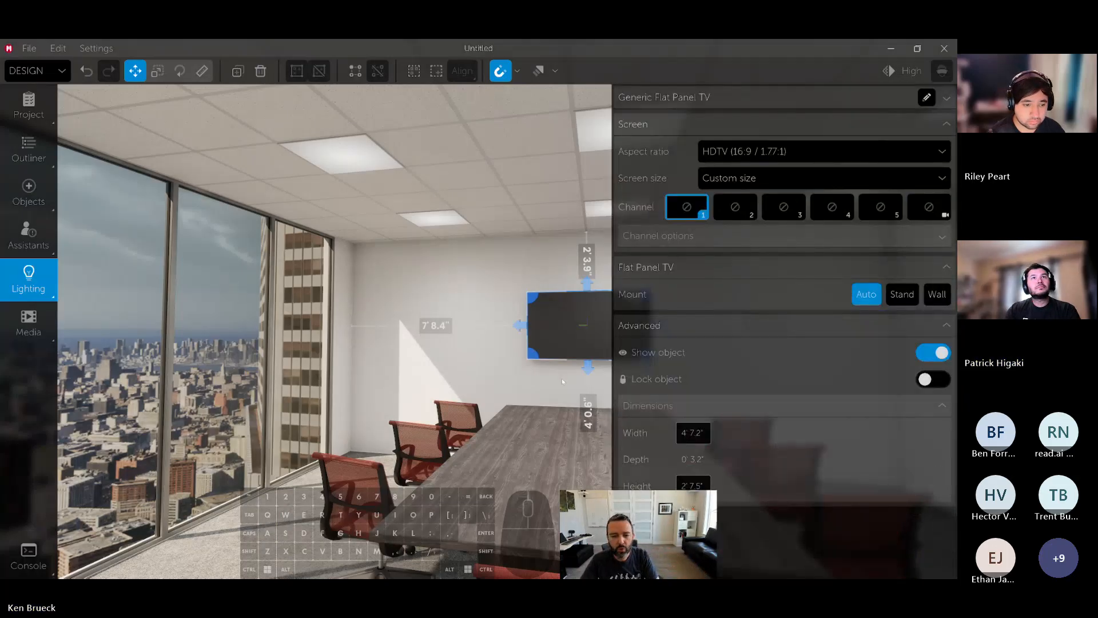
{"action": "right_click_drag", "start_coordinate": [559, 372], "coordinate": [540, 370]}
{"action": "key", "text": "w"}
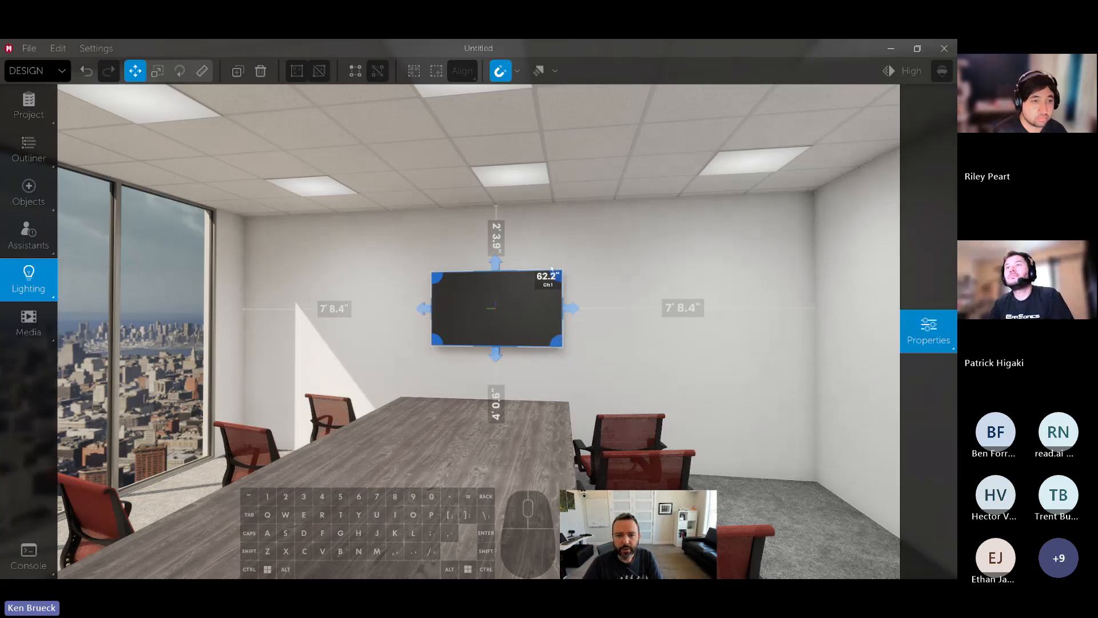
Turn on increment snapping with its 1 in option and enlarge the wall-mounted TV to 75"
{"action": "left_click", "coordinate": [540, 71]}
{"action": "left_click", "coordinate": [554, 74]}
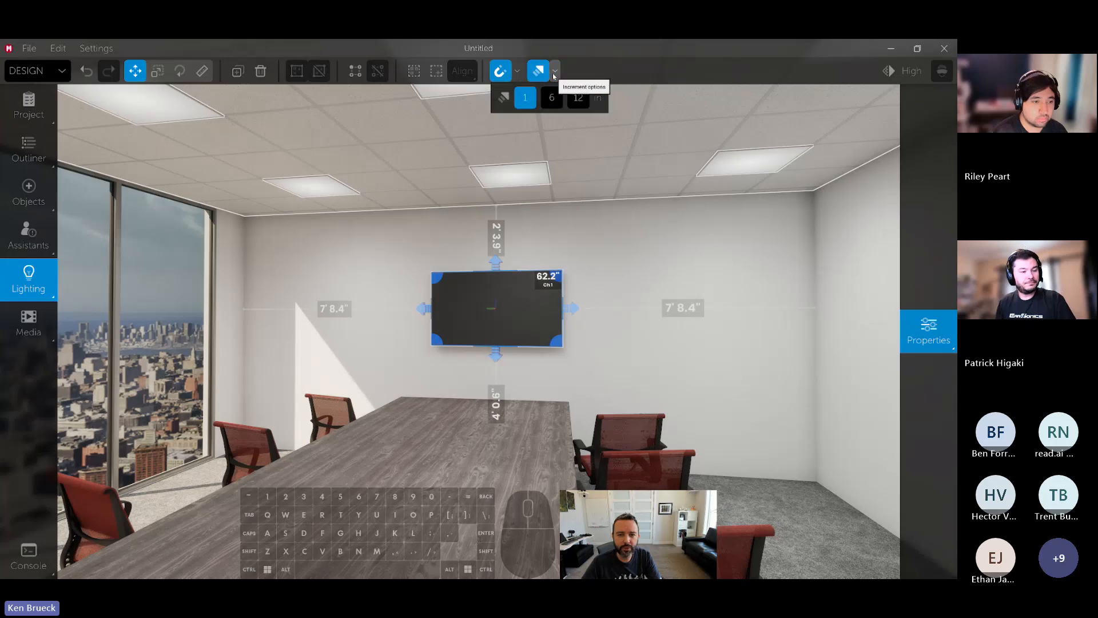
{"action": "scroll", "coordinate": [595, 207], "scroll_direction": "up", "scroll_amount": 2}
{"action": "left_click_drag", "start_coordinate": [582, 252], "coordinate": [586, 251]}
{"action": "left_click_drag", "start_coordinate": [589, 335], "coordinate": [602, 342]}
{"action": "left_click_drag", "start_coordinate": [426, 340], "coordinate": [430, 338]}
{"action": "scroll", "coordinate": [646, 315], "scroll_direction": "down", "scroll_amount": 3}
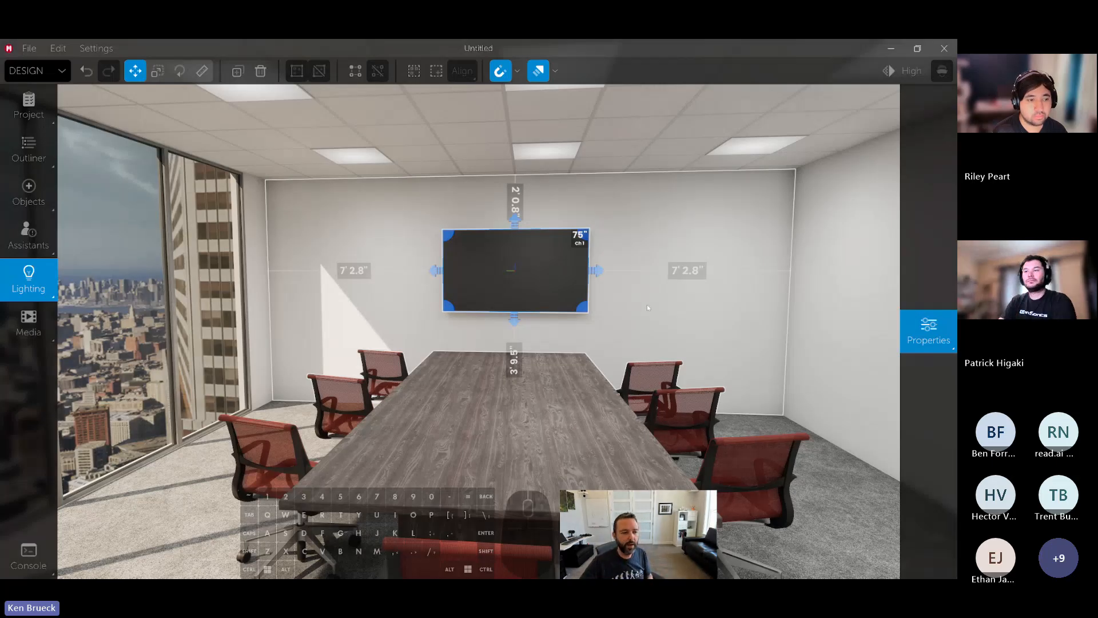
Browse the media content library and play the Forza Horizon video on channel 1 for the TV
{"action": "left_click", "coordinate": [28, 323]}
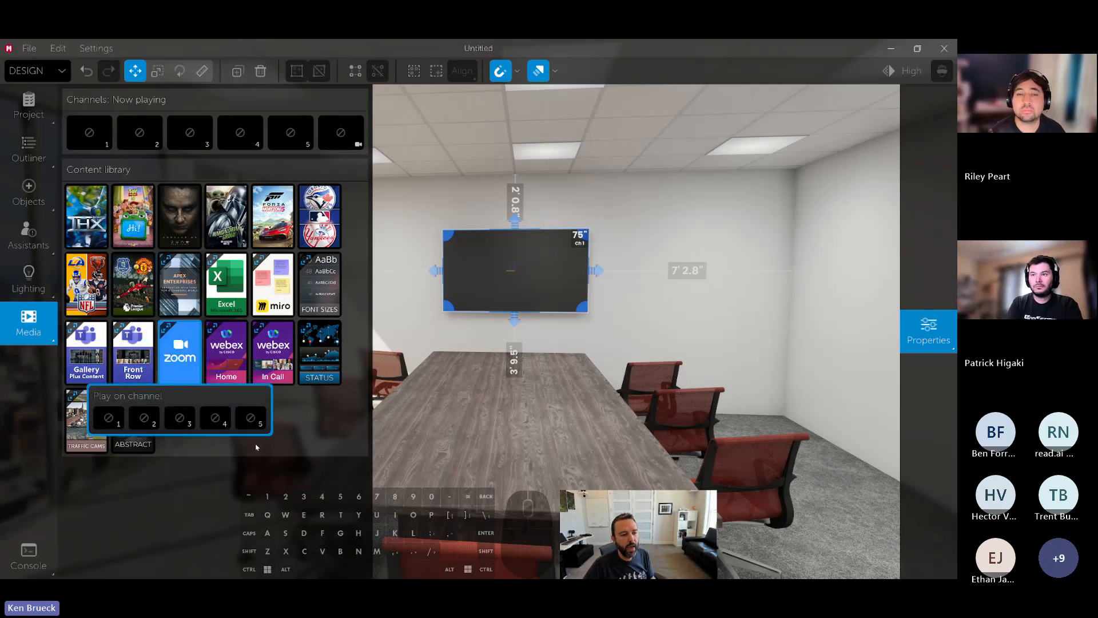
{"action": "mouse_move", "coordinate": [127, 336]}
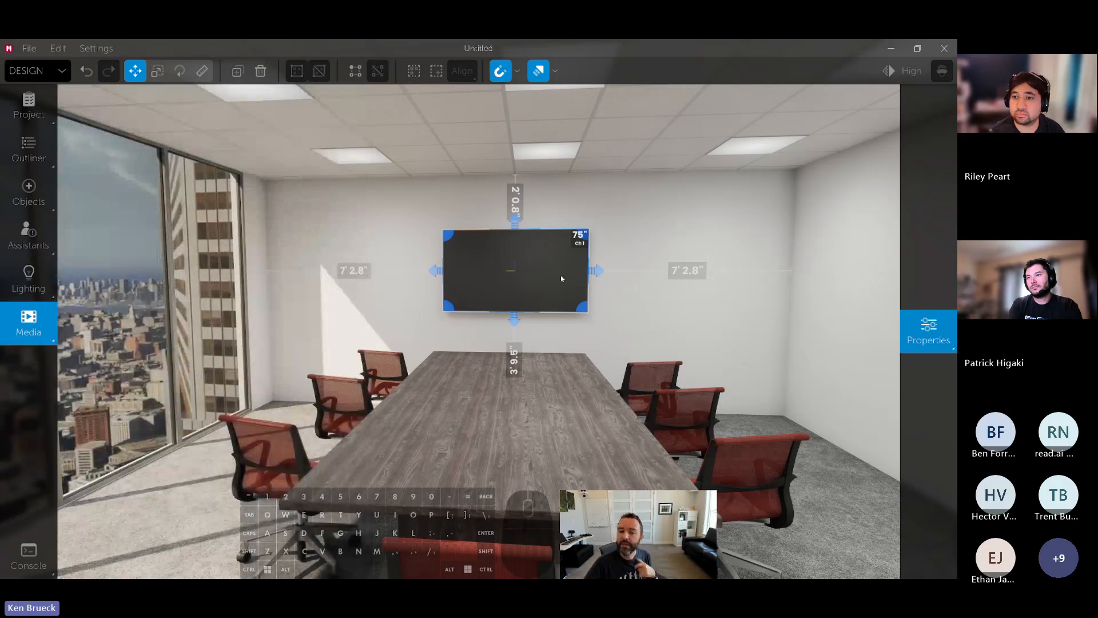
{"action": "mouse_move", "coordinate": [889, 225]}
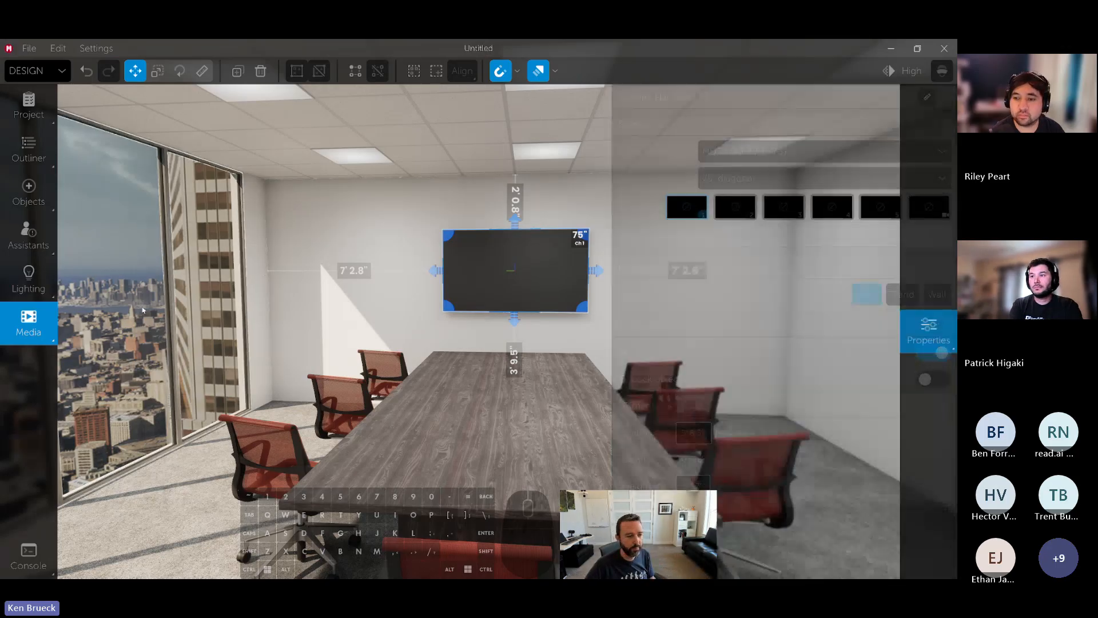
{"action": "mouse_move", "coordinate": [44, 328]}
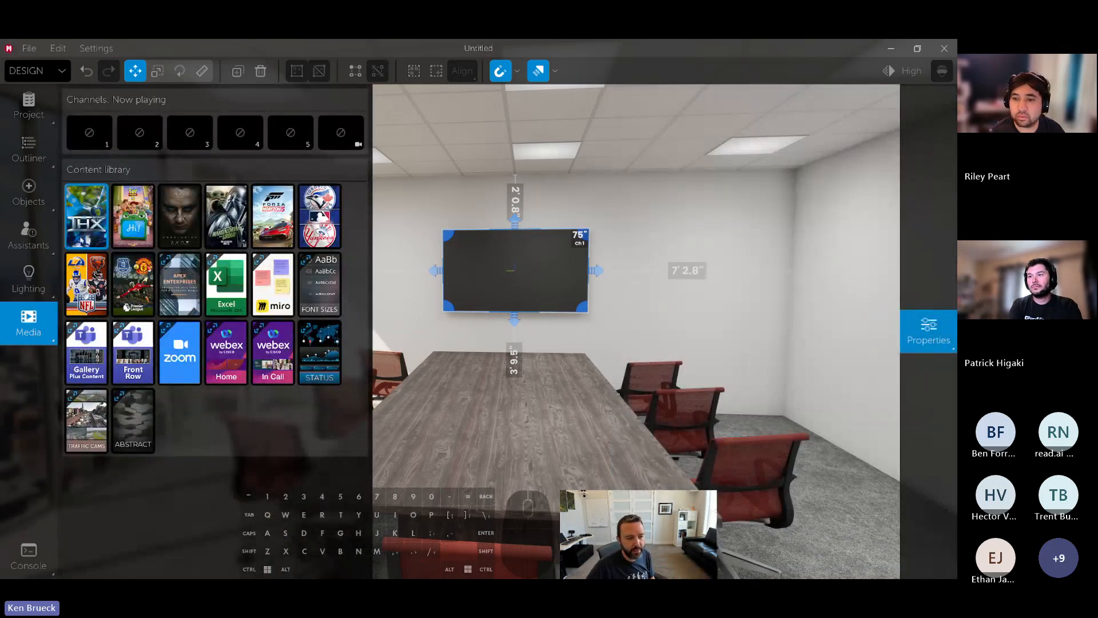
{"action": "mouse_move", "coordinate": [274, 228]}
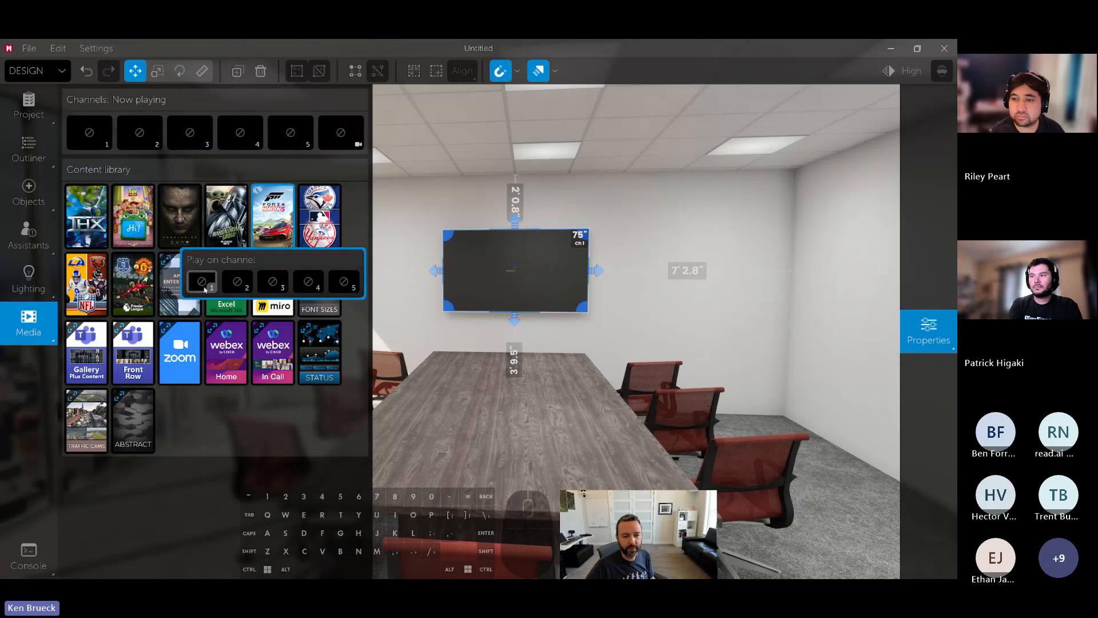
{"action": "left_click", "coordinate": [228, 287]}
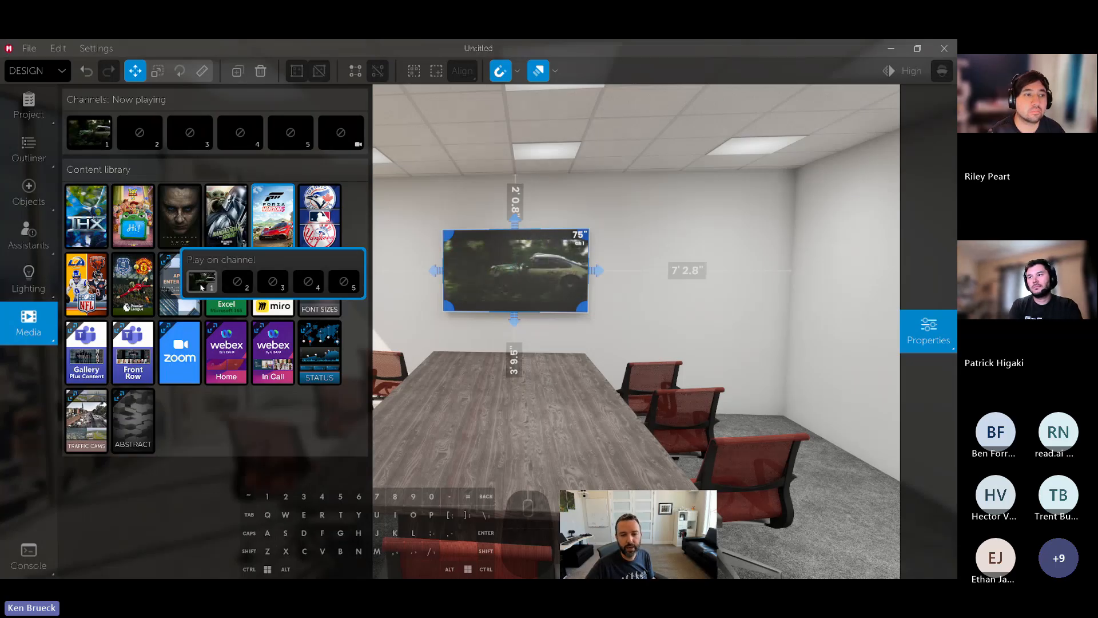
{"action": "left_click", "coordinate": [201, 287]}
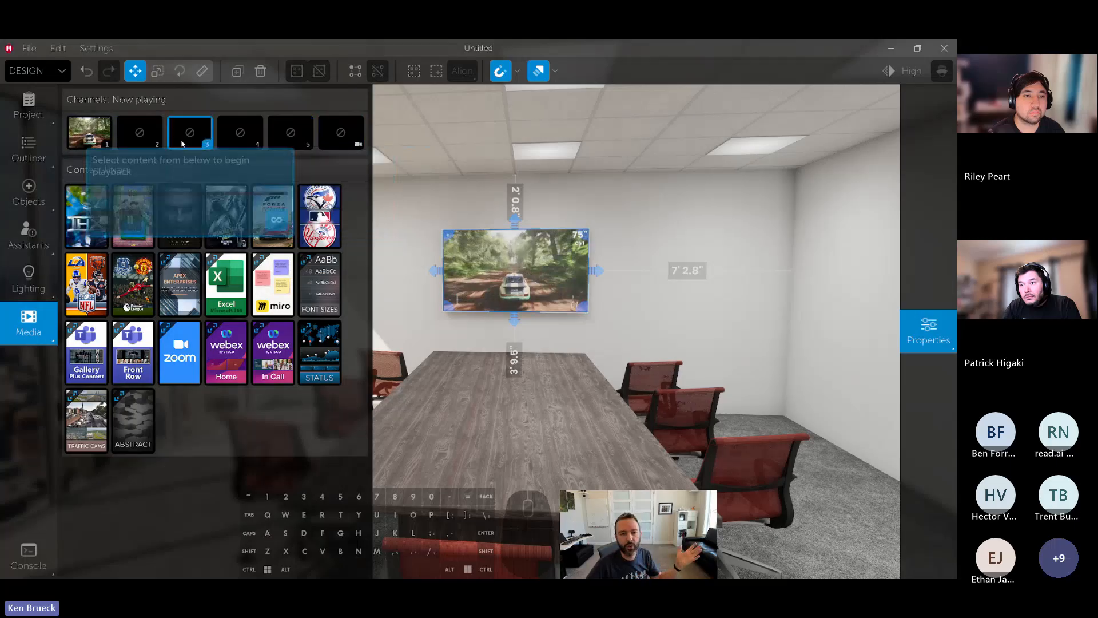
Play the Excel content on channel 2 and check its playback
{"action": "left_click", "coordinate": [303, 281]}
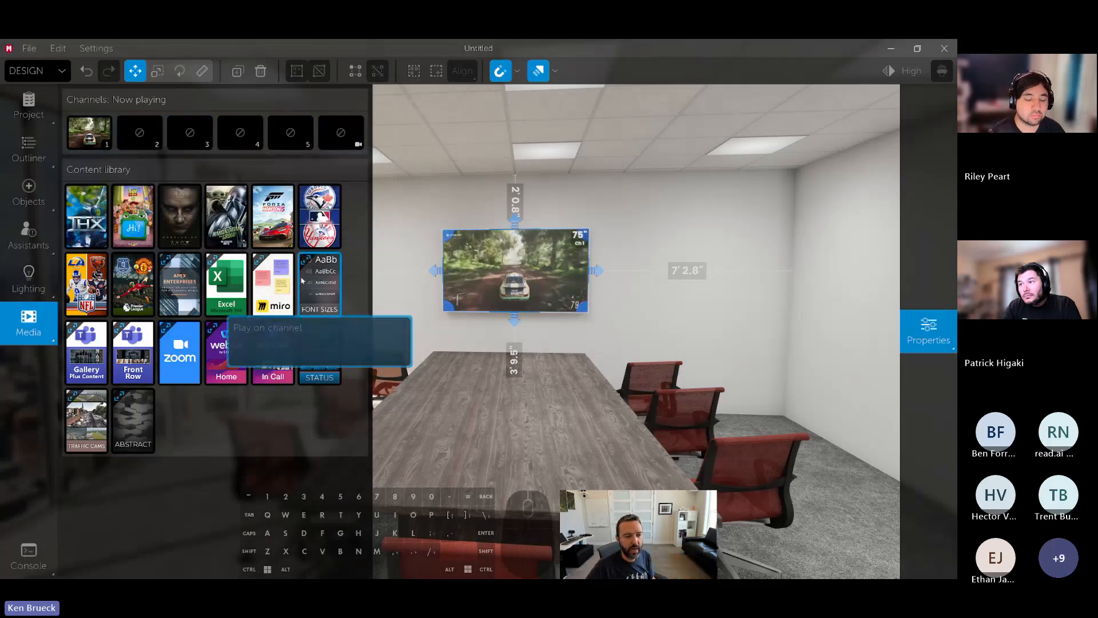
{"action": "left_click", "coordinate": [227, 282]}
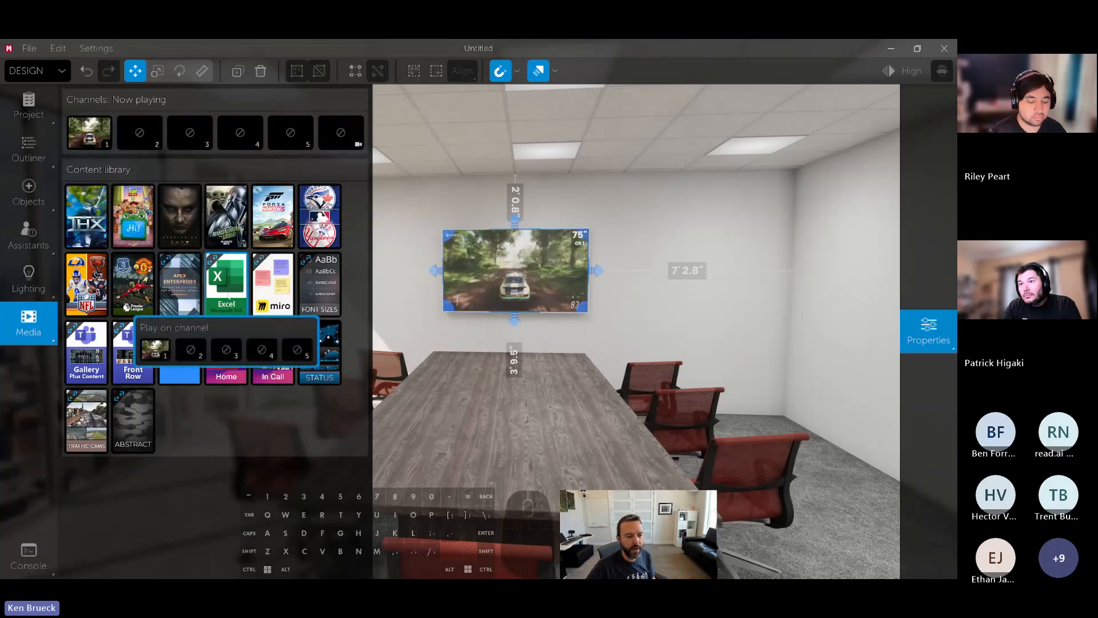
{"action": "left_click", "coordinate": [186, 356]}
{"action": "mouse_move", "coordinate": [149, 132]}
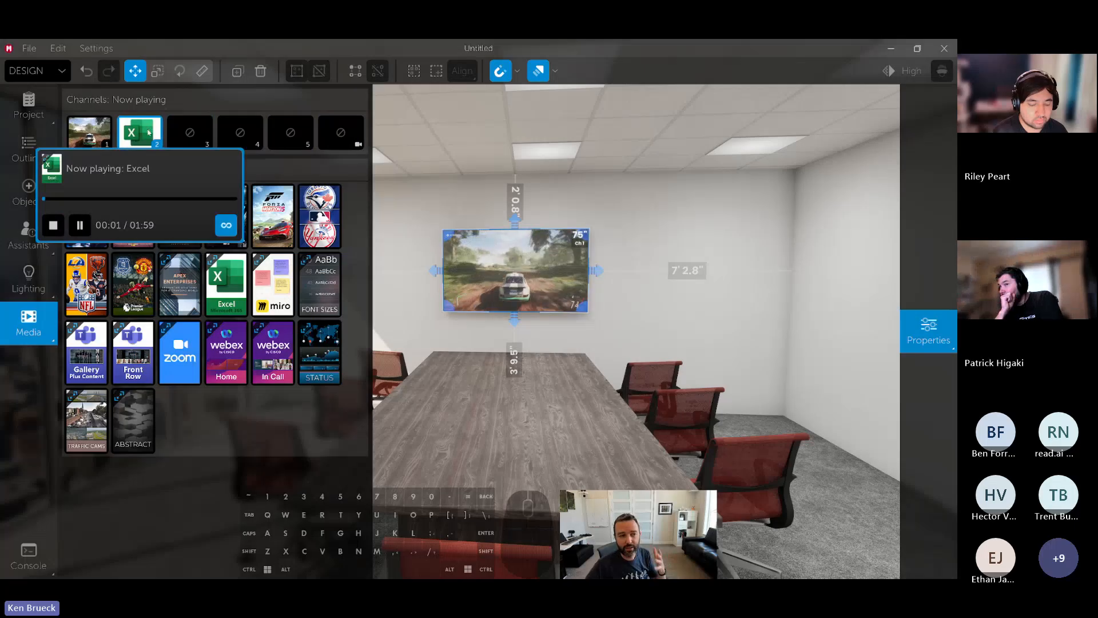
Duplicate the 75" TV horizontally along the wall so the copy sits directly to the right of the original
{"action": "right_click_drag", "start_coordinate": [398, 262], "coordinate": [495, 281]}
{"action": "key", "text": "w"}
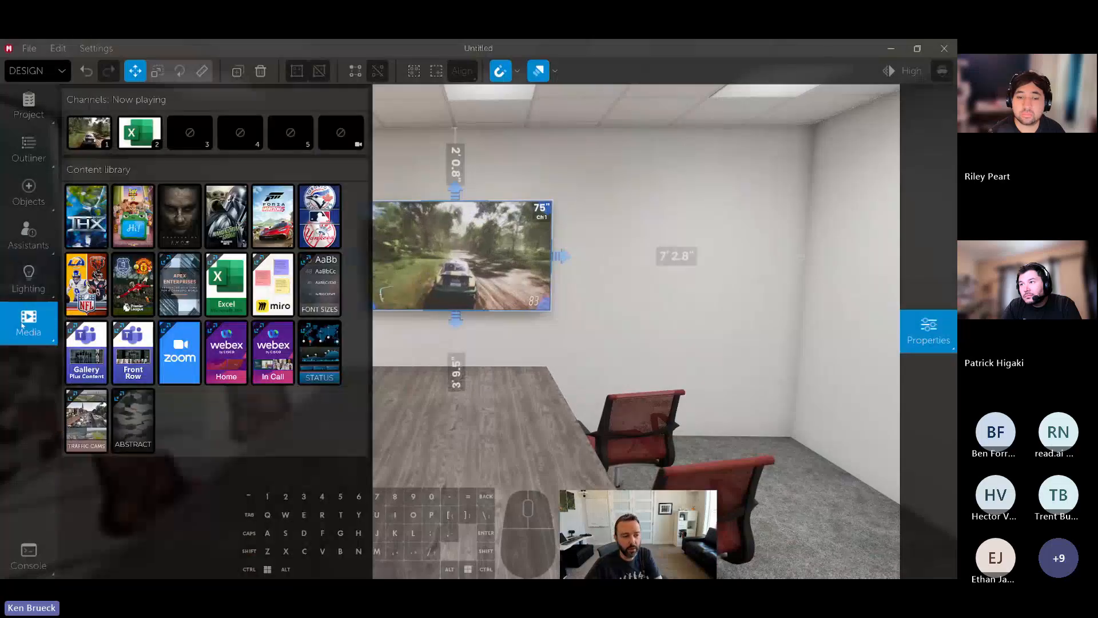
{"action": "key", "text": "w"}
{"action": "right_click_drag", "start_coordinate": [595, 229], "coordinate": [611, 229]}
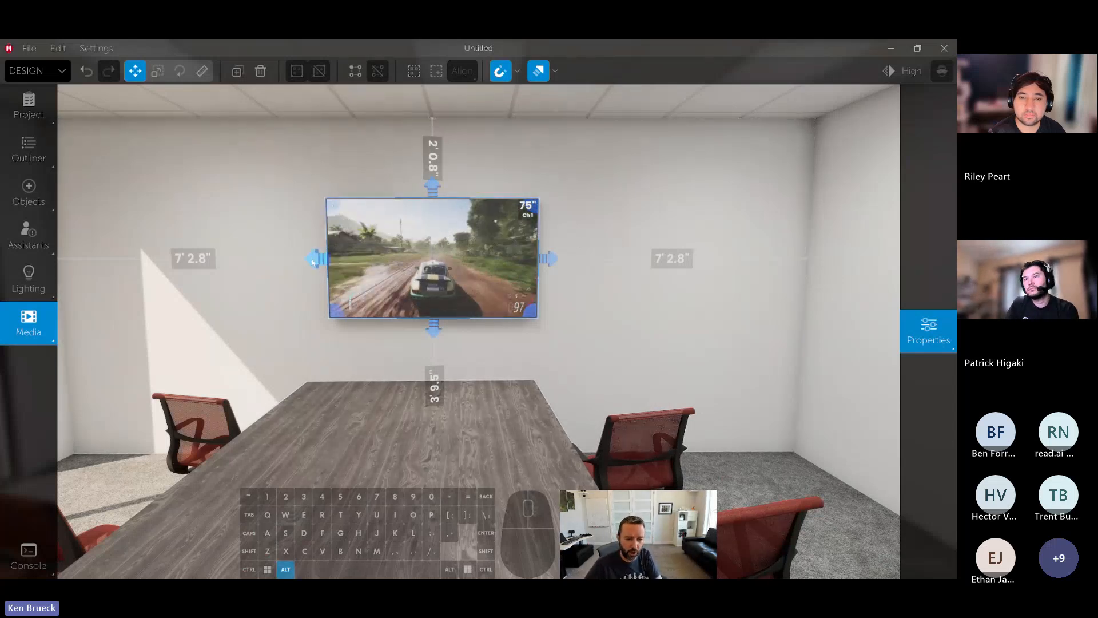
{"action": "left_click_drag", "start_coordinate": [313, 261], "coordinate": [524, 272], "text": "alt"}
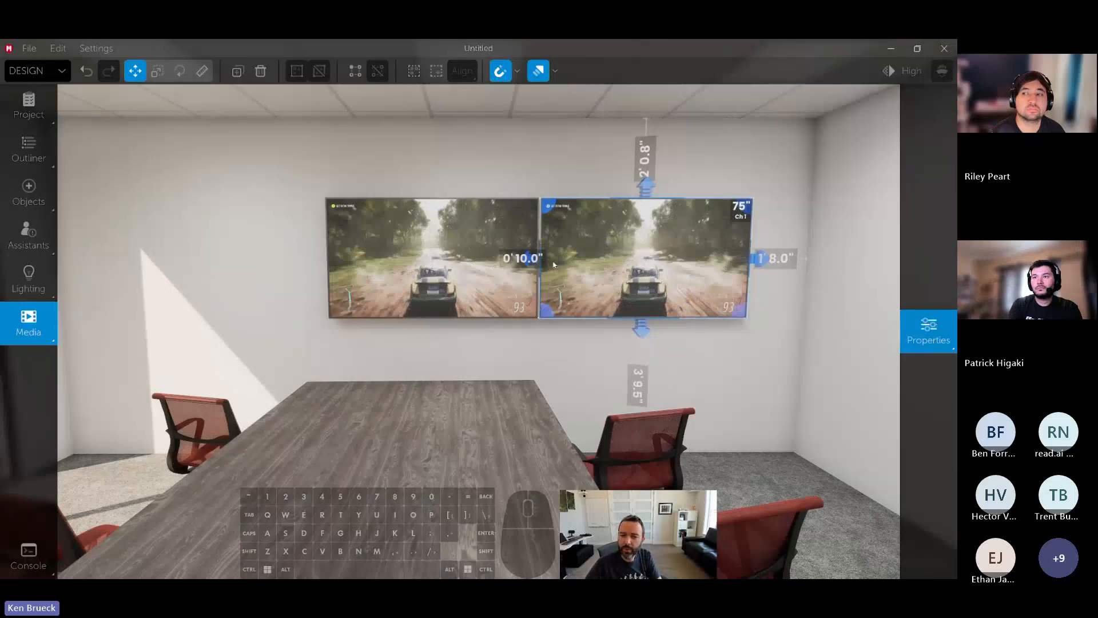
Group the two TVs and center the group horizontally on the wall, 4' 5.4" from each side
{"action": "left_click", "coordinate": [433, 240], "text": "ctrl"}
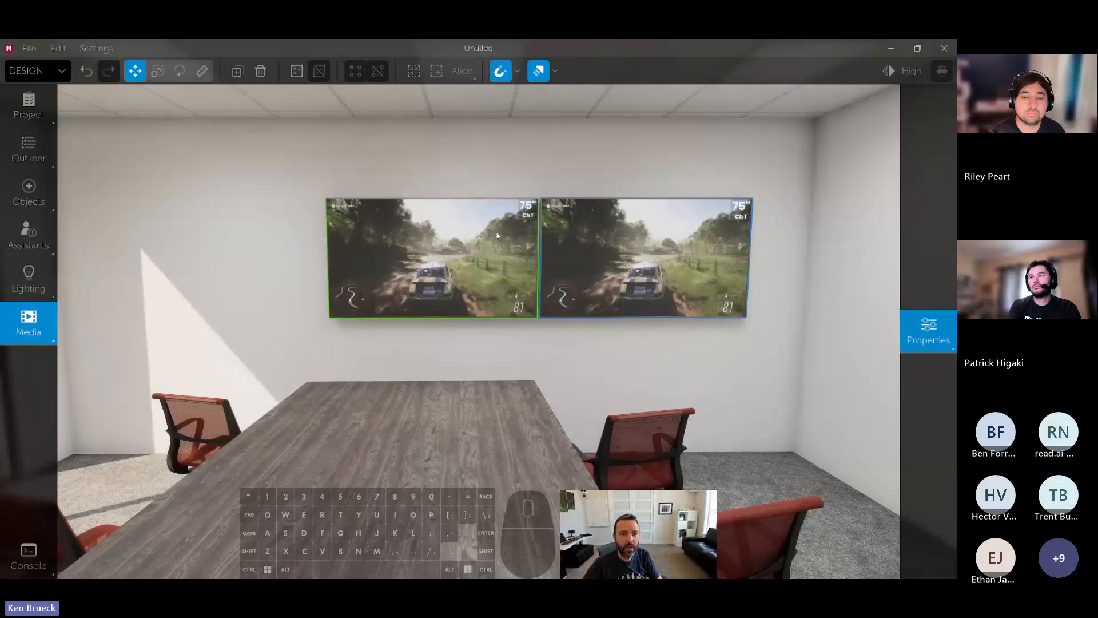
{"action": "left_click", "coordinate": [297, 71]}
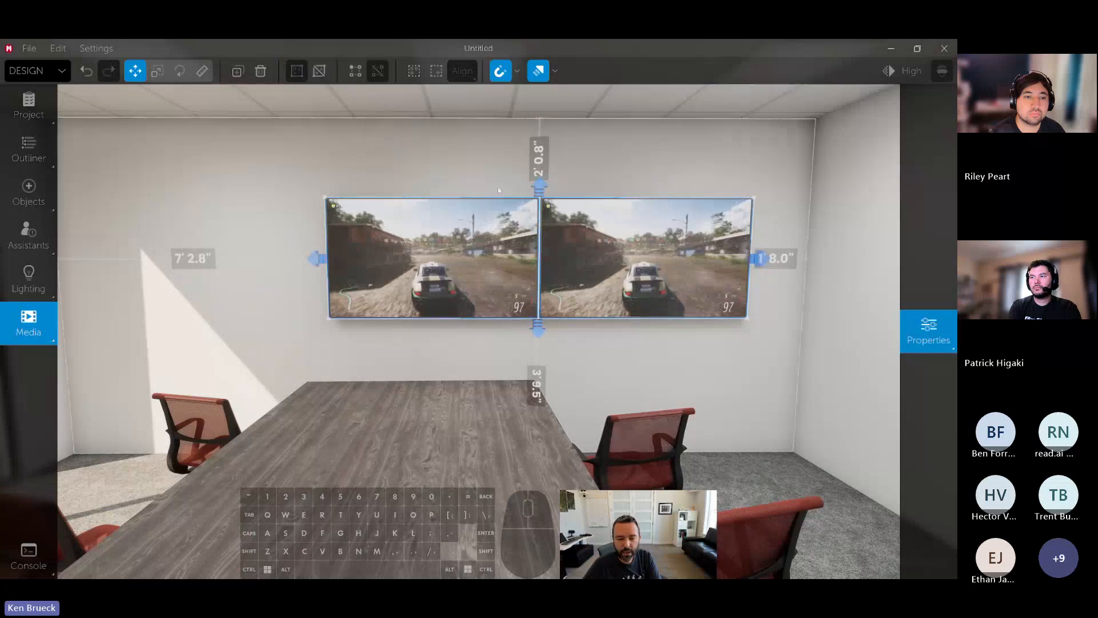
{"action": "right_click_drag", "start_coordinate": [498, 187], "coordinate": [483, 189]}
{"action": "key", "text": "s"}
{"action": "left_click", "coordinate": [736, 268]}
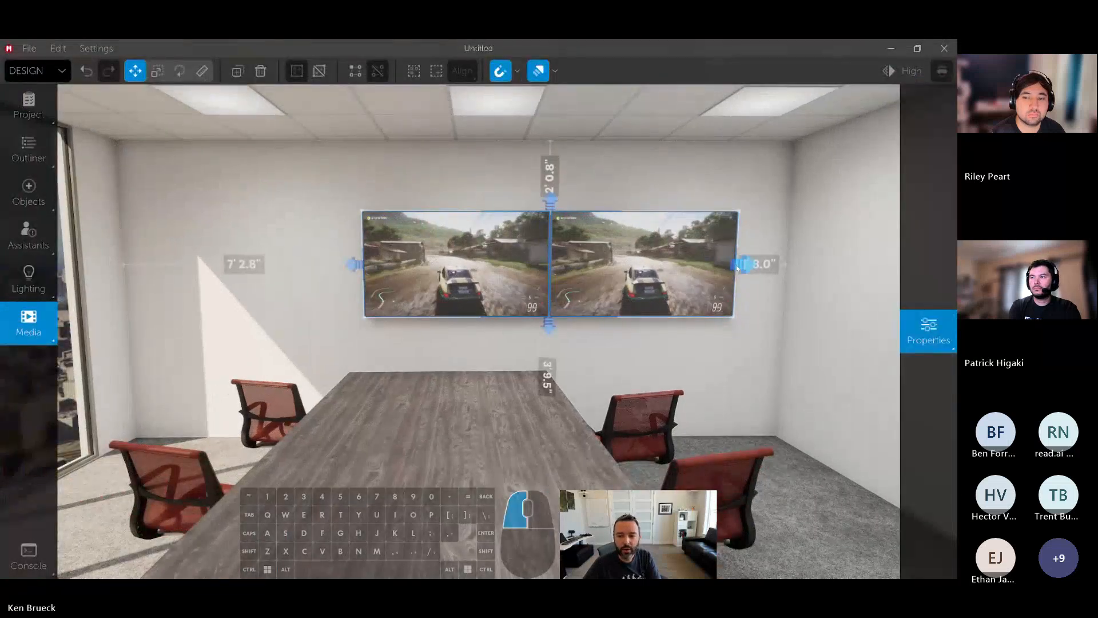
{"action": "left_click_drag", "start_coordinate": [737, 268], "coordinate": [657, 272]}
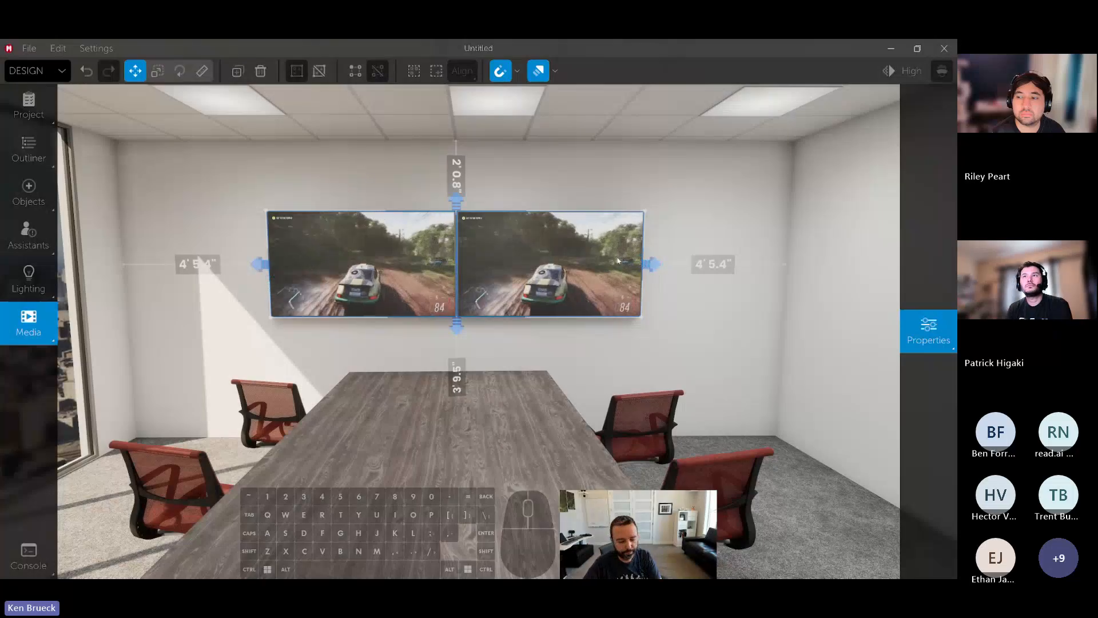
Switch the right-hand TV of the pair to channel 2 so it shows the Excel content
{"action": "left_click", "coordinate": [575, 256]}
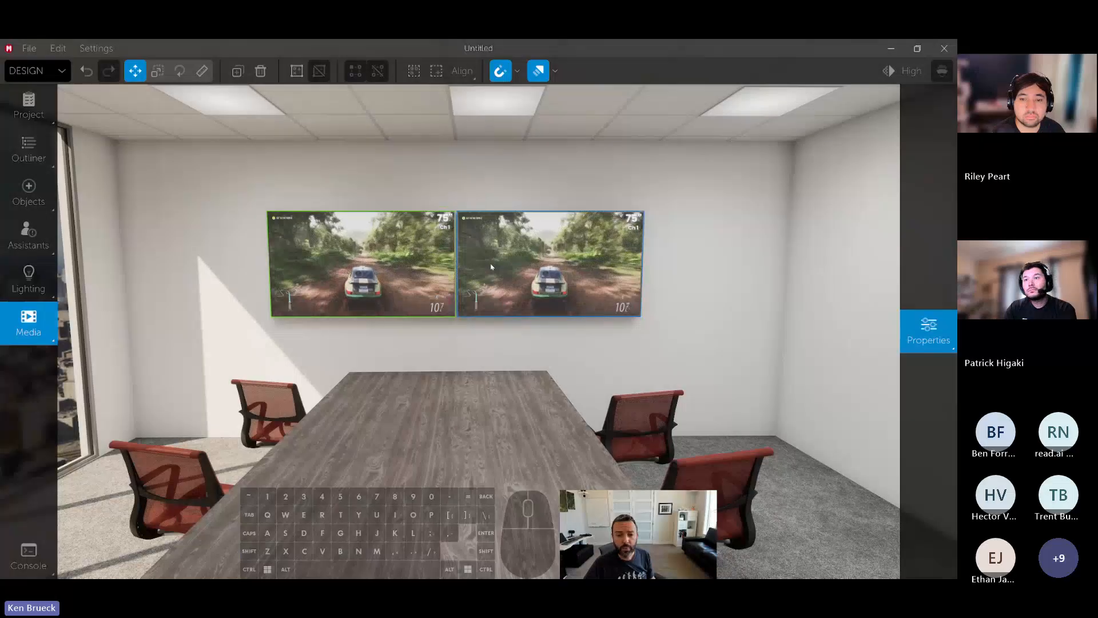
{"action": "left_click", "coordinate": [490, 266]}
{"action": "left_click", "coordinate": [928, 330]}
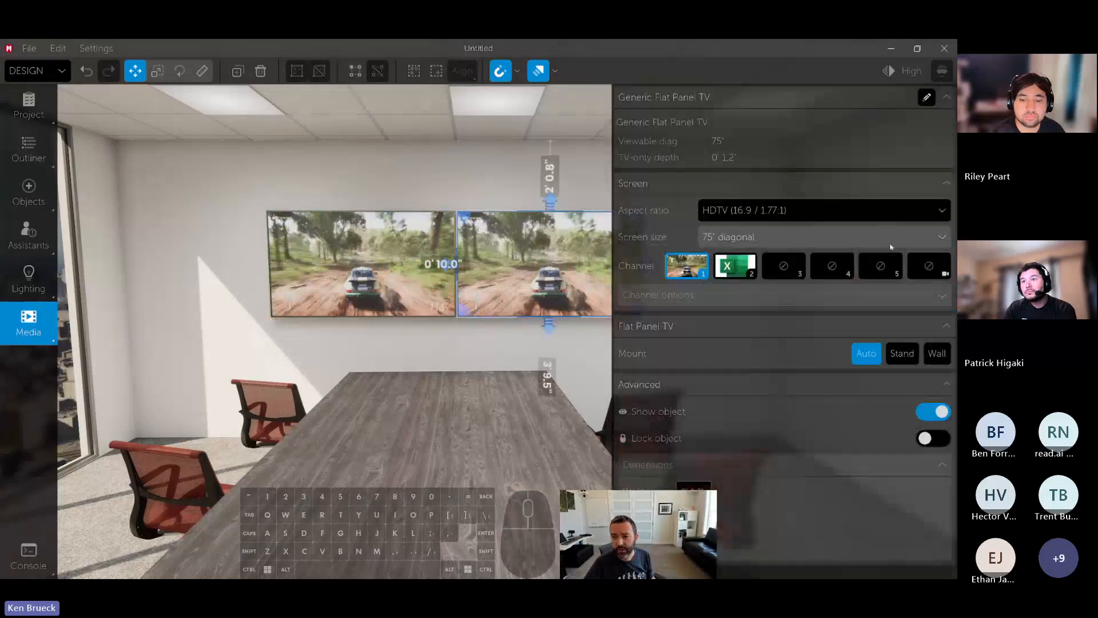
{"action": "left_click", "coordinate": [735, 267]}
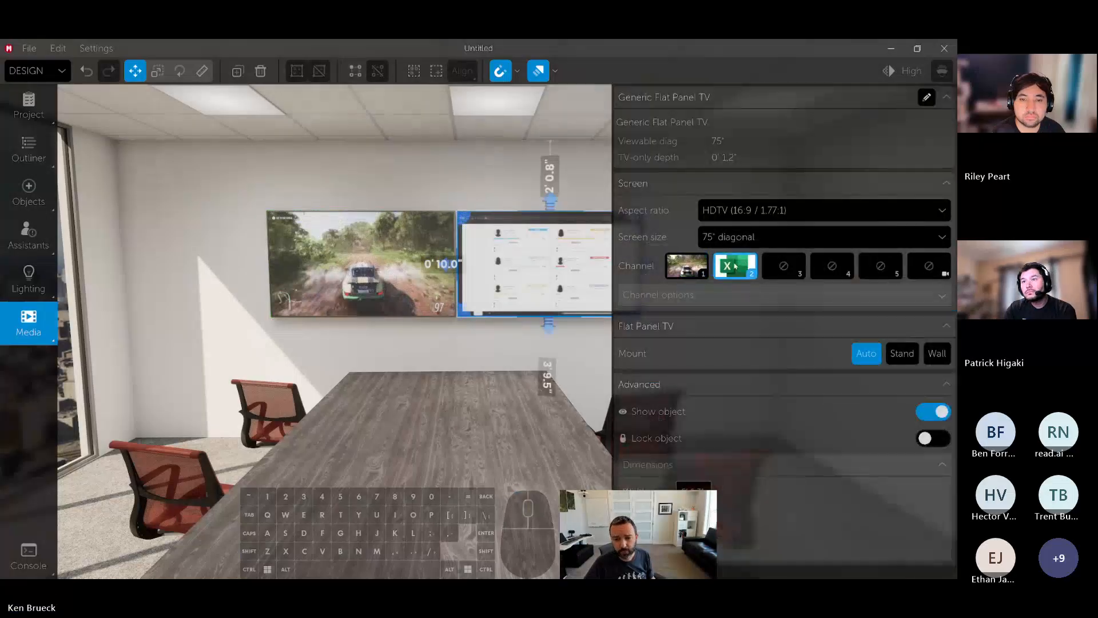
{"action": "mouse_move", "coordinate": [572, 275]}
{"action": "right_mouse_down"}
{"action": "mouse_move", "coordinate": [514, 275]}
{"action": "mouse_move", "coordinate": [589, 274]}
{"action": "right_mouse_up"}
{"action": "key", "text": "s"}
{"action": "key", "text": "a"}
{"action": "key", "text": "d"}
{"action": "right_click_drag", "start_coordinate": [589, 347], "coordinate": [524, 347]}
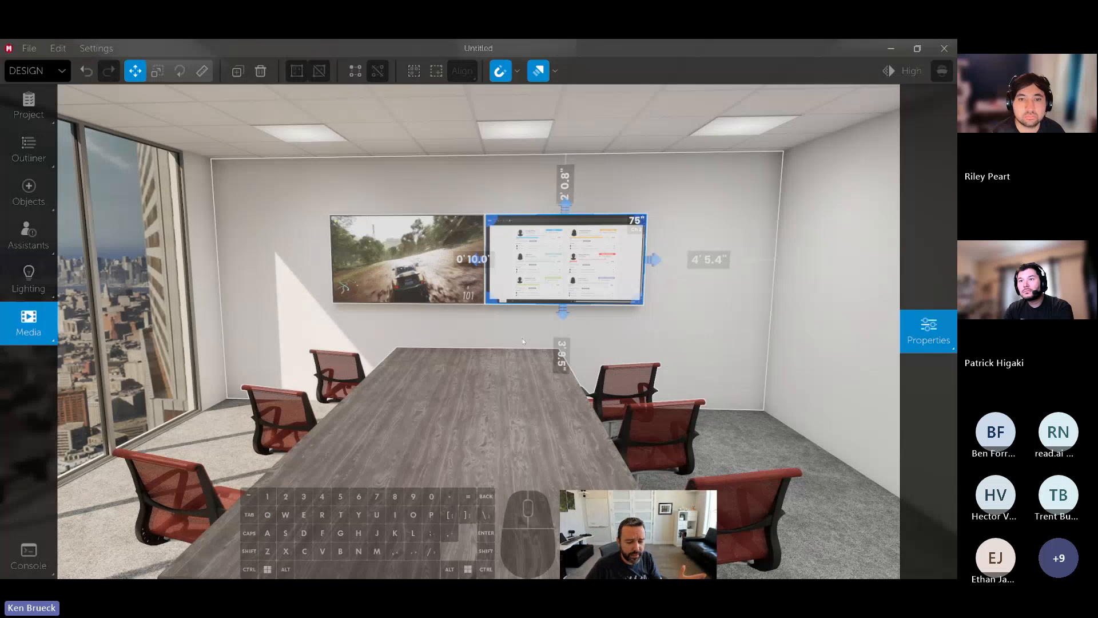
Play the Teams Front Row content from the content library on channel 1
{"action": "left_click", "coordinate": [35, 337]}
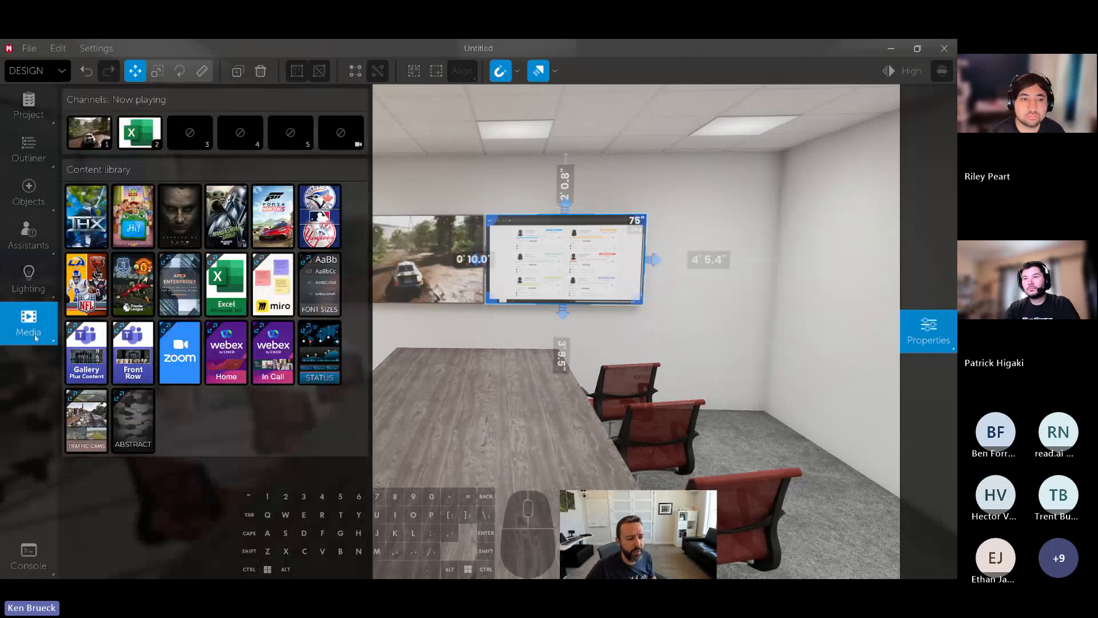
{"action": "left_click", "coordinate": [199, 354]}
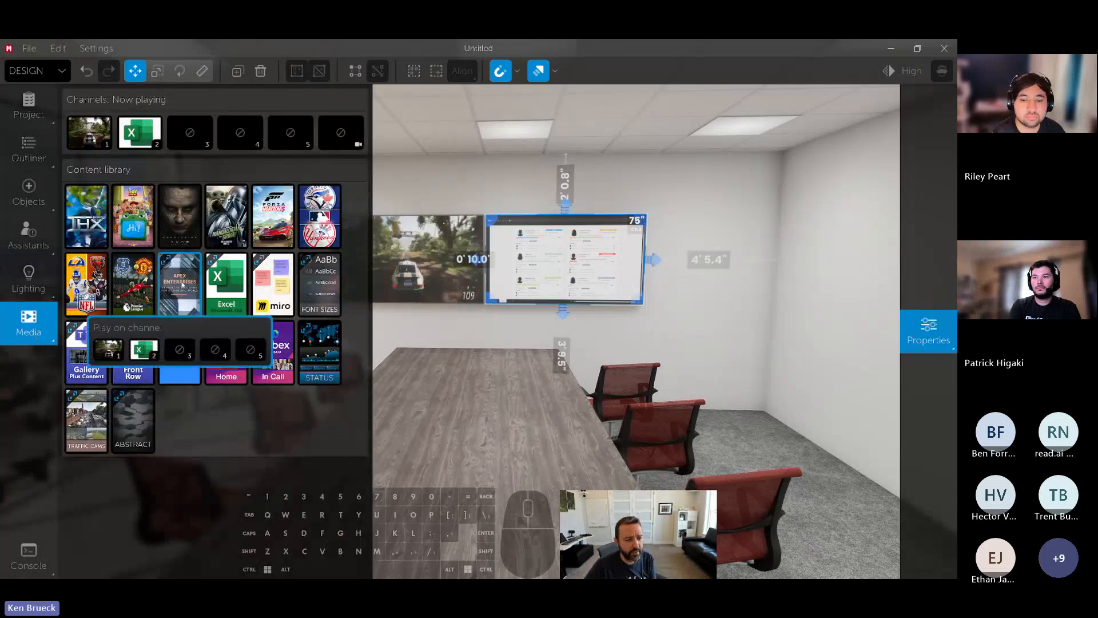
{"action": "left_click", "coordinate": [210, 264]}
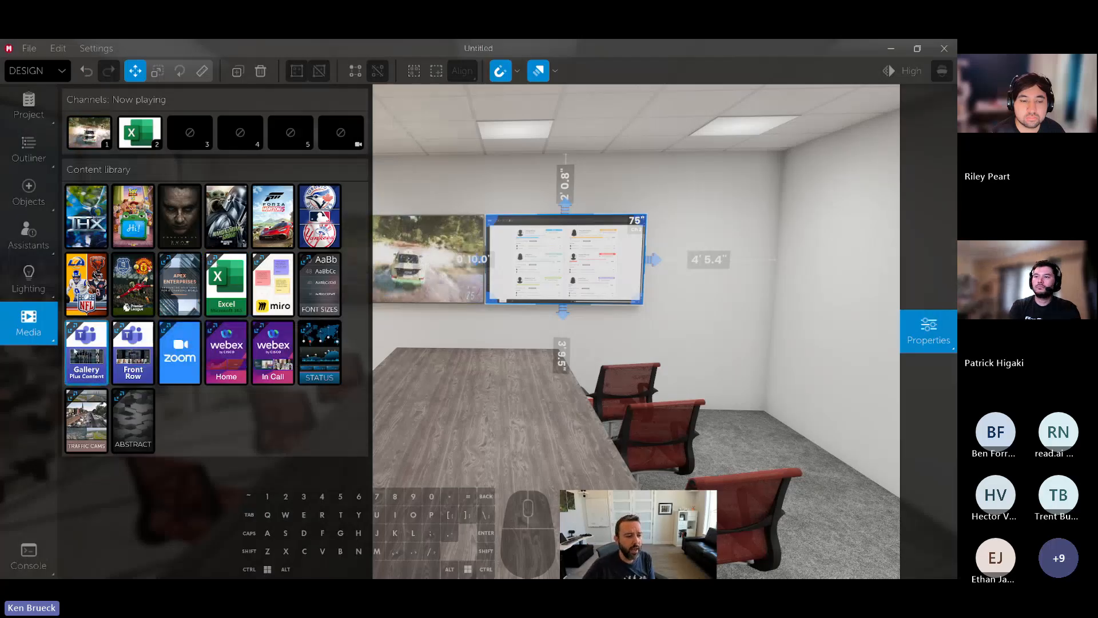
{"action": "left_click", "coordinate": [137, 374]}
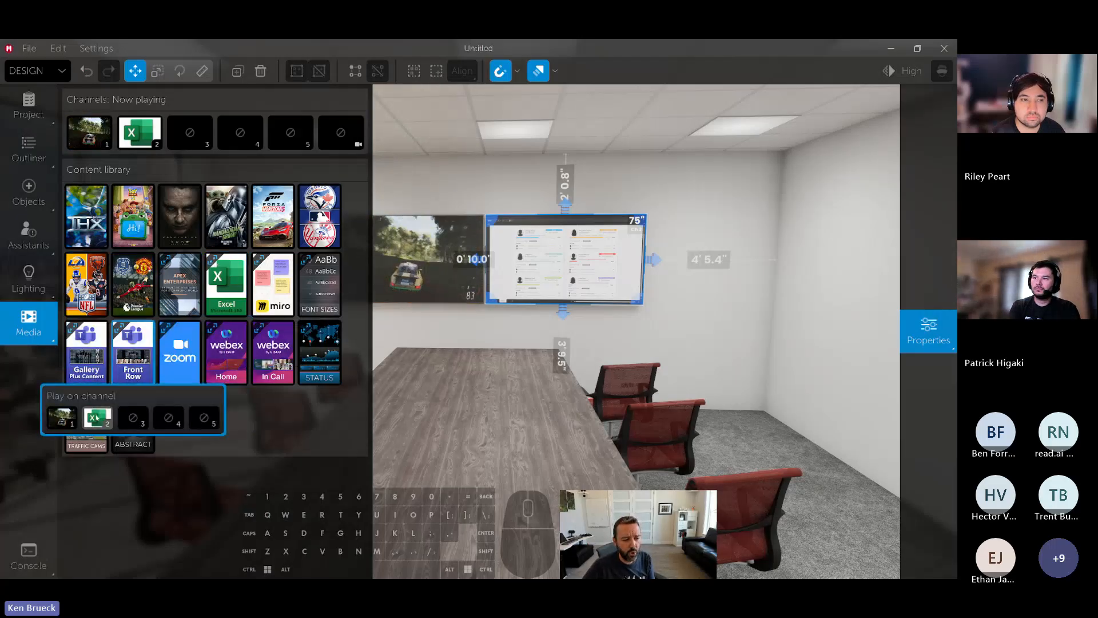
{"action": "left_click", "coordinate": [69, 419]}
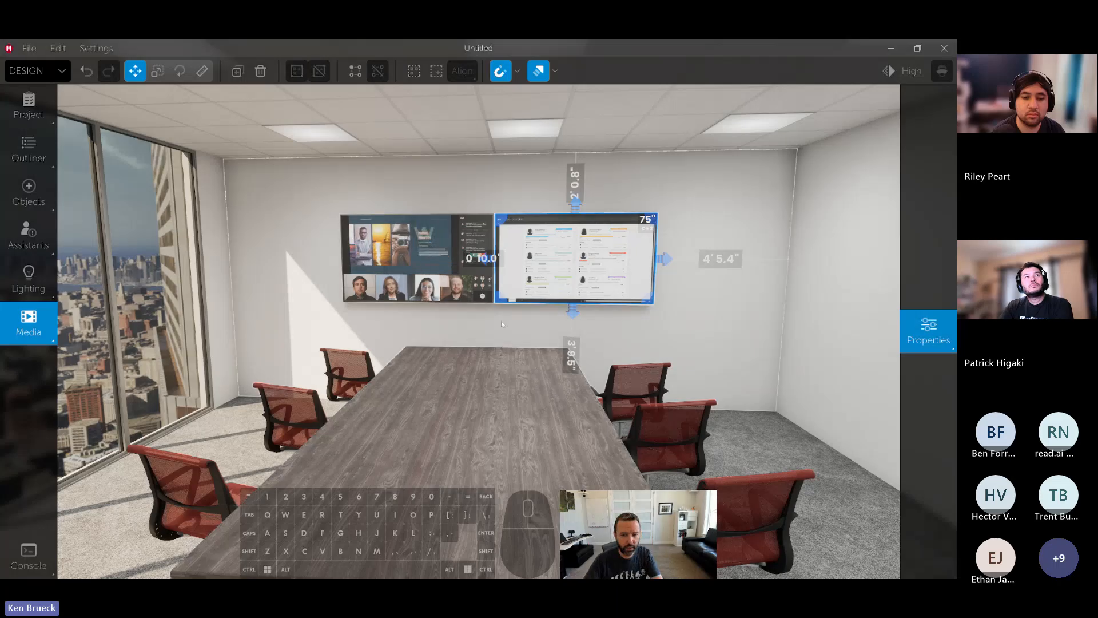
Duplicate the selected 75" TV onto the adjacent side wall
{"action": "key", "text": "a"}
{"action": "right_click_drag", "start_coordinate": [501, 320], "coordinate": [372, 280]}
{"action": "left_click_drag", "start_coordinate": [373, 281], "coordinate": [774, 292], "text": "alt"}
{"action": "key", "text": "w"}
{"action": "key", "text": "a"}
{"action": "right_click_drag", "start_coordinate": [846, 276], "coordinate": [931, 273]}
{"action": "key", "text": "d"}
{"action": "right_click_drag", "start_coordinate": [627, 287], "coordinate": [627, 287], "text": "shift"}
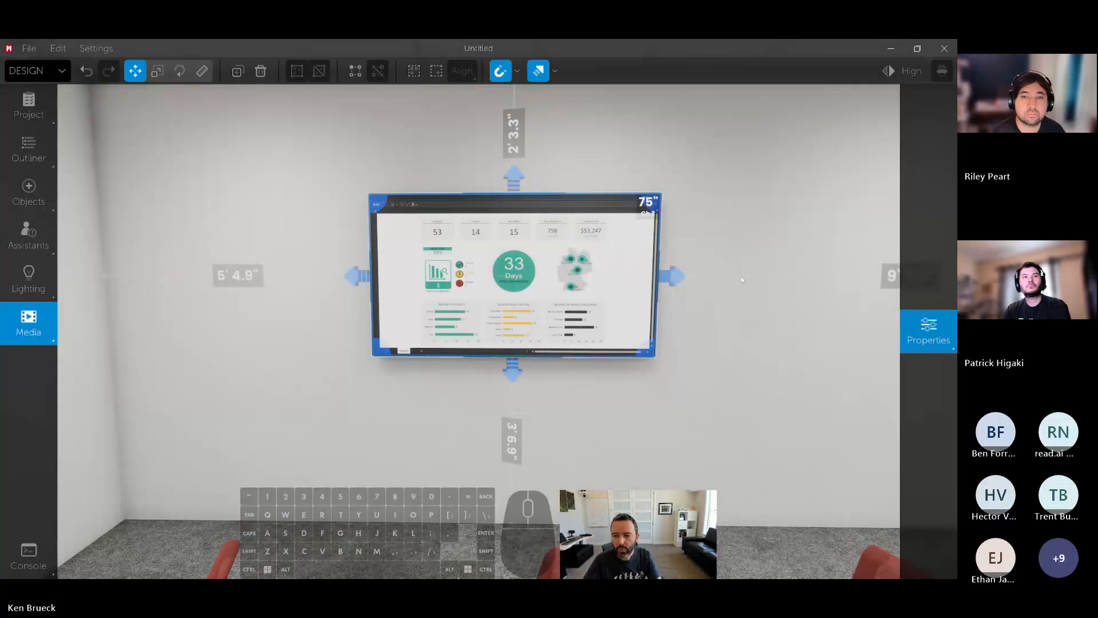
Switch the side-wall TV to channel 1 to show the Front Row content
{"action": "left_click", "coordinate": [928, 331]}
{"action": "left_click", "coordinate": [686, 264]}
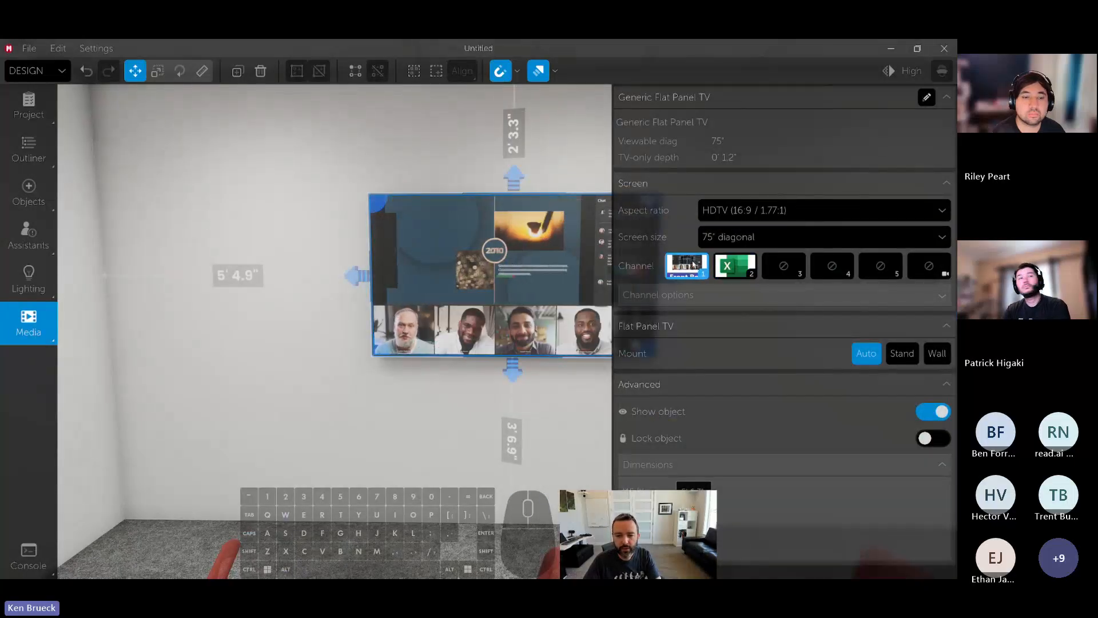
{"action": "key", "text": "s"}
{"action": "right_click_drag", "start_coordinate": [549, 275], "coordinate": [458, 275]}
Stop the Excel content playing on channel 2
{"action": "mouse_move", "coordinate": [28, 323]}
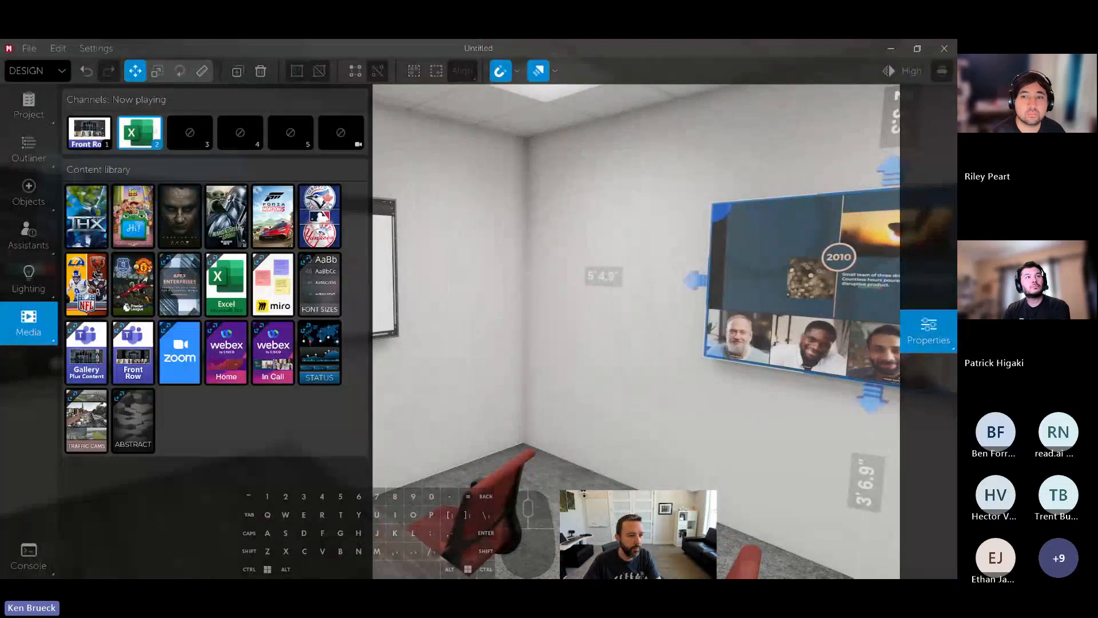
{"action": "left_click", "coordinate": [155, 132]}
{"action": "left_click", "coordinate": [53, 226]}
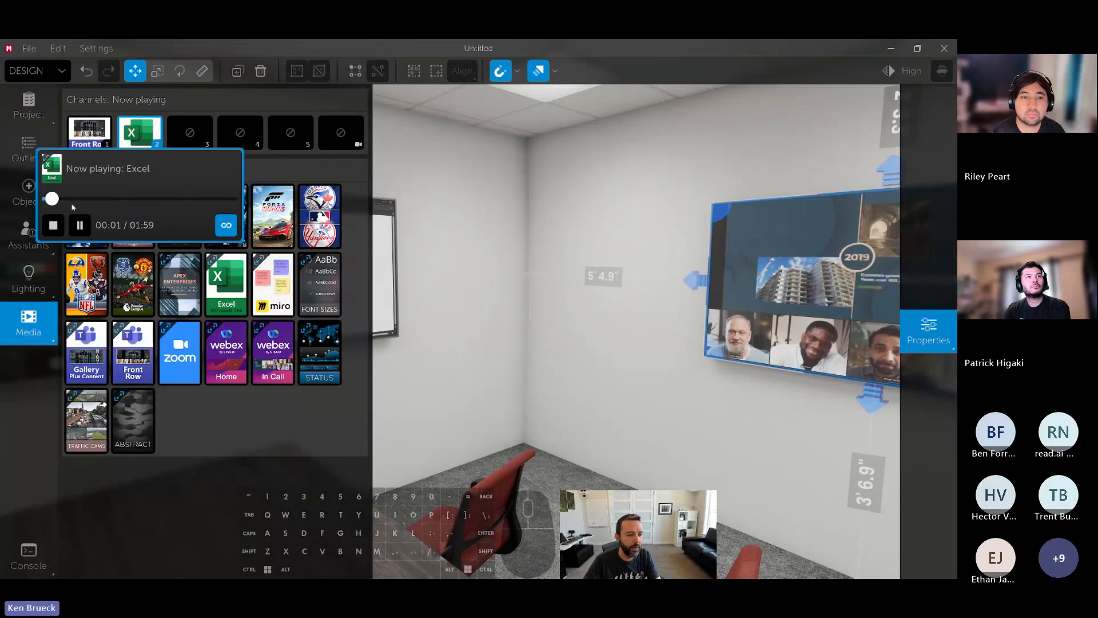
{"action": "right_click_drag", "start_coordinate": [421, 287], "coordinate": [349, 287]}
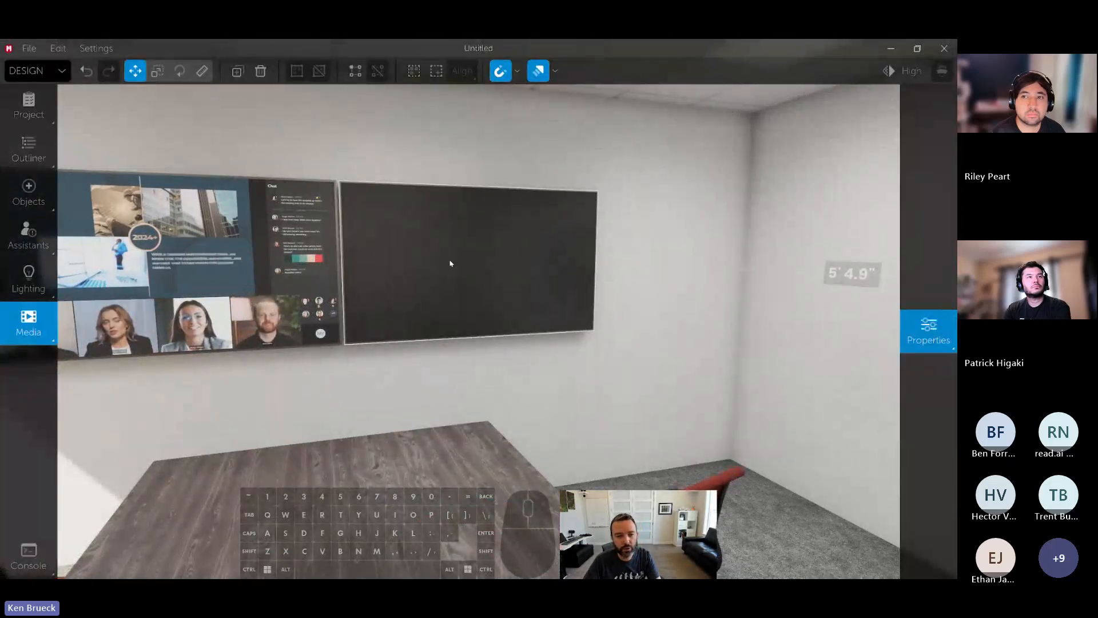
Set the side-wall TV's aspect ratio to Unlocked
{"action": "right_click_drag", "start_coordinate": [448, 259], "coordinate": [514, 259]}
{"action": "mouse_move", "coordinate": [320, 261]}
{"action": "right_mouse_down"}
{"action": "mouse_move", "coordinate": [353, 261]}
{"action": "mouse_move", "coordinate": [329, 270]}
{"action": "right_mouse_up"}
{"action": "left_click", "coordinate": [353, 262]}
{"action": "left_click", "coordinate": [353, 262]}
{"action": "key", "text": "shift+s"}
{"action": "mouse_move", "coordinate": [29, 324]}
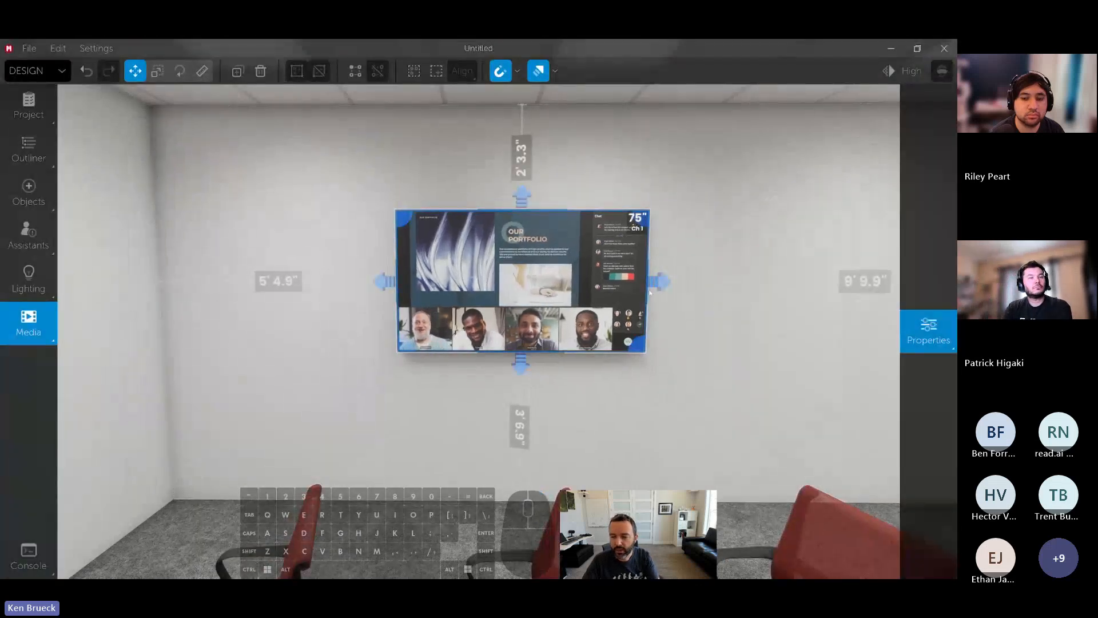
{"action": "mouse_move", "coordinate": [930, 288]}
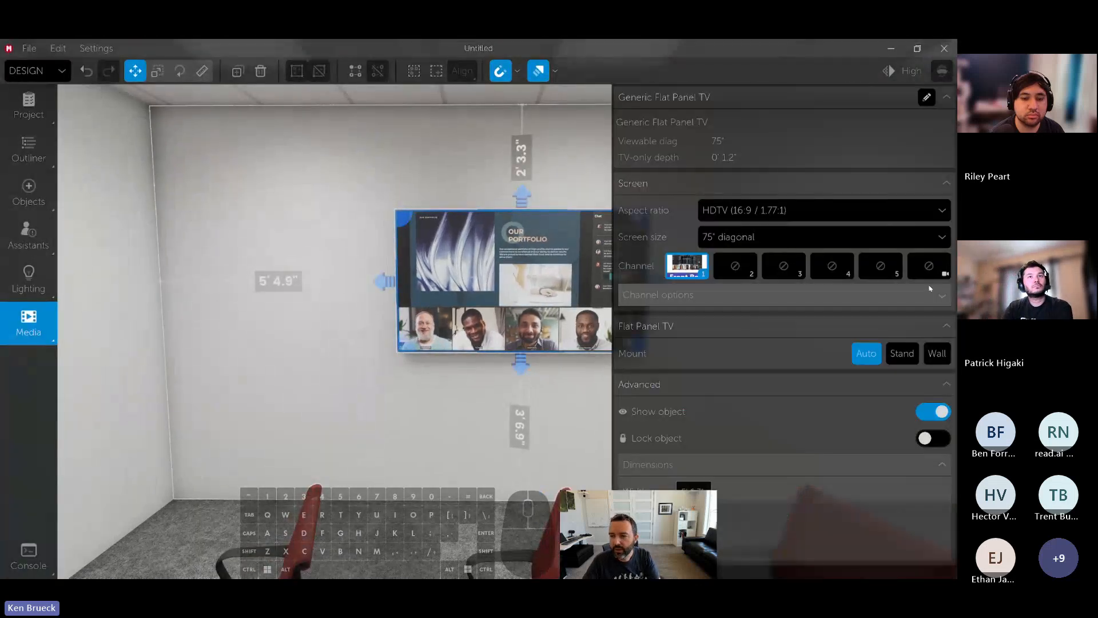
{"action": "left_click", "coordinate": [745, 212]}
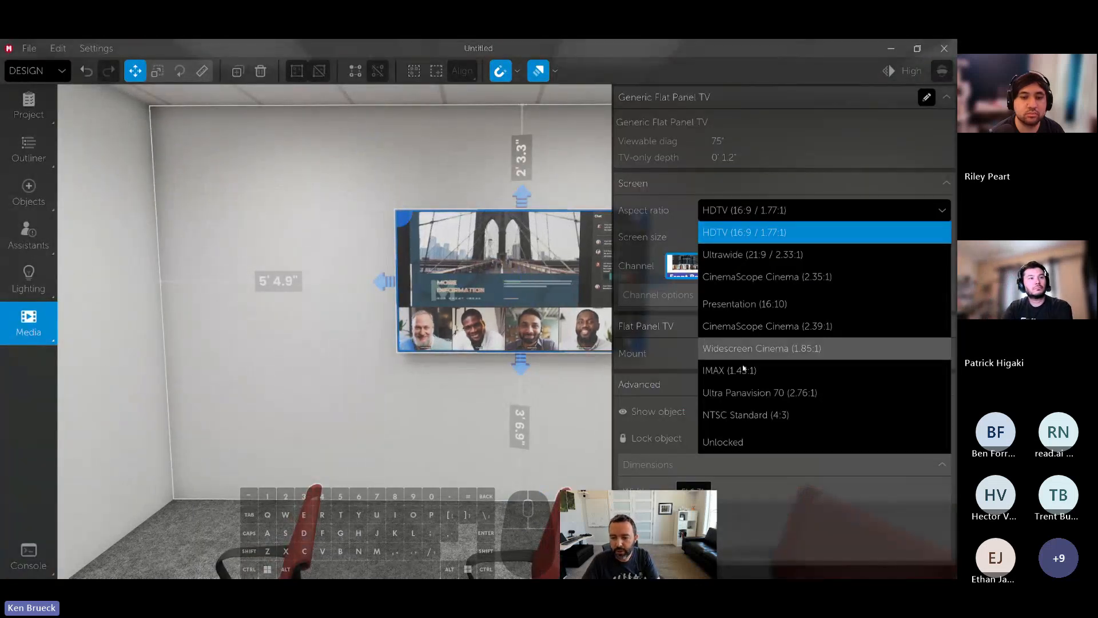
{"action": "left_click", "coordinate": [731, 444]}
Shrink the unlocked side-wall TV to a diagonal of about 57.3"
{"action": "key", "text": "s"}
{"action": "key", "text": "d"}
{"action": "right_click_drag", "start_coordinate": [581, 366], "coordinate": [581, 361]}
{"action": "left_click_drag", "start_coordinate": [587, 352], "coordinate": [562, 338]}
{"action": "key", "text": "w"}
{"action": "right_click_drag", "start_coordinate": [622, 332], "coordinate": [622, 332]}
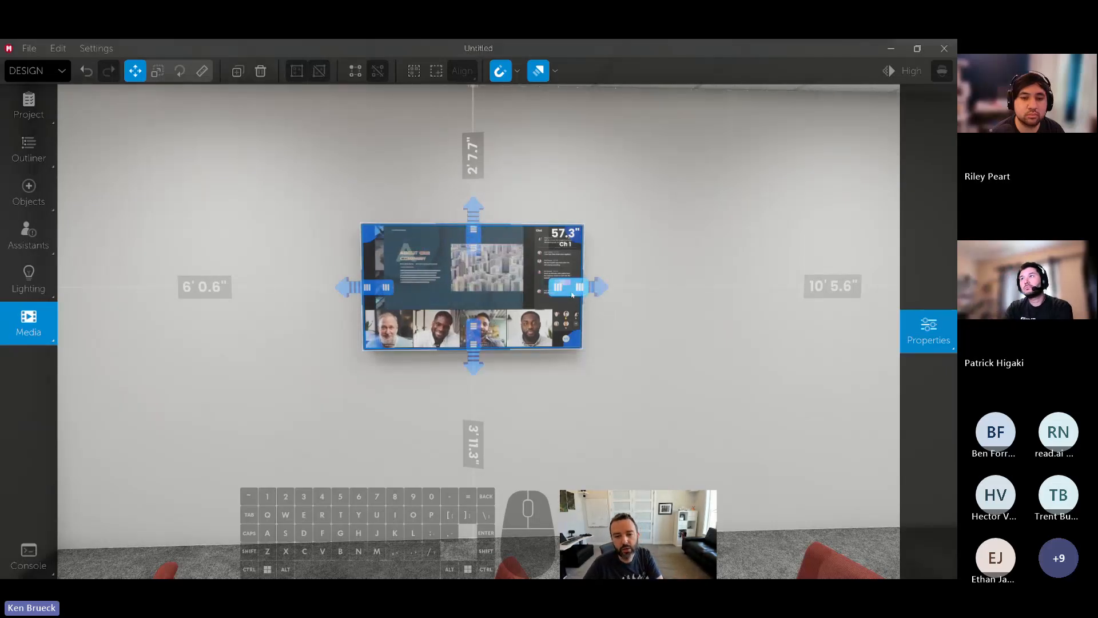
Widen the side-wall TV to a diagonal of about 71.7" and enlarge it to about 86.5" from its corner
{"action": "left_click_drag", "start_coordinate": [572, 295], "coordinate": [604, 292]}
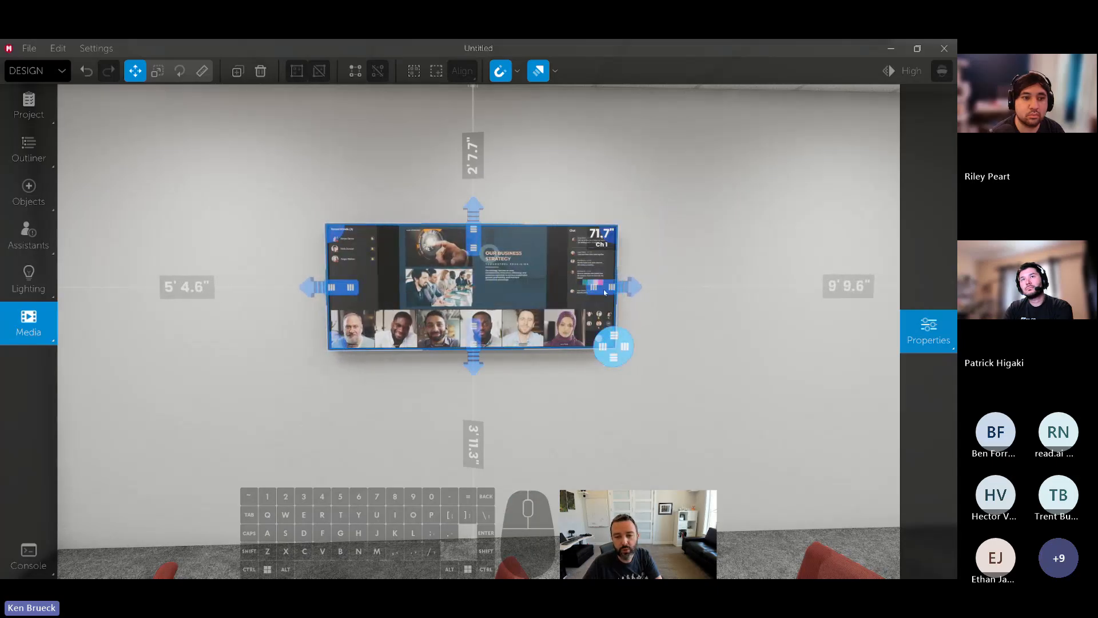
{"action": "left_click", "coordinate": [594, 431]}
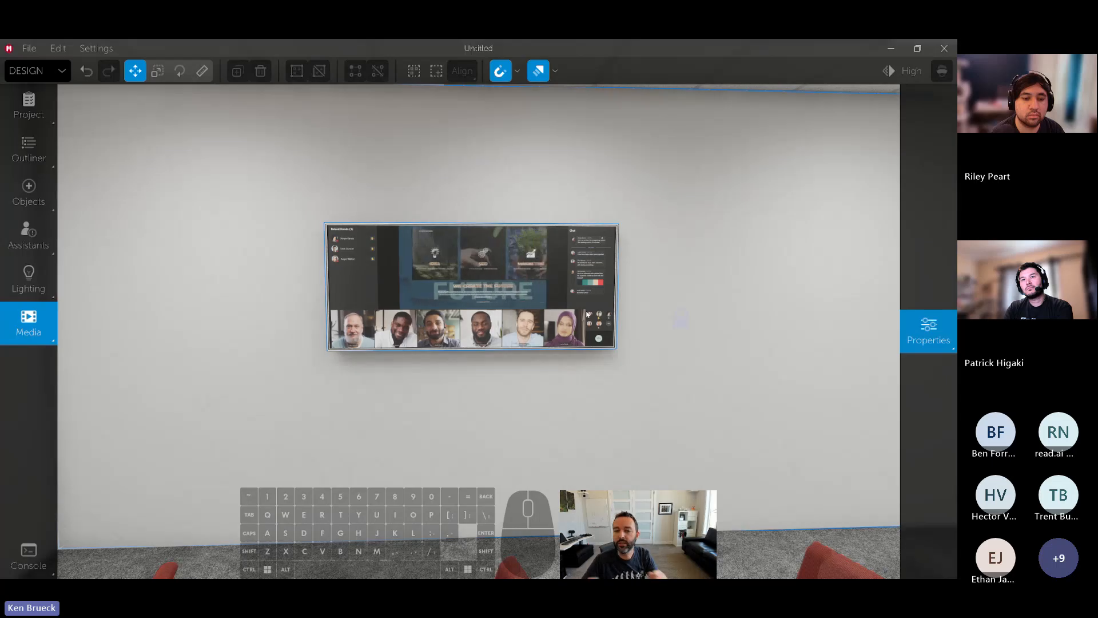
{"action": "left_click", "coordinate": [499, 312]}
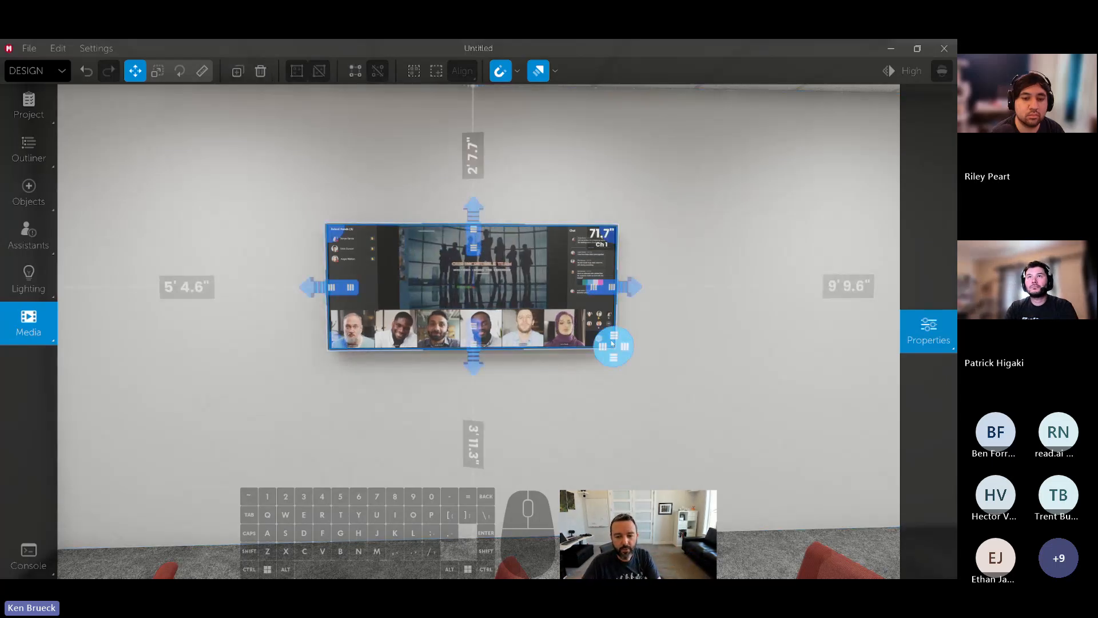
{"action": "left_click_drag", "start_coordinate": [612, 346], "coordinate": [628, 377]}
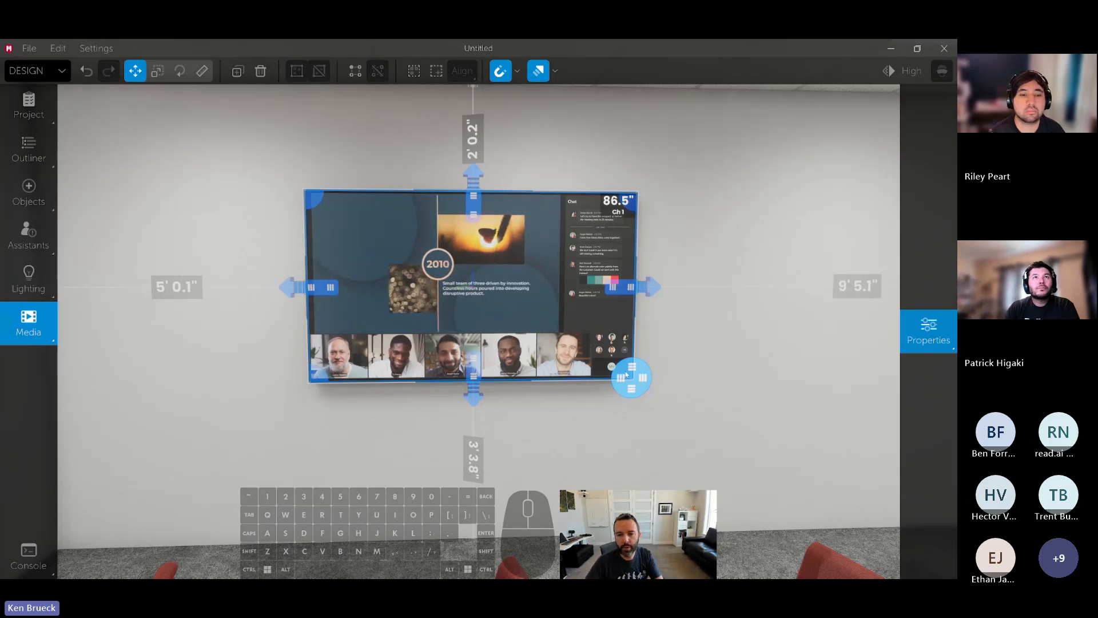
Delete the resized TV from the side wall and return to the two TVs on the front wall
{"action": "key", "text": "Delete"}
{"action": "right_click_drag", "start_coordinate": [584, 330], "coordinate": [305, 320]}
{"action": "key", "text": "s"}
{"action": "key", "text": "a"}
{"action": "key", "text": "w"}
{"action": "key", "text": "s"}
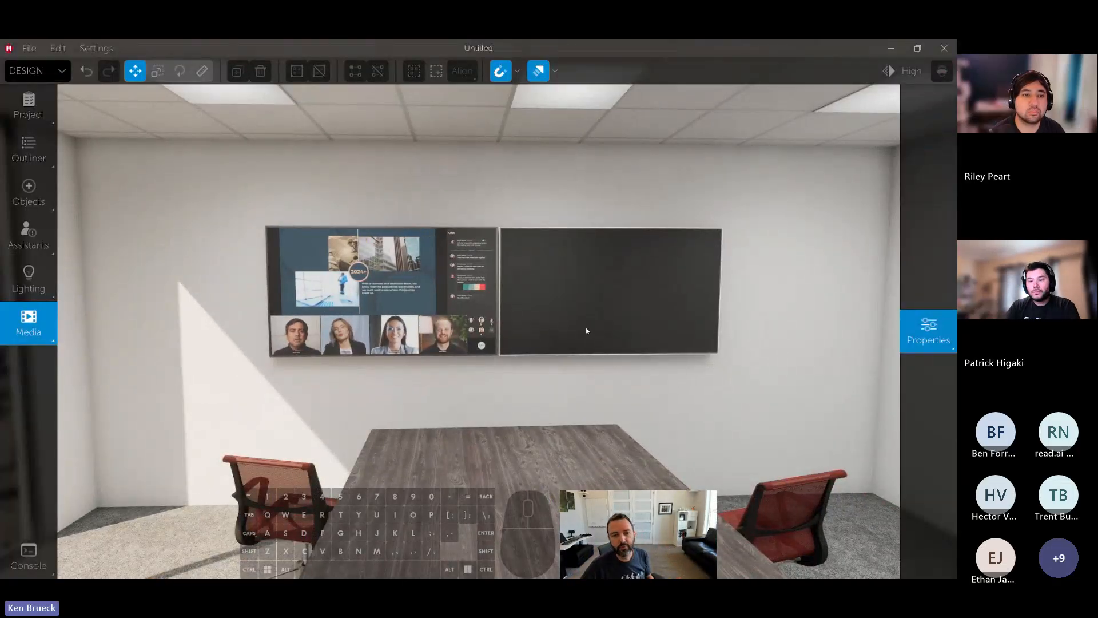
Switch the blank right-hand TV of the front-wall pair to channel 1
{"action": "mouse_move", "coordinate": [31, 327]}
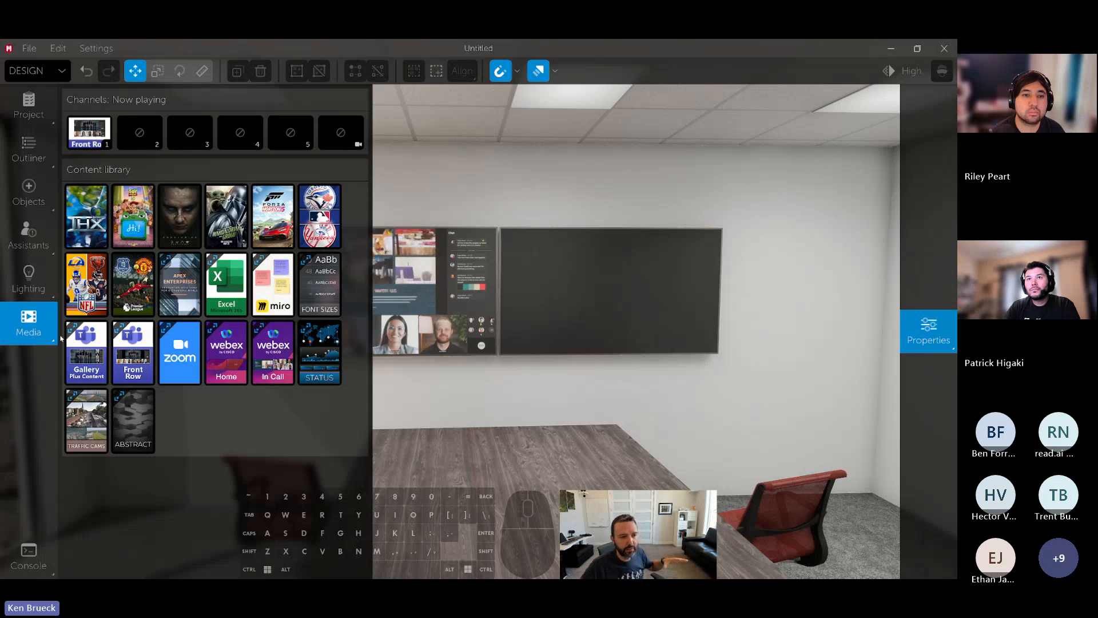
{"action": "left_click", "coordinate": [534, 308]}
{"action": "left_click", "coordinate": [683, 207]}
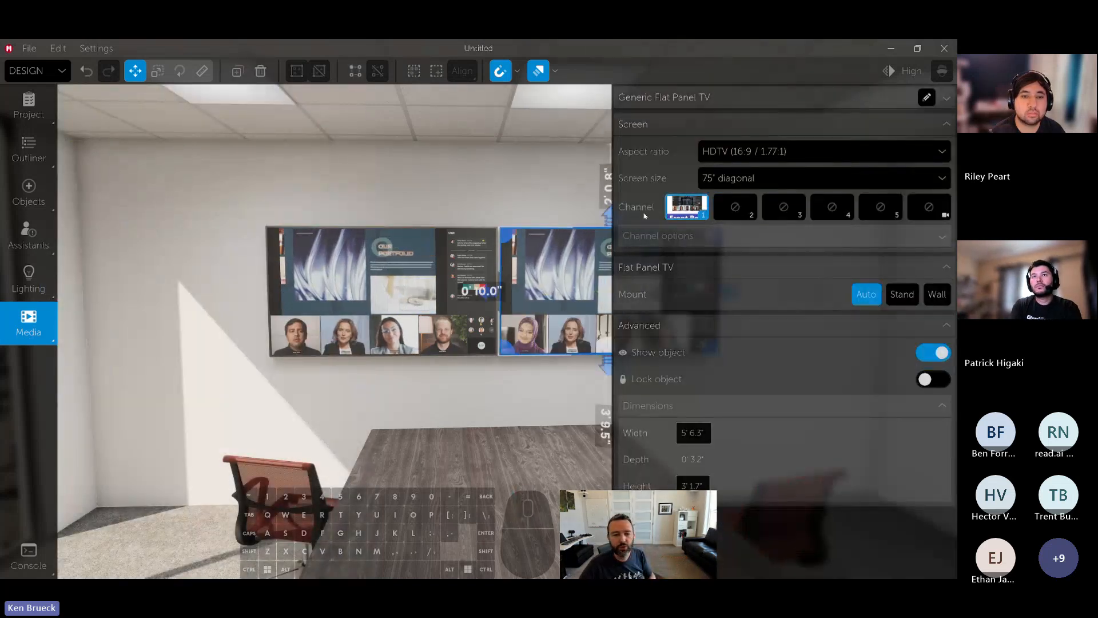
{"action": "right_click_drag", "start_coordinate": [546, 191], "coordinate": [537, 185]}
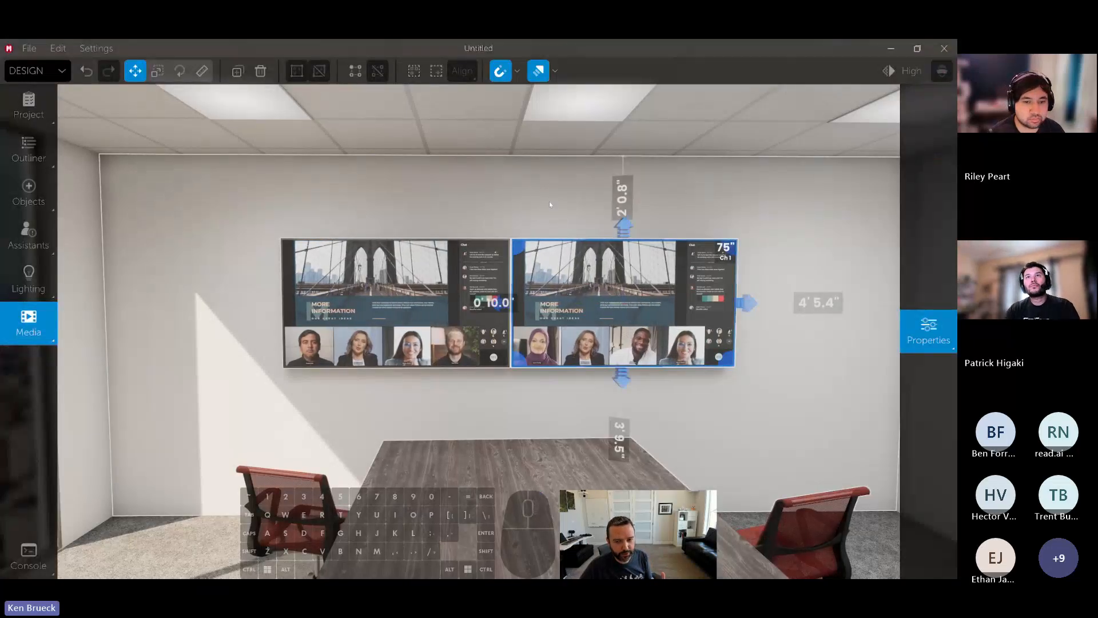
Set the left-hand TV's channel 1 subchannel to 1 (Dual display: left)
{"action": "left_click", "coordinate": [423, 266]}
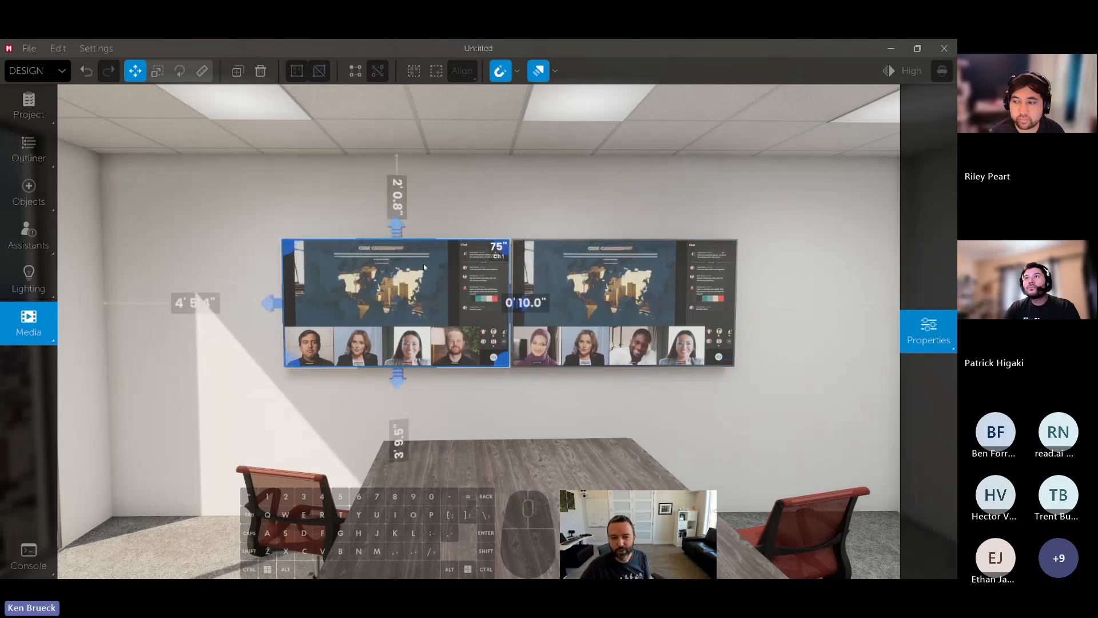
{"action": "left_click", "coordinate": [926, 327]}
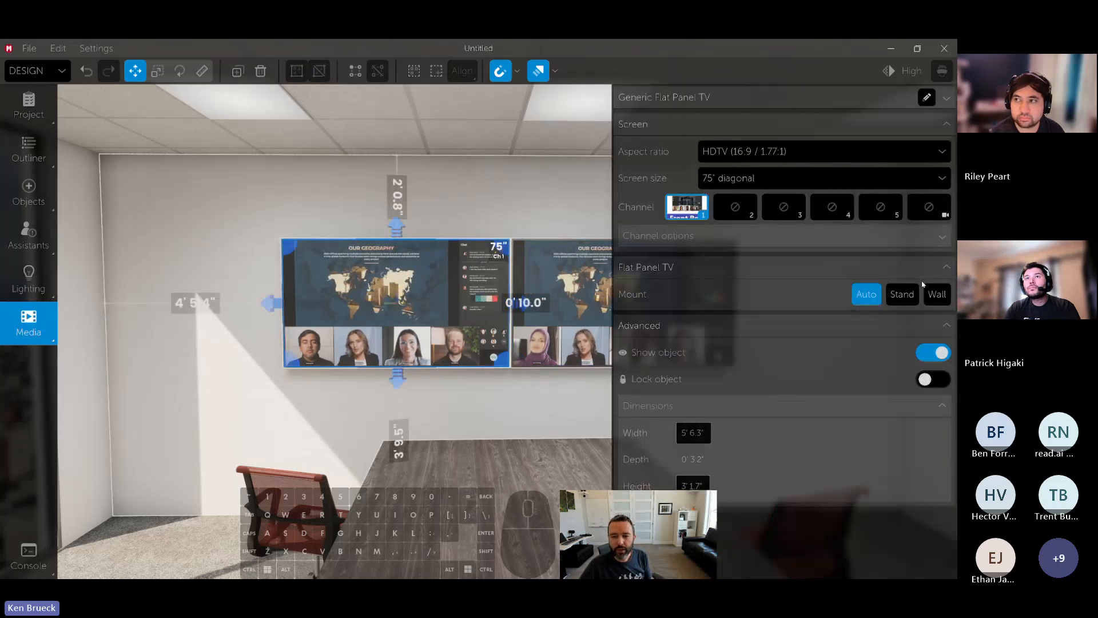
{"action": "left_click", "coordinate": [661, 240]}
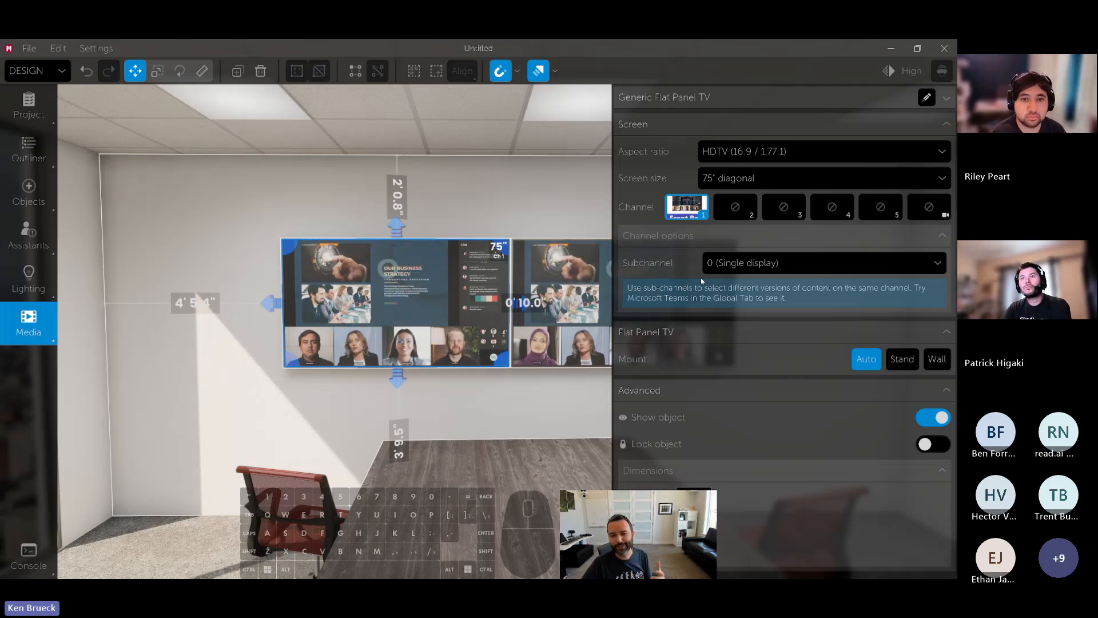
{"action": "left_click", "coordinate": [735, 264]}
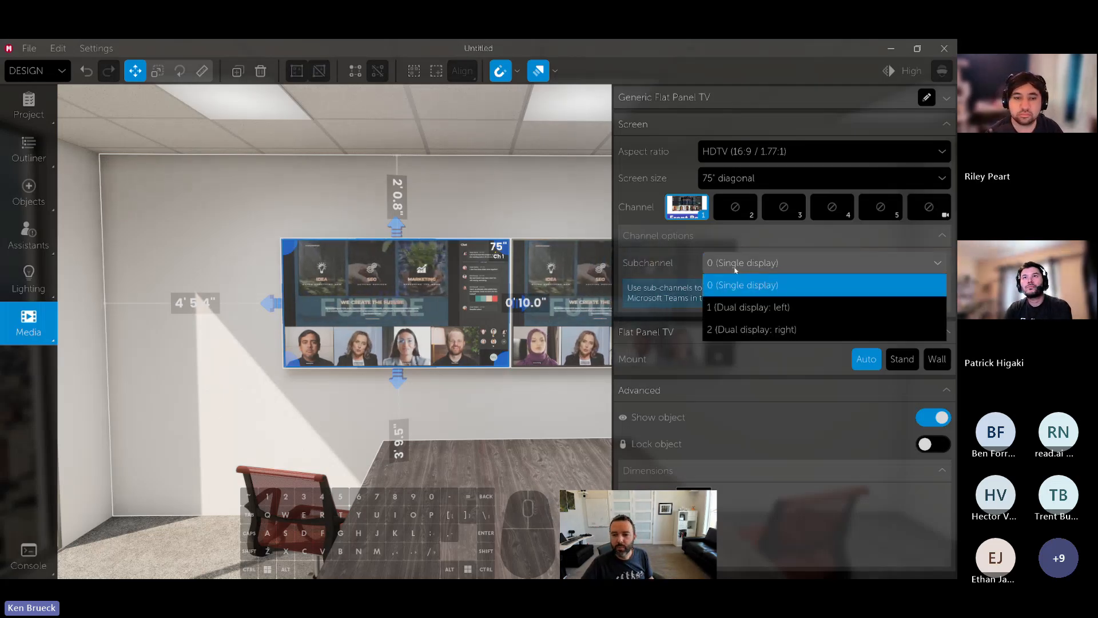
{"action": "left_click", "coordinate": [762, 309]}
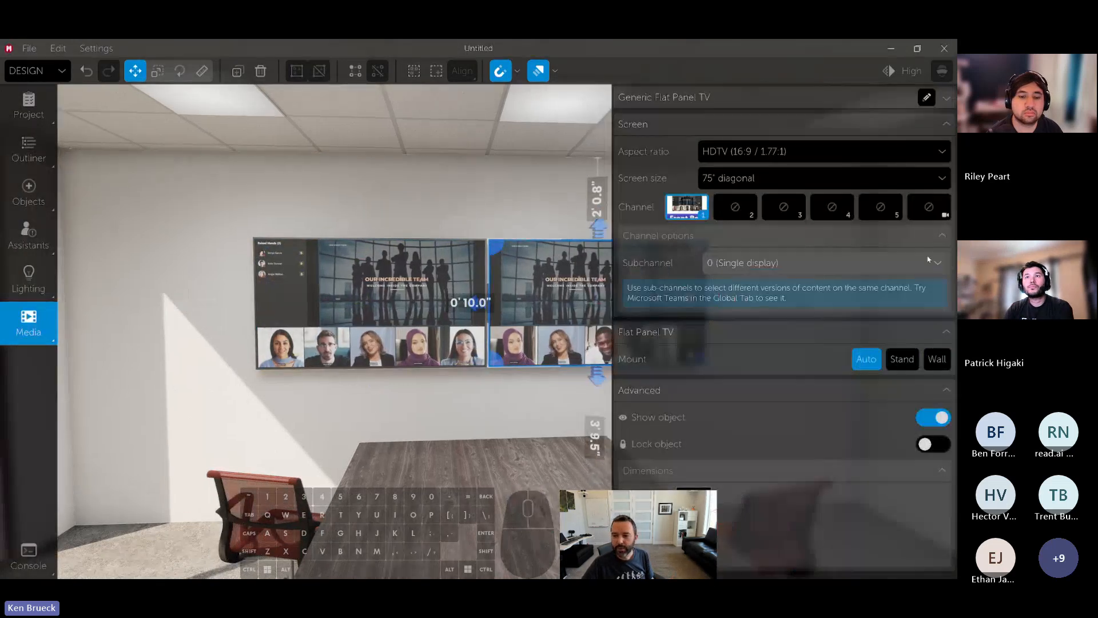
Set the right-hand TV's subchannel to 2 (Dual display: right) and view both displays together
{"action": "left_click", "coordinate": [783, 264]}
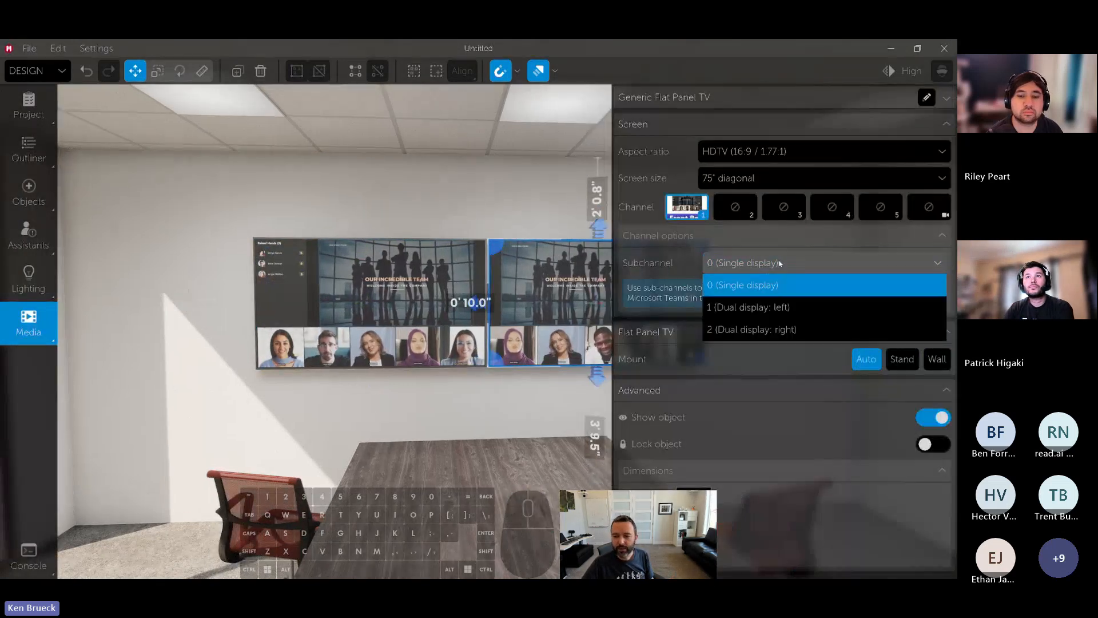
{"action": "left_click", "coordinate": [782, 330]}
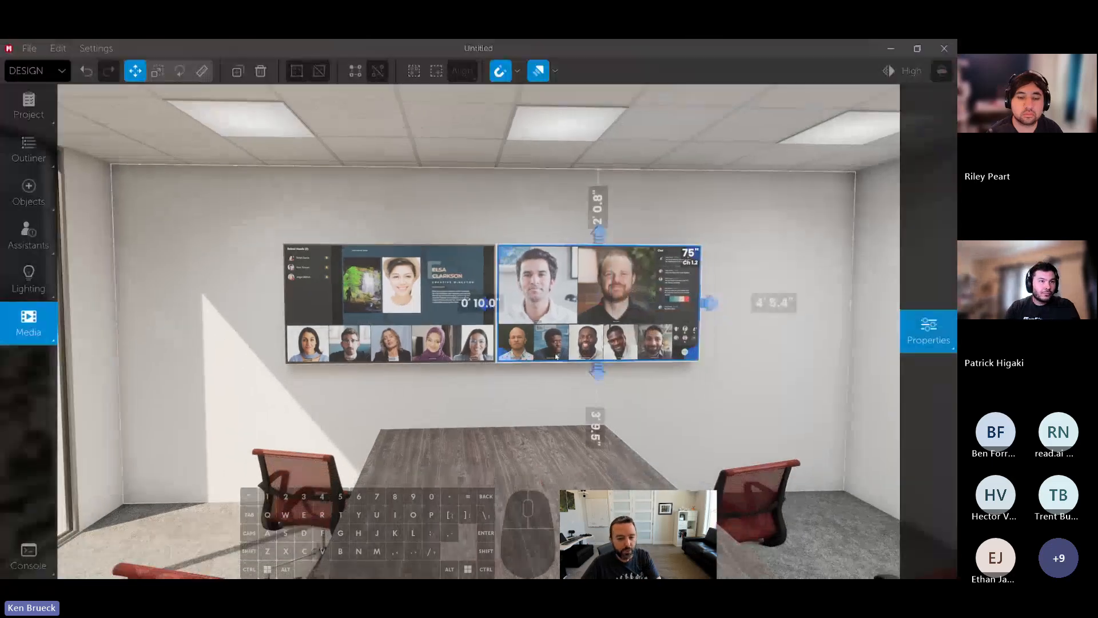
{"action": "key", "text": "w"}
{"action": "key", "text": "d"}
{"action": "right_click_drag", "start_coordinate": [555, 356], "coordinate": [539, 415]}
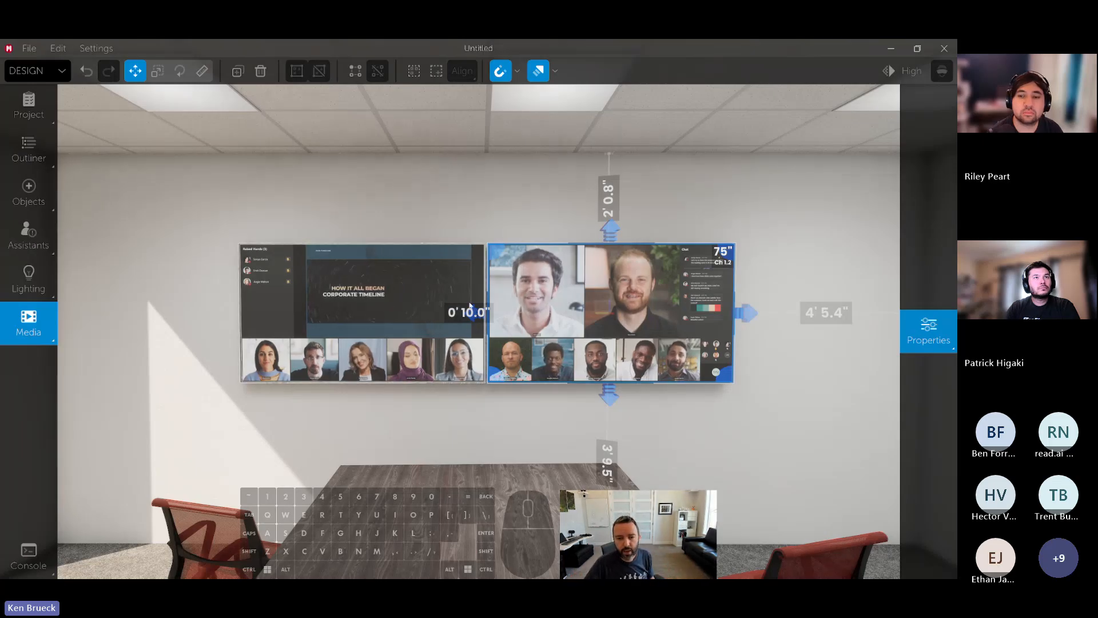
{"action": "right_click_drag", "start_coordinate": [472, 306], "coordinate": [471, 305]}
{"action": "key", "text": "s"}
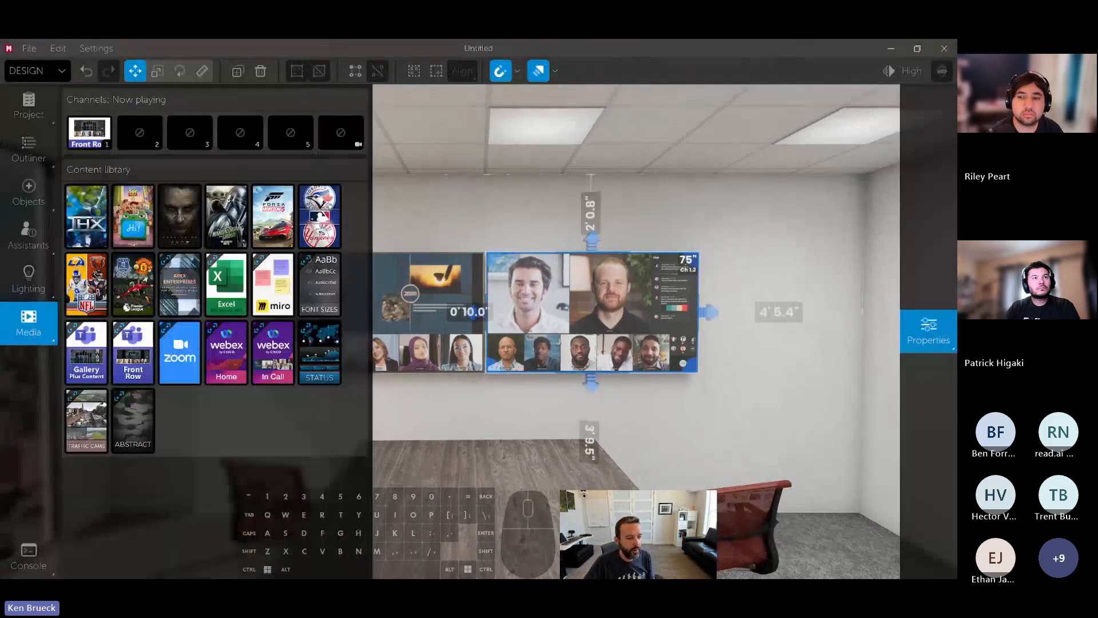
Play the Webex Home content on channel 1 across both front-wall TVs
{"action": "mouse_move", "coordinate": [29, 332]}
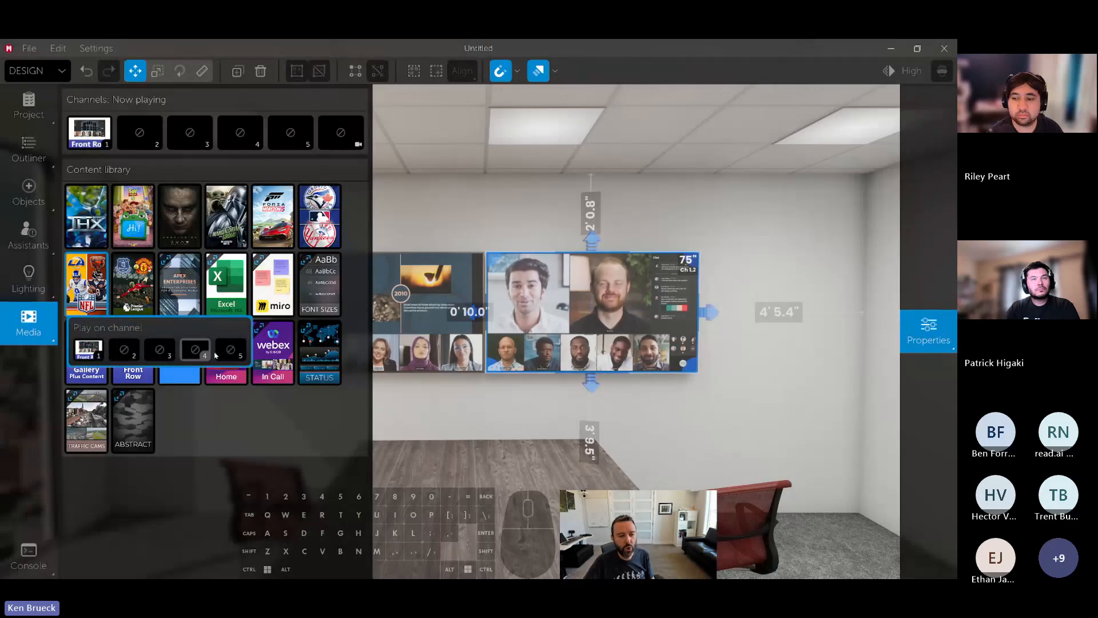
{"action": "mouse_move", "coordinate": [229, 378]}
{"action": "left_click", "coordinate": [154, 417]}
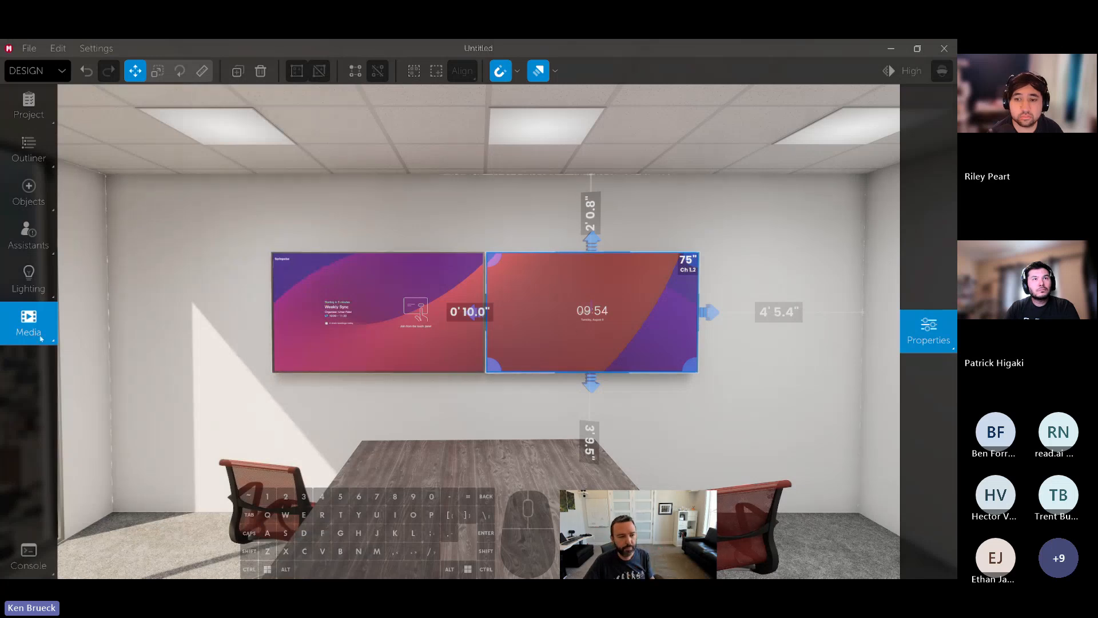
Replace the Webex content on channel 1 with the THX content on both TVs
{"action": "mouse_move", "coordinate": [42, 338]}
{"action": "mouse_move", "coordinate": [86, 228]}
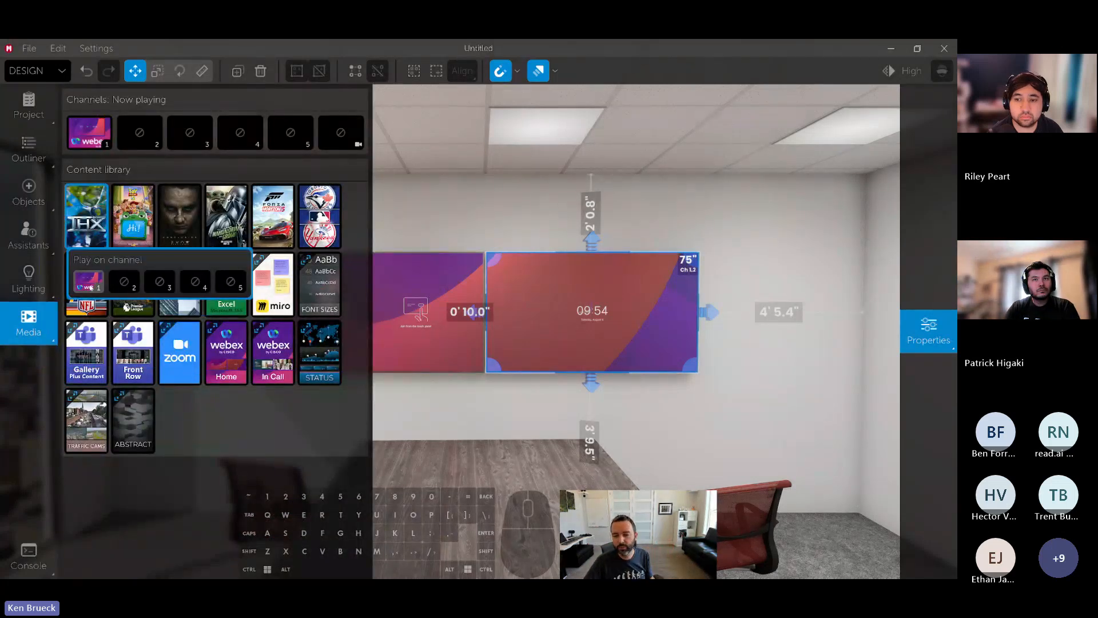
{"action": "left_click", "coordinate": [90, 287]}
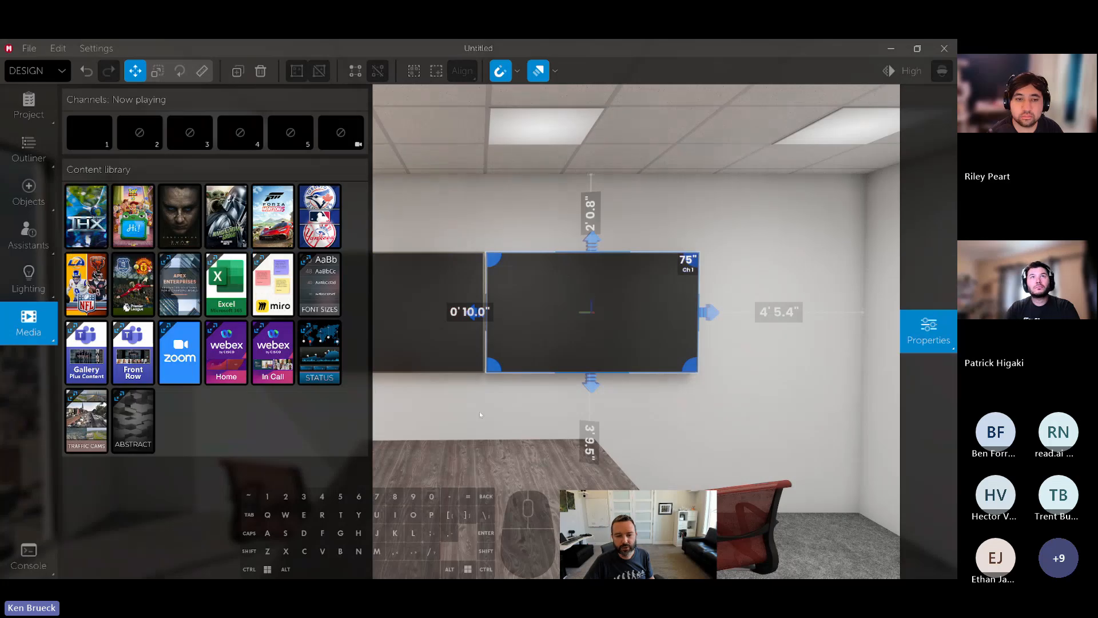
{"action": "right_click_drag", "start_coordinate": [480, 411], "coordinate": [472, 411]}
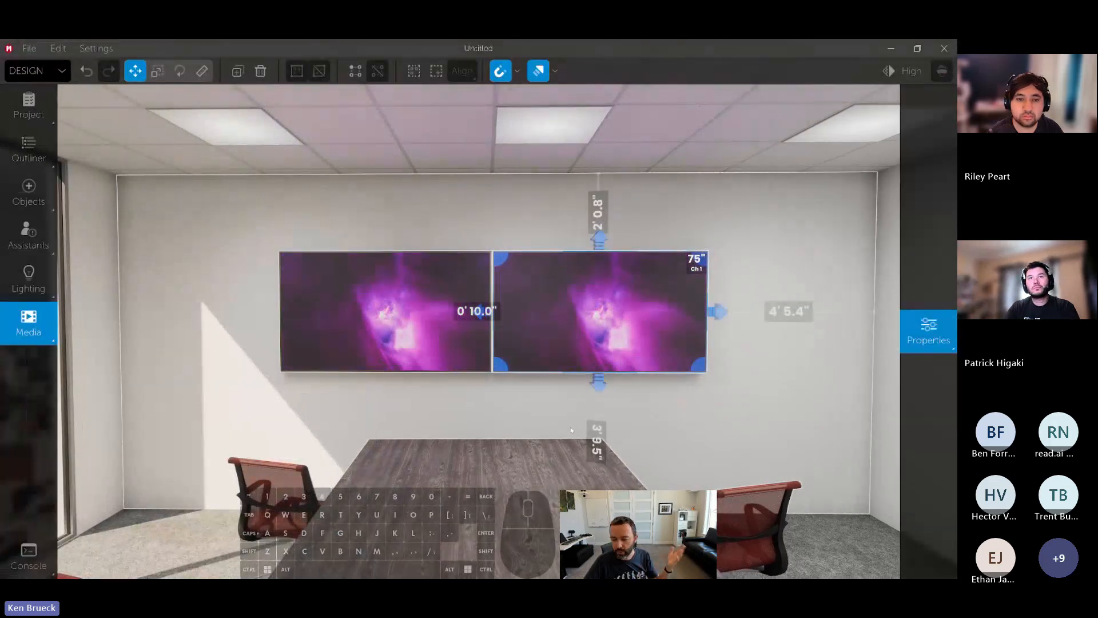
Play the Teams Front Row content on channel 1 again and view both TVs from farther back in the room
{"action": "mouse_move", "coordinate": [29, 323]}
{"action": "mouse_move", "coordinate": [133, 289]}
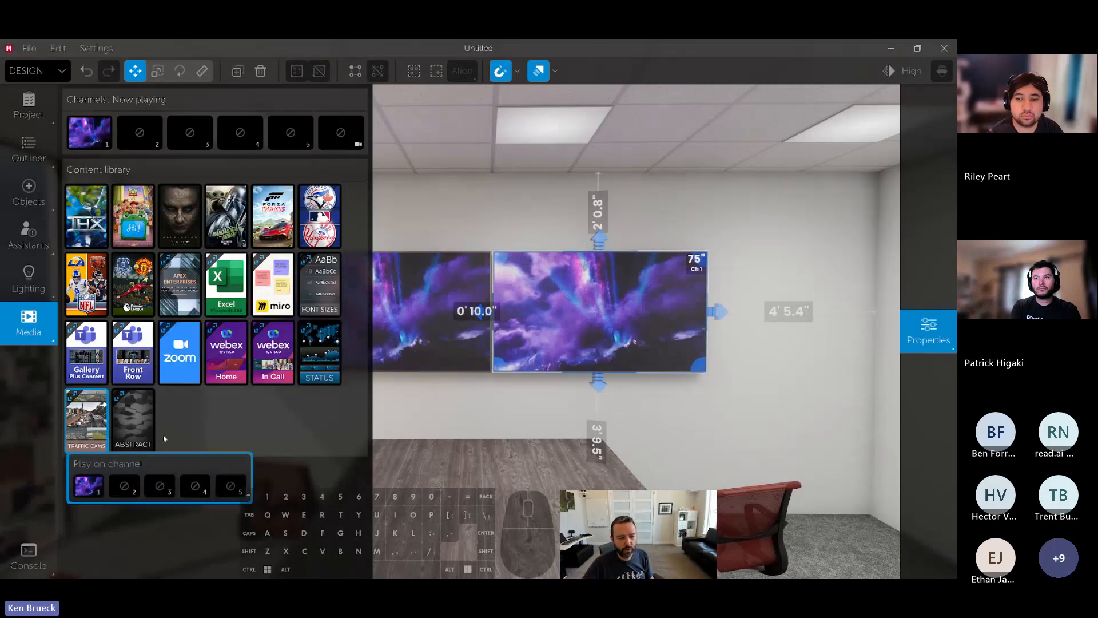
{"action": "mouse_move", "coordinate": [87, 352]}
{"action": "left_click", "coordinate": [62, 417]}
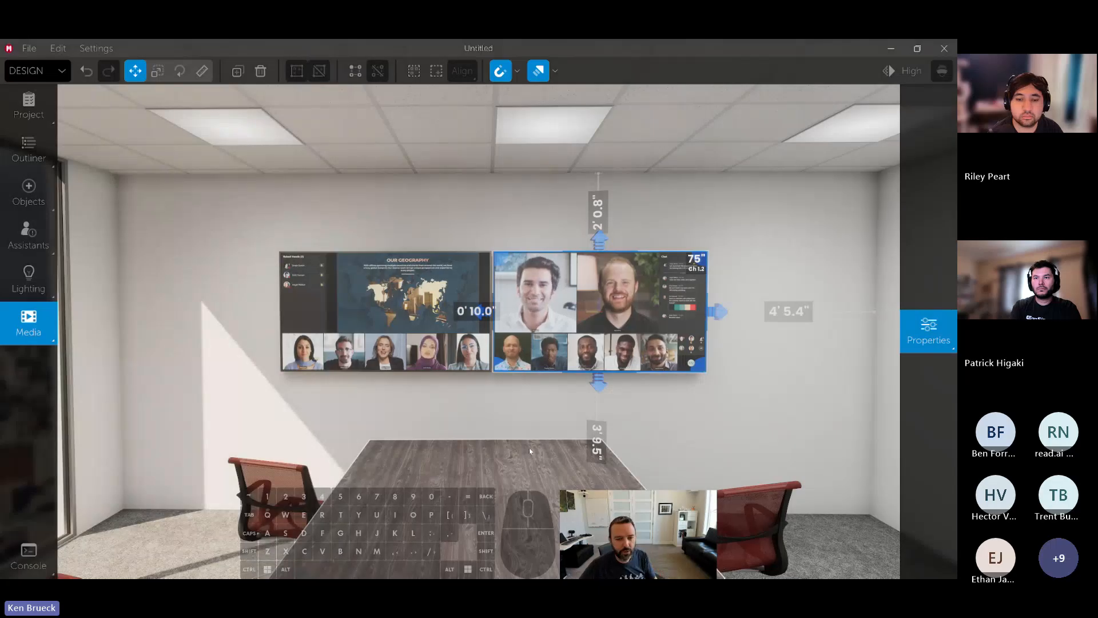
{"action": "key", "text": "s"}
{"action": "right_click_drag", "start_coordinate": [529, 448], "coordinate": [465, 422]}
{"action": "key", "text": "d"}
{"action": "key", "text": "shift"}
{"action": "key", "text": "s"}
{"action": "key", "text": "s"}
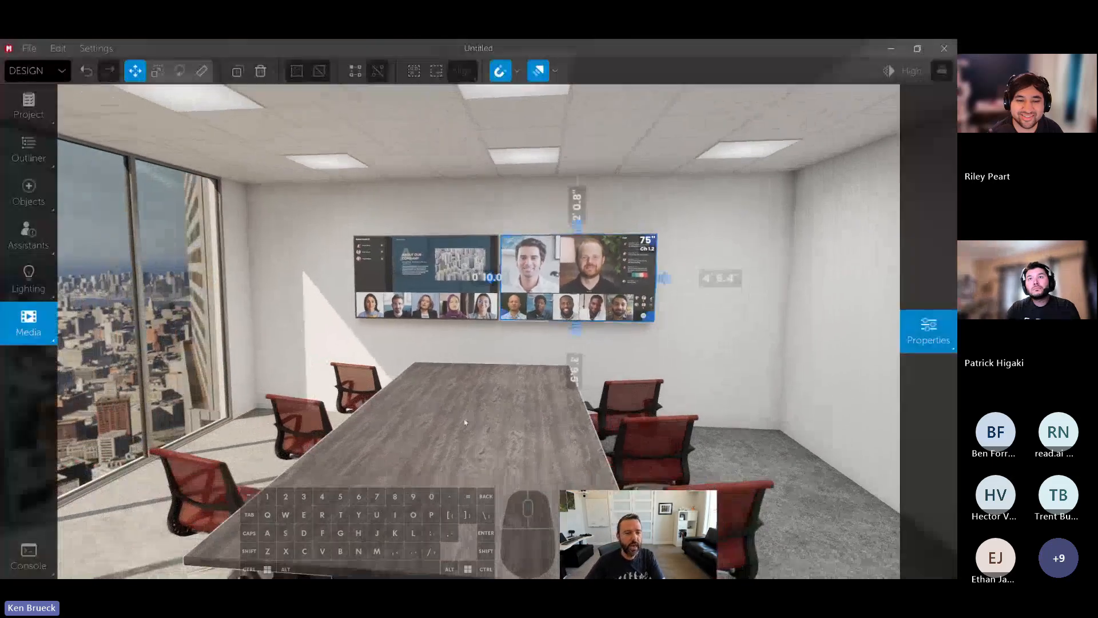
Search the object library for "camera" and browse the available models by manufacturer
{"action": "mouse_move", "coordinate": [46, 242]}
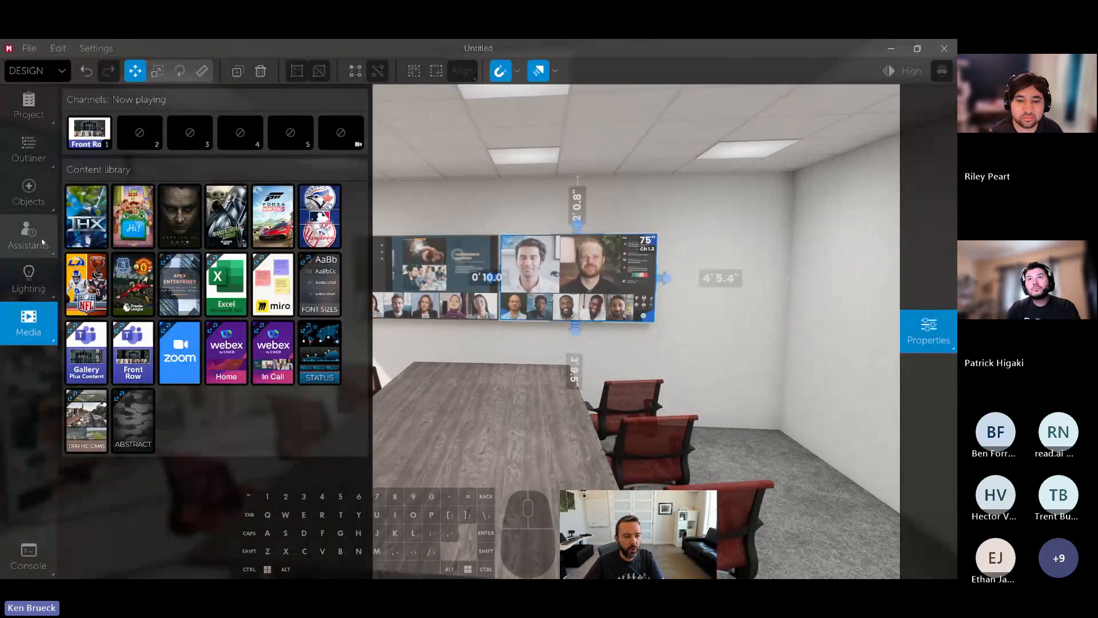
{"action": "left_click", "coordinate": [38, 187]}
{"action": "type", "text": "camera"}
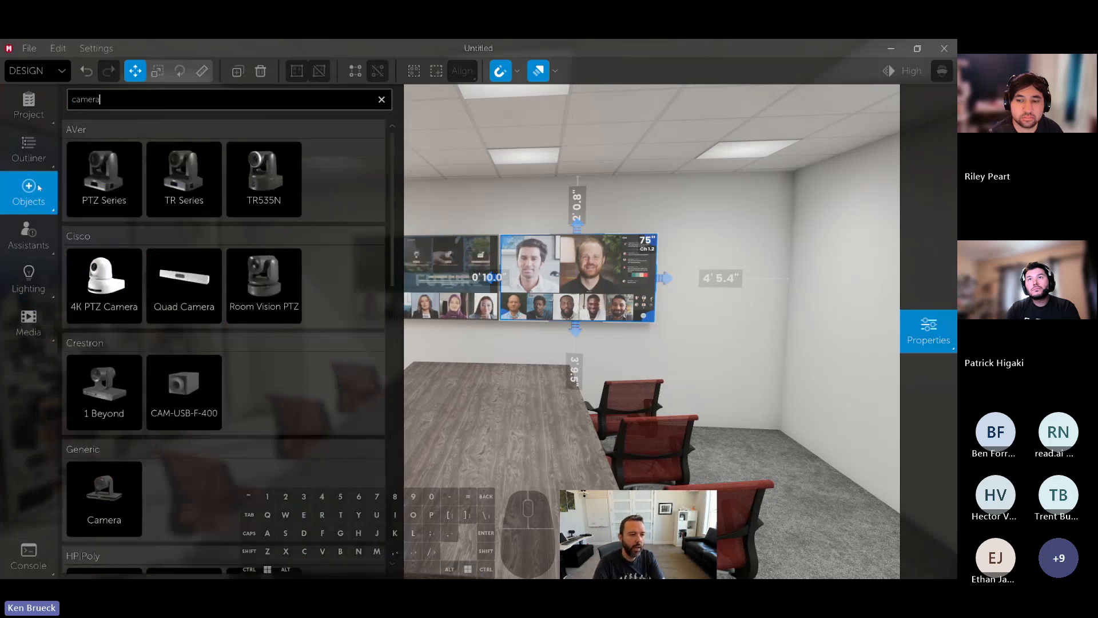
{"action": "scroll", "coordinate": [261, 278], "scroll_direction": "down", "scroll_amount": 10}
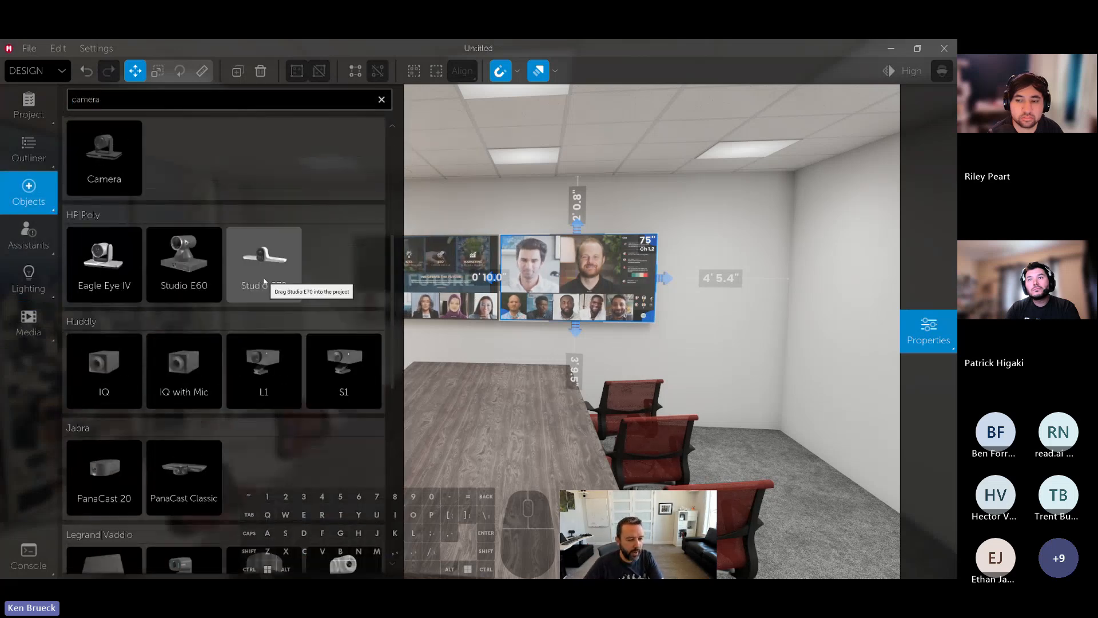
{"action": "scroll", "coordinate": [266, 284], "scroll_direction": "down", "scroll_amount": 8}
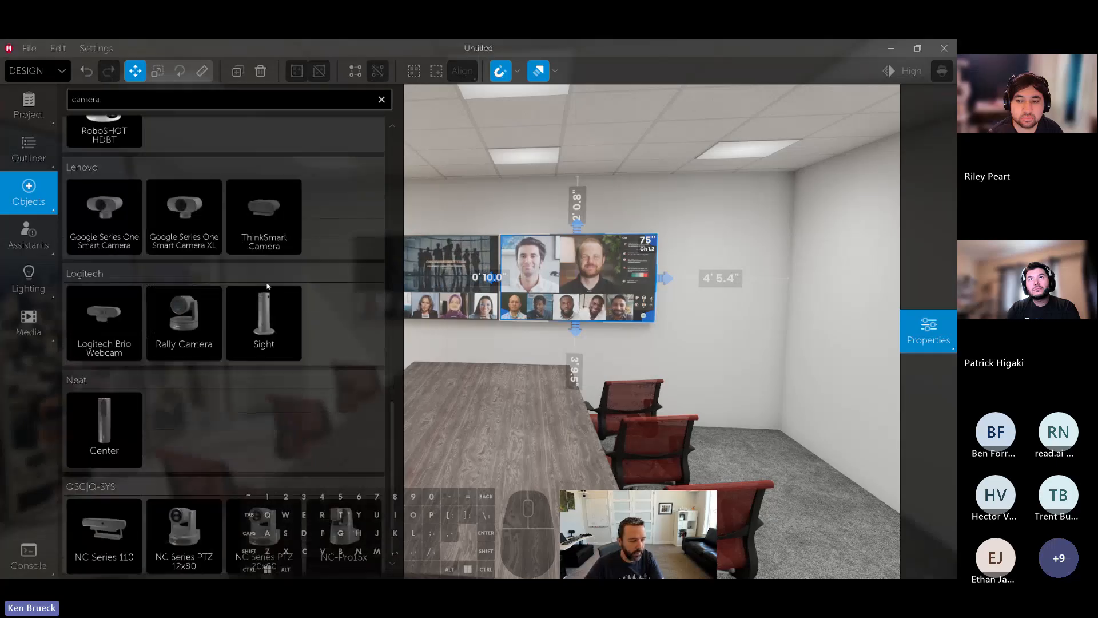
{"action": "scroll", "coordinate": [271, 289], "scroll_direction": "up", "scroll_amount": 2}
Search the object library for "video" and place the HP|Poly Studio X72/V72 on the front wall, centered below the two TVs
{"action": "key", "text": "shift+Home"}
{"action": "type", "text": "video"}
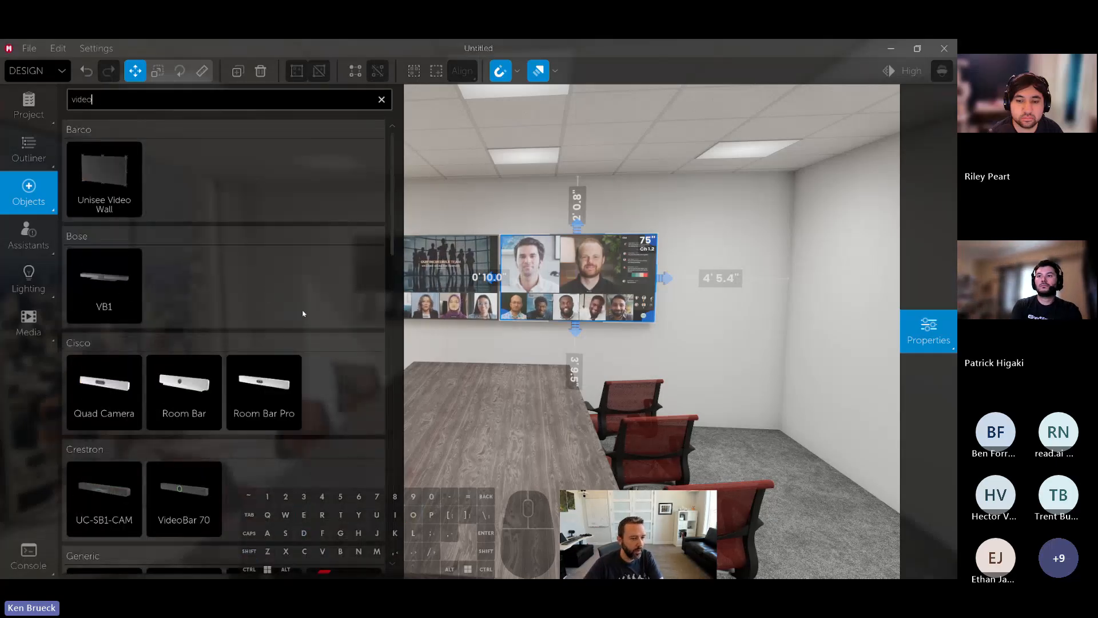
{"action": "scroll", "coordinate": [303, 313], "scroll_direction": "down", "scroll_amount": 6}
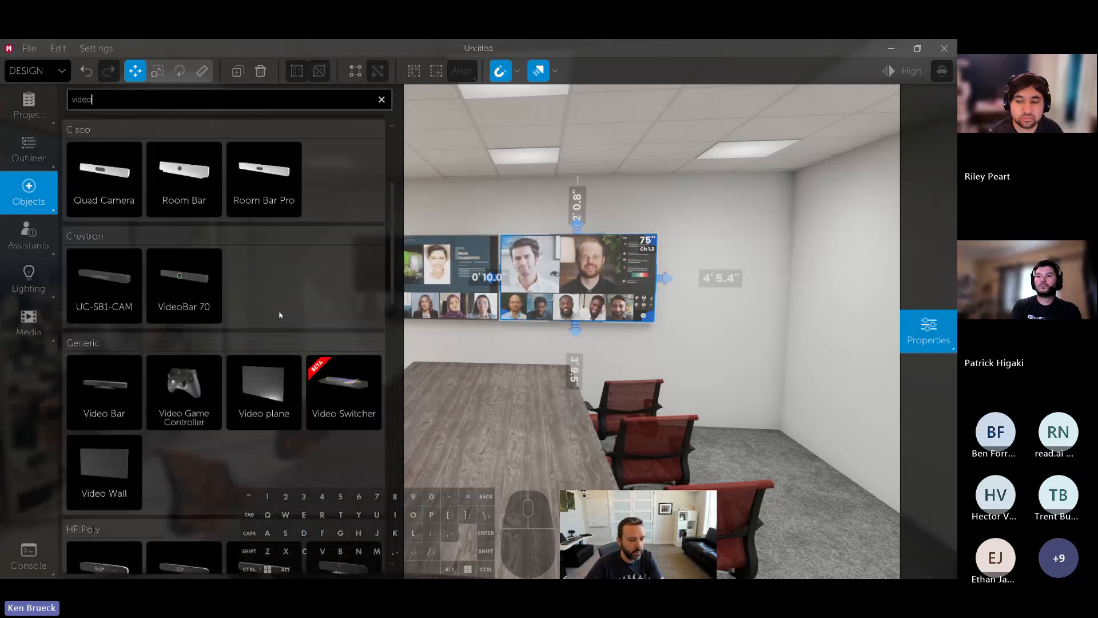
{"action": "scroll", "coordinate": [274, 322], "scroll_direction": "down", "scroll_amount": 3}
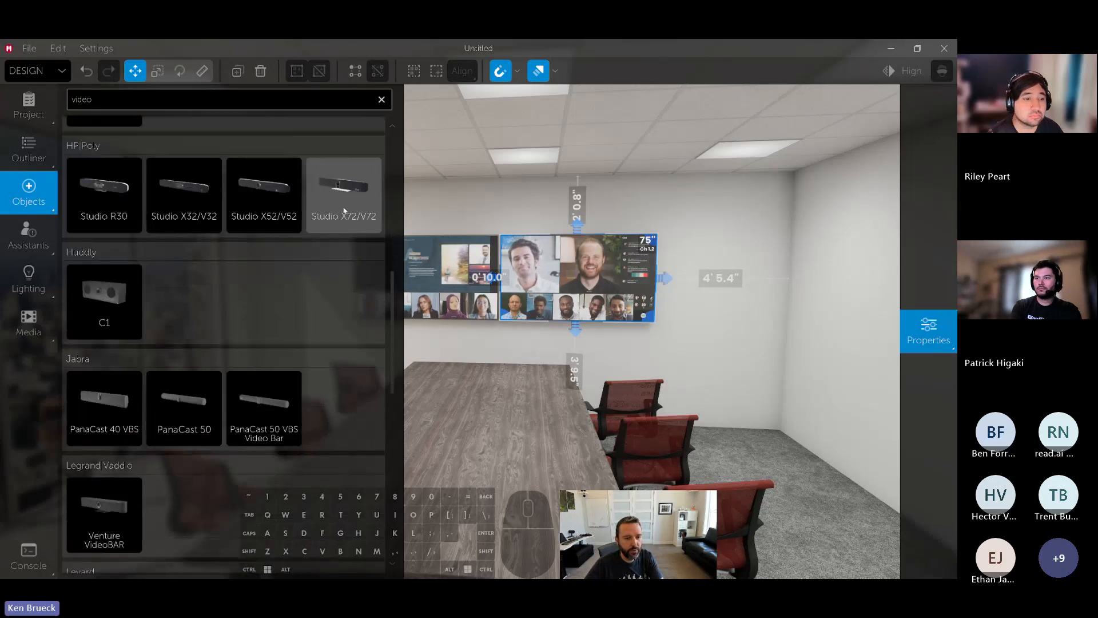
{"action": "left_click_drag", "start_coordinate": [367, 225], "coordinate": [500, 337]}
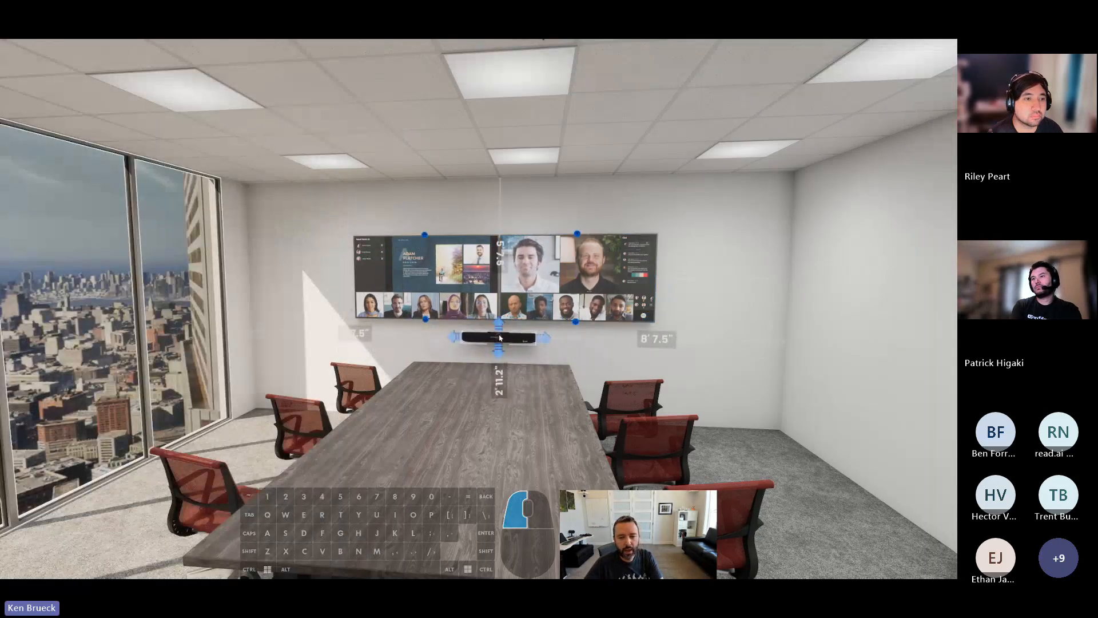
{"action": "key", "text": "w"}
{"action": "right_click_drag", "start_coordinate": [499, 331], "coordinate": [490, 342]}
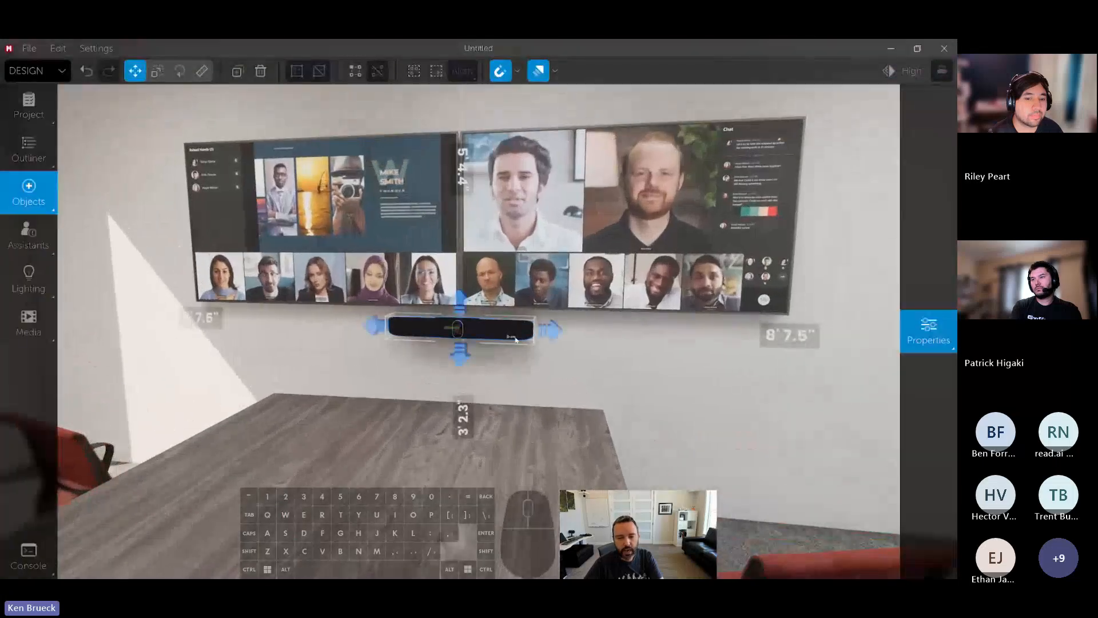
Move the video bar along the wall and snap it to the bottom-center snap point of the right-hand TV
{"action": "mouse_move", "coordinate": [500, 331]}
{"action": "left_mouse_down"}
{"action": "mouse_move", "coordinate": [580, 368]}
{"action": "mouse_move", "coordinate": [486, 359]}
{"action": "mouse_move", "coordinate": [491, 333]}
{"action": "left_mouse_up"}
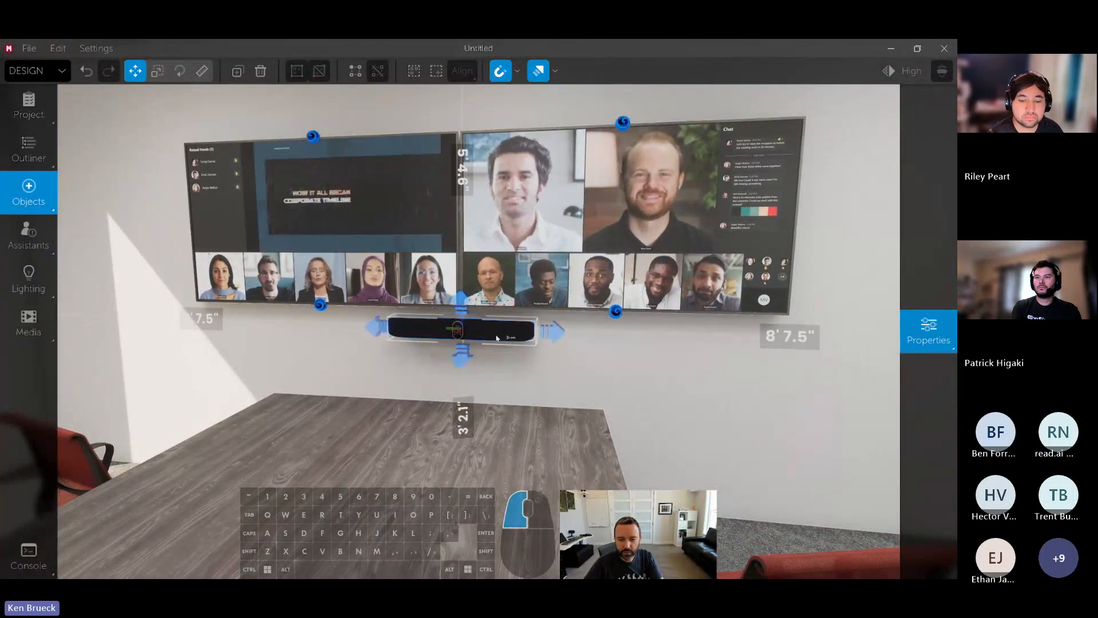
{"action": "left_click_drag", "start_coordinate": [497, 338], "coordinate": [617, 313]}
{"action": "key", "text": "w"}
{"action": "key", "text": "d"}
{"action": "right_click_drag", "start_coordinate": [617, 313], "coordinate": [535, 365]}
{"action": "mouse_move", "coordinate": [527, 330]}
{"action": "left_mouse_down"}
{"action": "mouse_move", "coordinate": [541, 344]}
{"action": "mouse_move", "coordinate": [529, 319]}
{"action": "left_mouse_up"}
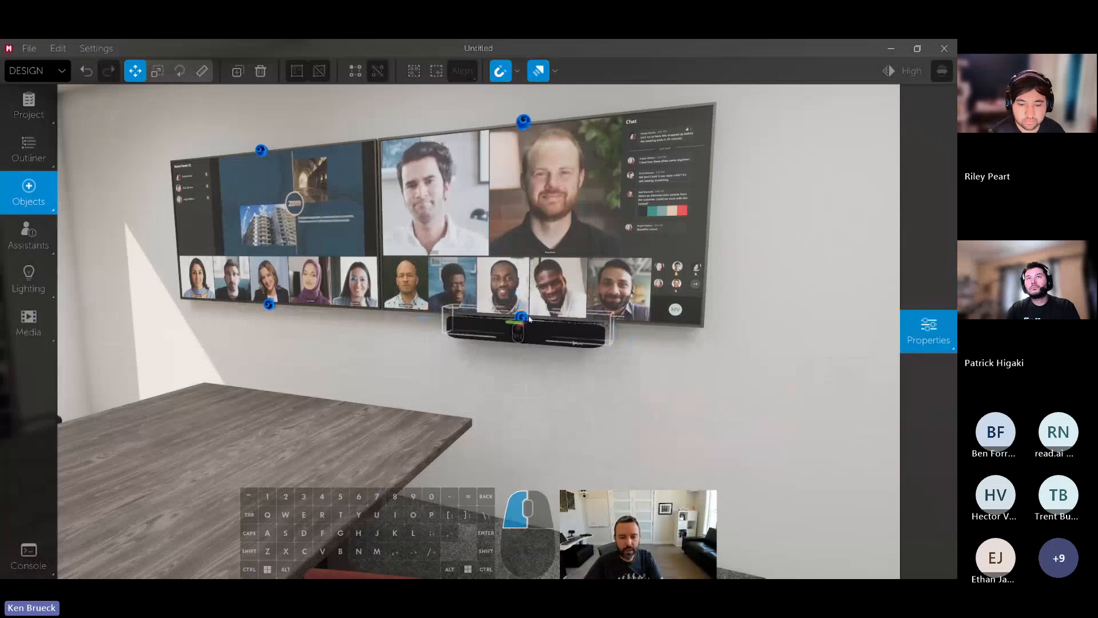
Try moving and resizing the right-hand TV with the video bar attached, and undo the changes to the TV
{"action": "right_click_drag", "start_coordinate": [529, 318], "coordinate": [457, 286]}
{"action": "left_click_drag", "start_coordinate": [409, 230], "coordinate": [458, 238]}
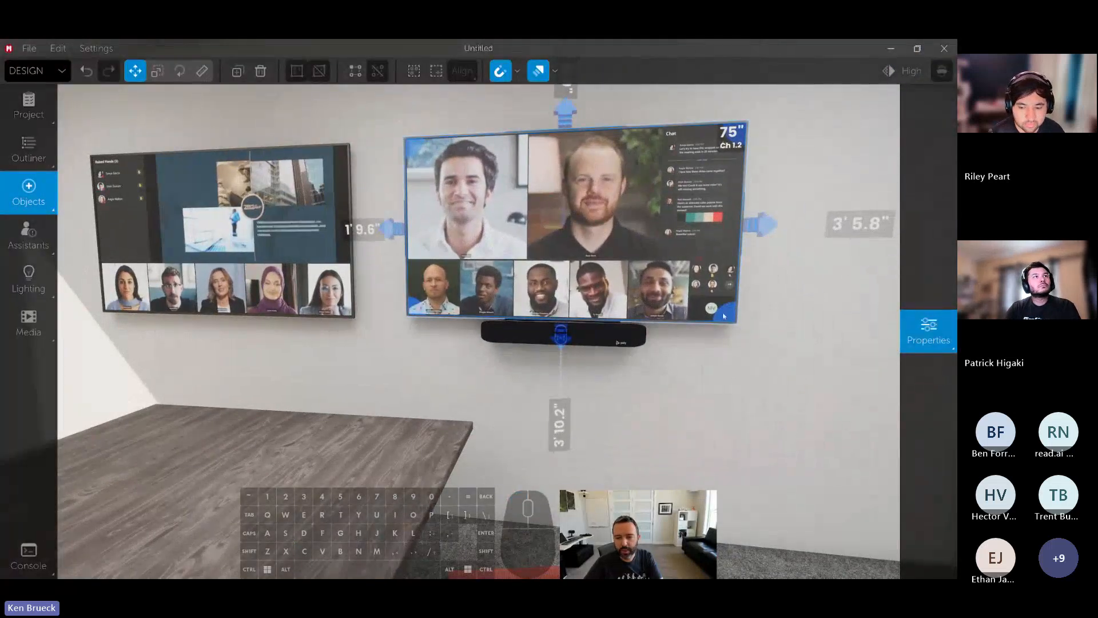
{"action": "mouse_move", "coordinate": [732, 319]}
{"action": "left_mouse_down"}
{"action": "mouse_move", "coordinate": [825, 359]}
{"action": "mouse_move", "coordinate": [667, 279]}
{"action": "mouse_move", "coordinate": [779, 345]}
{"action": "mouse_move", "coordinate": [737, 319]}
{"action": "left_mouse_up"}
{"action": "left_click_drag", "start_coordinate": [547, 248], "coordinate": [489, 248], "text": "ctrl"}
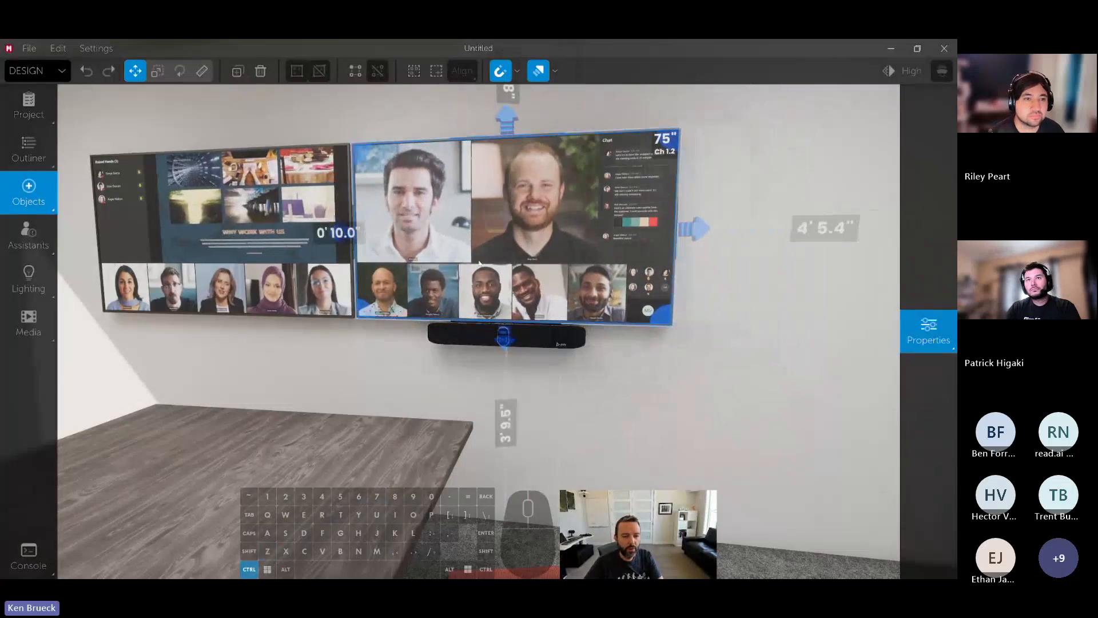
{"action": "mouse_move", "coordinate": [489, 248]}
{"action": "right_mouse_down"}
{"action": "mouse_move", "coordinate": [529, 249]}
{"action": "mouse_move", "coordinate": [478, 261]}
{"action": "right_mouse_up"}
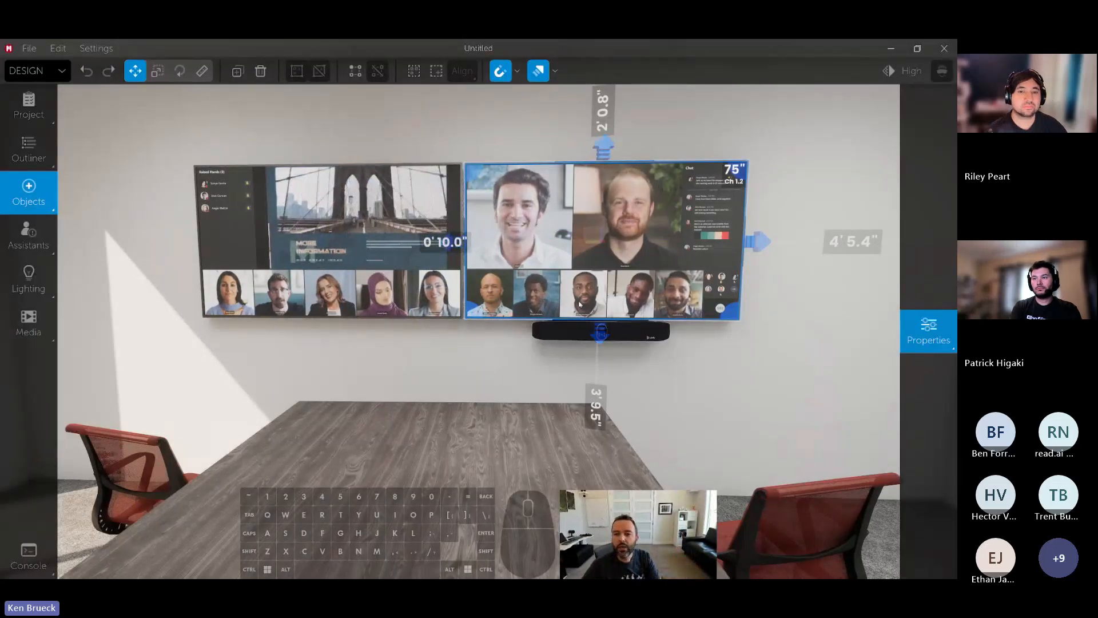
{"action": "scroll", "coordinate": [560, 333], "scroll_direction": "down", "scroll_amount": 1}
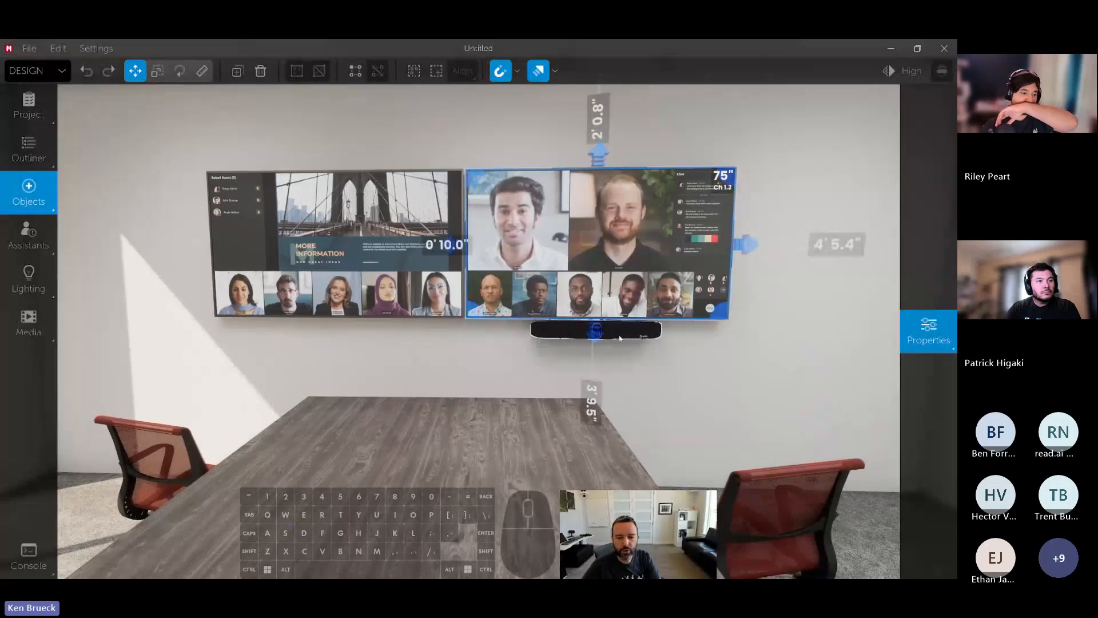
Detach the video bar from the right-hand TV and center it on the wall beneath the TV pair
{"action": "left_click_drag", "start_coordinate": [619, 338], "coordinate": [466, 330]}
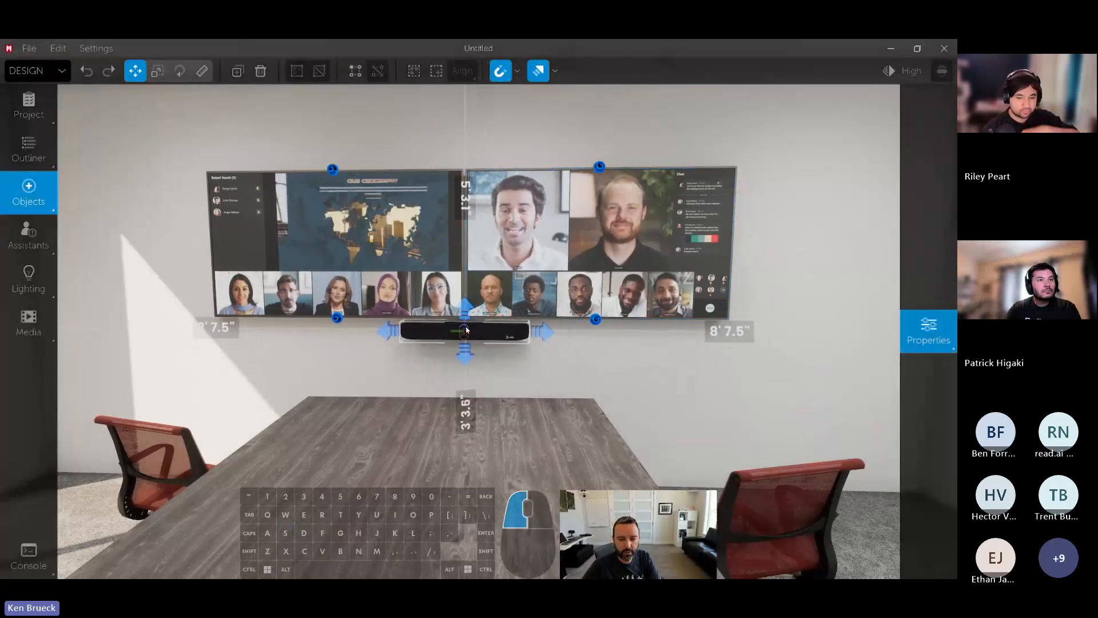
{"action": "mouse_move", "coordinate": [613, 339]}
{"action": "right_mouse_down"}
{"action": "mouse_move", "coordinate": [626, 345]}
{"action": "mouse_move", "coordinate": [620, 339]}
{"action": "right_mouse_up"}
{"action": "key", "text": "d"}
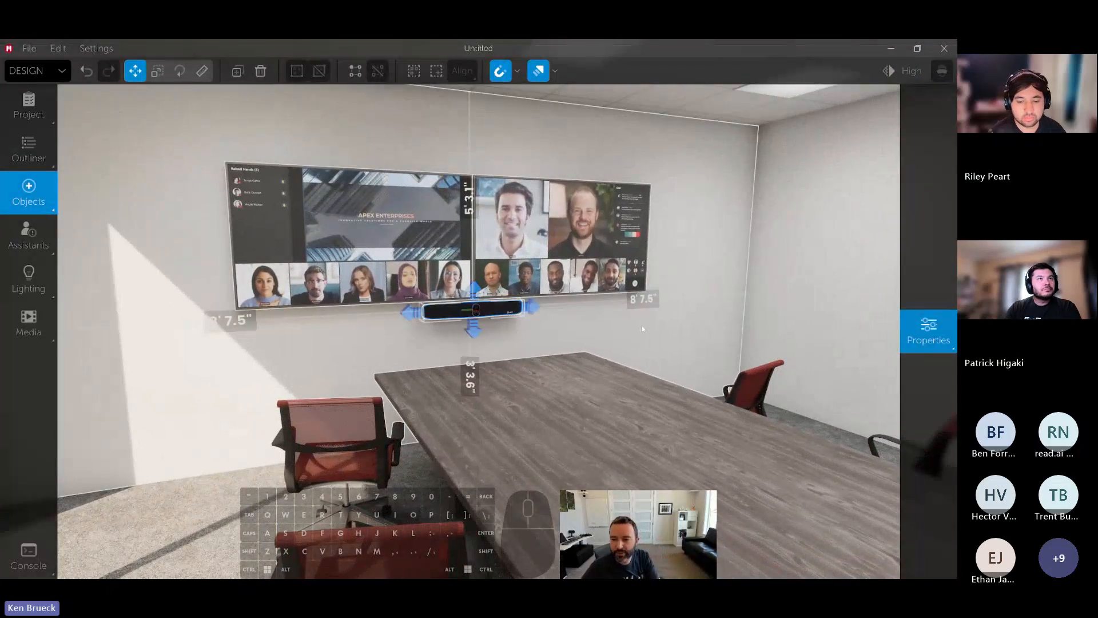
Review the Poly Studio X72/V72 mount and camera settings, and check the room through its fullscreen camera view
{"action": "left_click", "coordinate": [928, 331]}
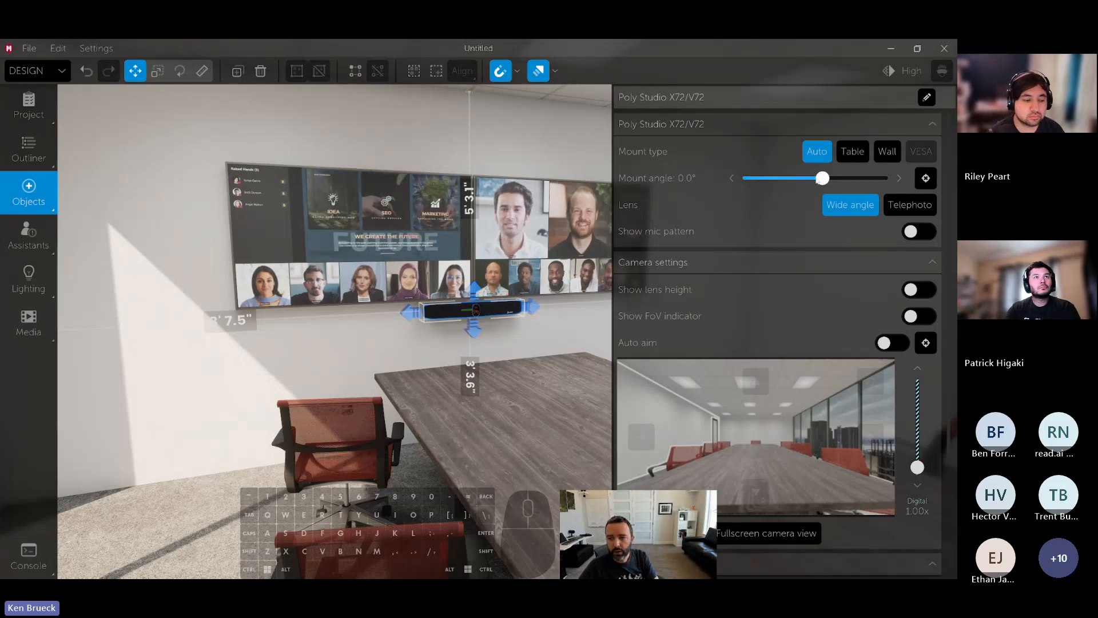
{"action": "mouse_move", "coordinate": [822, 179]}
{"action": "left_mouse_down"}
{"action": "mouse_move", "coordinate": [747, 187]}
{"action": "mouse_move", "coordinate": [837, 189]}
{"action": "mouse_move", "coordinate": [810, 190]}
{"action": "mouse_move", "coordinate": [822, 189]}
{"action": "left_mouse_up"}
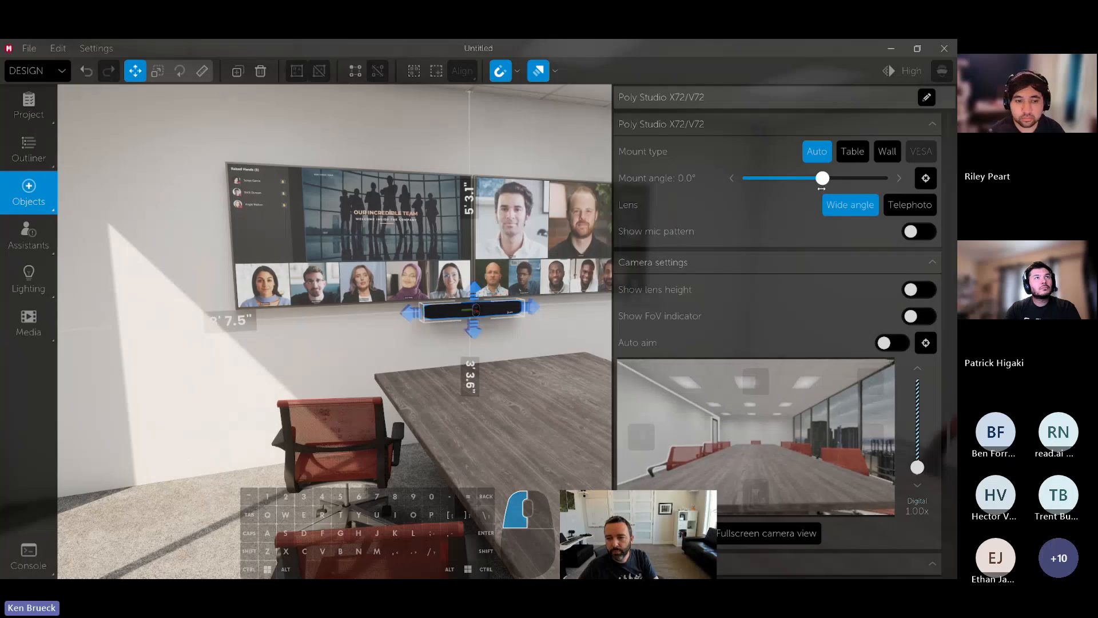
{"action": "scroll", "coordinate": [783, 309], "scroll_direction": "down", "scroll_amount": 3}
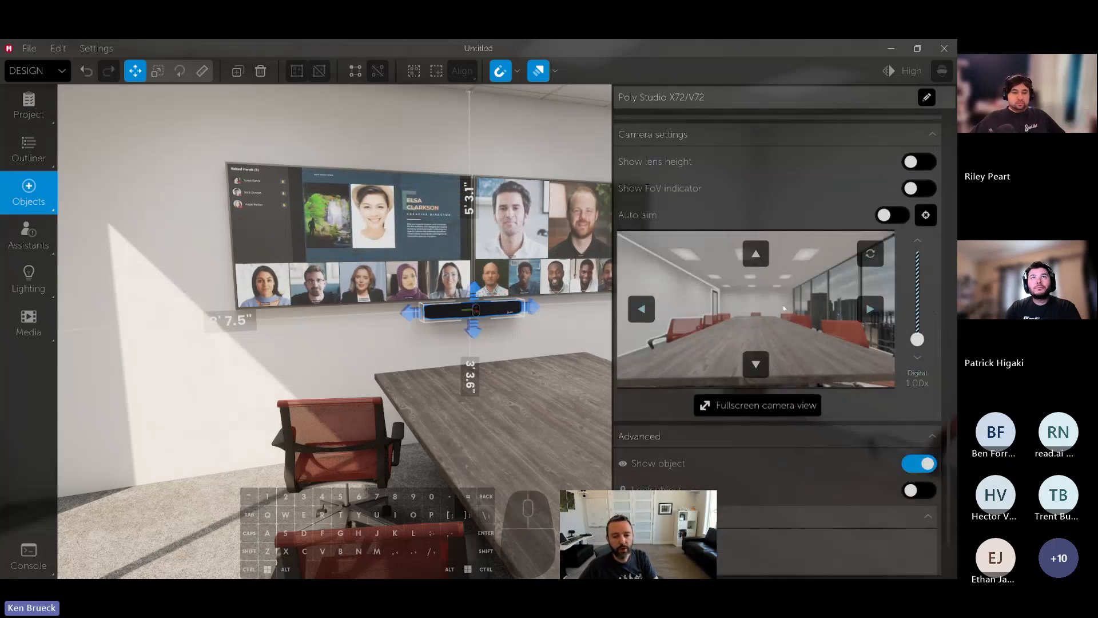
{"action": "left_click", "coordinate": [756, 405]}
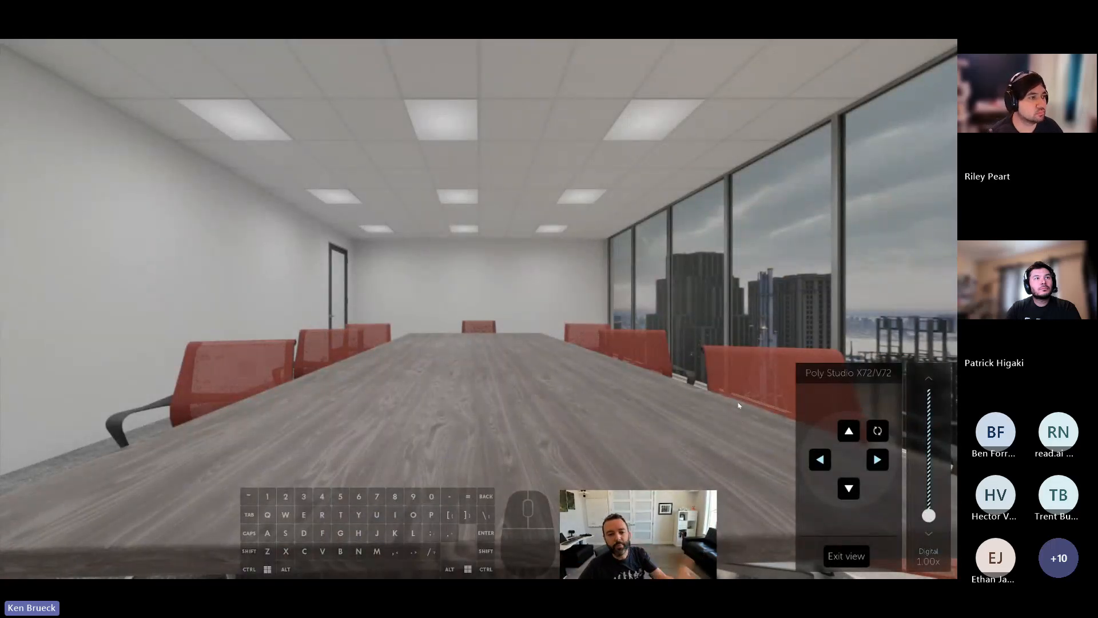
{"action": "left_click", "coordinate": [842, 557]}
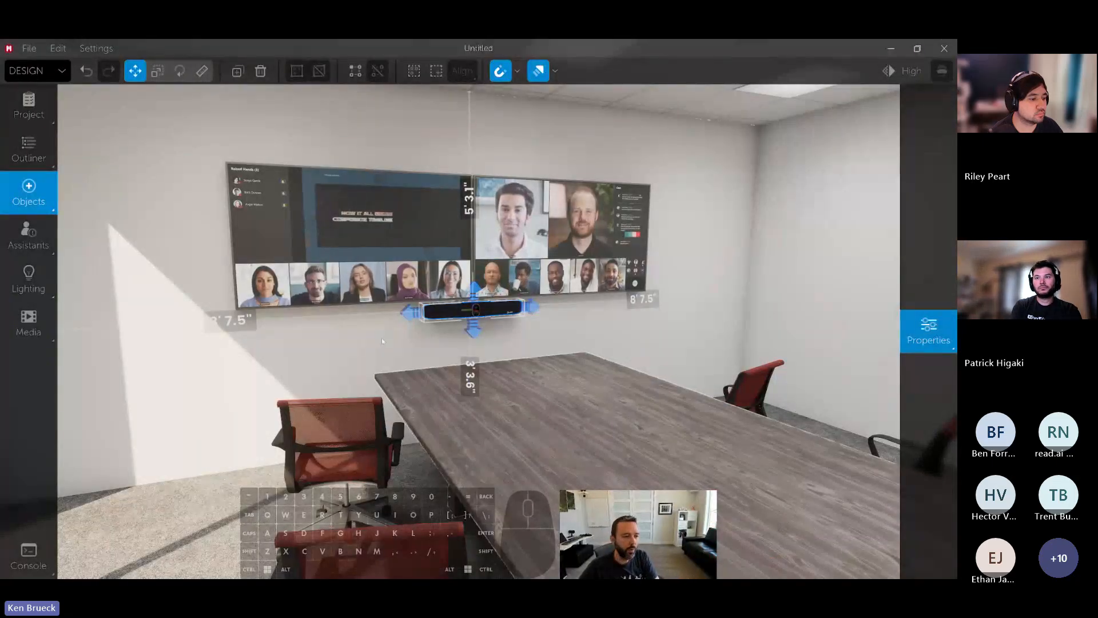
Show people in all the seats around the table with the design assistant, set to Facing forward
{"action": "left_click", "coordinate": [23, 242]}
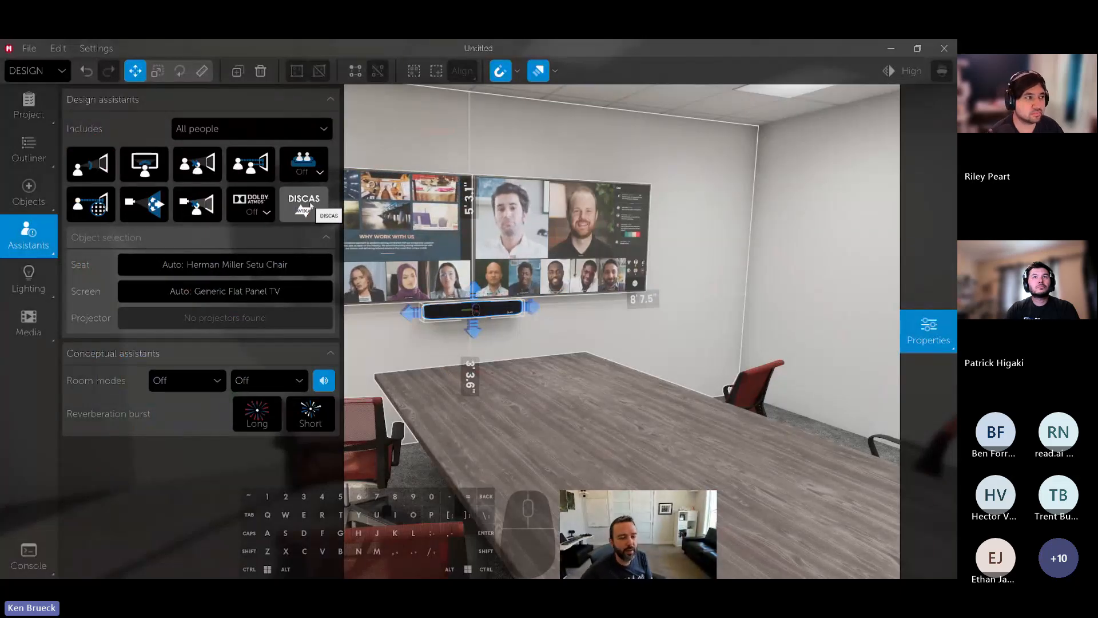
{"action": "right_click_drag", "start_coordinate": [275, 457], "coordinate": [275, 486]}
{"action": "key", "text": "s"}
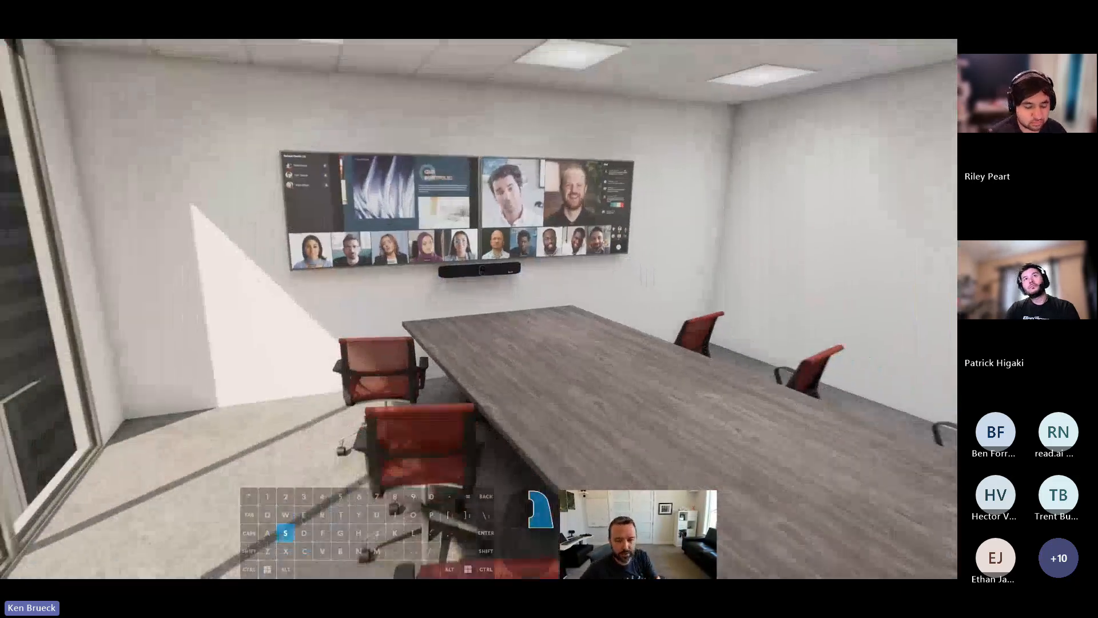
{"action": "right_click_drag", "start_coordinate": [506, 219], "coordinate": [531, 219]}
{"action": "key", "text": "s"}
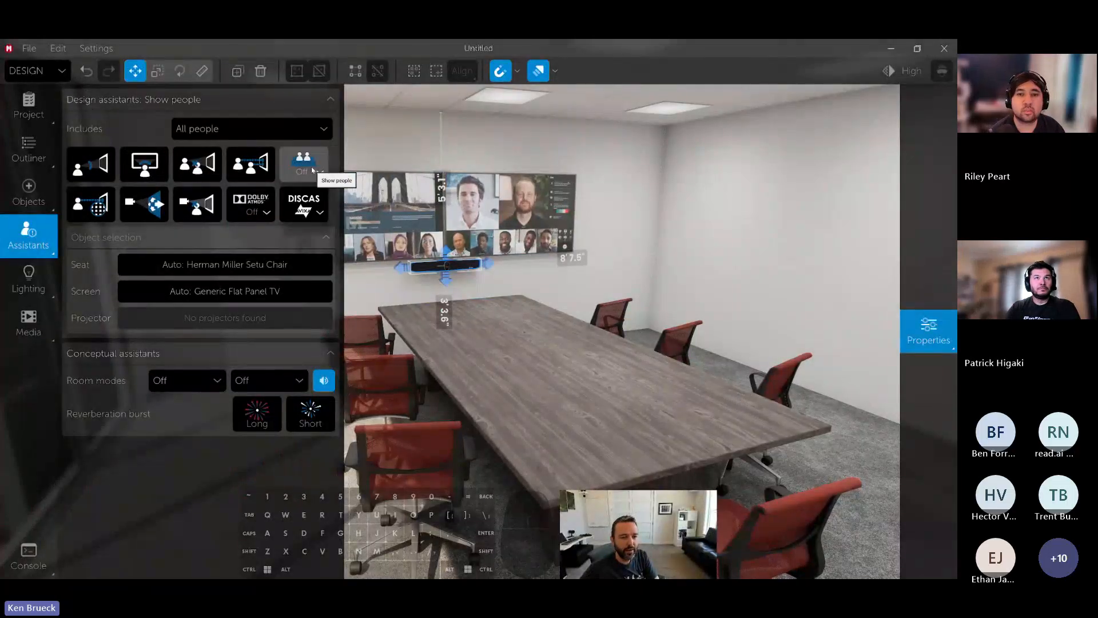
{"action": "left_click", "coordinate": [312, 169]}
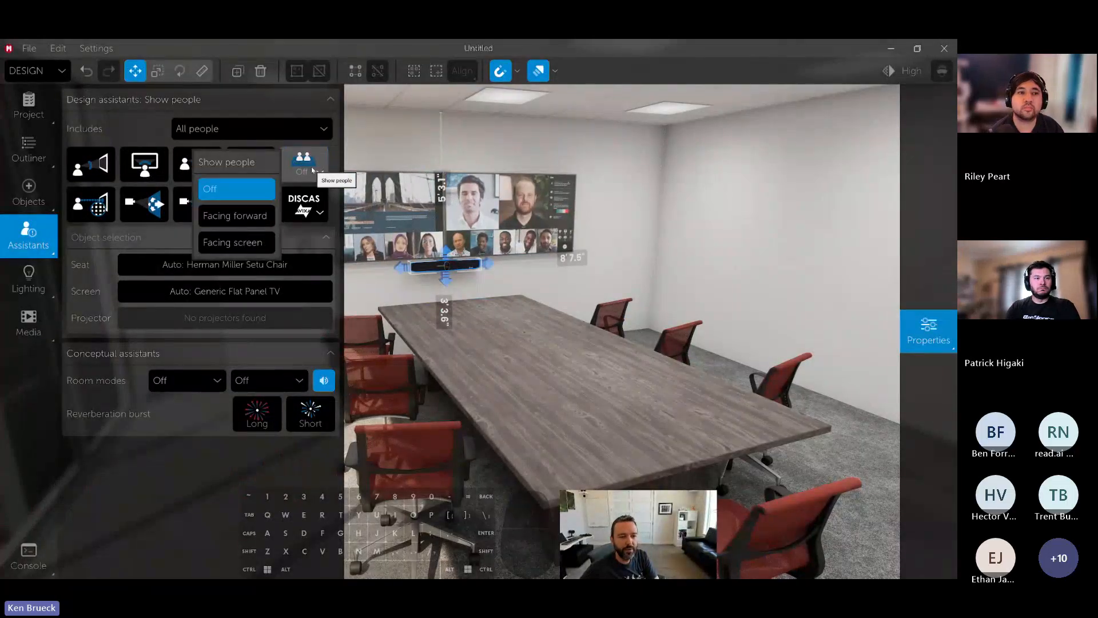
{"action": "left_click", "coordinate": [242, 221]}
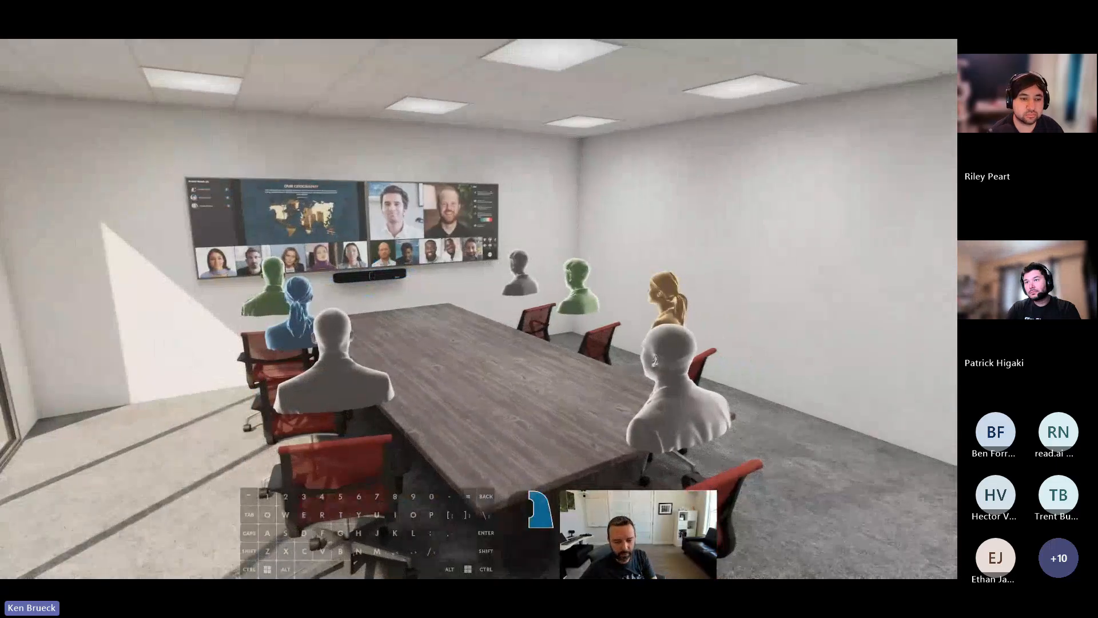
Check how the seated people appear in the Poly Studio X72/V72's fullscreen camera view, and exit the view
{"action": "key", "text": "d"}
{"action": "right_click_drag", "start_coordinate": [478, 309], "coordinate": [582, 312]}
{"action": "key", "text": "a"}
{"action": "key", "text": "w"}
{"action": "key", "text": "s"}
{"action": "left_click", "coordinate": [949, 326]}
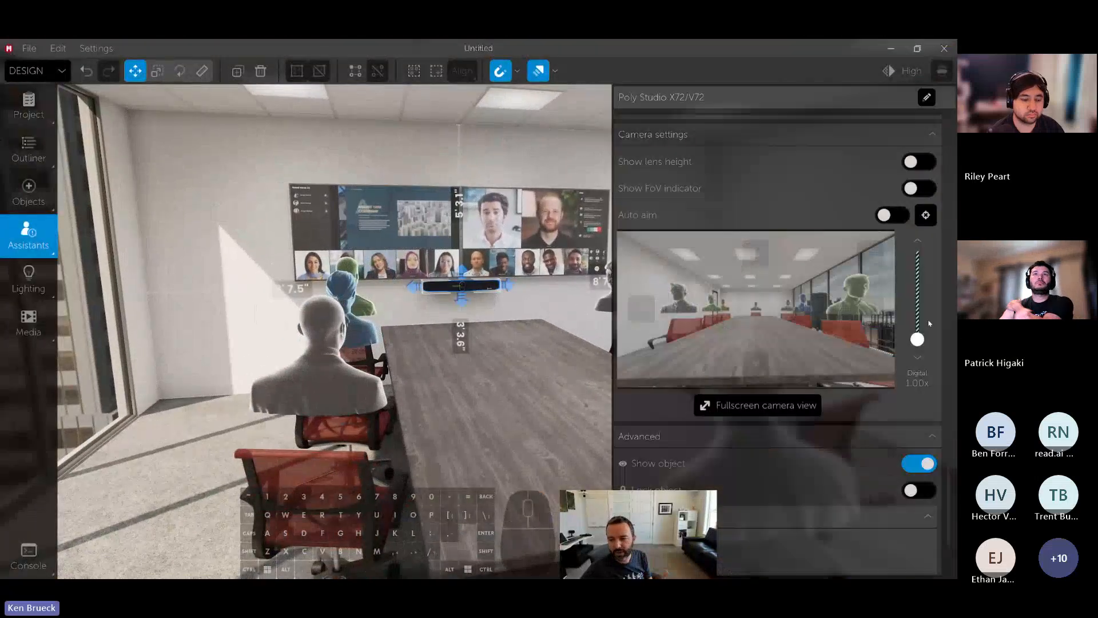
{"action": "left_click", "coordinate": [767, 401]}
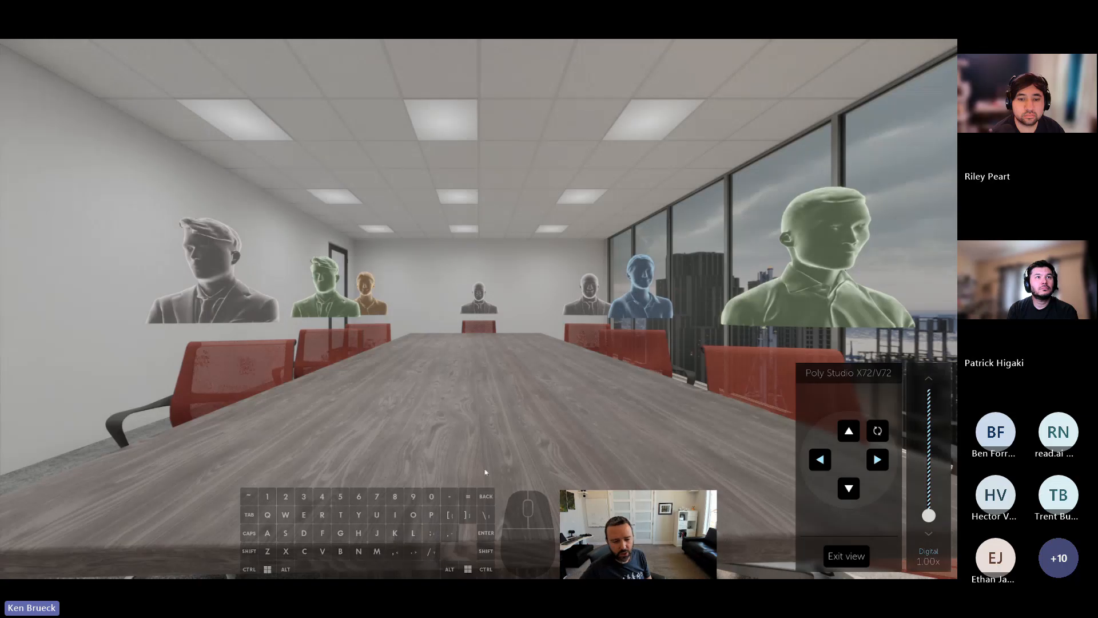
{"action": "left_click", "coordinate": [857, 561]}
Move the conference table farther away from the TV wall
{"action": "key", "text": "a"}
{"action": "right_click_drag", "start_coordinate": [556, 429], "coordinate": [629, 443]}
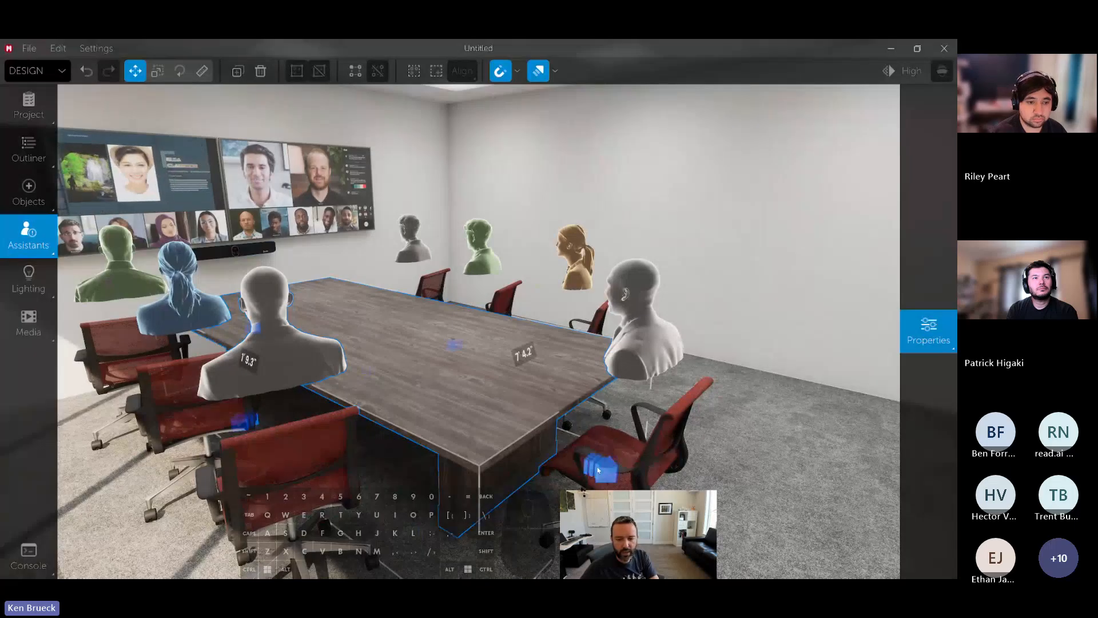
{"action": "left_click_drag", "start_coordinate": [624, 477], "coordinate": [807, 547]}
Select all the chairs around the table and move them together away from the TV wall to line up with the table
{"action": "key", "text": "a"}
{"action": "mouse_move", "coordinate": [544, 465]}
{"action": "right_mouse_down"}
{"action": "mouse_move", "coordinate": [606, 472]}
{"action": "mouse_move", "coordinate": [545, 465]}
{"action": "right_mouse_up"}
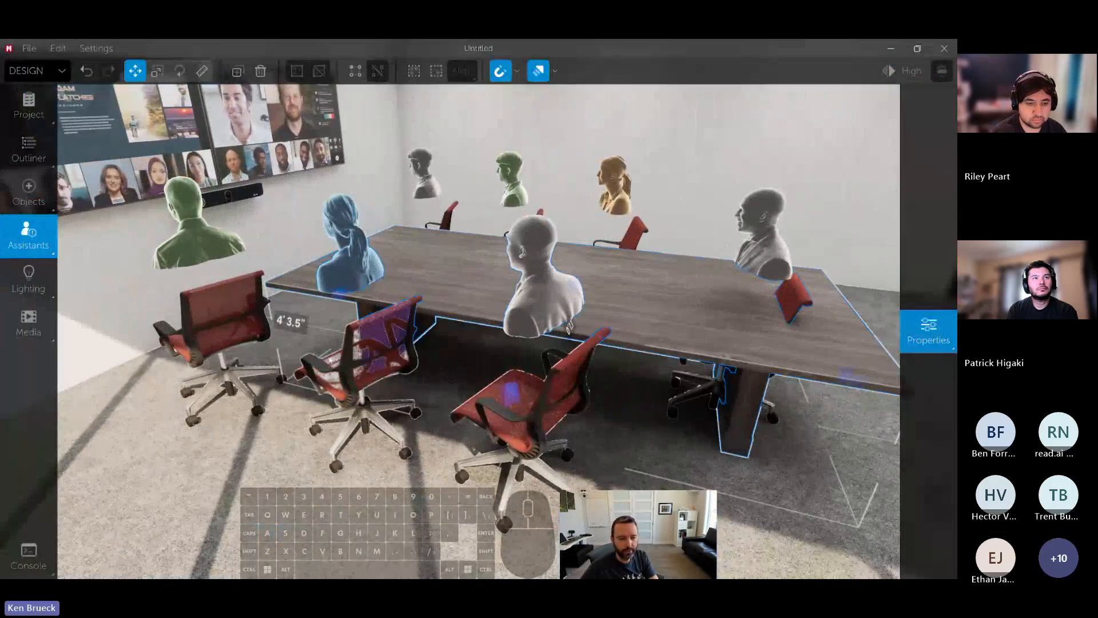
{"action": "left_click", "coordinate": [787, 303], "text": "ctrl"}
{"action": "key", "text": "ctrl+g"}
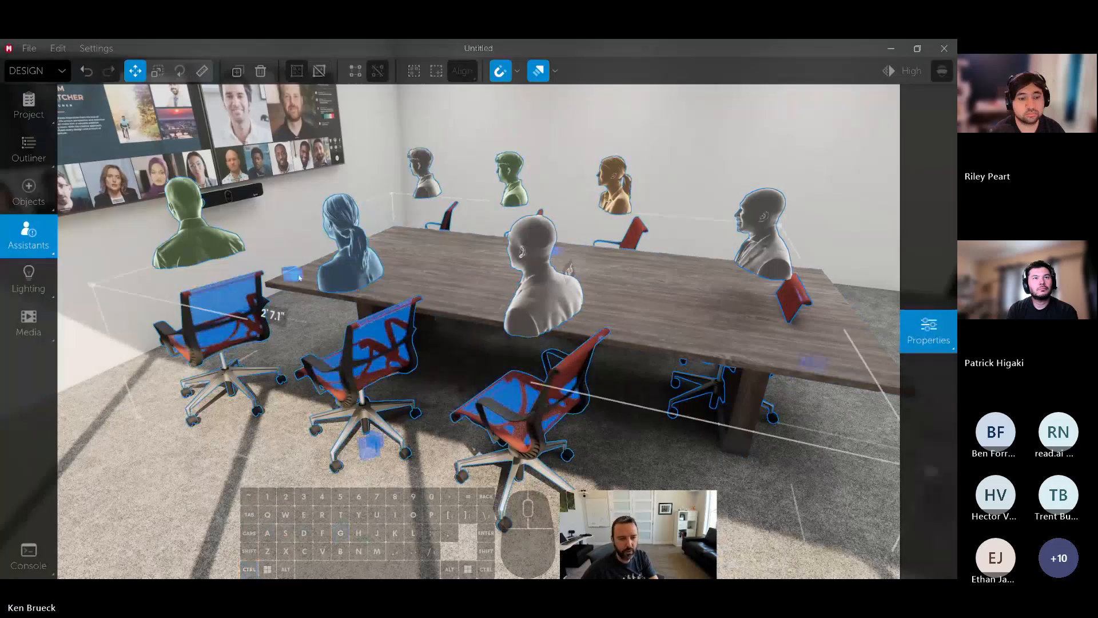
{"action": "left_click_drag", "start_coordinate": [297, 275], "coordinate": [382, 290]}
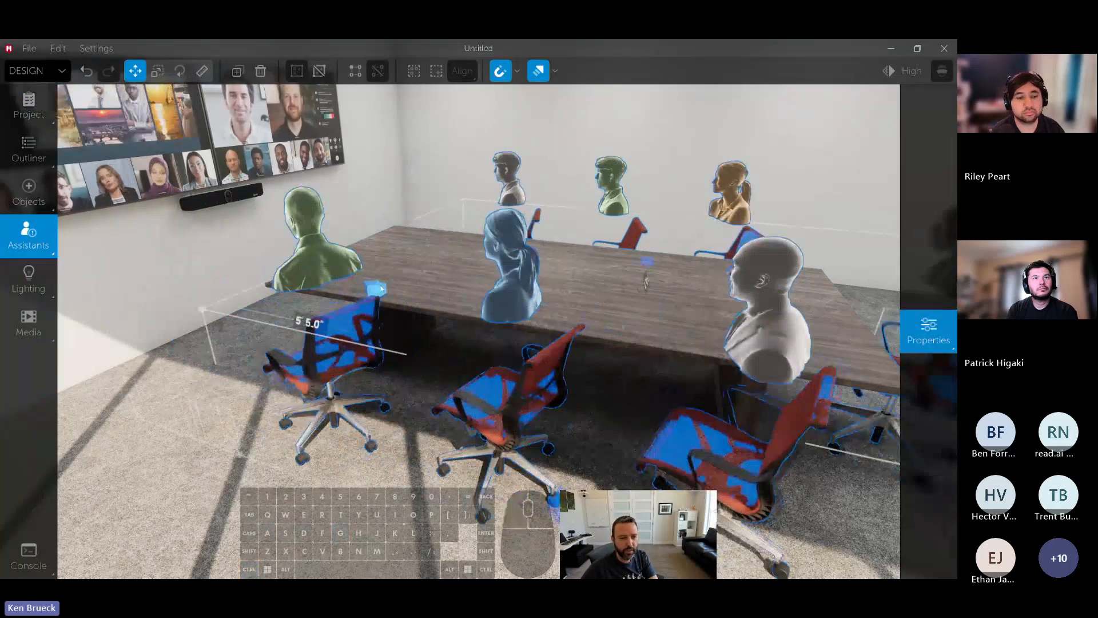
Check the repositioned table and seating through the video bar's fullscreen camera view, and exit the view
{"action": "left_click", "coordinate": [229, 197]}
{"action": "mouse_move", "coordinate": [927, 333]}
{"action": "left_click", "coordinate": [799, 410]}
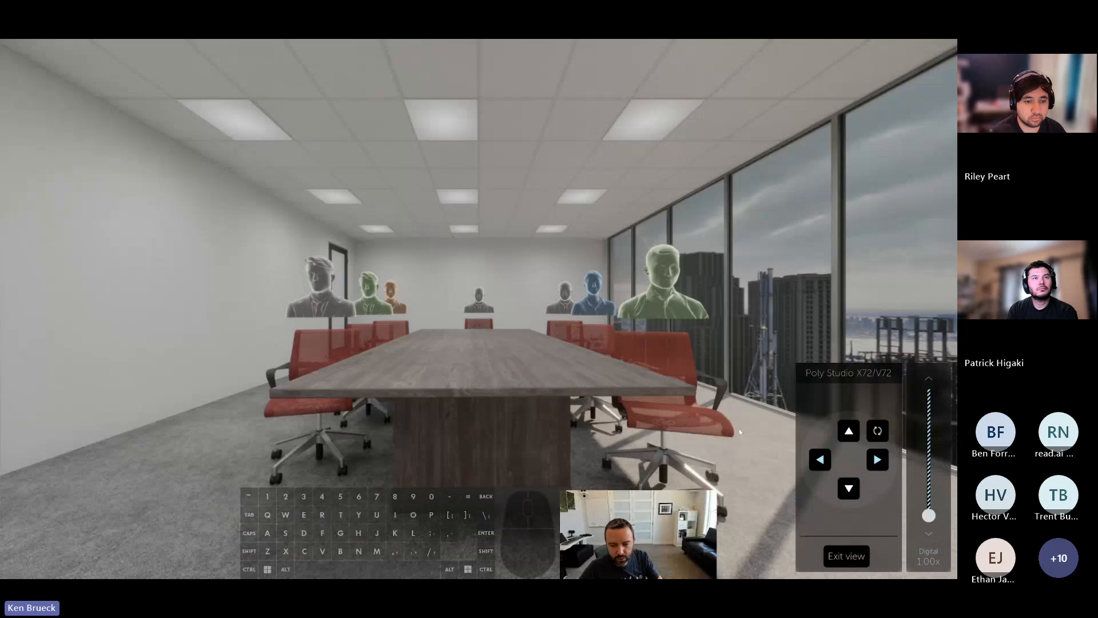
{"action": "left_click", "coordinate": [846, 556]}
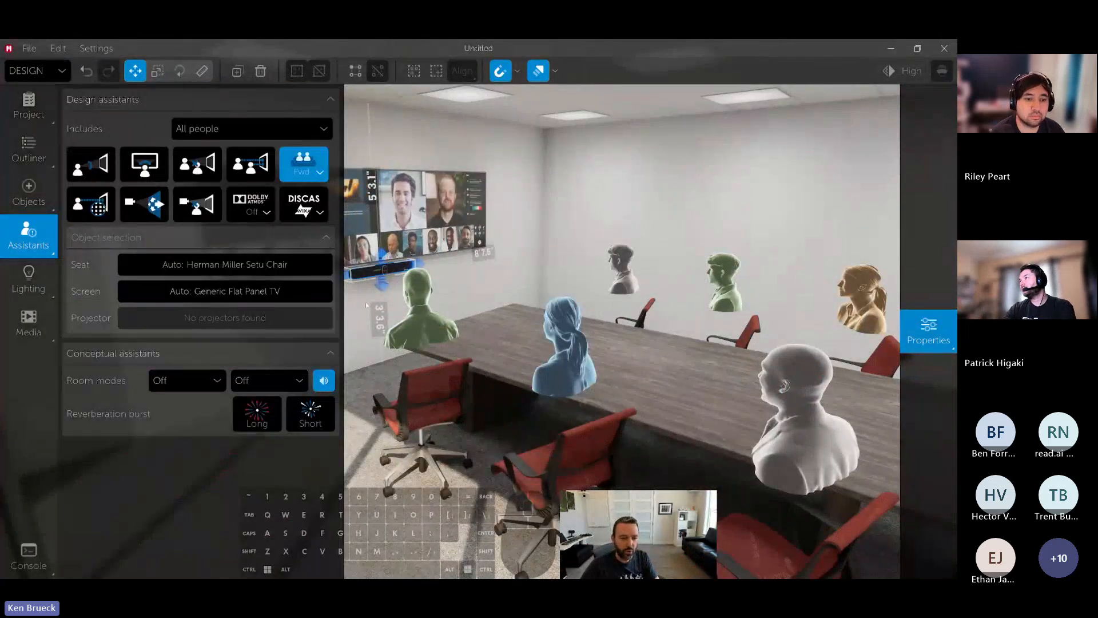
Move the video bar above the TV pair, about 1' 7" below the ceiling, and open its fullscreen camera view
{"action": "left_click_drag", "start_coordinate": [380, 290], "coordinate": [379, 179]}
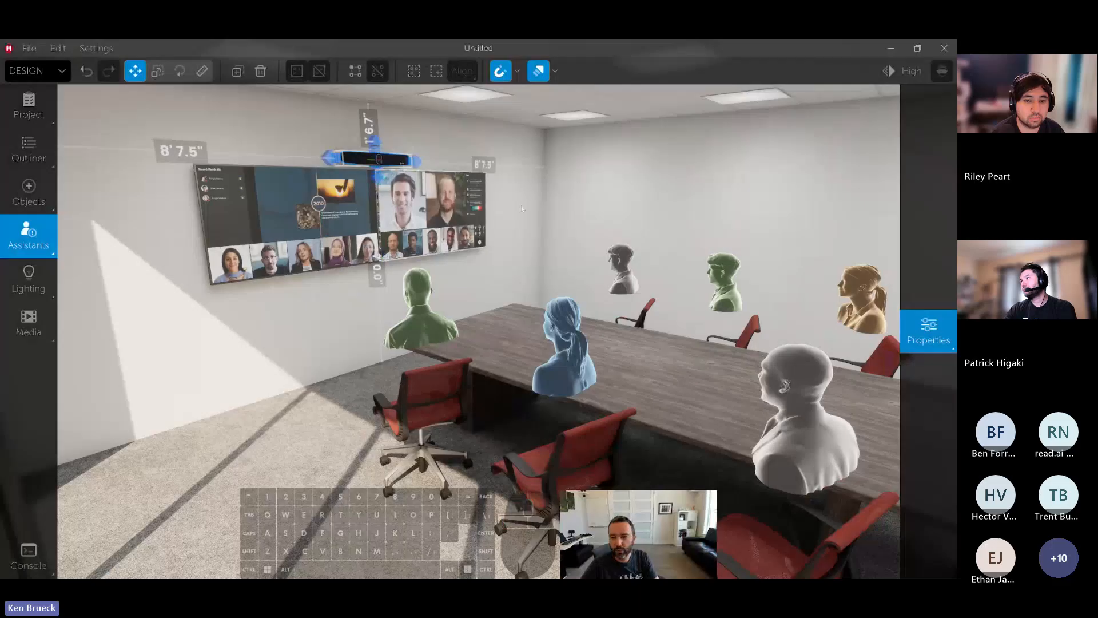
{"action": "left_click", "coordinate": [929, 331]}
{"action": "left_click", "coordinate": [711, 400]}
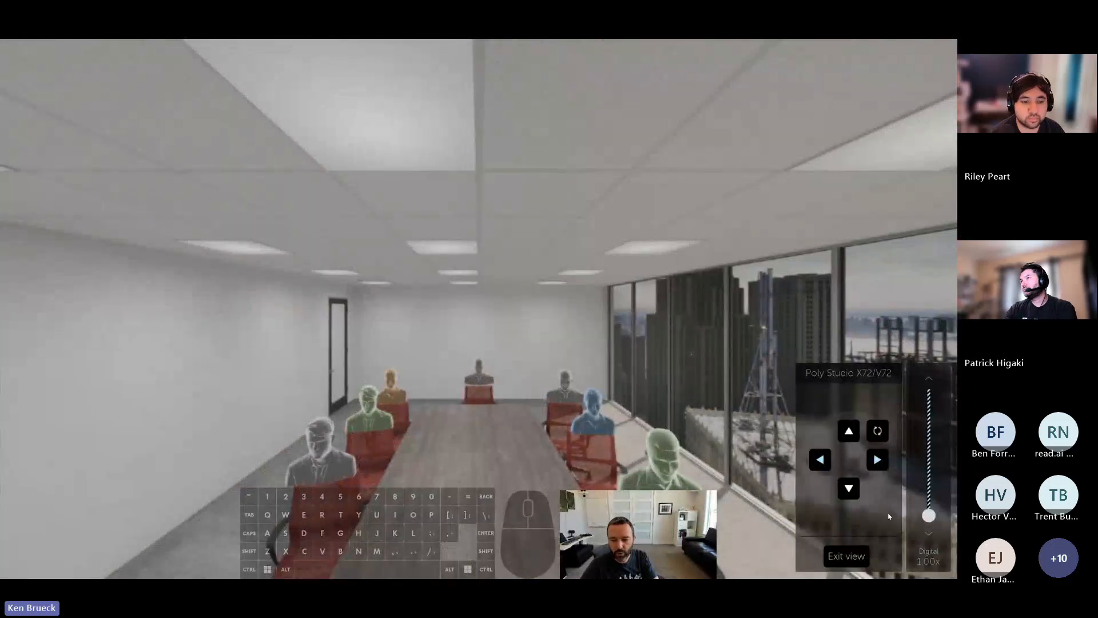
Try tilting and panning the video bar's camera, leave it panned to the left, and exit the camera view
{"action": "left_click", "coordinate": [848, 488]}
{"action": "left_click", "coordinate": [848, 488]}
{"action": "left_click", "coordinate": [848, 430]}
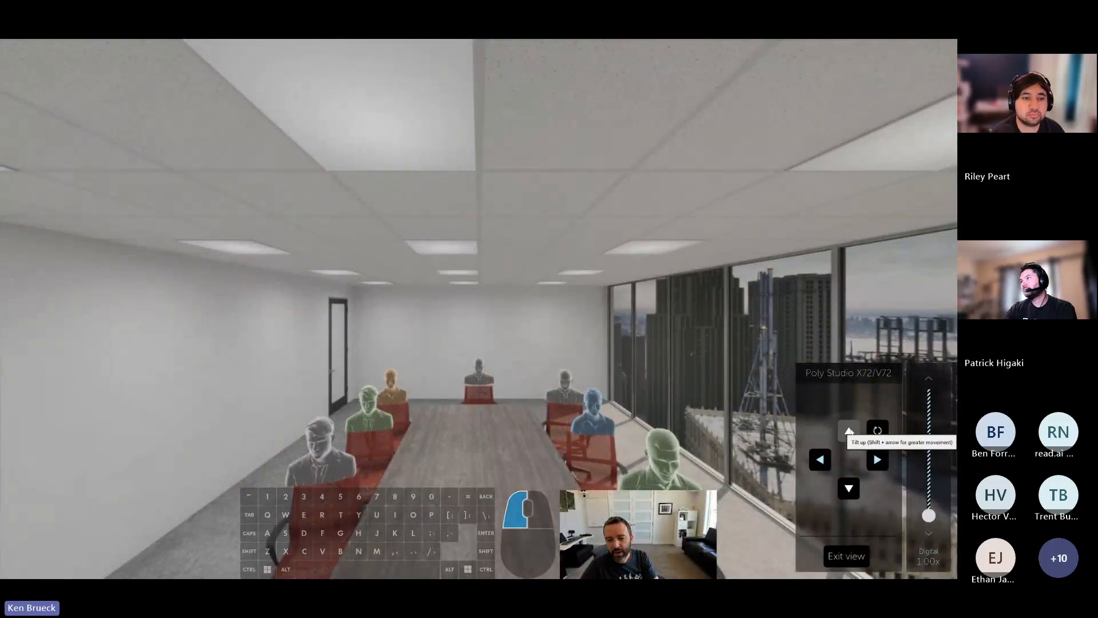
{"action": "left_click", "coordinate": [820, 459]}
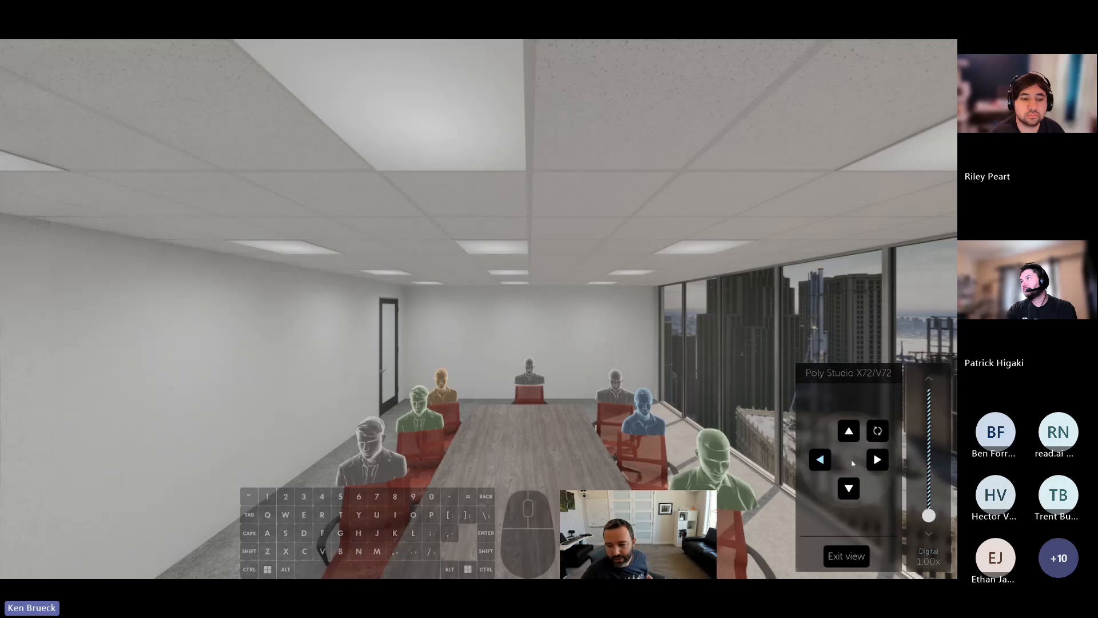
{"action": "left_click", "coordinate": [877, 459]}
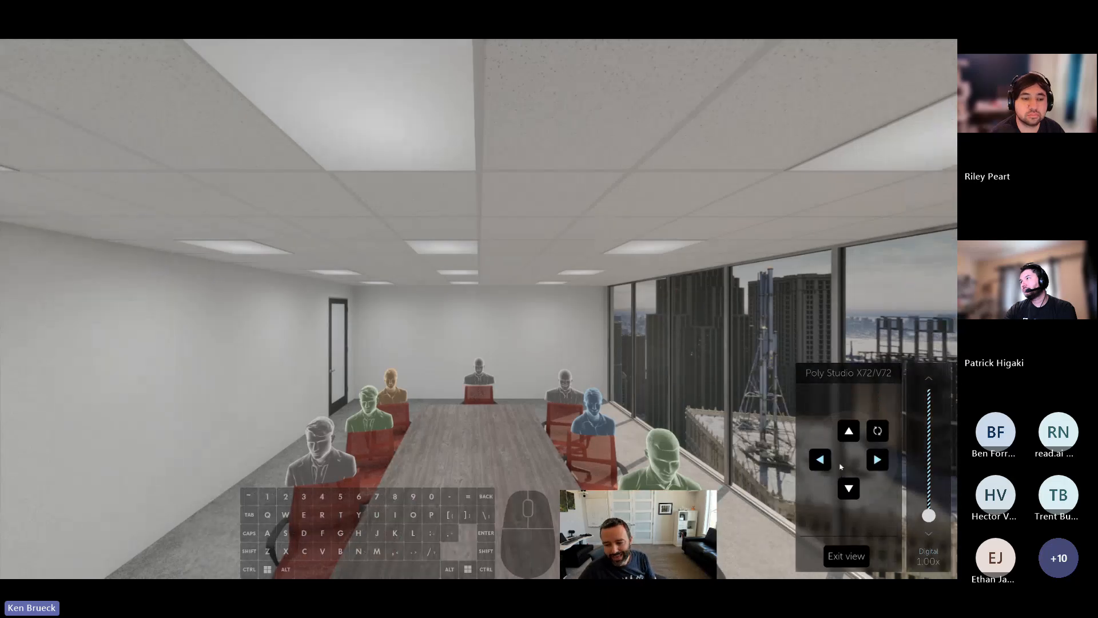
{"action": "left_click", "coordinate": [820, 459]}
{"action": "left_click", "coordinate": [848, 491]}
{"action": "left_click", "coordinate": [848, 491]}
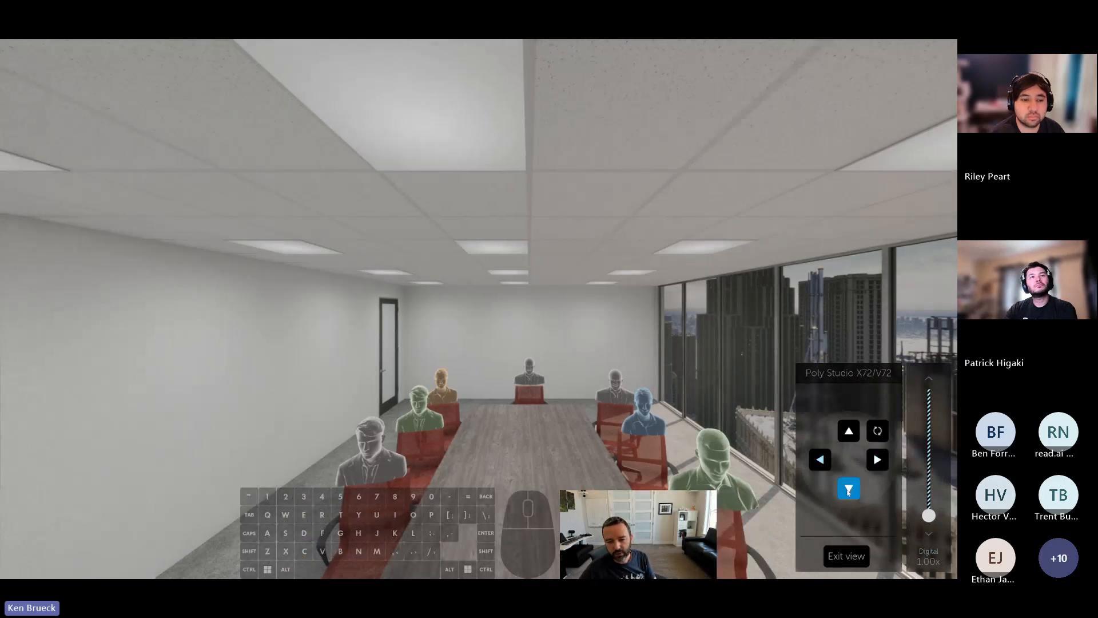
{"action": "left_click", "coordinate": [845, 555]}
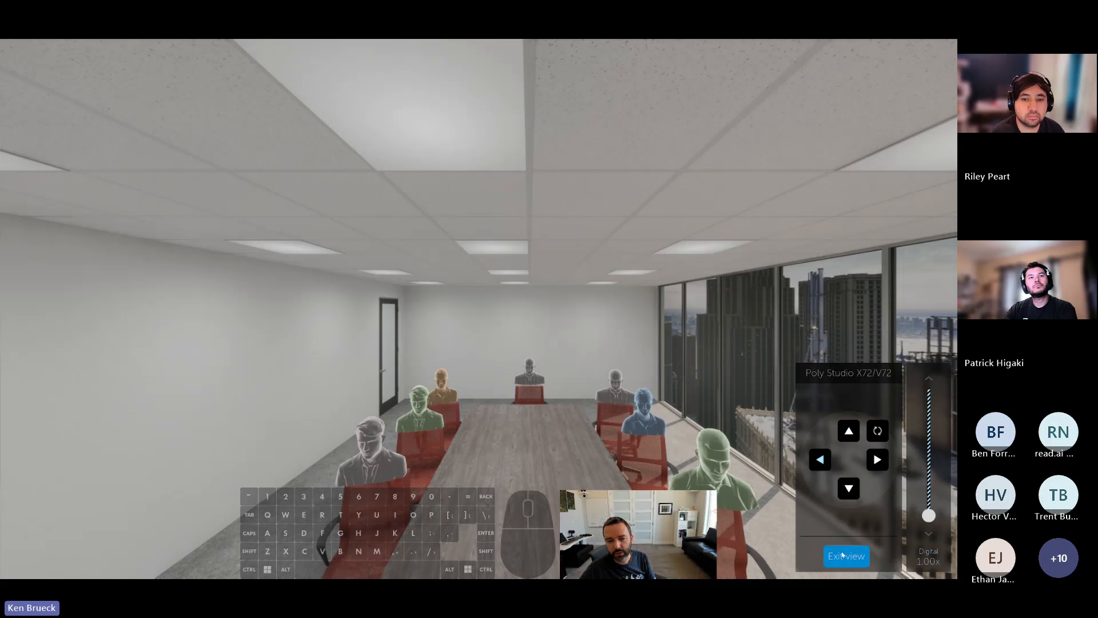
Search the object library for rally and place the Logitech Rally Camera on the wall above the right-hand TV
{"action": "left_click", "coordinate": [37, 199]}
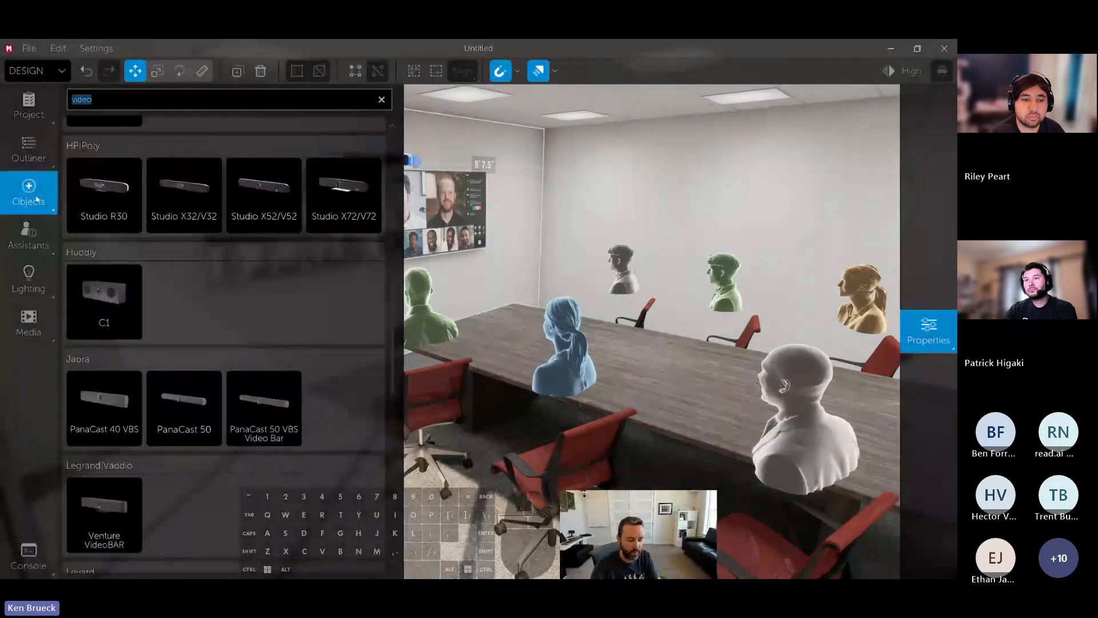
{"action": "type", "text": "rally"}
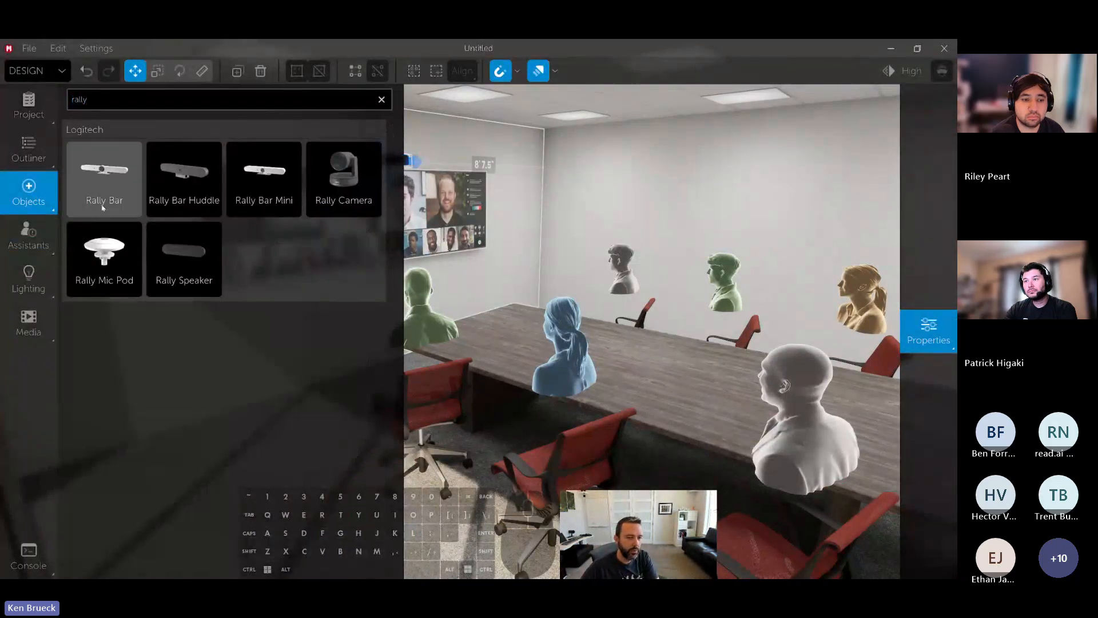
{"action": "left_click_drag", "start_coordinate": [332, 192], "coordinate": [417, 164]}
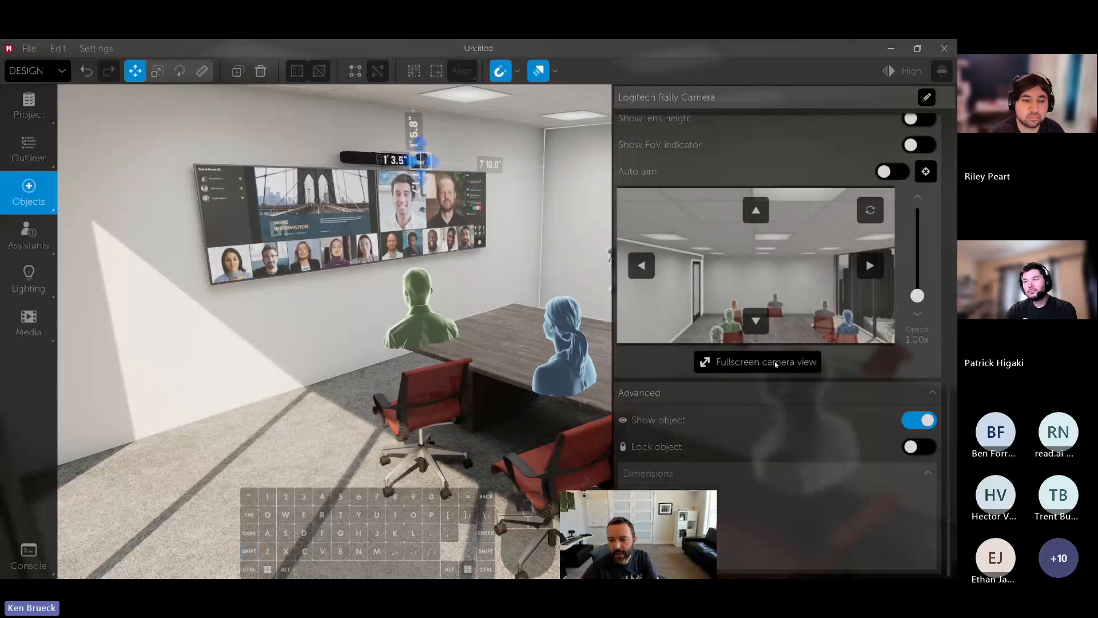
Aim the Rally Camera down at the table in its fullscreen view, set the optical zoom to 1.25x, and exit the view
{"action": "left_click", "coordinate": [760, 360]}
{"action": "left_click", "coordinate": [848, 487]}
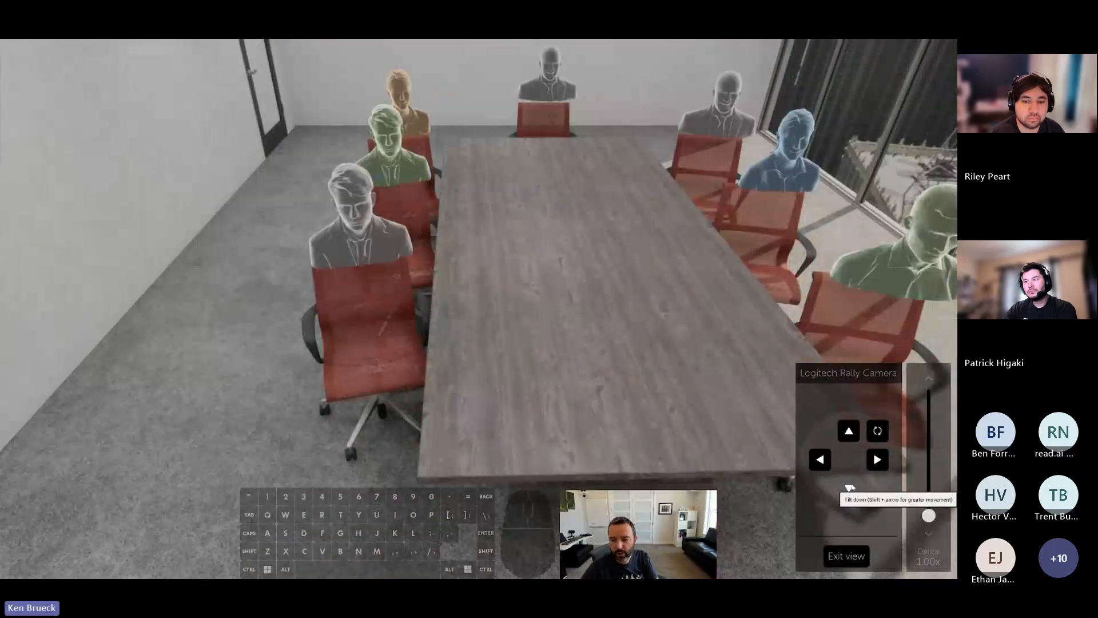
{"action": "left_click", "coordinate": [877, 460]}
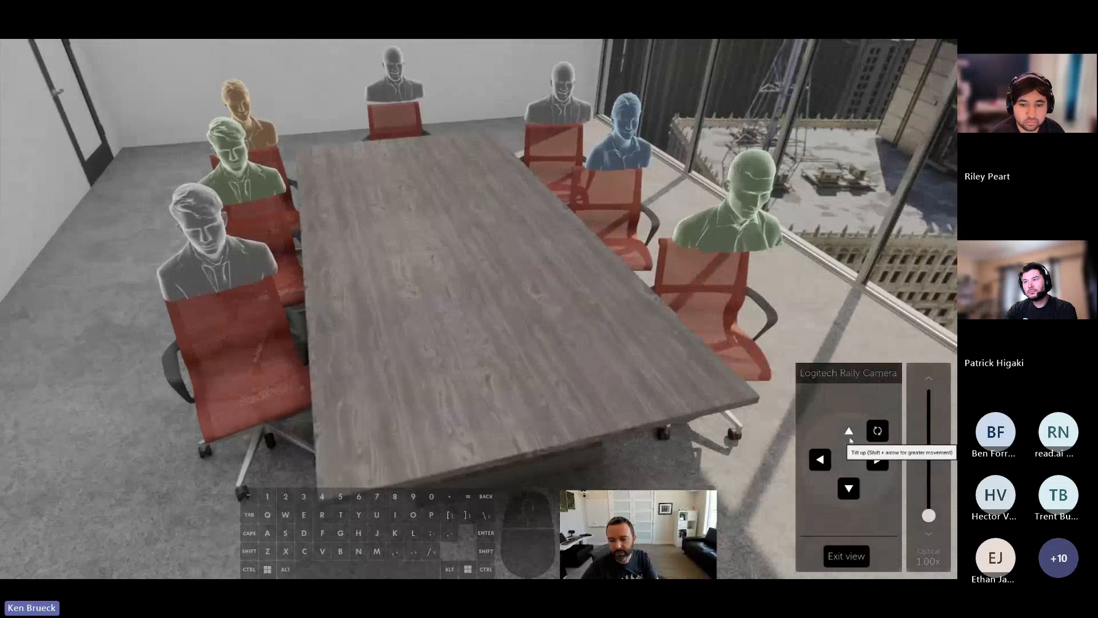
{"action": "left_click", "coordinate": [820, 460]}
{"action": "mouse_move", "coordinate": [928, 514]}
{"action": "left_mouse_down"}
{"action": "mouse_move", "coordinate": [928, 502]}
{"action": "mouse_move", "coordinate": [928, 513]}
{"action": "left_mouse_up"}
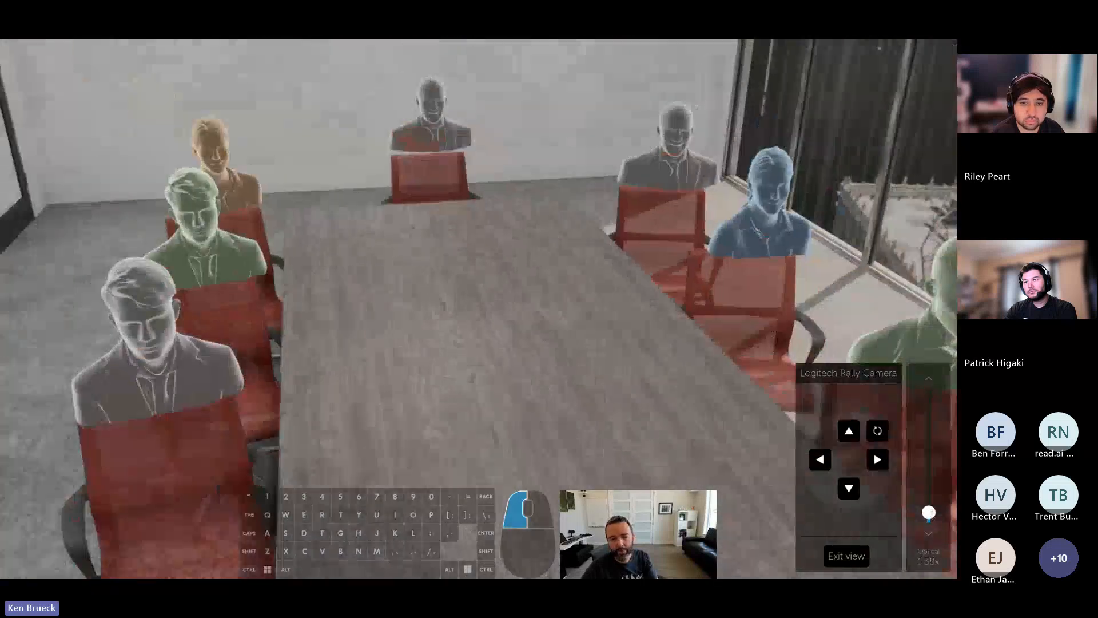
{"action": "left_click", "coordinate": [849, 432]}
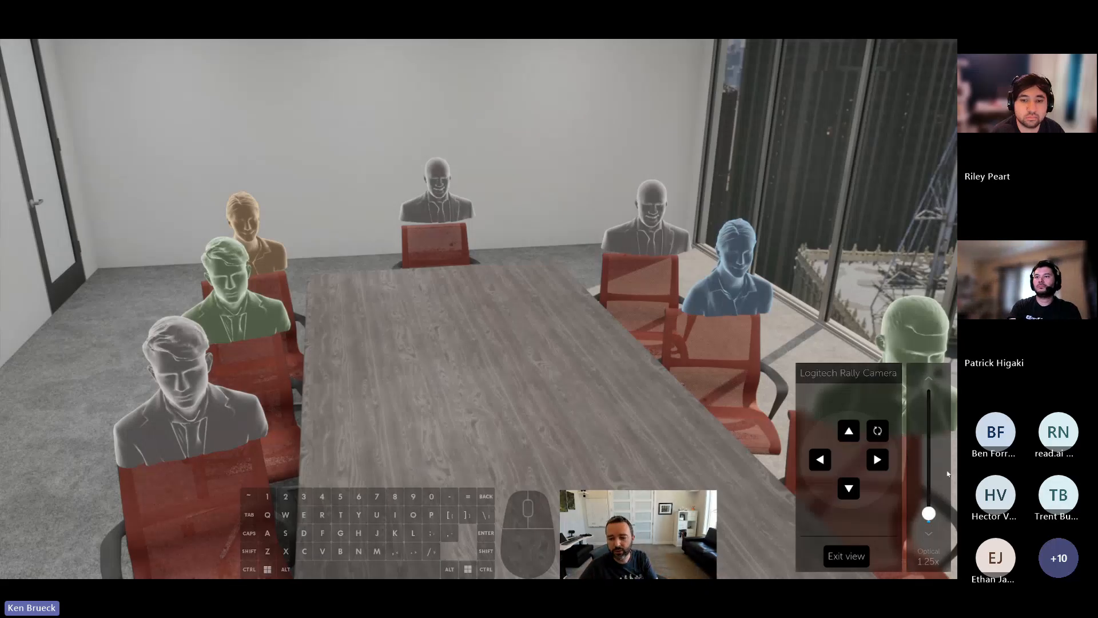
{"action": "left_click", "coordinate": [849, 556]}
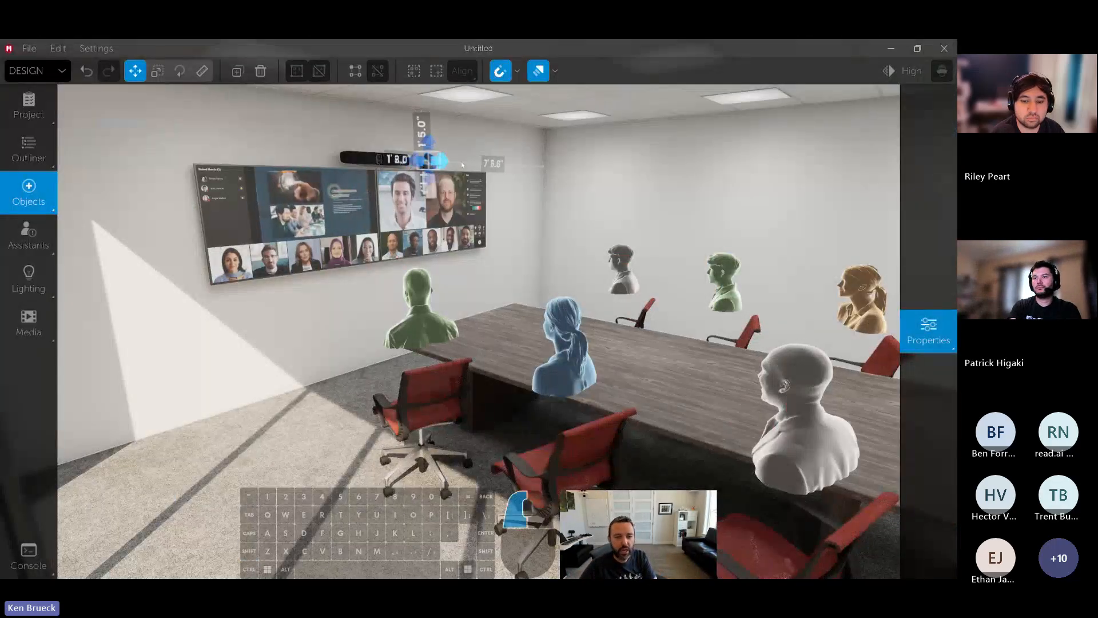
Move the Rally Camera to the wall between the TVs and the corner, and pan it right in fullscreen to frame all seated people
{"action": "mouse_move", "coordinate": [923, 331]}
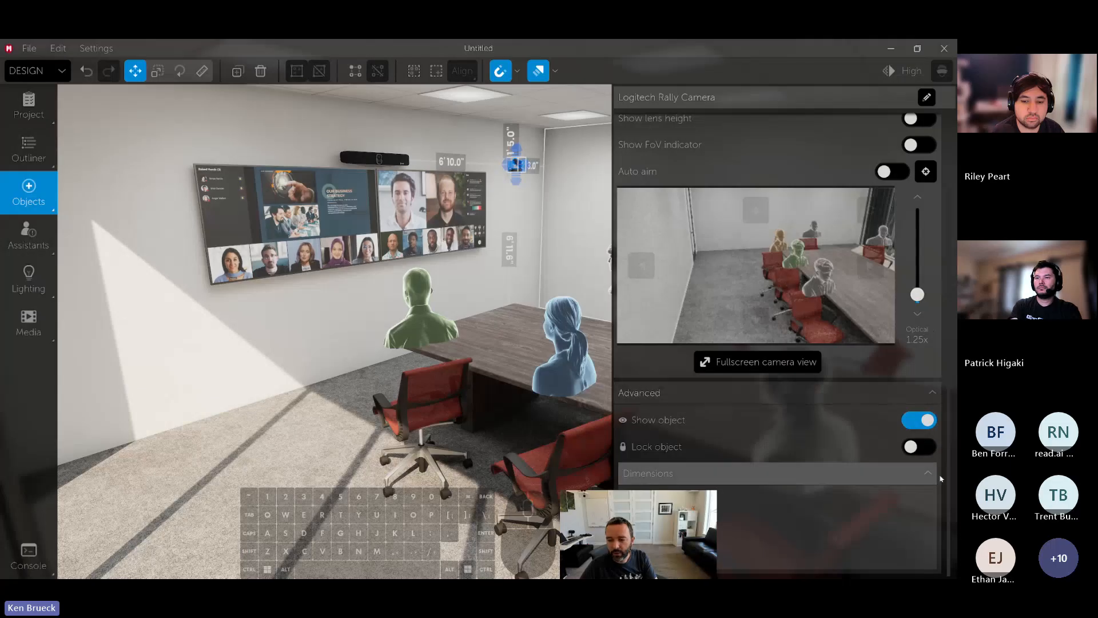
{"action": "left_click", "coordinate": [755, 362]}
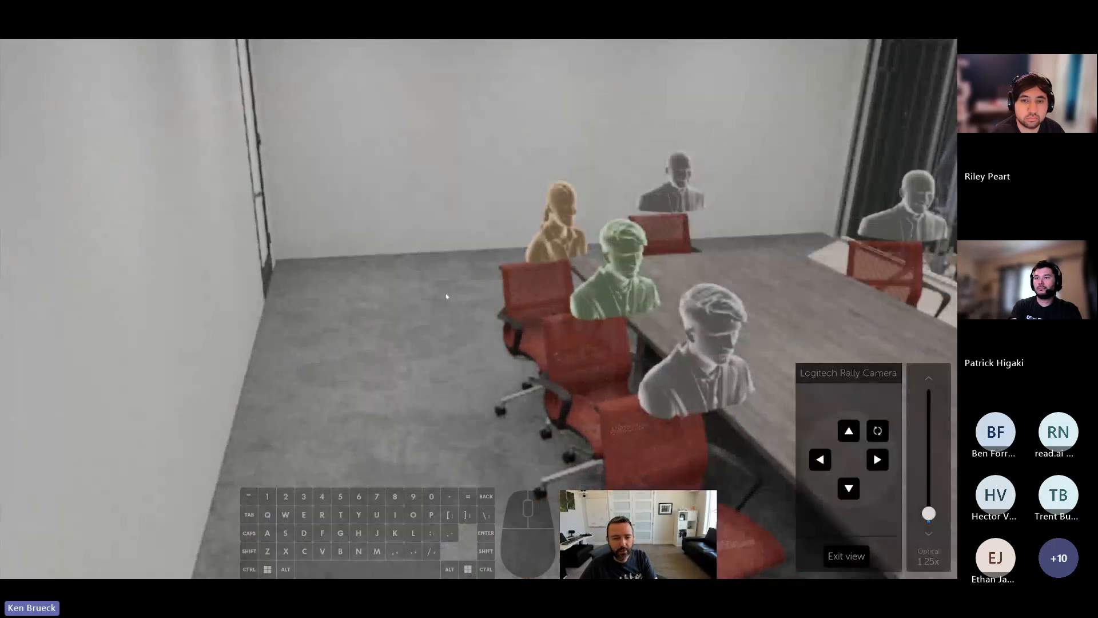
{"action": "left_click", "coordinate": [877, 459]}
{"action": "left_click", "coordinate": [877, 459]}
{"action": "left_click", "coordinate": [876, 459]}
{"action": "left_click", "coordinate": [876, 459]}
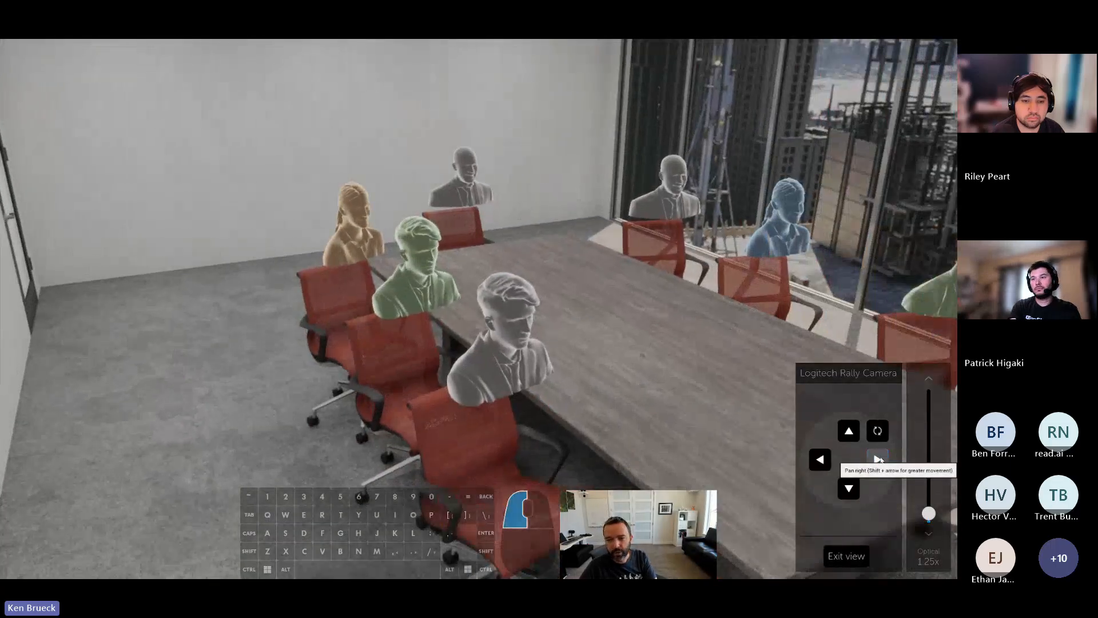
{"action": "left_click", "coordinate": [877, 459]}
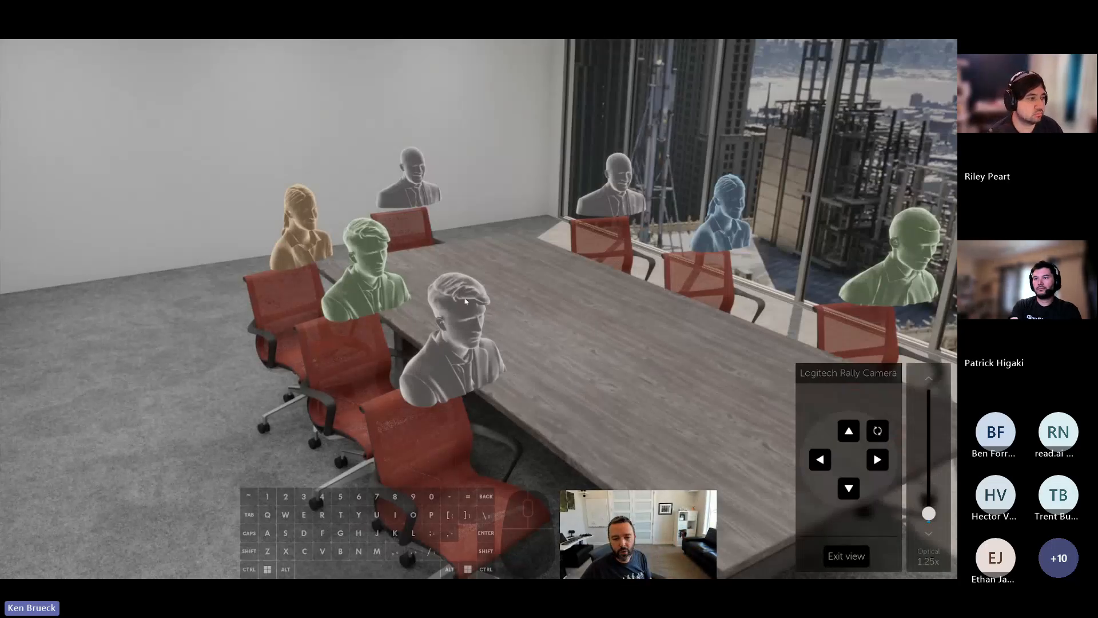
Fine-tune the Rally Camera's aim directly in its fullscreen view at 1.25x zoom, and exit the camera view
{"action": "mouse_move", "coordinate": [483, 301]}
{"action": "right_mouse_down"}
{"action": "mouse_move", "coordinate": [515, 280]}
{"action": "mouse_move", "coordinate": [646, 258]}
{"action": "mouse_move", "coordinate": [611, 366]}
{"action": "mouse_move", "coordinate": [400, 360]}
{"action": "mouse_move", "coordinate": [515, 298]}
{"action": "mouse_move", "coordinate": [617, 320]}
{"action": "mouse_move", "coordinate": [609, 390]}
{"action": "mouse_move", "coordinate": [566, 339]}
{"action": "mouse_move", "coordinate": [583, 306]}
{"action": "mouse_move", "coordinate": [570, 291]}
{"action": "mouse_move", "coordinate": [795, 286]}
{"action": "mouse_move", "coordinate": [475, 337]}
{"action": "mouse_move", "coordinate": [509, 271]}
{"action": "mouse_move", "coordinate": [514, 360]}
{"action": "mouse_move", "coordinate": [572, 285]}
{"action": "mouse_move", "coordinate": [489, 366]}
{"action": "mouse_move", "coordinate": [495, 285]}
{"action": "mouse_move", "coordinate": [503, 318]}
{"action": "mouse_move", "coordinate": [491, 290]}
{"action": "mouse_move", "coordinate": [483, 297]}
{"action": "mouse_move", "coordinate": [509, 350]}
{"action": "mouse_move", "coordinate": [490, 306]}
{"action": "right_mouse_up"}
{"action": "scroll", "coordinate": [483, 300], "scroll_direction": "up", "scroll_amount": 3}
{"action": "scroll", "coordinate": [483, 300], "scroll_direction": "down", "scroll_amount": 4}
{"action": "scroll", "coordinate": [488, 309], "scroll_direction": "up", "scroll_amount": 2}
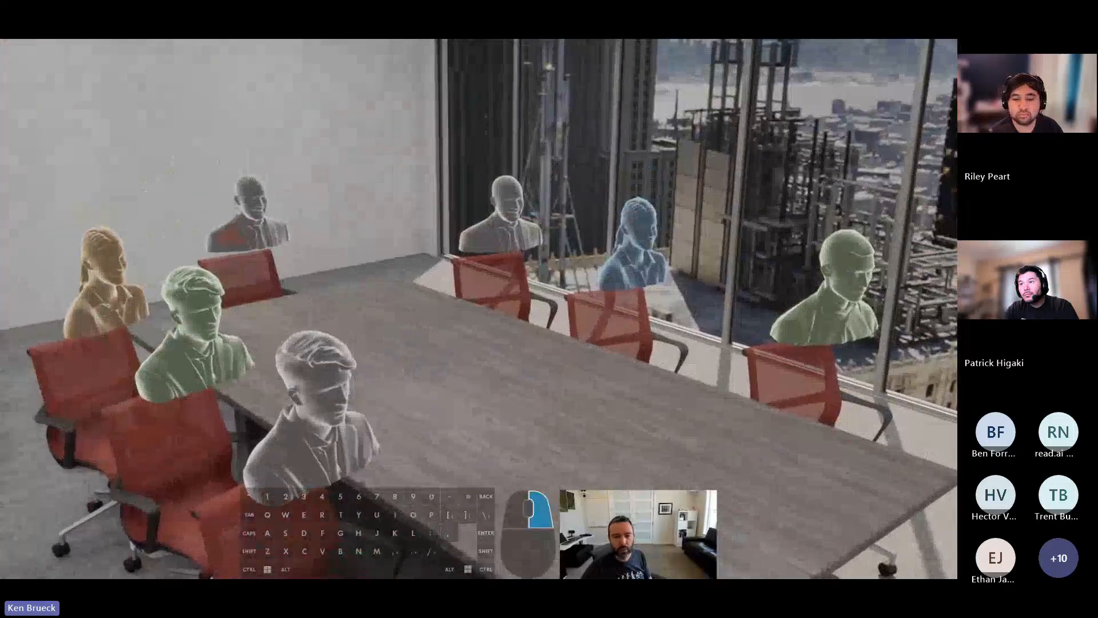
{"action": "scroll", "coordinate": [490, 307], "scroll_direction": "down", "scroll_amount": 3}
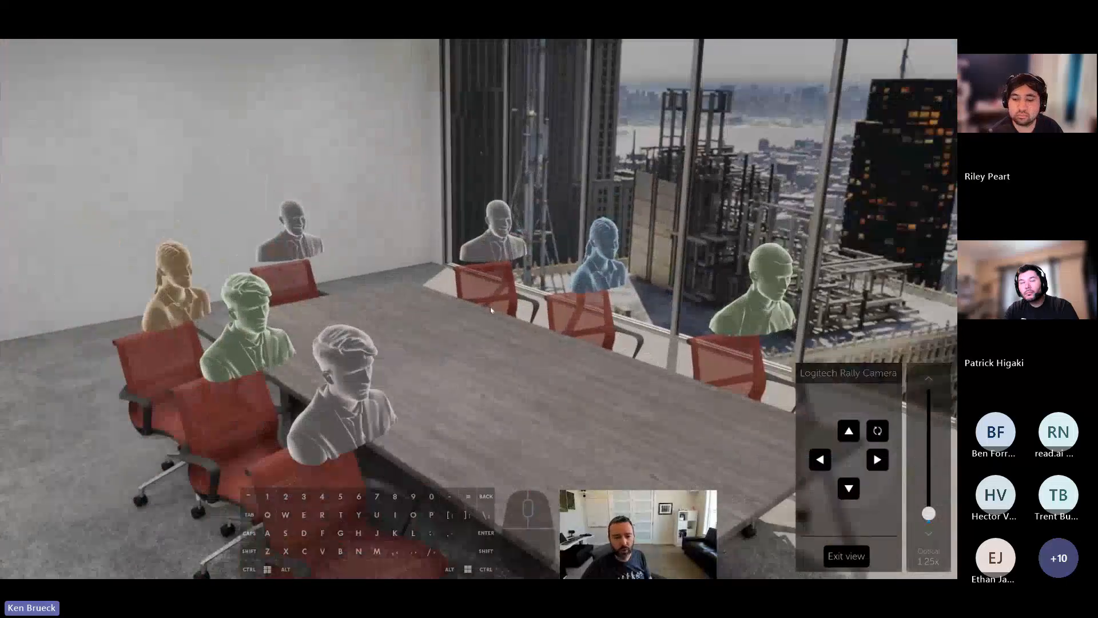
{"action": "left_click", "coordinate": [853, 561]}
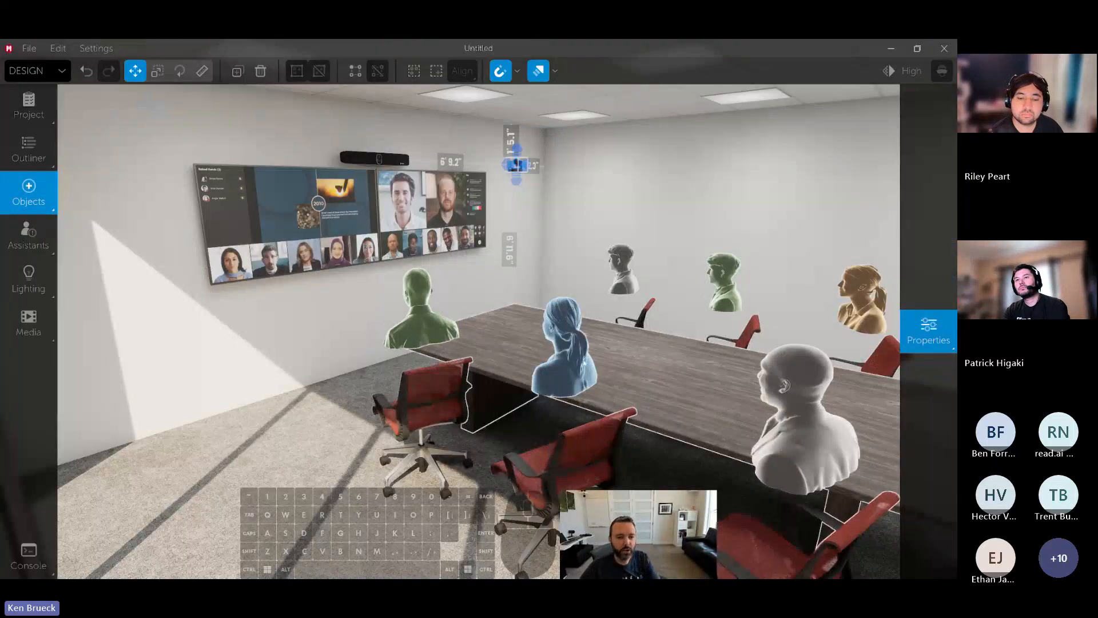
Move the video bar back down to just beneath the TV pair, about 3' 4" above the floor
{"action": "left_click", "coordinate": [397, 166]}
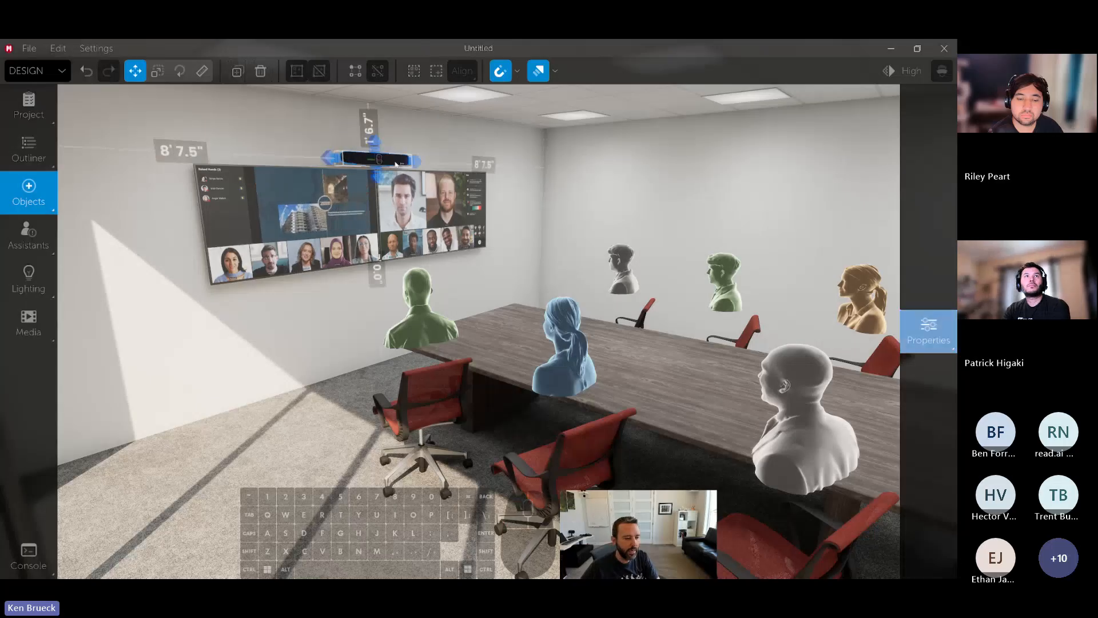
{"action": "left_click_drag", "start_coordinate": [379, 180], "coordinate": [369, 297]}
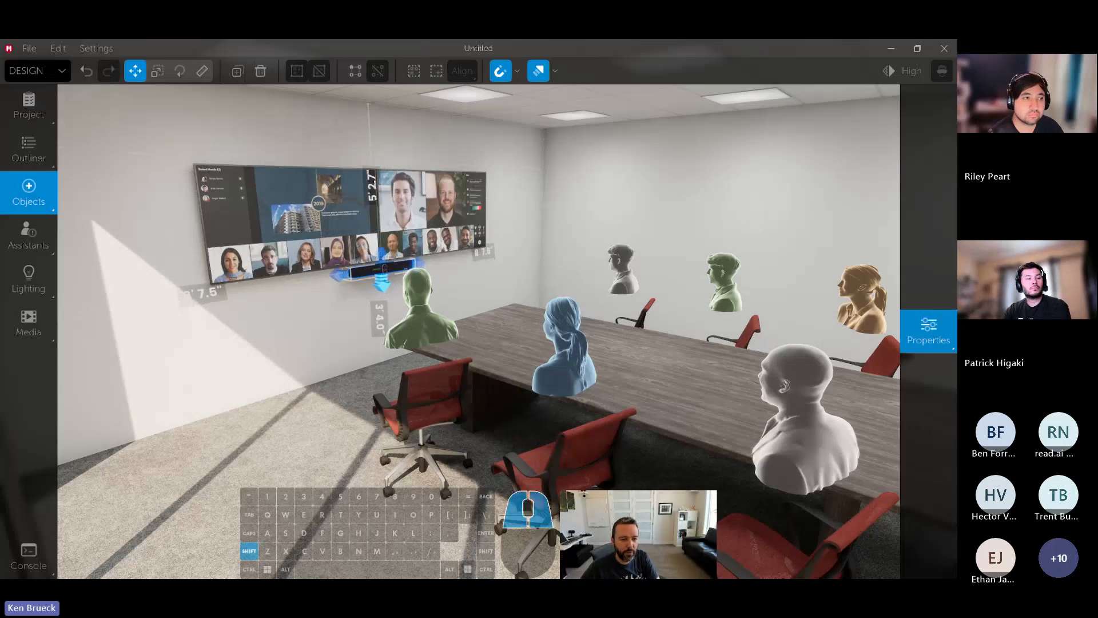
{"action": "left_click_drag", "start_coordinate": [382, 257], "coordinate": [381, 243], "text": "shift"}
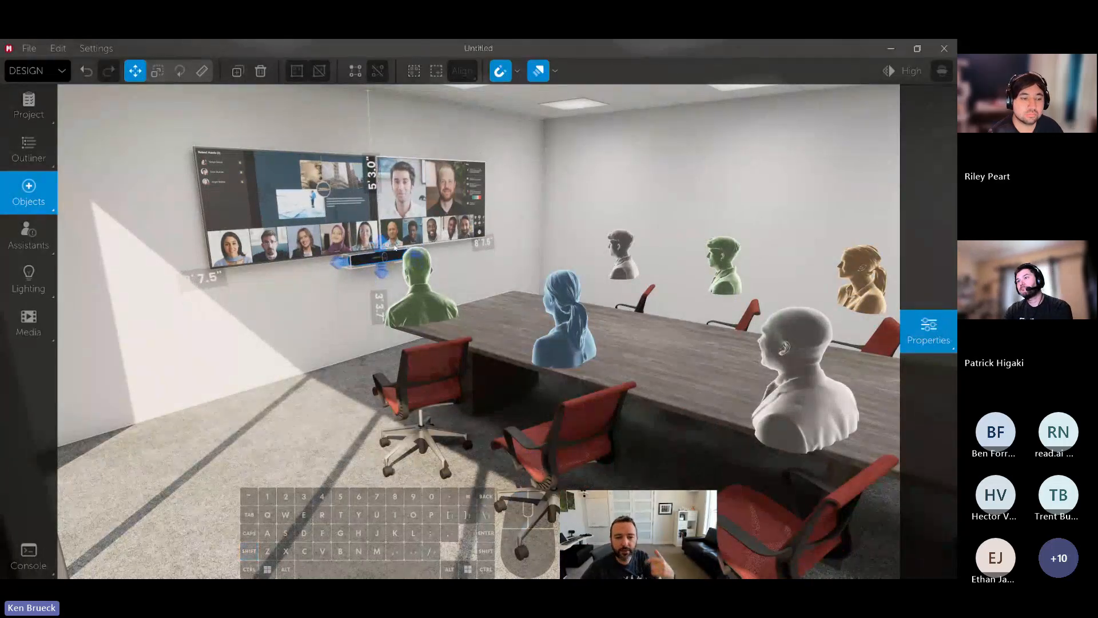
Add a generic Conferencing Microphone to the table and turn on its mic pattern
{"action": "left_click", "coordinate": [15, 199]}
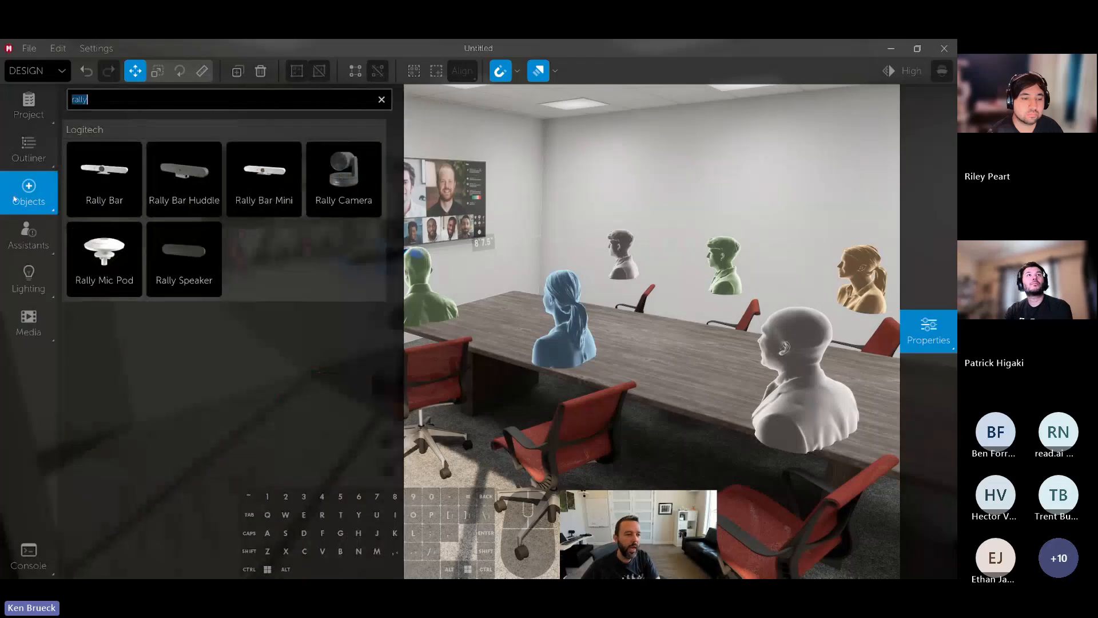
{"action": "type", "text": "mic"}
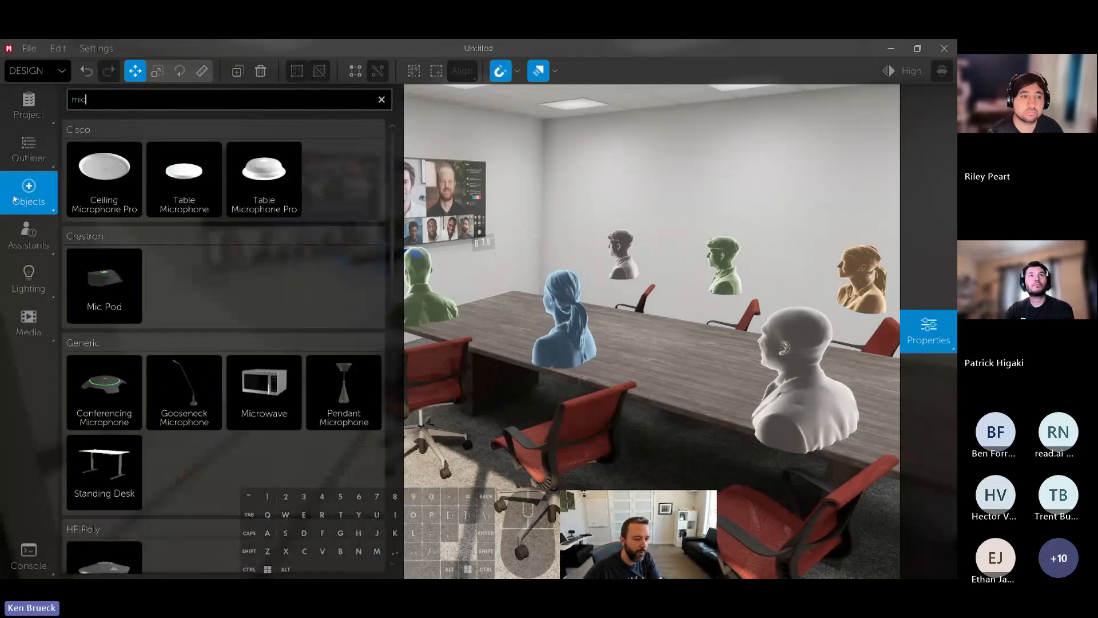
{"action": "scroll", "coordinate": [199, 304], "scroll_direction": "down", "scroll_amount": 3}
{"action": "left_click_drag", "start_coordinate": [184, 229], "coordinate": [504, 313]}
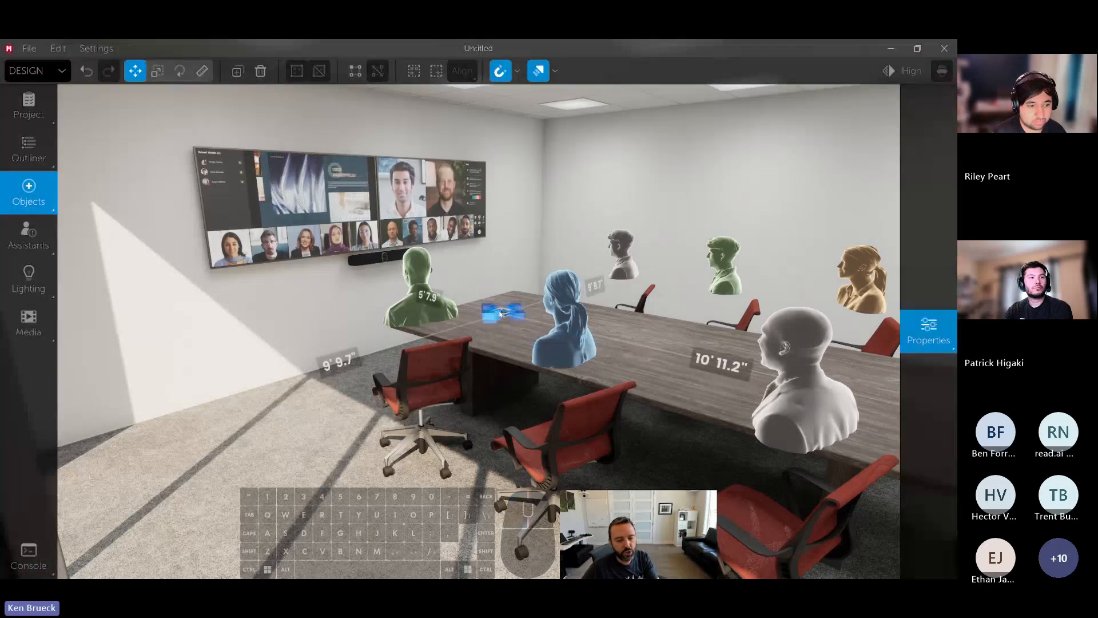
{"action": "left_click", "coordinate": [928, 330]}
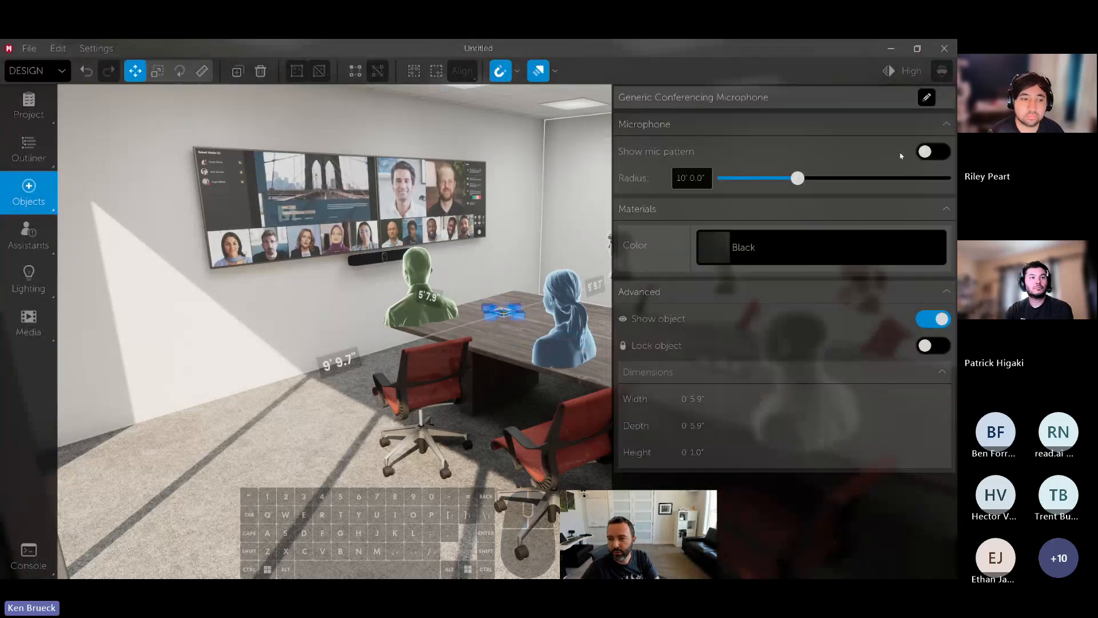
{"action": "left_click", "coordinate": [924, 151]}
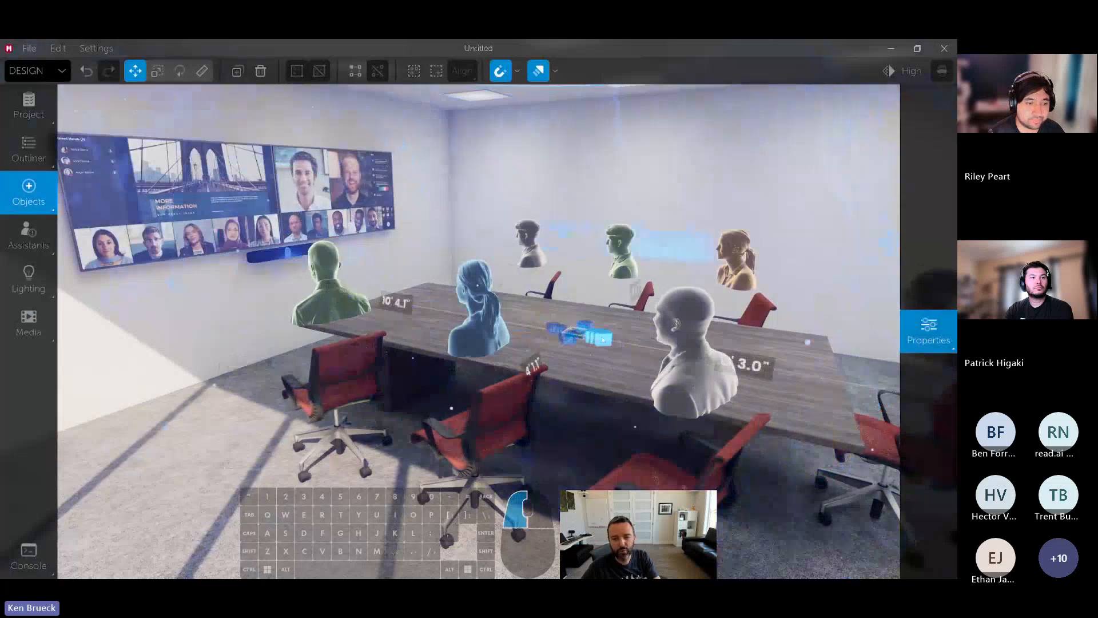
Show the field-of-view indicator of the Poly Studio X72/V72 video bar beneath the TVs
{"action": "left_click", "coordinate": [268, 254]}
{"action": "left_click", "coordinate": [928, 330]}
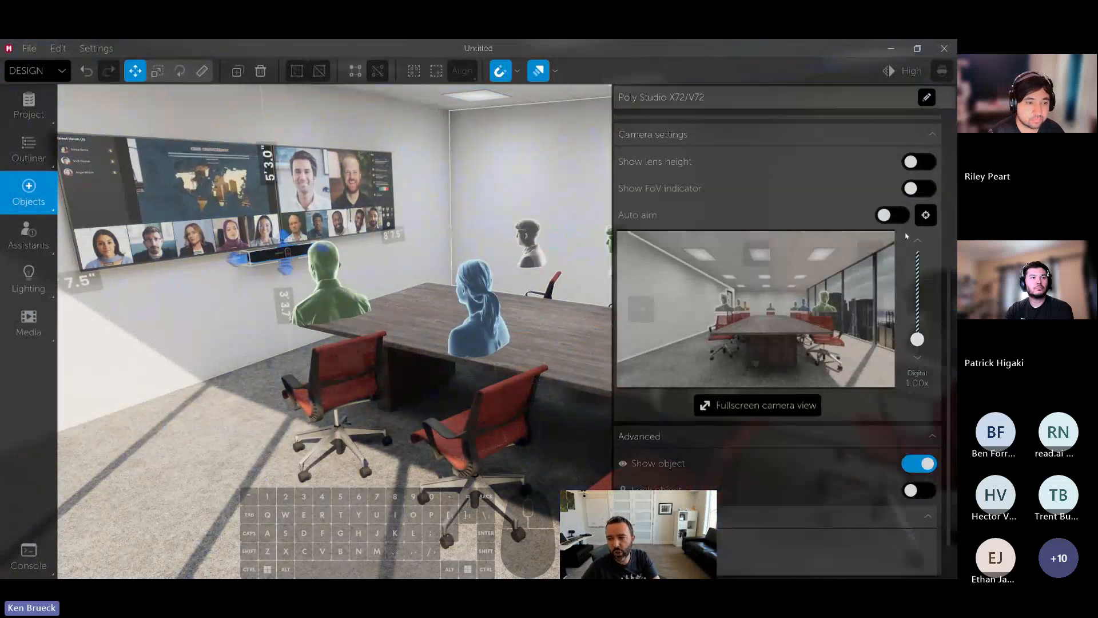
{"action": "left_click", "coordinate": [918, 188]}
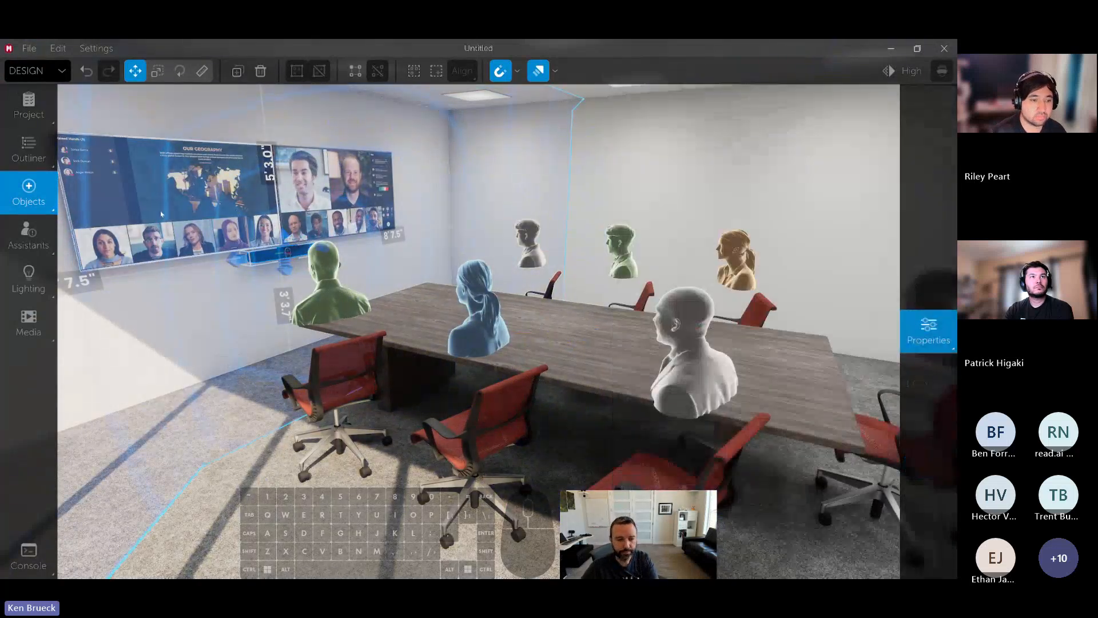
Find the generic In-Ceiling Speaker in the object library and place one in the ceiling above the table
{"action": "left_click", "coordinate": [29, 191]}
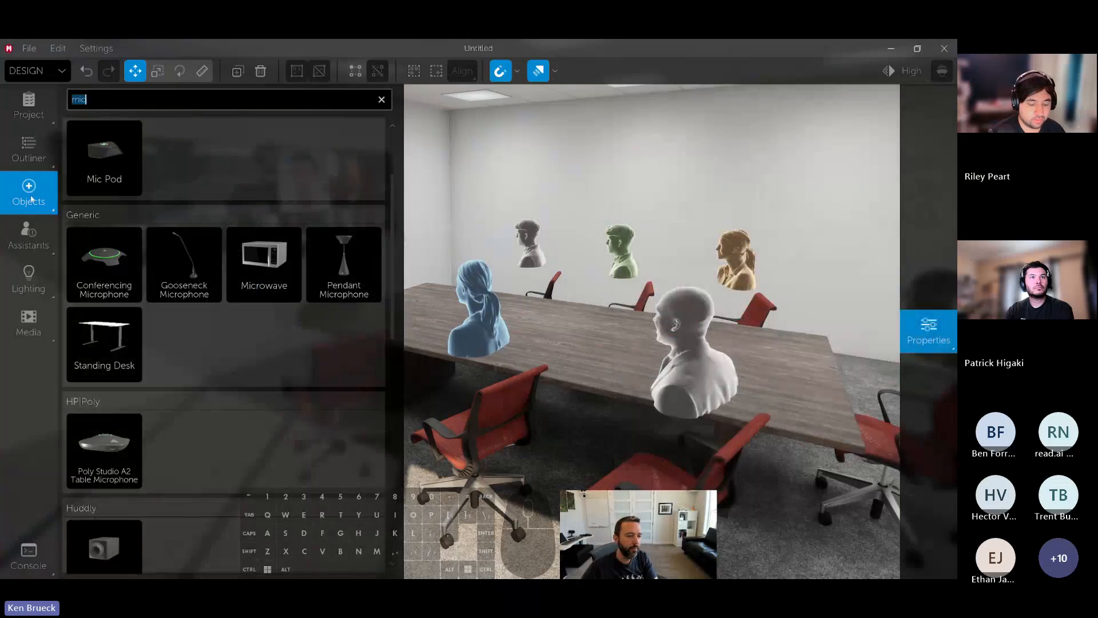
{"action": "type", "text": "in-ceil"}
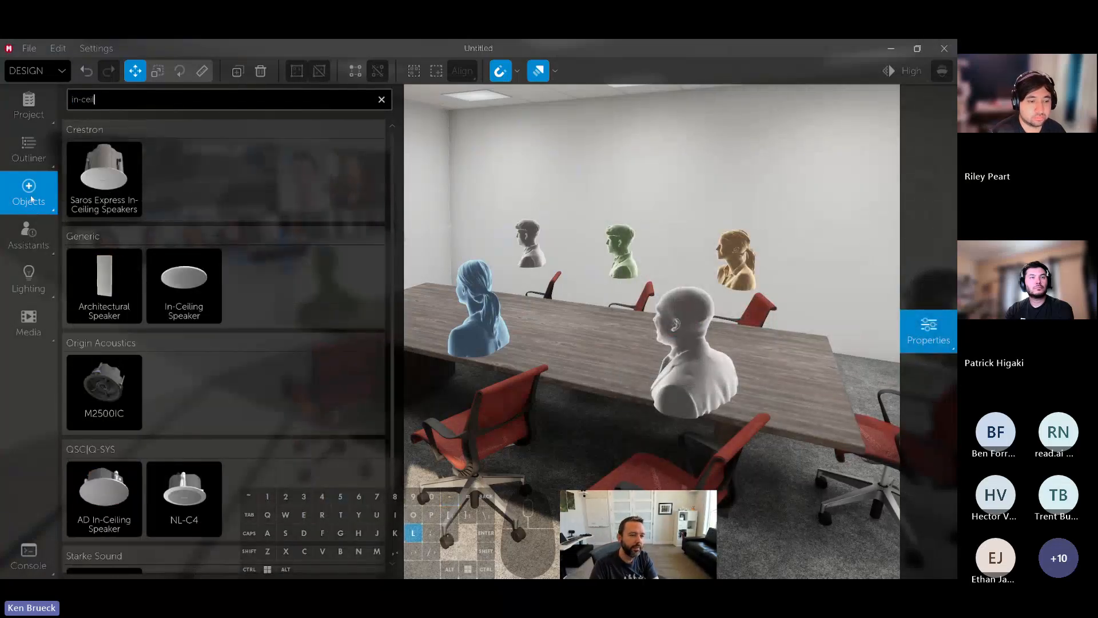
{"action": "left_click_drag", "start_coordinate": [184, 286], "coordinate": [540, 68]}
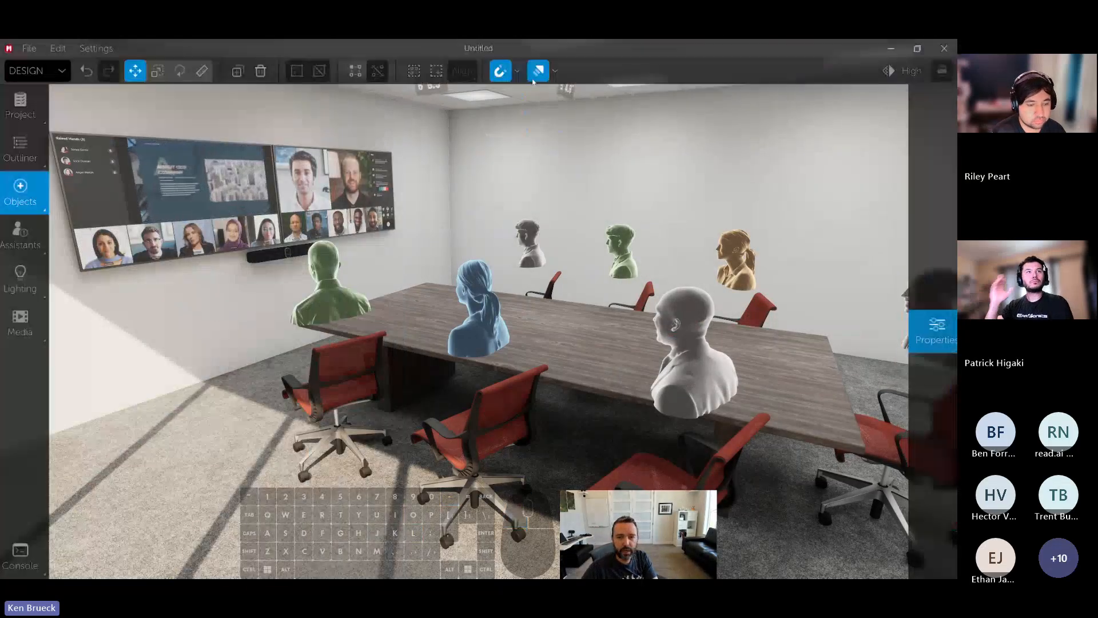
{"action": "key", "text": "d"}
{"action": "mouse_move", "coordinate": [538, 75]}
{"action": "right_mouse_down"}
{"action": "mouse_move", "coordinate": [412, 63]}
{"action": "mouse_move", "coordinate": [515, 80]}
{"action": "mouse_move", "coordinate": [541, 72]}
{"action": "right_mouse_up"}
Reposition the ceiling speaker over one side of the table and place a copy of it on the opposite side
{"action": "key", "text": "w"}
{"action": "left_click_drag", "start_coordinate": [655, 172], "coordinate": [584, 171]}
{"action": "key", "text": "s"}
{"action": "right_click_drag", "start_coordinate": [584, 171], "coordinate": [599, 185]}
{"action": "left_click_drag", "start_coordinate": [571, 194], "coordinate": [320, 194], "text": "alt"}
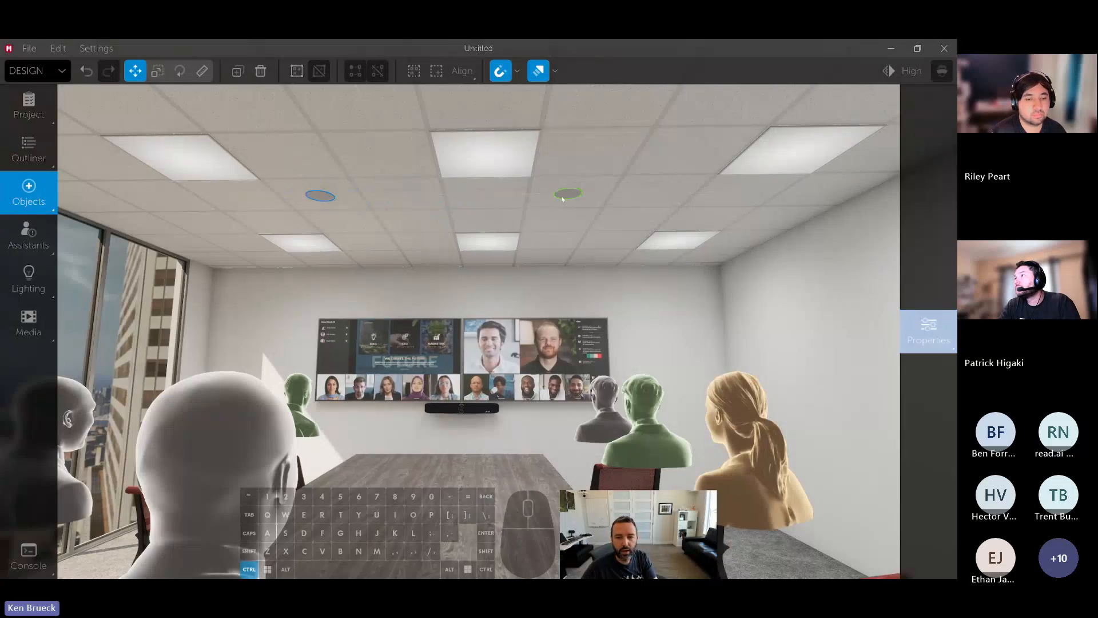
Show the speaker coverage for both ceiling speakers and set their coverage angle to 85°
{"action": "left_click", "coordinate": [928, 330]}
{"action": "left_click", "coordinate": [929, 206]}
{"action": "right_click_drag", "start_coordinate": [538, 263], "coordinate": [459, 229]}
{"action": "key", "text": "s"}
{"action": "key", "text": "a"}
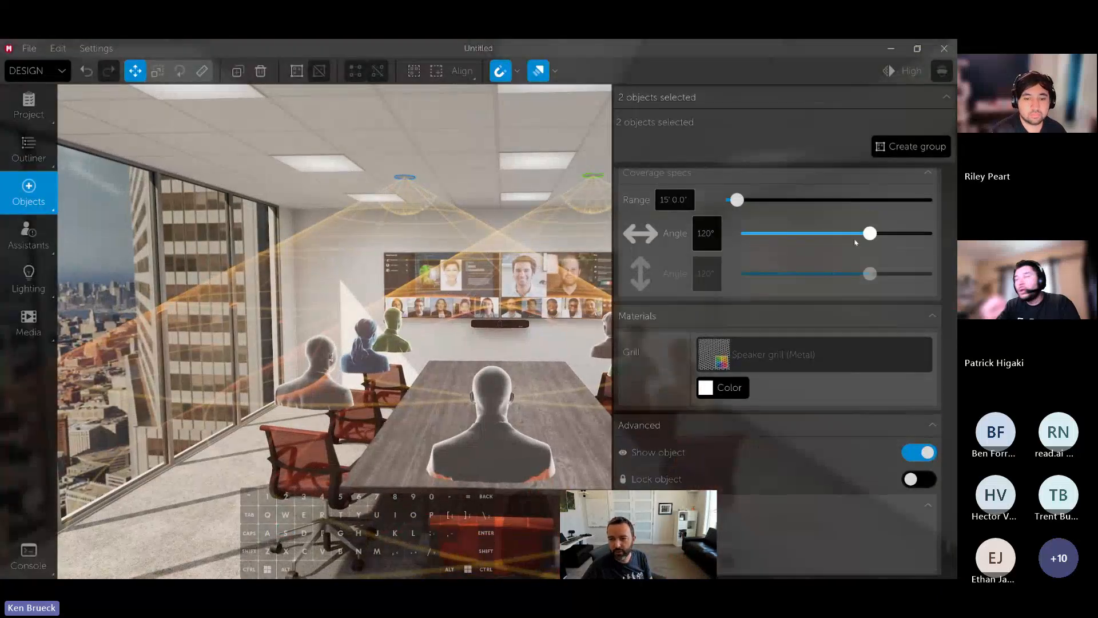
{"action": "mouse_move", "coordinate": [835, 233]}
{"action": "left_mouse_down"}
{"action": "mouse_move", "coordinate": [814, 233]}
{"action": "mouse_move", "coordinate": [831, 233]}
{"action": "left_mouse_up"}
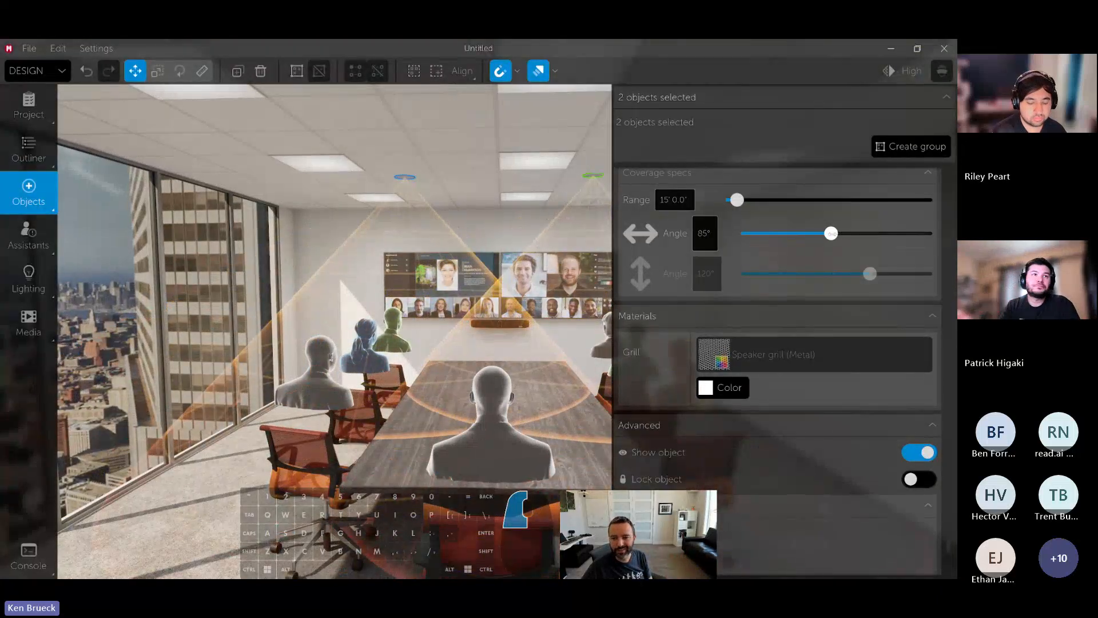
Inspect the two speakers' coverage of the table and seats from around the room, and turn the speaker coverage off
{"action": "left_click", "coordinate": [532, 269]}
{"action": "right_click_drag", "start_coordinate": [532, 269], "coordinate": [585, 279]}
{"action": "key", "text": "a"}
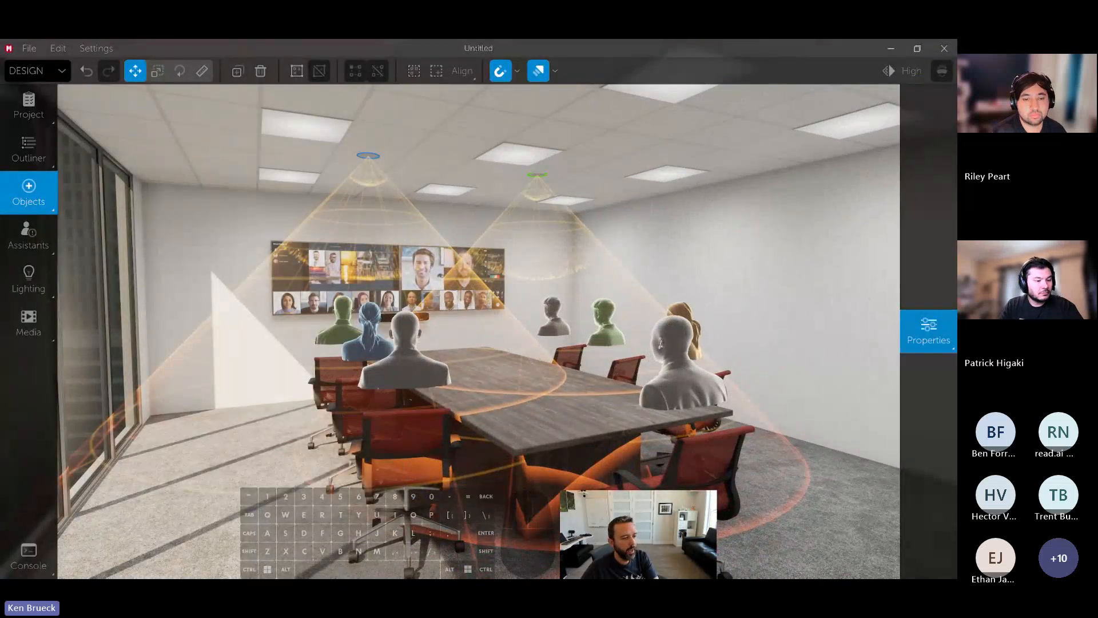
{"action": "key", "text": "w"}
{"action": "key", "text": "d"}
{"action": "right_click_drag", "start_coordinate": [584, 279], "coordinate": [533, 278]}
{"action": "key", "text": "s"}
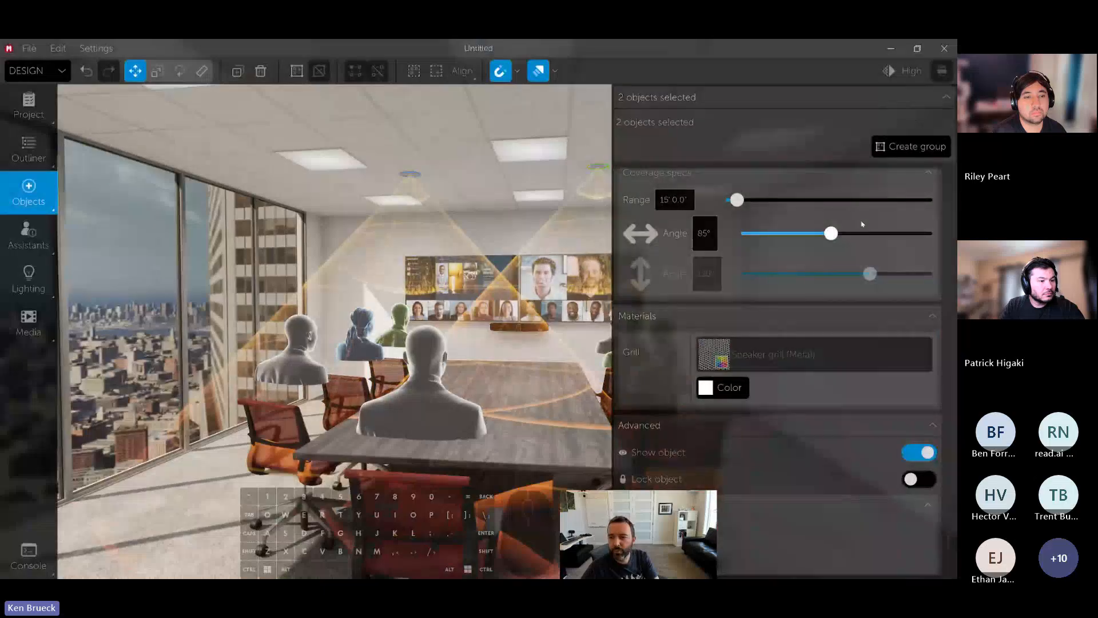
{"action": "scroll", "coordinate": [861, 224], "scroll_direction": "up", "scroll_amount": 3}
{"action": "left_click", "coordinate": [919, 207]}
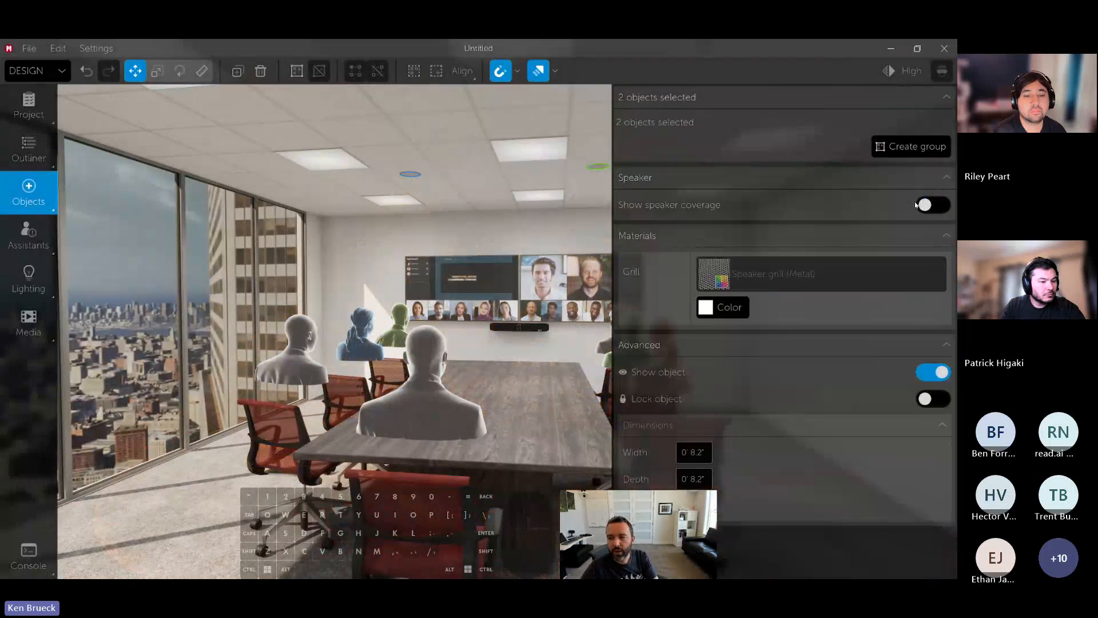
Save the project as med_example, taking a photo of the whole room from the back for it
{"action": "key", "text": "d"}
{"action": "right_click_drag", "start_coordinate": [578, 252], "coordinate": [467, 283]}
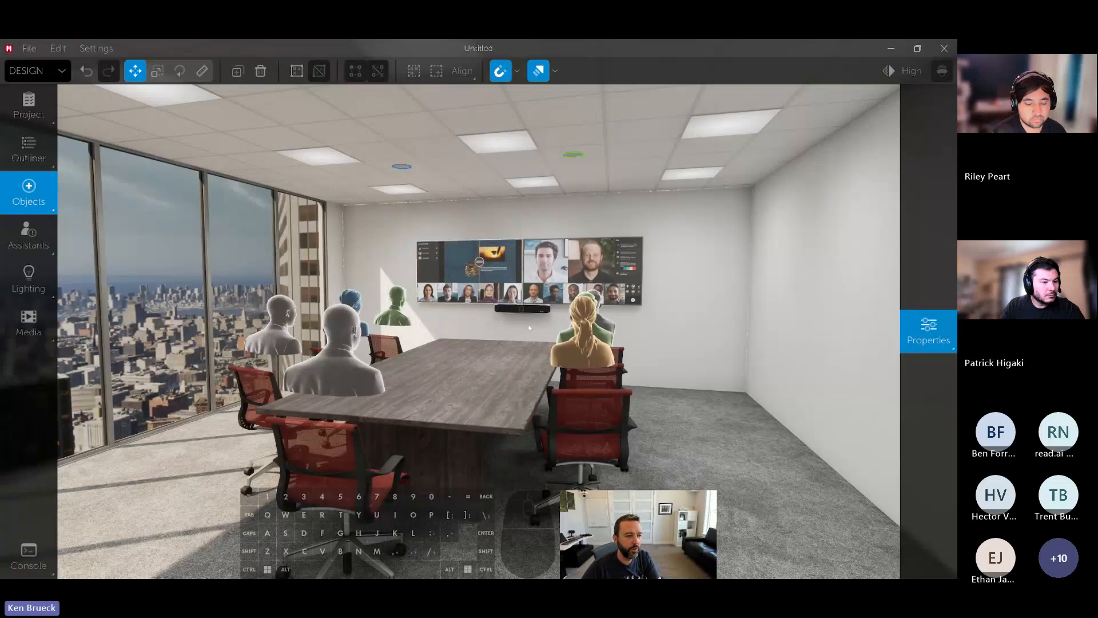
{"action": "left_click", "coordinate": [29, 48]}
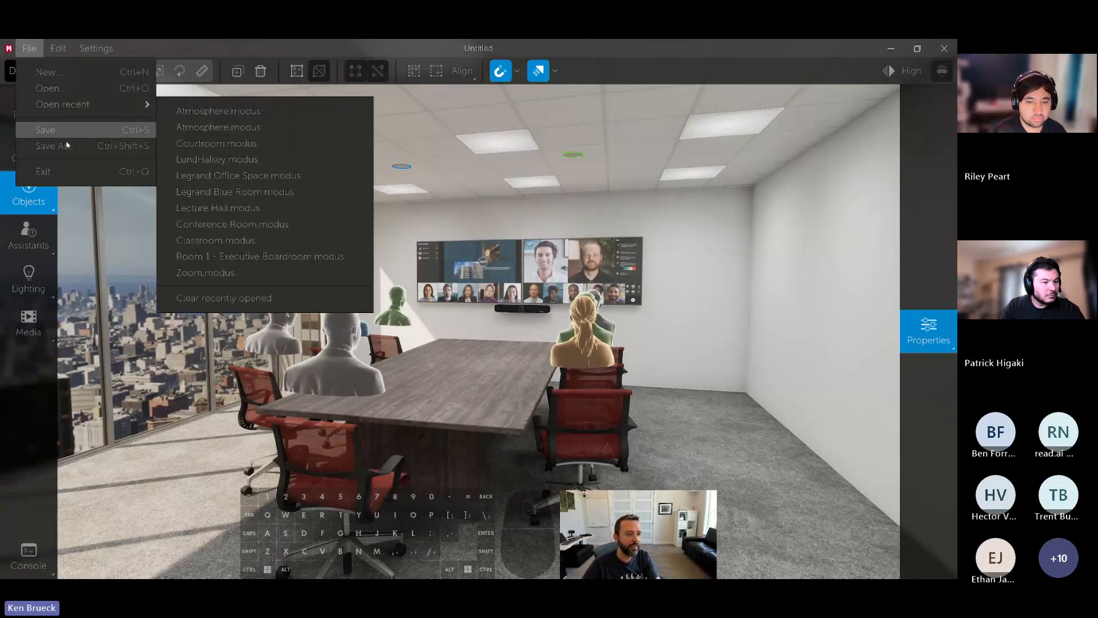
{"action": "left_click", "coordinate": [66, 145]}
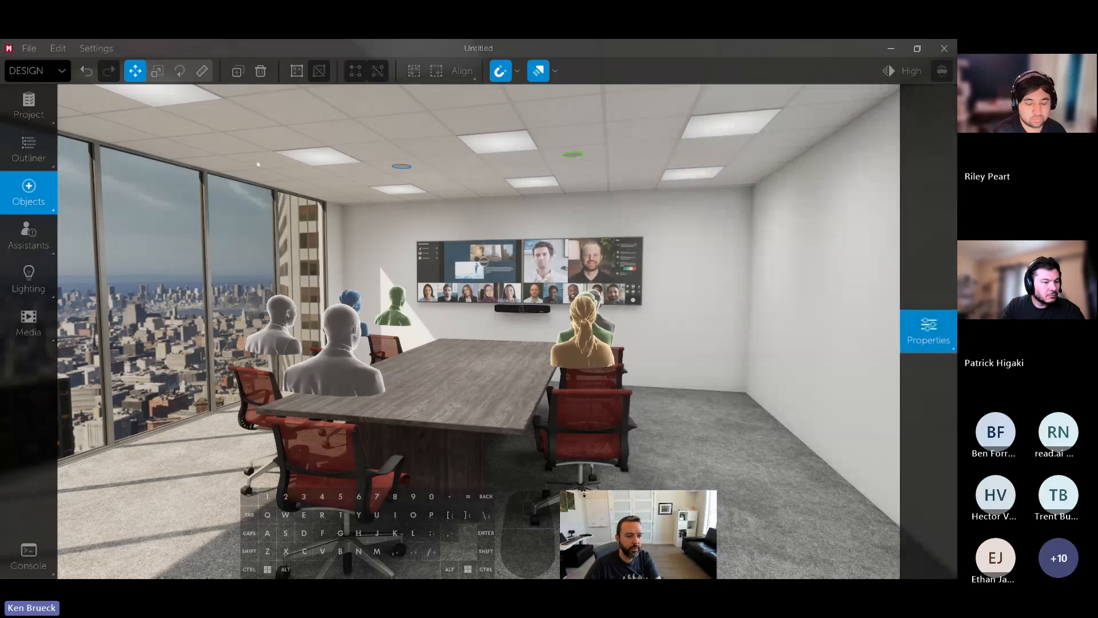
{"action": "left_click", "coordinate": [262, 172]}
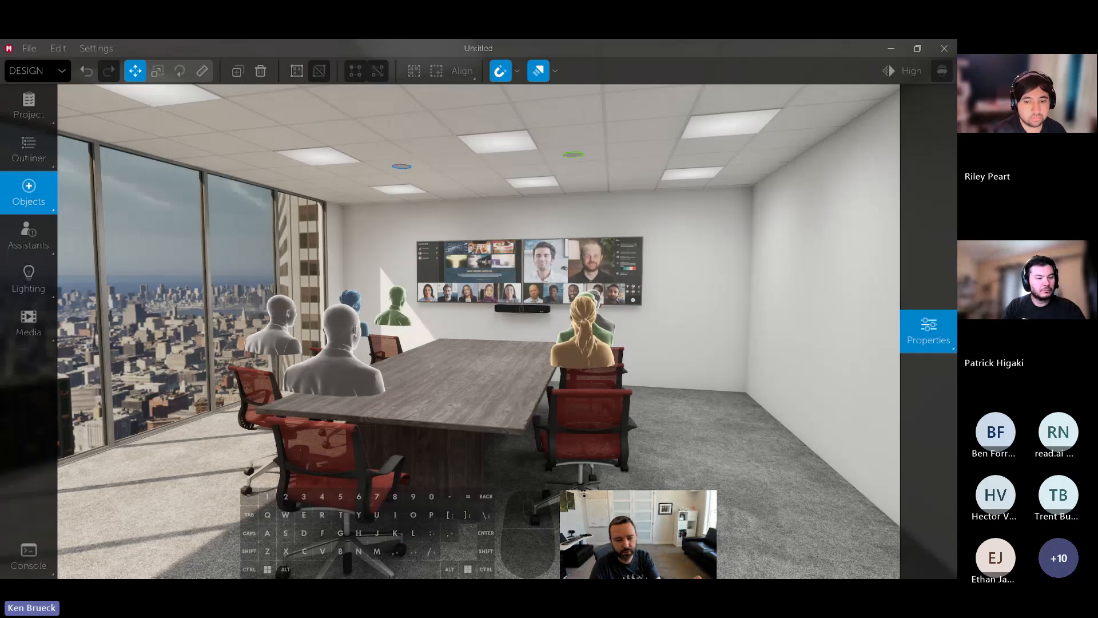
{"action": "key", "text": "ctrl+s"}
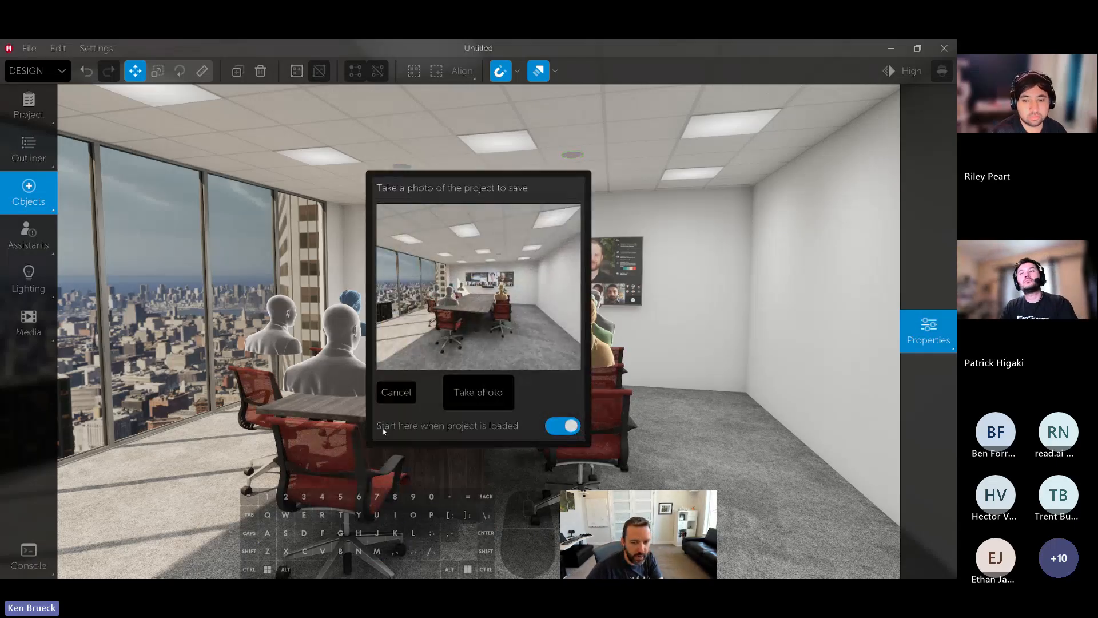
{"action": "left_click", "coordinate": [493, 396]}
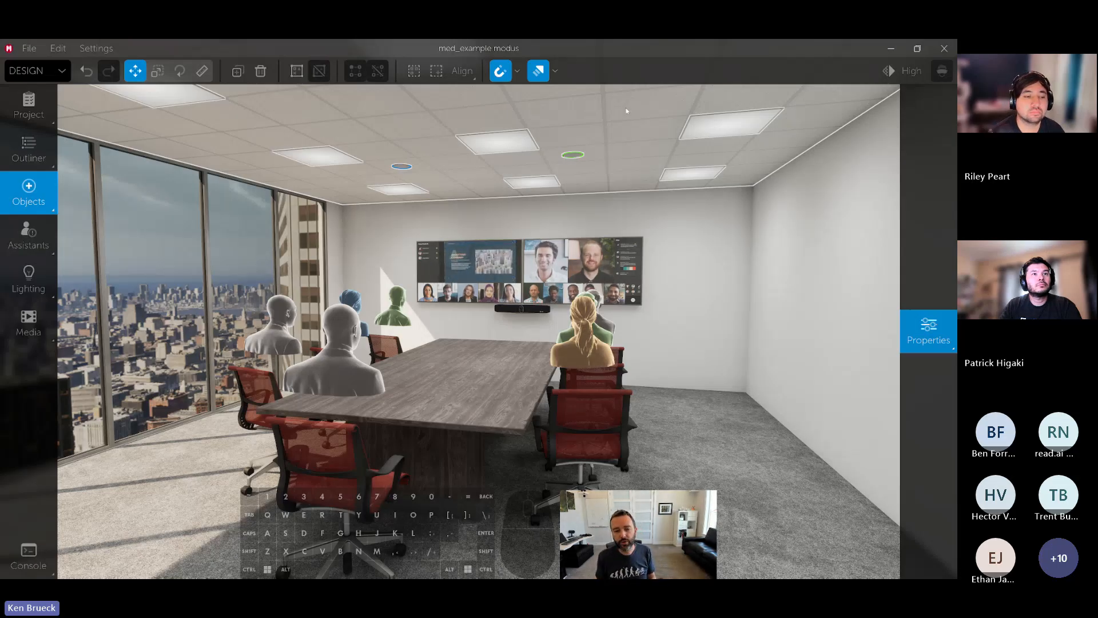
Change the project dimensions to a width of 16 feet, a length of 22 feet and a height of 10 feet
{"action": "right_click_drag", "start_coordinate": [626, 111], "coordinate": [486, 114]}
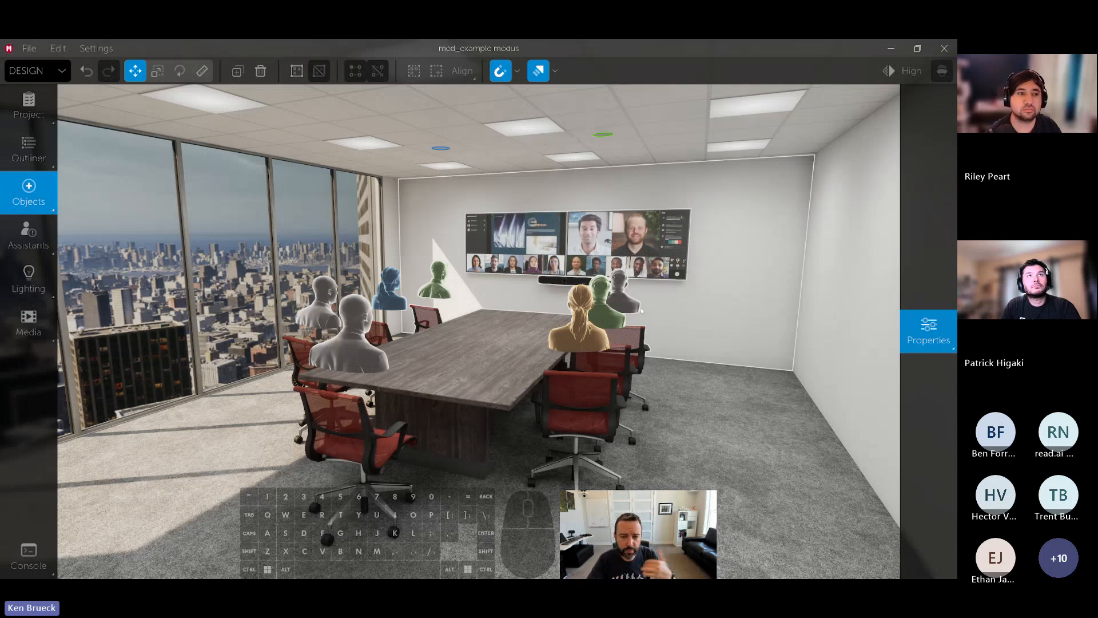
{"action": "mouse_move", "coordinate": [643, 312]}
{"action": "right_mouse_down"}
{"action": "mouse_move", "coordinate": [600, 317]}
{"action": "mouse_move", "coordinate": [643, 312]}
{"action": "right_mouse_up"}
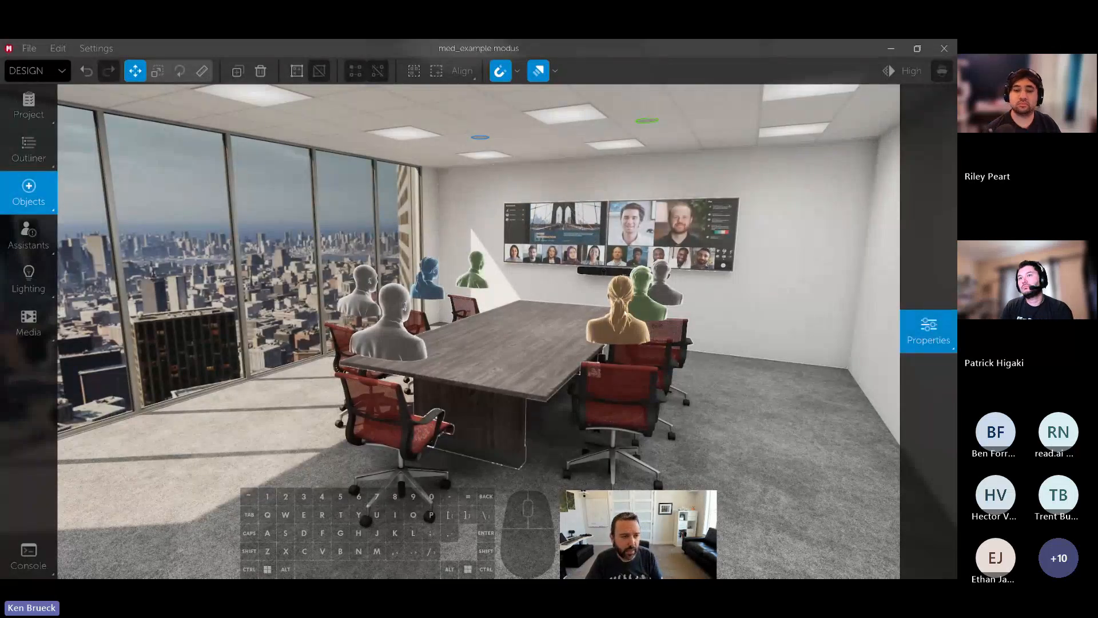
{"action": "left_click", "coordinate": [38, 102]}
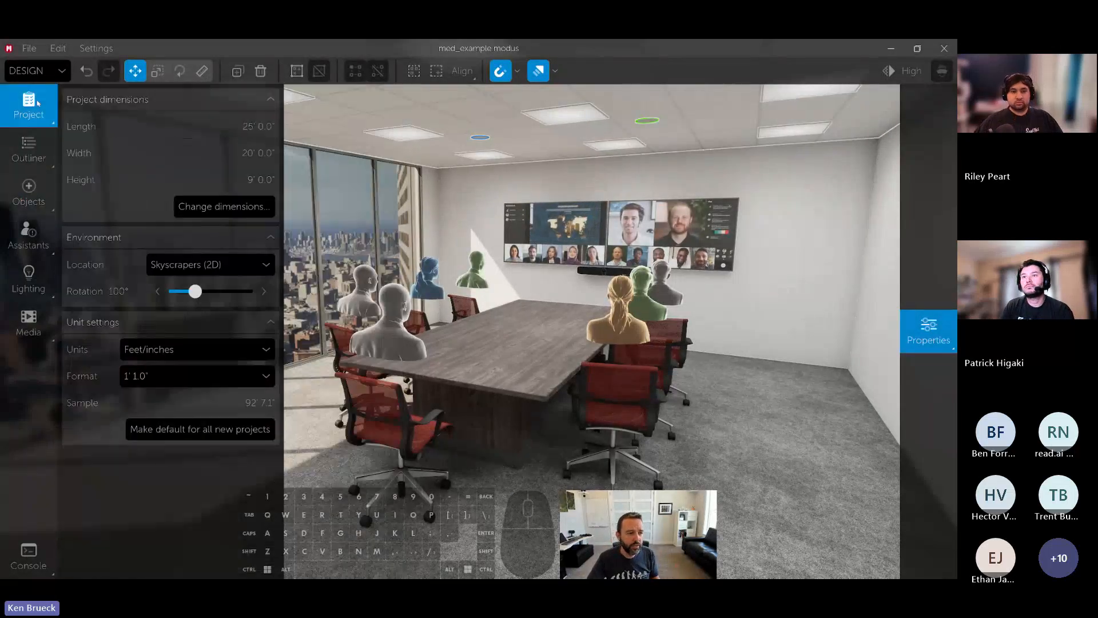
{"action": "left_click", "coordinate": [221, 207]}
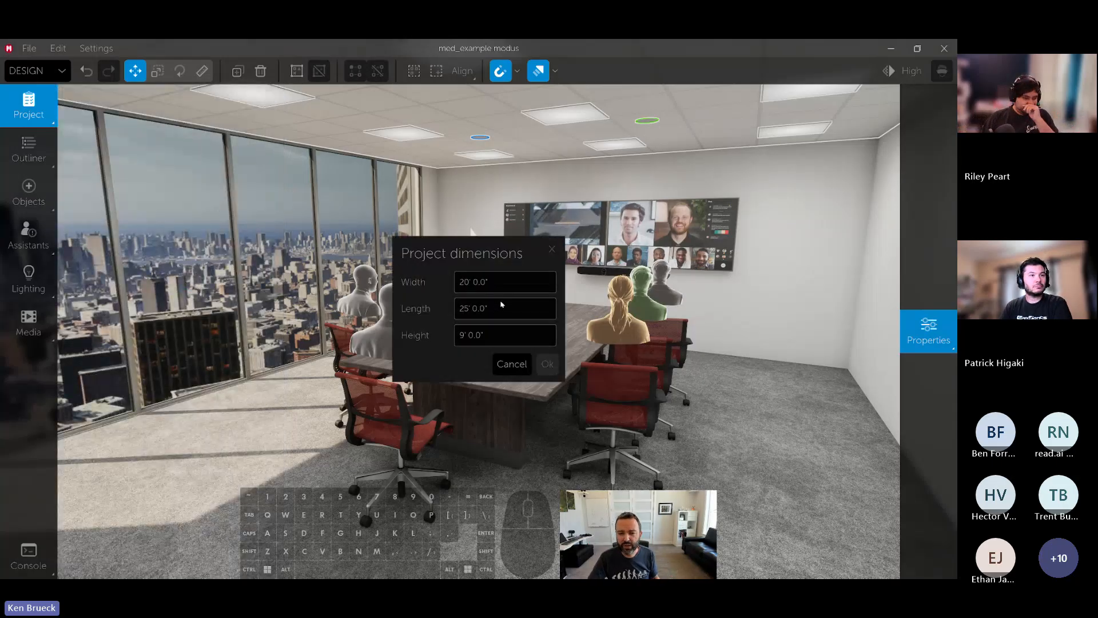
{"action": "left_click_drag", "start_coordinate": [499, 308], "coordinate": [450, 310]}
{"action": "type", "text": "22"}
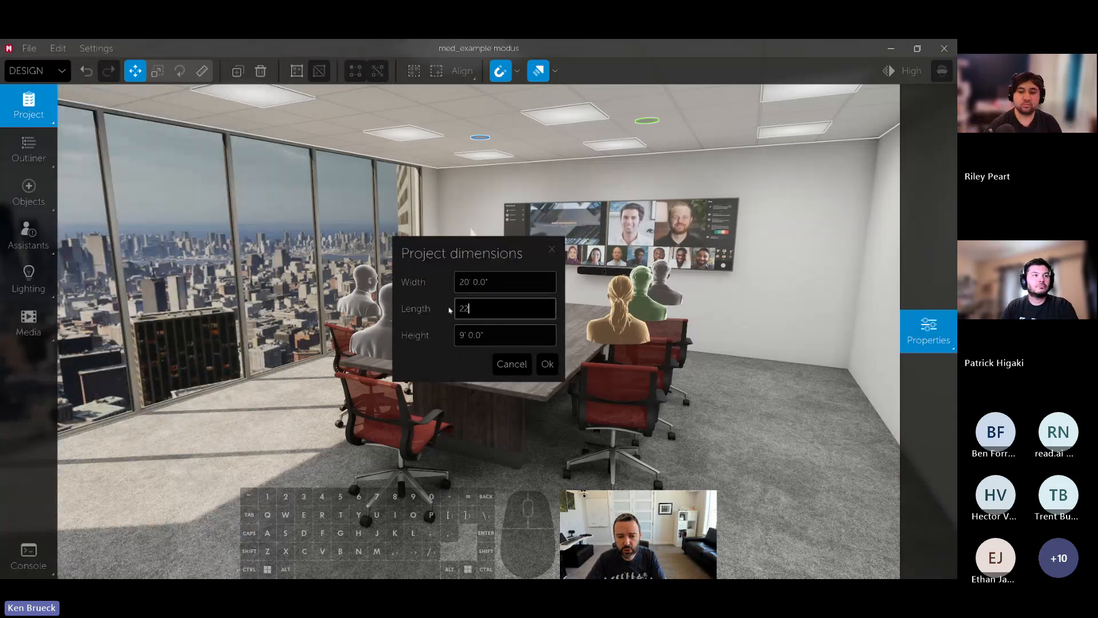
{"action": "key", "text": "shift+Tab"}
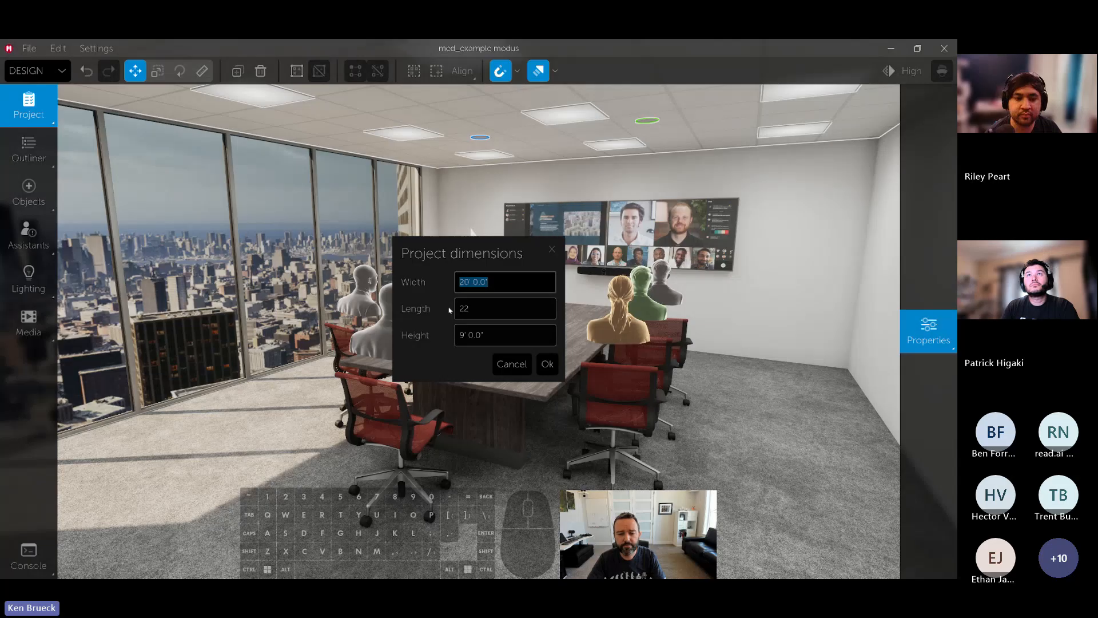
{"action": "type", "text": "16"}
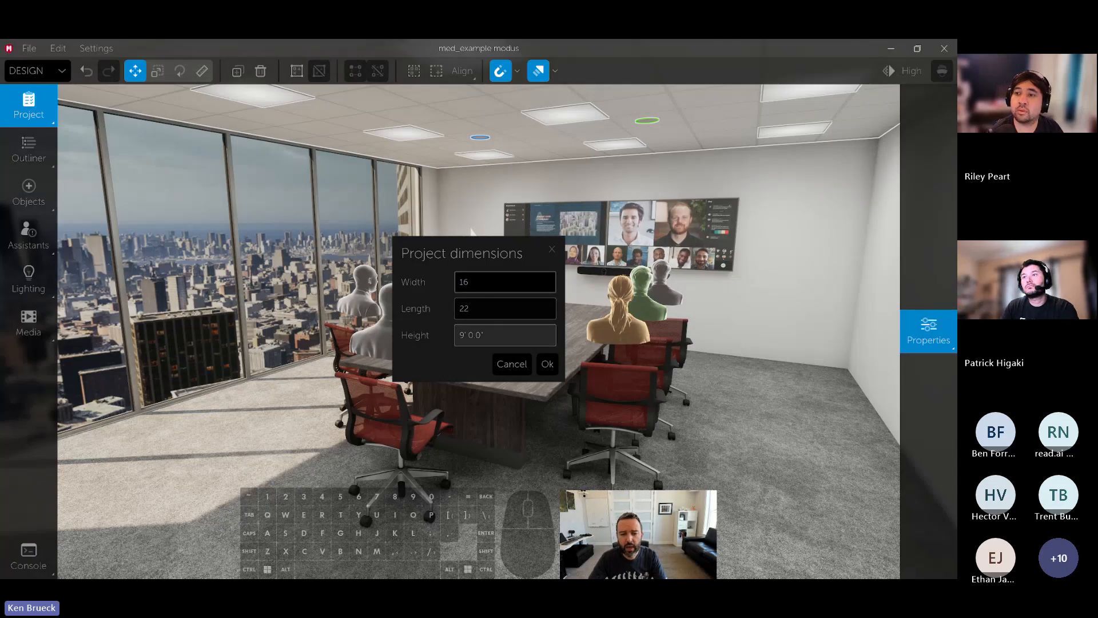
{"action": "left_click", "coordinate": [456, 336]}
{"action": "type", "text": "10"}
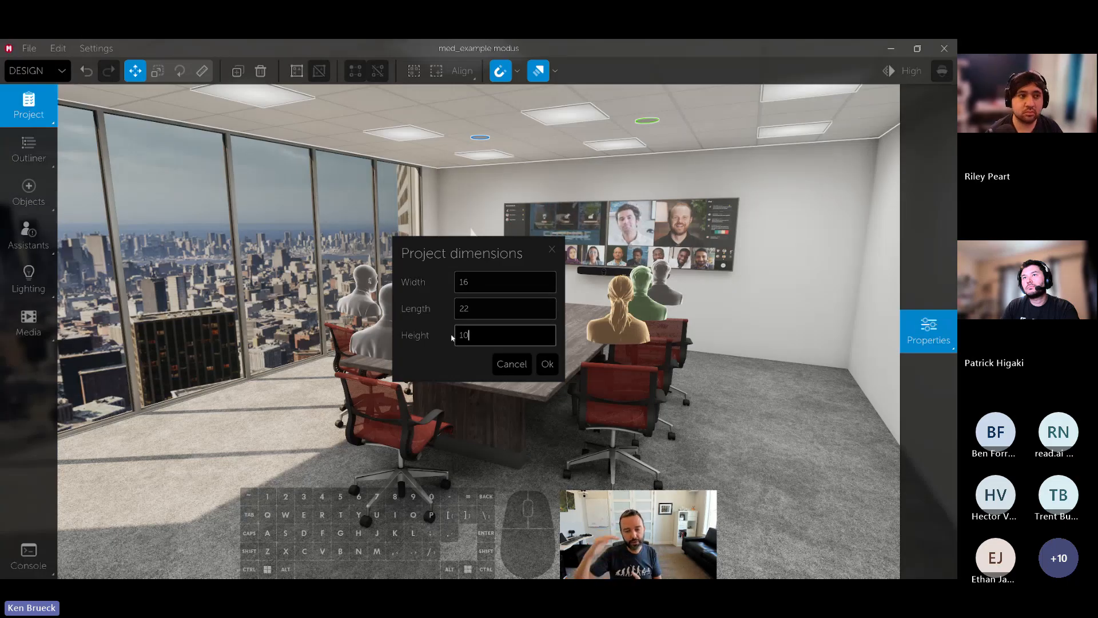
{"action": "left_click", "coordinate": [539, 364]}
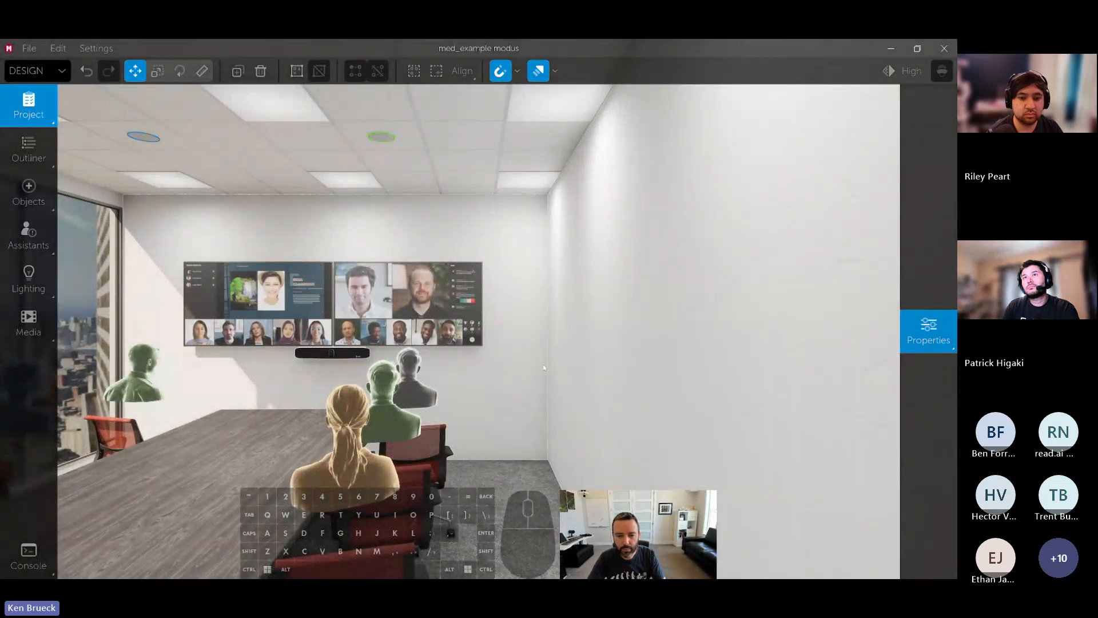
Move the glass door along its wall to about 1' 2" from the corner
{"action": "key", "text": "s"}
{"action": "right_click_drag", "start_coordinate": [479, 309], "coordinate": [754, 314]}
{"action": "key", "text": "a"}
{"action": "key", "text": "d"}
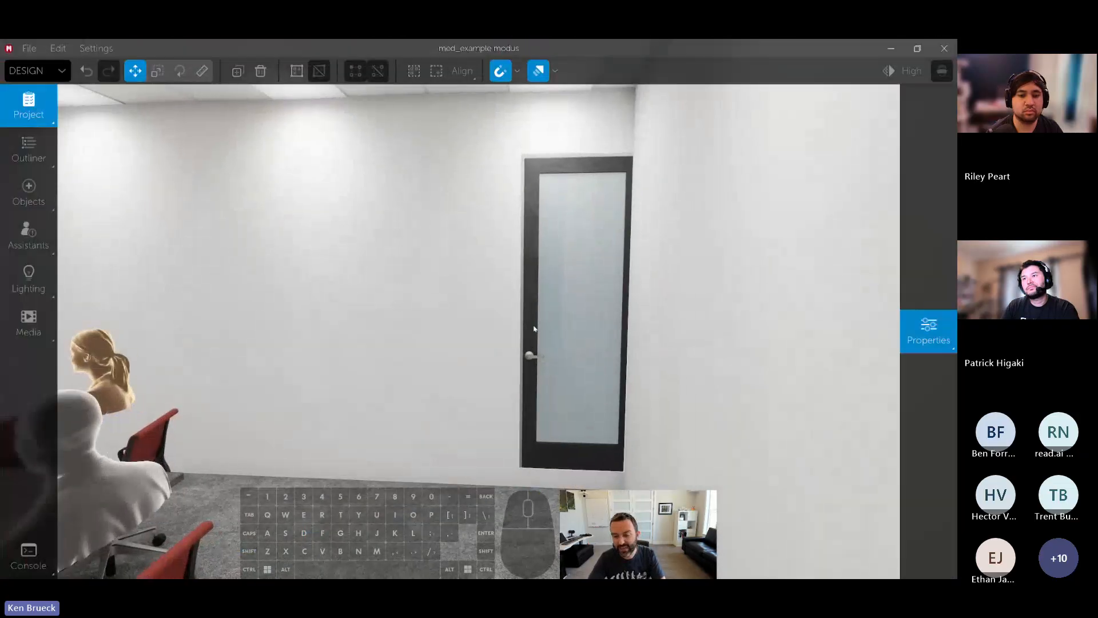
{"action": "left_click", "coordinate": [571, 269]}
{"action": "left_click_drag", "start_coordinate": [571, 270], "coordinate": [534, 284]}
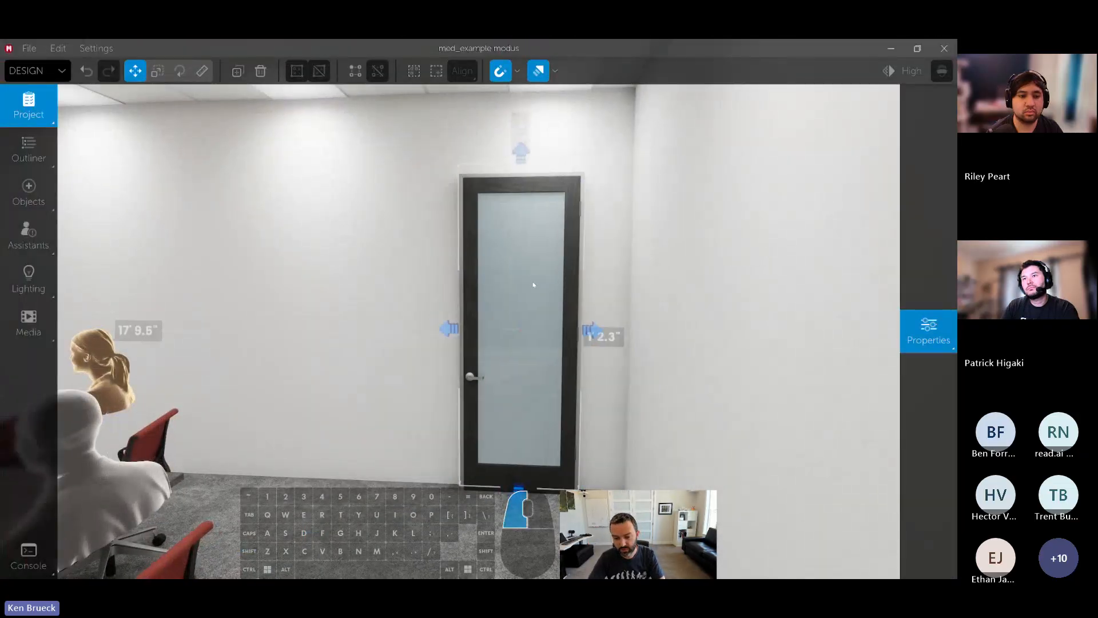
Resize the window wall to about 20' 2" wide and 10' high so it reaches from floor to ceiling
{"action": "key", "text": "w"}
{"action": "right_click_drag", "start_coordinate": [535, 284], "coordinate": [166, 285]}
{"action": "key", "text": "d"}
{"action": "key", "text": "space"}
{"action": "key", "text": "s"}
{"action": "left_click", "coordinate": [534, 284]}
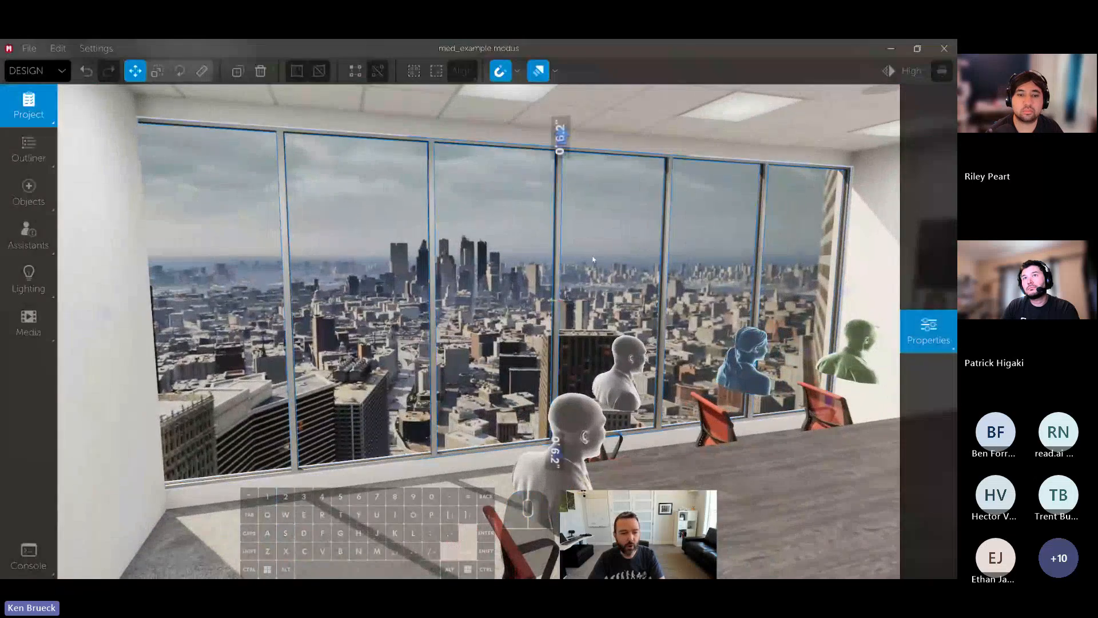
{"action": "key", "text": "r"}
{"action": "left_click_drag", "start_coordinate": [107, 312], "coordinate": [167, 303], "text": "shift"}
{"action": "right_click_drag", "start_coordinate": [576, 181], "coordinate": [576, 131]}
{"action": "left_click_drag", "start_coordinate": [563, 190], "coordinate": [565, 169], "text": "shift"}
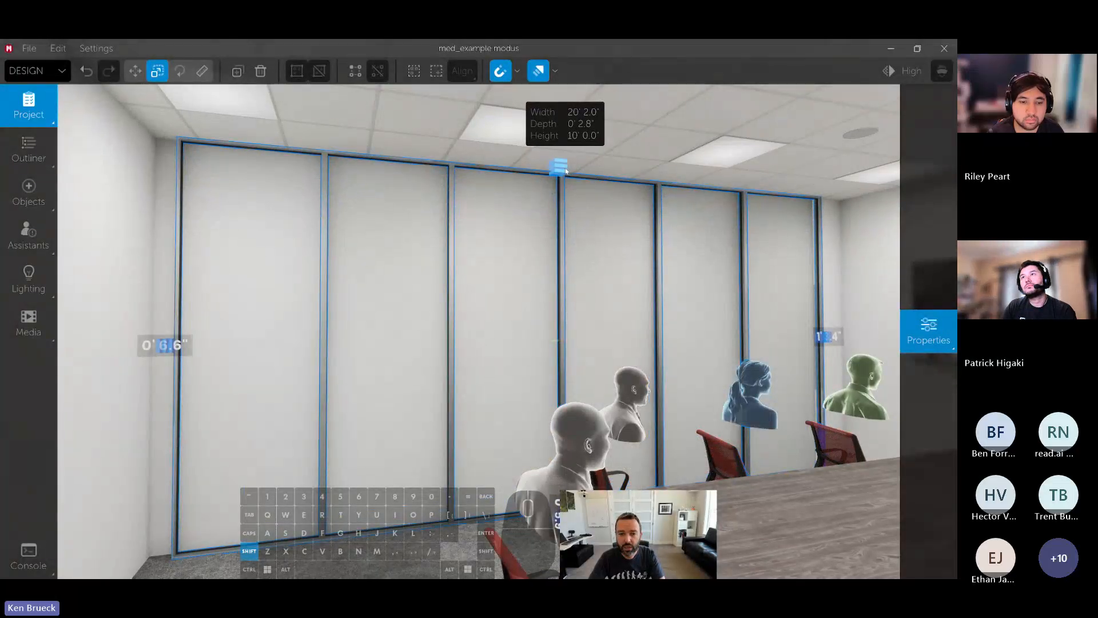
Remove the ceiling light array's column beside the whiteboard-side solid wall and shift the remaining two columns toward the room's centre
{"action": "right_click_drag", "start_coordinate": [565, 170], "coordinate": [669, 182]}
{"action": "left_click", "coordinate": [725, 190]}
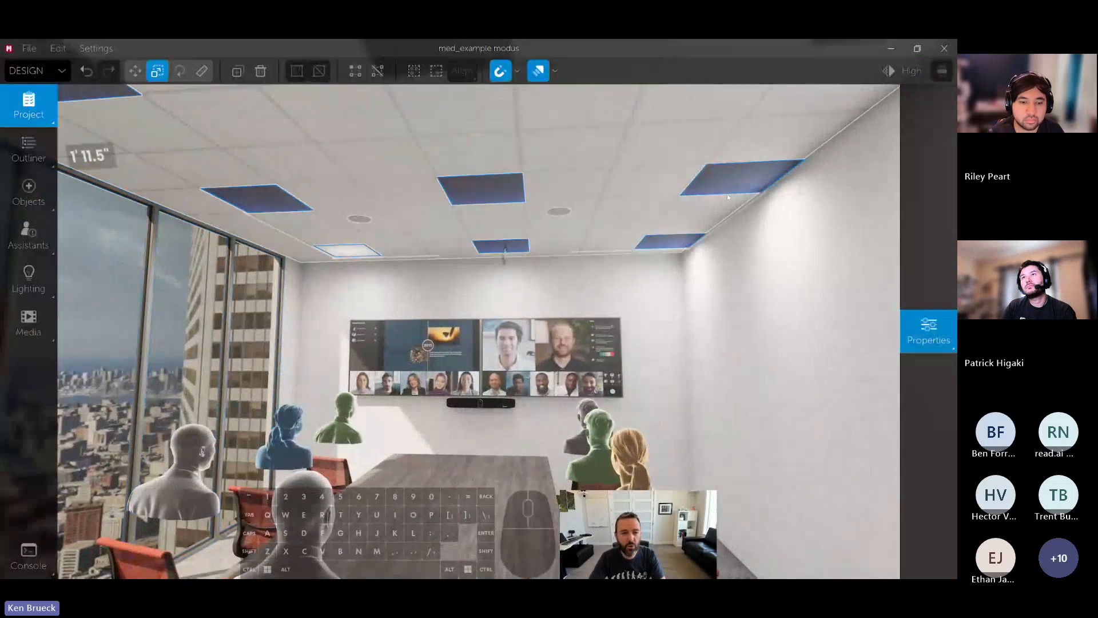
{"action": "right_click_drag", "start_coordinate": [730, 199], "coordinate": [718, 166]}
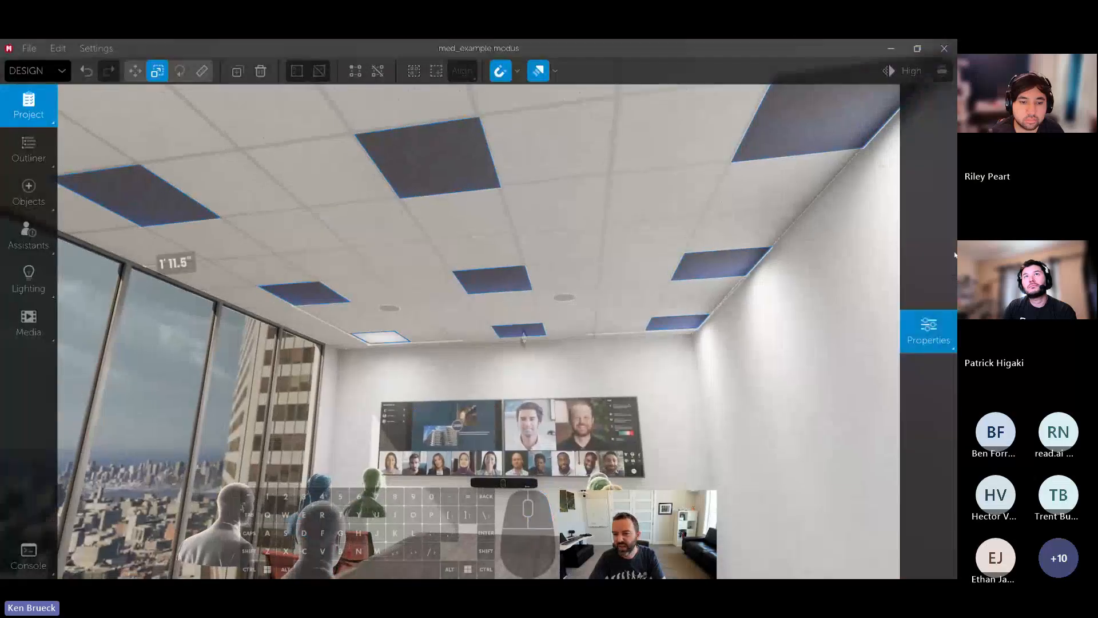
{"action": "left_click", "coordinate": [924, 330]}
{"action": "key", "text": "w"}
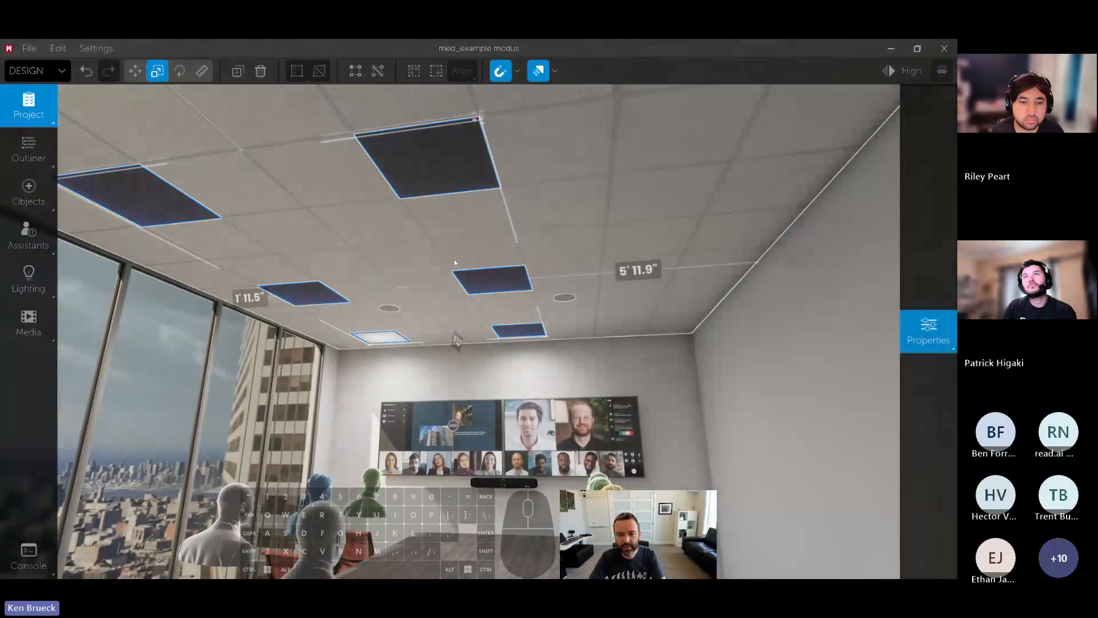
{"action": "left_click_drag", "start_coordinate": [536, 279], "coordinate": [605, 272]}
{"action": "right_click_drag", "start_coordinate": [605, 273], "coordinate": [503, 320]}
{"action": "key", "text": "w"}
{"action": "key", "text": "a"}
{"action": "key", "text": "w"}
{"action": "key", "text": "d"}
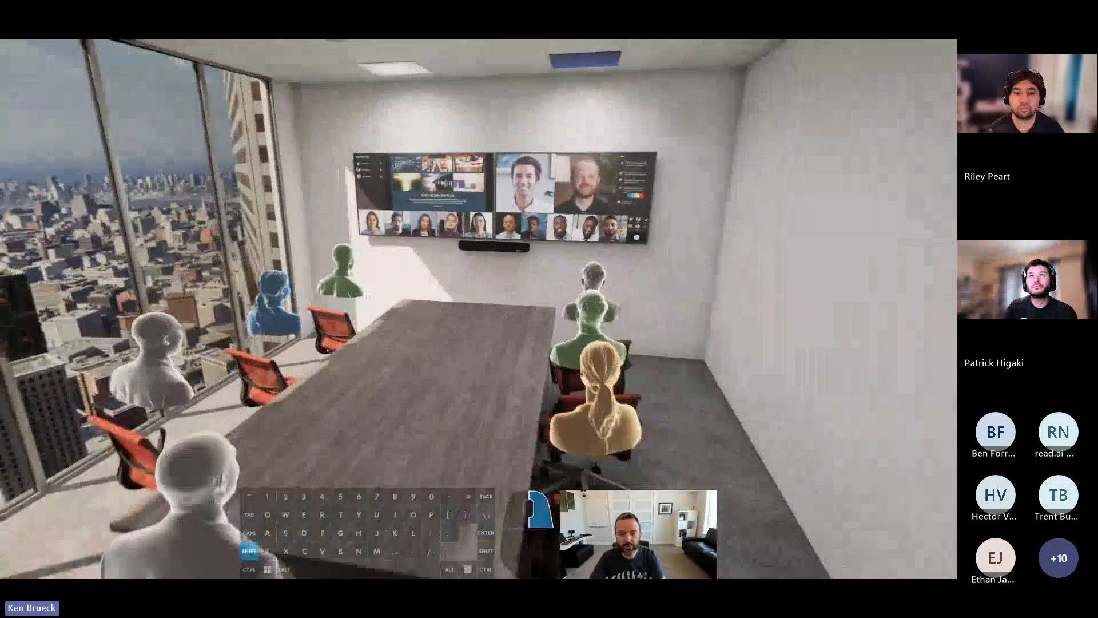
Change the material of the wall behind the displays to American beech
{"action": "mouse_move", "coordinate": [628, 275]}
{"action": "right_mouse_down", "text": "shift"}
{"action": "mouse_move", "coordinate": [594, 274]}
{"action": "mouse_move", "coordinate": [627, 274]}
{"action": "right_mouse_up", "text": "shift"}
{"action": "left_click", "coordinate": [683, 294]}
{"action": "left_click", "coordinate": [921, 326]}
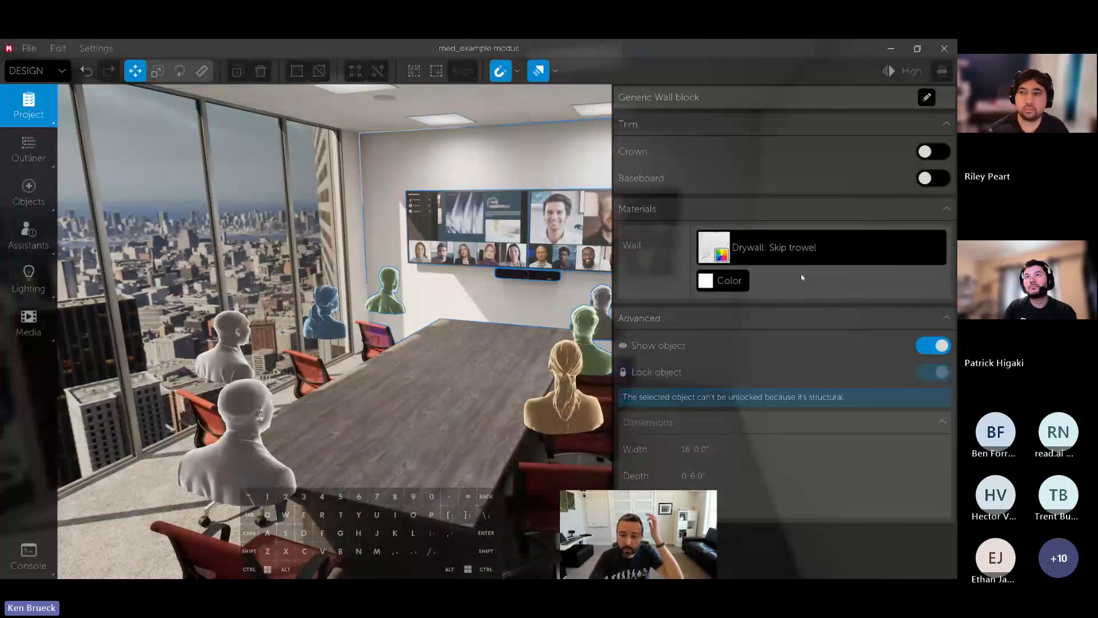
{"action": "left_click", "coordinate": [777, 256]}
{"action": "left_click", "coordinate": [709, 221]}
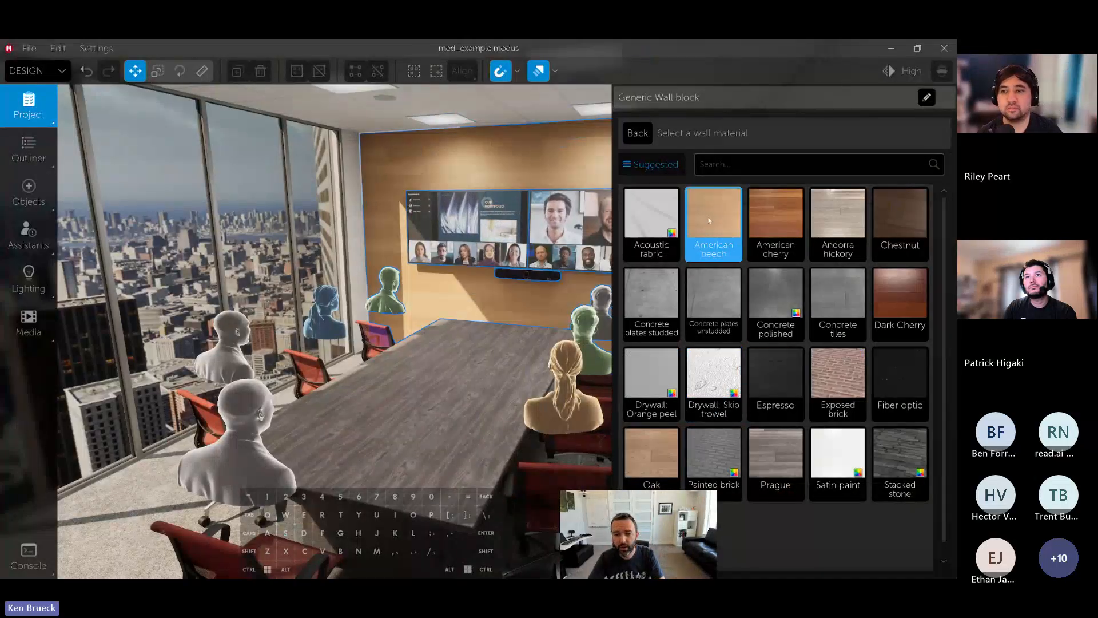
Search the objects for "white" and place a Multi-Purpose Board on the long wall opposite the windows
{"action": "right_click_drag", "start_coordinate": [474, 284], "coordinate": [532, 284]}
{"action": "key", "text": "a"}
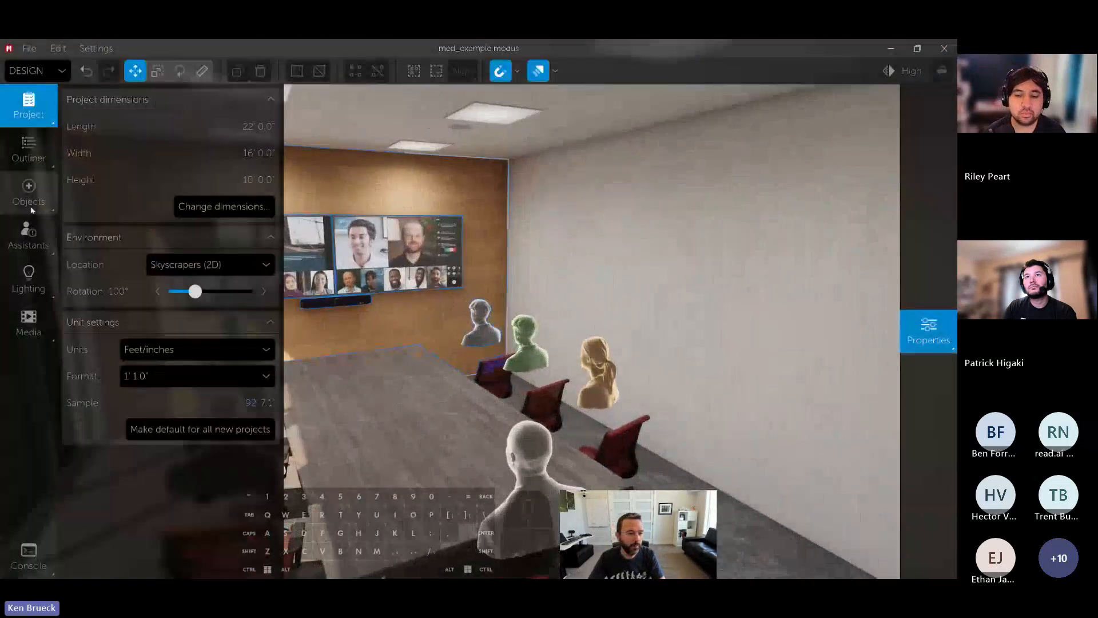
{"action": "left_click", "coordinate": [28, 194]}
{"action": "type", "text": "white"}
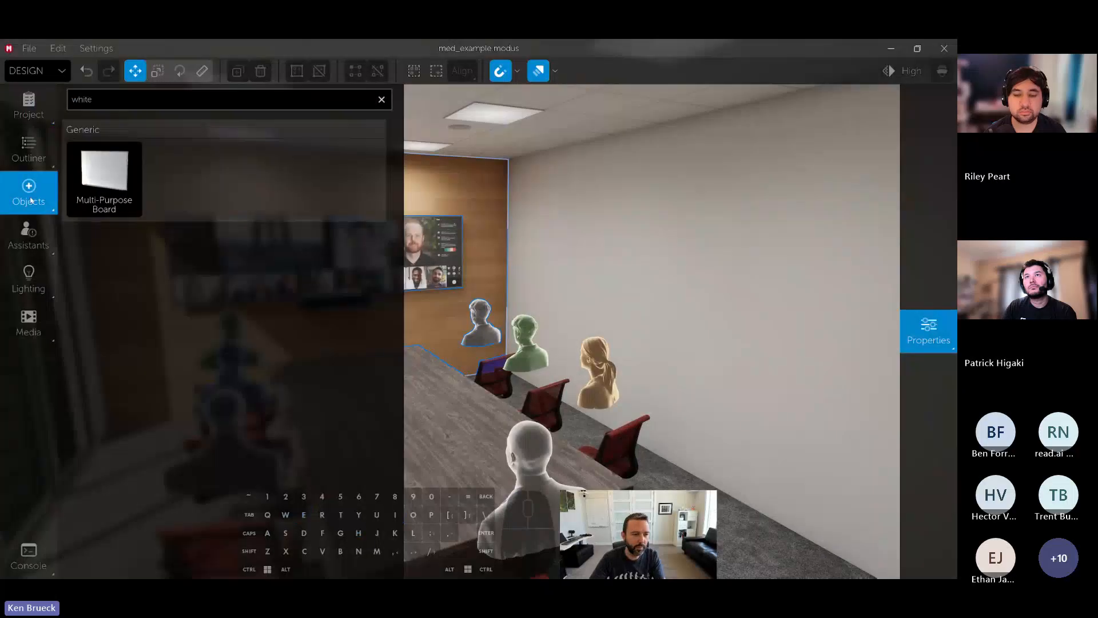
{"action": "left_click_drag", "start_coordinate": [104, 182], "coordinate": [711, 302]}
Try the Limber Maple laminate on the floor, and set the flooring material to Madagascar
{"action": "left_click", "coordinate": [686, 483]}
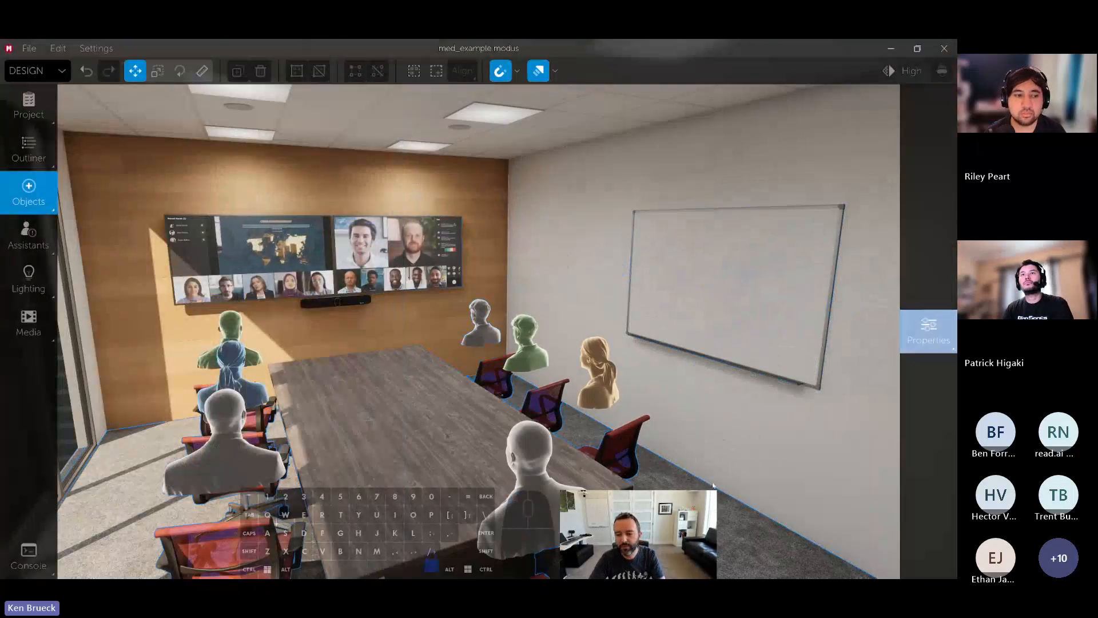
{"action": "left_click", "coordinate": [925, 332]}
{"action": "left_click", "coordinate": [742, 156]}
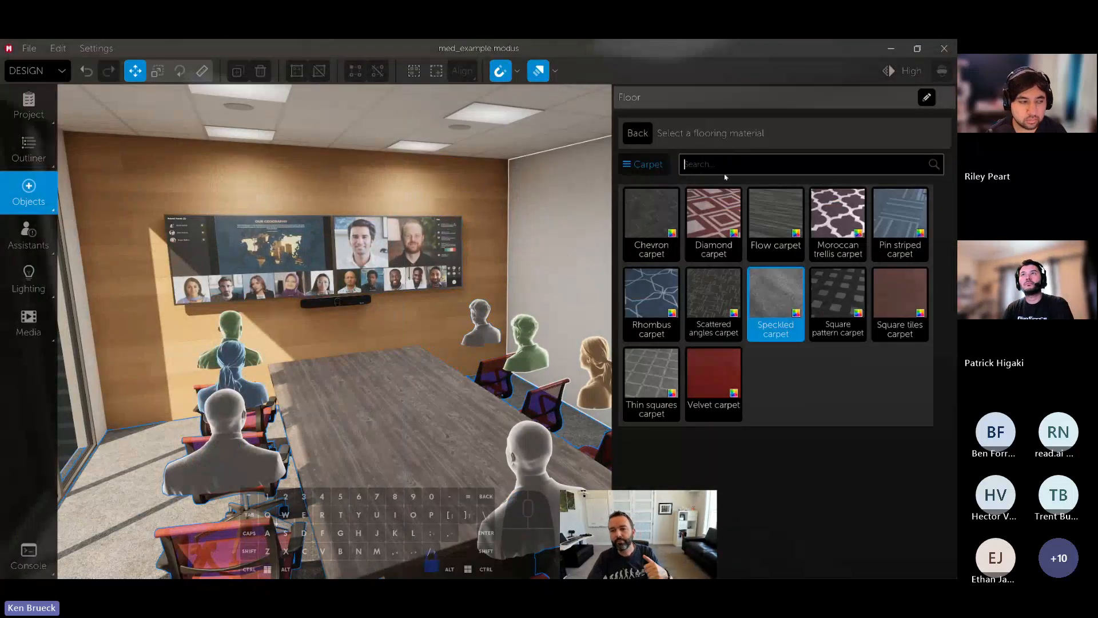
{"action": "left_click", "coordinate": [634, 138]}
{"action": "left_click", "coordinate": [732, 170]}
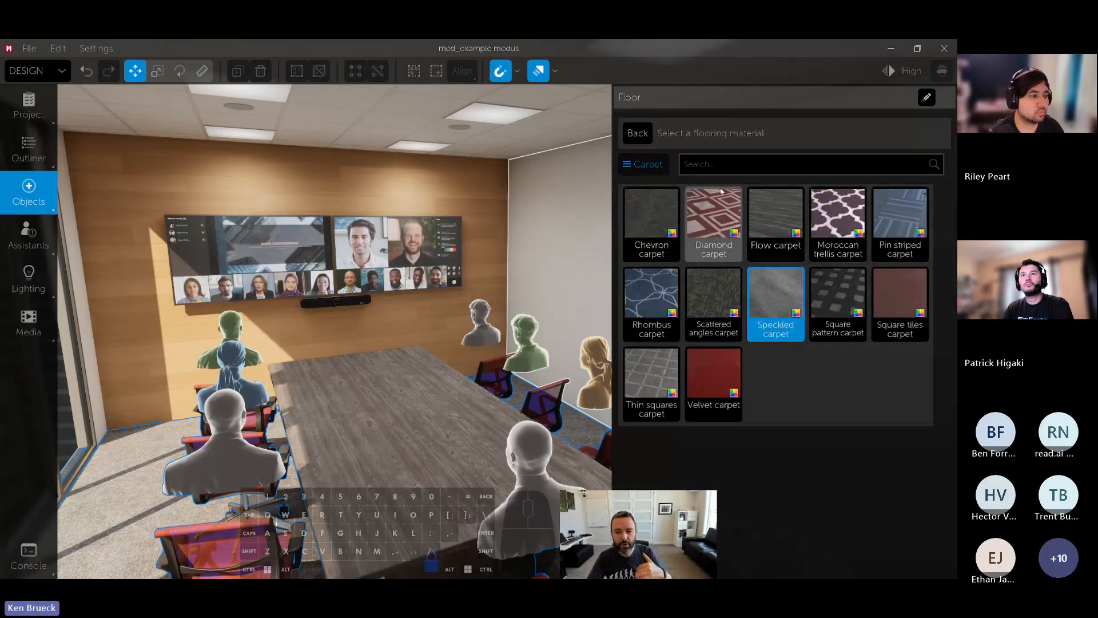
{"action": "left_click", "coordinate": [643, 164]}
{"action": "left_click", "coordinate": [660, 160]}
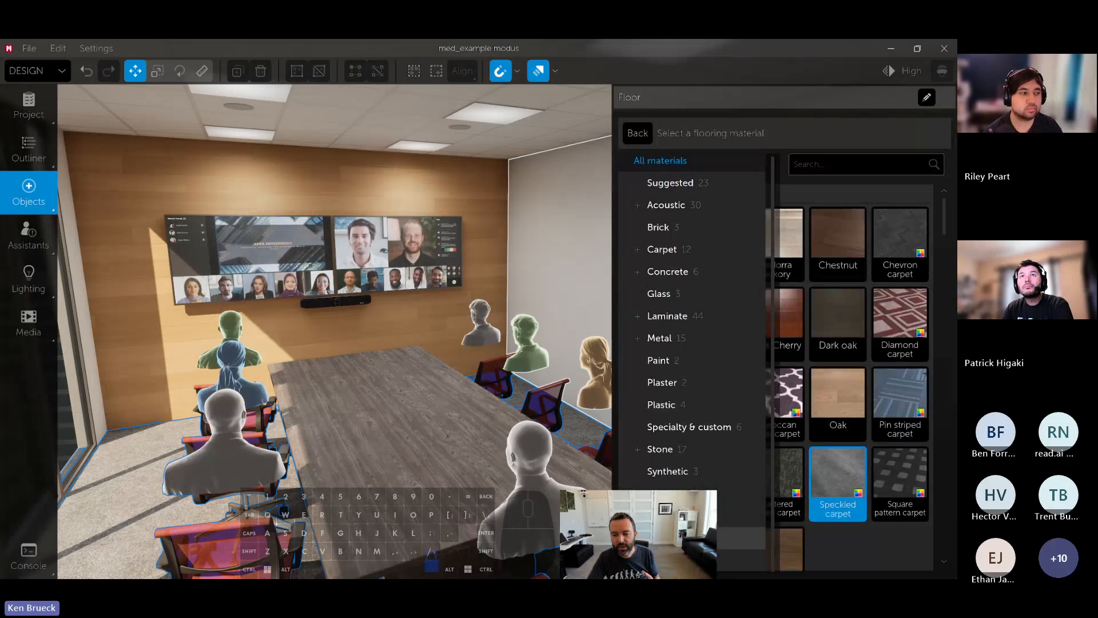
{"action": "left_click", "coordinate": [668, 315]}
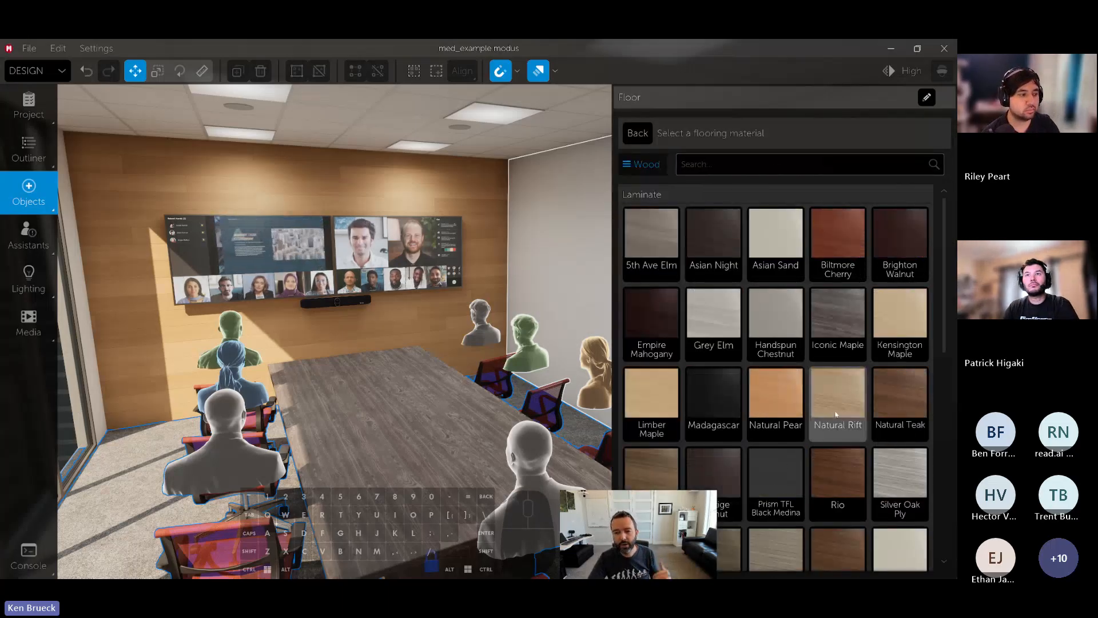
{"action": "left_click", "coordinate": [658, 403]}
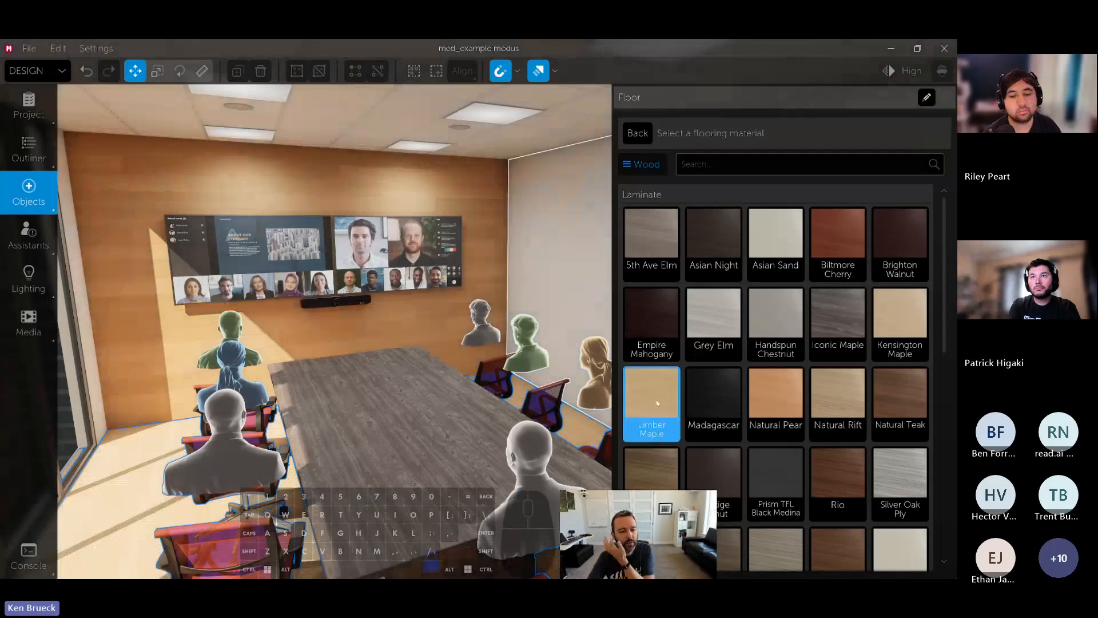
{"action": "left_click", "coordinate": [707, 405]}
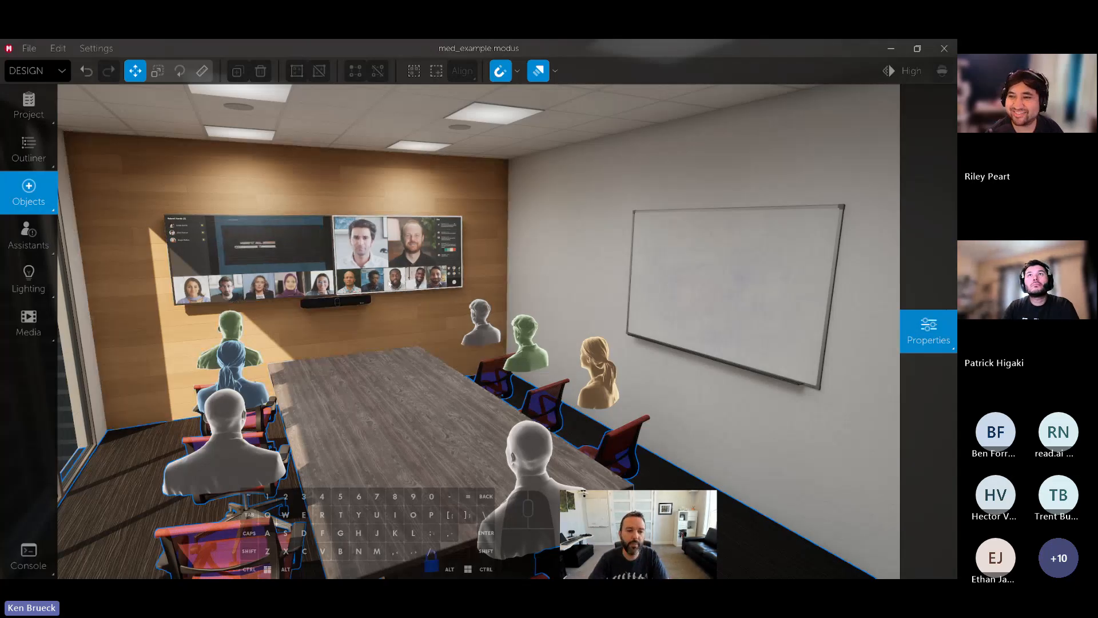
Select the video bar and the left display, and inspect the display wall and seating from several viewpoints
{"action": "key", "text": "w"}
{"action": "right_click_drag", "start_coordinate": [446, 313], "coordinate": [446, 313]}
{"action": "left_click", "coordinate": [507, 328]}
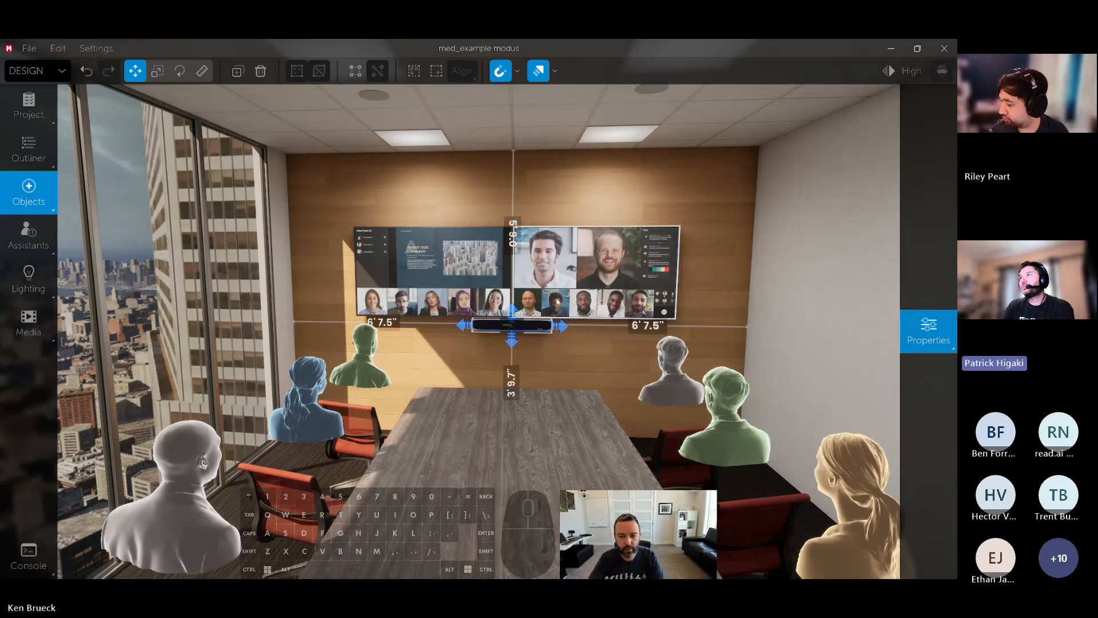
{"action": "left_click", "coordinate": [557, 302]}
{"action": "left_click", "coordinate": [472, 280]}
{"action": "key", "text": "s"}
{"action": "mouse_move", "coordinate": [472, 337]}
{"action": "right_mouse_down"}
{"action": "mouse_move", "coordinate": [416, 338]}
{"action": "mouse_move", "coordinate": [474, 338]}
{"action": "right_mouse_up"}
{"action": "key", "text": "d"}
{"action": "key", "text": "a"}
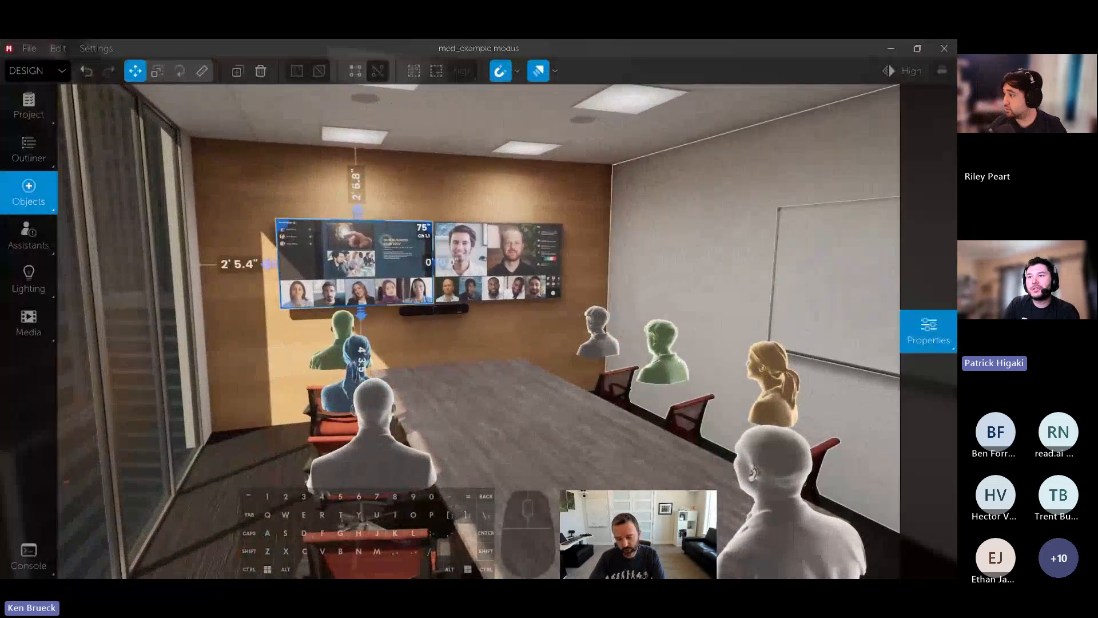
{"action": "key", "text": "s"}
{"action": "right_click_drag", "start_coordinate": [572, 420], "coordinate": [575, 422]}
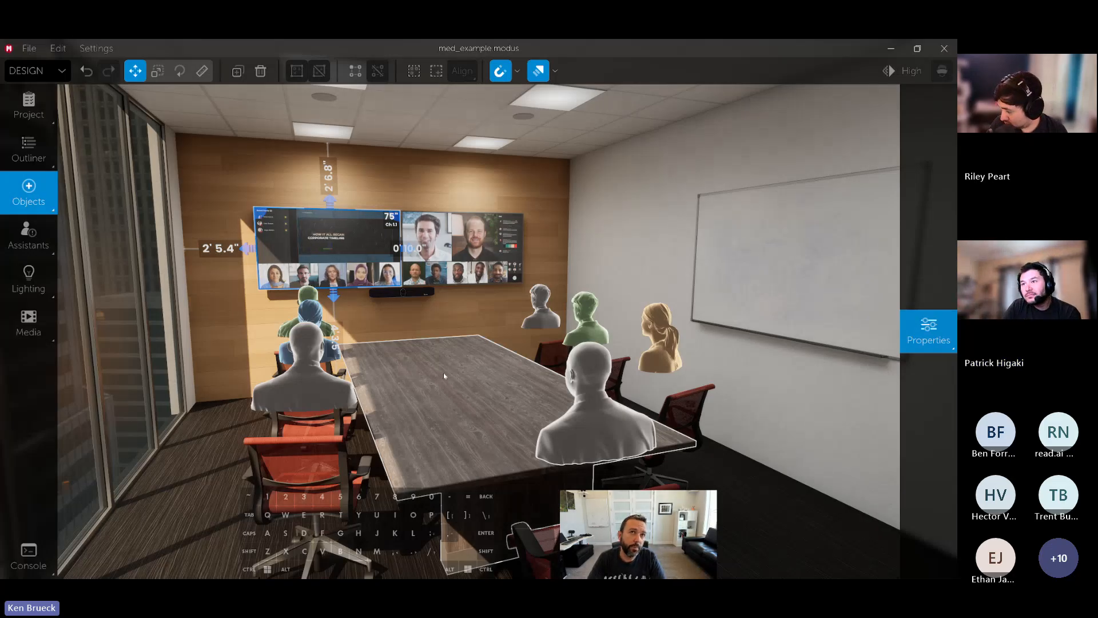
{"action": "key", "text": "a"}
{"action": "key", "text": "s"}
{"action": "right_click_drag", "start_coordinate": [457, 380], "coordinate": [457, 380]}
{"action": "key", "text": "d"}
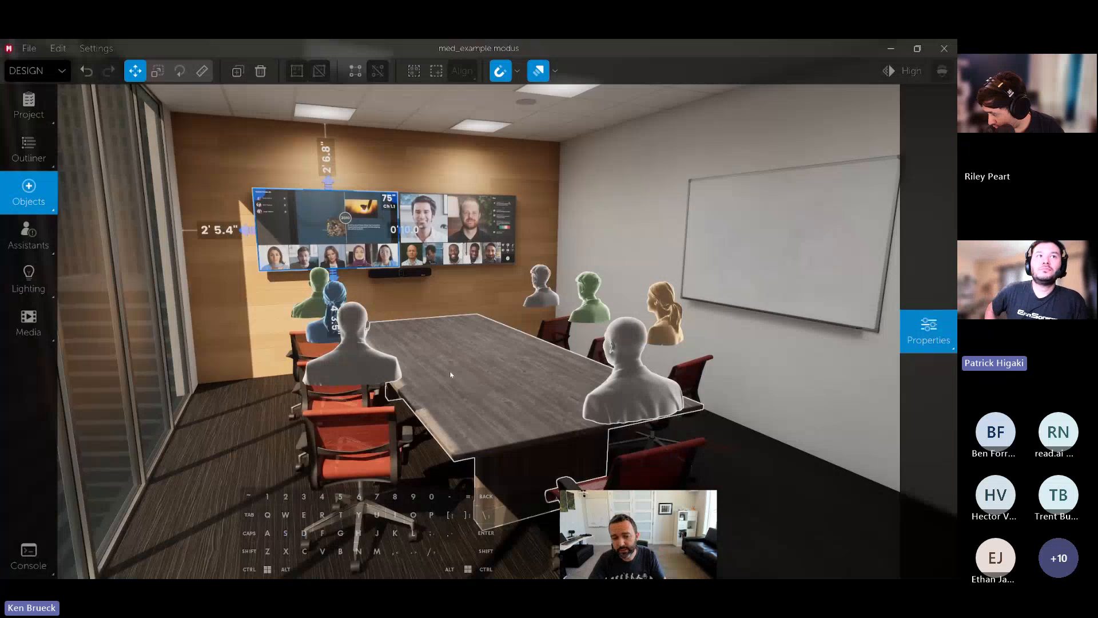
Turn on screen sight lines for all people and nudge the left display to about 2' 6.1" from the window side and the ceiling
{"action": "left_click", "coordinate": [29, 236]}
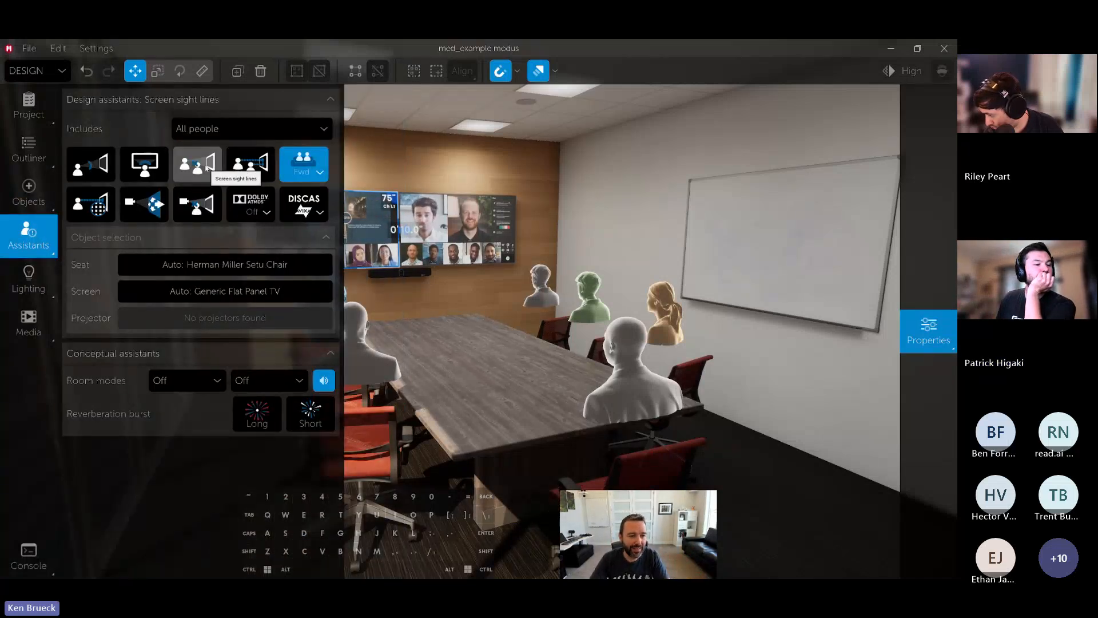
{"action": "left_click", "coordinate": [200, 169]}
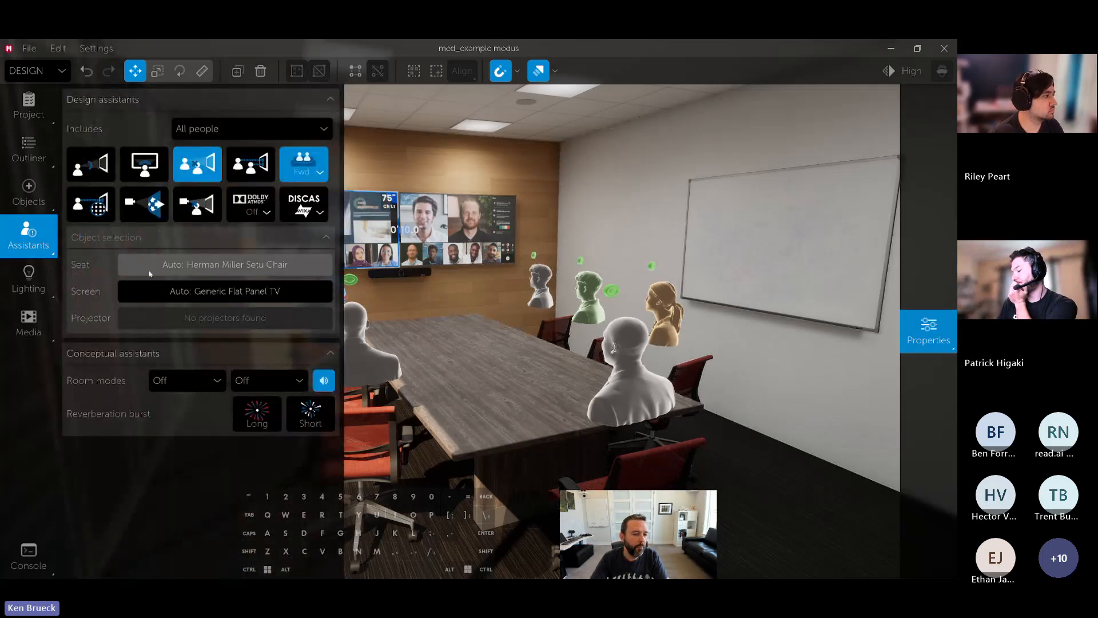
{"action": "left_click", "coordinate": [152, 294]}
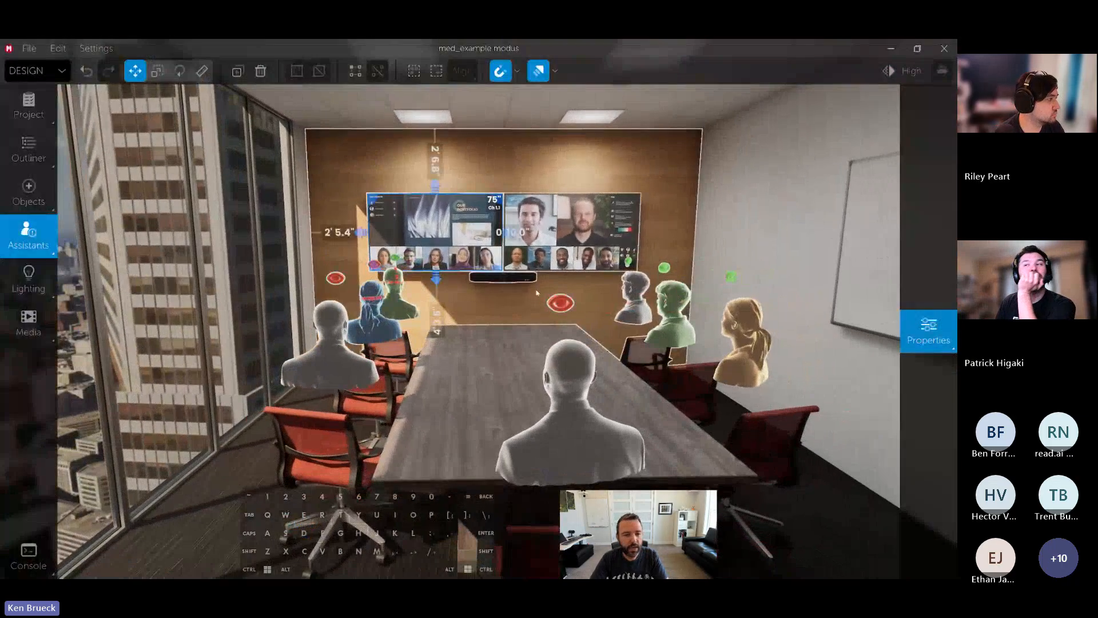
{"action": "left_click", "coordinate": [46, 244]}
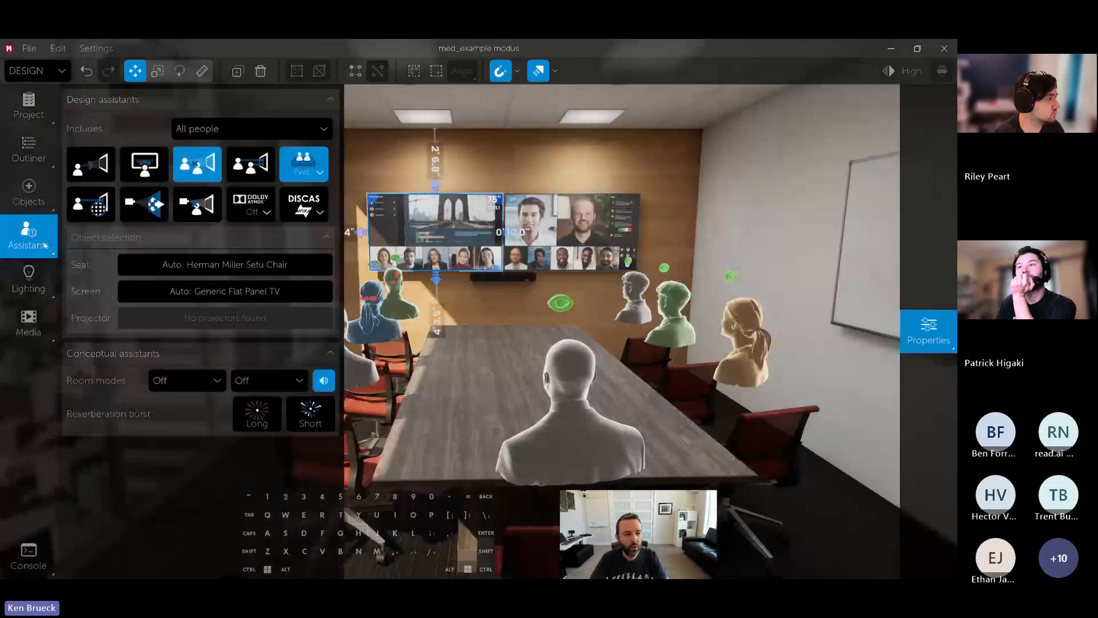
{"action": "left_click", "coordinate": [229, 215]}
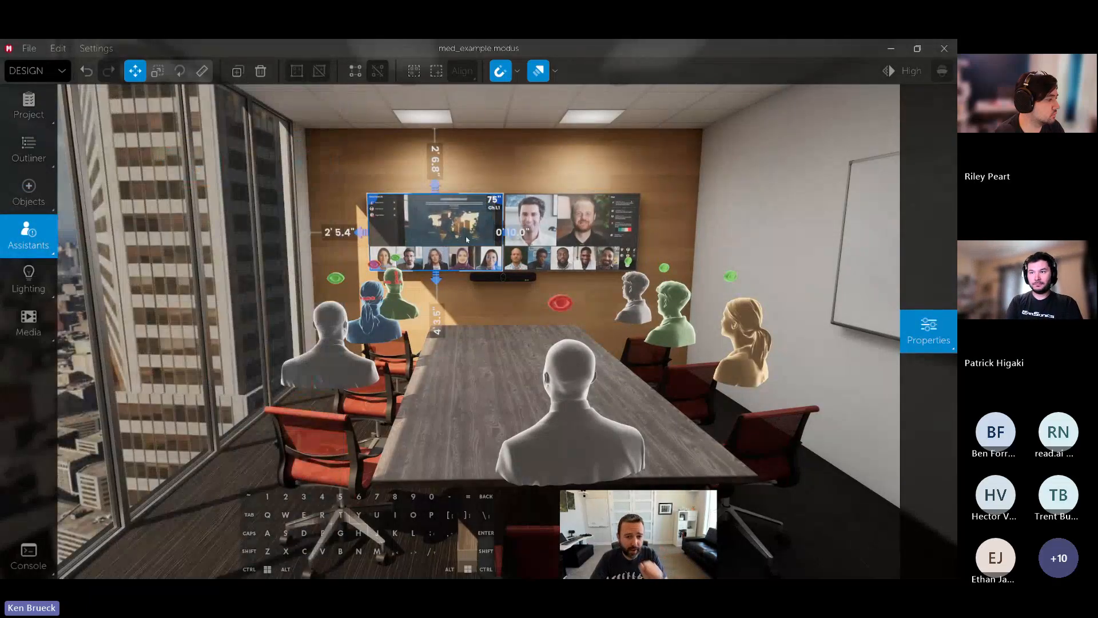
{"action": "mouse_move", "coordinate": [467, 239]}
{"action": "left_mouse_down"}
{"action": "mouse_move", "coordinate": [355, 197]}
{"action": "mouse_move", "coordinate": [423, 183]}
{"action": "mouse_move", "coordinate": [659, 181]}
{"action": "mouse_move", "coordinate": [515, 241]}
{"action": "mouse_move", "coordinate": [835, 254]}
{"action": "mouse_move", "coordinate": [343, 185]}
{"action": "mouse_move", "coordinate": [451, 236]}
{"action": "left_mouse_up"}
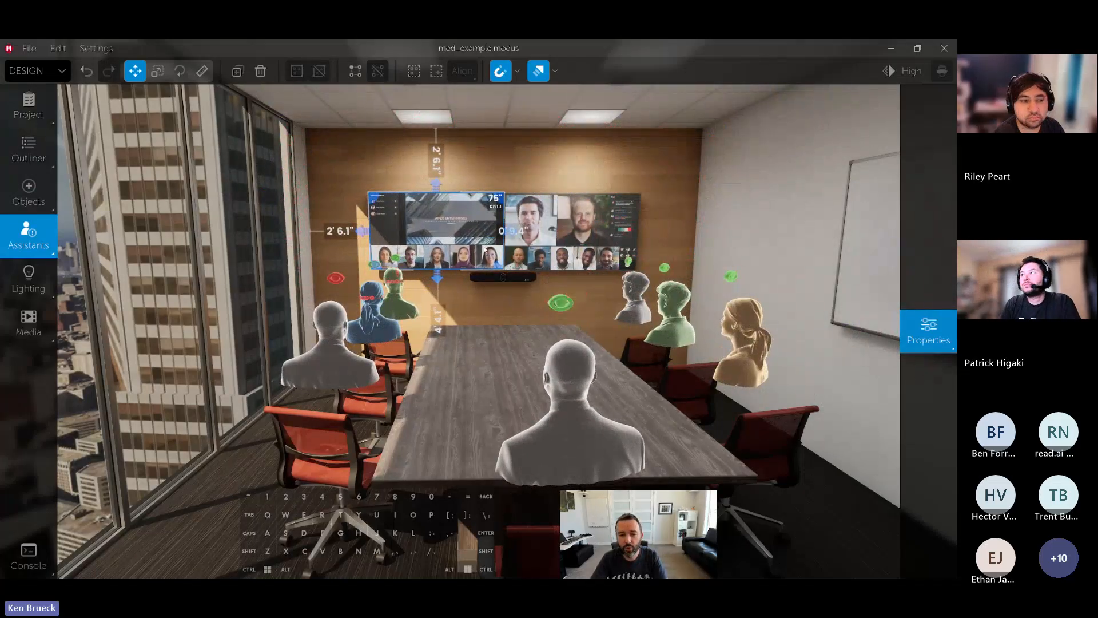
Examine the screen sight lines from behind the side seats and from the back of the table
{"action": "key", "text": "w"}
{"action": "key", "text": "d"}
{"action": "right_click_drag", "start_coordinate": [485, 250], "coordinate": [361, 251]}
{"action": "key", "text": "w"}
{"action": "key", "text": "d"}
{"action": "key", "text": "s"}
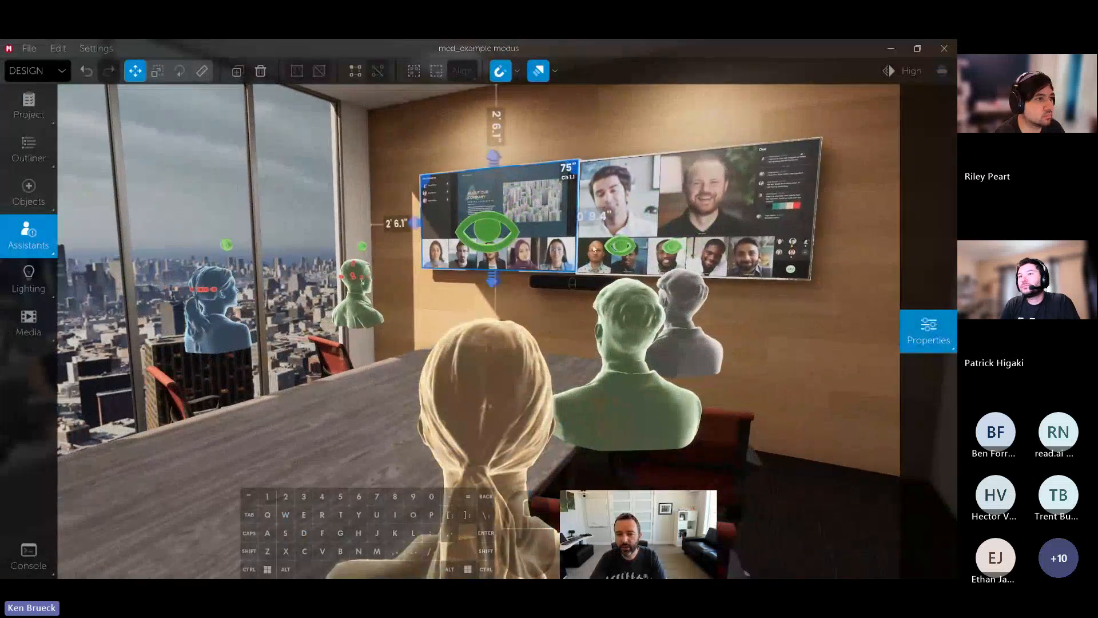
{"action": "key", "text": "a"}
{"action": "right_click_drag", "start_coordinate": [594, 249], "coordinate": [598, 287]}
{"action": "key", "text": "s"}
{"action": "key", "text": "d"}
{"action": "key", "text": "s"}
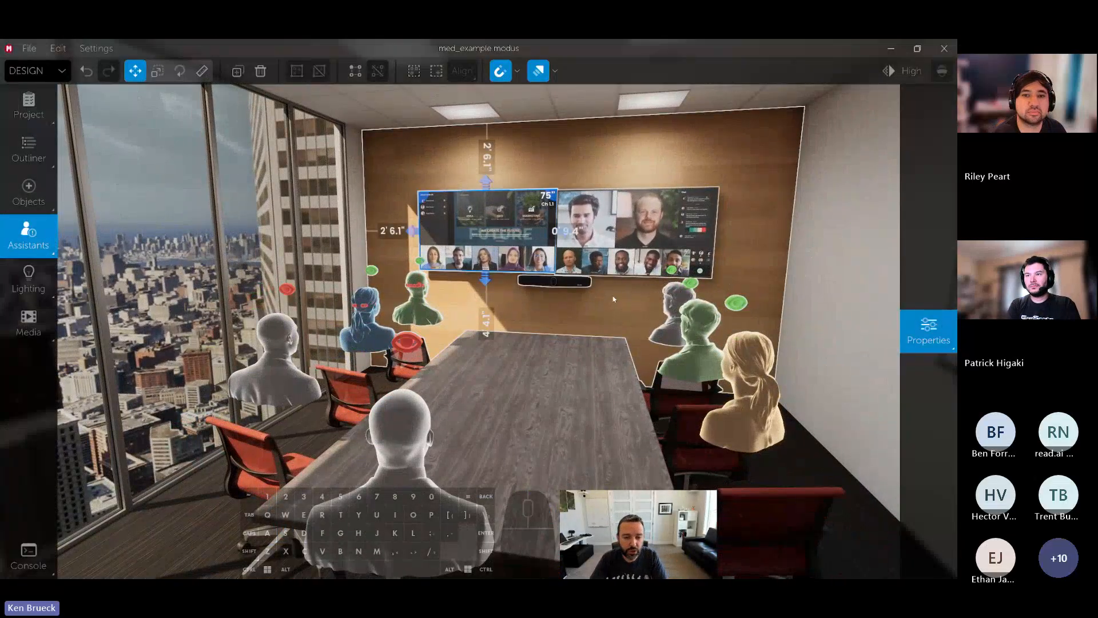
{"action": "key", "text": "s"}
{"action": "right_click_drag", "start_coordinate": [577, 305], "coordinate": [581, 295]}
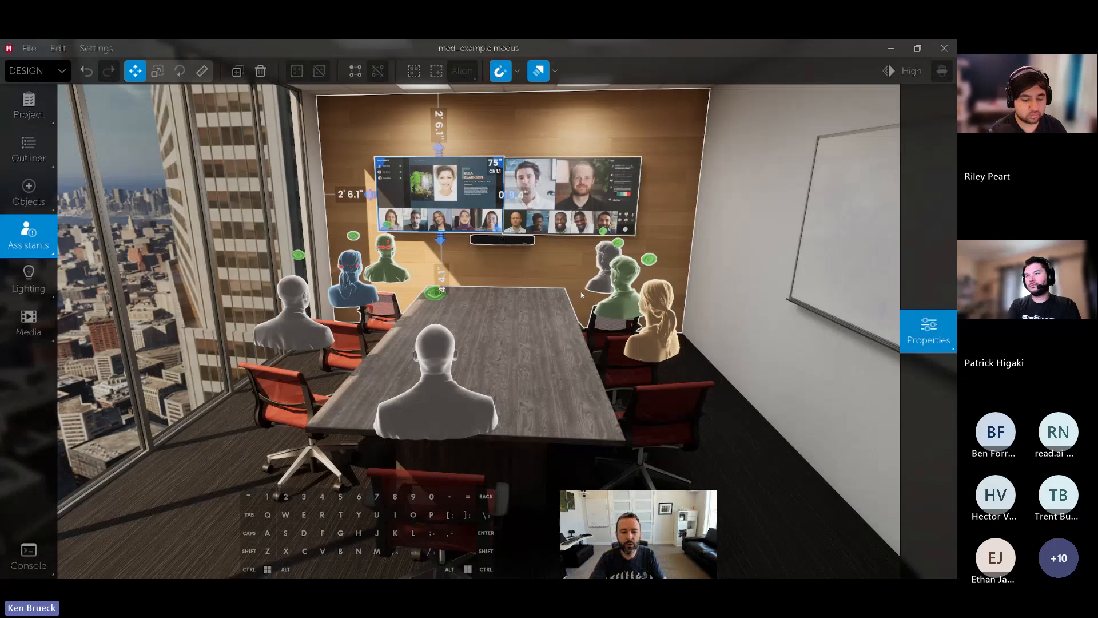
Ungroup the conference chairs and exclude the chair at the table's back end from the selection
{"action": "left_click", "coordinate": [287, 398]}
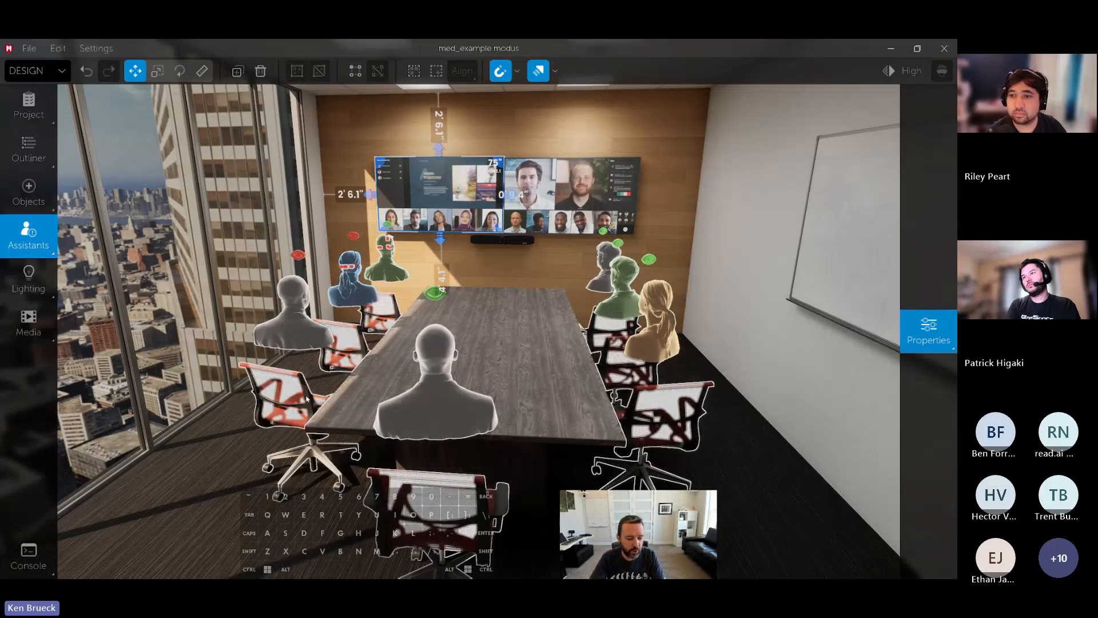
{"action": "left_click", "coordinate": [466, 476]}
{"action": "key", "text": "ctrl+shift+g"}
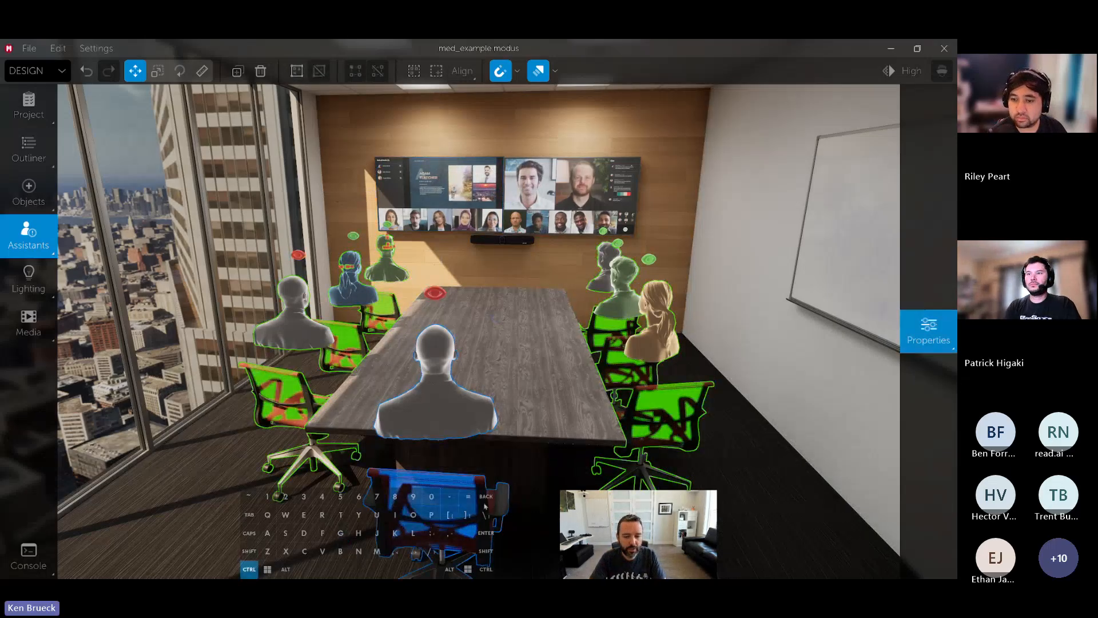
{"action": "left_click", "coordinate": [466, 477], "text": "ctrl"}
{"action": "key", "text": "a"}
{"action": "right_click_drag", "start_coordinate": [782, 378], "coordinate": [818, 377]}
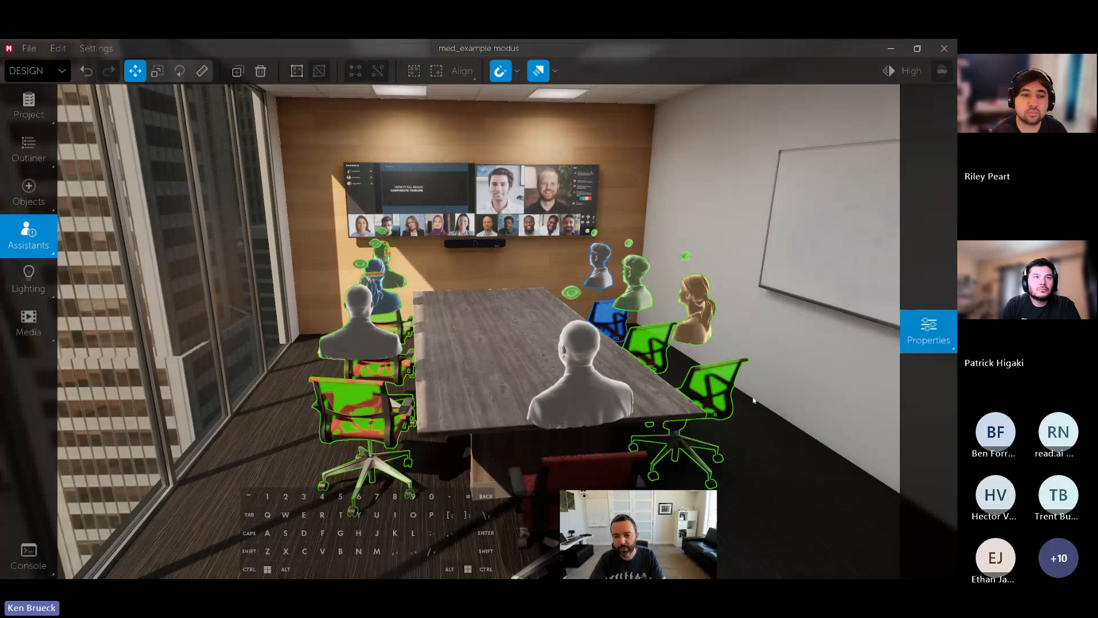
Disable the people on the six selected chairs along the sides of the table
{"action": "left_click", "coordinate": [928, 330]}
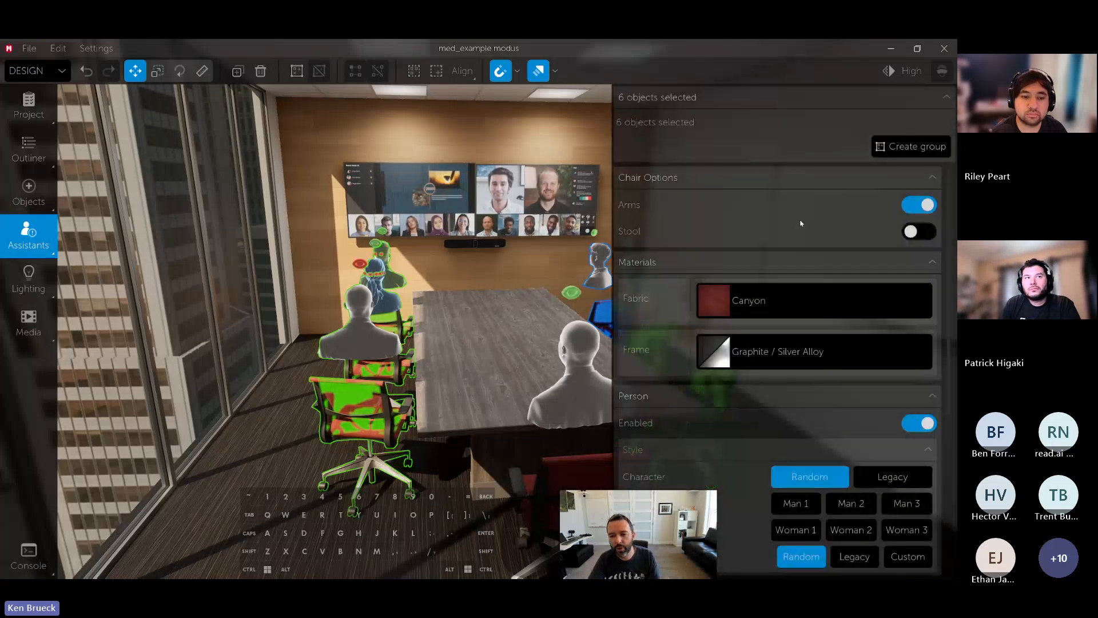
{"action": "scroll", "coordinate": [801, 223], "scroll_direction": "down", "scroll_amount": 5}
{"action": "scroll", "coordinate": [701, 229], "scroll_direction": "up", "scroll_amount": 1}
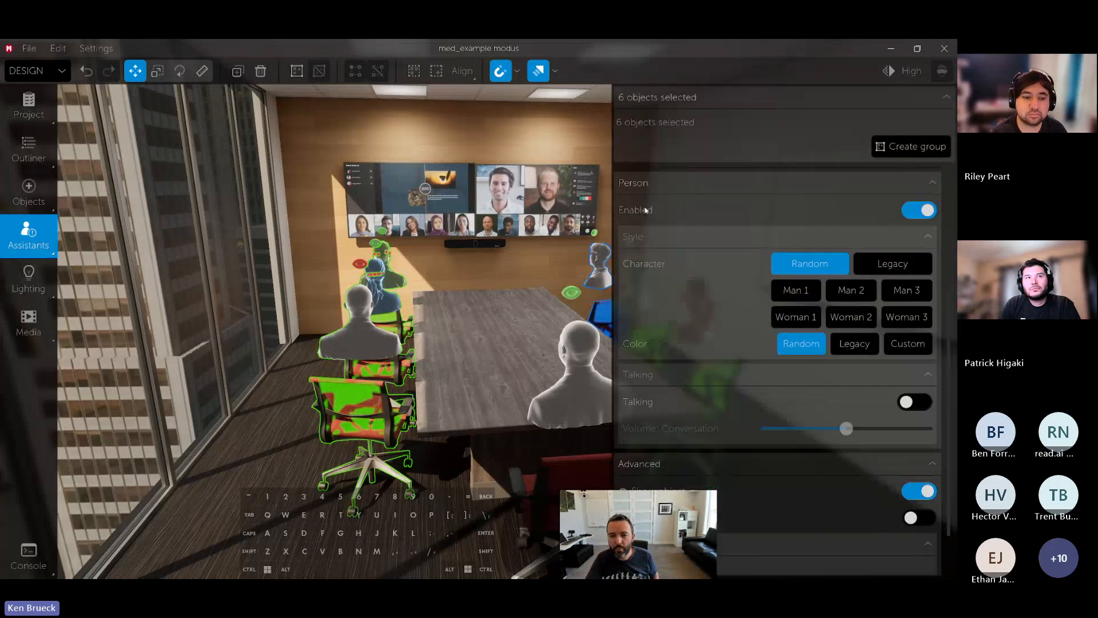
{"action": "left_click", "coordinate": [919, 211]}
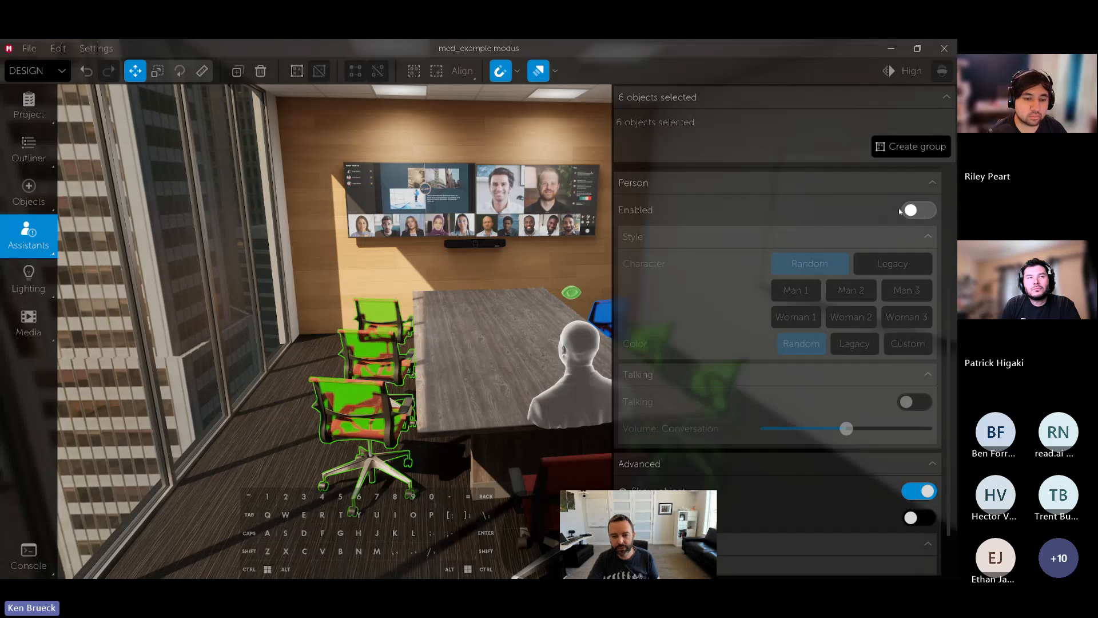
{"action": "mouse_move", "coordinate": [490, 257]}
{"action": "right_mouse_down"}
{"action": "mouse_move", "coordinate": [503, 257]}
{"action": "mouse_move", "coordinate": [489, 257]}
{"action": "right_mouse_up"}
{"action": "key", "text": "d"}
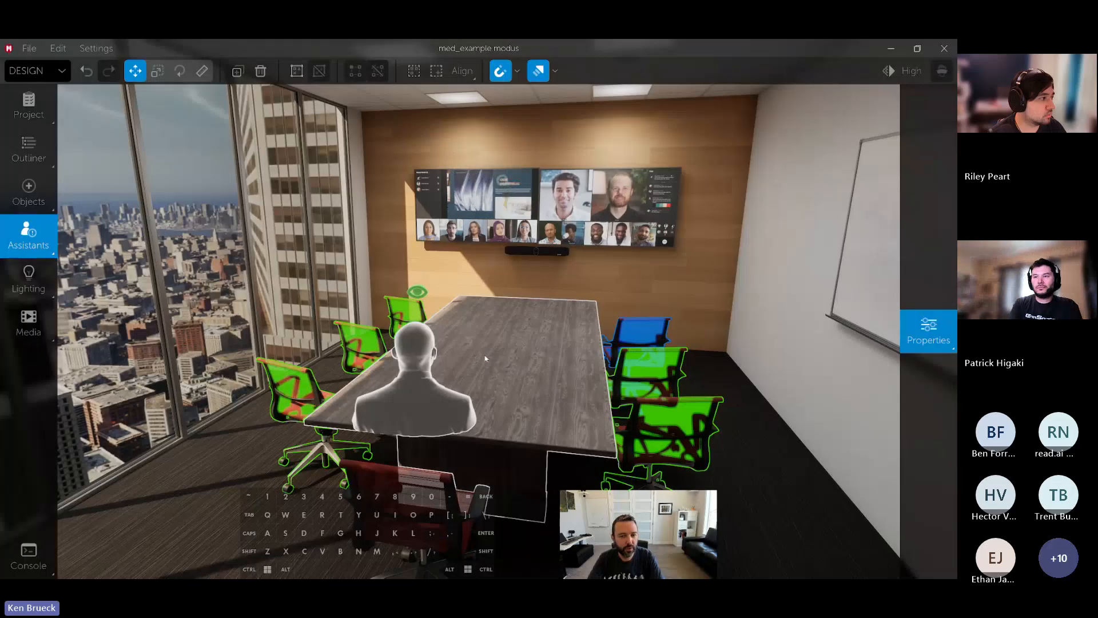
Examine the view from the back-end seat toward the displays with the side seats empty
{"action": "key", "text": "a"}
{"action": "mouse_move", "coordinate": [486, 359]}
{"action": "right_mouse_down"}
{"action": "mouse_move", "coordinate": [503, 358]}
{"action": "mouse_move", "coordinate": [486, 358]}
{"action": "right_mouse_up"}
{"action": "key", "text": "w"}
{"action": "key", "text": "s"}
{"action": "key", "text": "d"}
{"action": "key", "text": "d"}
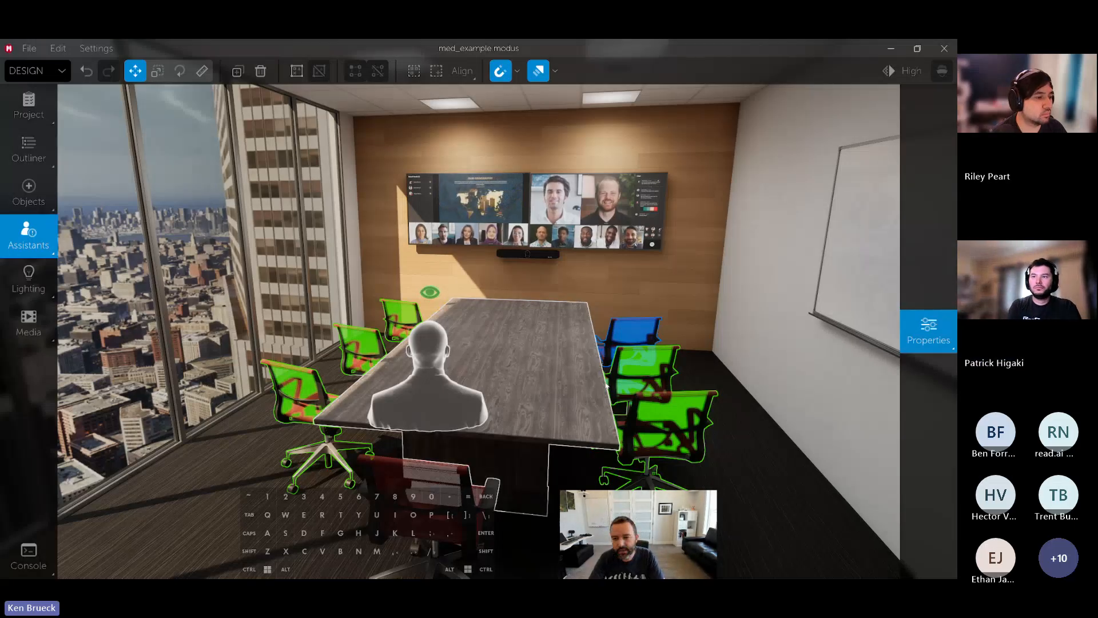
{"action": "key", "text": "a"}
{"action": "right_click_drag", "start_coordinate": [513, 382], "coordinate": [848, 374]}
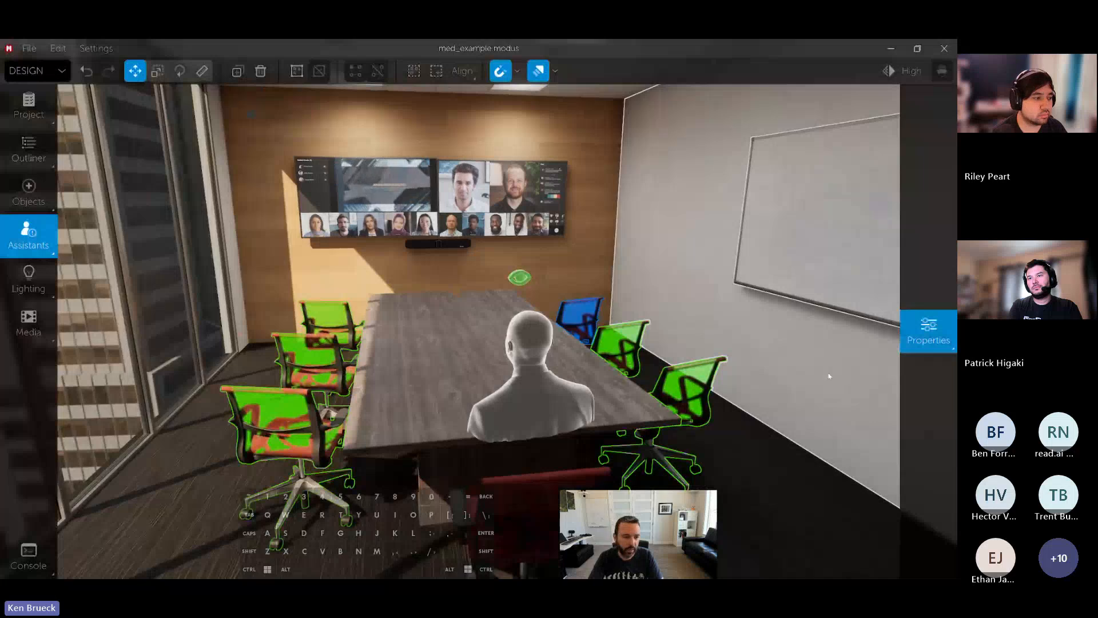
Re-enable the people on the six selected chairs along the sides of the table
{"action": "left_click", "coordinate": [928, 330]}
{"action": "left_click", "coordinate": [914, 211]}
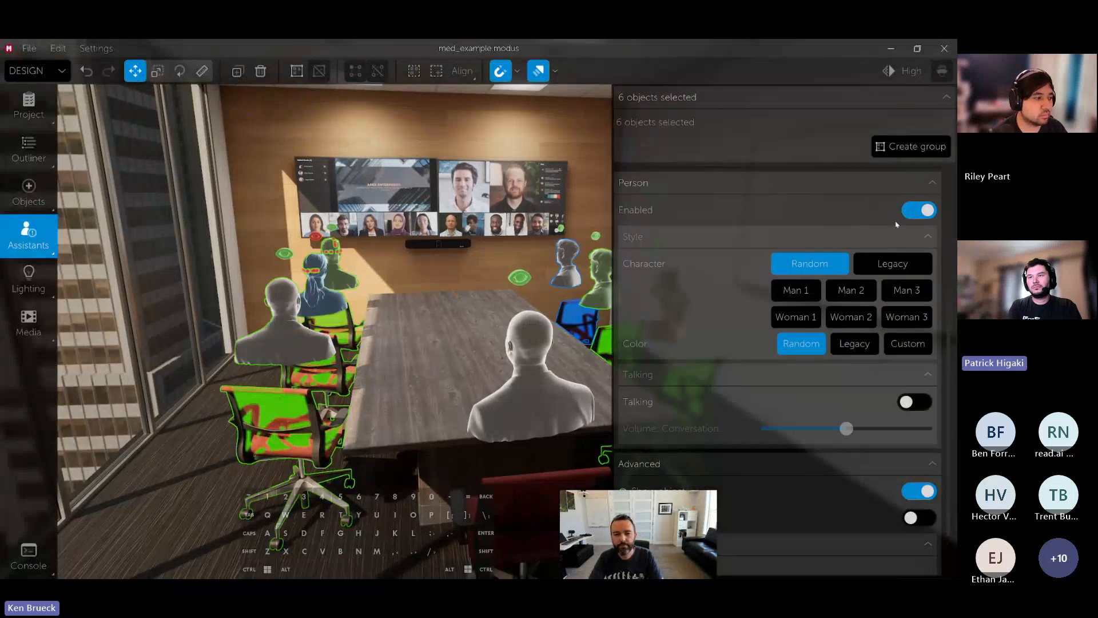
{"action": "left_click", "coordinate": [44, 234]}
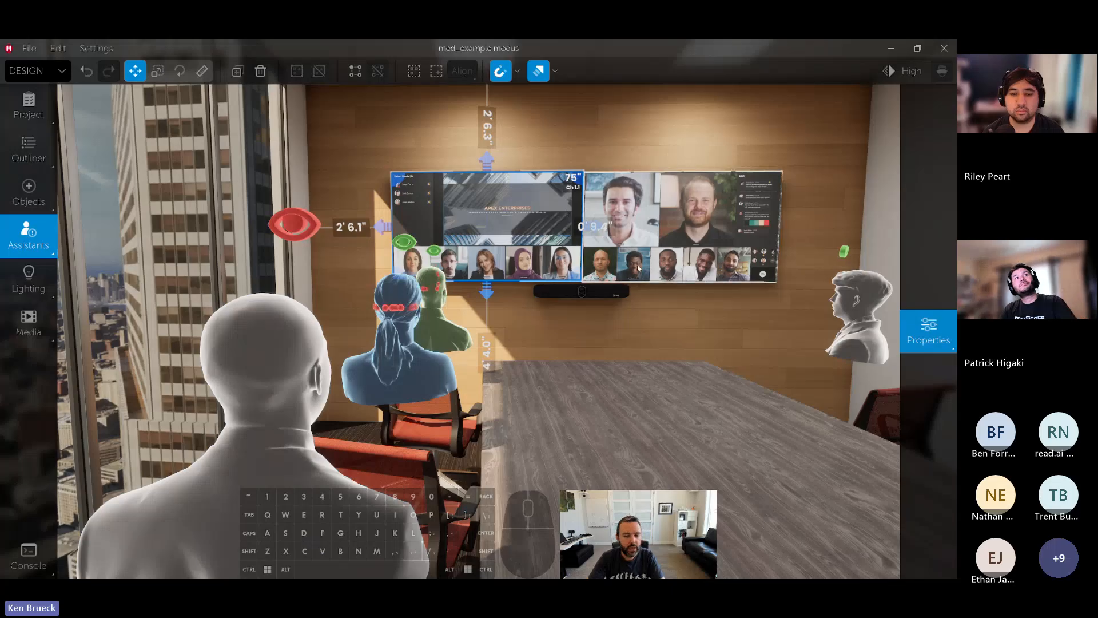
Check all seats' screen sight lines with the display nearer the whiteboard selected, and with both displays selected
{"action": "right_click_drag", "start_coordinate": [609, 263], "coordinate": [649, 252]}
{"action": "key", "text": "s"}
{"action": "key", "text": "a"}
{"action": "key", "text": "s"}
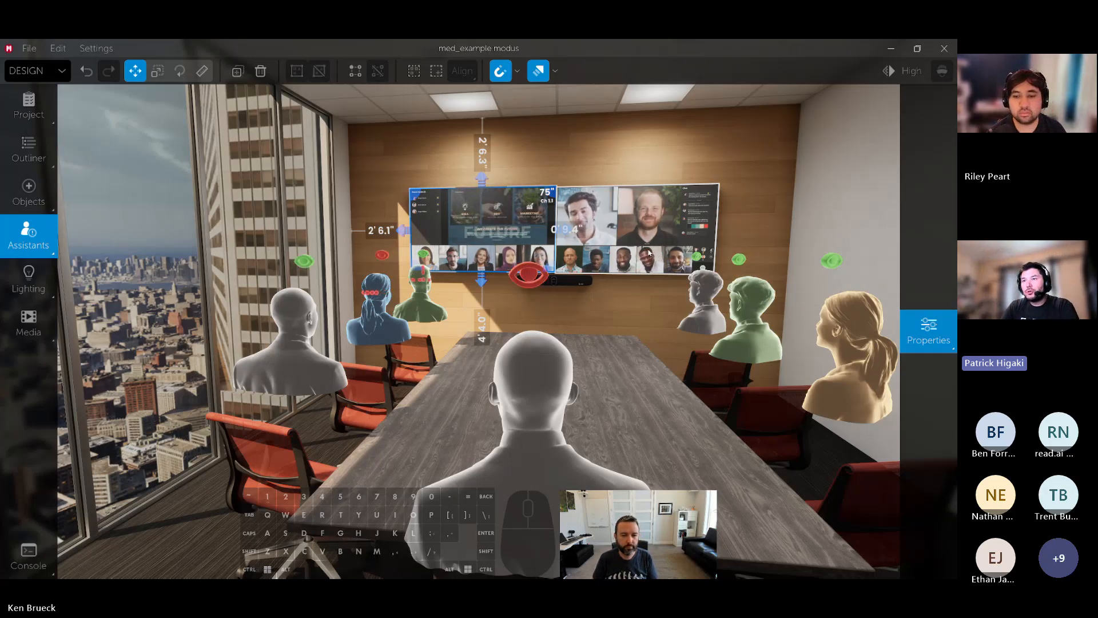
{"action": "left_click", "coordinate": [658, 214]}
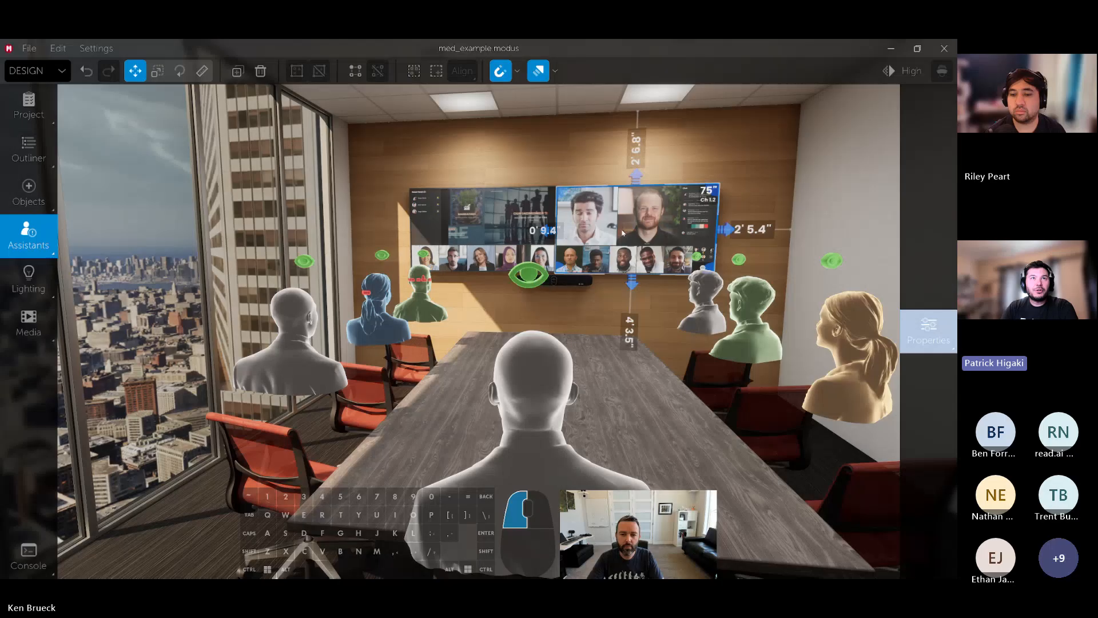
{"action": "left_click", "coordinate": [492, 222], "text": "ctrl"}
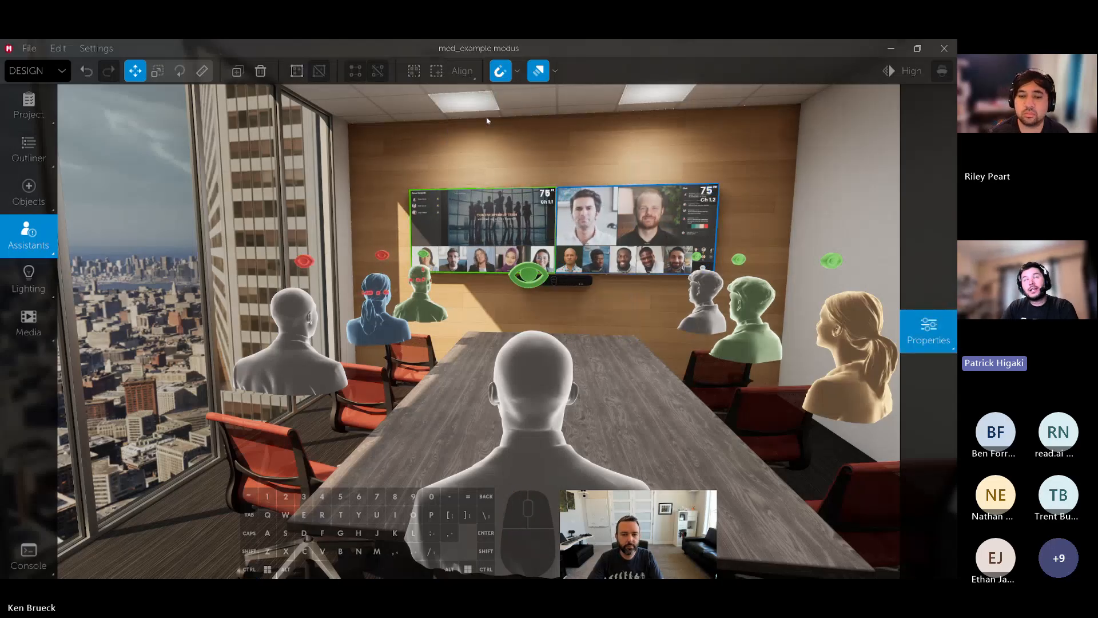
{"action": "right_click_drag", "start_coordinate": [394, 426], "coordinate": [404, 430]}
{"action": "key", "text": "a"}
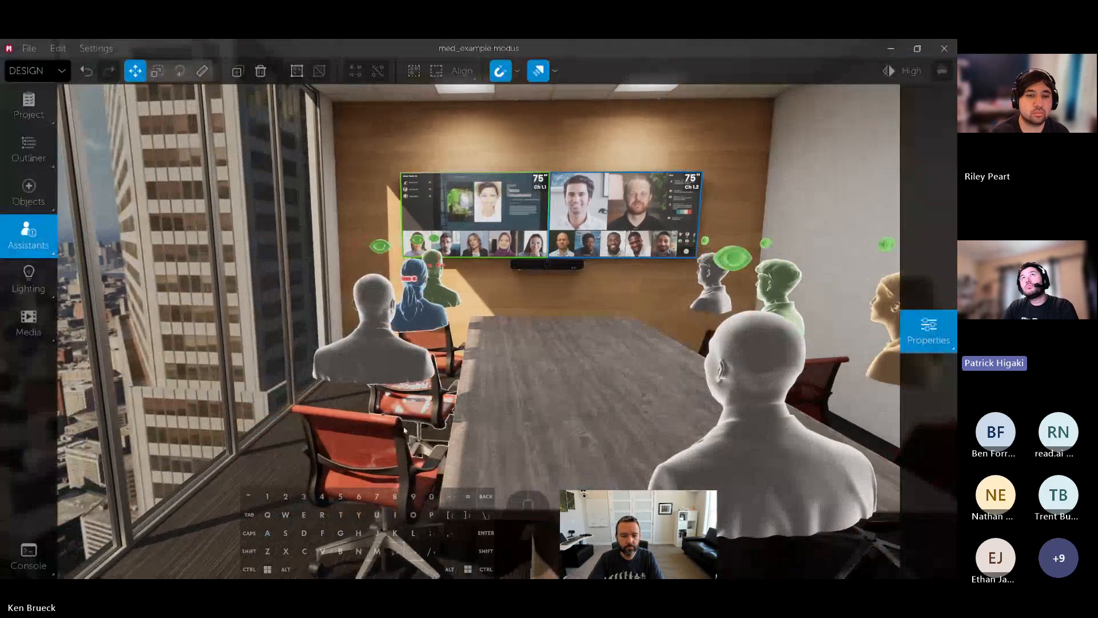
Turn off the screen sight lines assistant
{"action": "left_click", "coordinate": [404, 430]}
{"action": "left_click", "coordinate": [38, 250]}
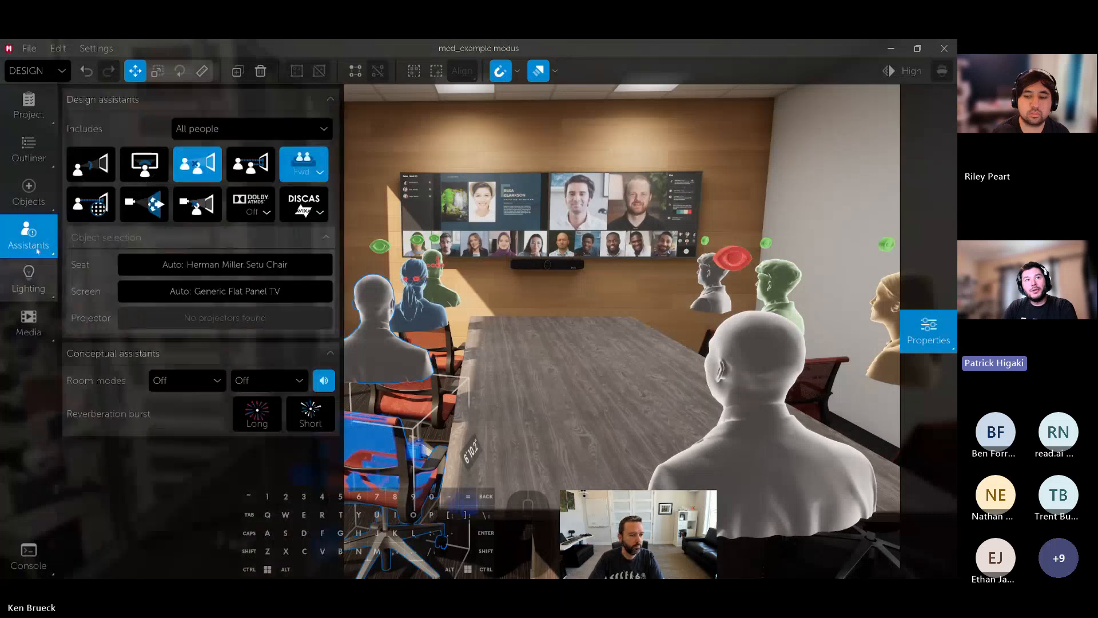
{"action": "left_click", "coordinate": [200, 168]}
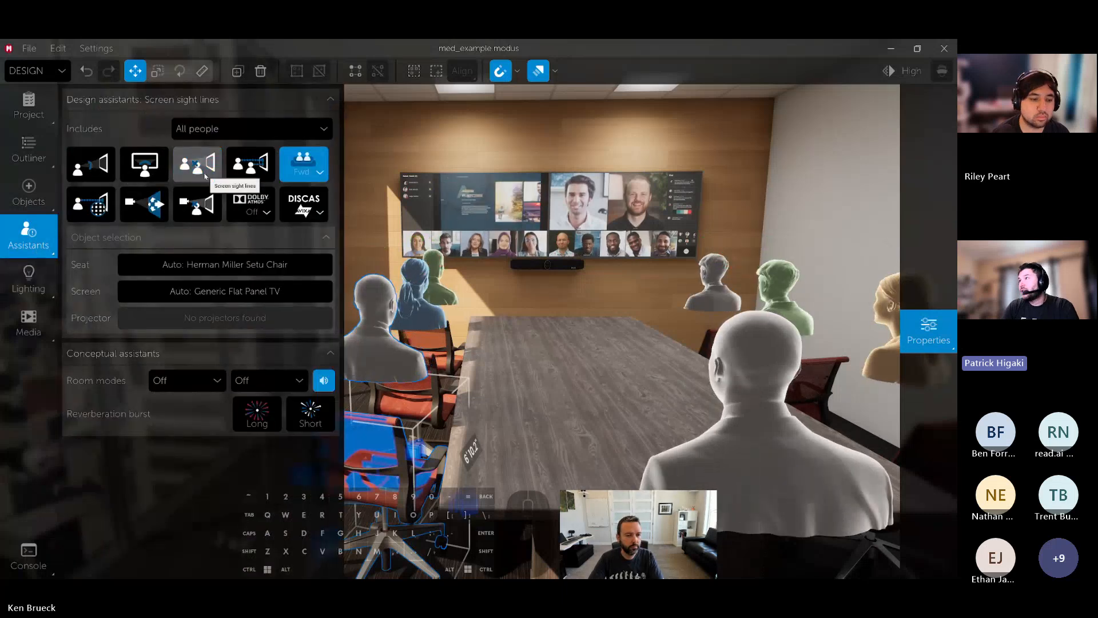
Select all seven conference chairs and set their fabric to Nordic and their frame to Studio White / Silver Alloy
{"action": "key", "text": "d"}
{"action": "right_click_drag", "start_coordinate": [496, 366], "coordinate": [578, 303]}
{"action": "key", "text": "s"}
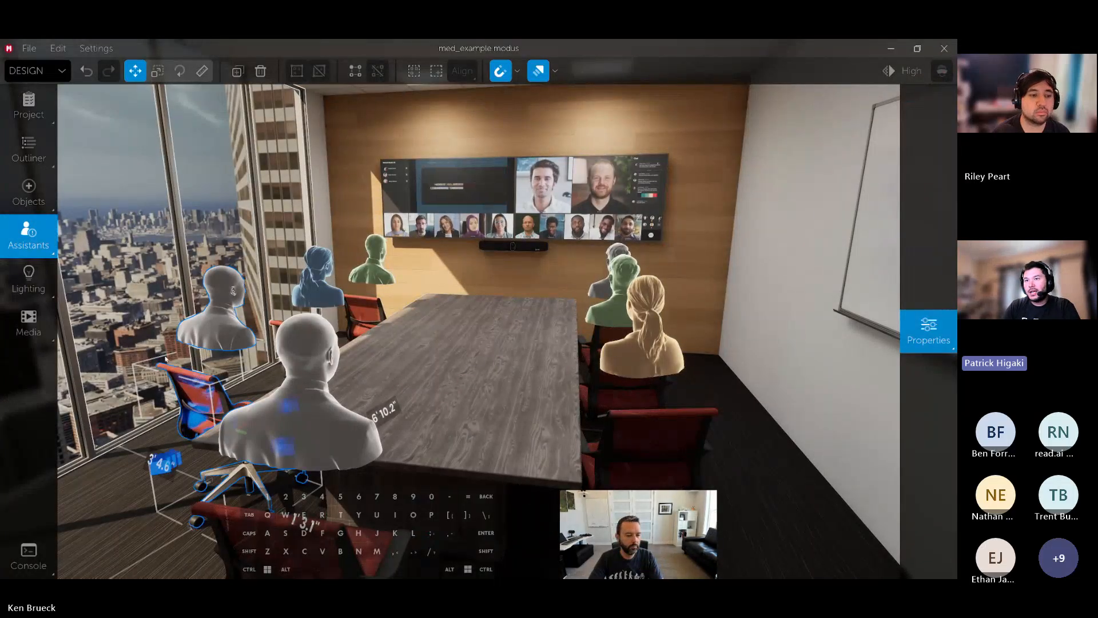
{"action": "left_click_drag", "start_coordinate": [185, 432], "coordinate": [263, 537]}
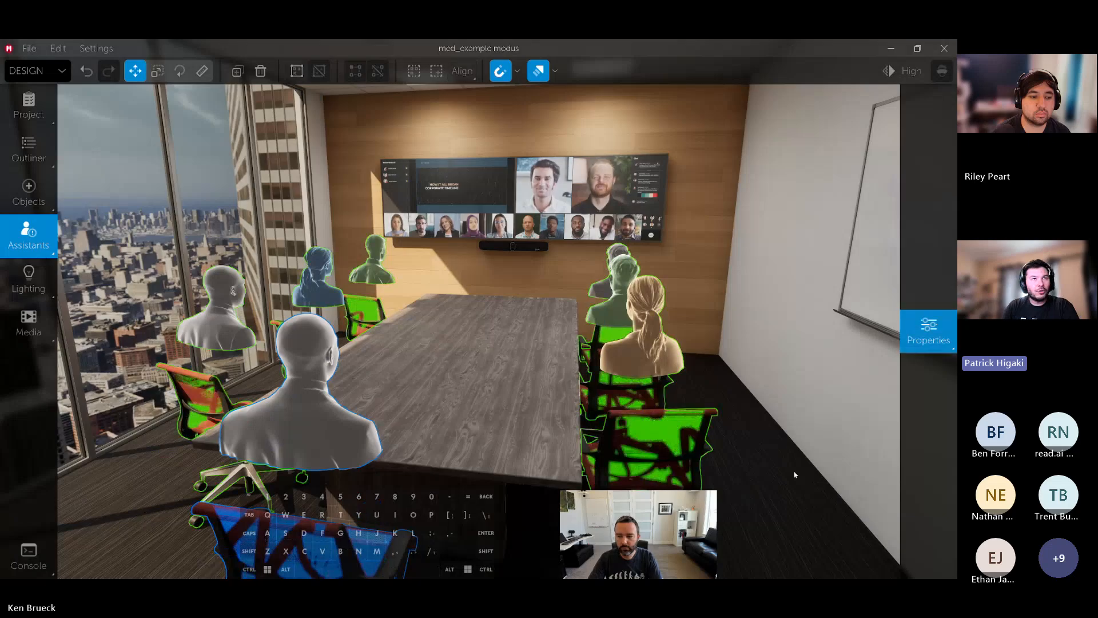
{"action": "left_click", "coordinate": [928, 337]}
{"action": "left_click", "coordinate": [906, 345]}
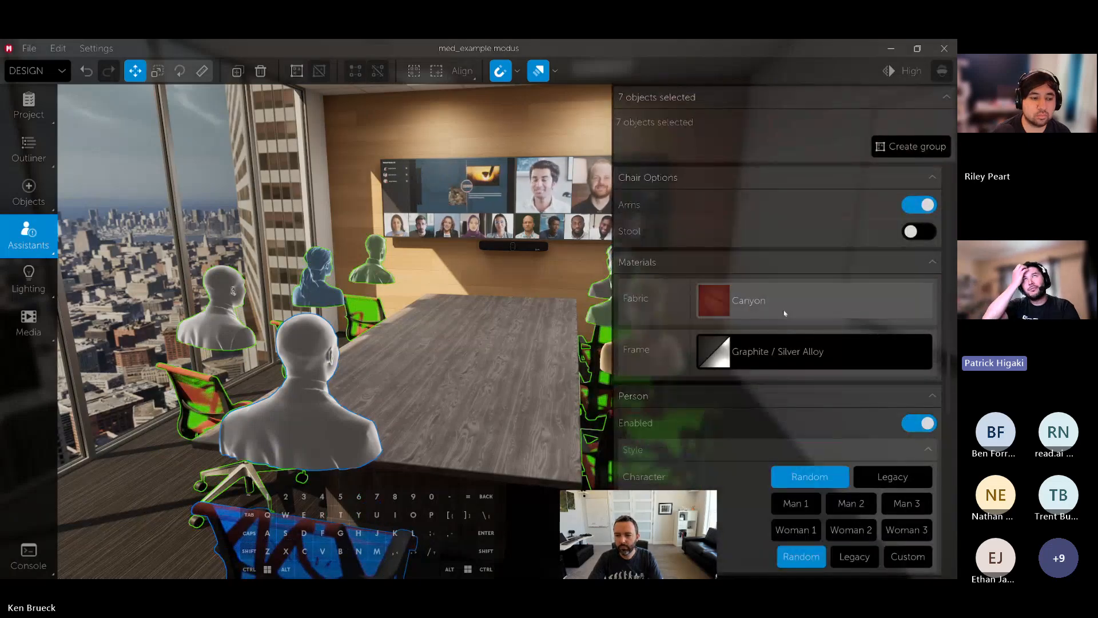
{"action": "left_click", "coordinate": [760, 315]}
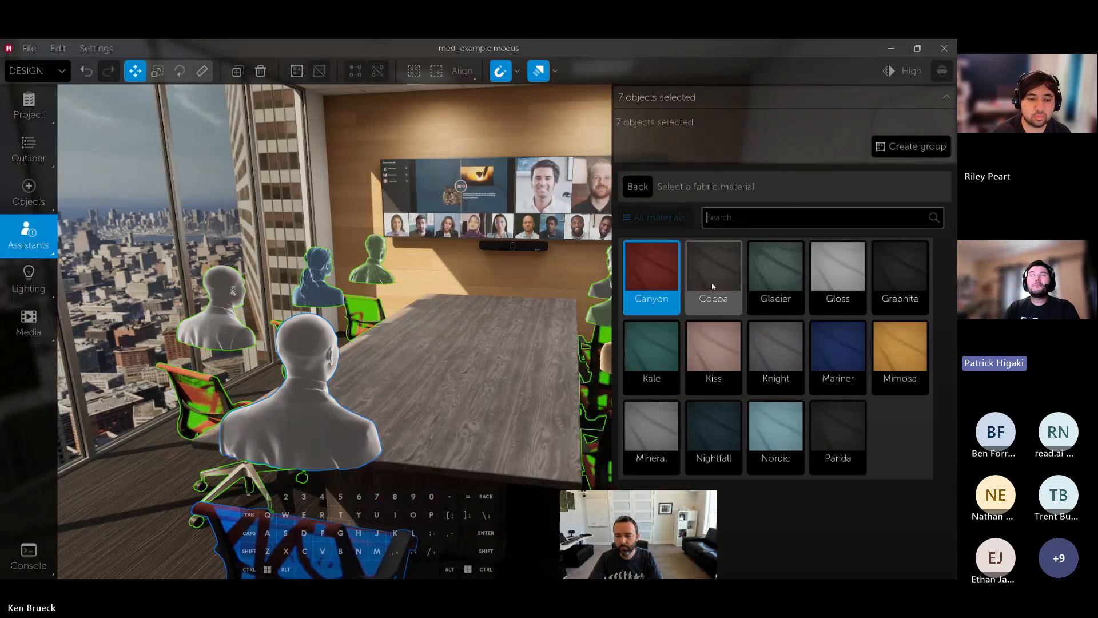
{"action": "left_click", "coordinate": [722, 429]}
{"action": "left_click", "coordinate": [766, 423]}
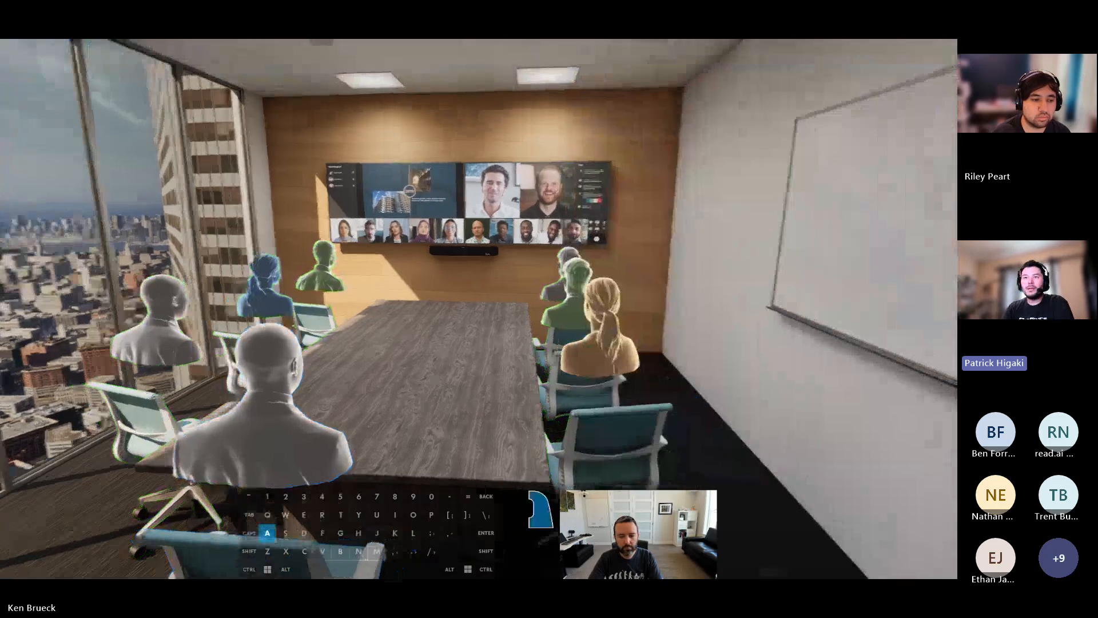
Look over the room with the restyled chairs from around the table and up toward the ceiling
{"action": "key", "text": "a"}
{"action": "right_click_drag", "start_coordinate": [623, 233], "coordinate": [735, 235]}
{"action": "left_click", "coordinate": [736, 234]}
{"action": "key", "text": "a"}
{"action": "key", "text": "w"}
{"action": "key", "text": "d"}
{"action": "key", "text": "s"}
{"action": "key", "text": "d"}
{"action": "key", "text": "e"}
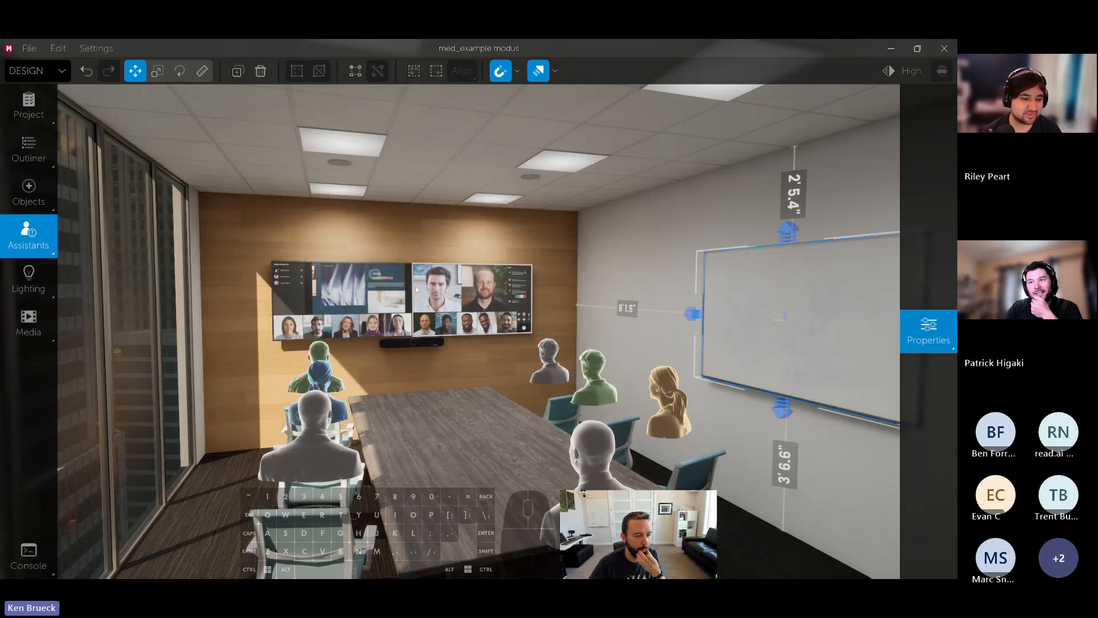
Search the object library for "senn" and place a Sennheiser TCC M microphone on the ceiling near the display wall
{"action": "left_click", "coordinate": [37, 195]}
{"action": "type", "text": "senn"}
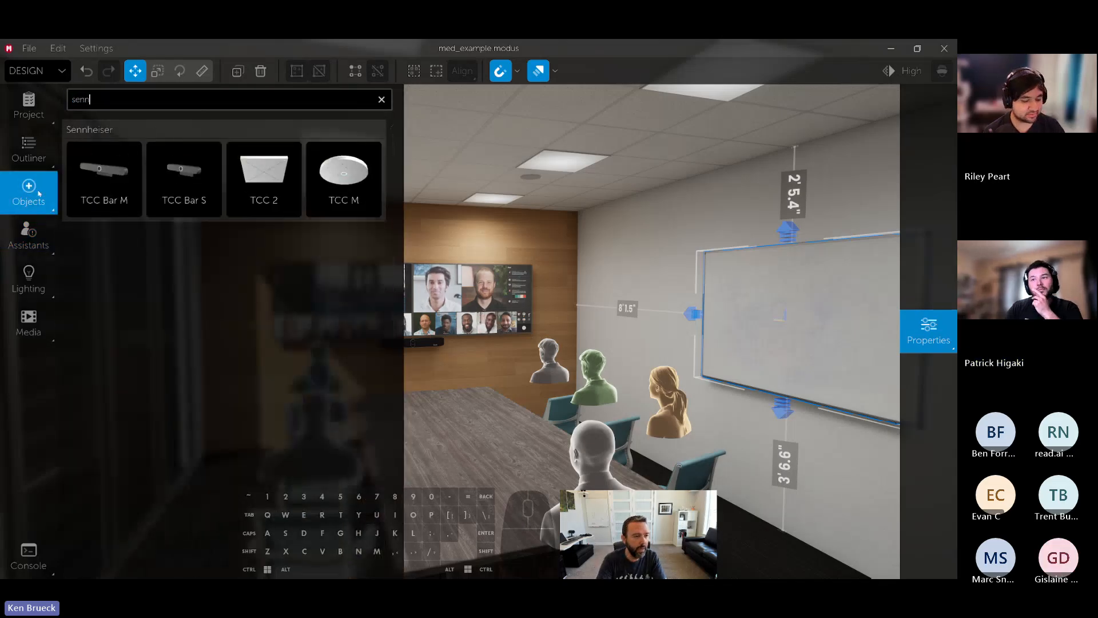
{"action": "left_click_drag", "start_coordinate": [343, 174], "coordinate": [407, 203]}
{"action": "right_click_drag", "start_coordinate": [408, 228], "coordinate": [294, 251]}
{"action": "key", "text": "s"}
Turn on the mic pattern for the ceiling microphone
{"action": "left_click", "coordinate": [926, 327]}
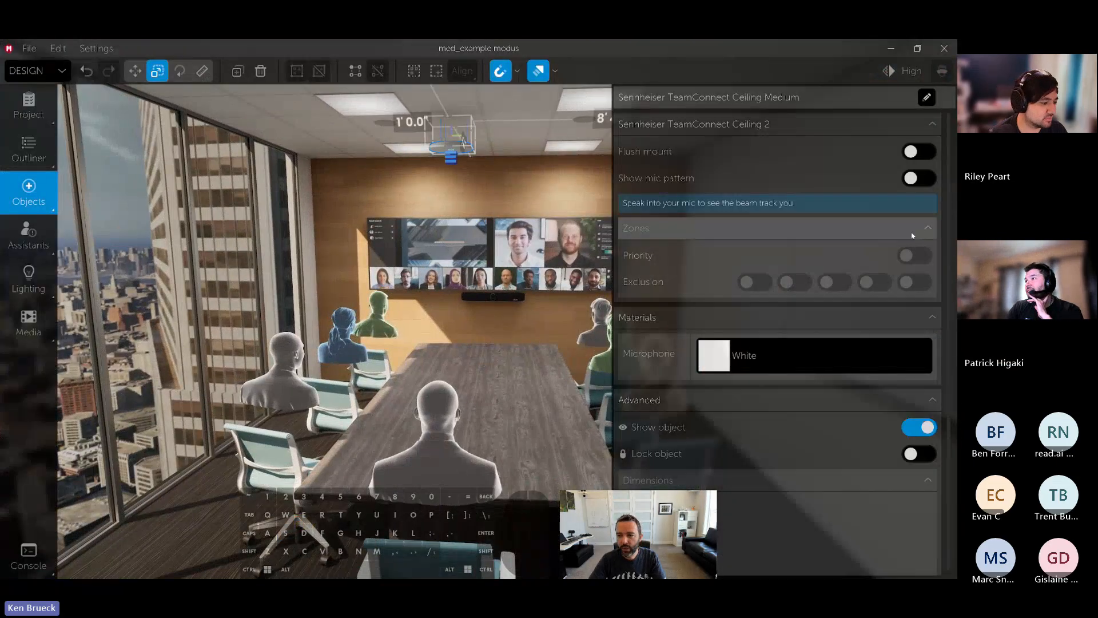
{"action": "left_click", "coordinate": [916, 179]}
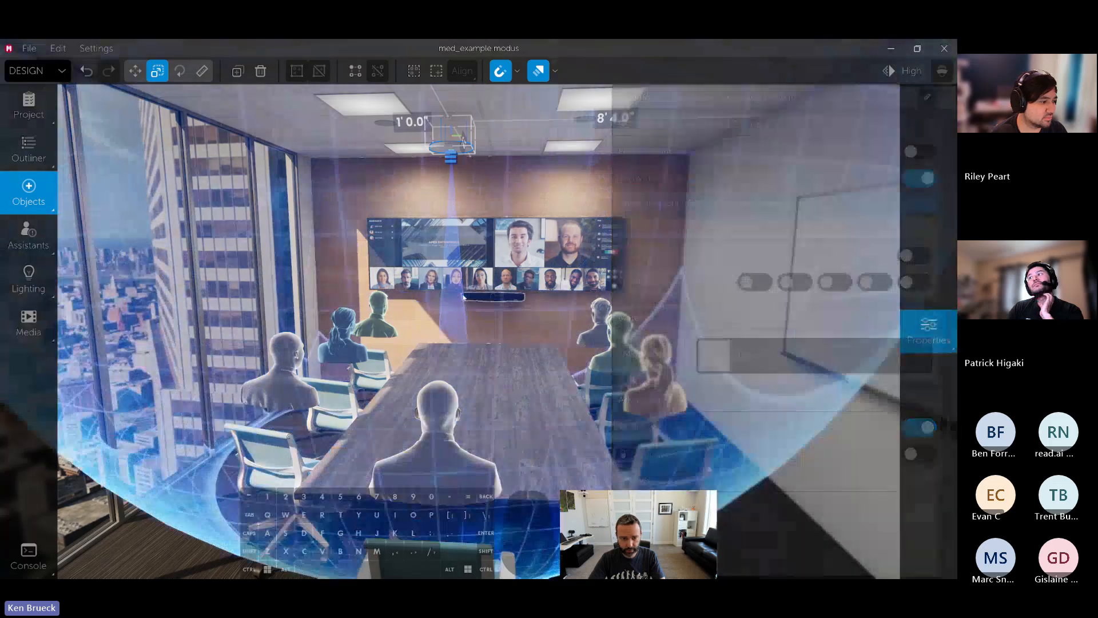
{"action": "right_click_drag", "start_coordinate": [492, 269], "coordinate": [655, 263]}
{"action": "key", "text": "a"}
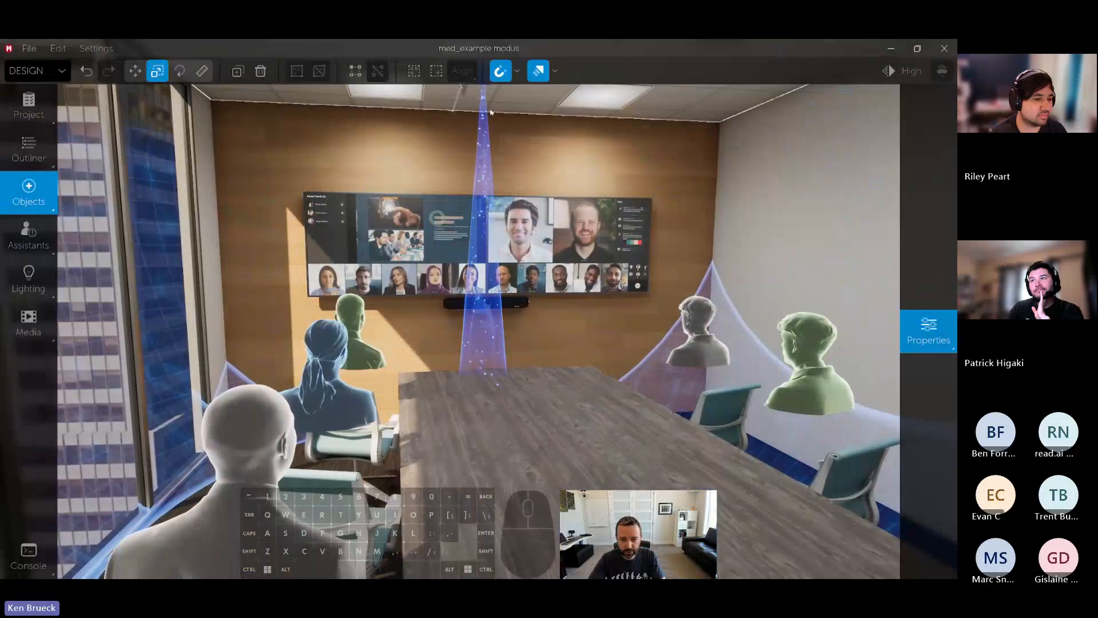
Examine the microphone's pickup pattern over the table and seats
{"action": "key", "text": "d"}
{"action": "right_click_drag", "start_coordinate": [490, 112], "coordinate": [532, 293]}
{"action": "key", "text": "s"}
{"action": "key", "text": "w"}
{"action": "key", "text": "s"}
{"action": "key", "text": "d"}
{"action": "key", "text": "a"}
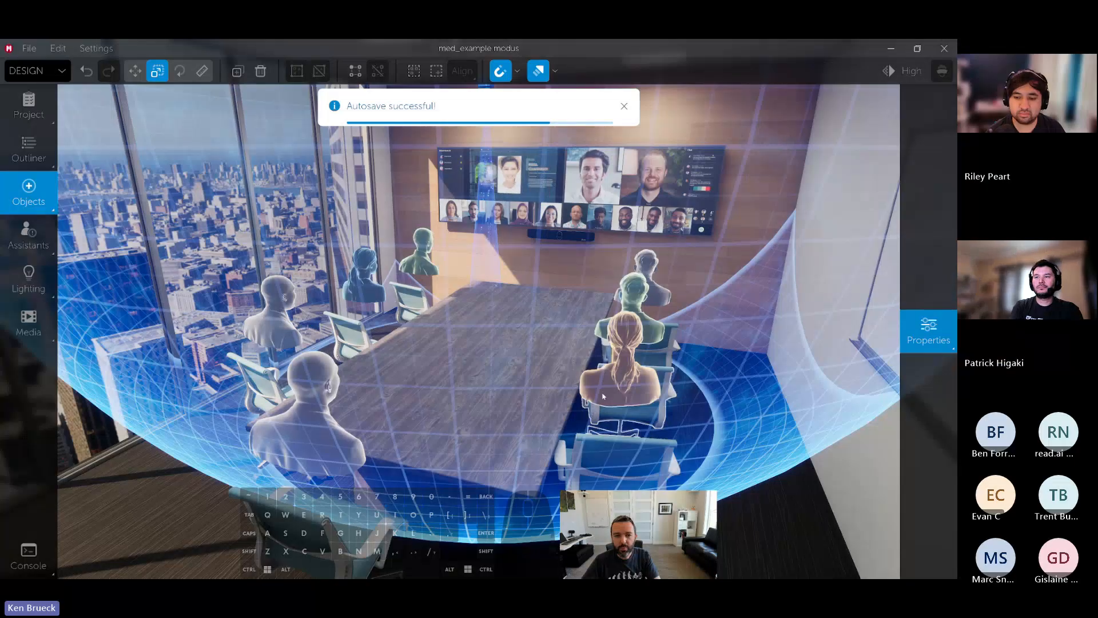
Lower the ceiling microphone so it hangs suspended below the ceiling
{"action": "key", "text": "s"}
{"action": "right_click_drag", "start_coordinate": [531, 293], "coordinate": [534, 293]}
{"action": "left_click_drag", "start_coordinate": [432, 139], "coordinate": [434, 179]}
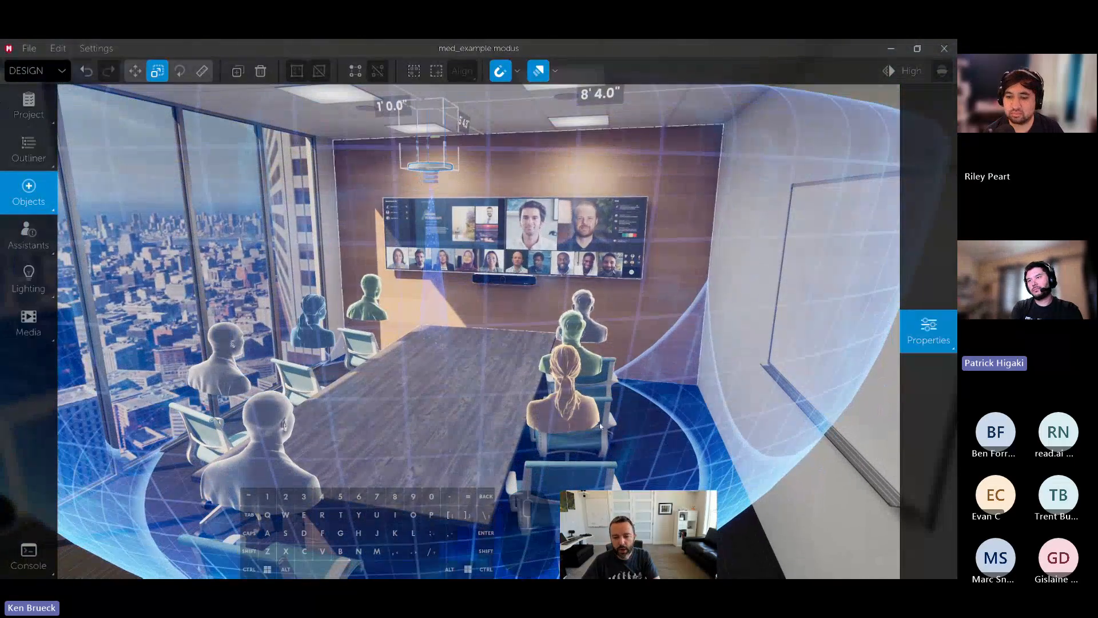
Enable talking for the person on the whiteboard-side chair nearest the back of the table
{"action": "left_click", "coordinate": [568, 479]}
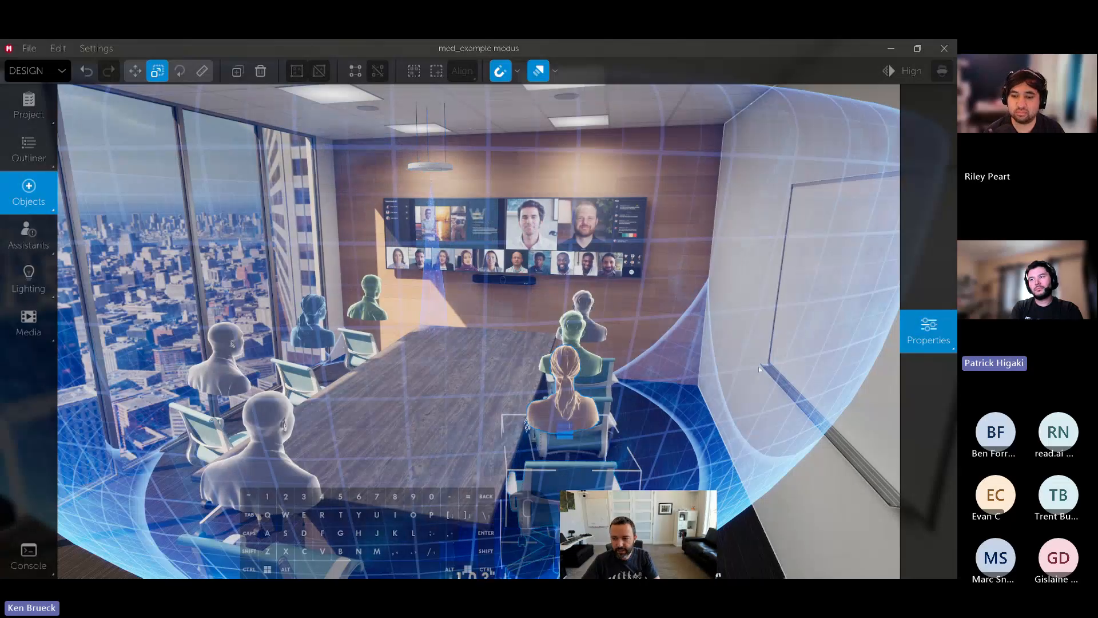
{"action": "left_click", "coordinate": [926, 331]}
{"action": "scroll", "coordinate": [794, 347], "scroll_direction": "down", "scroll_amount": 2}
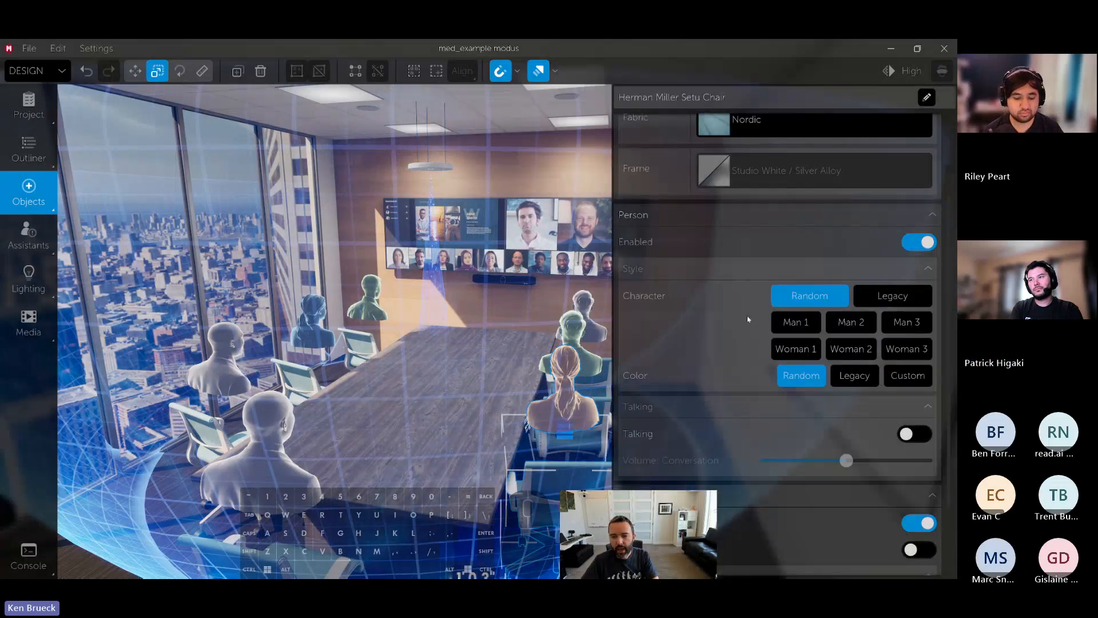
{"action": "scroll", "coordinate": [710, 215], "scroll_direction": "down", "scroll_amount": 2}
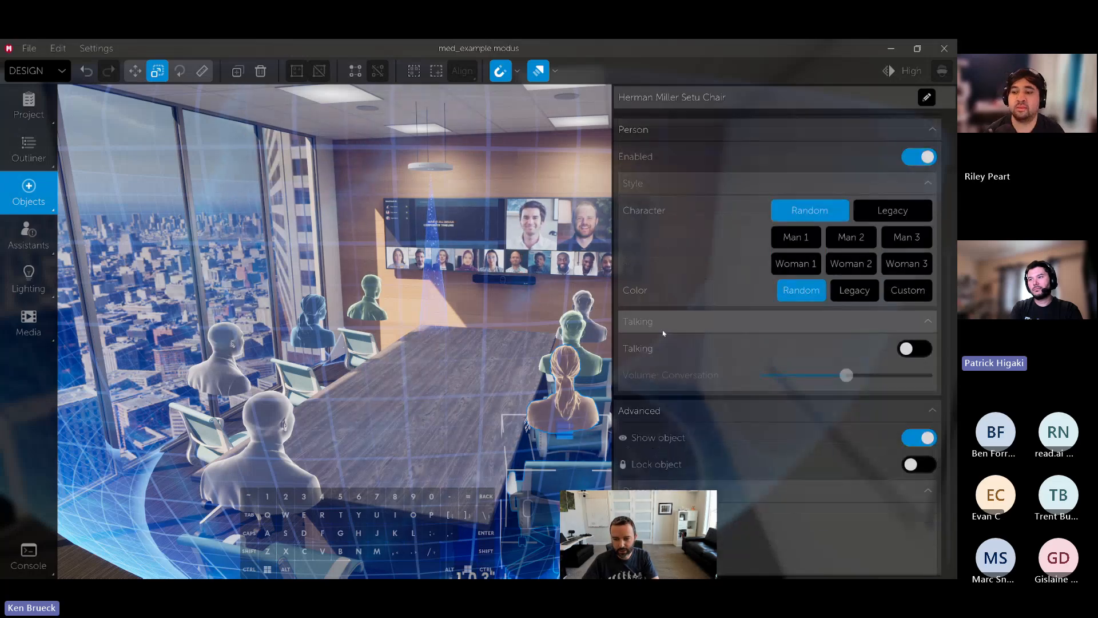
{"action": "left_click", "coordinate": [915, 348]}
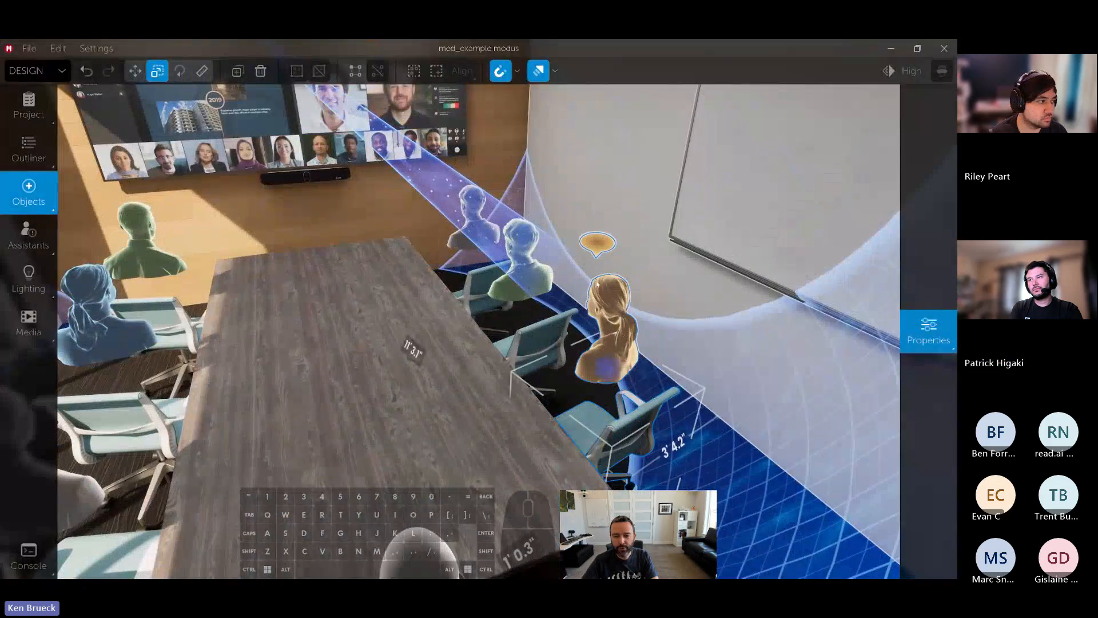
Examine the microphone beam pointing to the talking person from around the table
{"action": "right_click_drag", "start_coordinate": [598, 284], "coordinate": [719, 454]}
{"action": "key", "text": "a"}
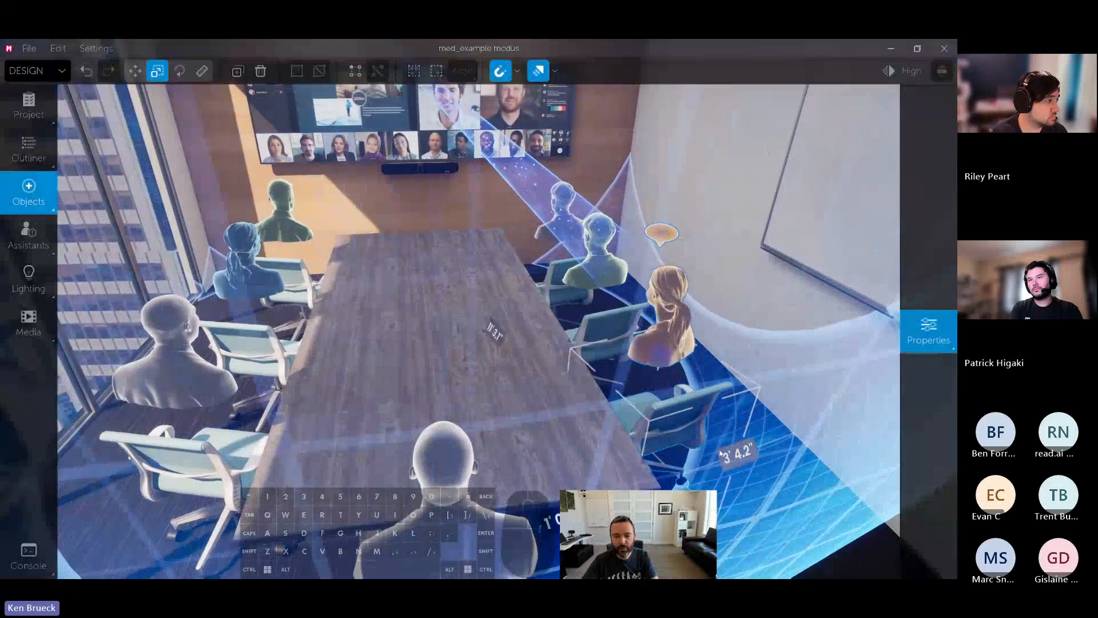
{"action": "left_click_drag", "start_coordinate": [665, 329], "coordinate": [680, 306]}
{"action": "key", "text": "a"}
{"action": "right_click_drag", "start_coordinate": [680, 306], "coordinate": [571, 404]}
{"action": "left_click_drag", "start_coordinate": [400, 338], "coordinate": [426, 317]}
{"action": "key", "text": "w"}
{"action": "key", "text": "d"}
{"action": "right_click_drag", "start_coordinate": [426, 317], "coordinate": [286, 314]}
Enable talking for the person on the window-side chair nearest the back of the table
{"action": "left_click_drag", "start_coordinate": [699, 367], "coordinate": [605, 389]}
{"action": "right_click_drag", "start_coordinate": [605, 390], "coordinate": [549, 357]}
{"action": "right_click_drag", "start_coordinate": [549, 435], "coordinate": [526, 392]}
{"action": "mouse_move", "coordinate": [906, 349]}
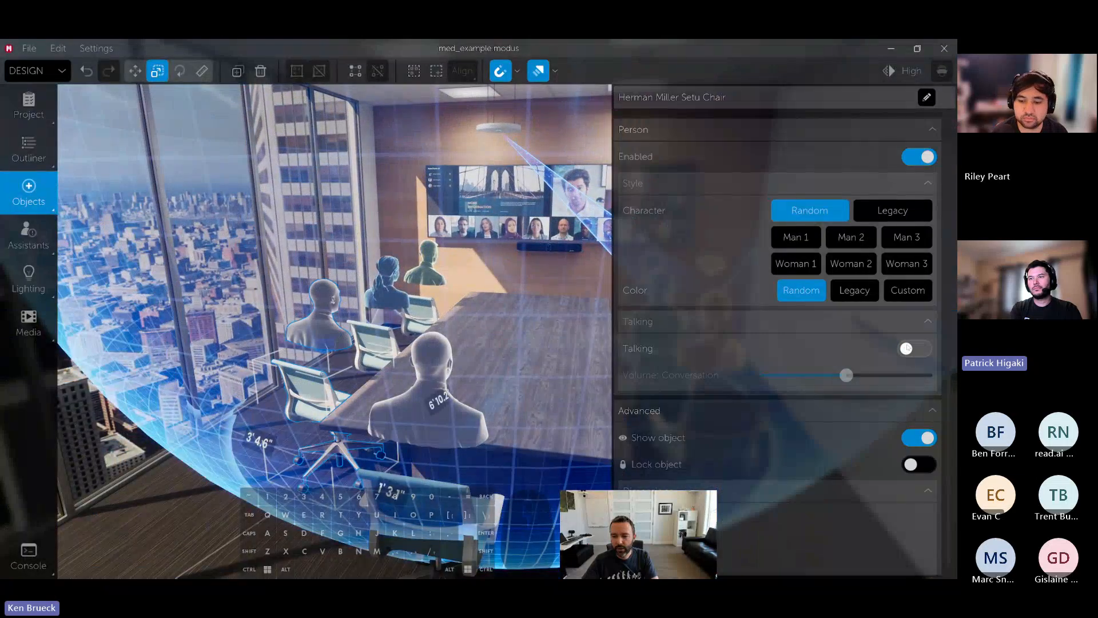
{"action": "left_click", "coordinate": [913, 351]}
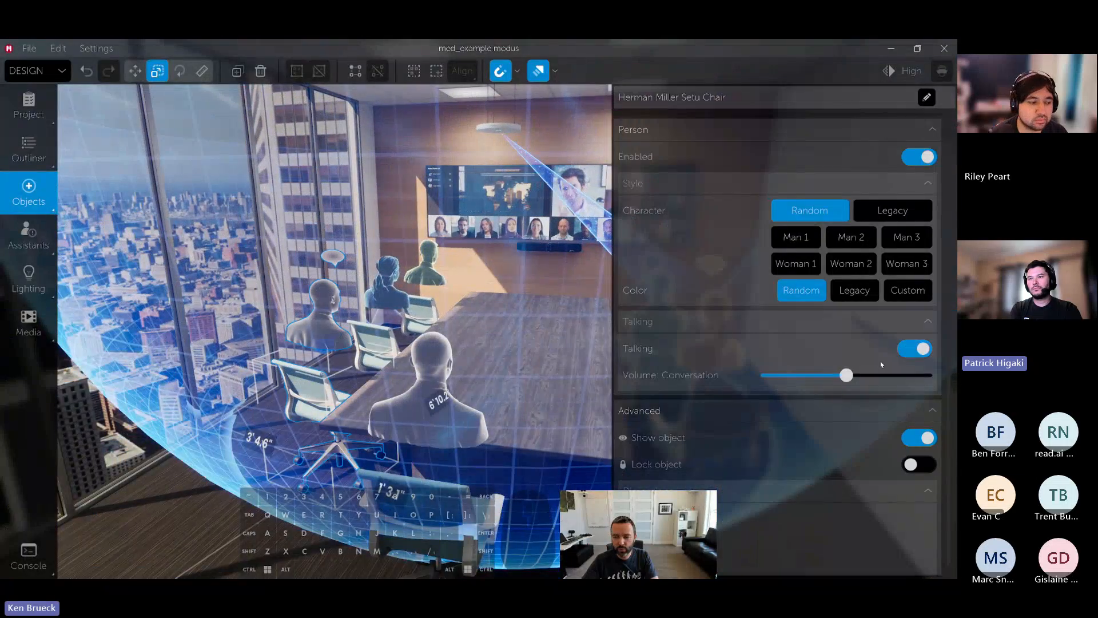
{"action": "right_click_drag", "start_coordinate": [471, 364], "coordinate": [506, 371]}
{"action": "key", "text": "space"}
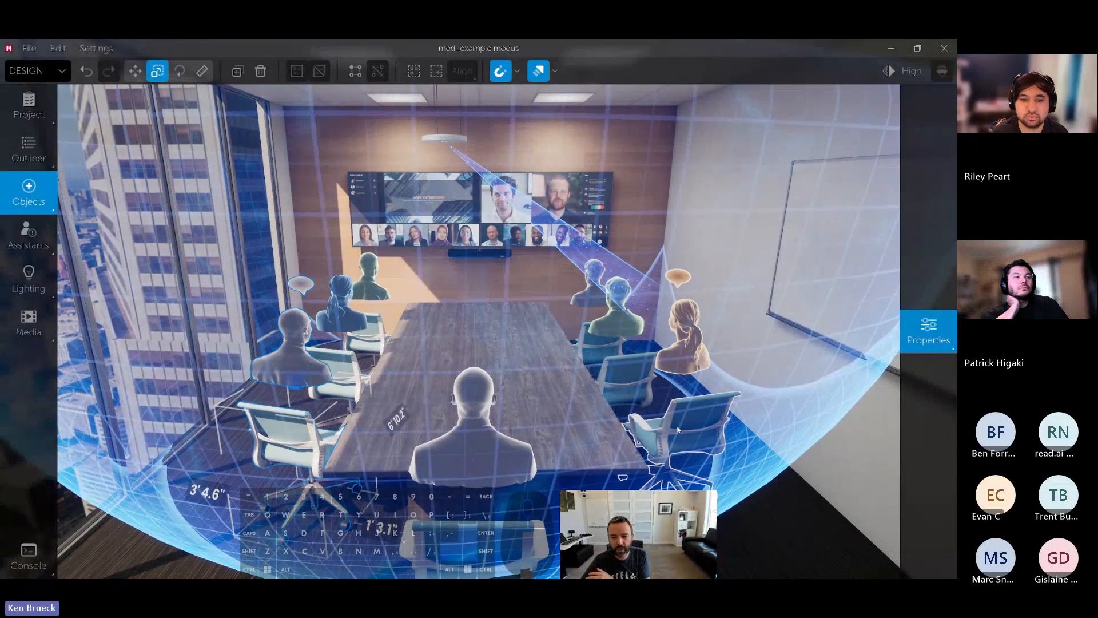
Raise the window-side talker's volume to Raised to test the beam, and reduce it to Relaxed
{"action": "left_click", "coordinate": [926, 330]}
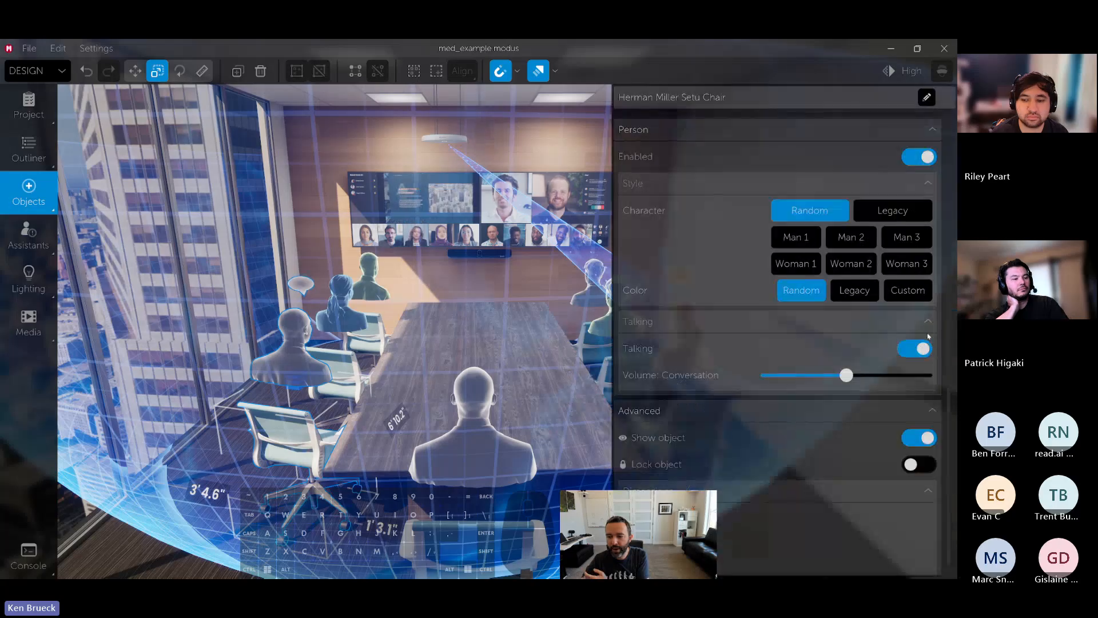
{"action": "left_click_drag", "start_coordinate": [847, 376], "coordinate": [872, 376]}
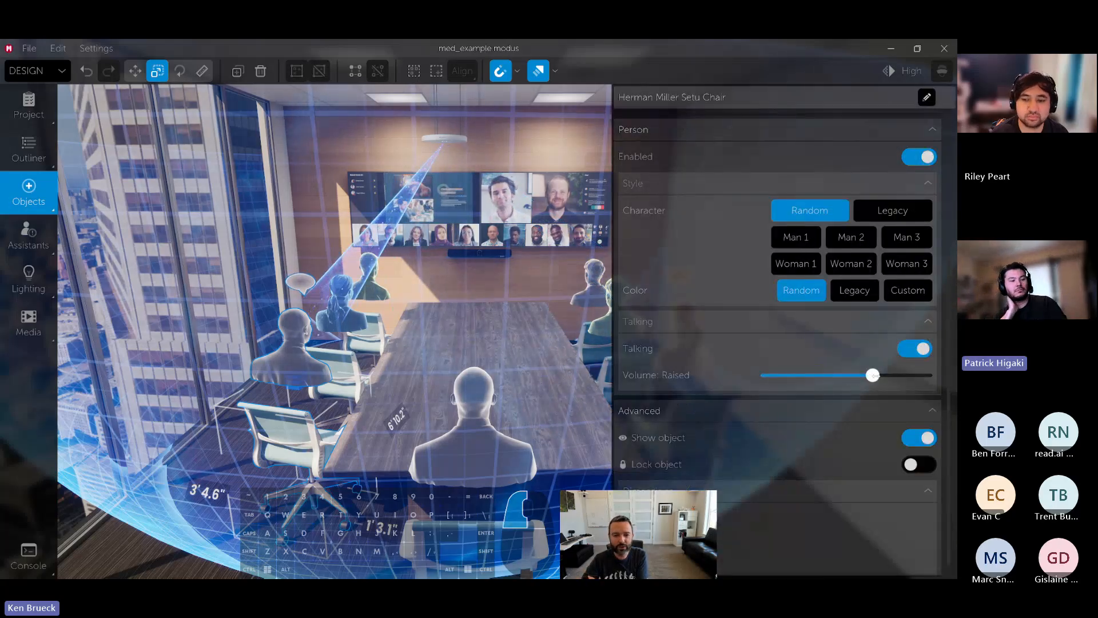
{"action": "left_click_drag", "start_coordinate": [872, 375], "coordinate": [826, 378]}
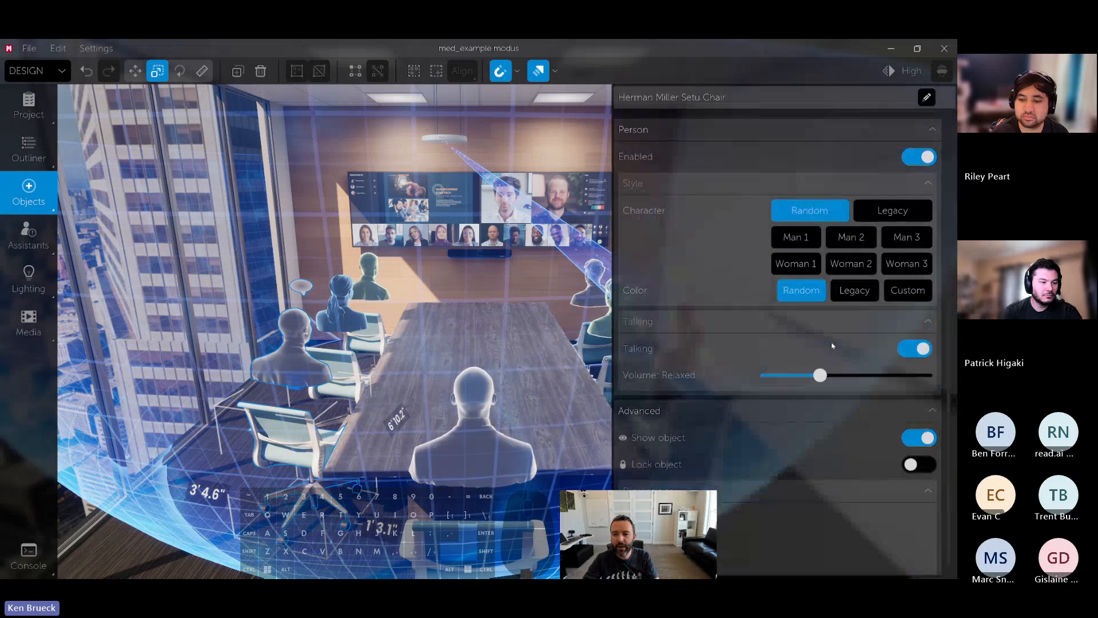
Examine the microphone beam and the two talking people from the window side of the table
{"action": "right_click_drag", "start_coordinate": [511, 346], "coordinate": [597, 338]}
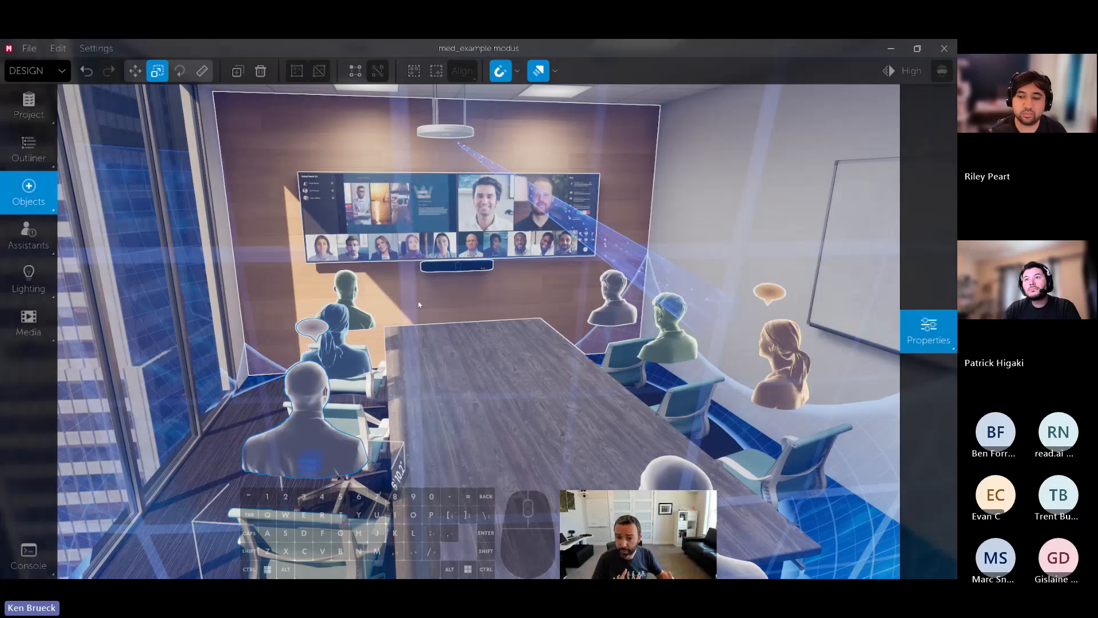
{"action": "right_click_drag", "start_coordinate": [535, 286], "coordinate": [529, 354]}
{"action": "key", "text": "s"}
{"action": "key", "text": "s"}
{"action": "key", "text": "w"}
{"action": "key", "text": "a"}
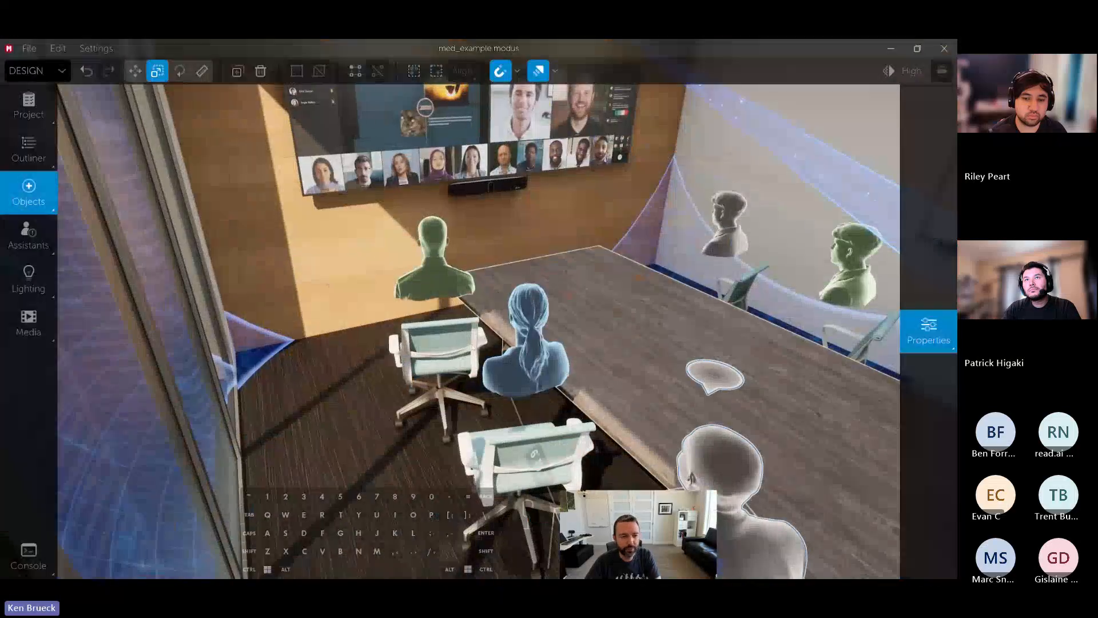
Set the project's room length to 40 feet
{"action": "left_click", "coordinate": [29, 106]}
{"action": "left_click", "coordinate": [220, 206]}
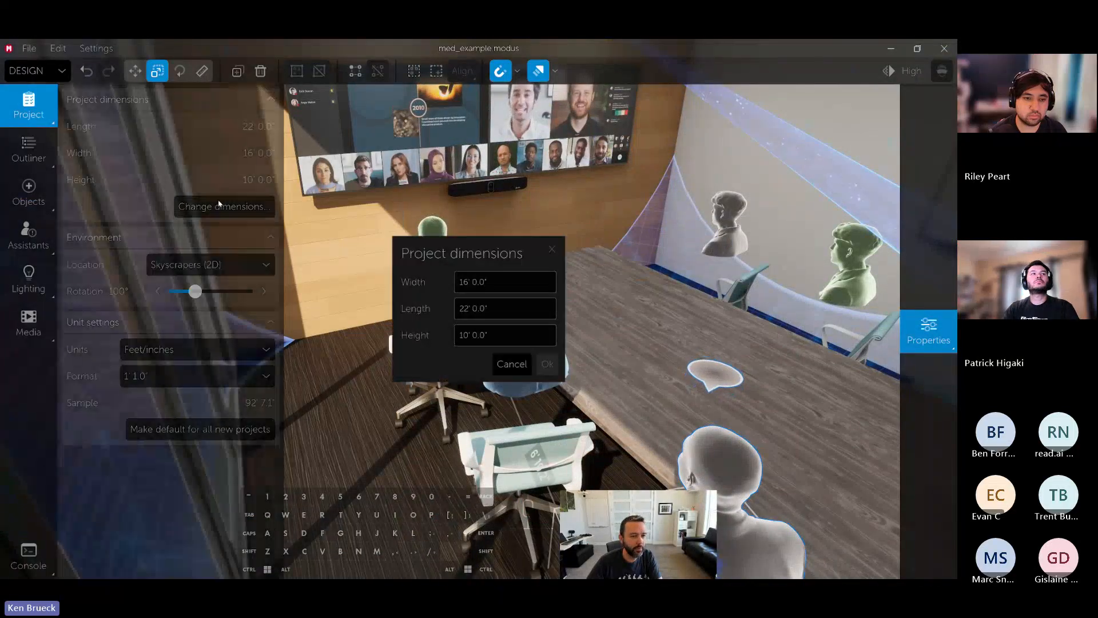
{"action": "left_click", "coordinate": [503, 309]}
{"action": "left_click_drag", "start_coordinate": [502, 310], "coordinate": [397, 314]}
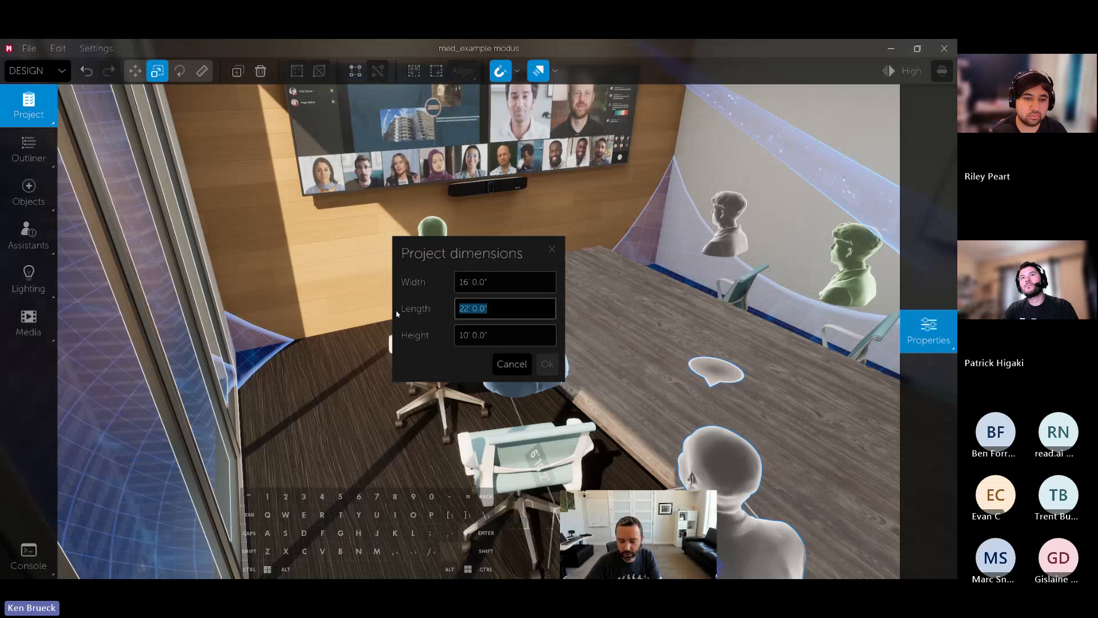
{"action": "type", "text": "40"}
{"action": "key", "text": "Return"}
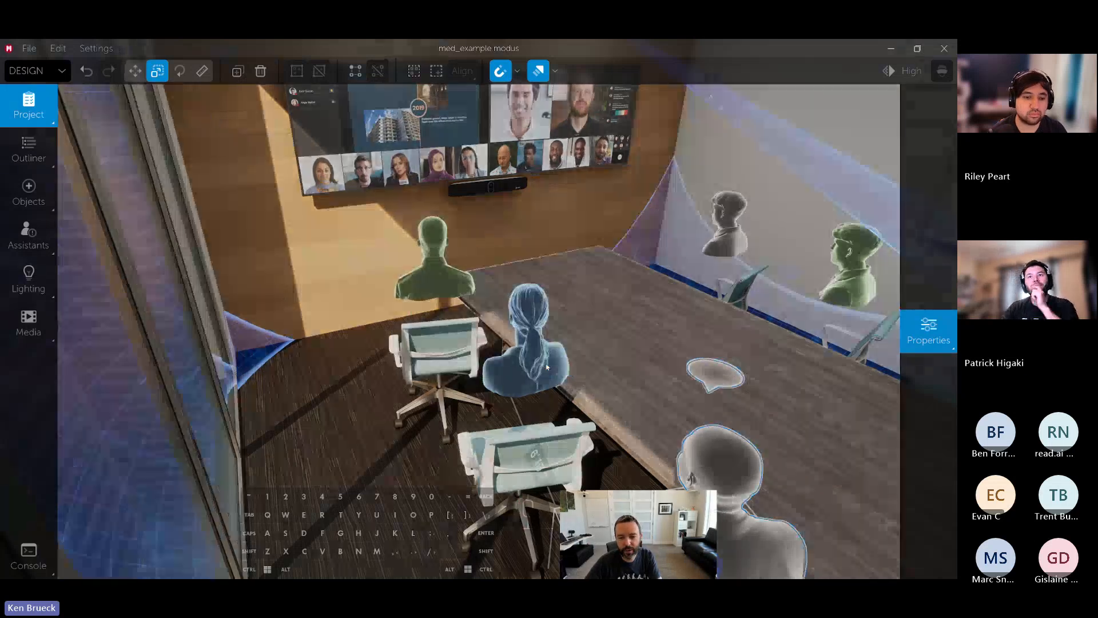
Find a podium in the object library and place it at the front of the room near the display wall
{"action": "right_click_drag", "start_coordinate": [396, 314], "coordinate": [588, 308]}
{"action": "key", "text": "w"}
{"action": "key", "text": "a"}
{"action": "key", "text": "d"}
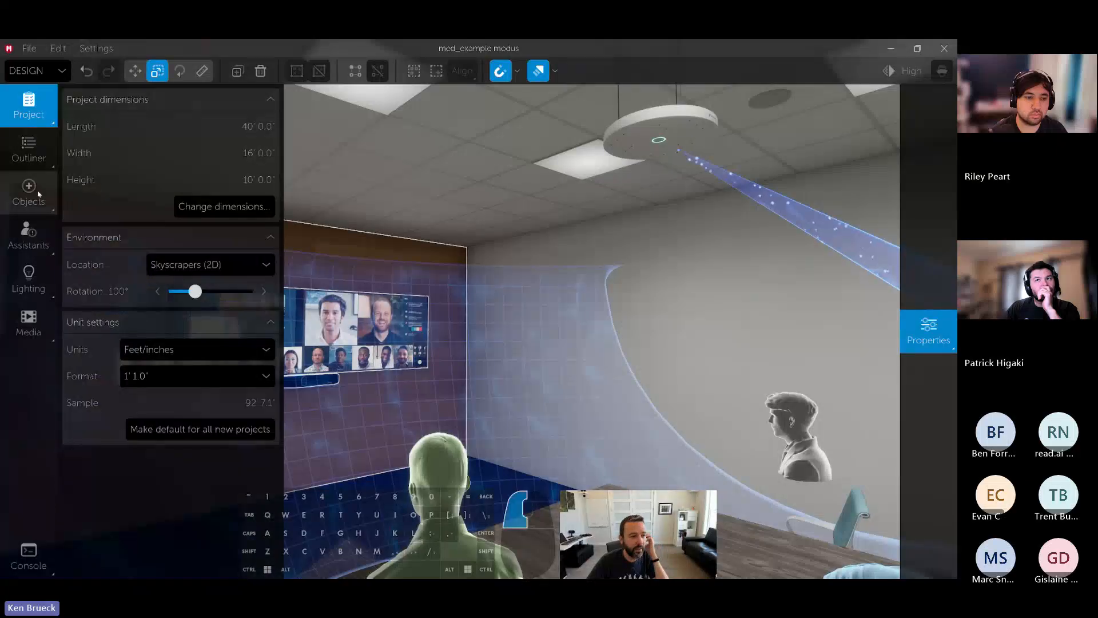
{"action": "left_click", "coordinate": [37, 193]}
{"action": "type", "text": "podi"}
{"action": "left_click_drag", "start_coordinate": [201, 272], "coordinate": [483, 506]}
{"action": "key", "text": "w"}
{"action": "key", "text": "a"}
{"action": "right_click_drag", "start_coordinate": [483, 507], "coordinate": [518, 536]}
Move the podium into the open floor between the display wall and the front end of the table
{"action": "left_click_drag", "start_coordinate": [461, 474], "coordinate": [519, 508]}
{"action": "key", "text": "s"}
{"action": "right_click_drag", "start_coordinate": [519, 508], "coordinate": [512, 470]}
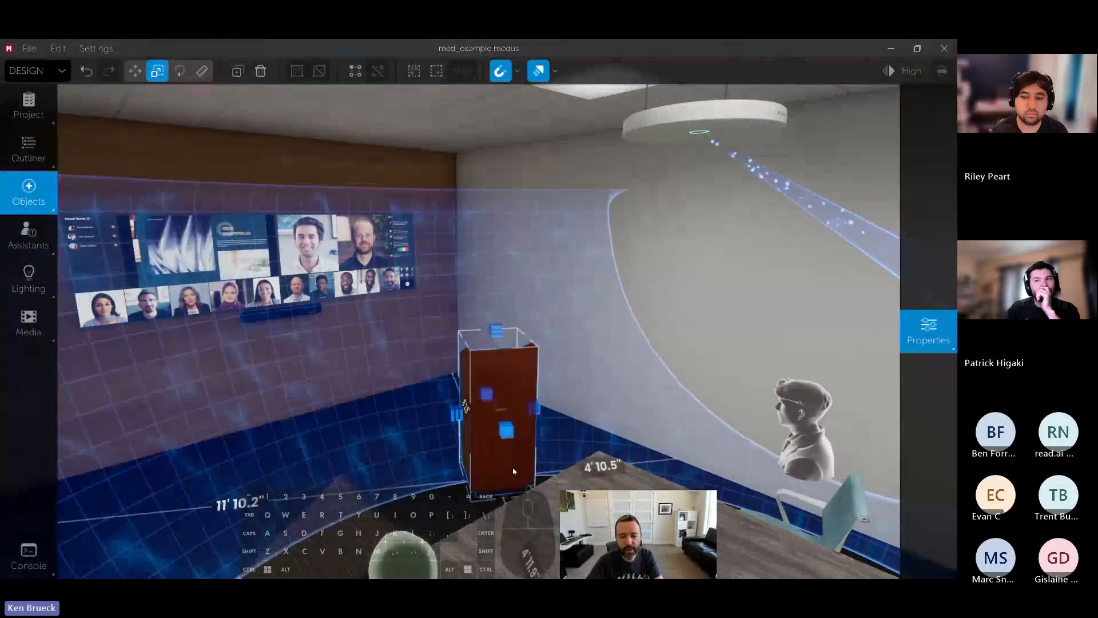
{"action": "mouse_move", "coordinate": [513, 471]}
{"action": "left_mouse_down"}
{"action": "mouse_move", "coordinate": [528, 458]}
{"action": "mouse_move", "coordinate": [498, 460]}
{"action": "left_mouse_up"}
{"action": "right_click_drag", "start_coordinate": [412, 414], "coordinate": [414, 415]}
{"action": "right_click_drag", "start_coordinate": [246, 312], "coordinate": [120, 255]}
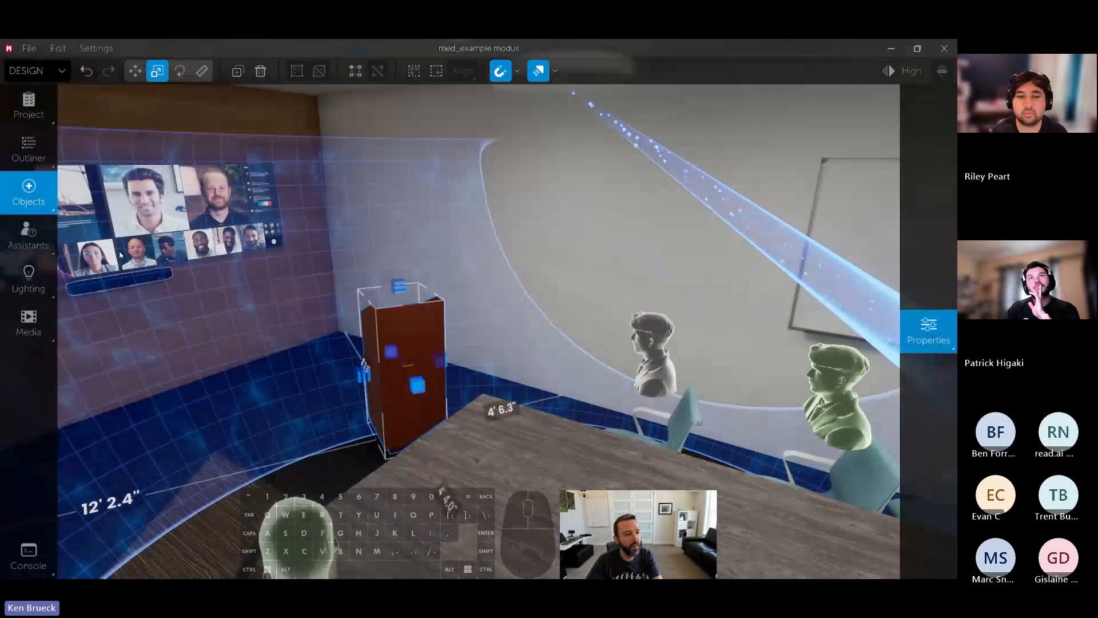
Find the Person object in the library and place a standing person beside the podium
{"action": "left_click", "coordinate": [39, 201]}
{"action": "type", "text": "person"}
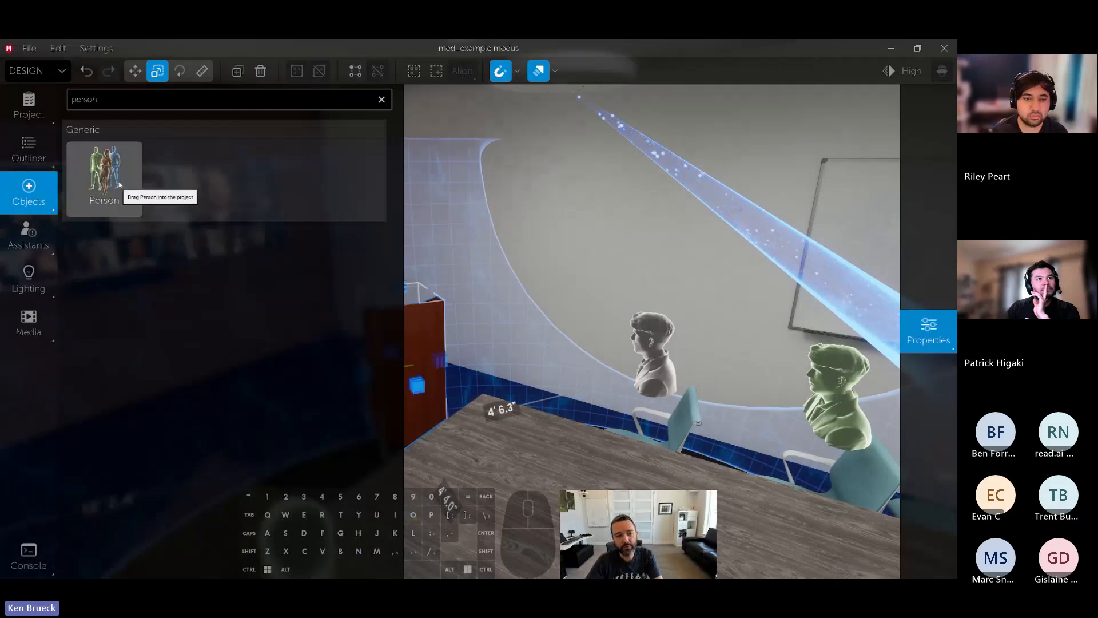
{"action": "left_click_drag", "start_coordinate": [119, 184], "coordinate": [328, 413]}
{"action": "key", "text": "w"}
{"action": "key", "text": "a"}
{"action": "right_click_drag", "start_coordinate": [328, 413], "coordinate": [567, 318]}
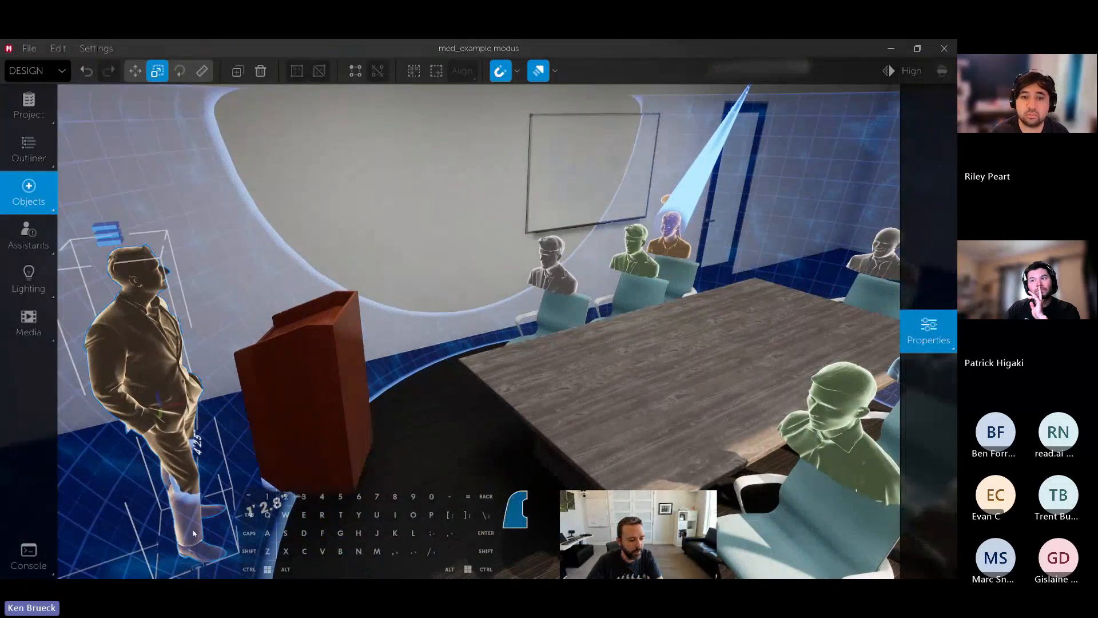
Move the standing person behind the podium and enable talking for them
{"action": "left_click_drag", "start_coordinate": [189, 532], "coordinate": [219, 465]}
{"action": "key", "text": "d"}
{"action": "right_click_drag", "start_coordinate": [218, 465], "coordinate": [280, 467]}
{"action": "key", "text": "s"}
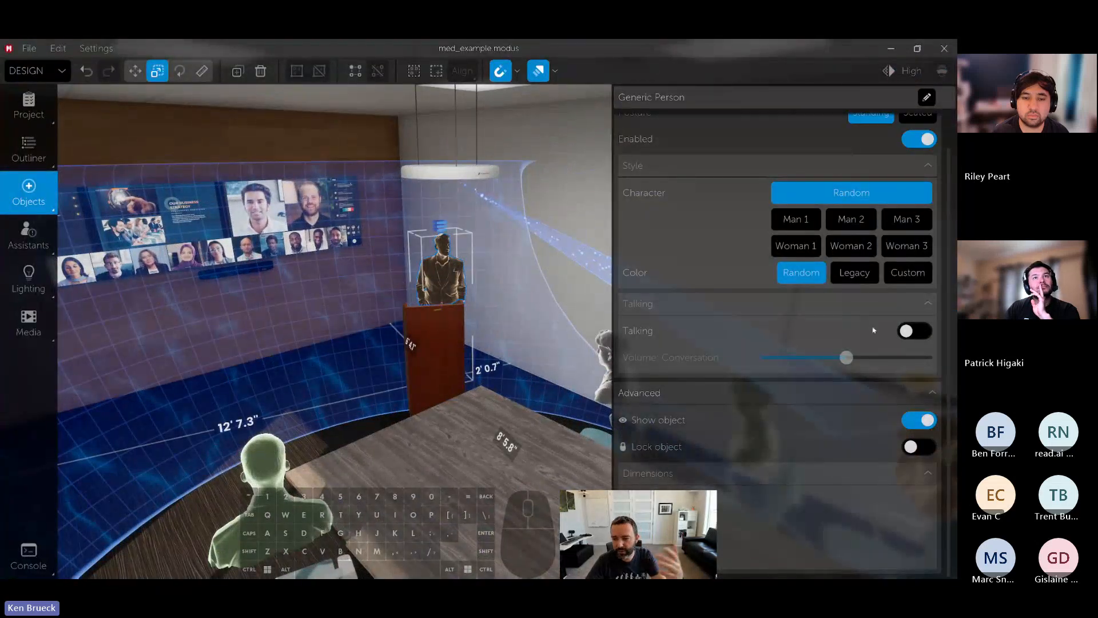
{"action": "left_click", "coordinate": [912, 331]}
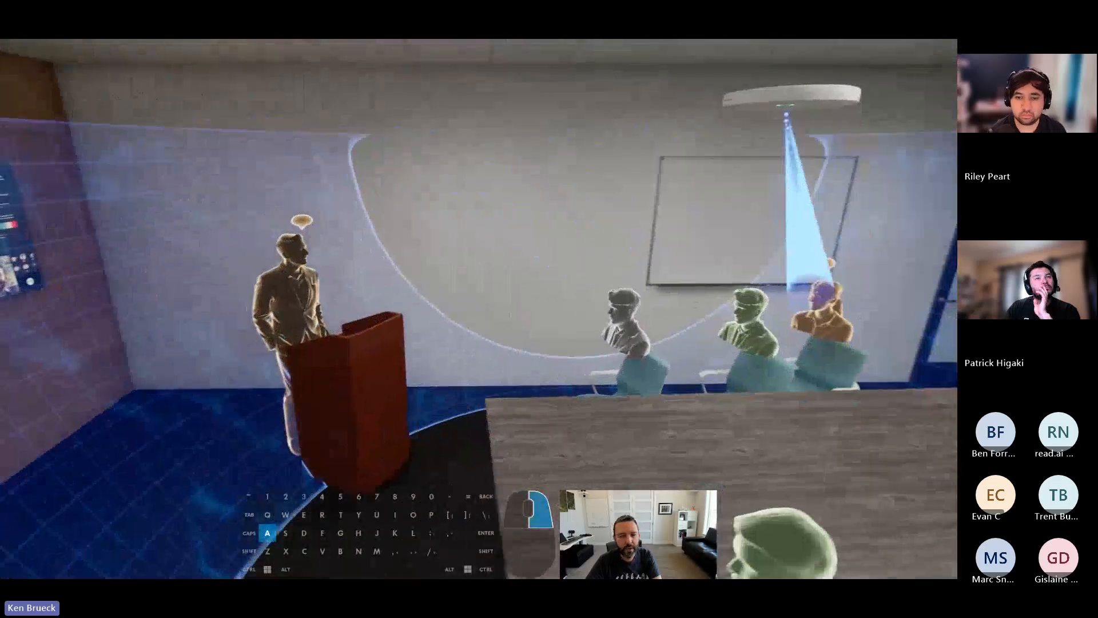
Shift the podium toward the table and move the presenter behind it, about 7' from the display wall
{"action": "right_click_drag", "start_coordinate": [137, 343], "coordinate": [169, 348]}
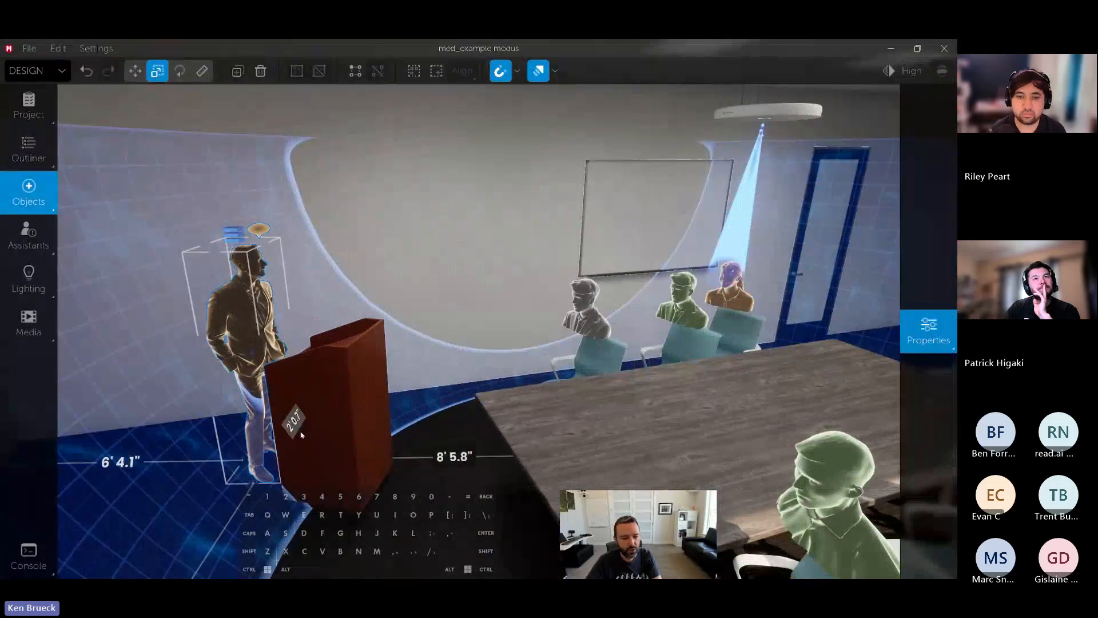
{"action": "left_click_drag", "start_coordinate": [297, 422], "coordinate": [341, 427]}
{"action": "left_click", "coordinate": [258, 459]}
{"action": "left_click_drag", "start_coordinate": [259, 460], "coordinate": [280, 467]}
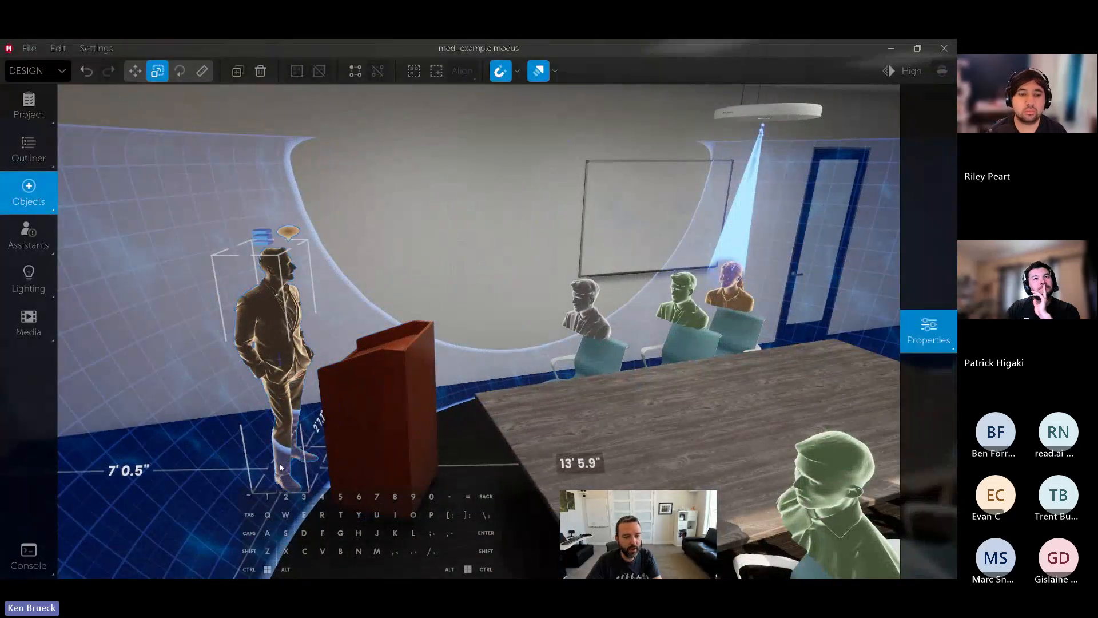
Enable the priority zone on the Sennheiser TeamConnect ceiling microphone
{"action": "right_click_drag", "start_coordinate": [280, 466], "coordinate": [552, 302]}
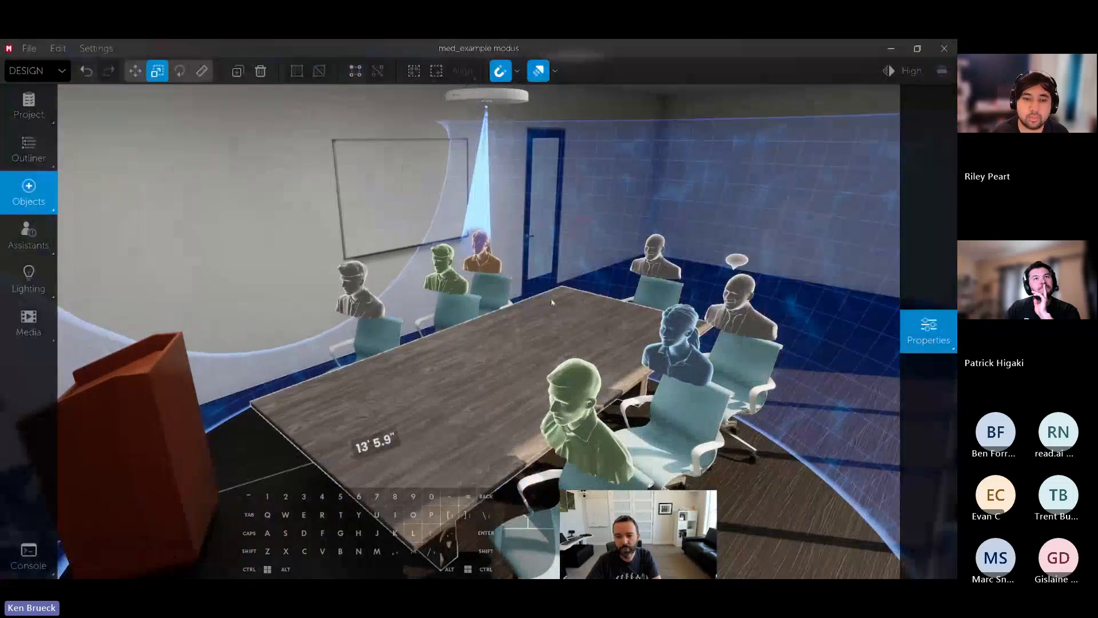
{"action": "key", "text": "w"}
{"action": "key", "text": "d"}
{"action": "right_click_drag", "start_coordinate": [479, 275], "coordinate": [637, 278]}
{"action": "left_click", "coordinate": [532, 159]}
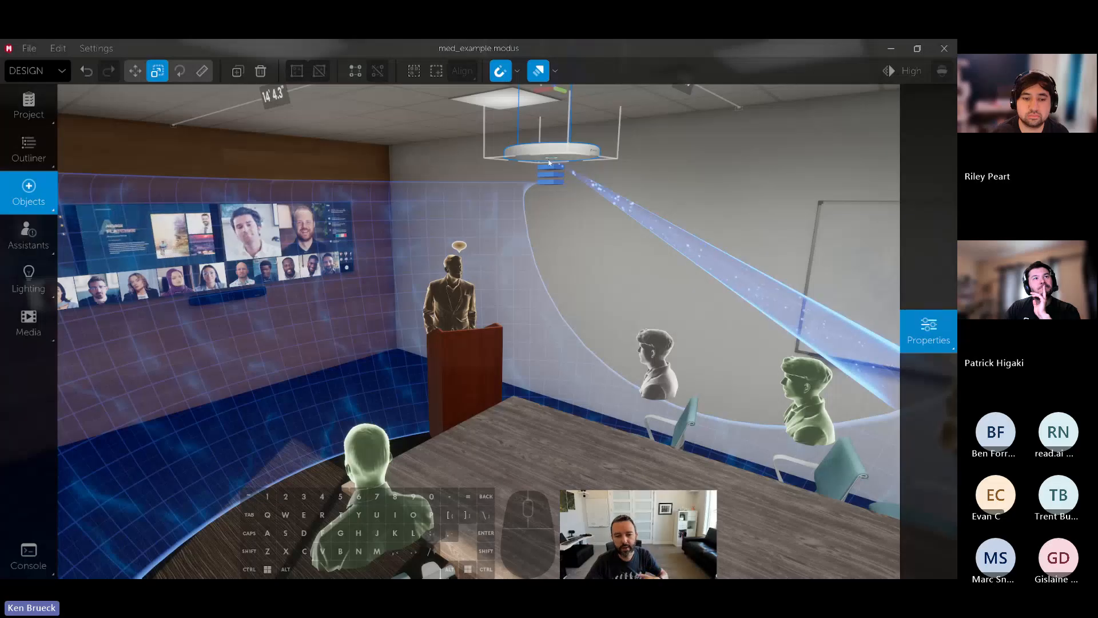
{"action": "mouse_move", "coordinate": [926, 232]}
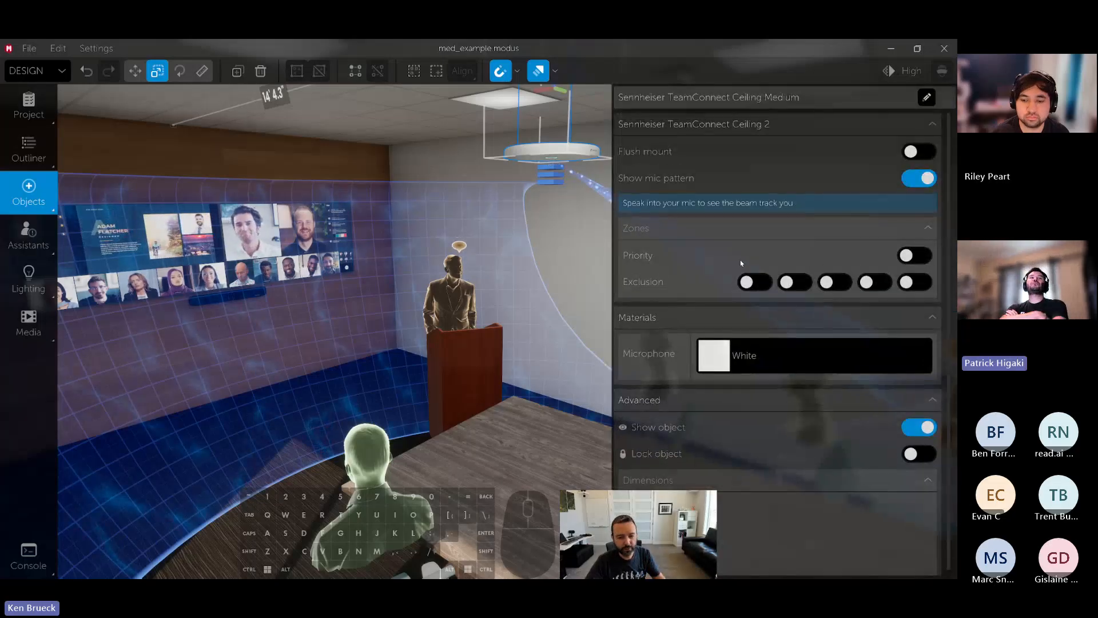
{"action": "key", "text": "s"}
{"action": "mouse_move", "coordinate": [593, 276]}
{"action": "right_mouse_down"}
{"action": "mouse_move", "coordinate": [647, 276]}
{"action": "mouse_move", "coordinate": [606, 274]}
{"action": "right_mouse_up"}
{"action": "key", "text": "w"}
{"action": "mouse_move", "coordinate": [901, 271]}
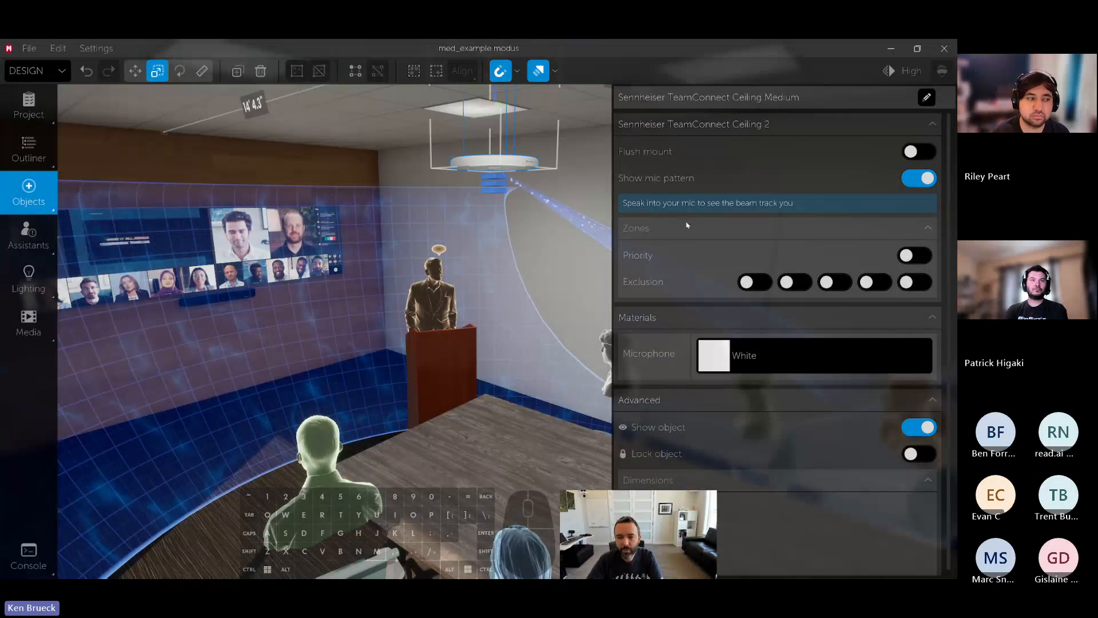
{"action": "left_click", "coordinate": [914, 255]}
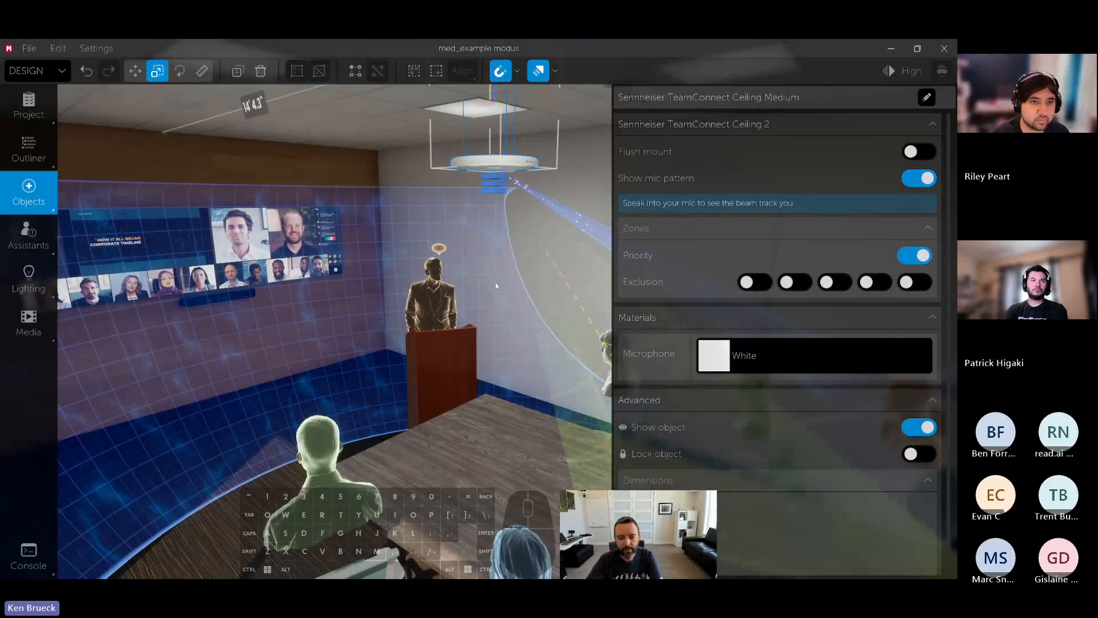
Move the microphone's priority zone from the side wall to the presenter at the podium
{"action": "right_click_drag", "start_coordinate": [496, 286], "coordinate": [571, 385]}
{"action": "left_click_drag", "start_coordinate": [656, 411], "coordinate": [345, 245]}
{"action": "right_click_drag", "start_coordinate": [345, 245], "coordinate": [280, 243]}
{"action": "key", "text": "s"}
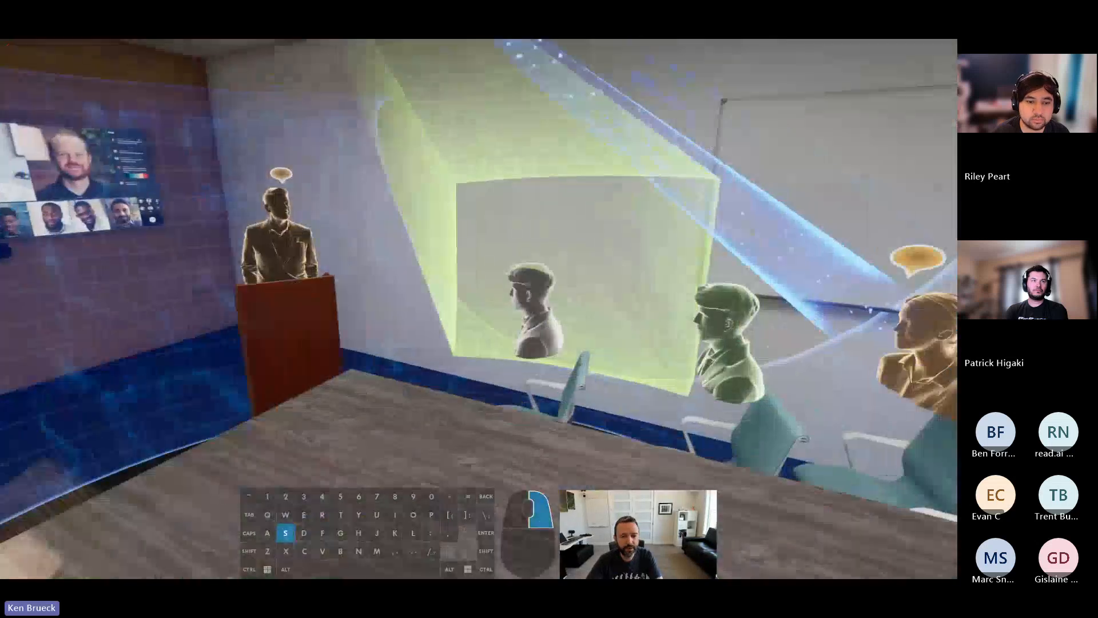
{"action": "right_click_drag", "start_coordinate": [578, 286], "coordinate": [584, 288]}
{"action": "left_click_drag", "start_coordinate": [584, 288], "coordinate": [359, 228]}
Extend the lower edge of the priority zone down to the floor so it encloses the presenter and podium
{"action": "key", "text": "a"}
{"action": "right_click_drag", "start_coordinate": [360, 229], "coordinate": [401, 231]}
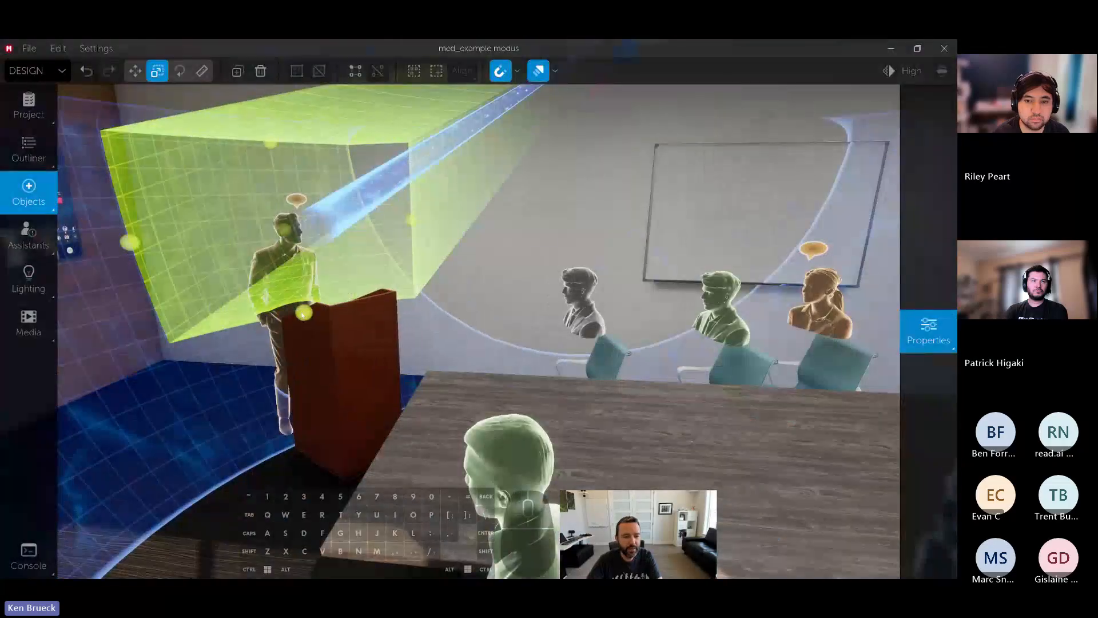
{"action": "left_click_drag", "start_coordinate": [304, 311], "coordinate": [330, 426]}
{"action": "key", "text": "a"}
{"action": "right_click_drag", "start_coordinate": [330, 425], "coordinate": [327, 411]}
Reduce the presenter's talking volume to Soft and check where the microphone beam points
{"action": "left_click", "coordinate": [323, 290]}
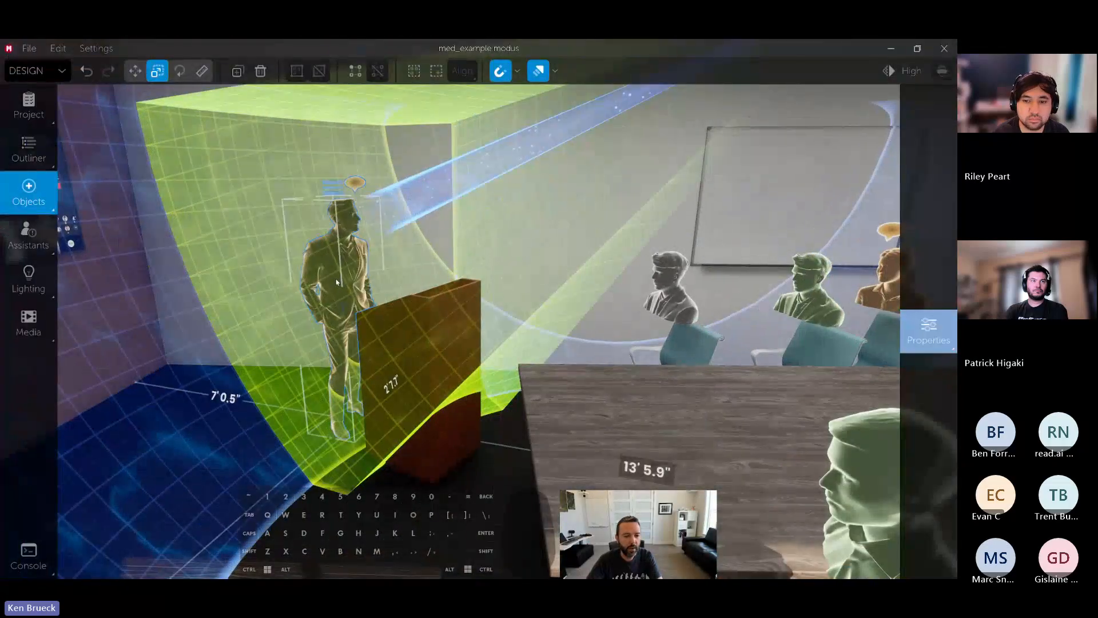
{"action": "left_click", "coordinate": [928, 331]}
{"action": "left_click_drag", "start_coordinate": [850, 399], "coordinate": [799, 398]}
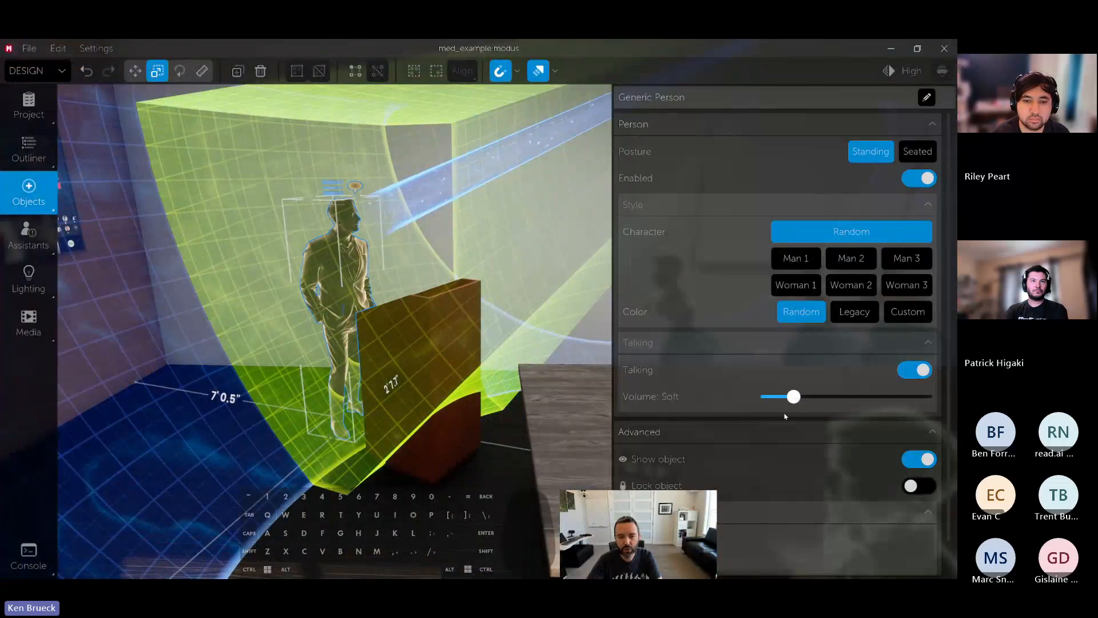
{"action": "right_click_drag", "start_coordinate": [399, 431], "coordinate": [414, 432]}
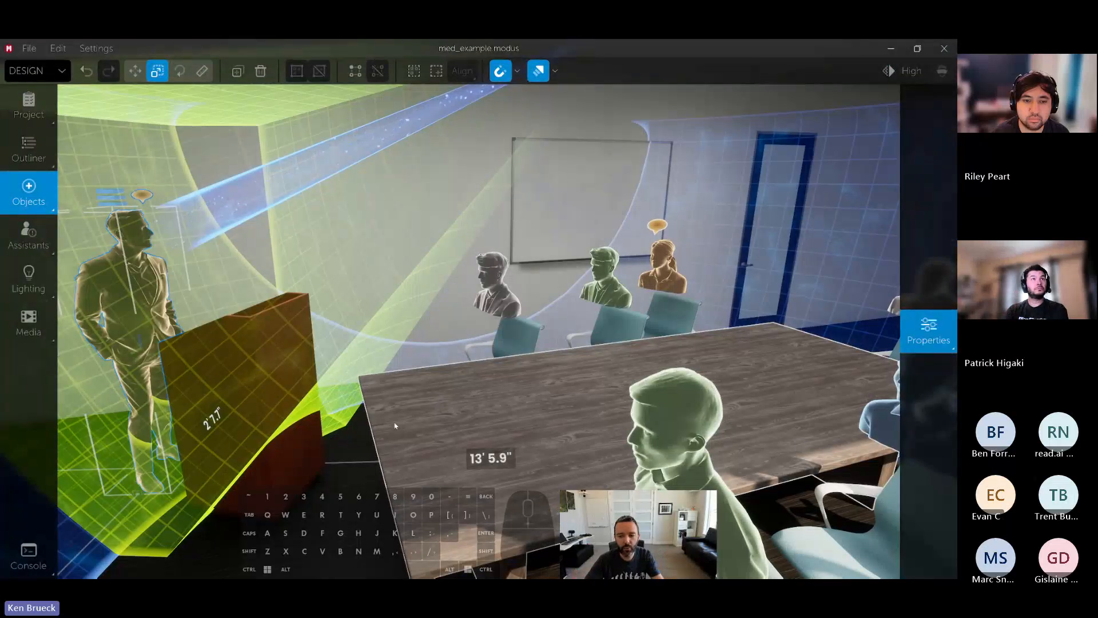
{"action": "key", "text": "d"}
{"action": "right_click_drag", "start_coordinate": [394, 425], "coordinate": [354, 397]}
{"action": "left_click", "coordinate": [347, 178]}
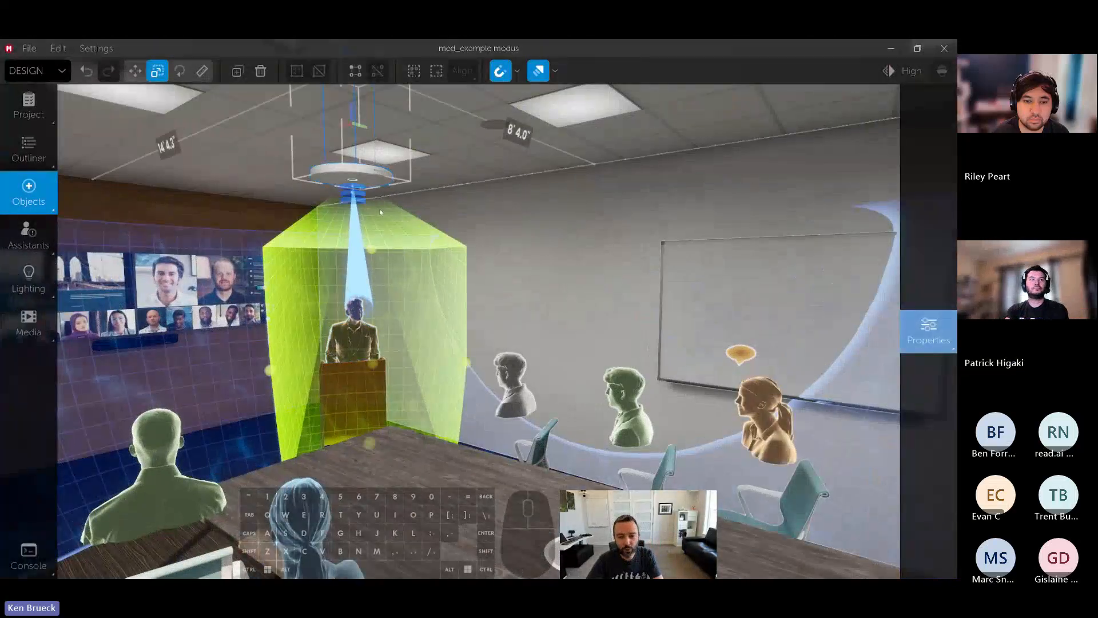
Find an HVAC vent in the object library and place it on the side wall next to the whiteboard
{"action": "key", "text": "s"}
{"action": "key", "text": "a"}
{"action": "right_click_drag", "start_coordinate": [347, 178], "coordinate": [400, 175]}
{"action": "left_click", "coordinate": [30, 192]}
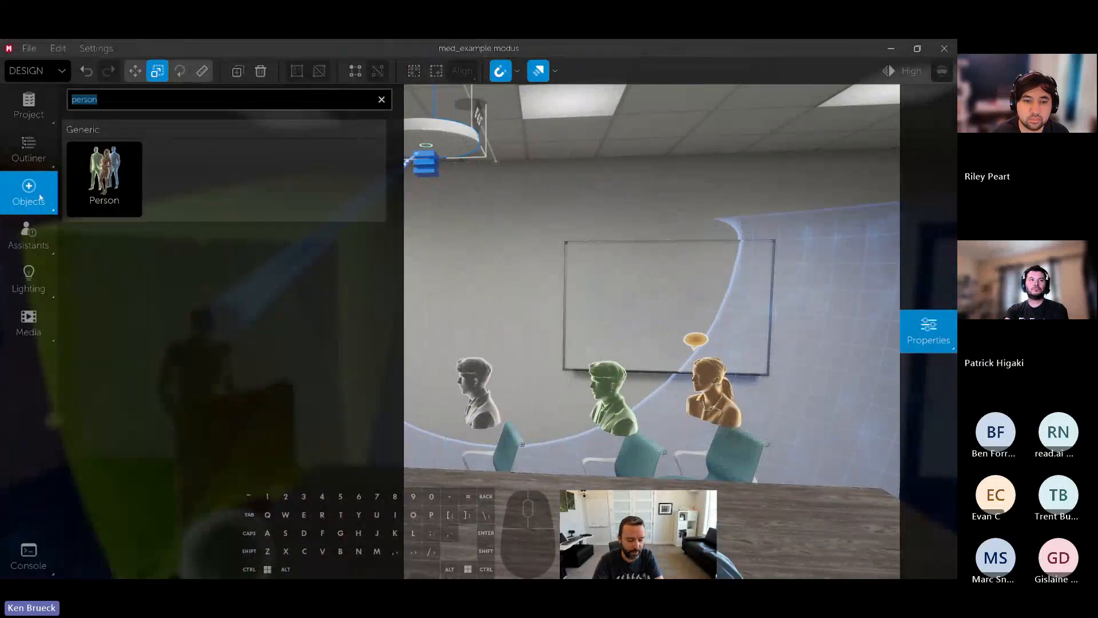
{"action": "type", "text": "hva"}
{"action": "left_click_drag", "start_coordinate": [121, 250], "coordinate": [582, 371]}
{"action": "left_click_drag", "start_coordinate": [524, 329], "coordinate": [523, 292]}
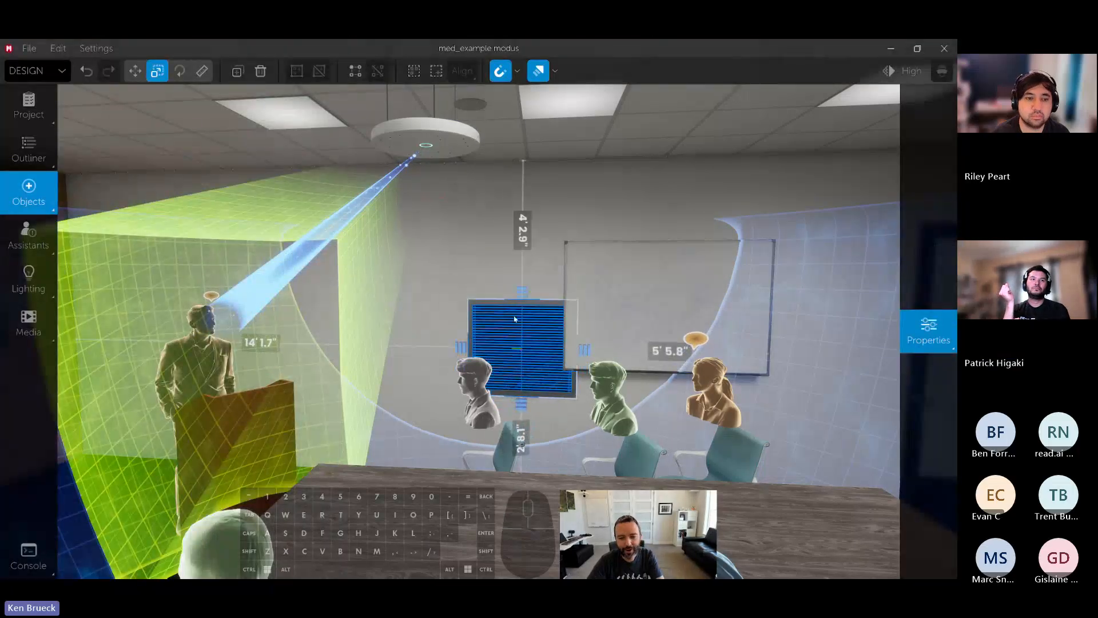
Delete the whiteboard and reposition the HVAC vent on the side wall above the seated people
{"action": "left_click", "coordinate": [654, 294]}
{"action": "key", "text": "Delete"}
{"action": "left_click", "coordinate": [515, 375]}
{"action": "key", "text": "w"}
{"action": "right_click_drag", "start_coordinate": [515, 375], "coordinate": [598, 351]}
{"action": "key", "text": "d"}
{"action": "key", "text": "a"}
{"action": "key", "text": "d"}
{"action": "left_click_drag", "start_coordinate": [590, 377], "coordinate": [592, 353]}
Enable the first exclusion zone on the ceiling microphone
{"action": "key", "text": "s"}
{"action": "right_click_drag", "start_coordinate": [594, 338], "coordinate": [504, 320]}
{"action": "left_click", "coordinate": [345, 170]}
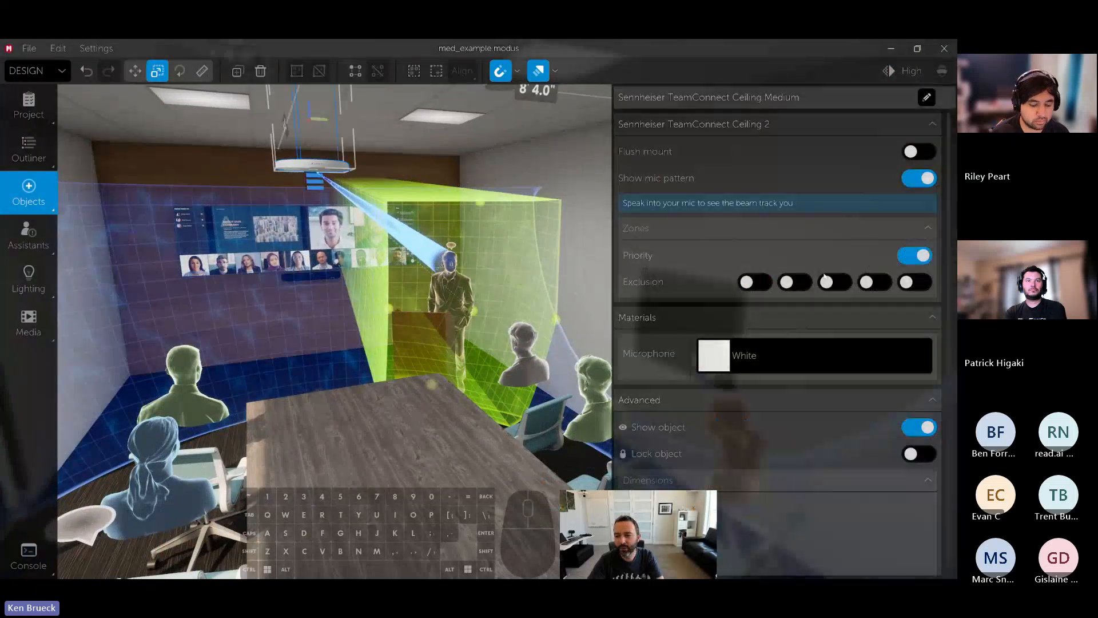
{"action": "left_click", "coordinate": [754, 281]}
{"action": "key", "text": "a"}
{"action": "right_click_drag", "start_coordinate": [583, 315], "coordinate": [640, 329]}
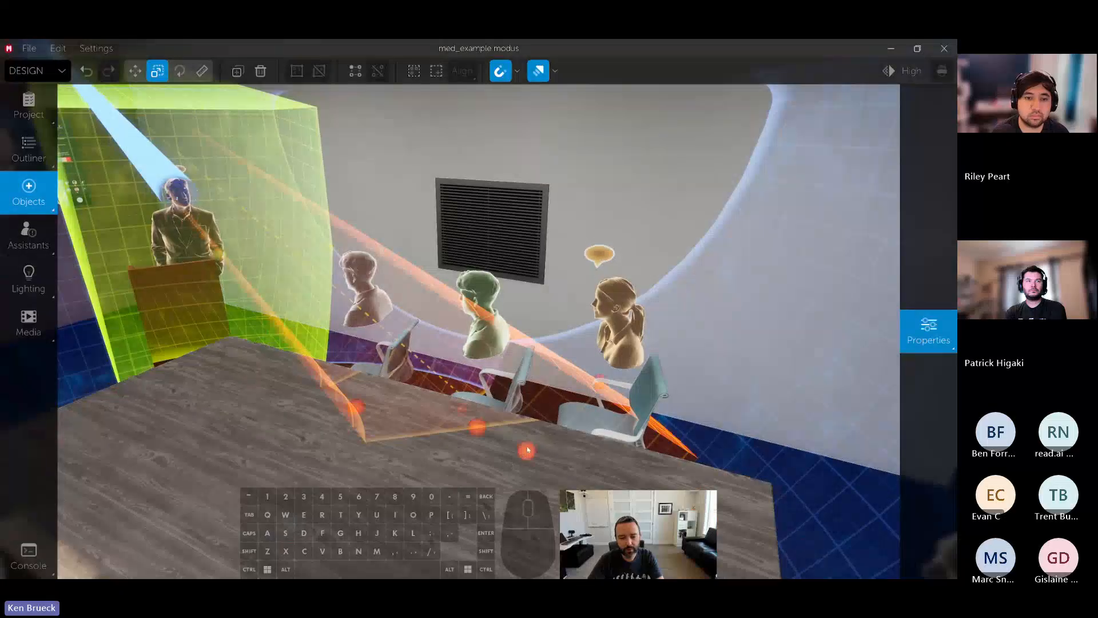
Move the exclusion zone onto the wall vent and resize its sides and top edge to fit the vent
{"action": "left_click_drag", "start_coordinate": [527, 450], "coordinate": [497, 206]}
{"action": "left_click_drag", "start_coordinate": [625, 230], "coordinate": [553, 224]}
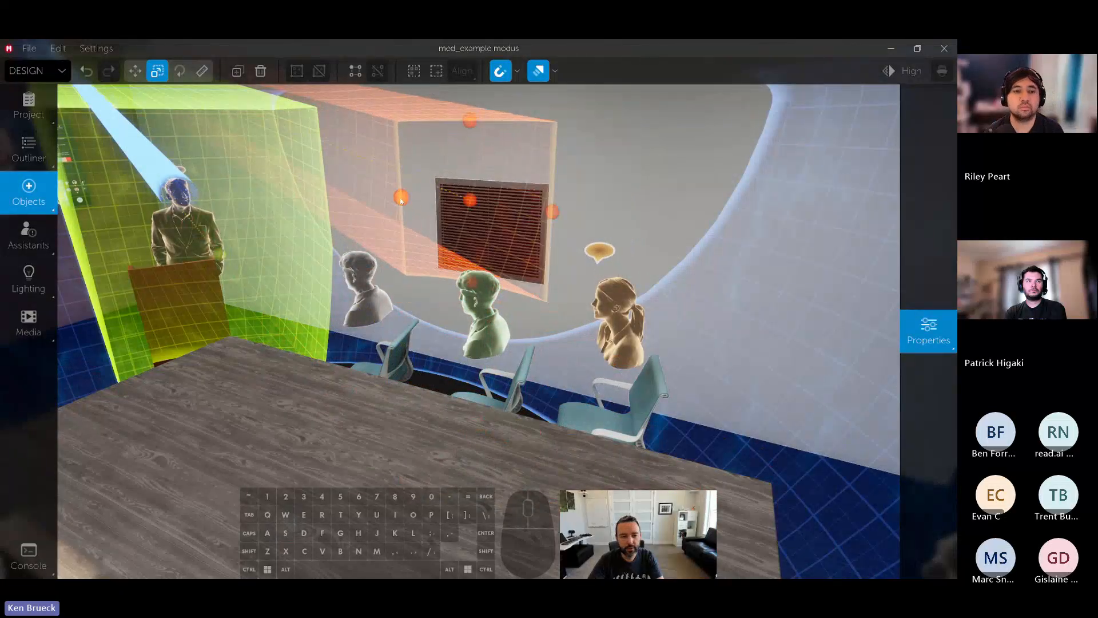
{"action": "left_click_drag", "start_coordinate": [400, 197], "coordinate": [433, 197]}
{"action": "left_click_drag", "start_coordinate": [490, 123], "coordinate": [484, 174]}
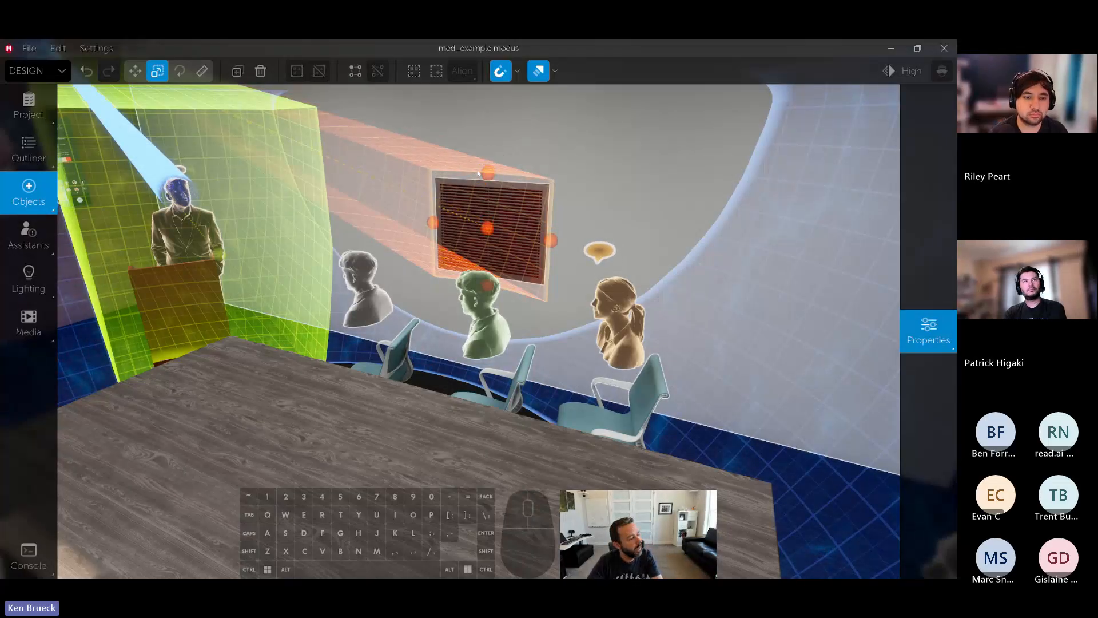
{"action": "left_click_drag", "start_coordinate": [493, 174], "coordinate": [491, 170]}
Examine the priority and exclusion zones from the table and fine-tune the exclusion zone's top edge over the vent
{"action": "key", "text": "d"}
{"action": "right_click_drag", "start_coordinate": [491, 171], "coordinate": [531, 180]}
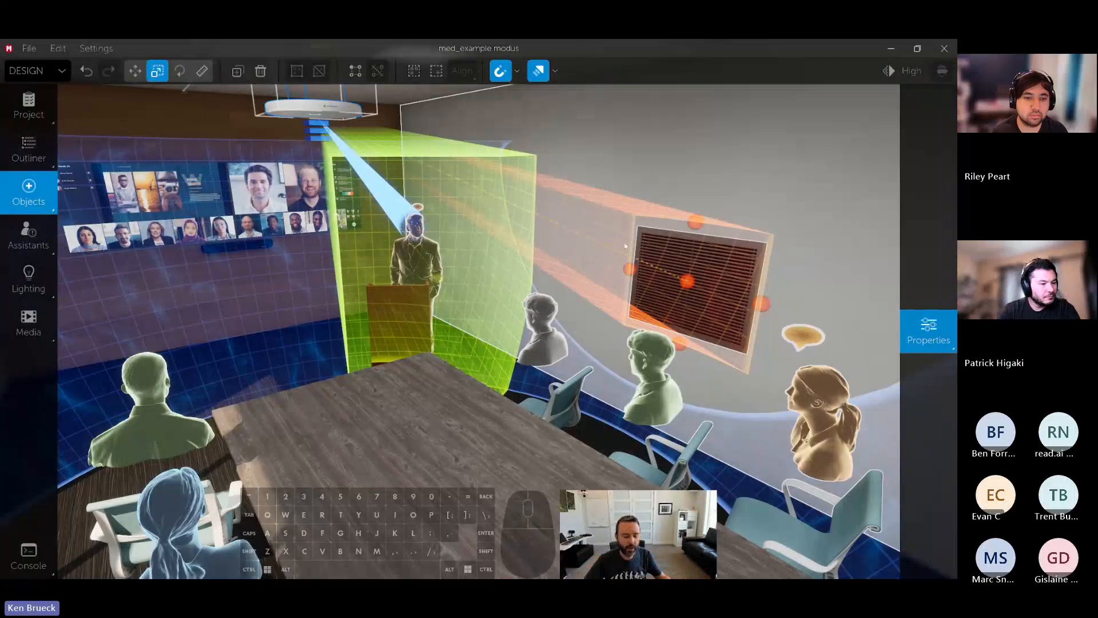
{"action": "key", "text": "s"}
{"action": "key", "text": "a"}
{"action": "mouse_move", "coordinate": [532, 180]}
{"action": "right_mouse_down"}
{"action": "mouse_move", "coordinate": [566, 172]}
{"action": "mouse_move", "coordinate": [532, 178]}
{"action": "right_mouse_up"}
{"action": "key", "text": "d"}
{"action": "right_click_drag", "start_coordinate": [688, 215], "coordinate": [688, 215]}
{"action": "key", "text": "d"}
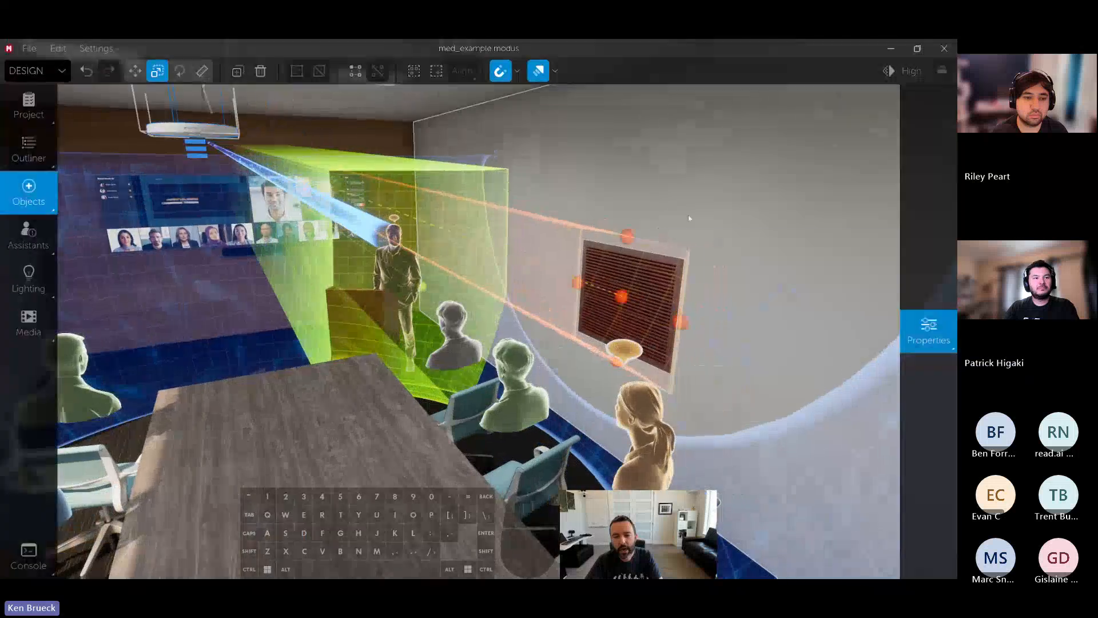
{"action": "left_click_drag", "start_coordinate": [628, 243], "coordinate": [627, 244]}
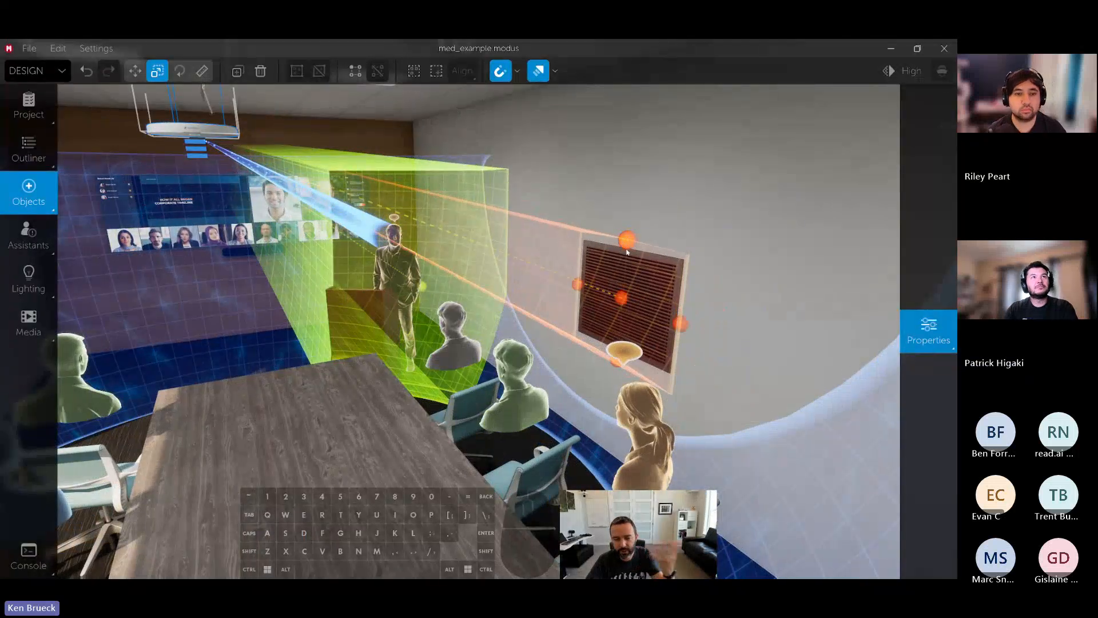
Move the talking woman in front of the wall vent, inside the microphone's exclusion zone
{"action": "right_click_drag", "start_coordinate": [627, 252], "coordinate": [583, 292]}
{"action": "key", "text": "d"}
{"action": "left_click", "coordinate": [638, 413]}
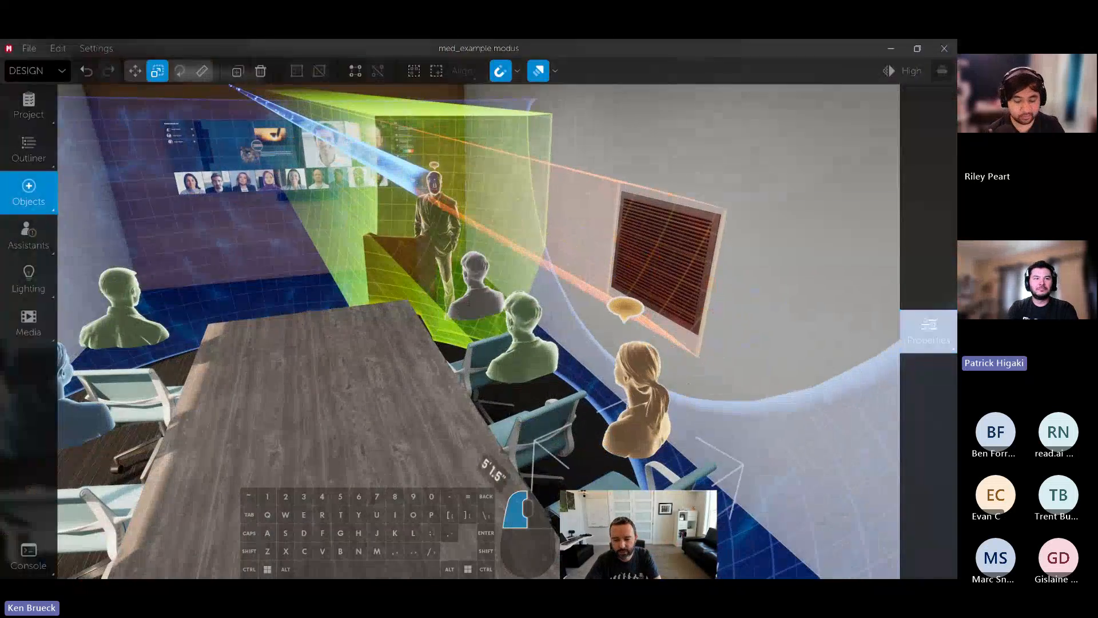
{"action": "left_click_drag", "start_coordinate": [639, 413], "coordinate": [616, 367]}
{"action": "key", "text": "a"}
{"action": "right_click_drag", "start_coordinate": [617, 366], "coordinate": [532, 342]}
Turn off talking for the presenter at the podium and for the talking person on the window side
{"action": "left_click", "coordinate": [424, 256]}
{"action": "left_click", "coordinate": [916, 370]}
{"action": "key", "text": "s"}
{"action": "key", "text": "d"}
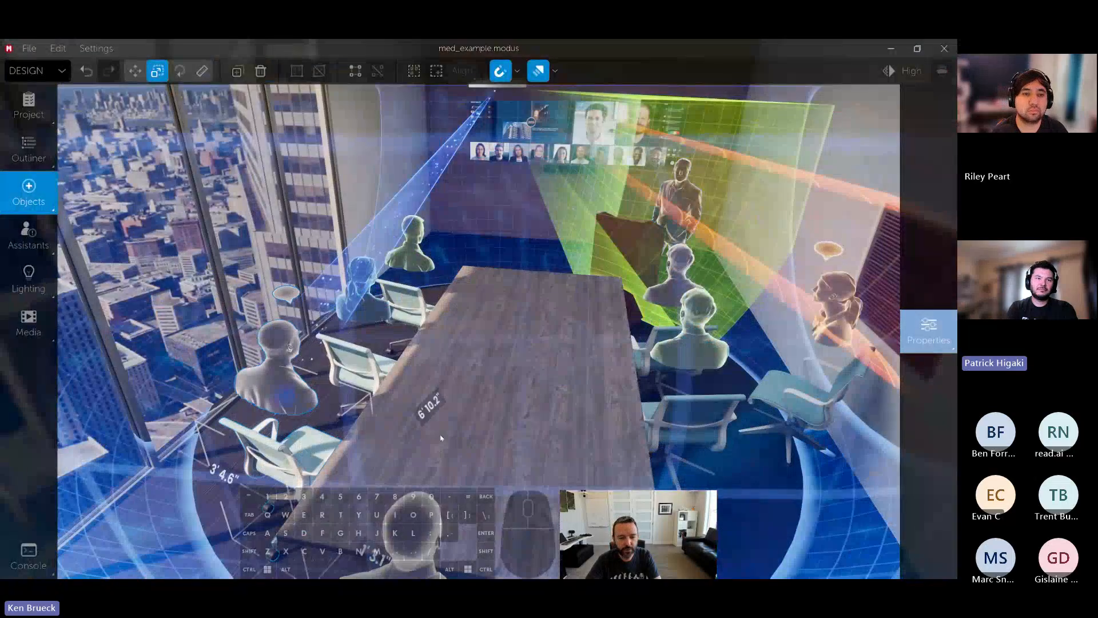
{"action": "left_click", "coordinate": [924, 325]}
{"action": "left_click", "coordinate": [916, 370]}
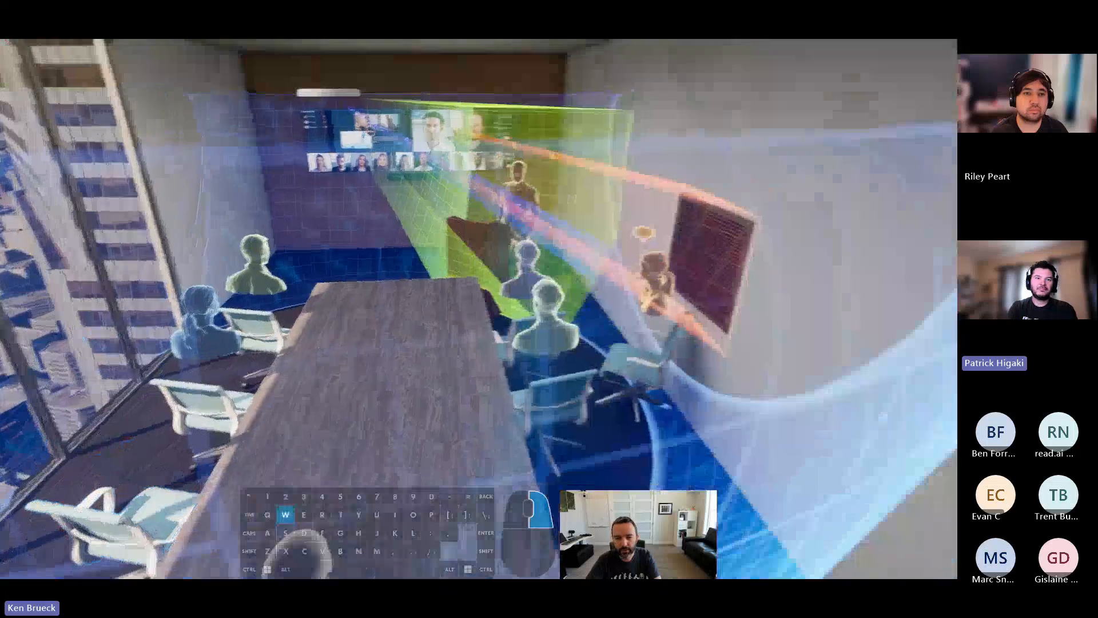
Move the talking woman's chair farther along the vent wall within the exclusion zone and select the ceiling microphone to examine its beam
{"action": "right_click_drag", "start_coordinate": [577, 460], "coordinate": [591, 466]}
{"action": "left_click", "coordinate": [591, 466]}
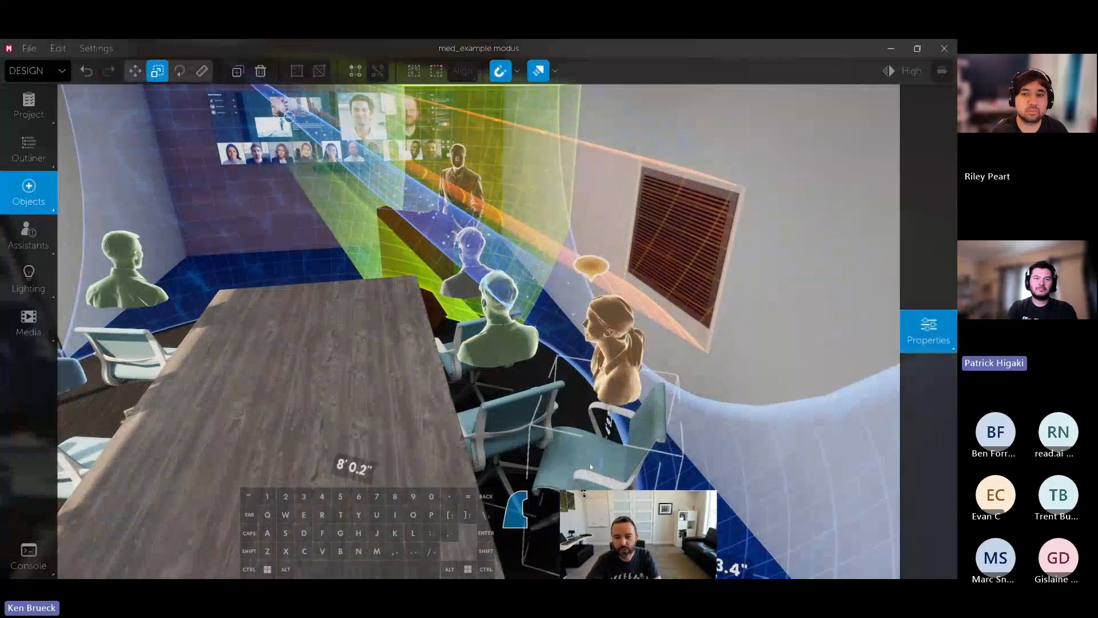
{"action": "left_click_drag", "start_coordinate": [591, 466], "coordinate": [602, 295]}
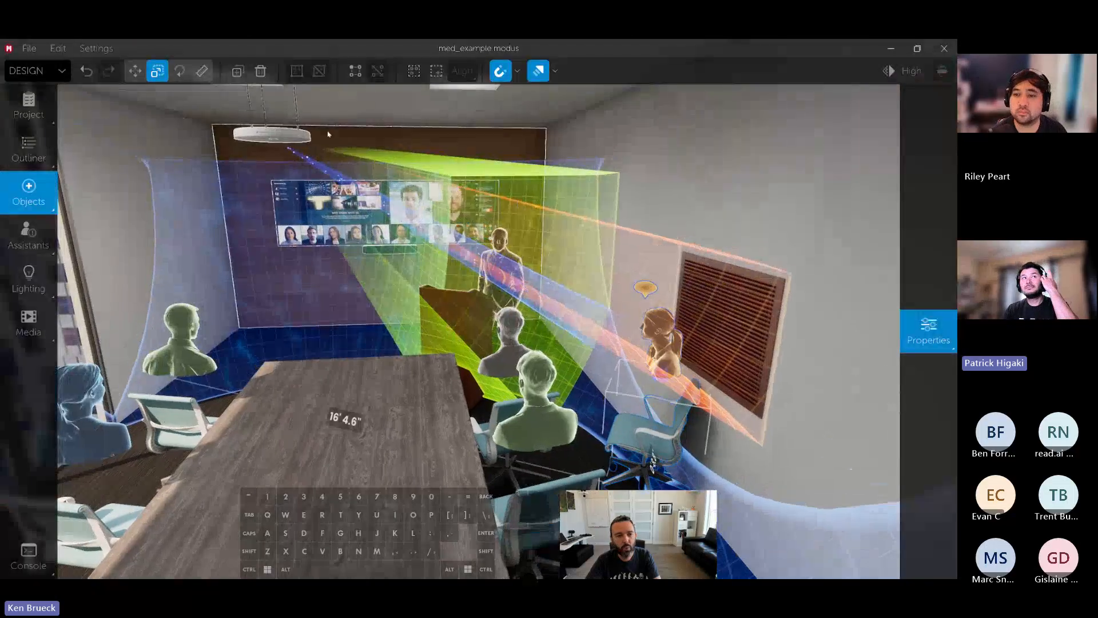
{"action": "left_click", "coordinate": [291, 136]}
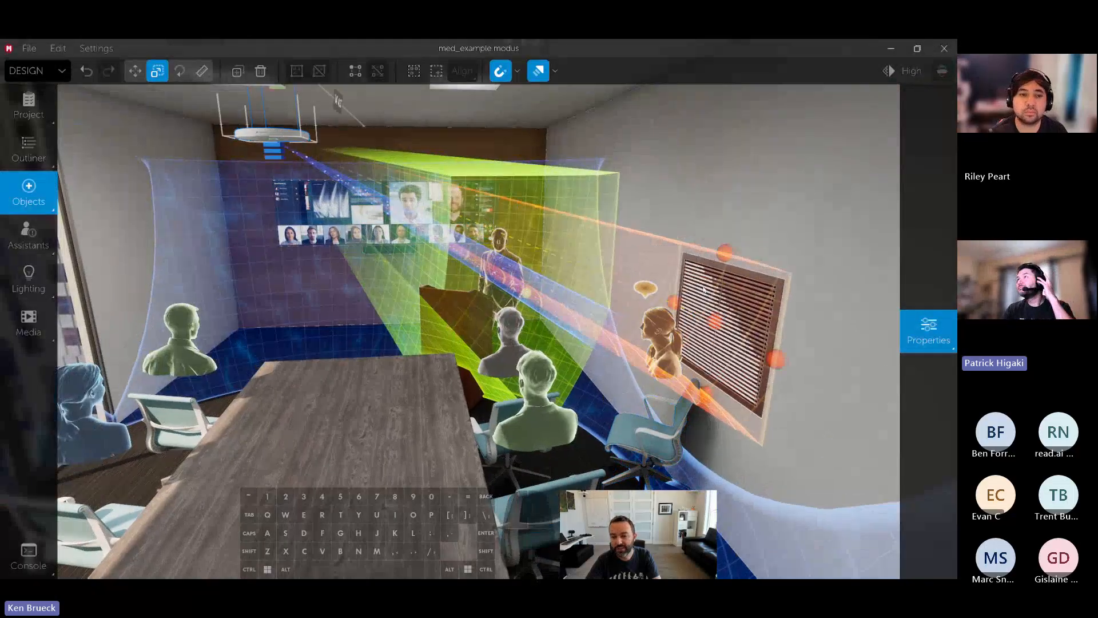
{"action": "left_click_drag", "start_coordinate": [696, 397], "coordinate": [693, 451]}
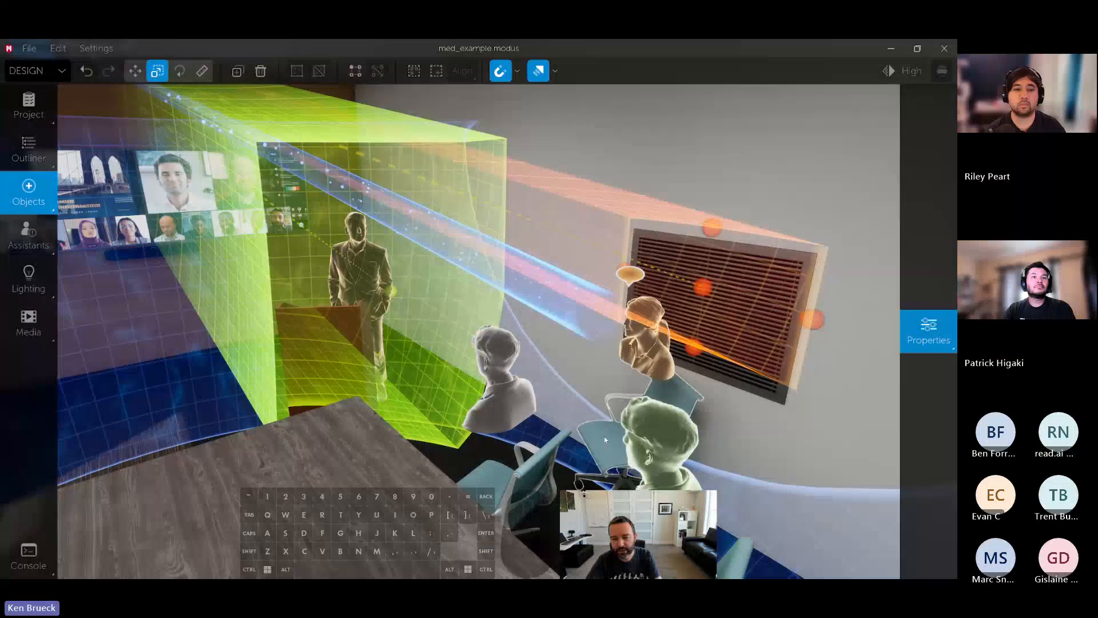
Move the talking woman's chair along the wall past the vent, outside the exclusion zone, and examine the microphone beam
{"action": "left_click", "coordinate": [563, 420]}
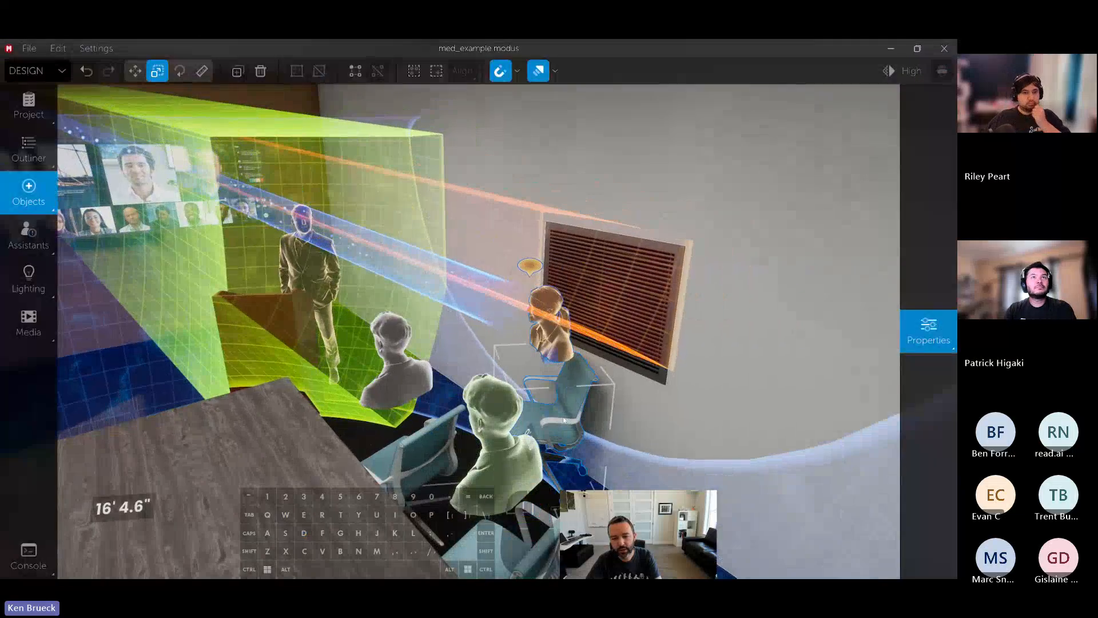
{"action": "left_click_drag", "start_coordinate": [563, 421], "coordinate": [689, 472]}
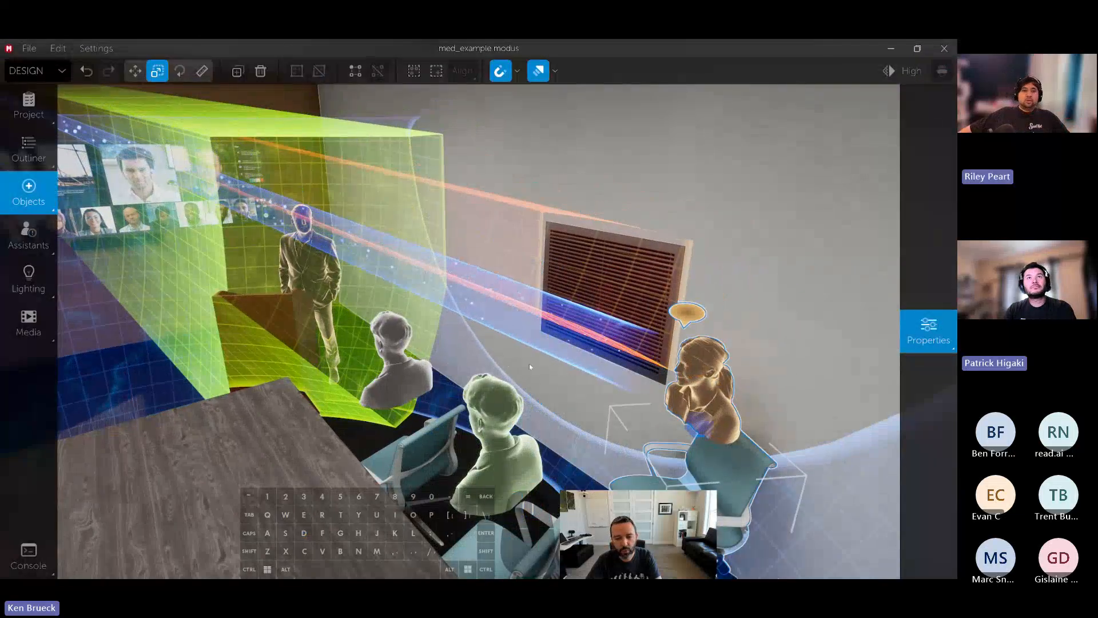
{"action": "key", "text": "a"}
{"action": "right_click_drag", "start_coordinate": [530, 368], "coordinate": [562, 323]}
{"action": "key", "text": "w"}
{"action": "key", "text": "s"}
{"action": "key", "text": "s"}
Hide the Sennheiser ceiling microphone's pattern and move the talking woman's chair closer to the conference table
{"action": "left_click", "coordinate": [821, 252]}
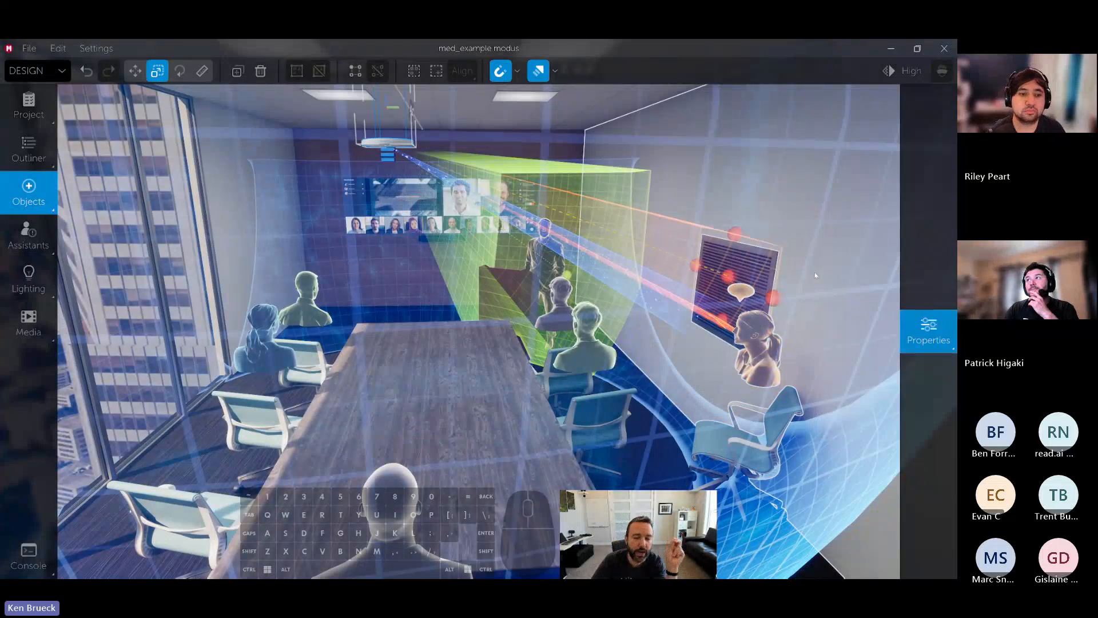
{"action": "mouse_move", "coordinate": [909, 279]}
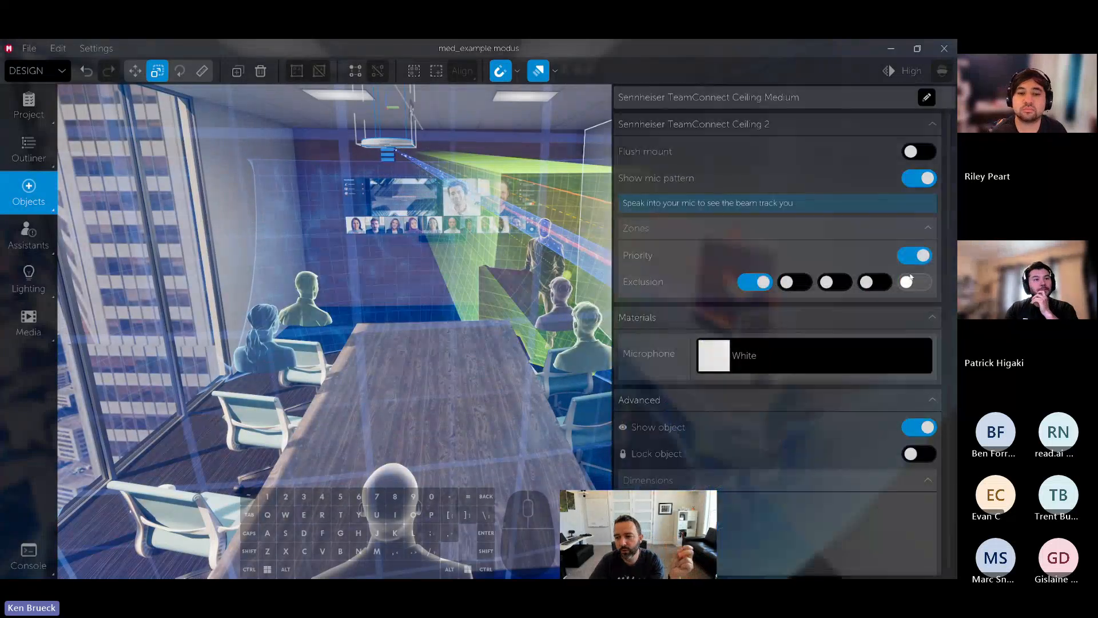
{"action": "left_click", "coordinate": [923, 179]}
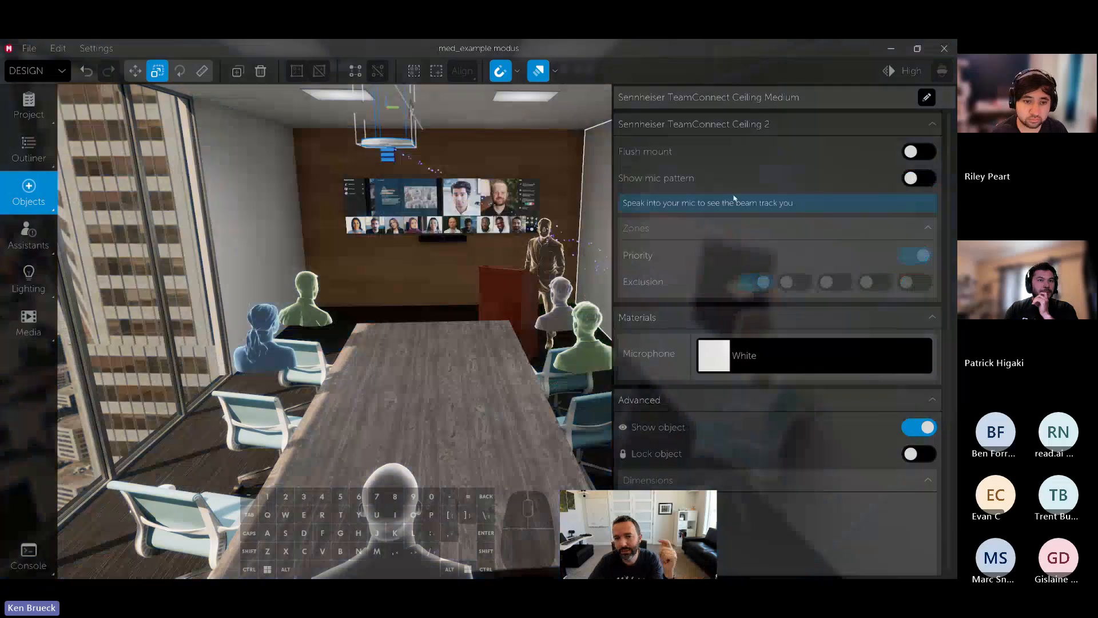
{"action": "right_click_drag", "start_coordinate": [605, 364], "coordinate": [639, 377]}
{"action": "left_click_drag", "start_coordinate": [704, 428], "coordinate": [633, 466]}
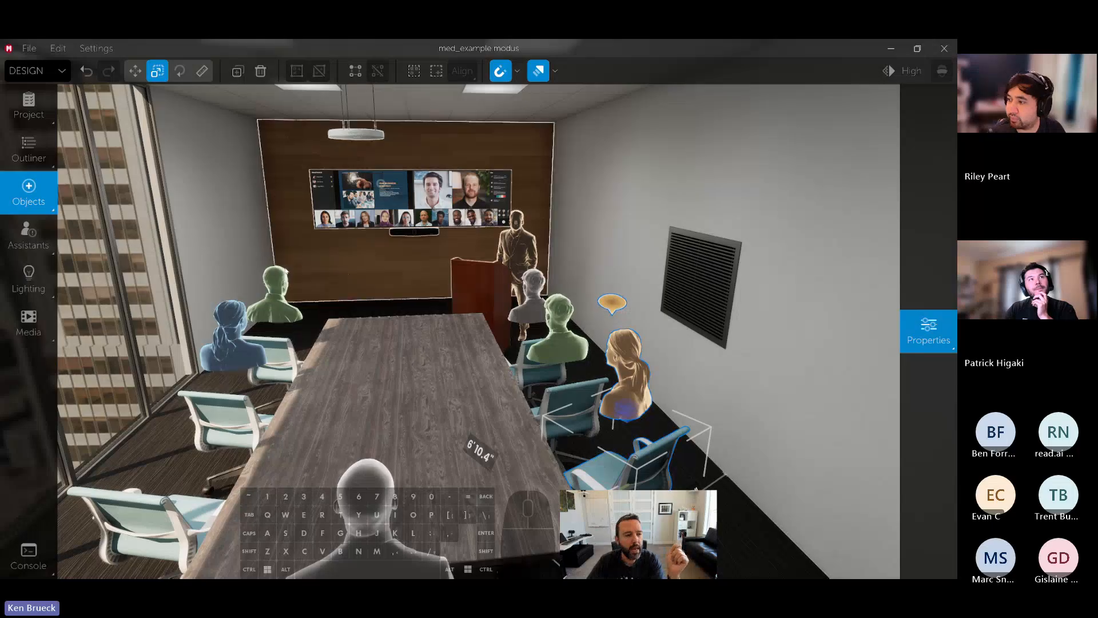
Find the Crestron 1 Beyond camera in the object library and place it on the front wall just above the displays
{"action": "left_click", "coordinate": [36, 199]}
{"action": "type", "text": "1be"}
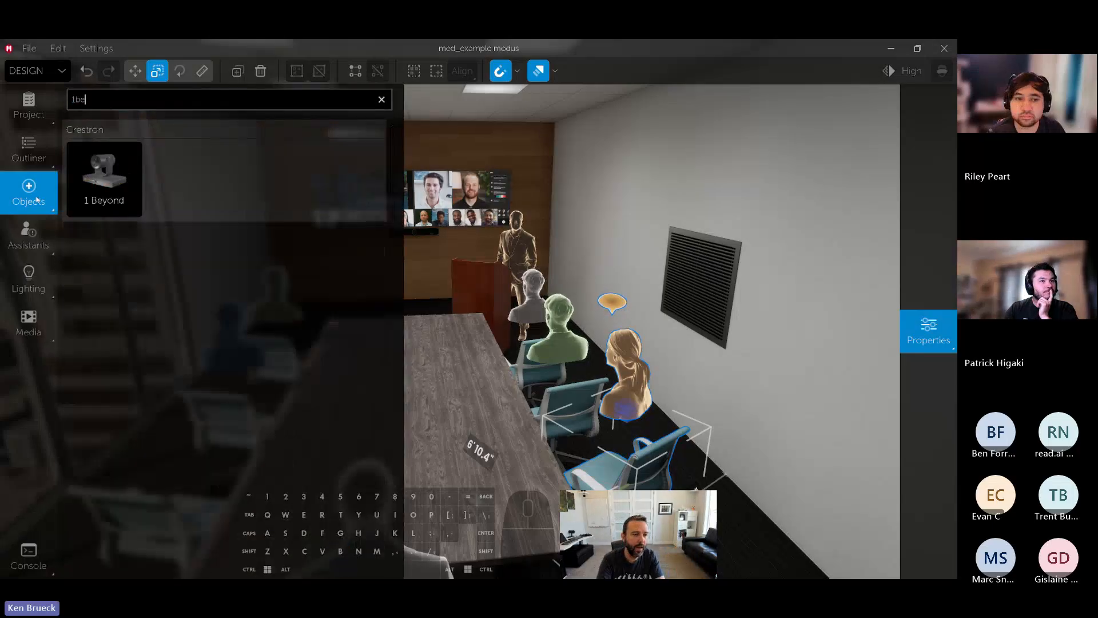
{"action": "left_click_drag", "start_coordinate": [115, 215], "coordinate": [410, 169]}
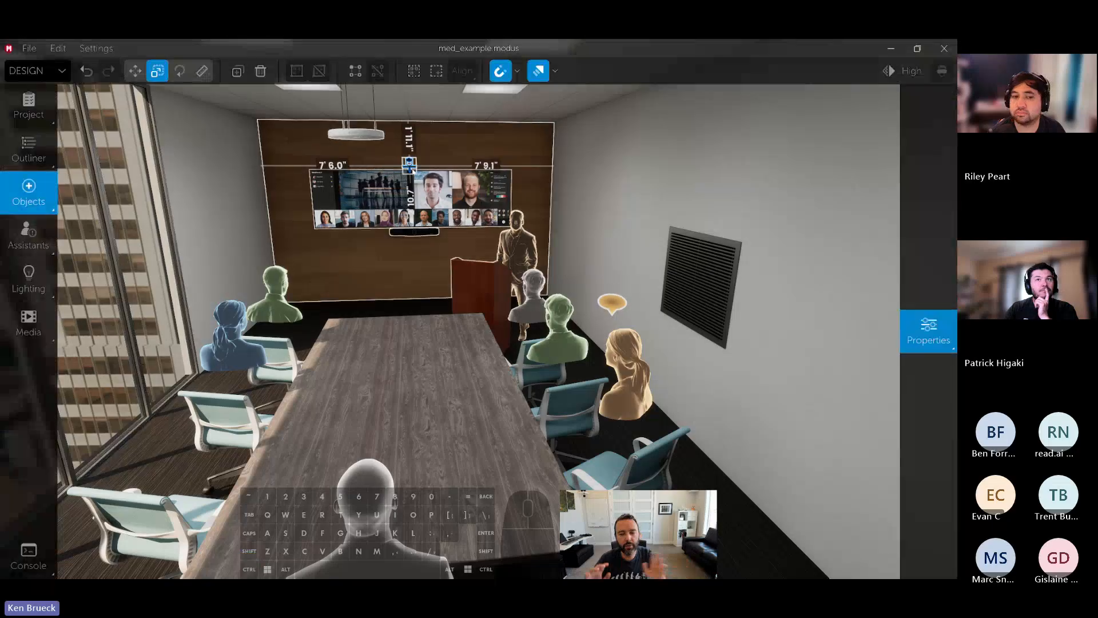
{"action": "right_click_drag", "start_coordinate": [414, 171], "coordinate": [490, 200]}
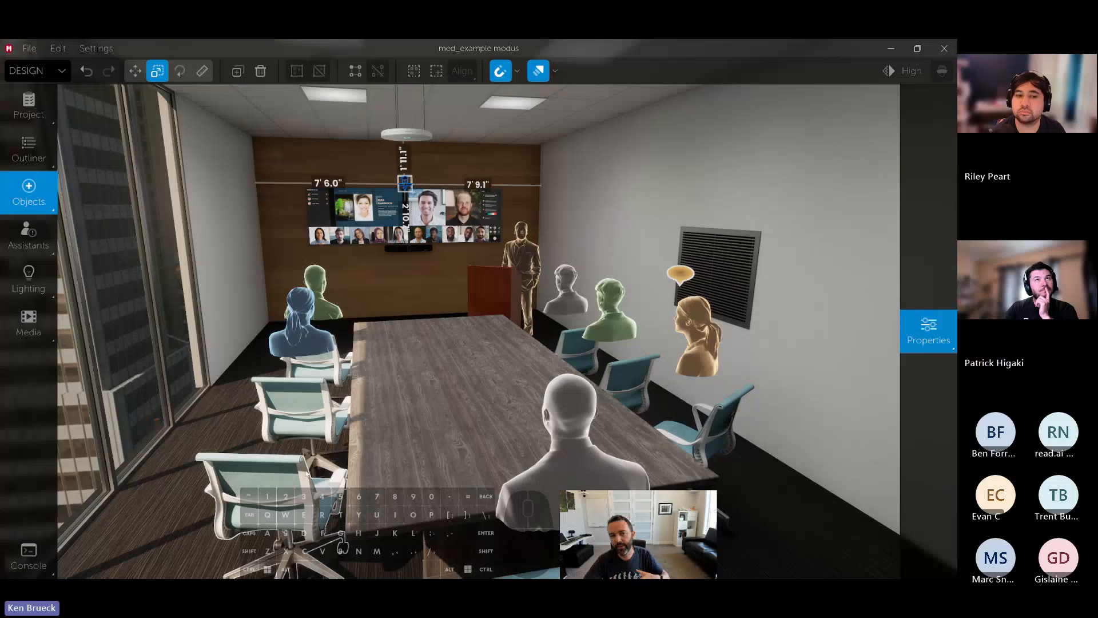
{"action": "left_click", "coordinate": [928, 331]}
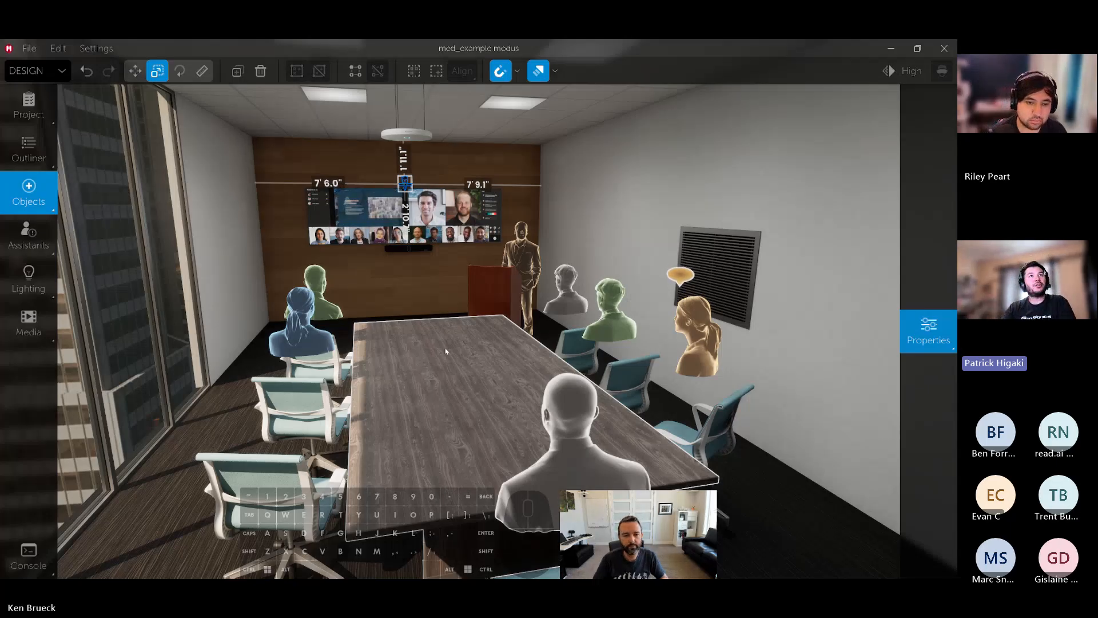
Slightly increase the brightness of the room's ceiling lights and view the whole room from farther back
{"action": "right_click_drag", "start_coordinate": [458, 345], "coordinate": [409, 266]}
{"action": "left_click", "coordinate": [52, 280]}
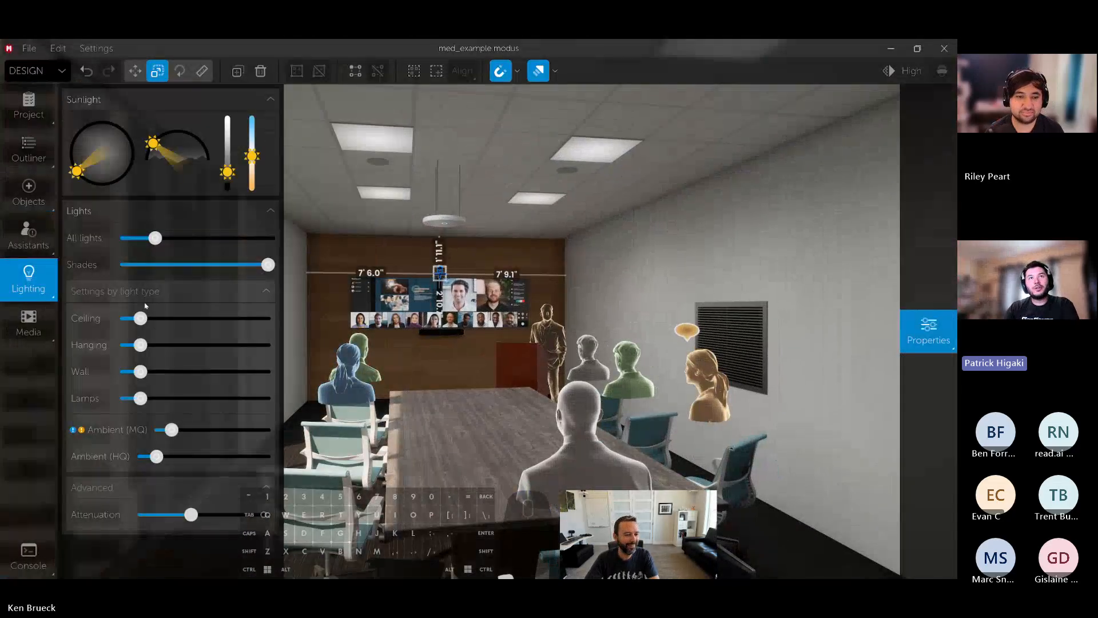
{"action": "mouse_move", "coordinate": [140, 318]}
{"action": "left_mouse_down"}
{"action": "mouse_move", "coordinate": [178, 319]}
{"action": "mouse_move", "coordinate": [160, 320]}
{"action": "left_mouse_up"}
{"action": "right_click_drag", "start_coordinate": [461, 355], "coordinate": [530, 344]}
{"action": "key", "text": "a"}
{"action": "key", "text": "d"}
{"action": "key", "text": "s"}
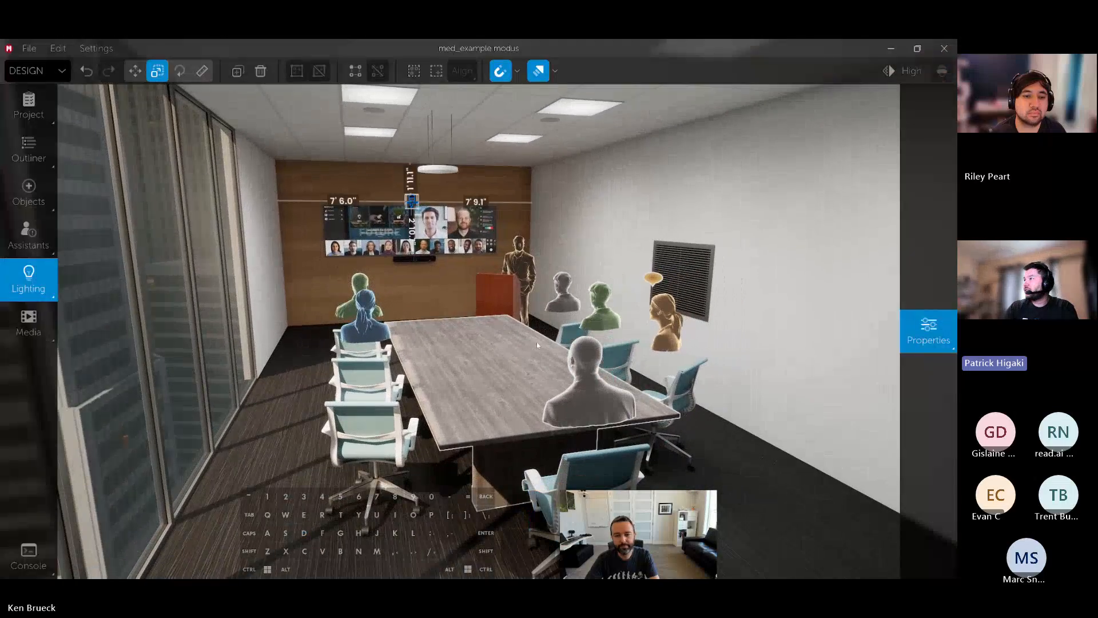
Remove the vent from the side wall
{"action": "left_click", "coordinate": [696, 271]}
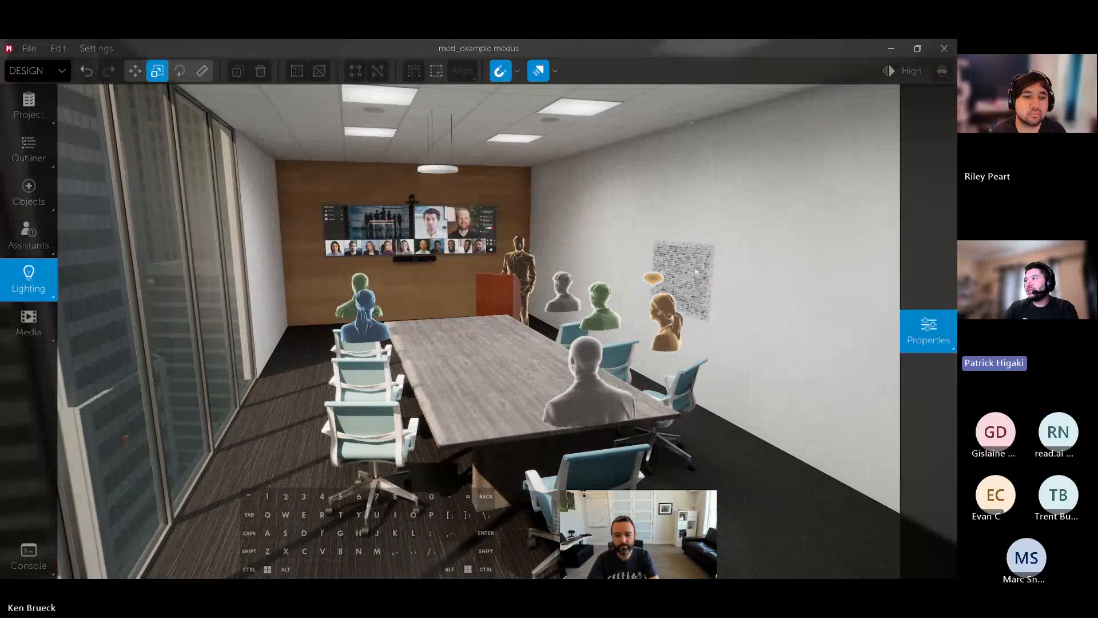